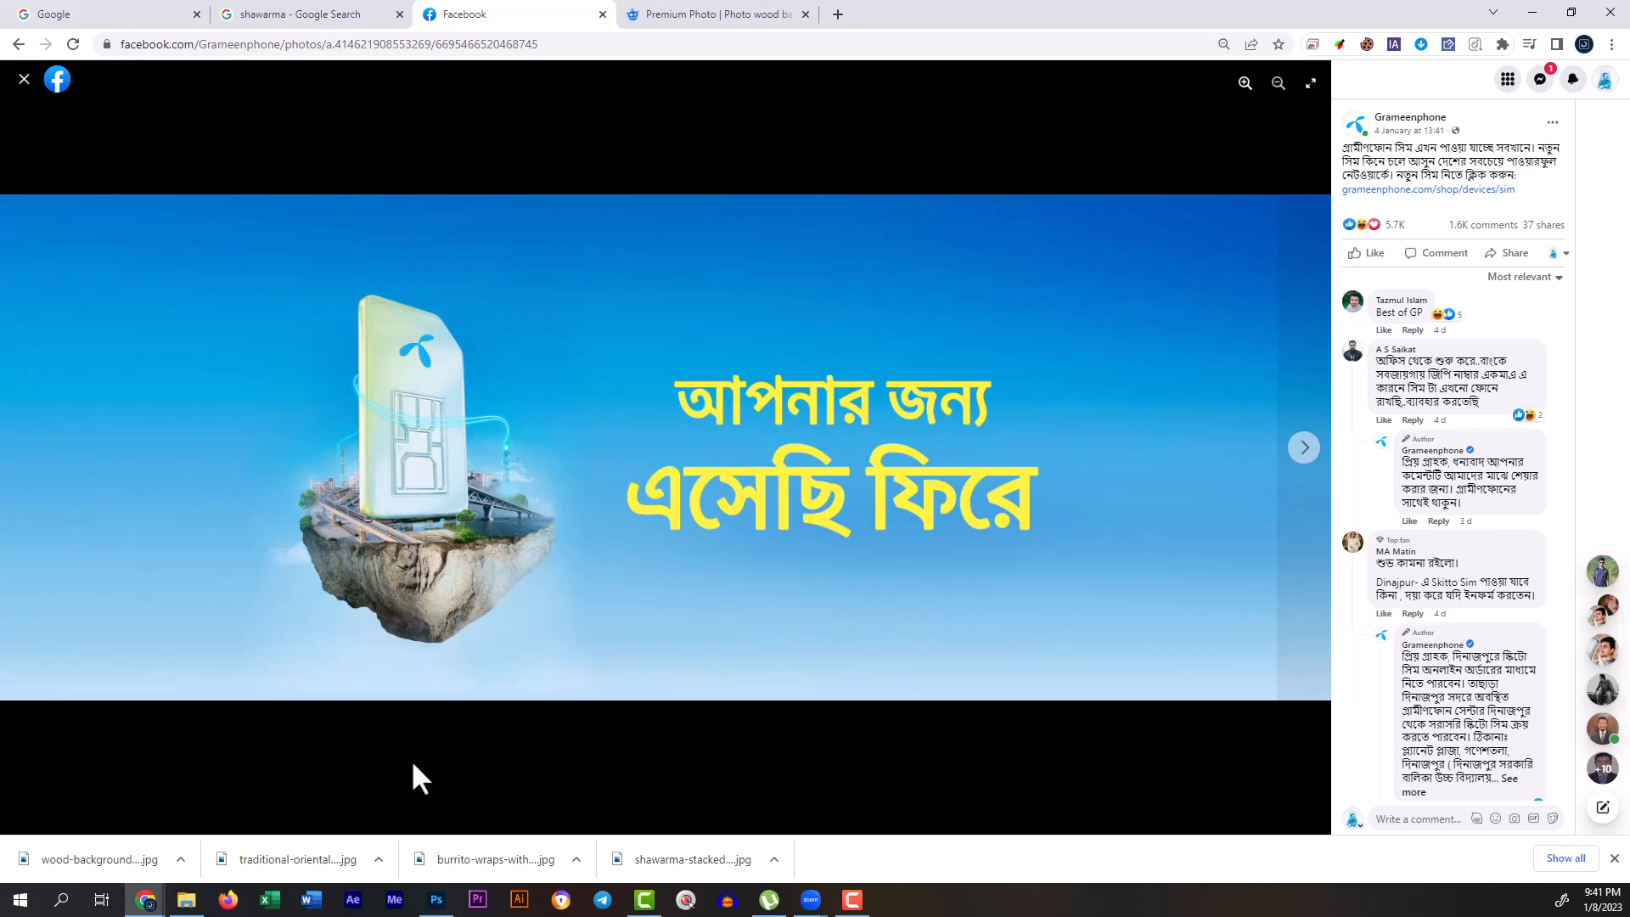
# Step: Copy the Grameenphone cover image from the browser and paste it into a new 3312 x 1260 px Photoshop document
pyautogui.rightClick(410, 348)
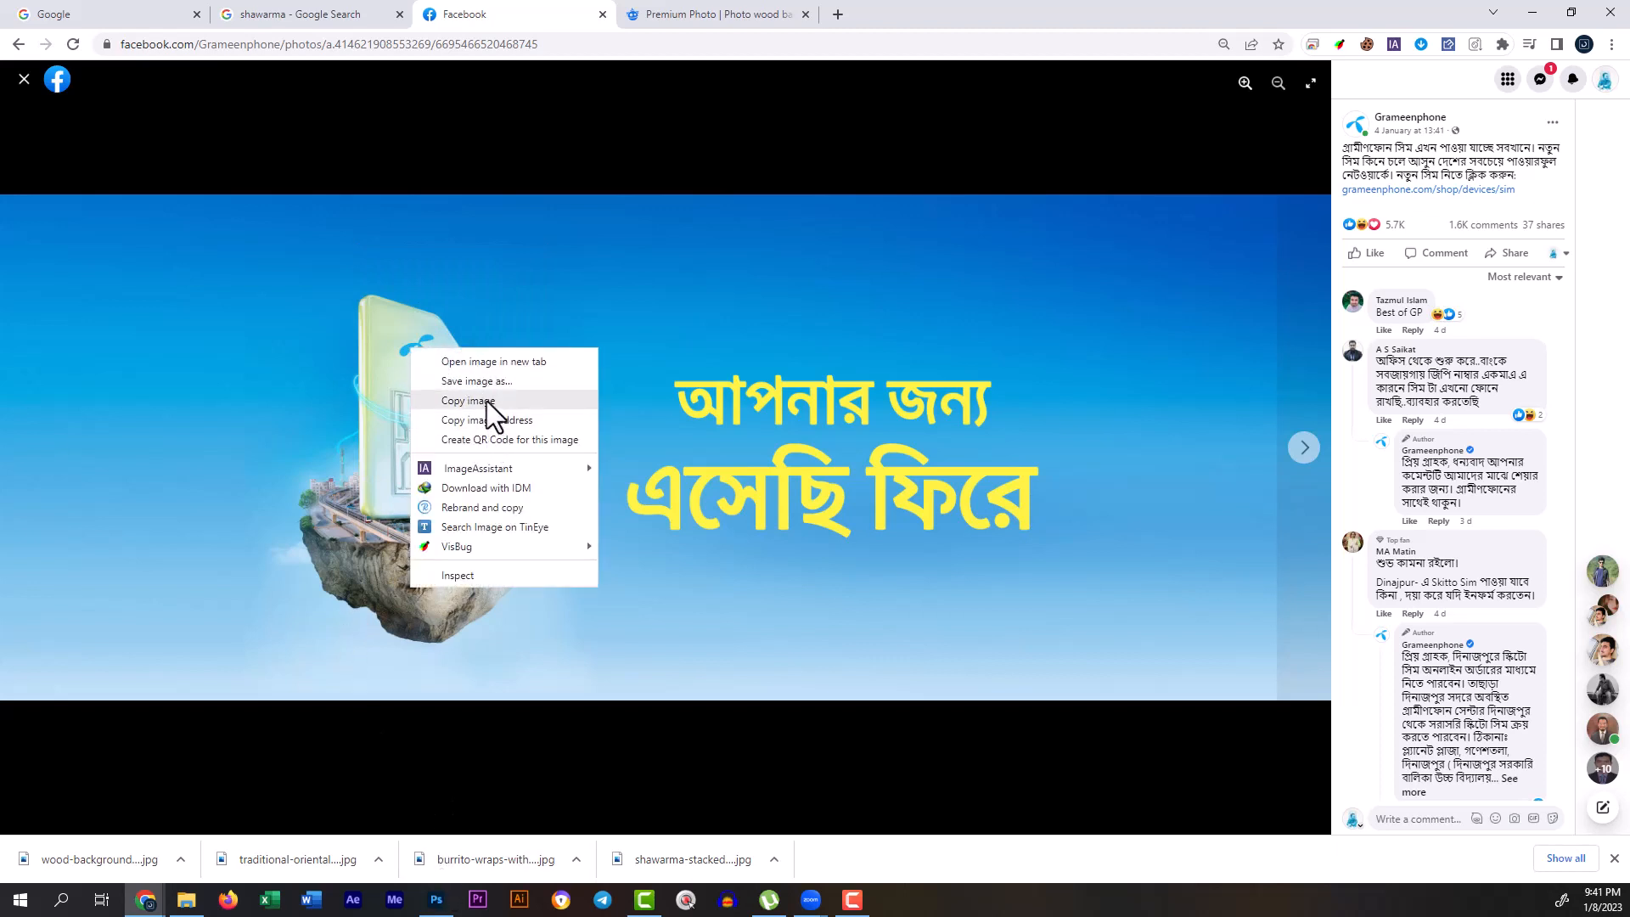
pyautogui.click(487, 400)
pyautogui.click(437, 899)
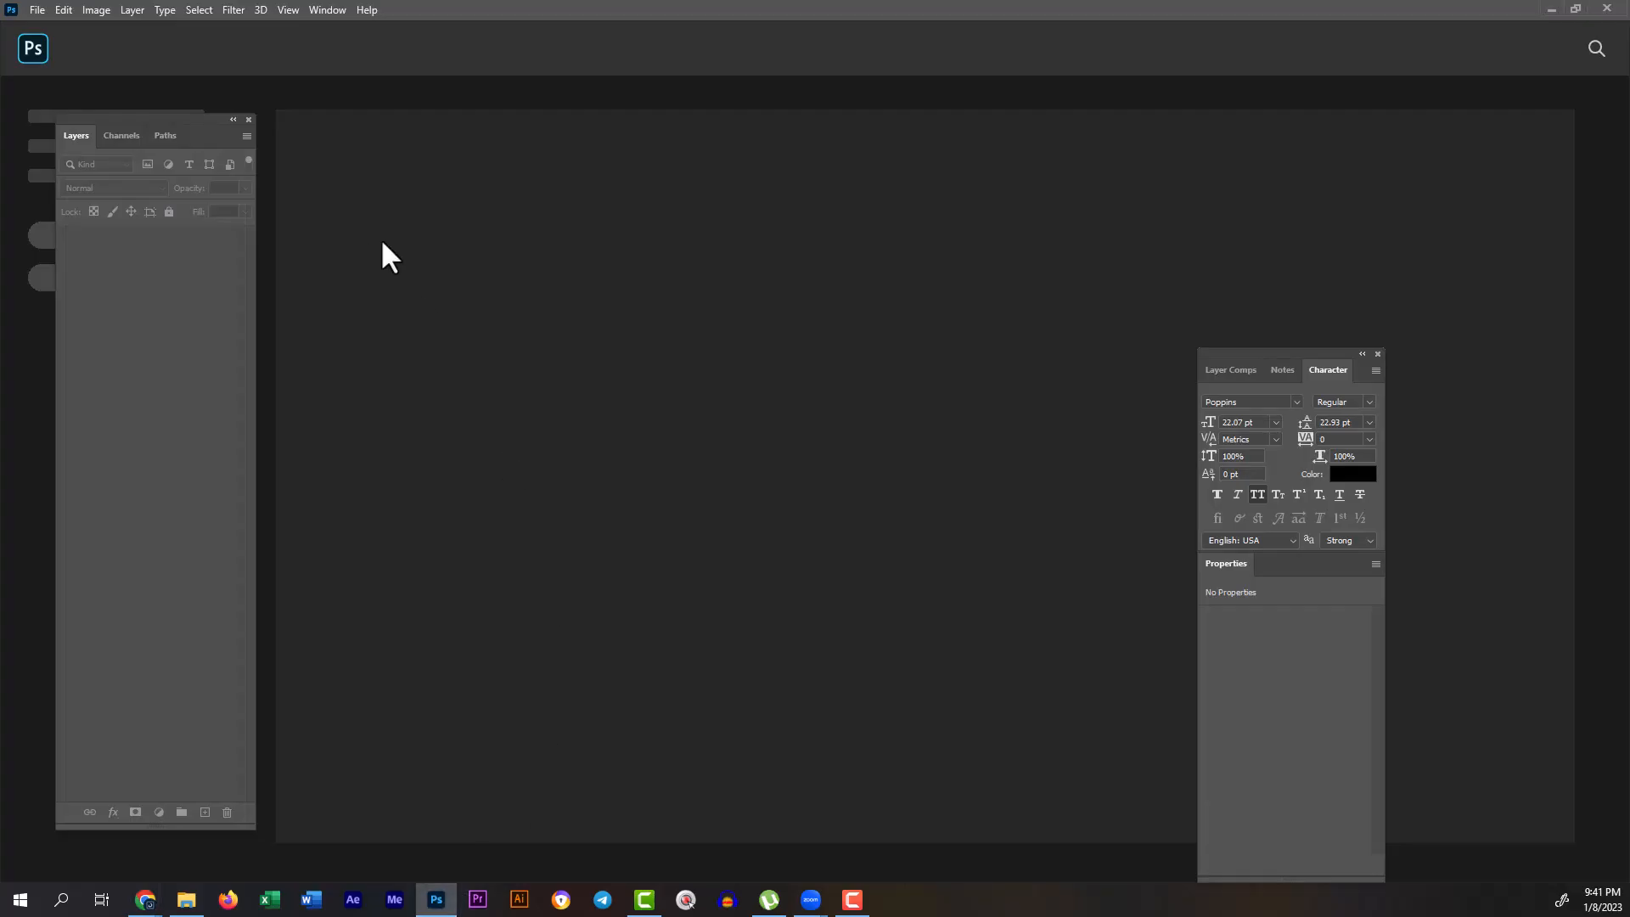
pyautogui.hotkey('ctrl', 'n')
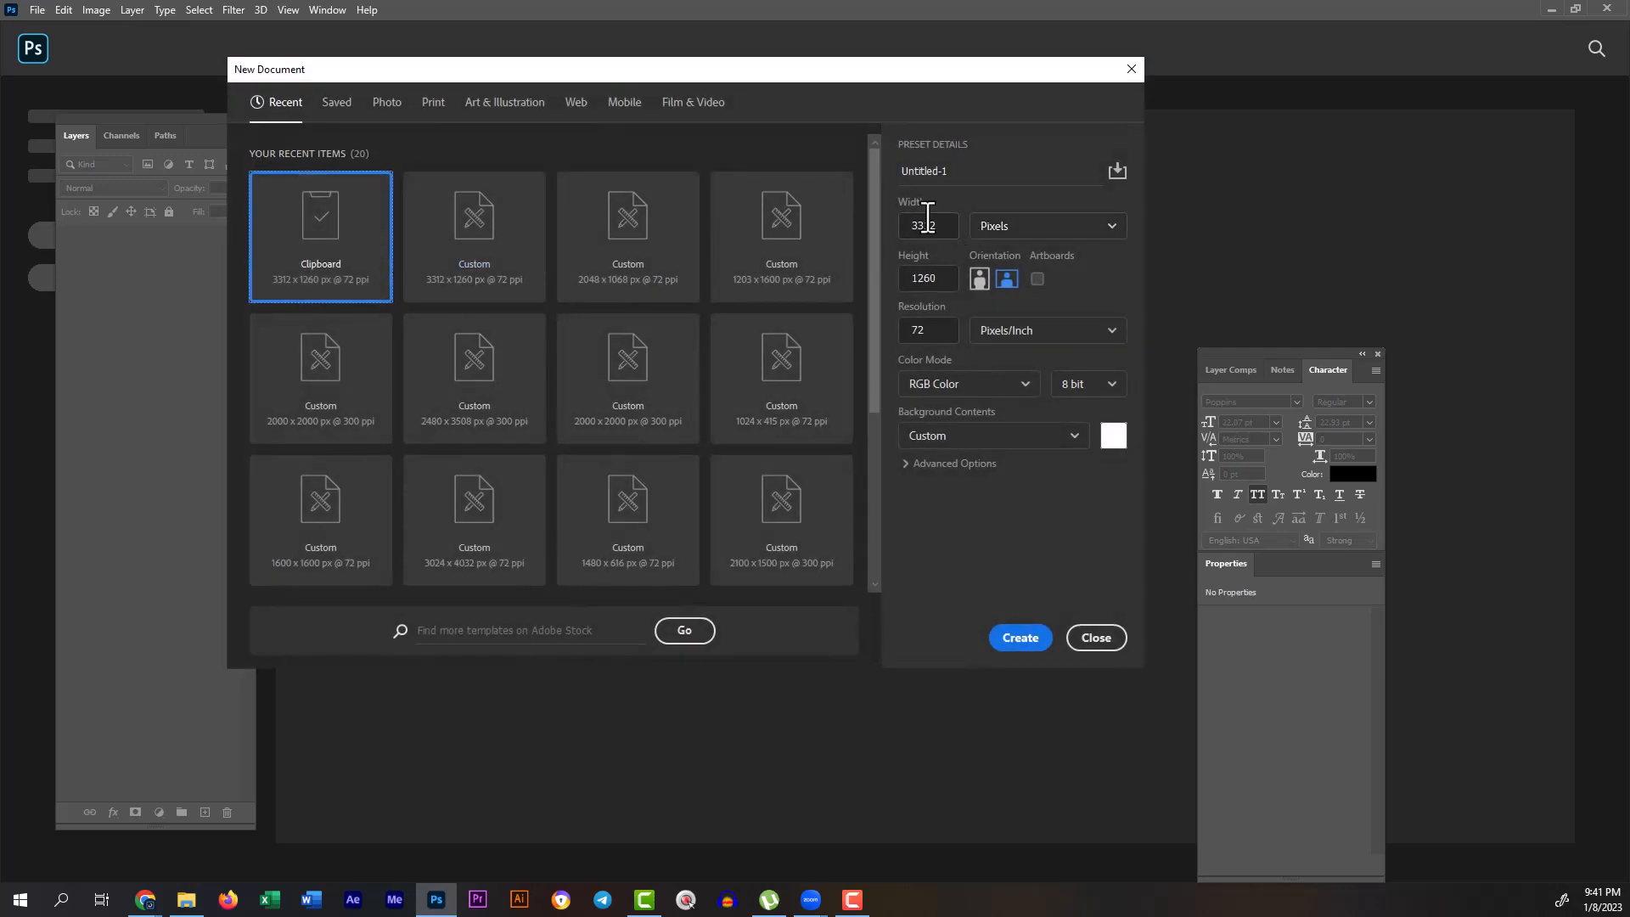
pyautogui.click(1020, 638)
pyautogui.hotkey('ctrl', 'v')
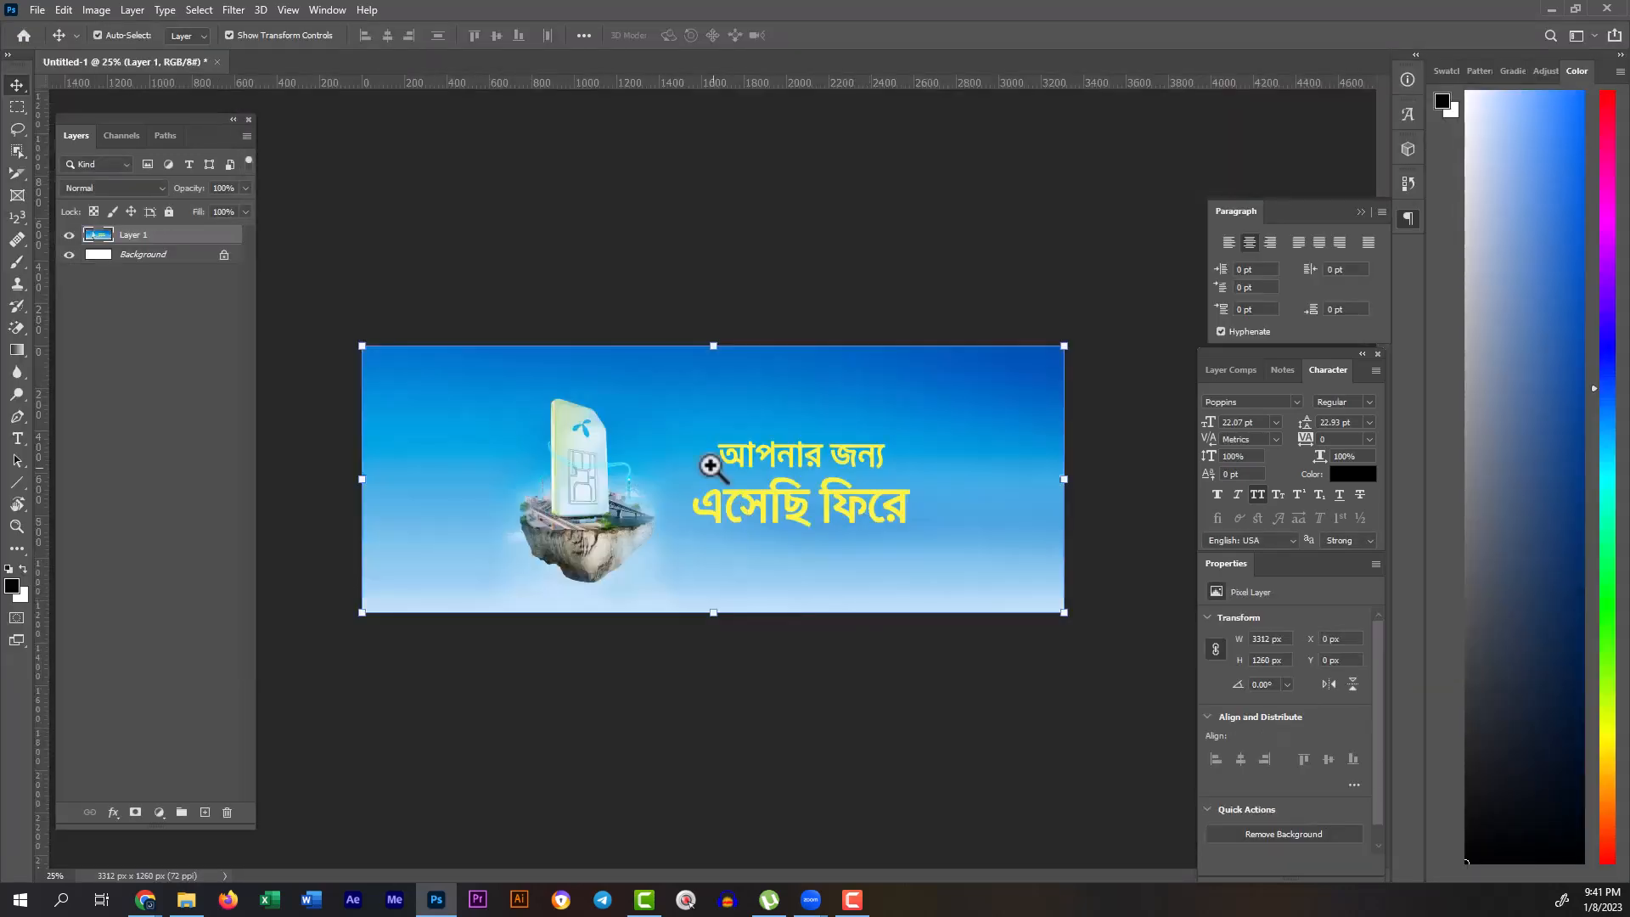
# Step: Add two vertical guides at about 500 px and 2790 px to bound the central area of the cover
pyautogui.moveTo(710, 459); pyautogui.dragTo(713, 553)
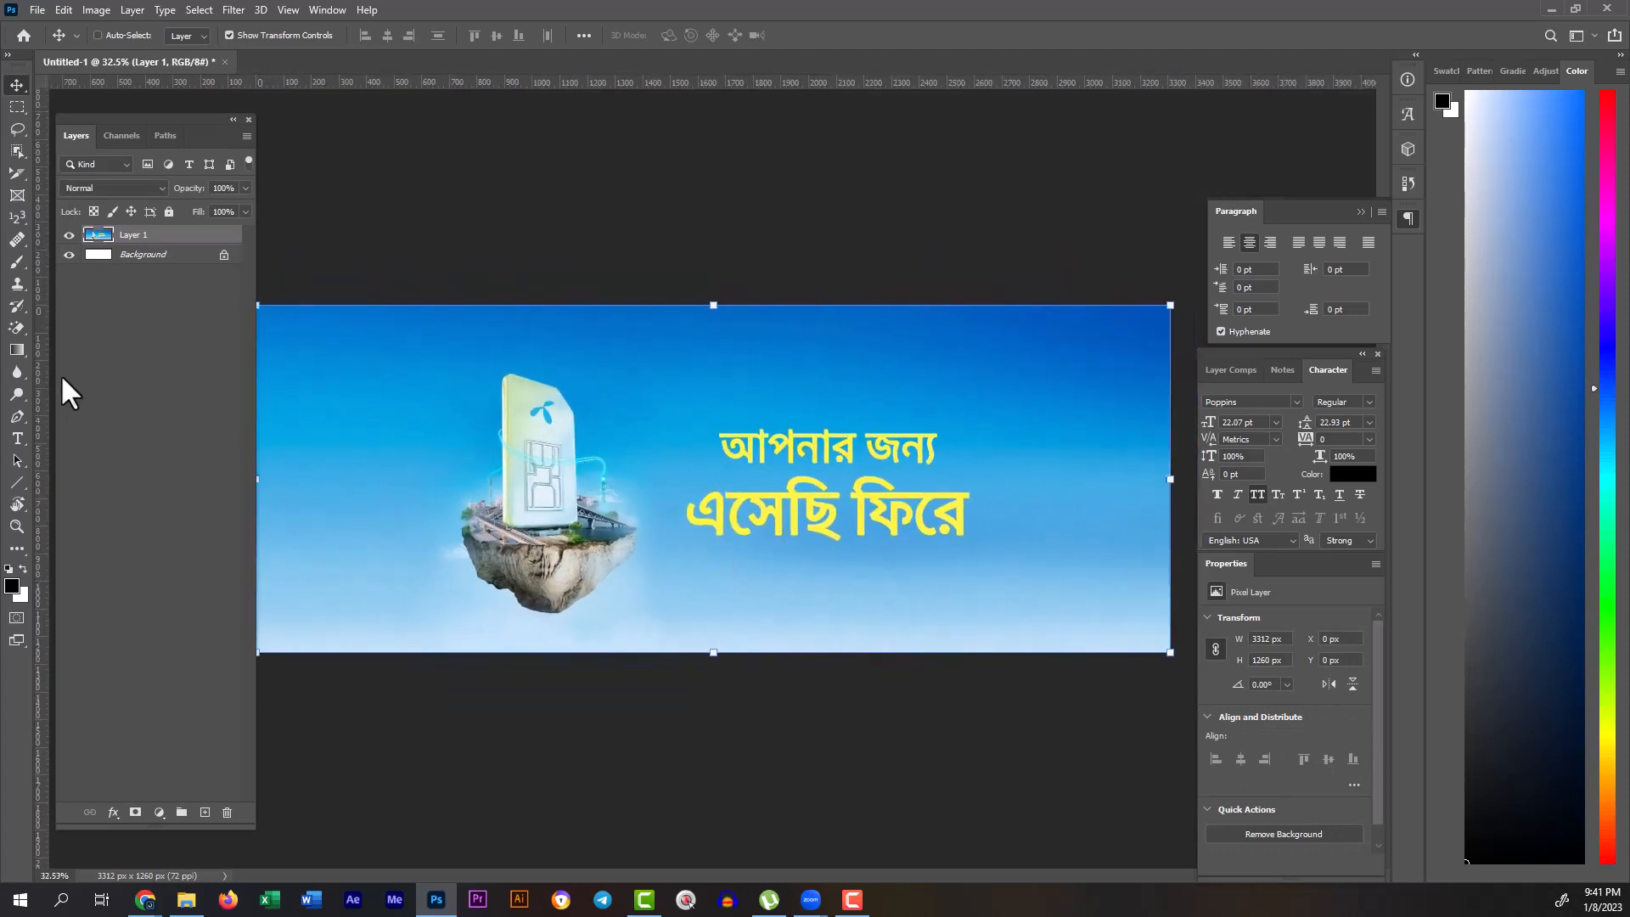
pyautogui.moveTo(38, 361); pyautogui.dragTo(397, 393)
pyautogui.moveTo(36, 378); pyautogui.dragTo(1027, 460)
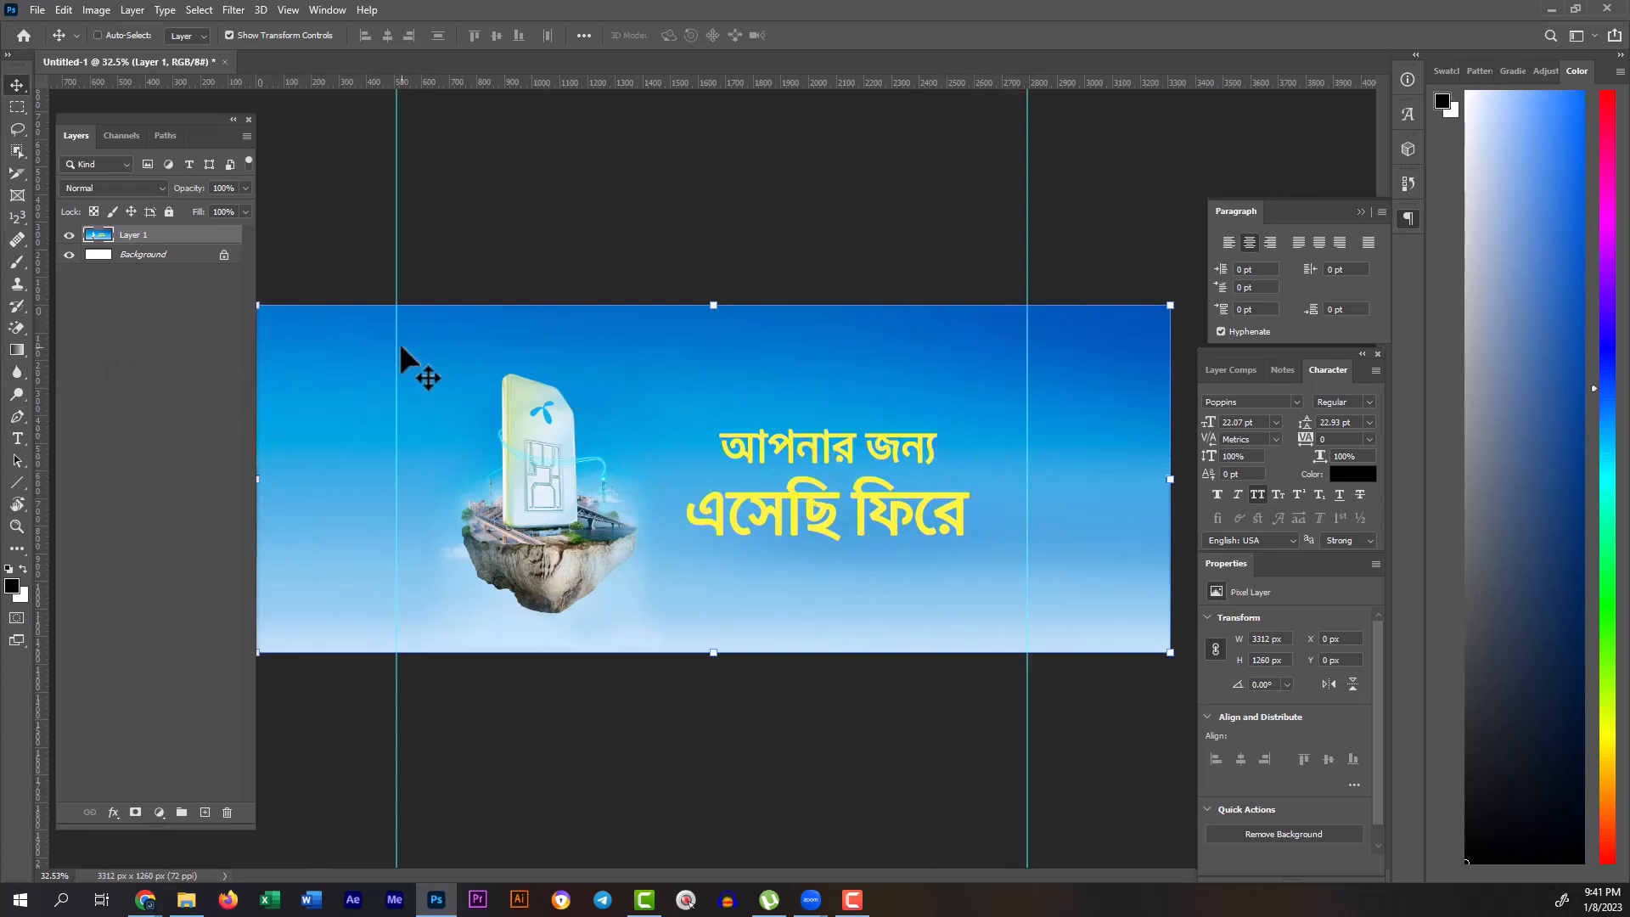
pyautogui.click(70, 235)
pyautogui.click(70, 236)
pyautogui.moveTo(717, 525); pyautogui.dragTo(668, 493)
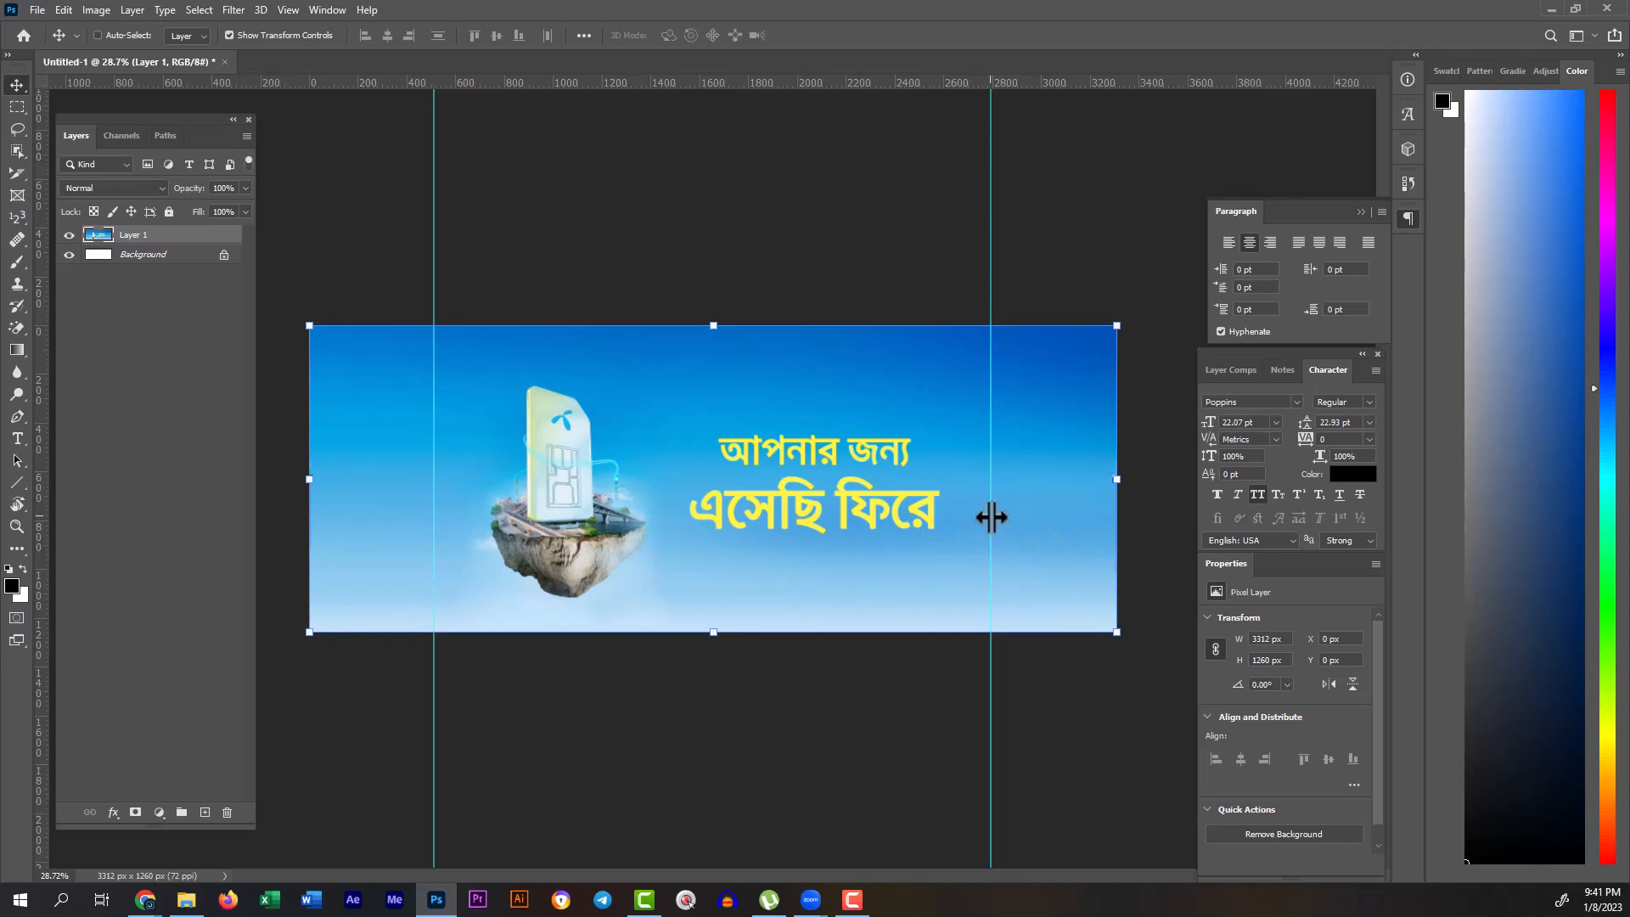
pyautogui.moveTo(991, 518); pyautogui.dragTo(989, 517)
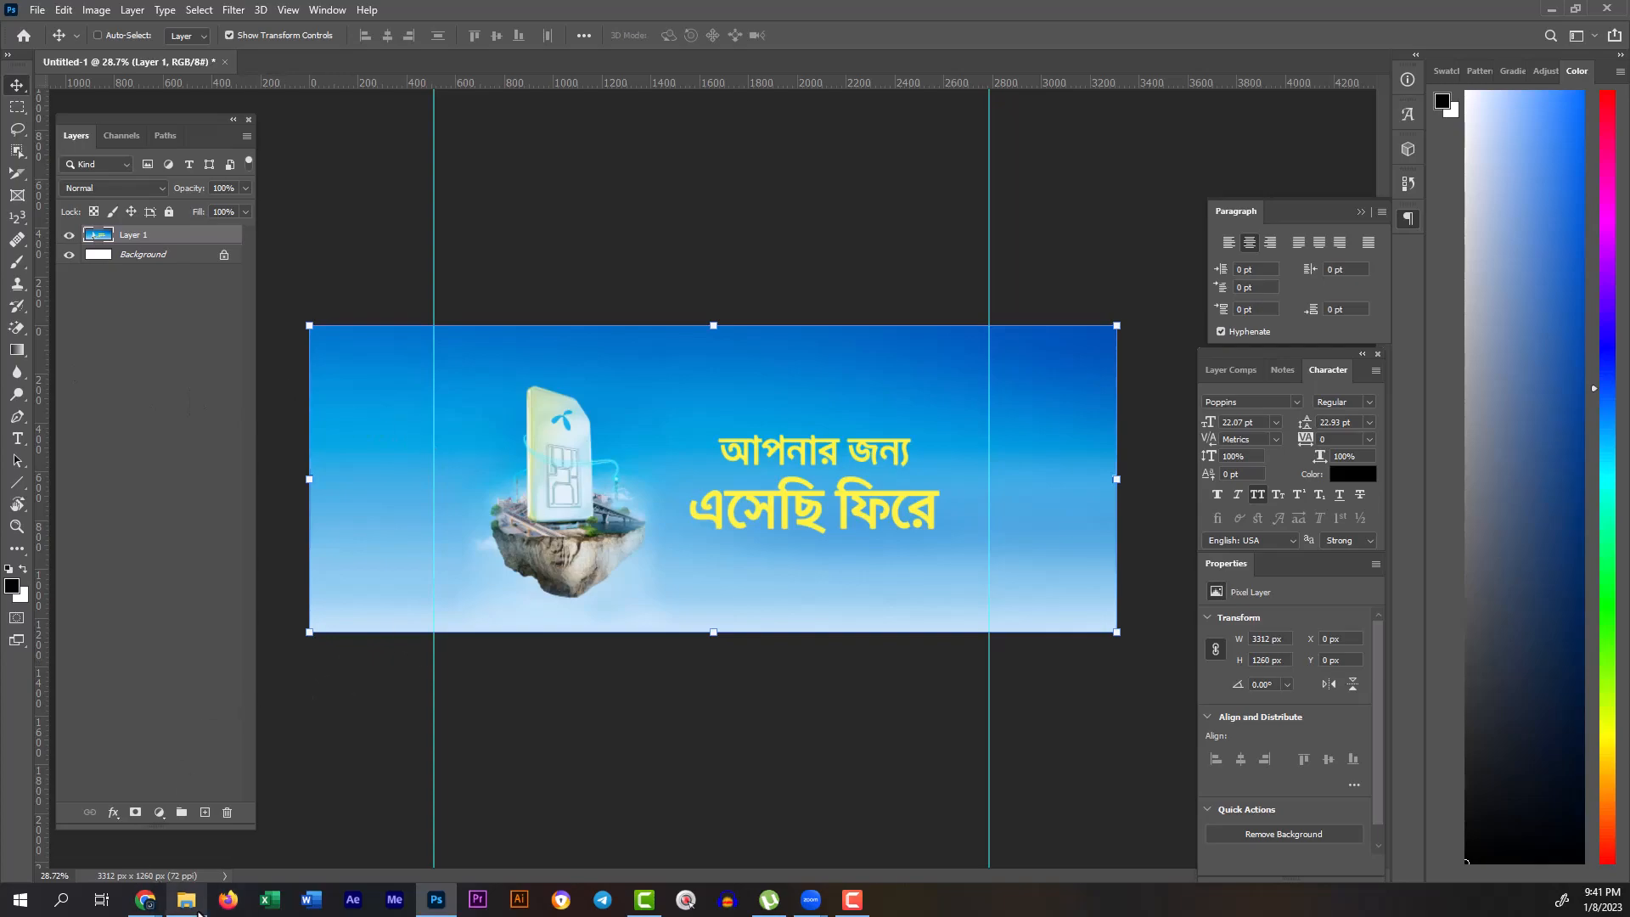
# Step: Switch to File Explorer and move the five files downloaded today into a new folder inside Downloads
pyautogui.click(202, 907)
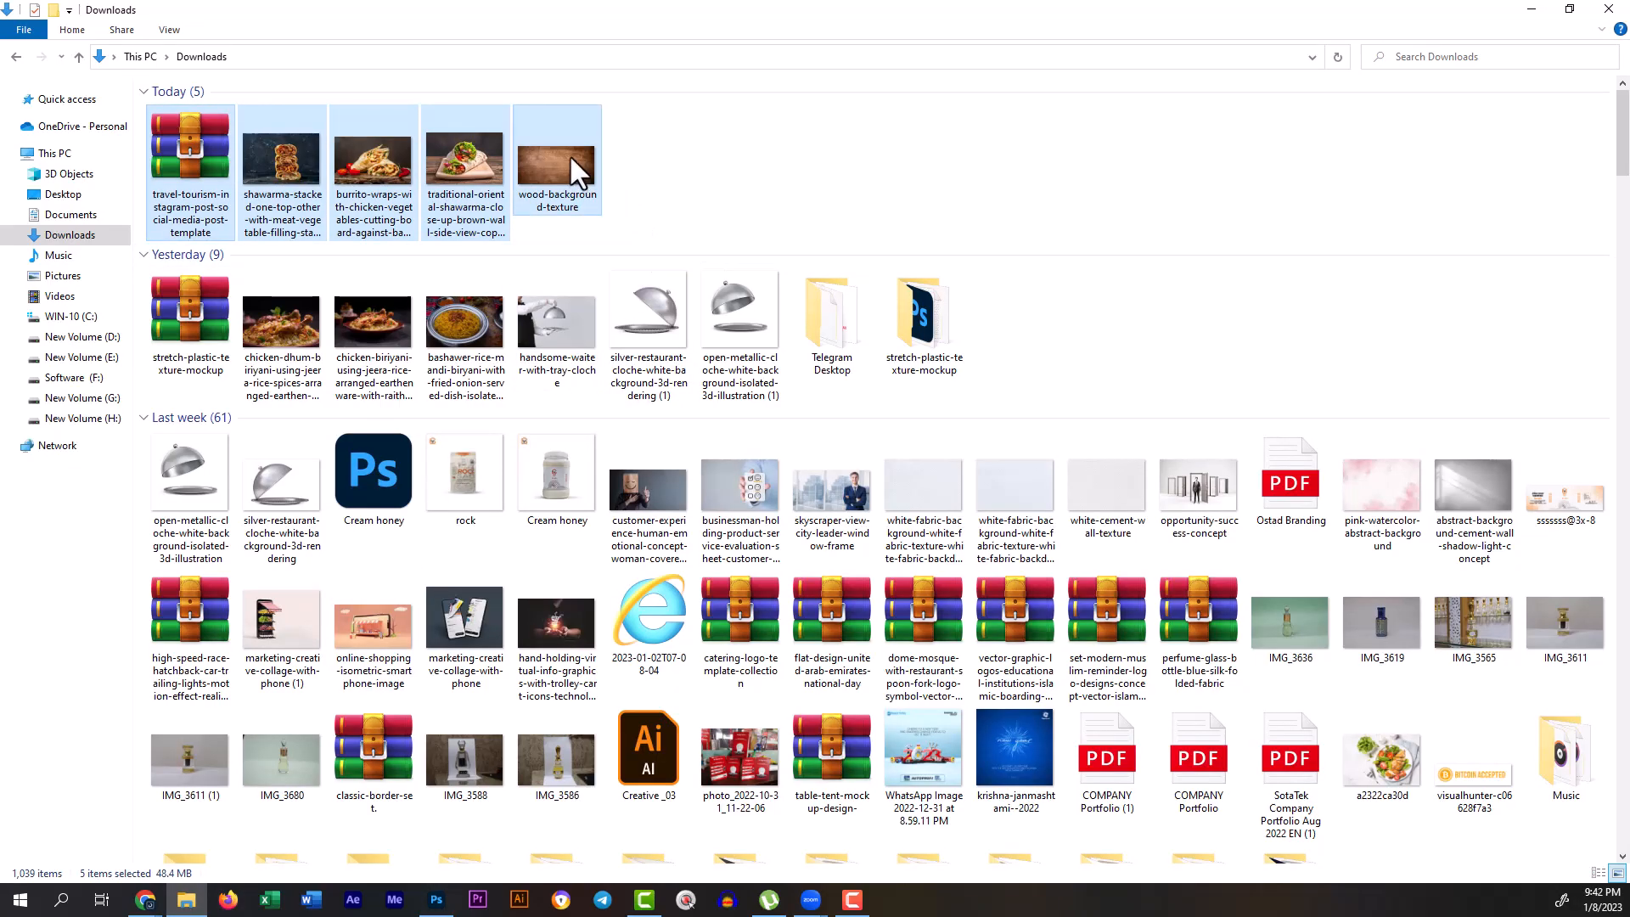
pyautogui.hotkey('ctrl', 'x')
pyautogui.rightClick(791, 120)
pyautogui.moveTo(900, 305)
pyautogui.click(1075, 309)
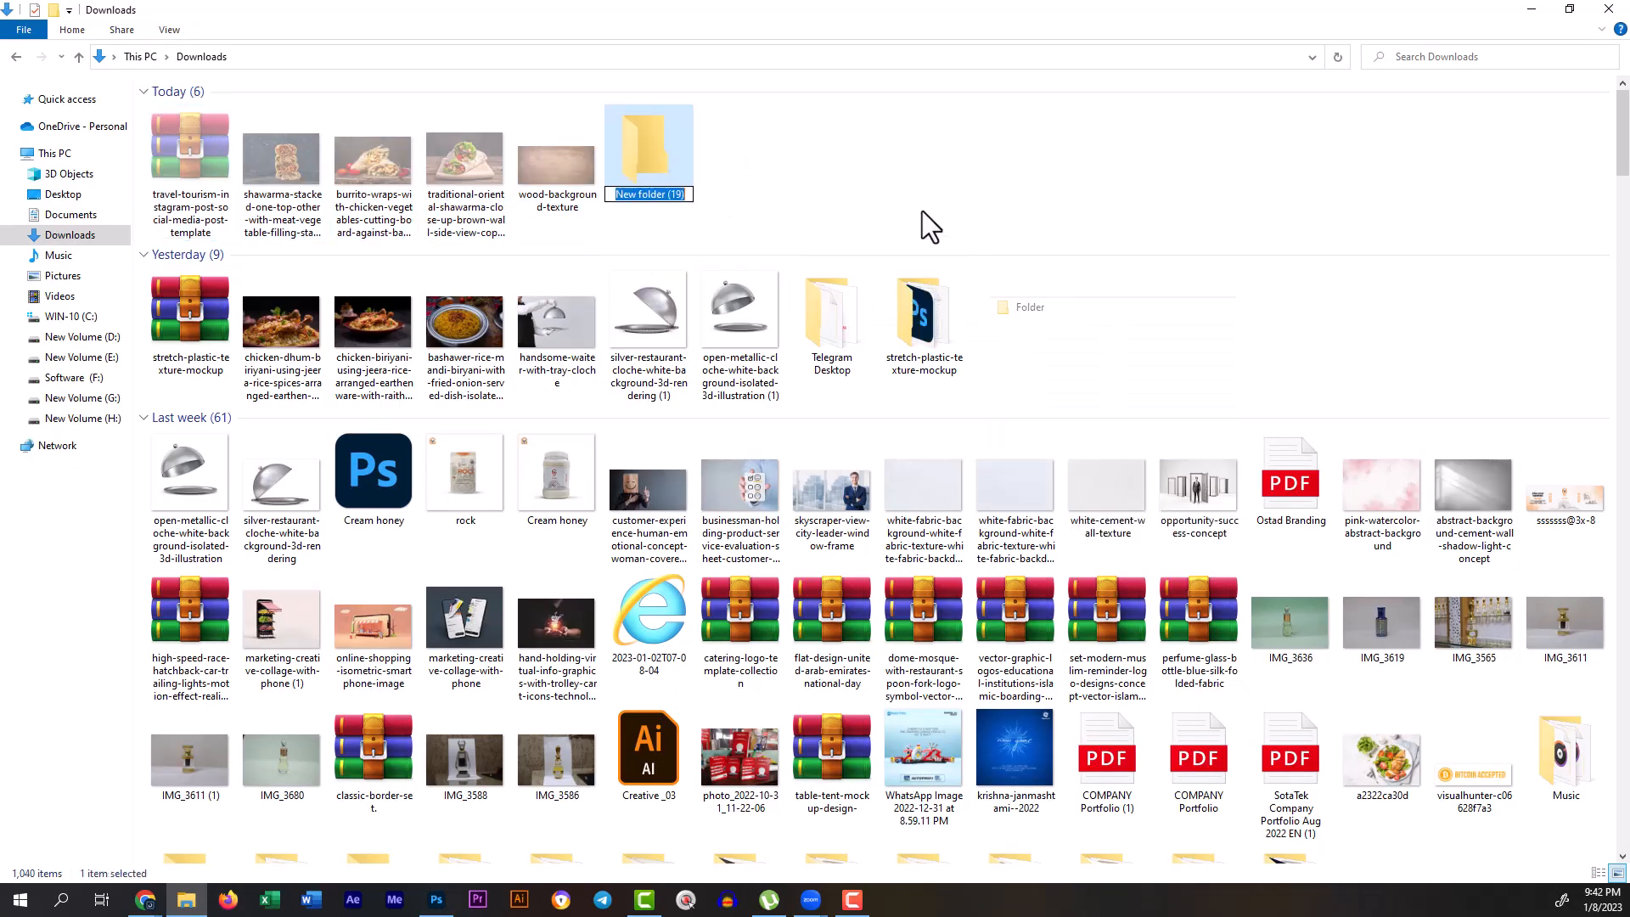
pyautogui.doubleClick(665, 131)
pyautogui.rightClick(531, 207)
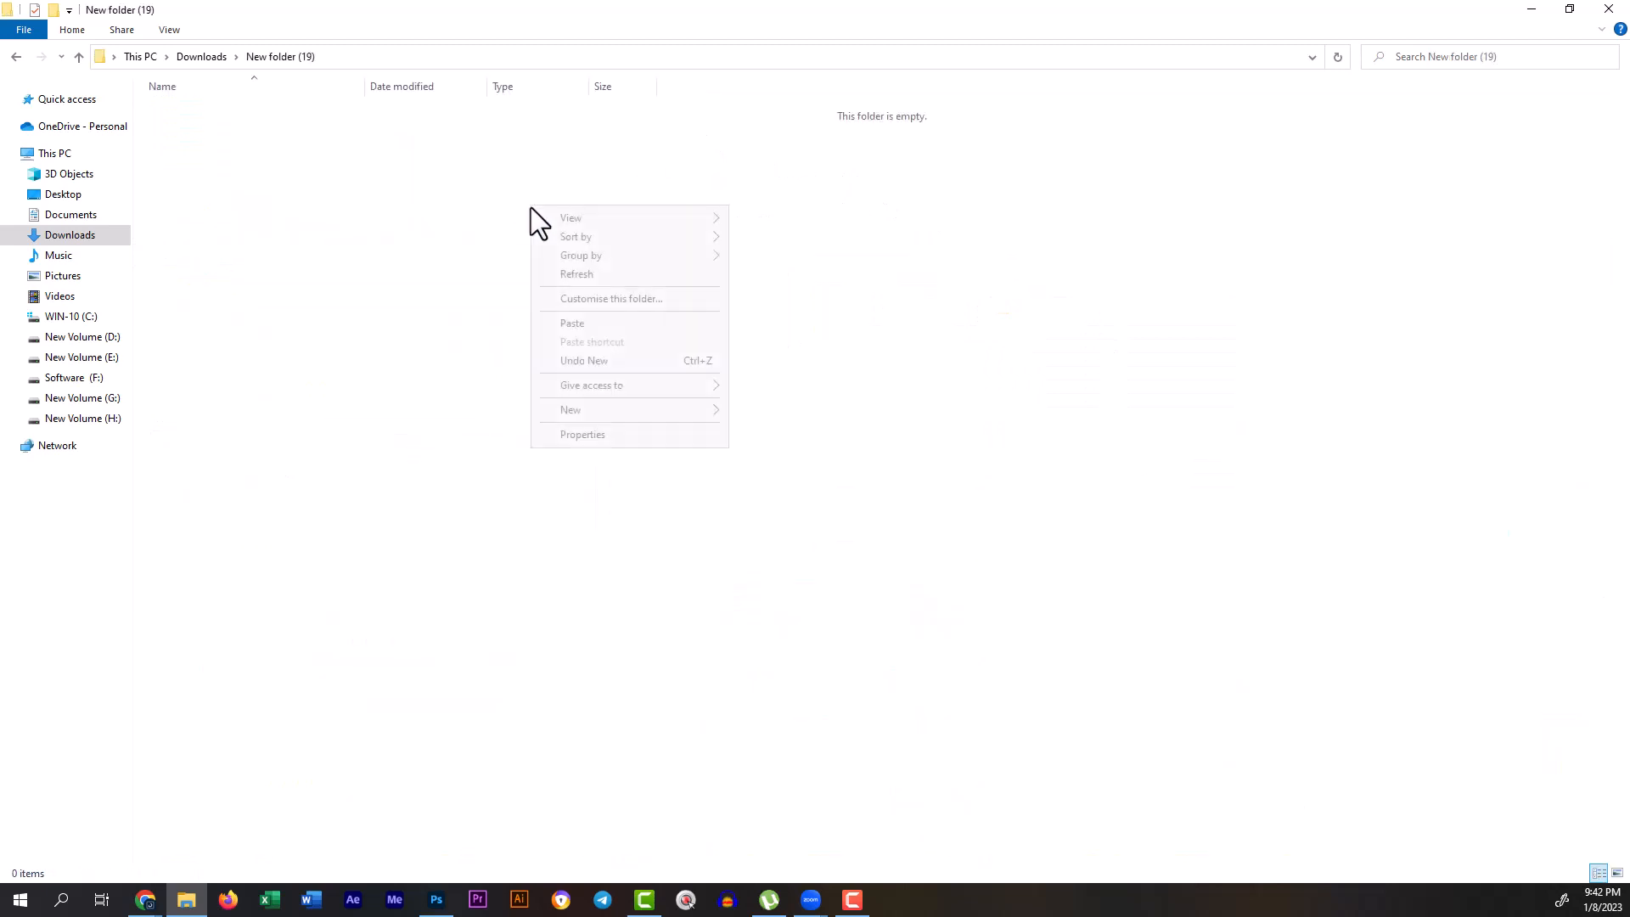
pyautogui.click(572, 323)
# Step: Show the folder as large thumbnails, extract the travel-tourism template archive there, and delete the archive
pyautogui.click(1620, 860)
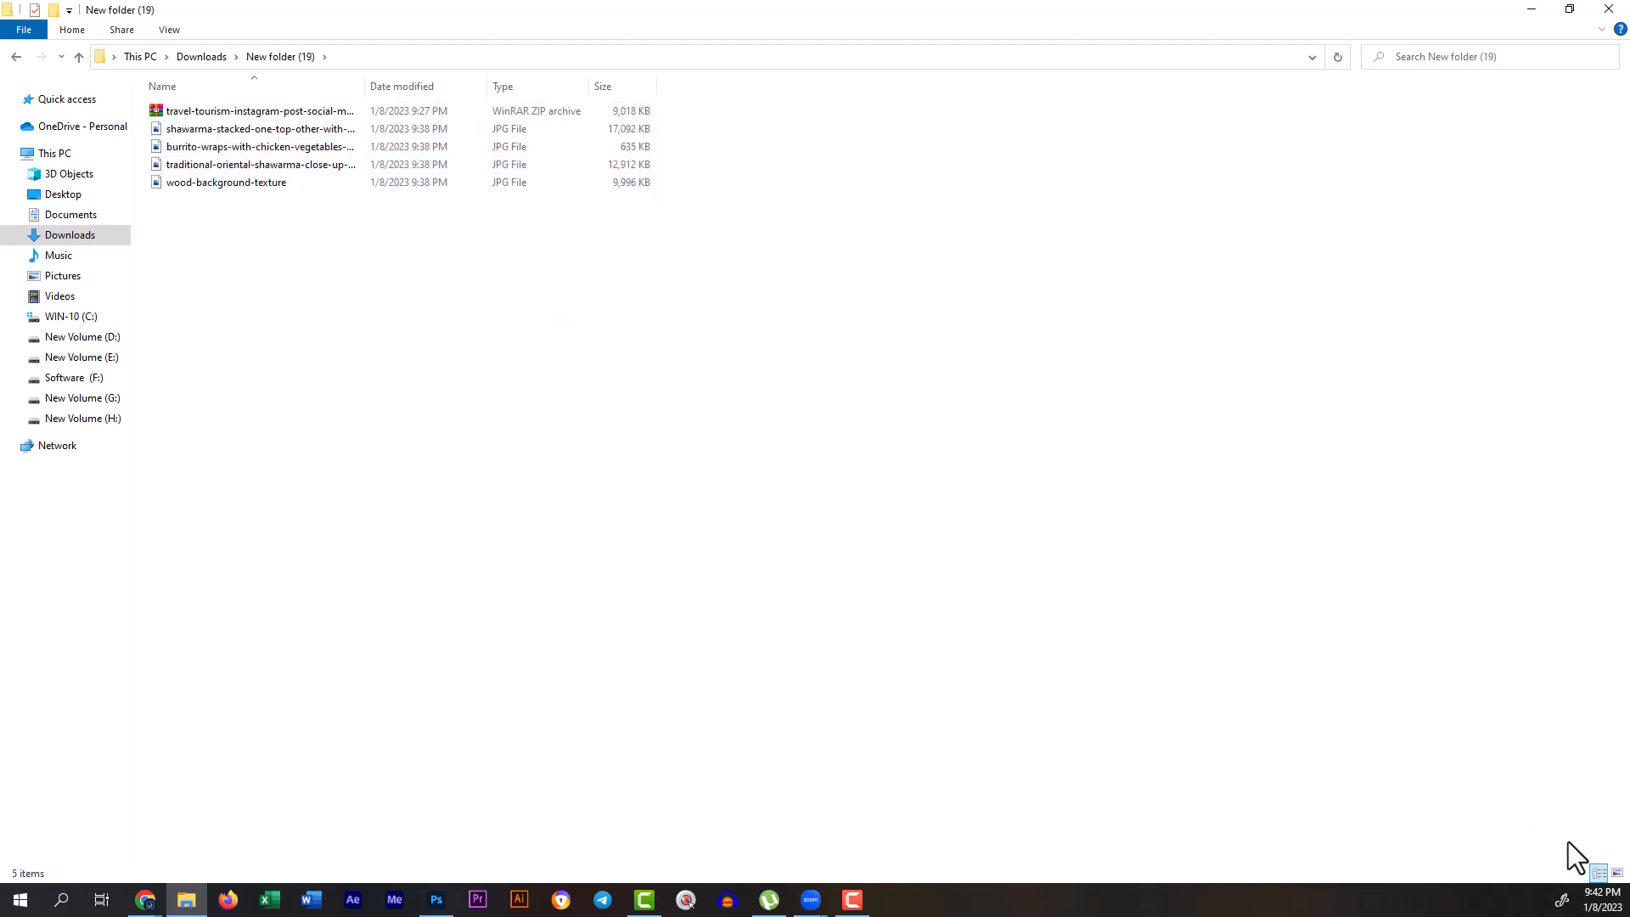
pyautogui.click(1617, 873)
pyautogui.click(226, 124)
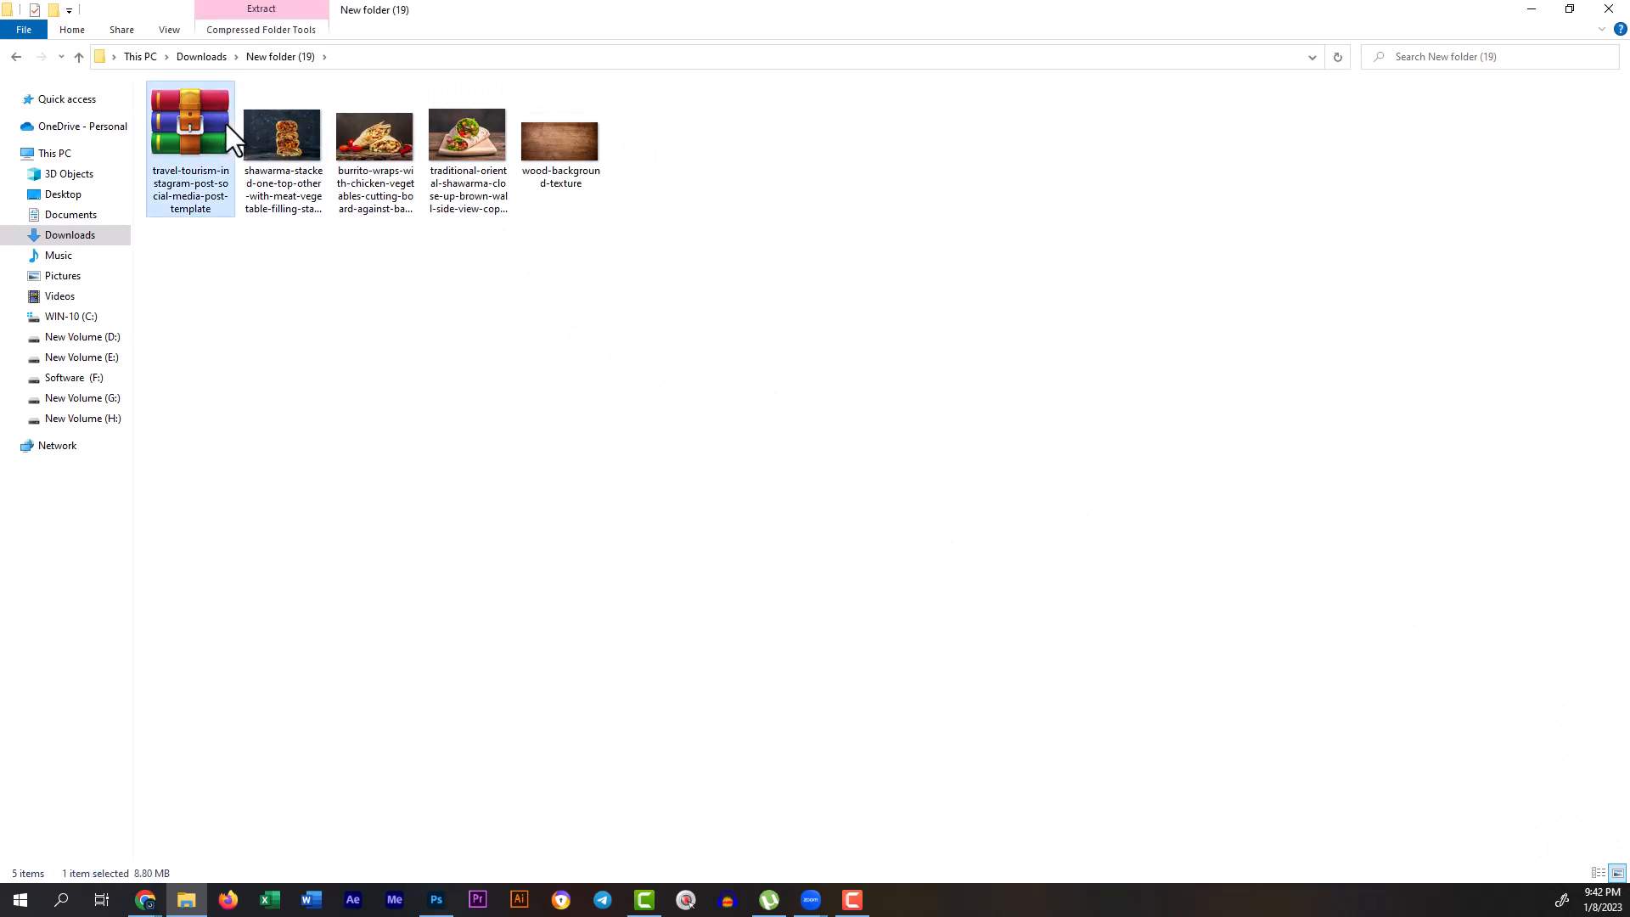
pyautogui.rightClick(225, 124)
pyautogui.click(325, 226)
pyautogui.click(659, 117)
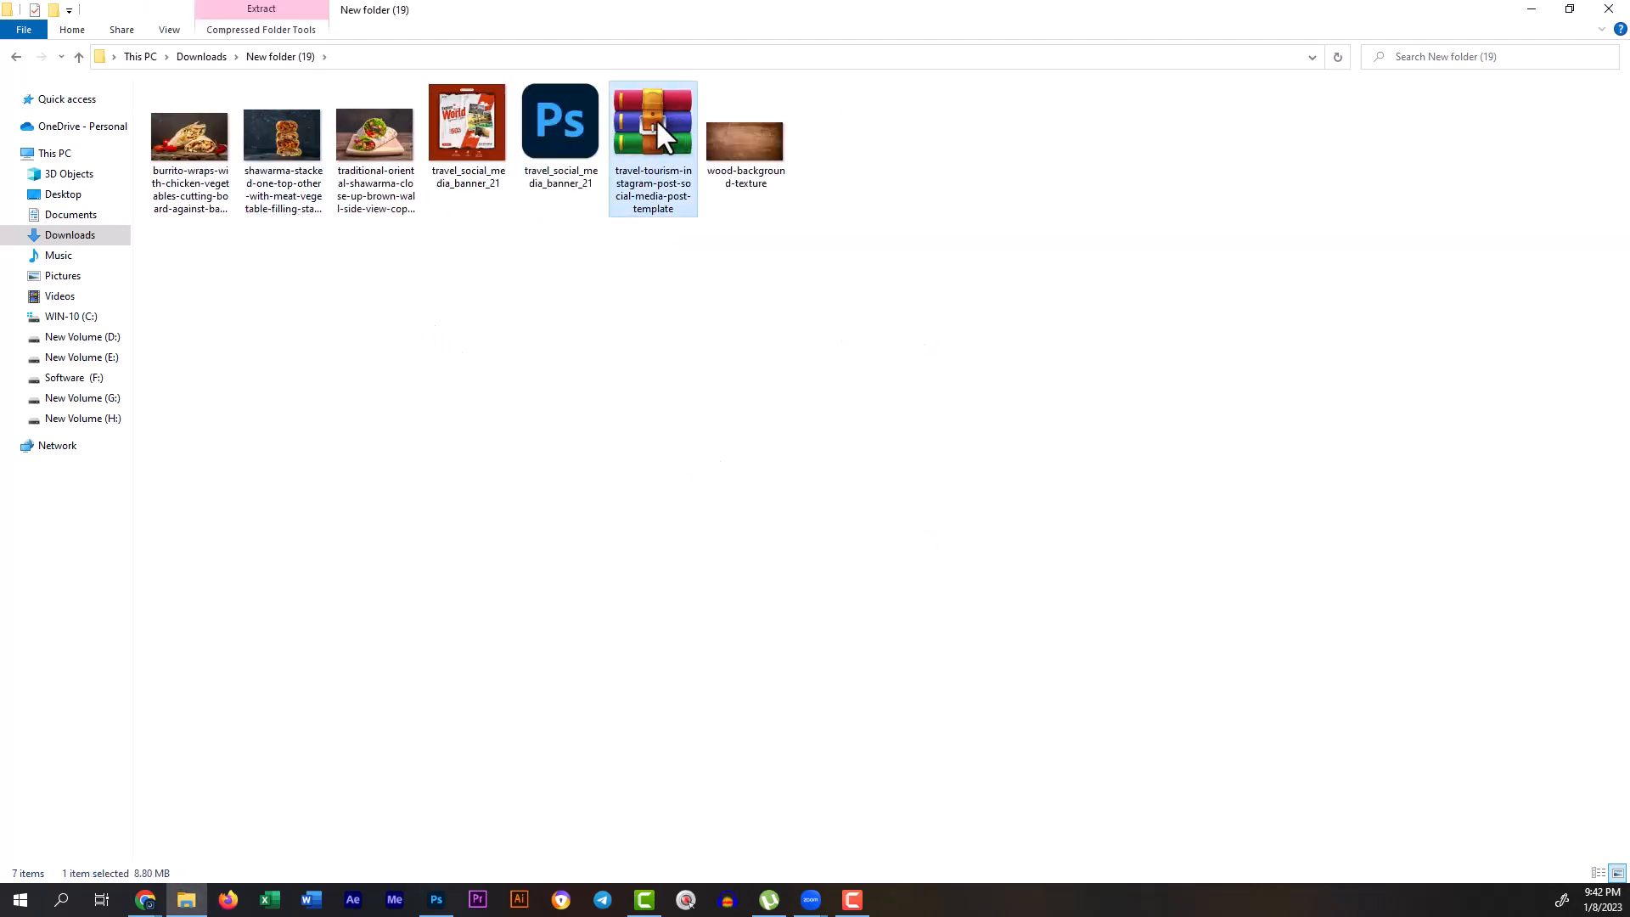
pyautogui.press('Delete')
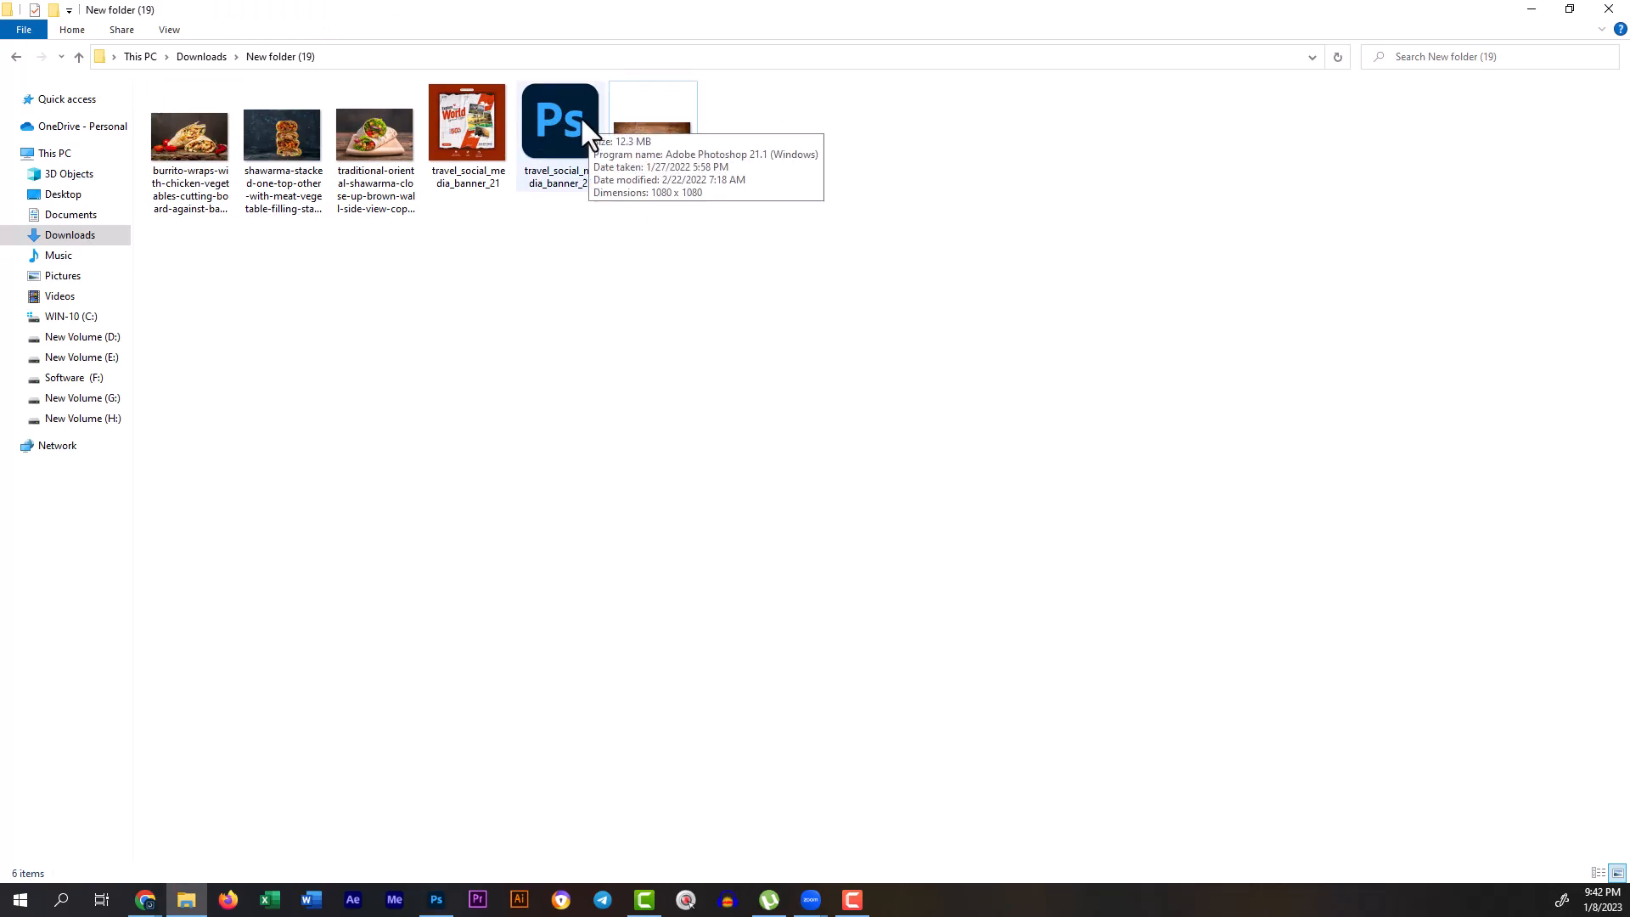
# Step: Open travel_social_media_banner_21.psd in Photoshop and toggle the Place-Your-Images-Here group's visibility to identify its contents
pyautogui.doubleClick(581, 123)
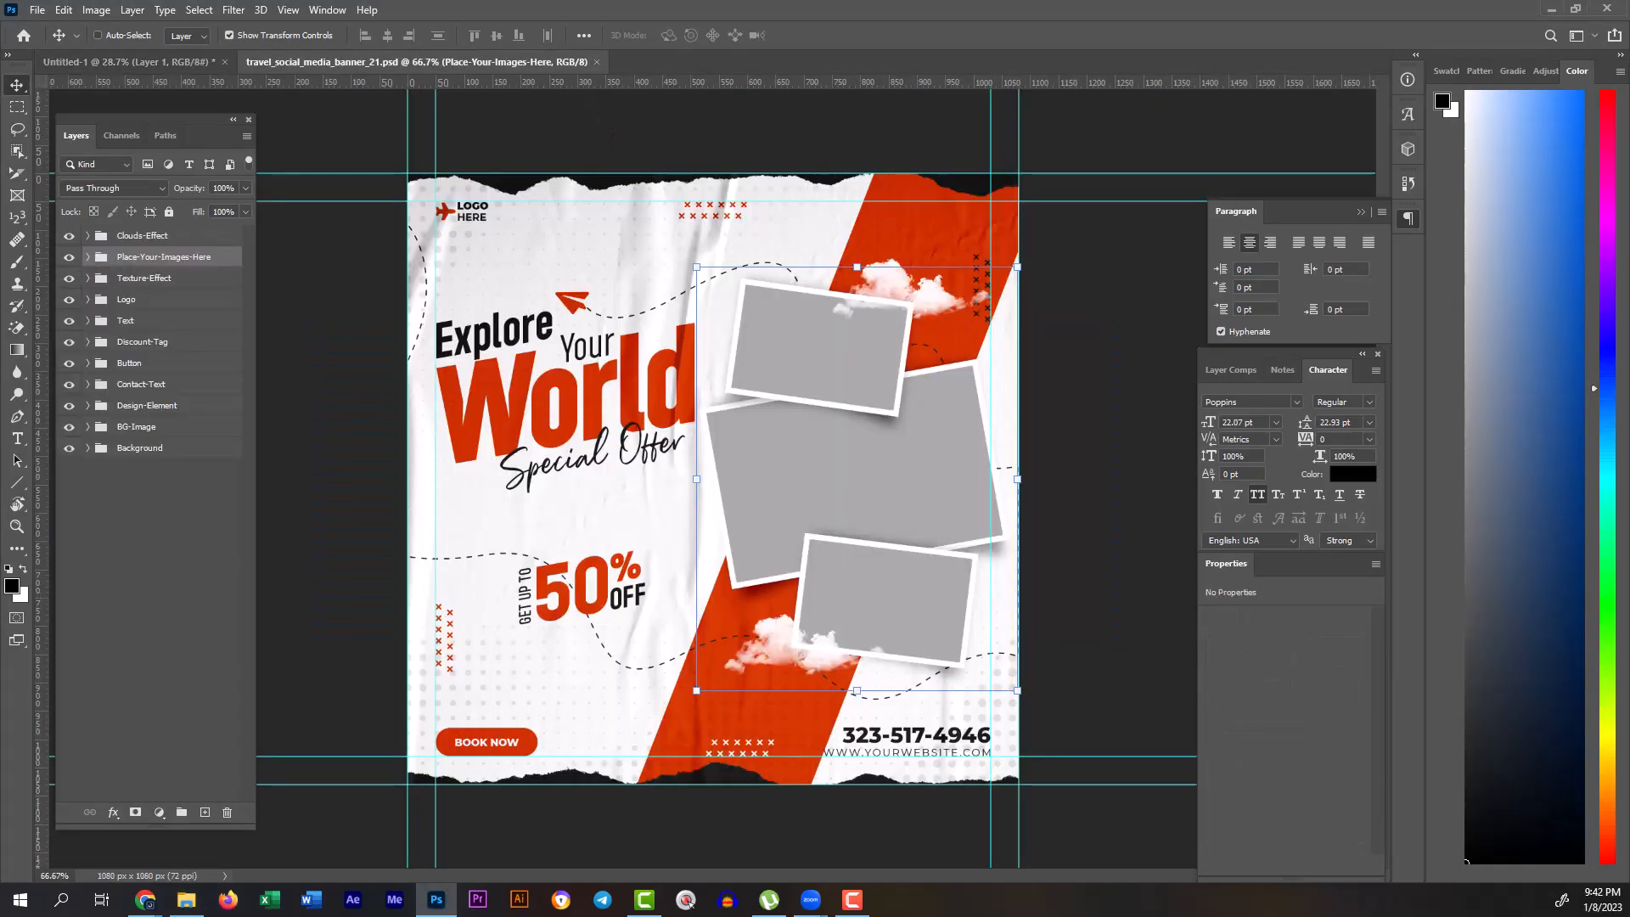
pyautogui.click(144, 54)
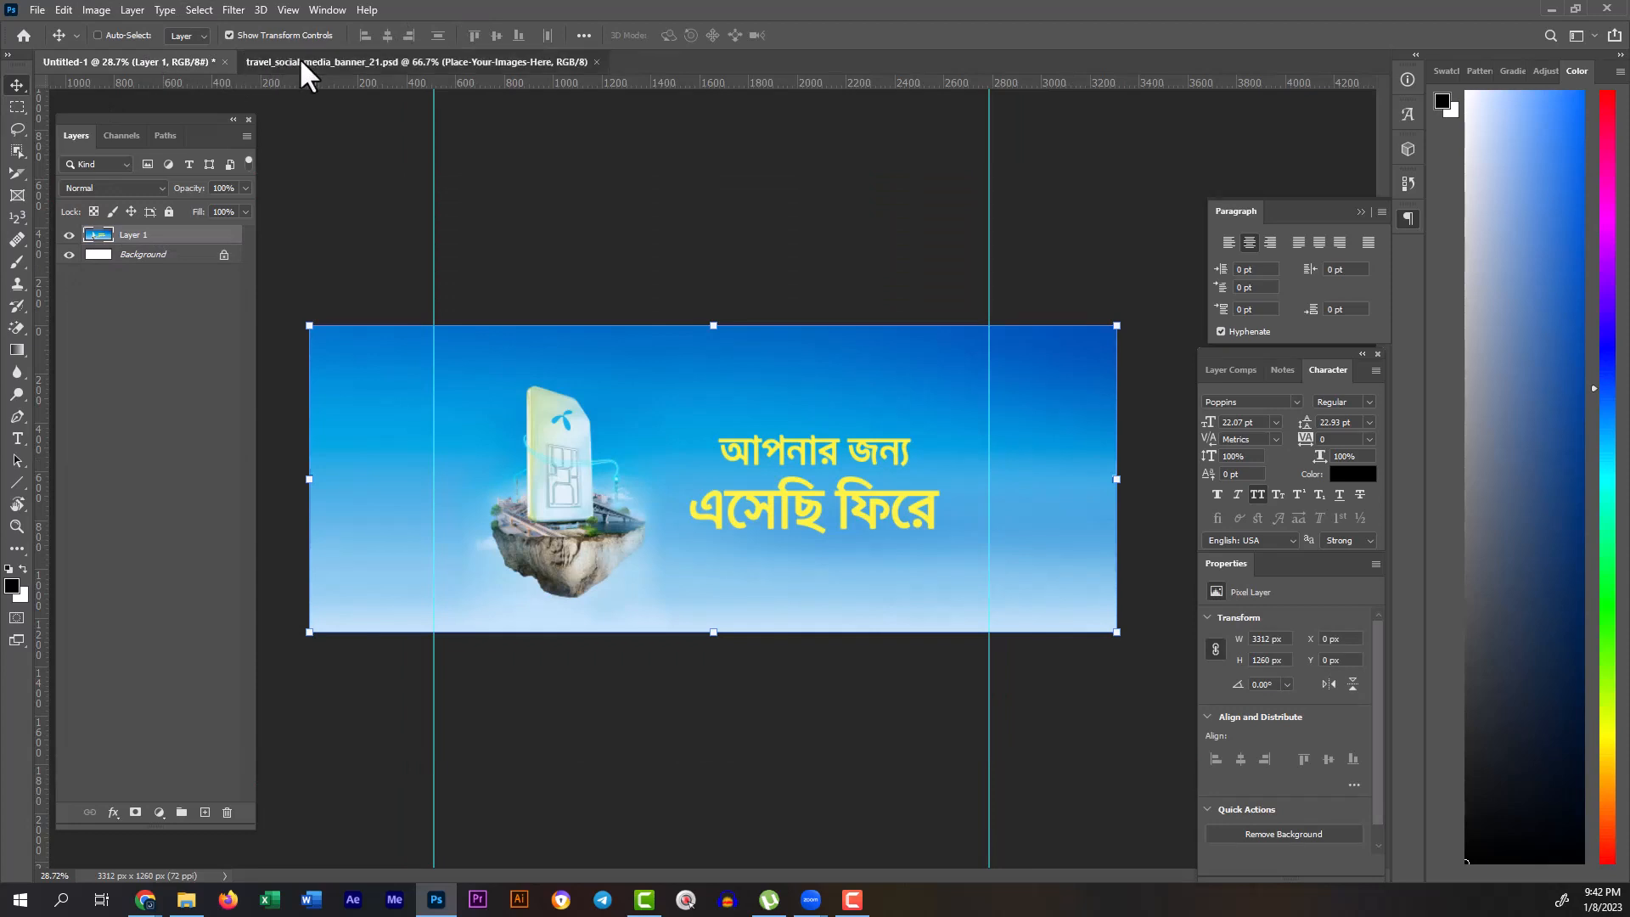
pyautogui.click(301, 62)
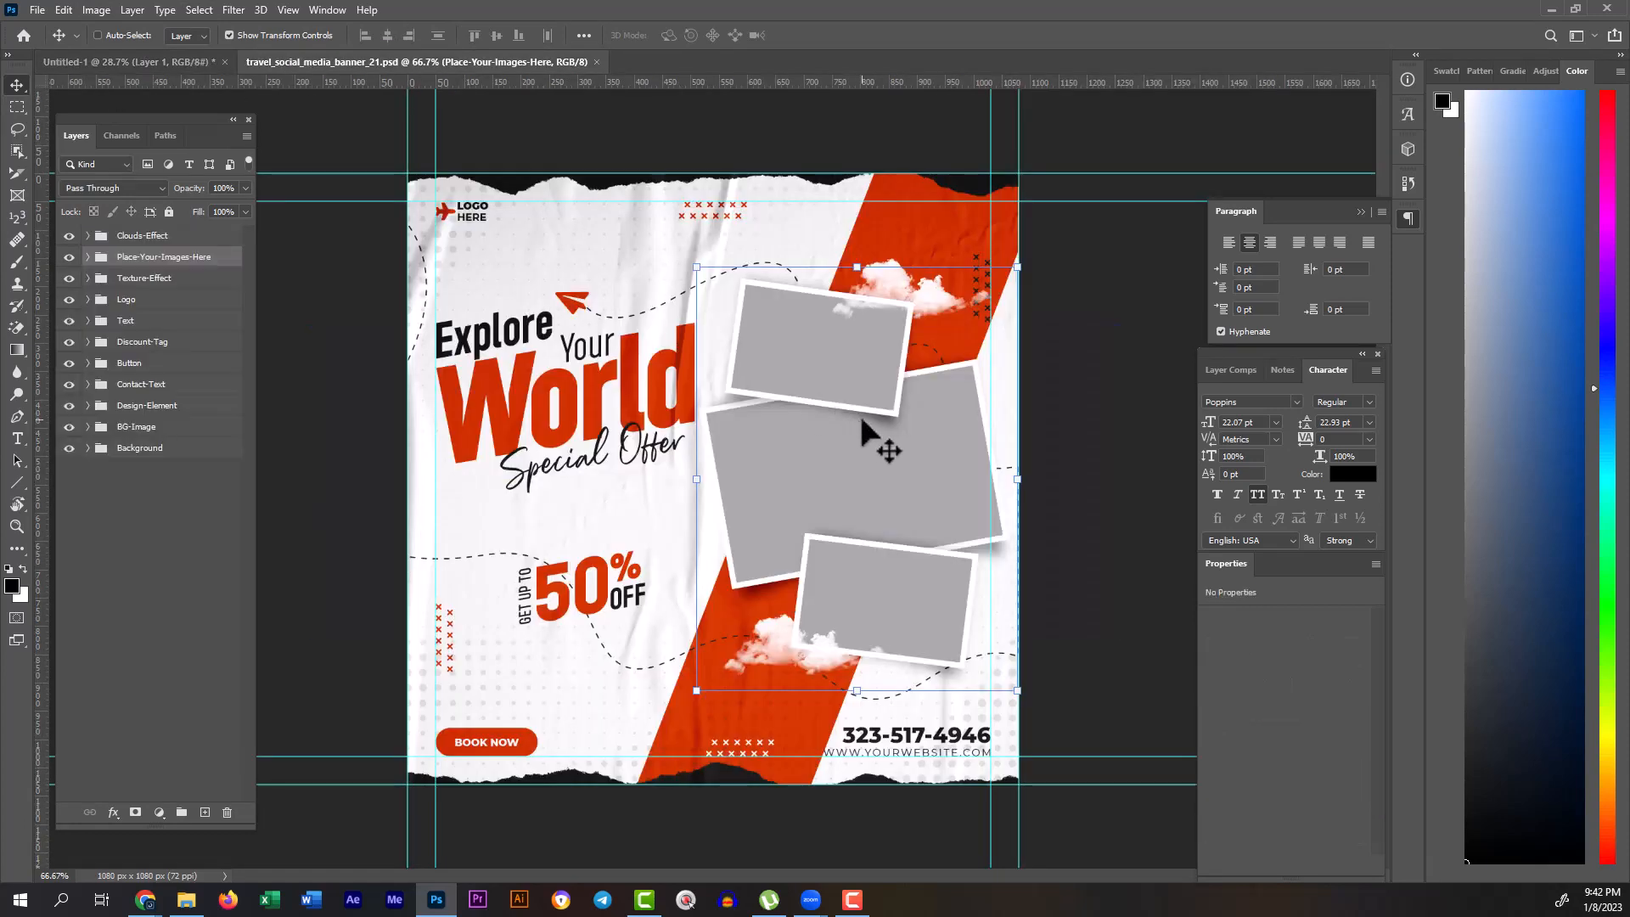
pyautogui.click(68, 257)
pyautogui.click(68, 258)
pyautogui.click(69, 258)
pyautogui.click(69, 258)
pyautogui.click(69, 257)
pyautogui.click(68, 257)
# Step: Copy the Place-Your-Images-Here group into the cover document and enlarge it to nearly the full banner height, right of centre
pyautogui.moveTo(880, 433); pyautogui.dragTo(197, 63)
pyautogui.moveTo(863, 471); pyautogui.dragTo(810, 445)
pyautogui.click(829, 557)
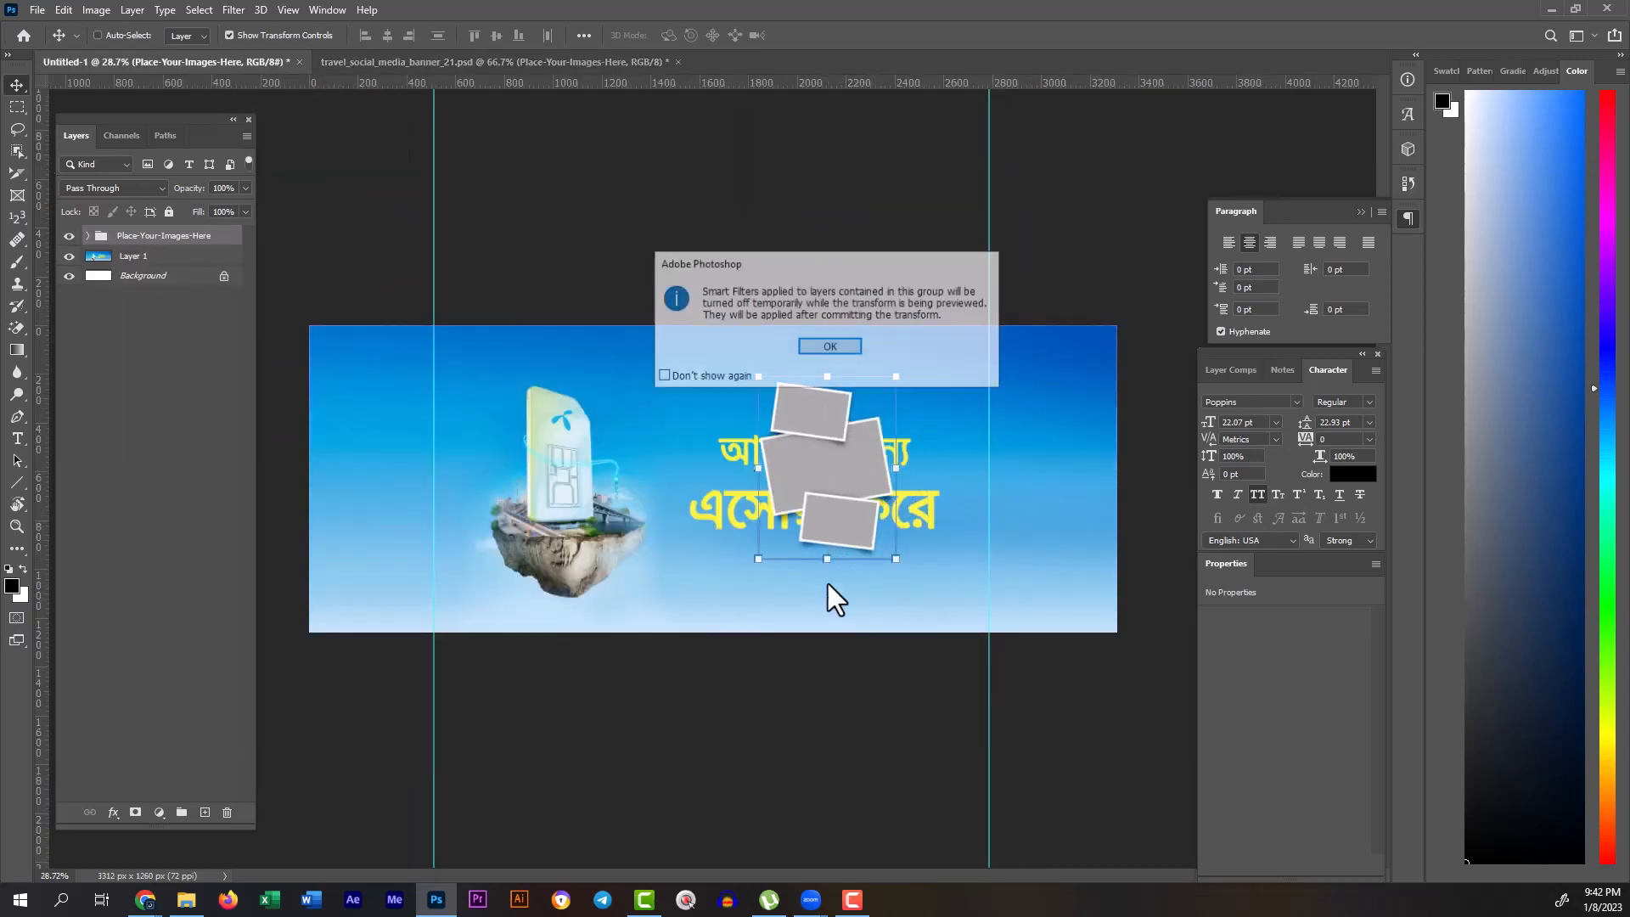
pyautogui.click(830, 346)
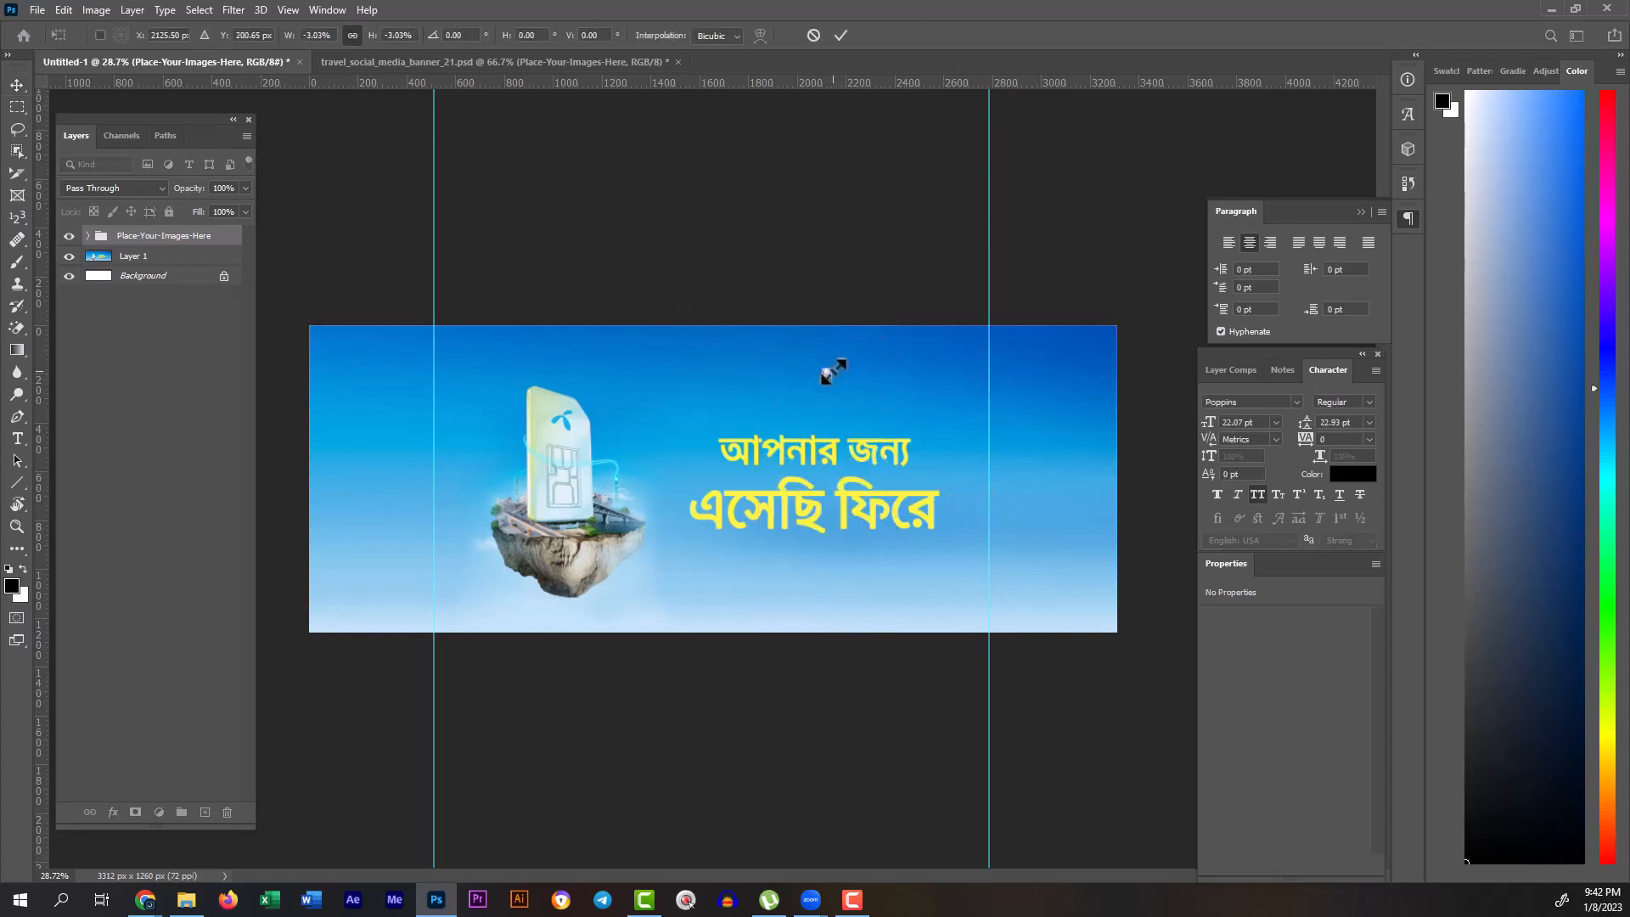
pyautogui.moveTo(830, 379); pyautogui.dragTo(1055, 661)
pyautogui.moveTo(966, 561); pyautogui.dragTo(848, 528)
pyautogui.press('Return')
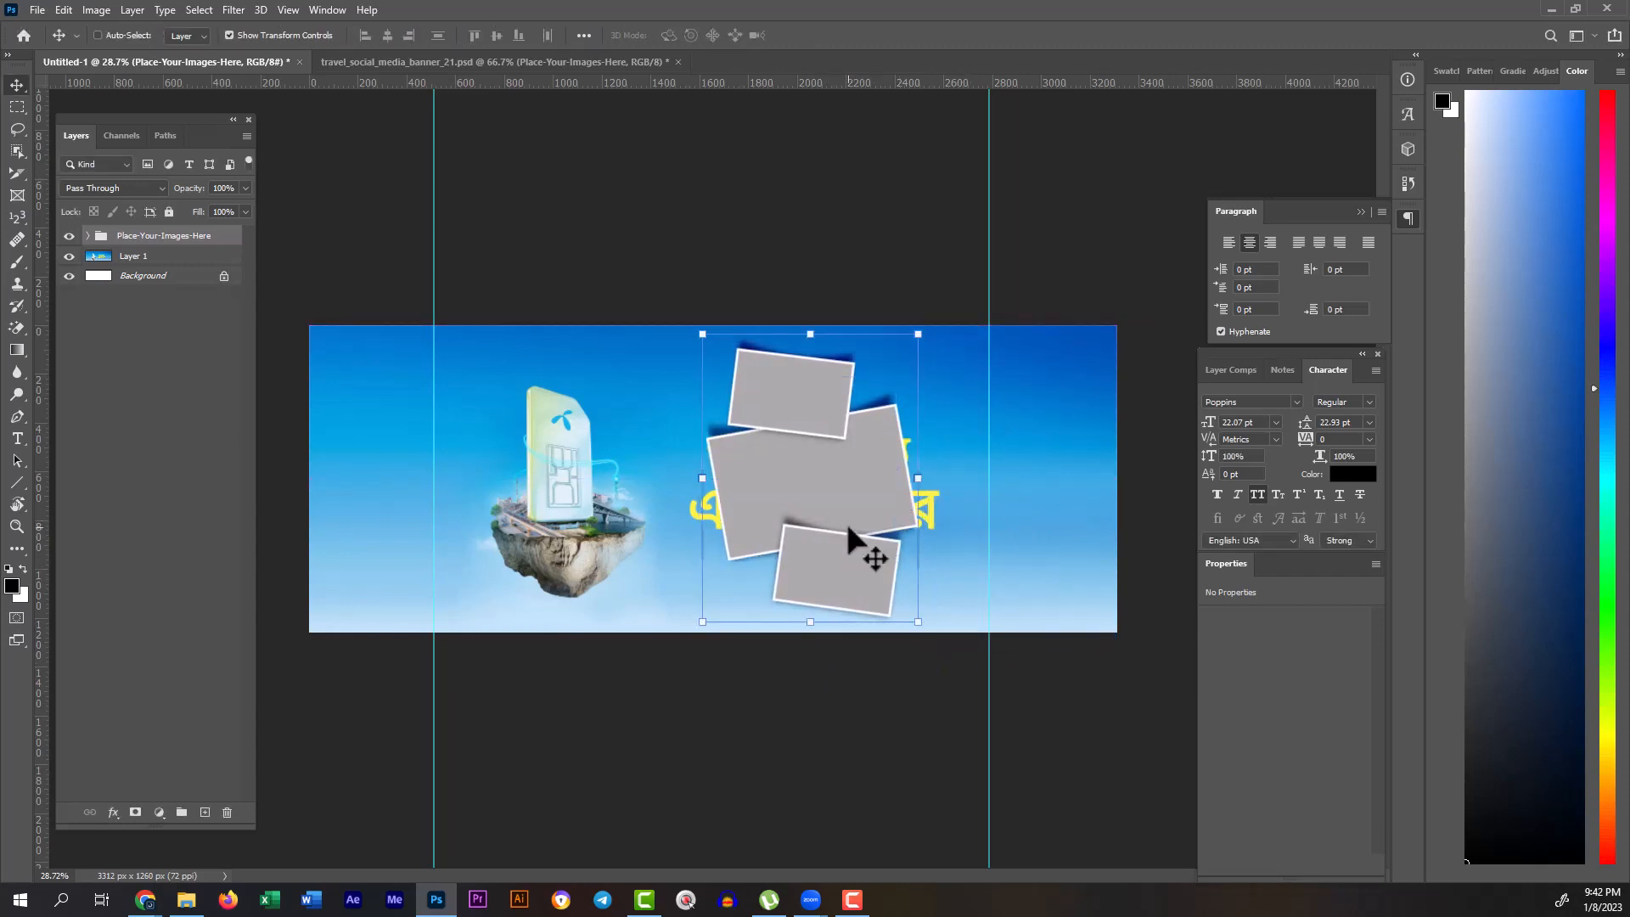
# Step: Scale the image-frame group down slightly, reposition it within the banner's right half, and hide the reference cover on Layer 1
pyautogui.keyDown('ctrl'); pyautogui.click(828, 510); pyautogui.keyUp('ctrl')
pyautogui.hotkey('ctrl', 't')
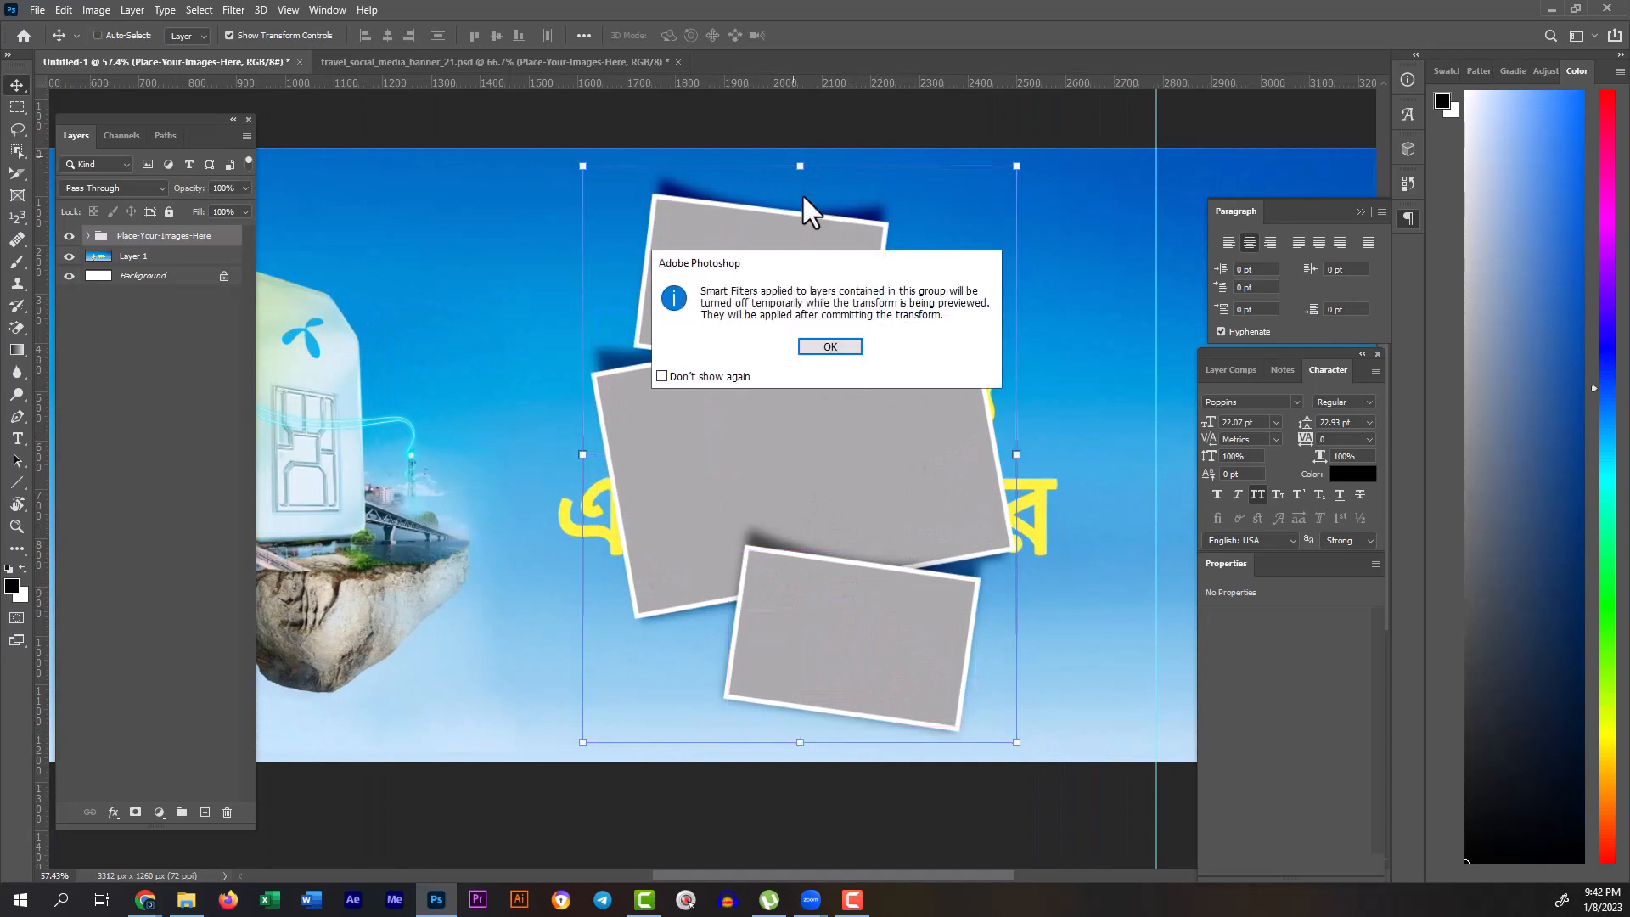
pyautogui.click(842, 345)
pyautogui.moveTo(841, 162); pyautogui.dragTo(831, 212)
pyautogui.press('Return')
pyautogui.moveTo(728, 484); pyautogui.dragTo(734, 440)
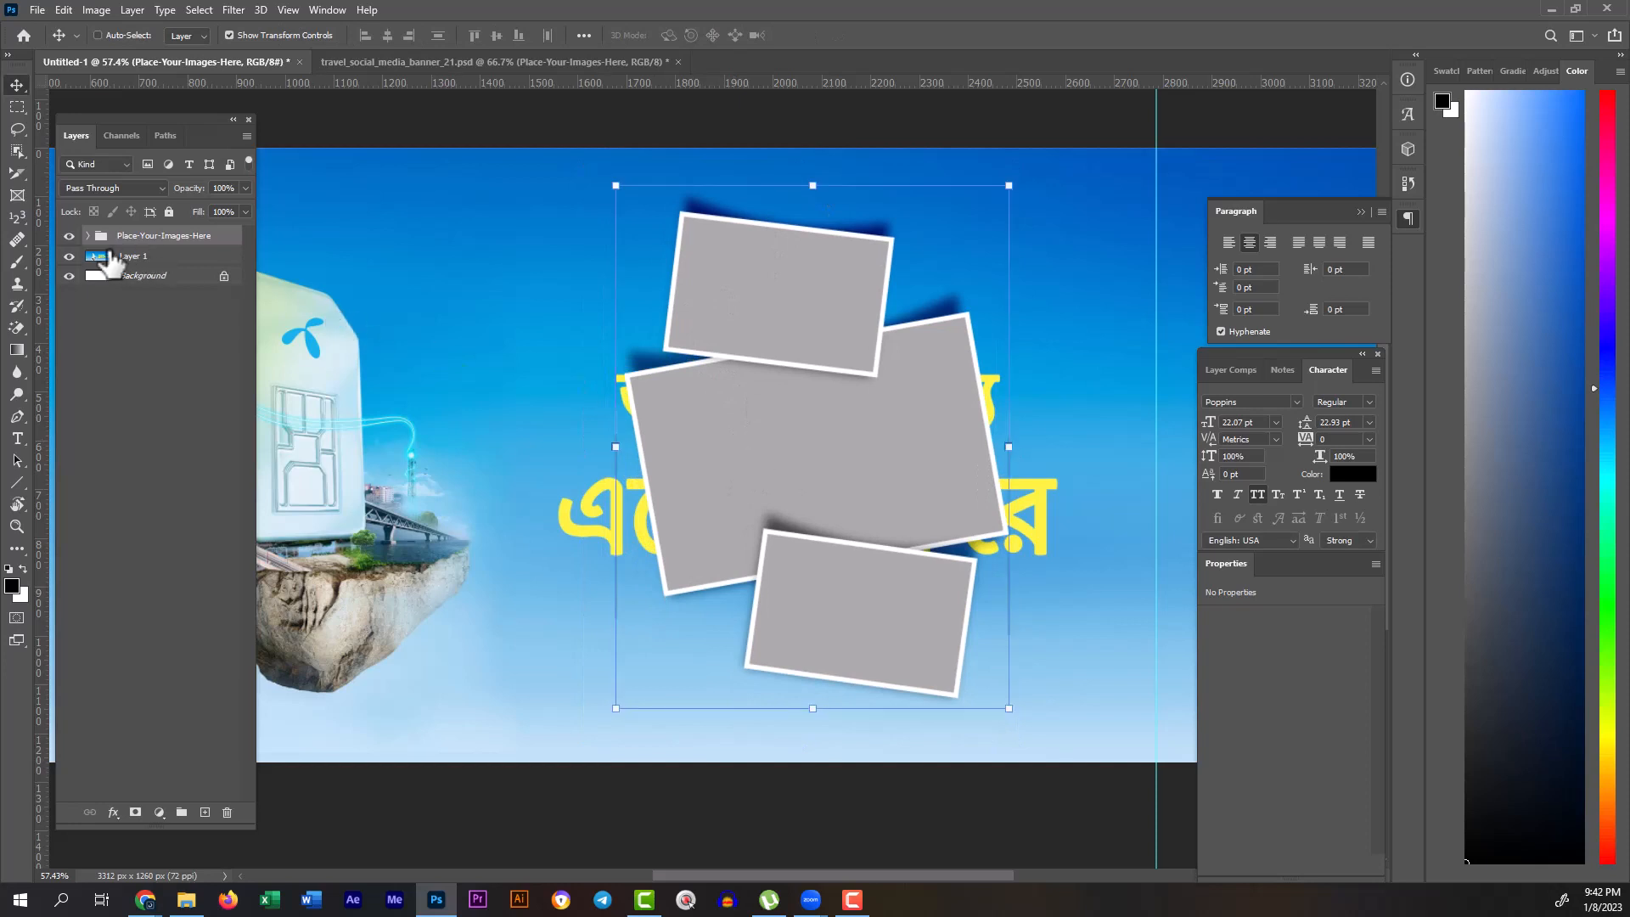
pyautogui.moveTo(743, 511); pyautogui.dragTo(702, 503)
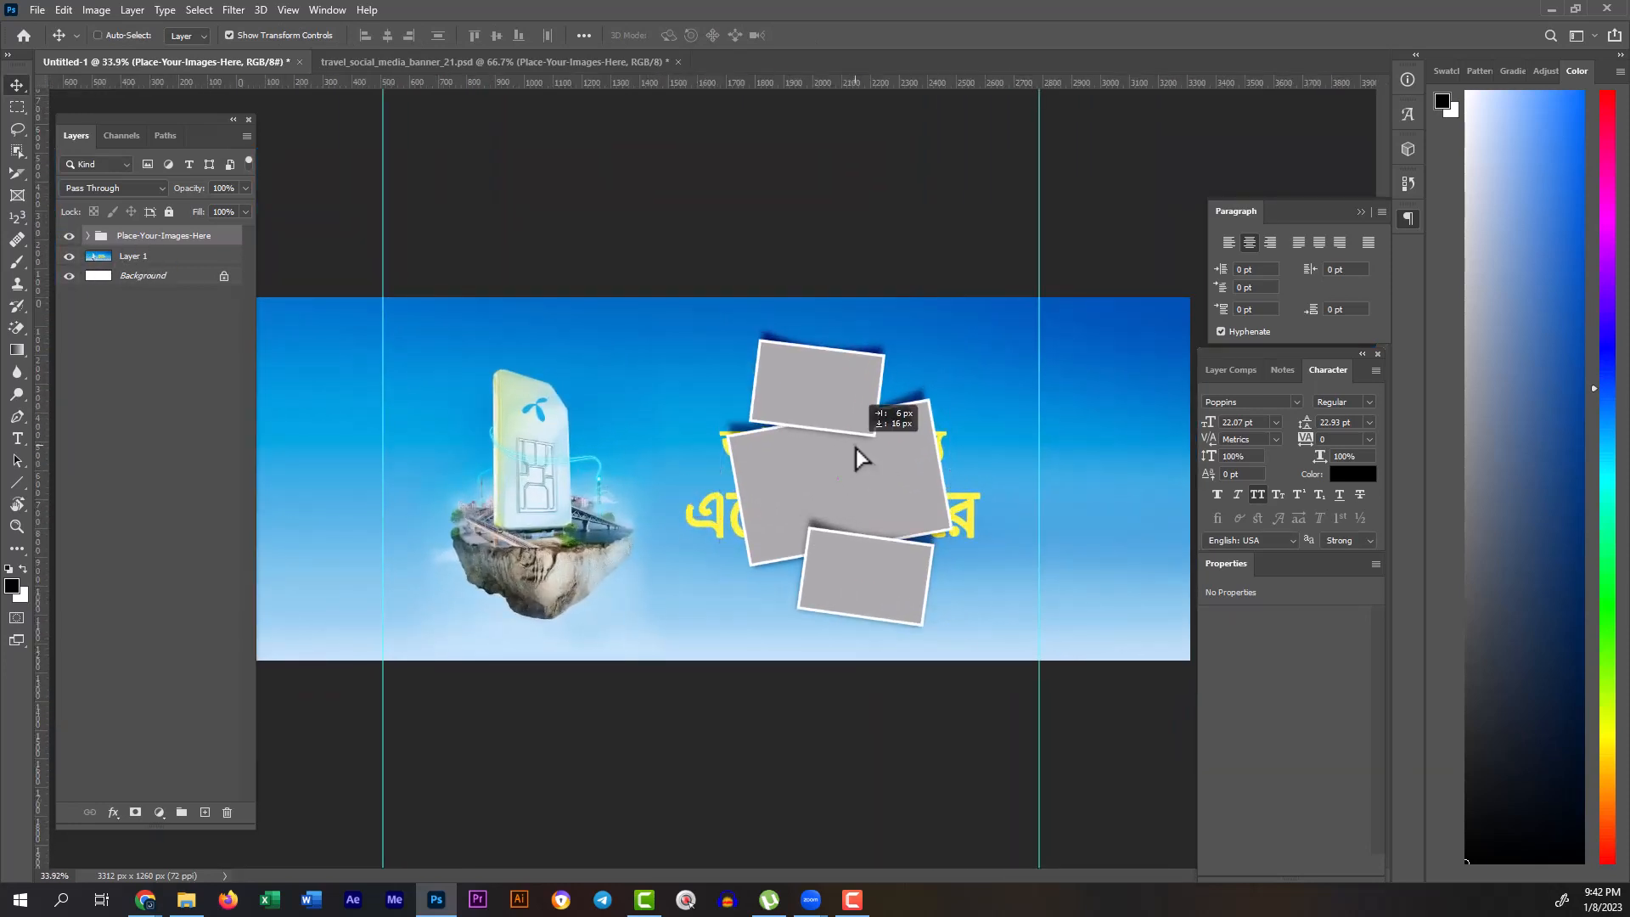
pyautogui.click(69, 256)
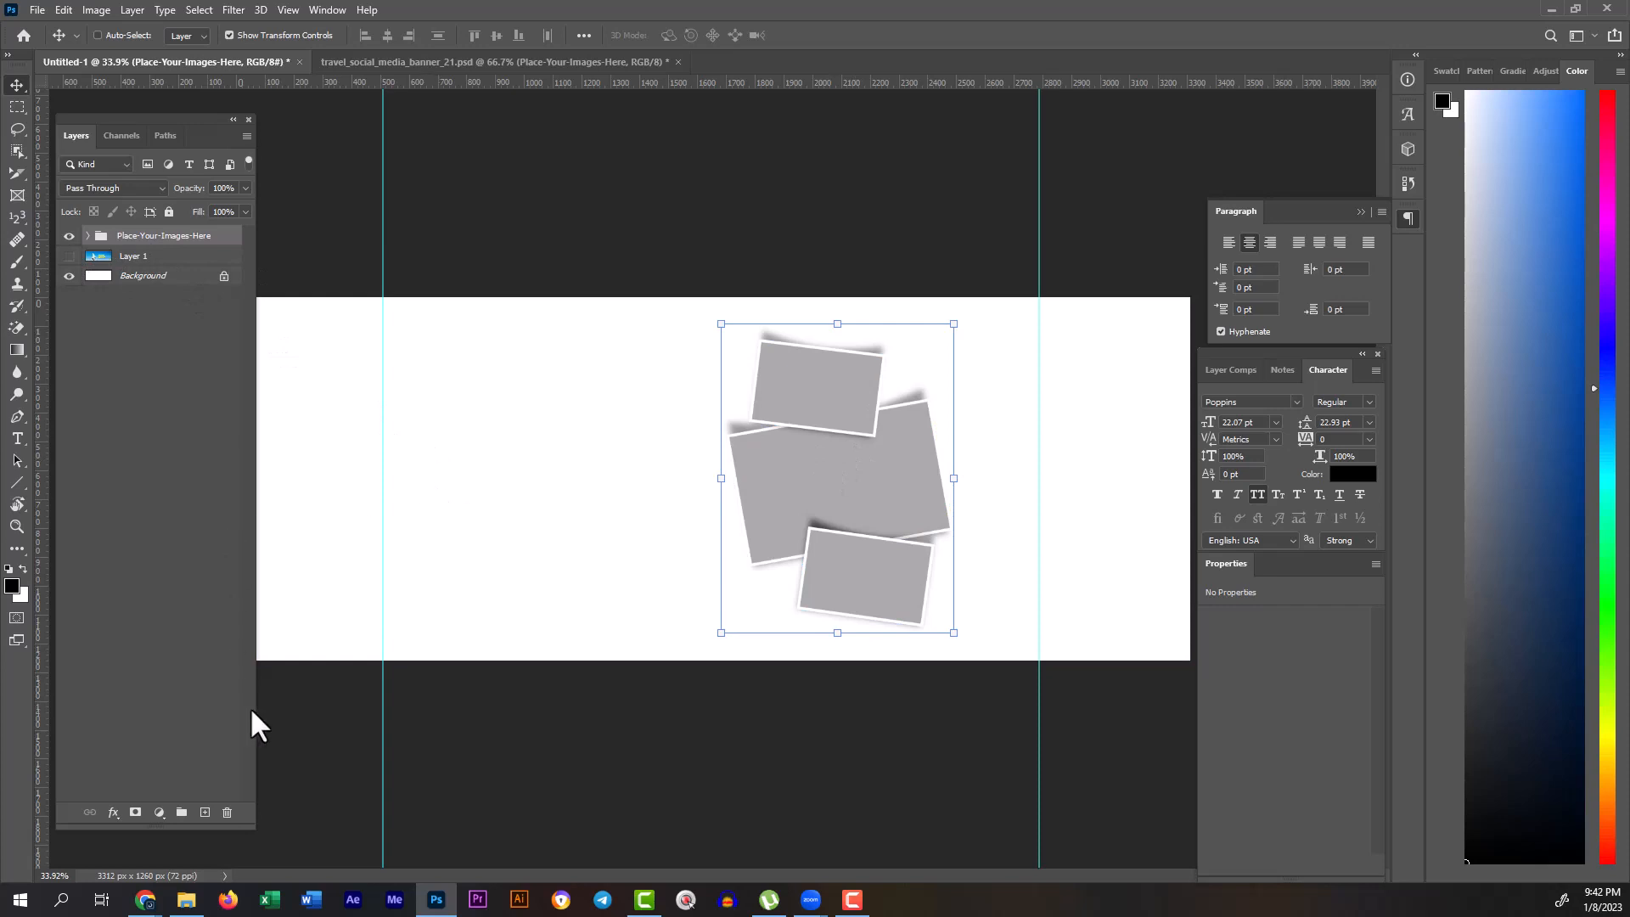
# Step: Place the wood-background-texture image, scale it to the full 3312 px canvas width, and move its layer directly above Background
pyautogui.click(186, 899)
pyautogui.click(668, 138)
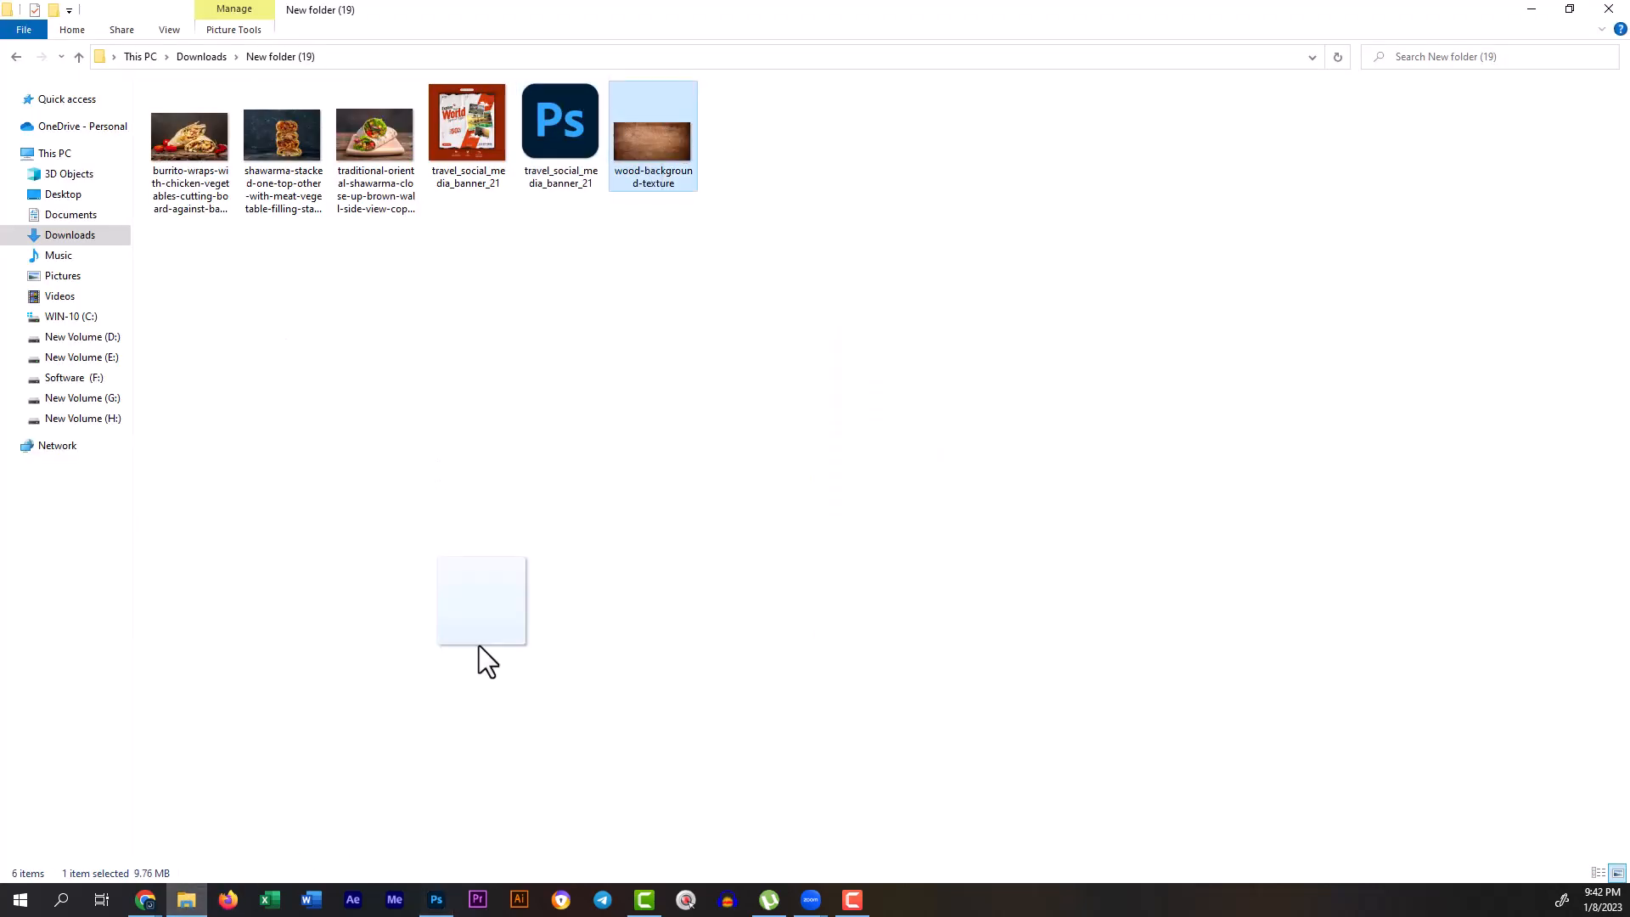
pyautogui.moveTo(479, 646); pyautogui.dragTo(661, 630)
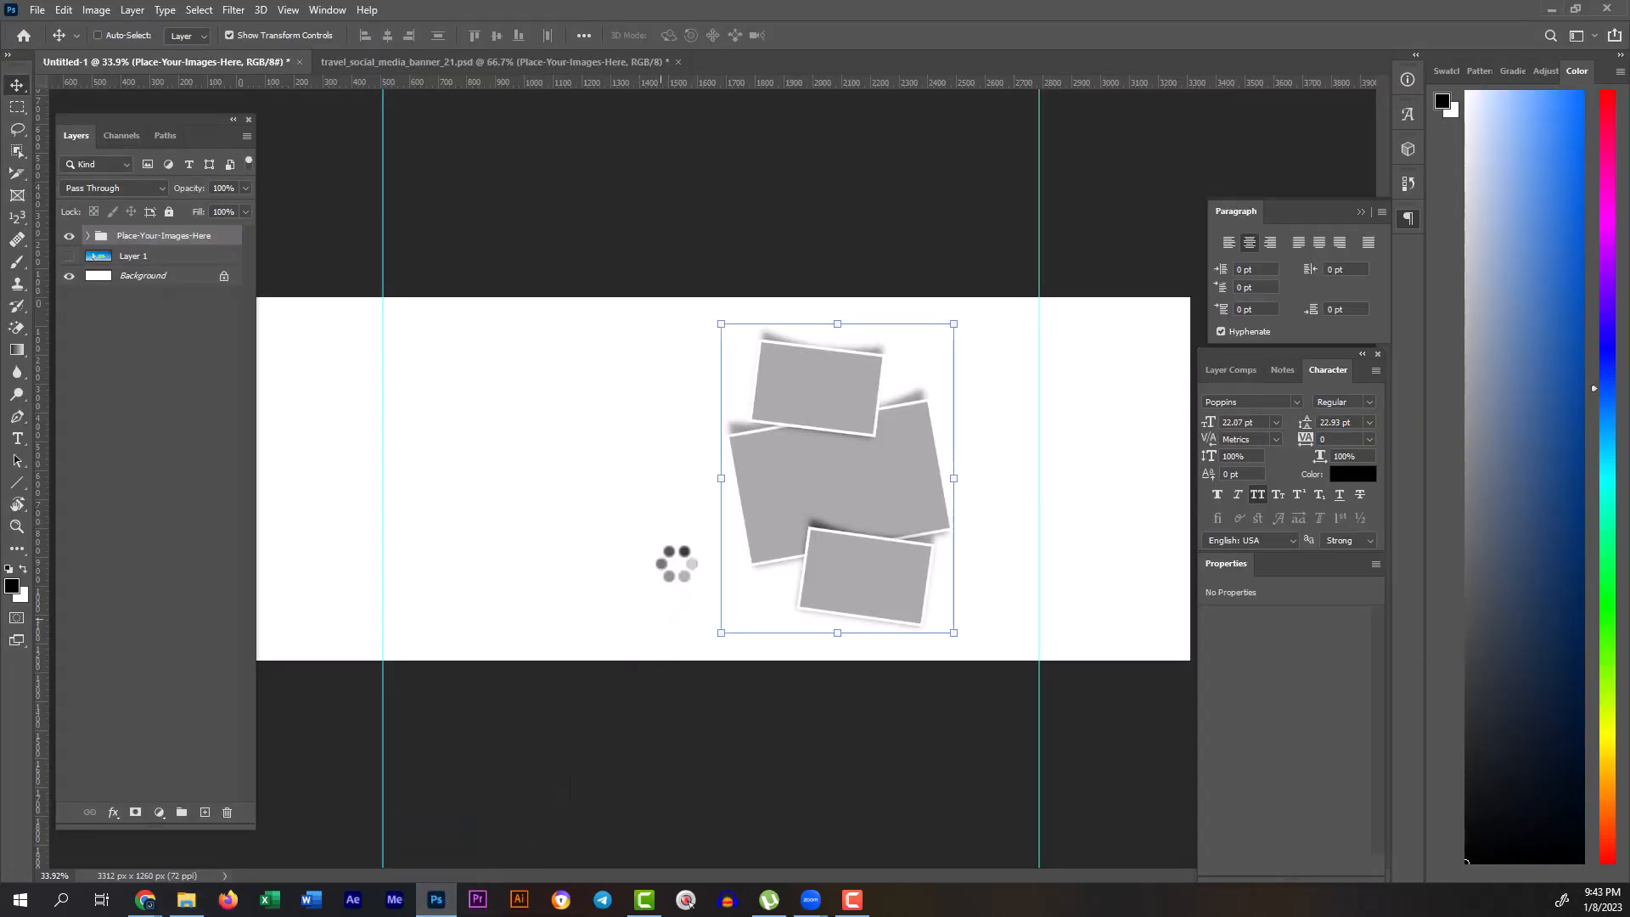
pyautogui.scroll(-4, 586, 539)
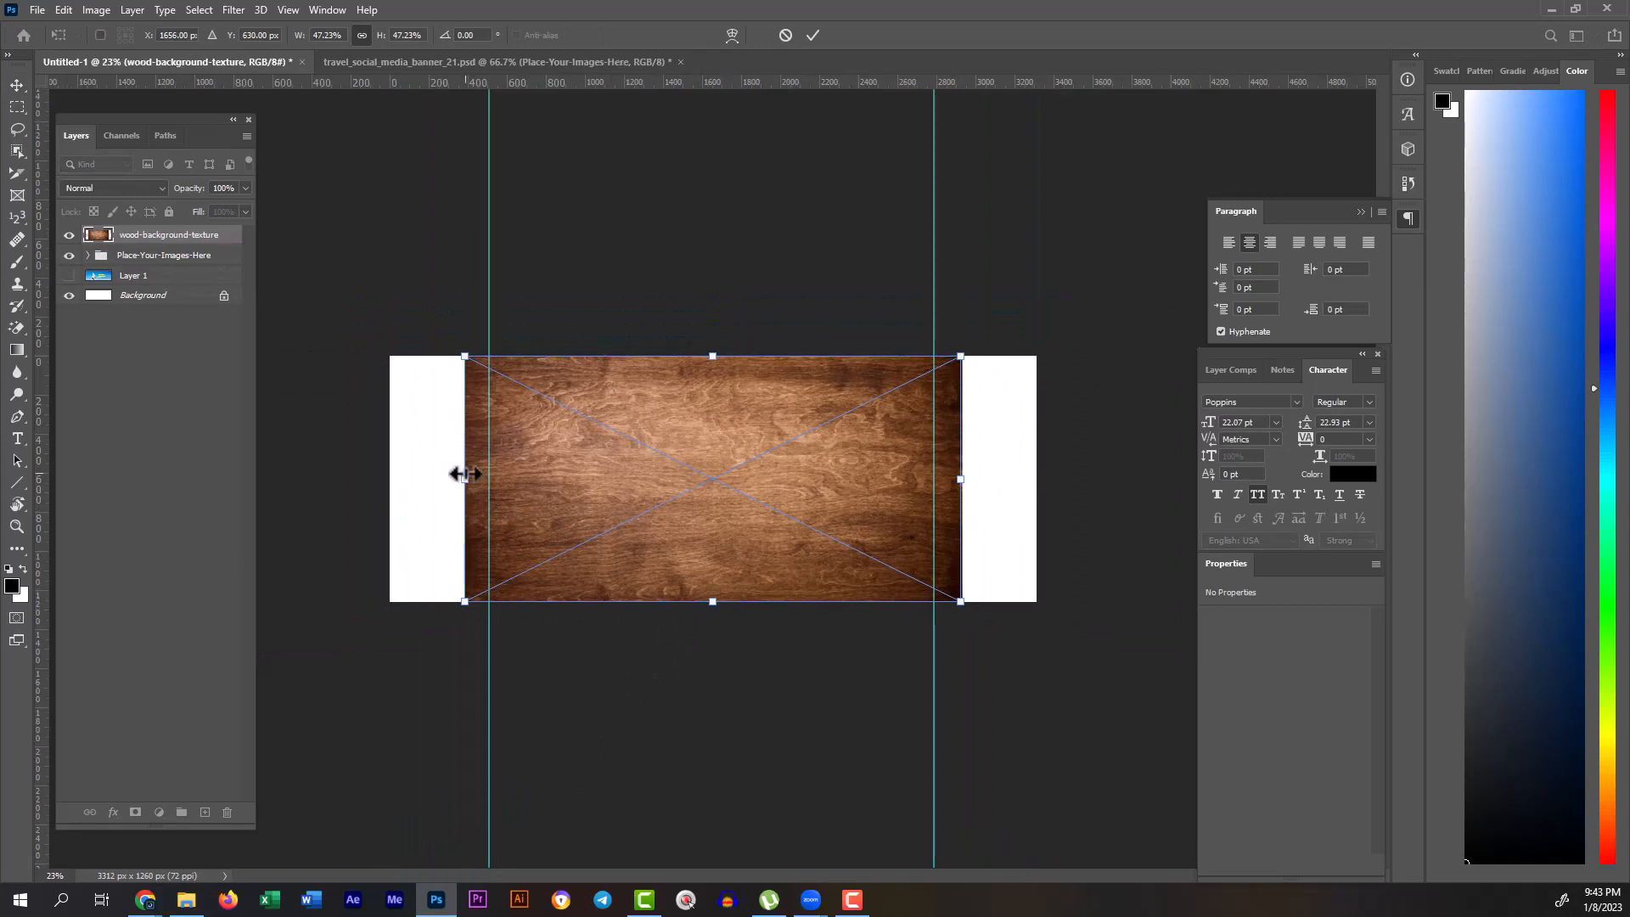
pyautogui.moveTo(464, 473); pyautogui.dragTo(390, 479)
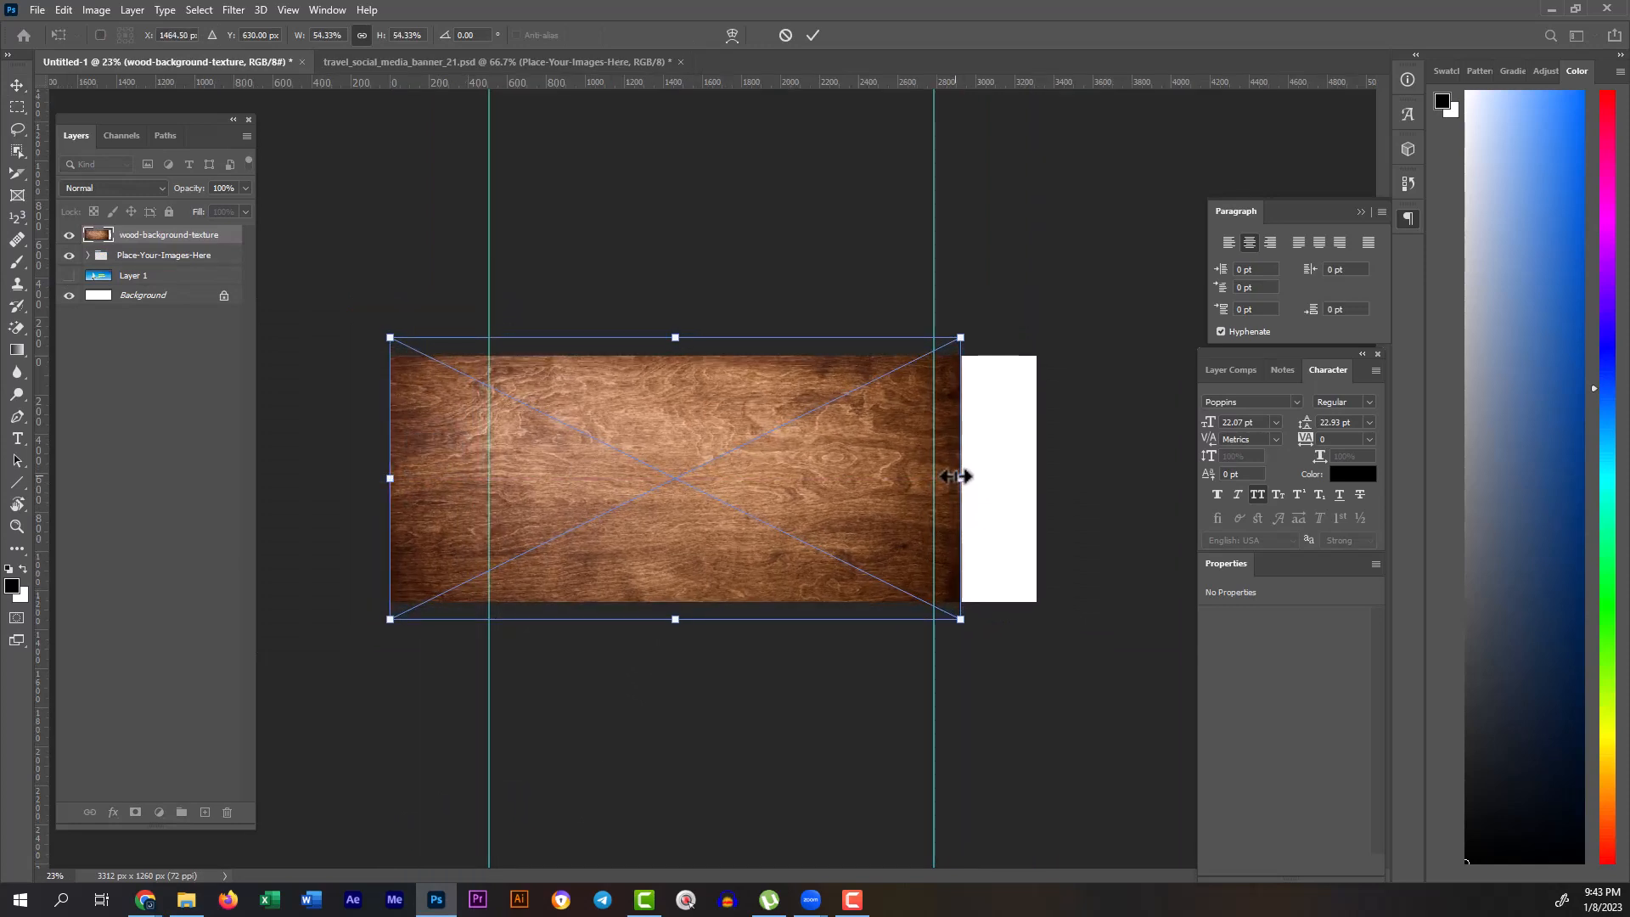
pyautogui.moveTo(957, 476); pyautogui.dragTo(1036, 479)
pyautogui.press('Return')
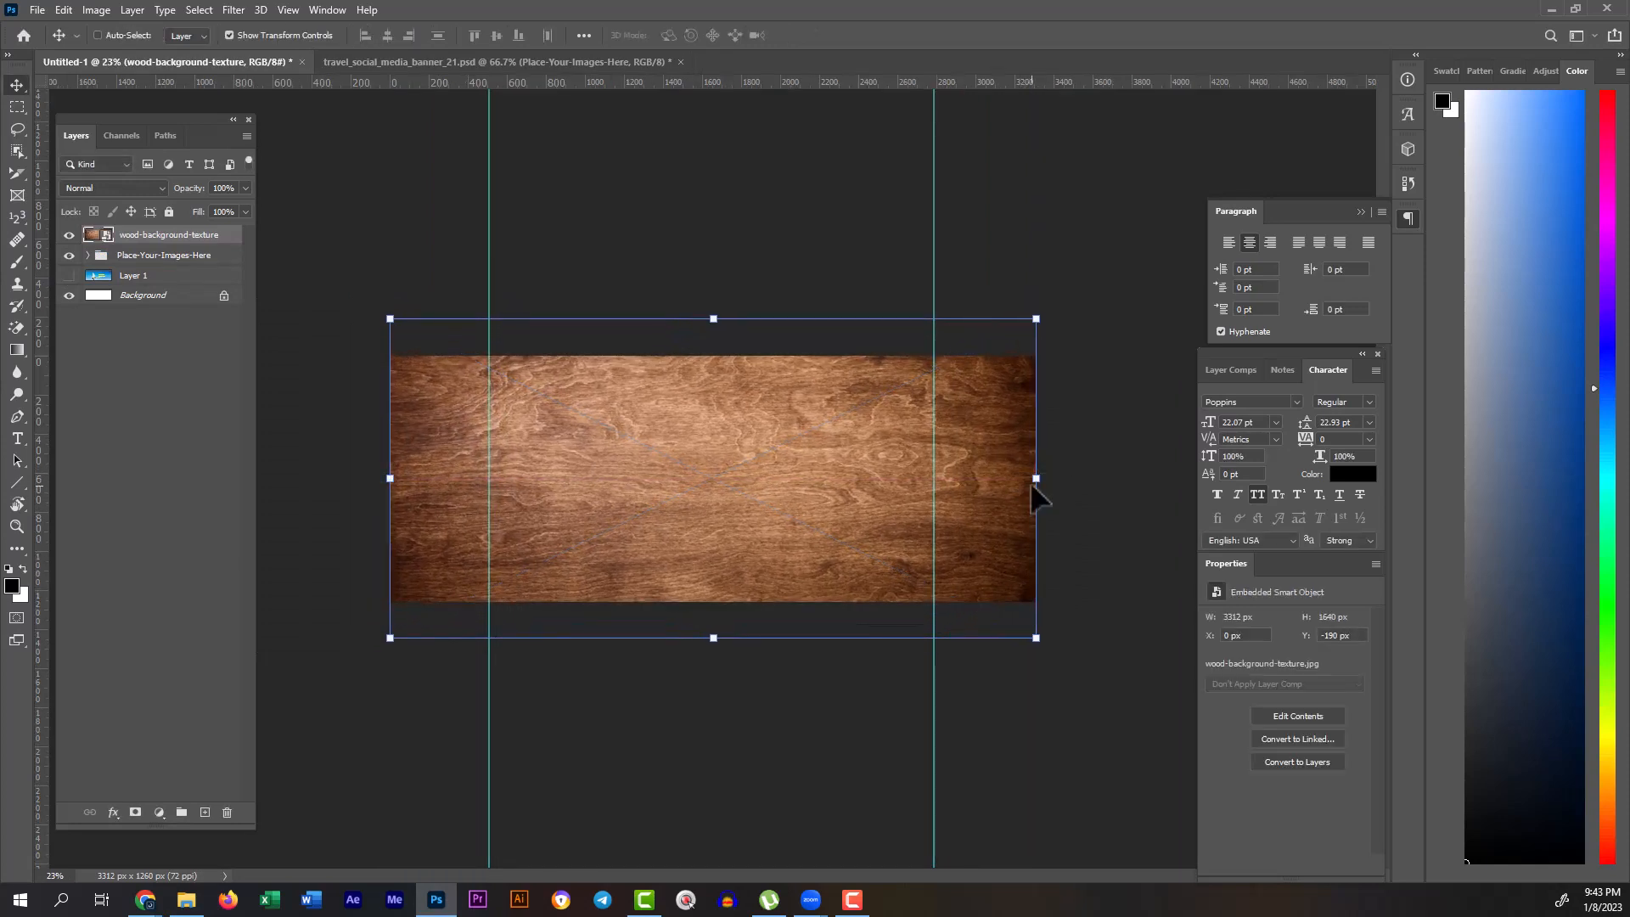
pyautogui.moveTo(129, 236); pyautogui.dragTo(159, 293)
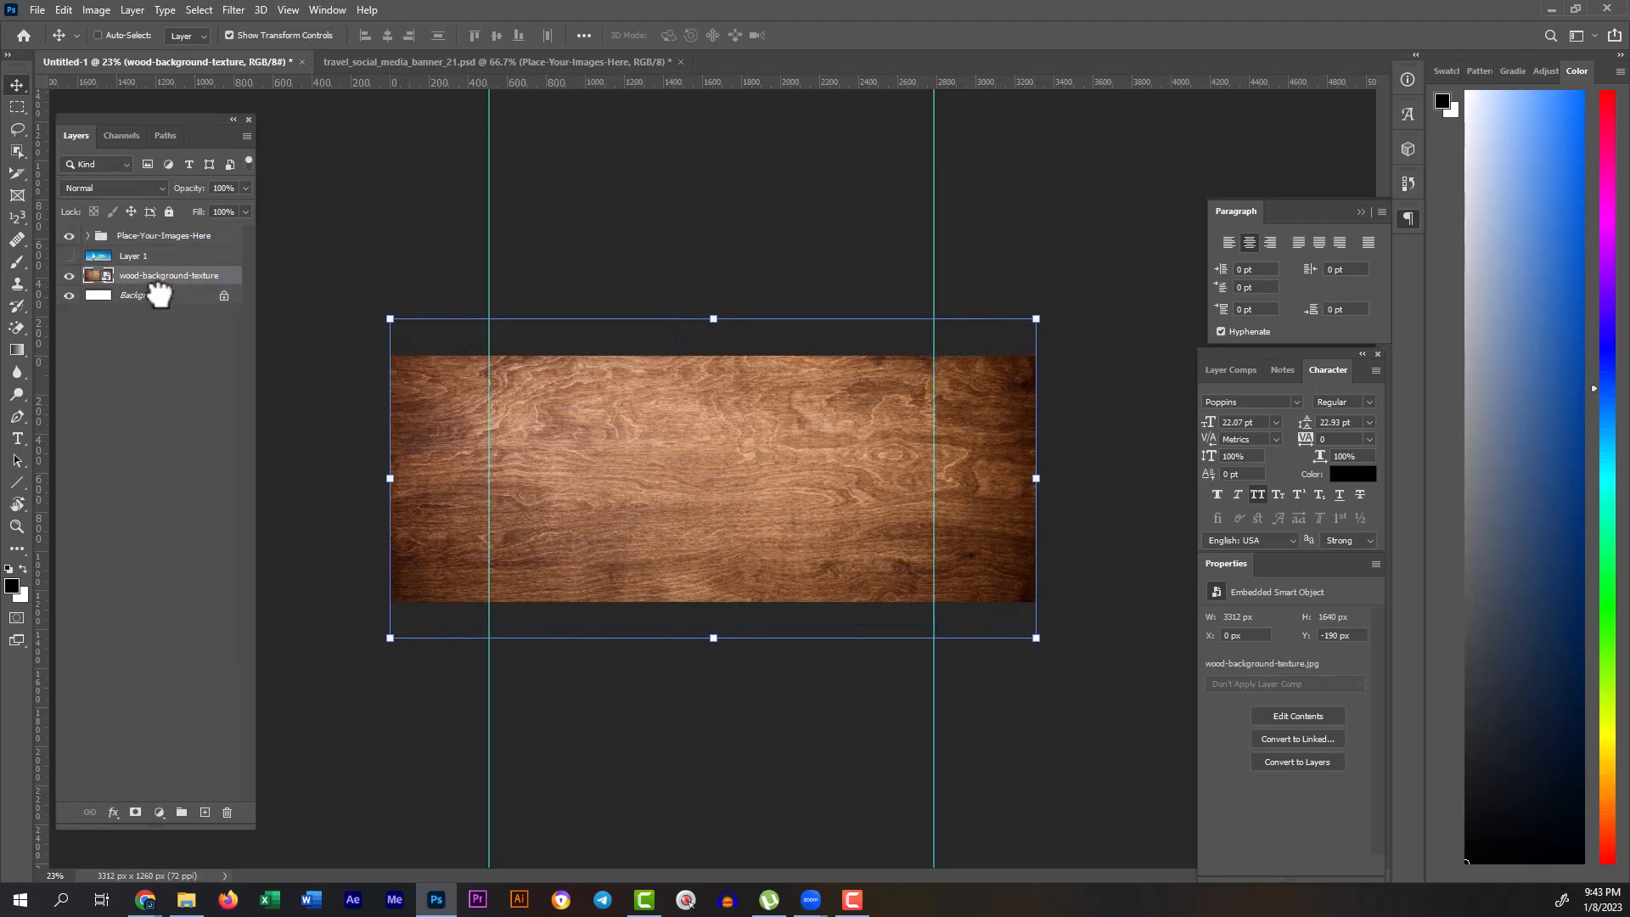
# Step: Add a Black & White adjustment layer directly above the wood texture layer
pyautogui.moveTo(786, 400); pyautogui.dragTo(826, 523)
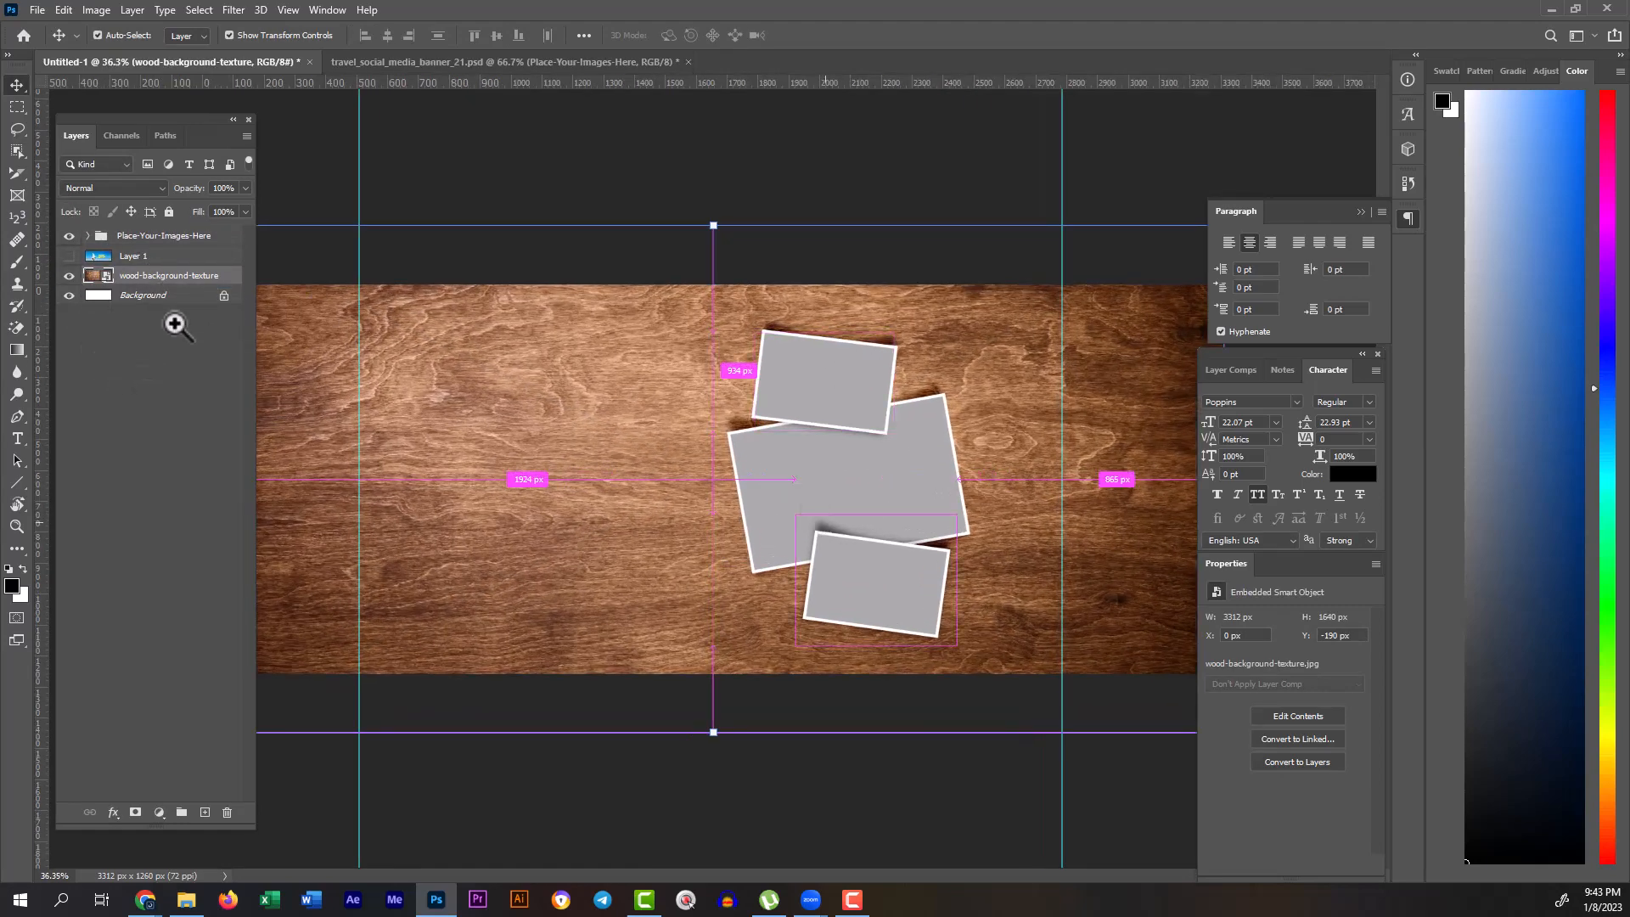
pyautogui.click(161, 812)
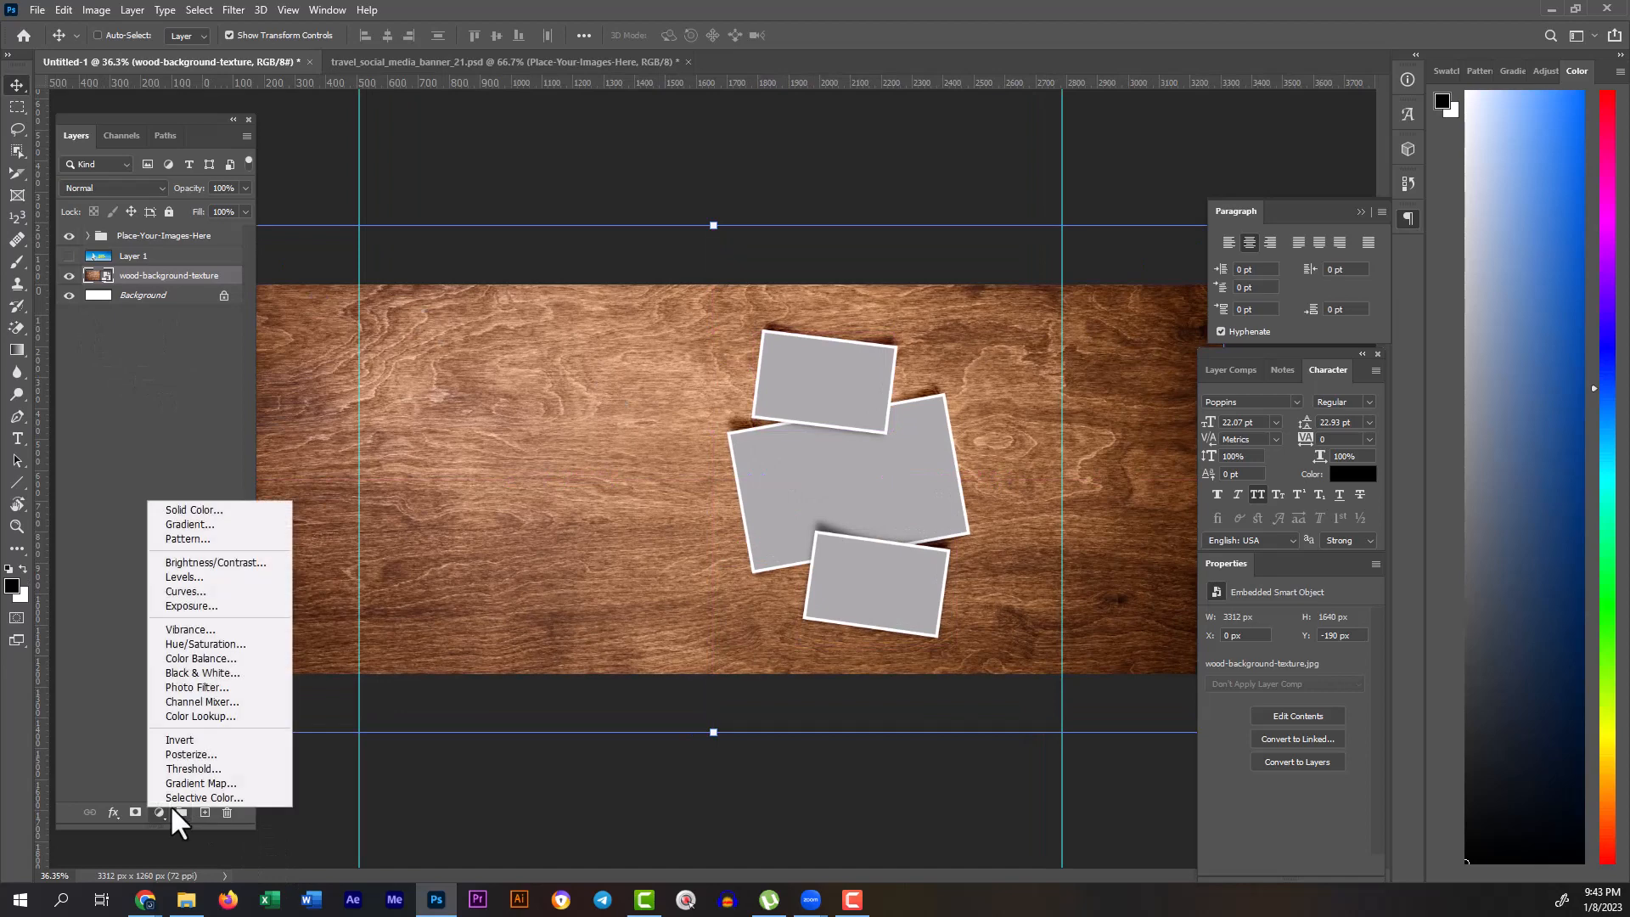
pyautogui.click(123, 751)
pyautogui.click(160, 810)
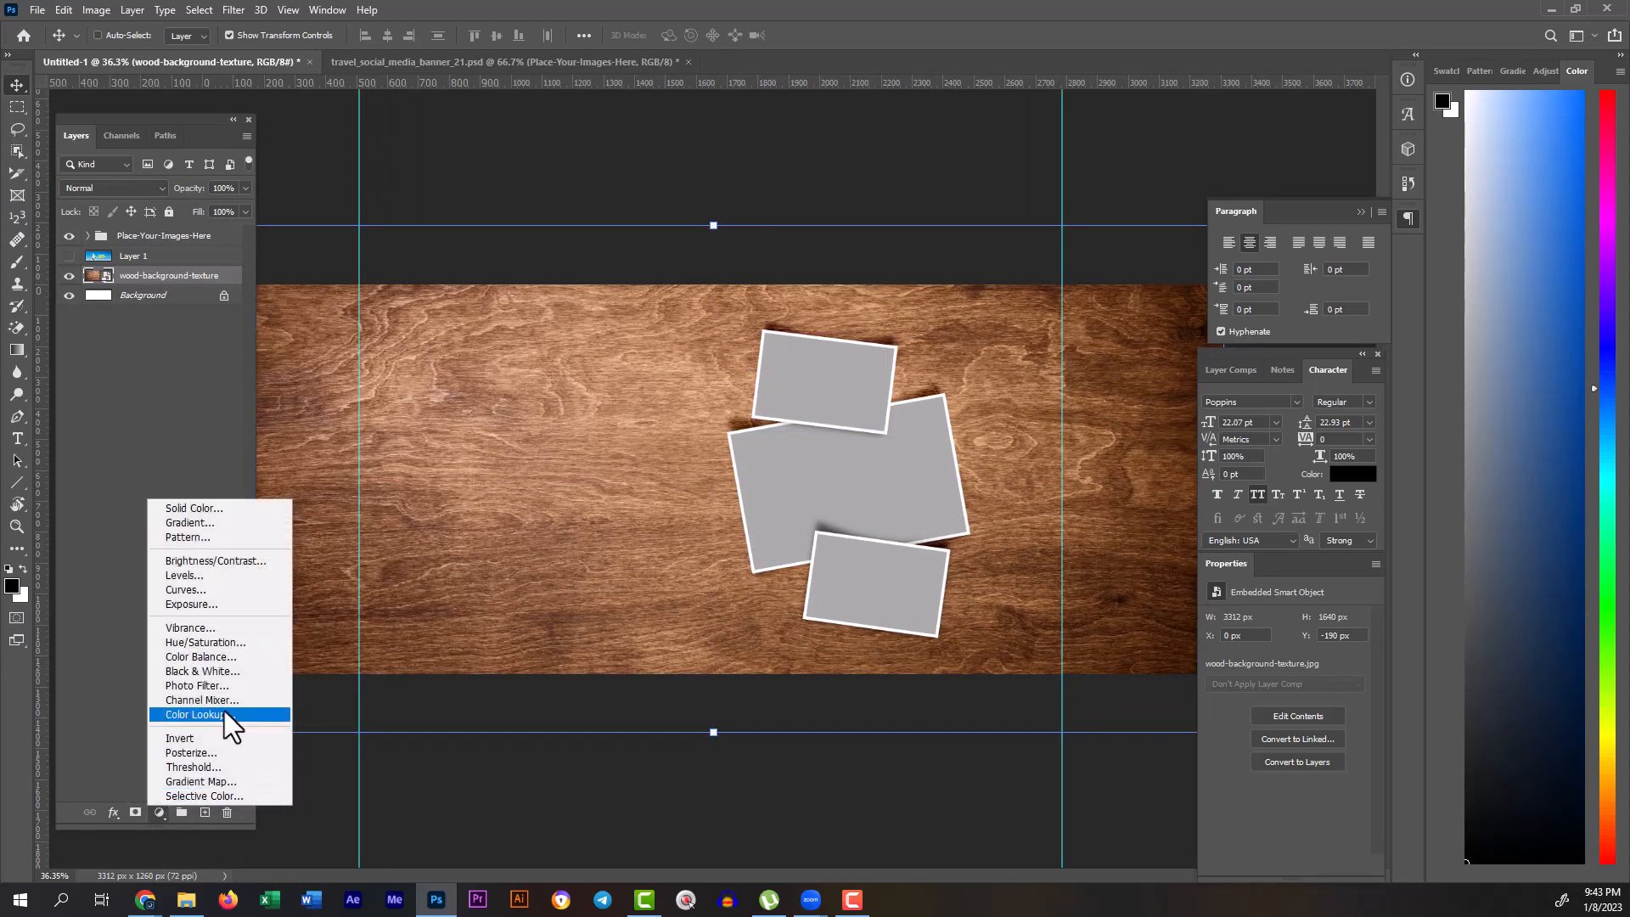
pyautogui.click(202, 675)
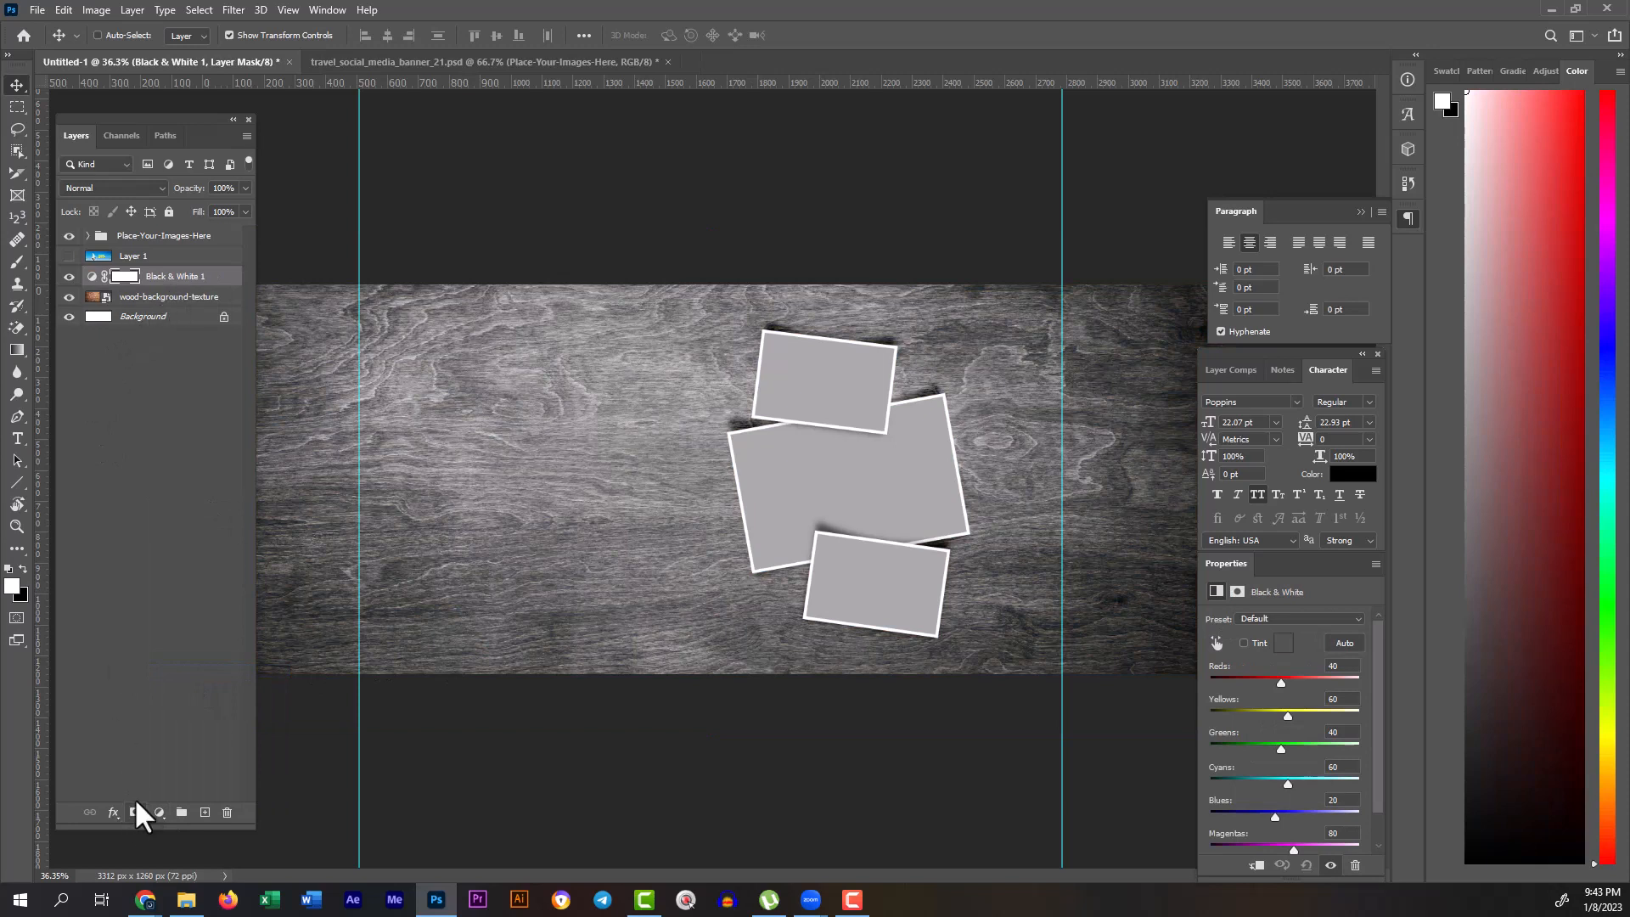
# Step: Add a Curves adjustment layer above Black & White 1 and lower the RGB curve's highlight end to about half, darkening the wood
pyautogui.click(159, 812)
pyautogui.click(240, 598)
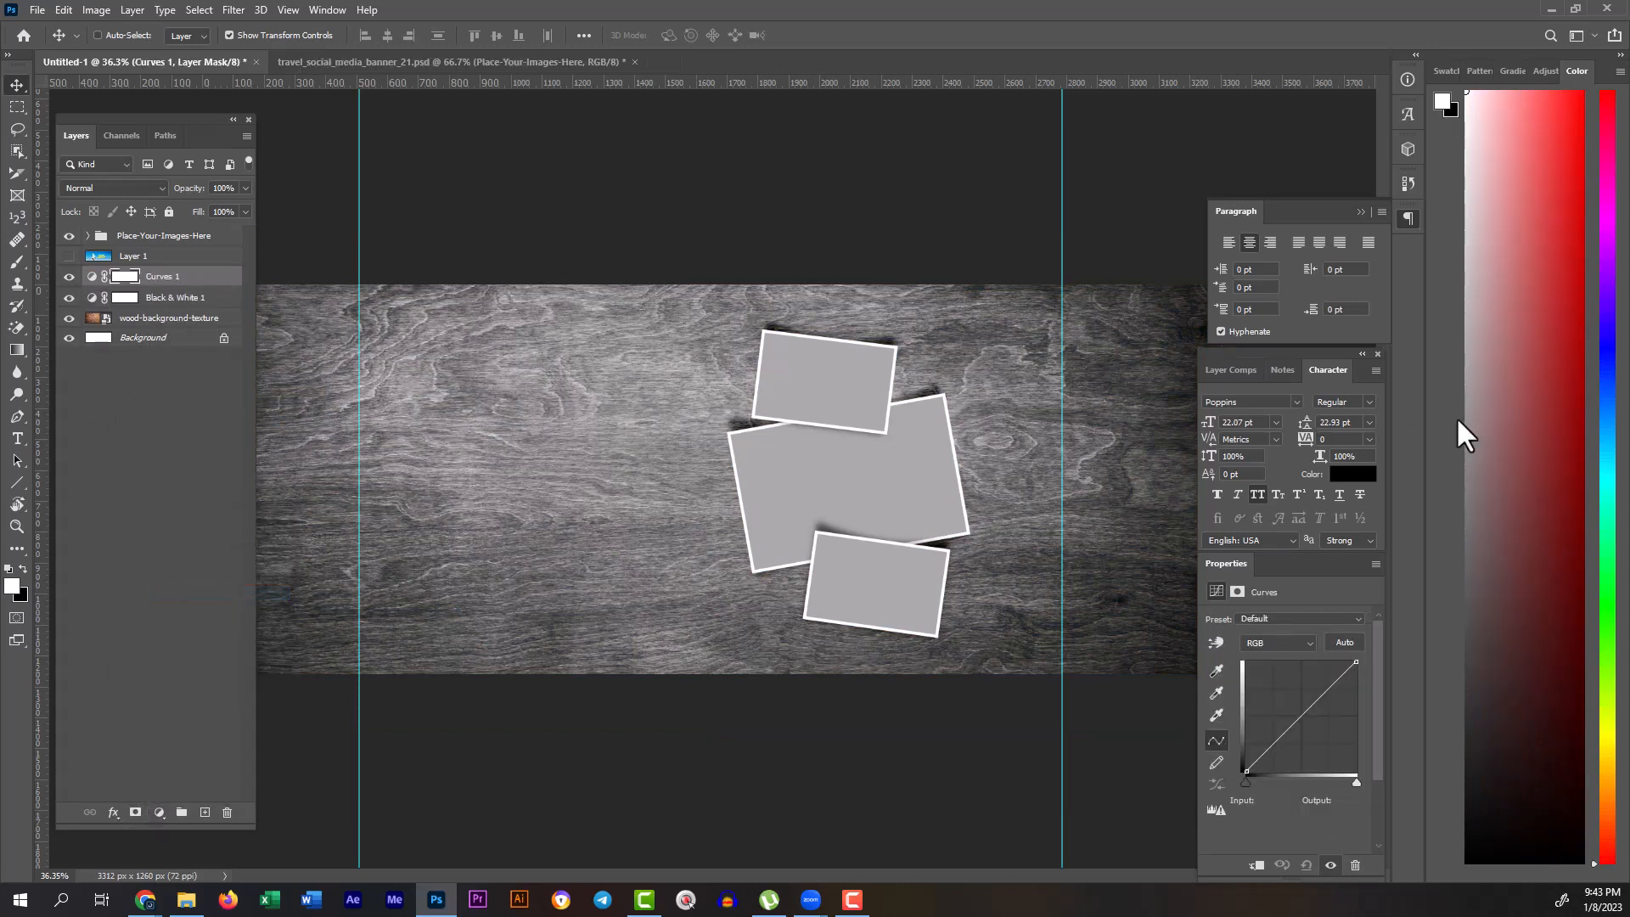
pyautogui.moveTo(1356, 663); pyautogui.dragTo(1417, 715)
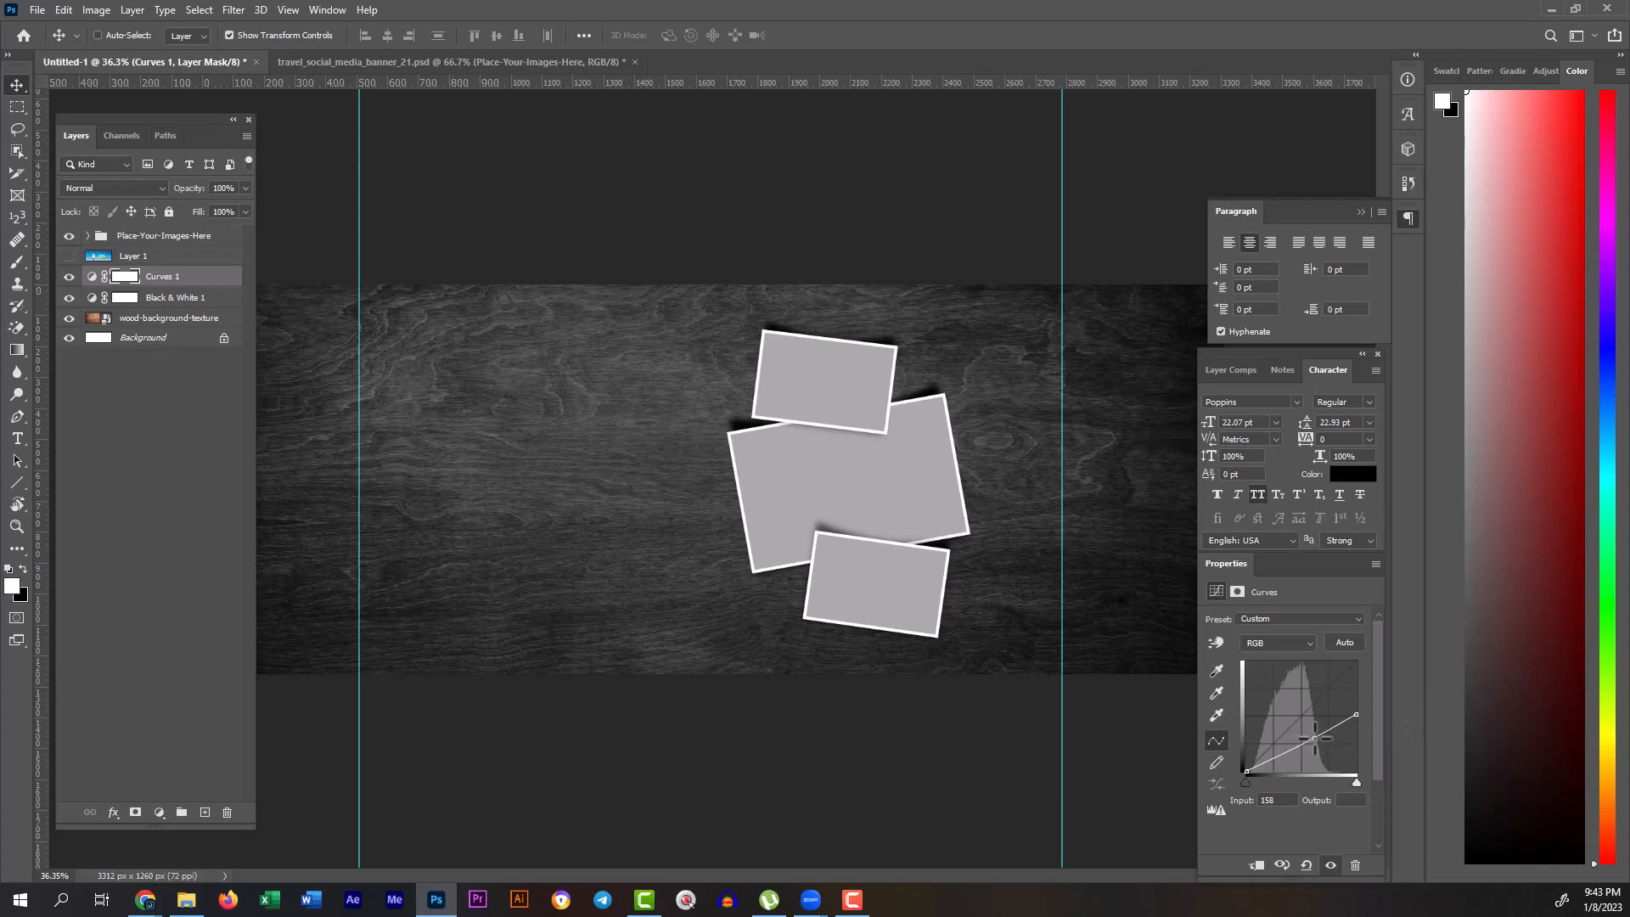
pyautogui.moveTo(662, 506); pyautogui.dragTo(674, 561)
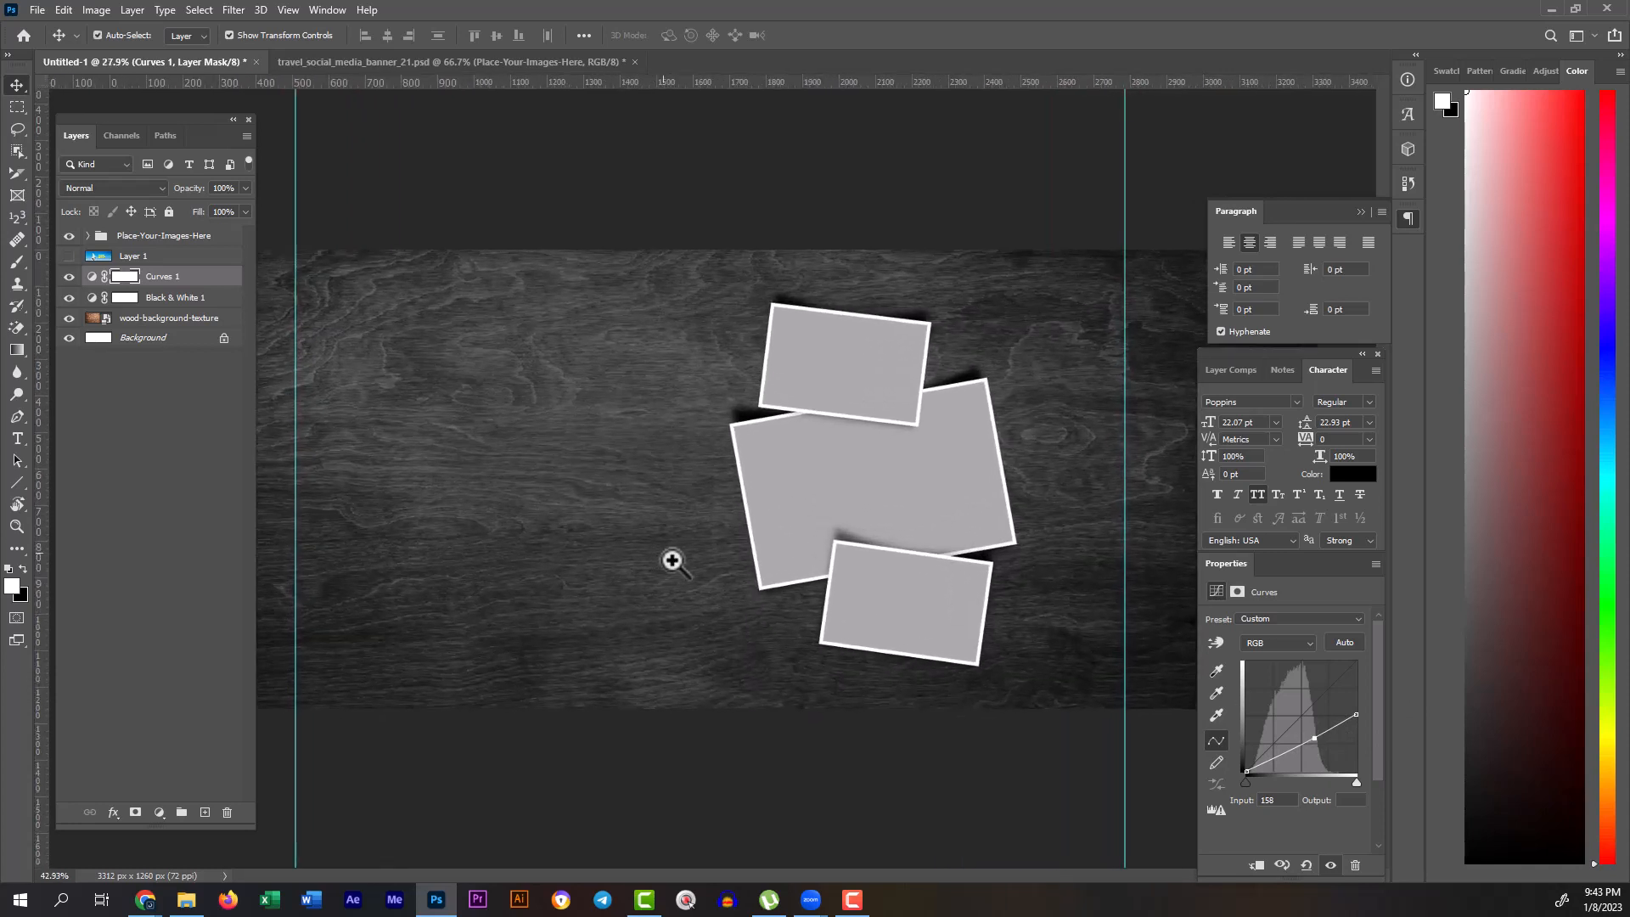
# Step: Expand the Place-Your-Images-Here and Image-01 groups and examine the frame's Double-Click-Here and Shadow layers, including the shadow's smart filter
pyautogui.click(88, 235)
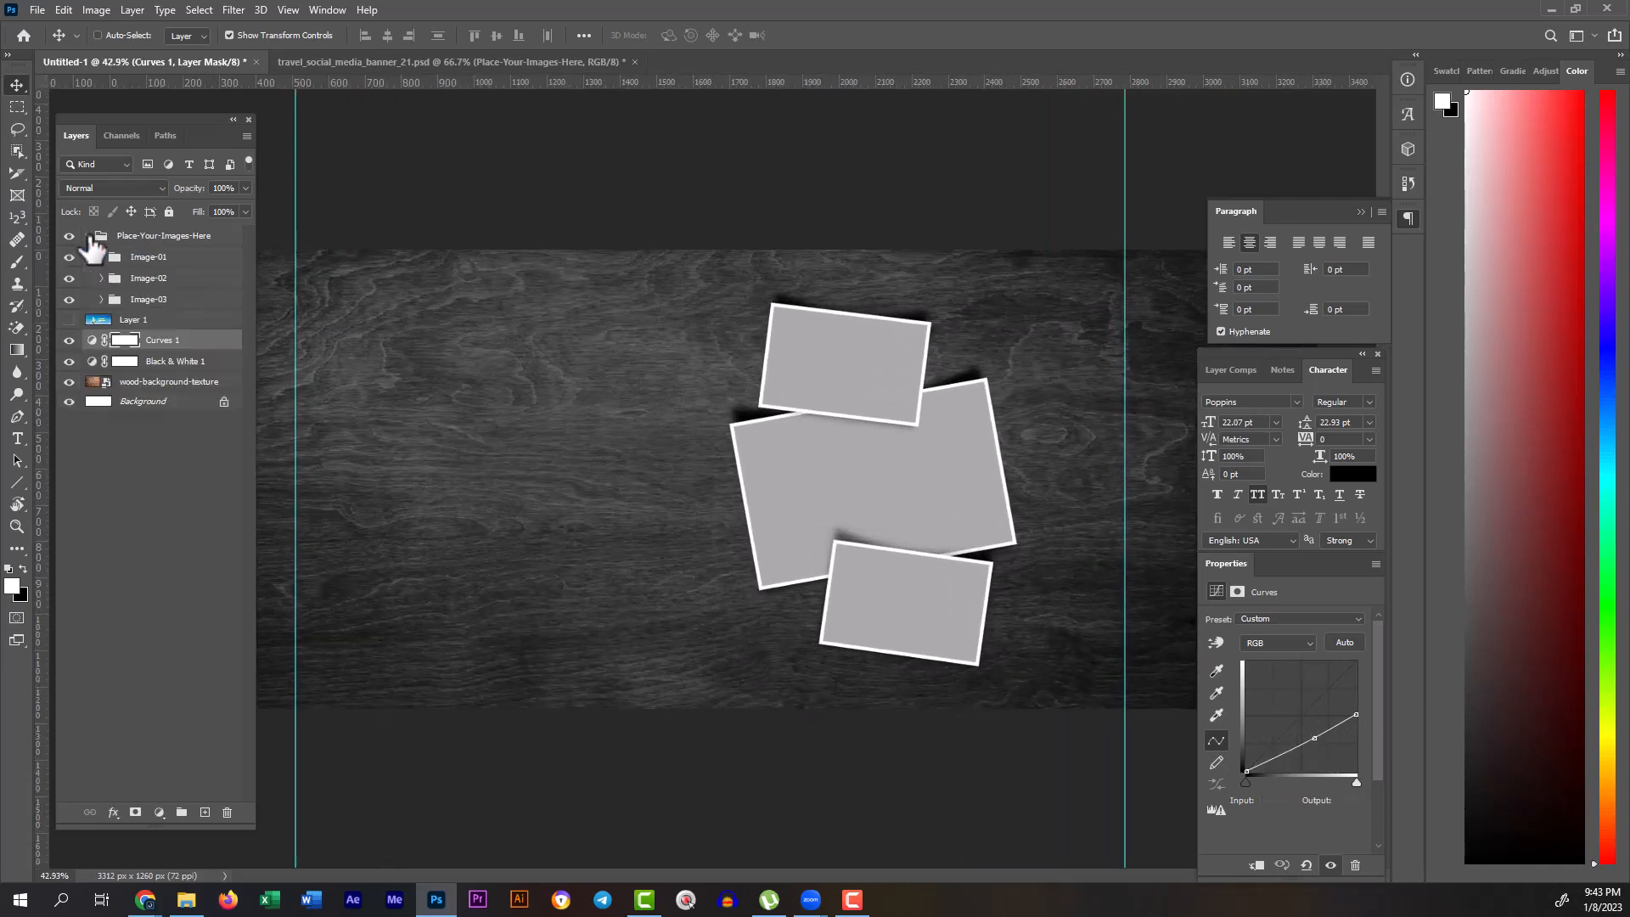
pyautogui.click(115, 258)
pyautogui.click(101, 257)
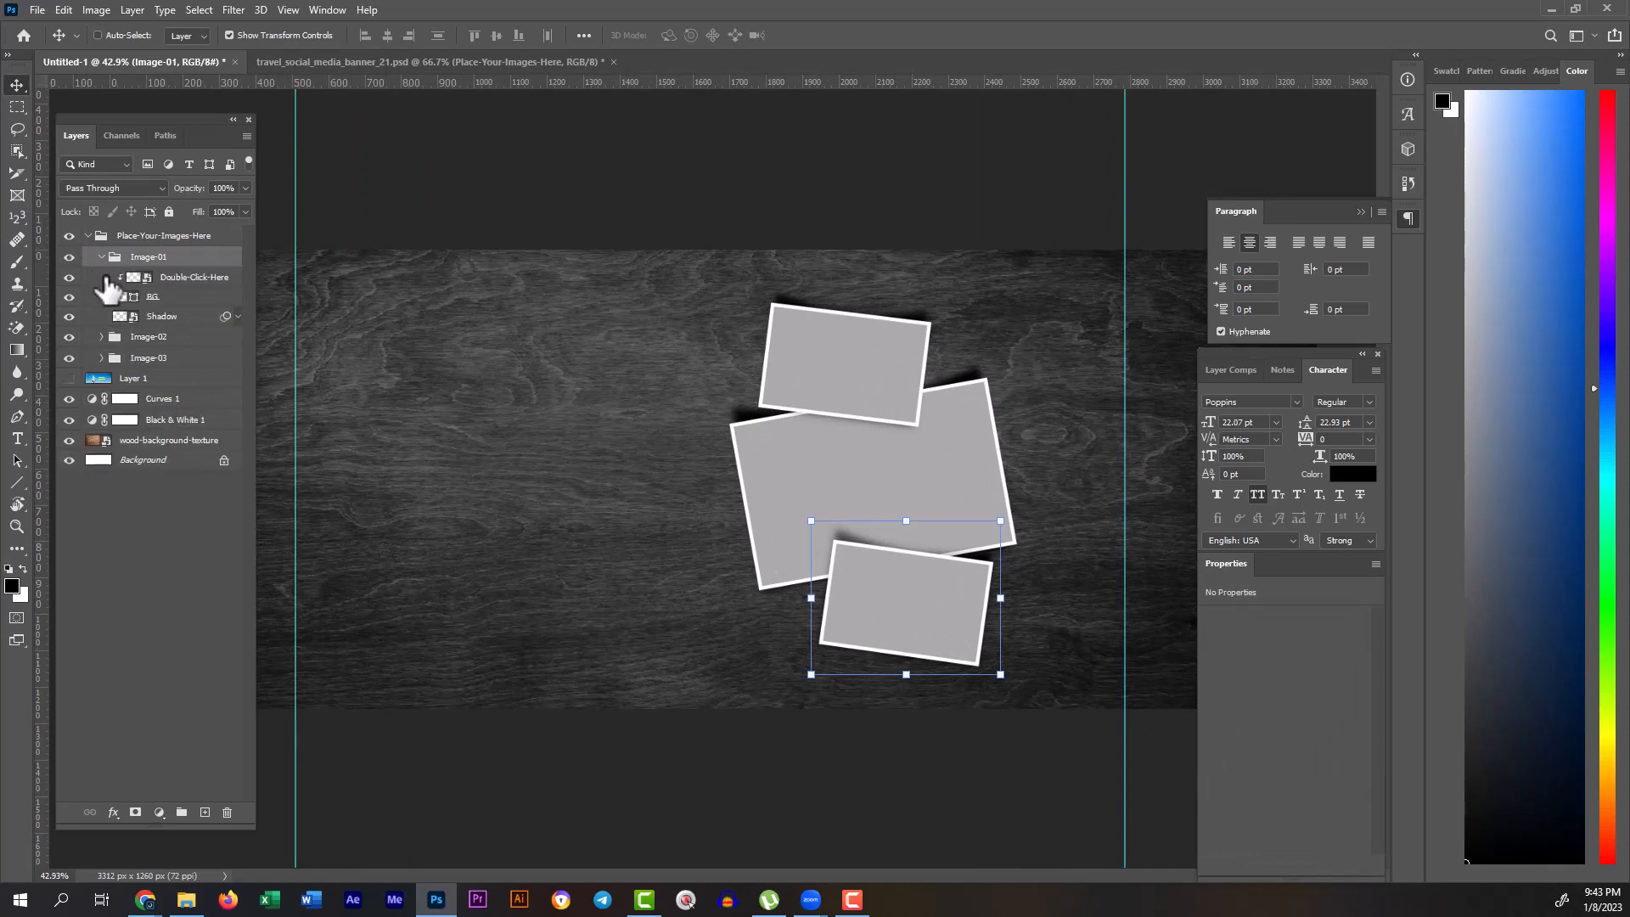
pyautogui.click(126, 278)
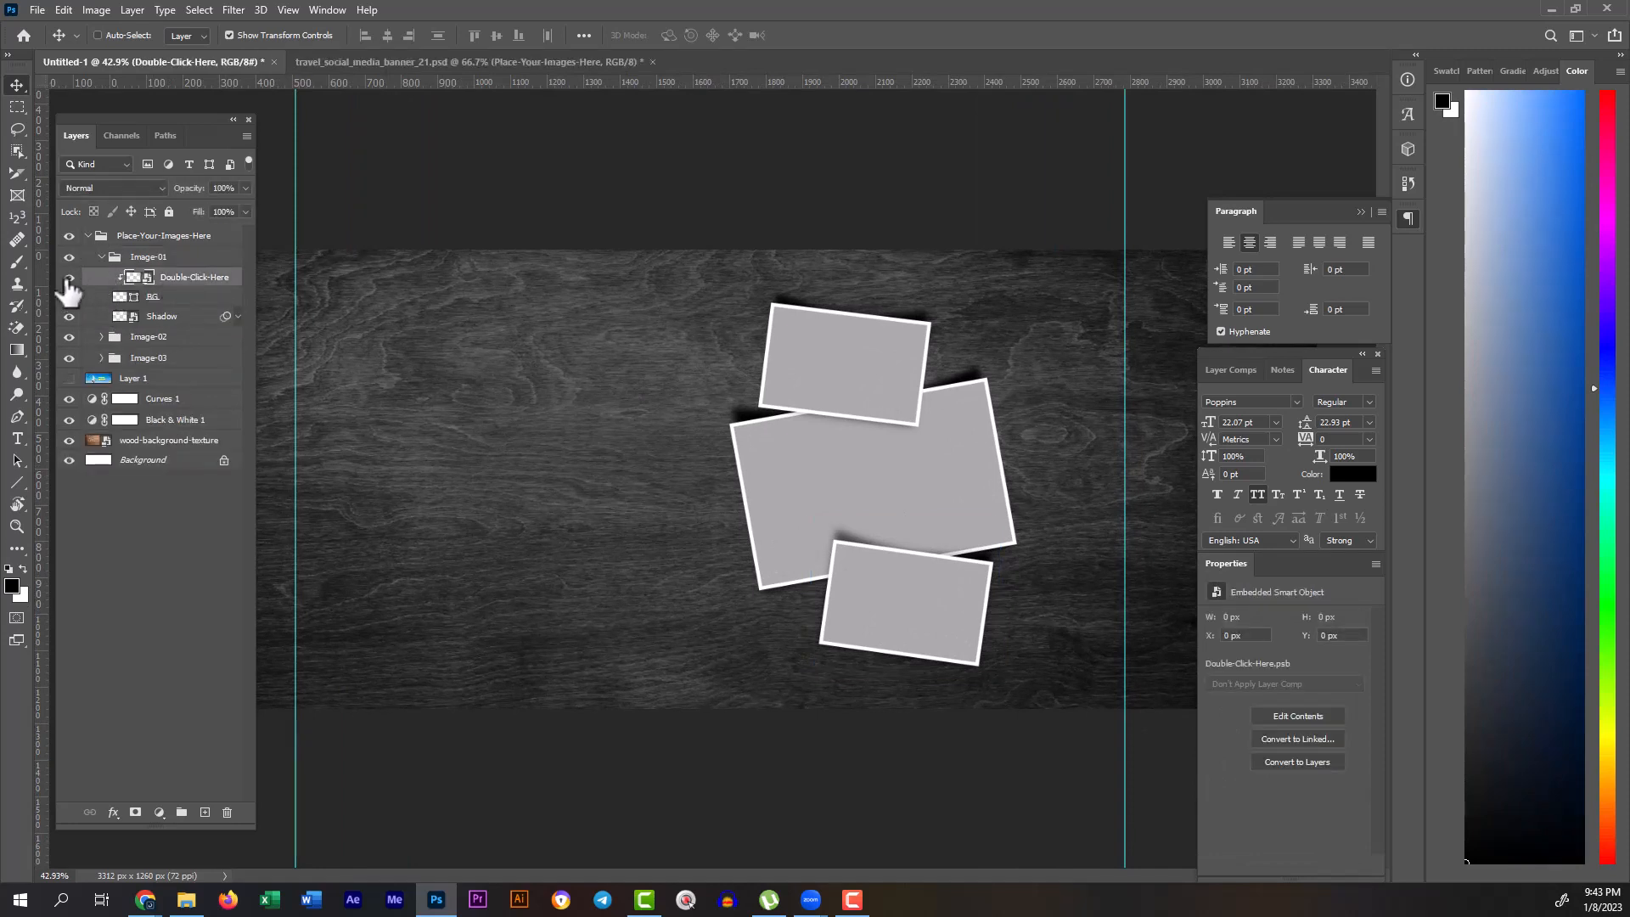
pyautogui.click(239, 317)
pyautogui.click(119, 316)
pyautogui.click(73, 317)
pyautogui.click(70, 317)
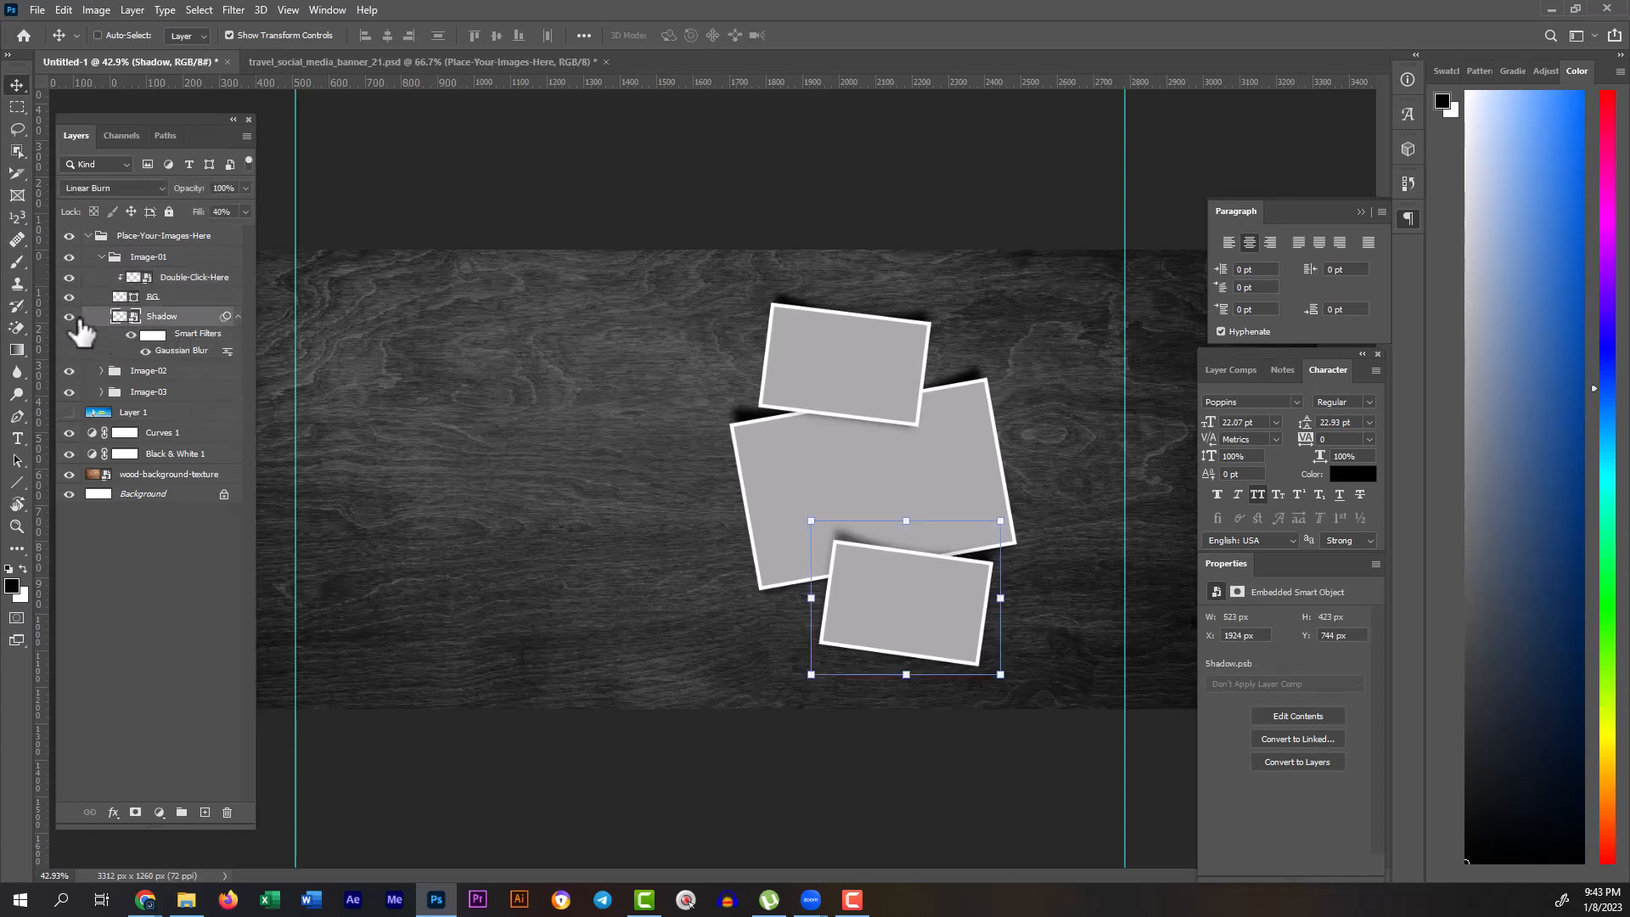
# Step: Rotate the Place-Your-Images-Here group about -179° so its shadows fall downward, and move it into the banner's left half
pyautogui.click(149, 239)
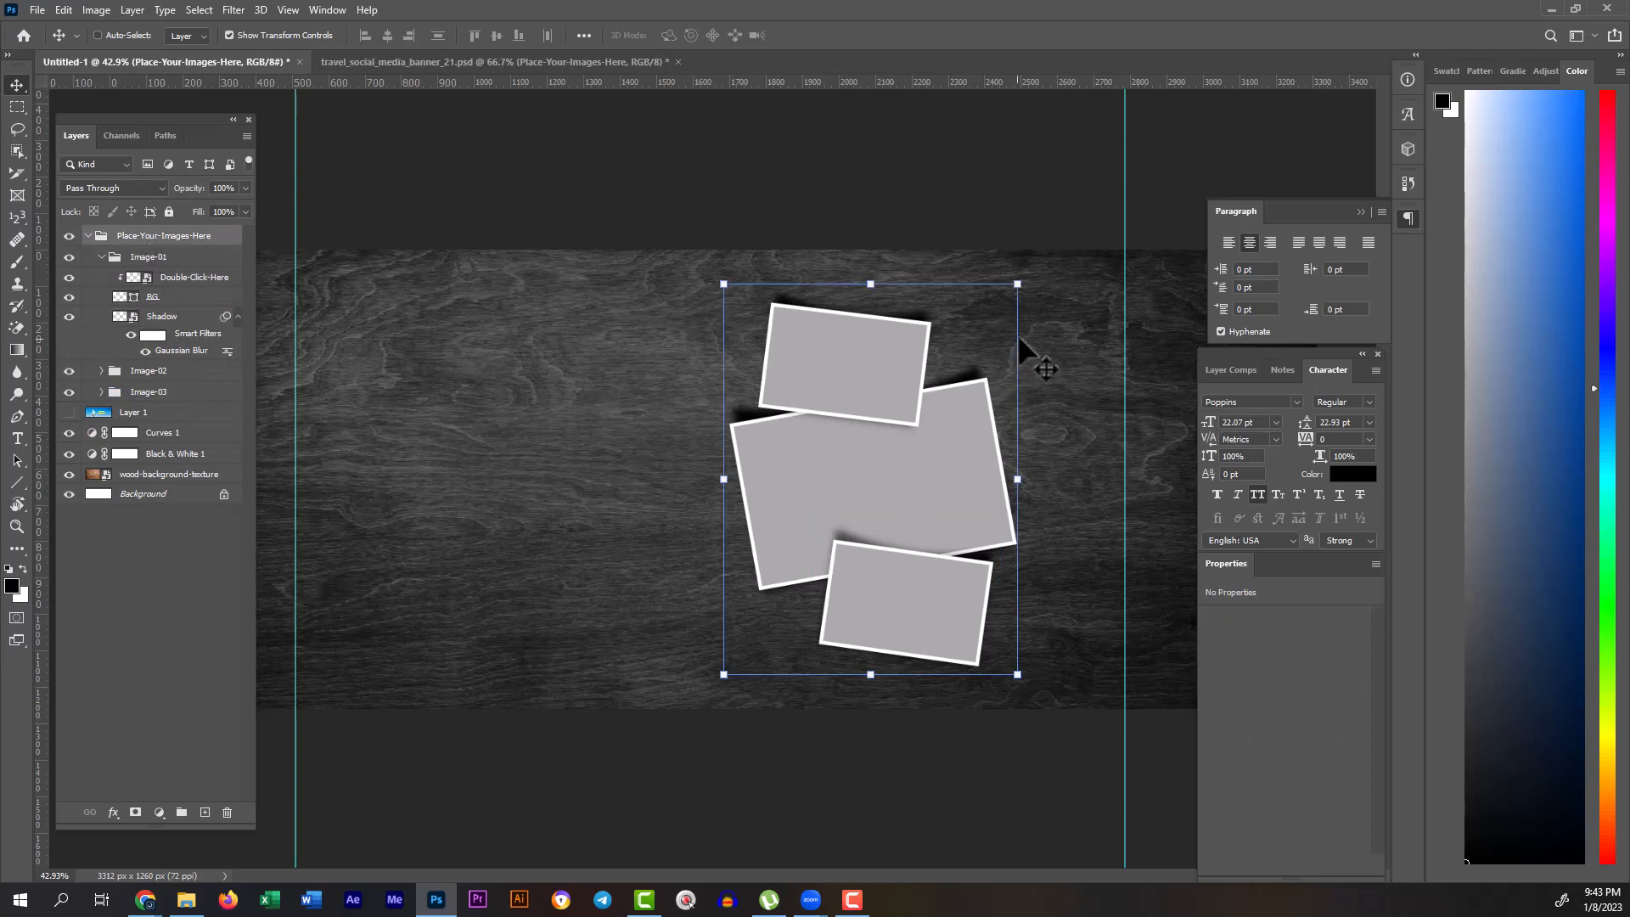
pyautogui.click(1038, 270)
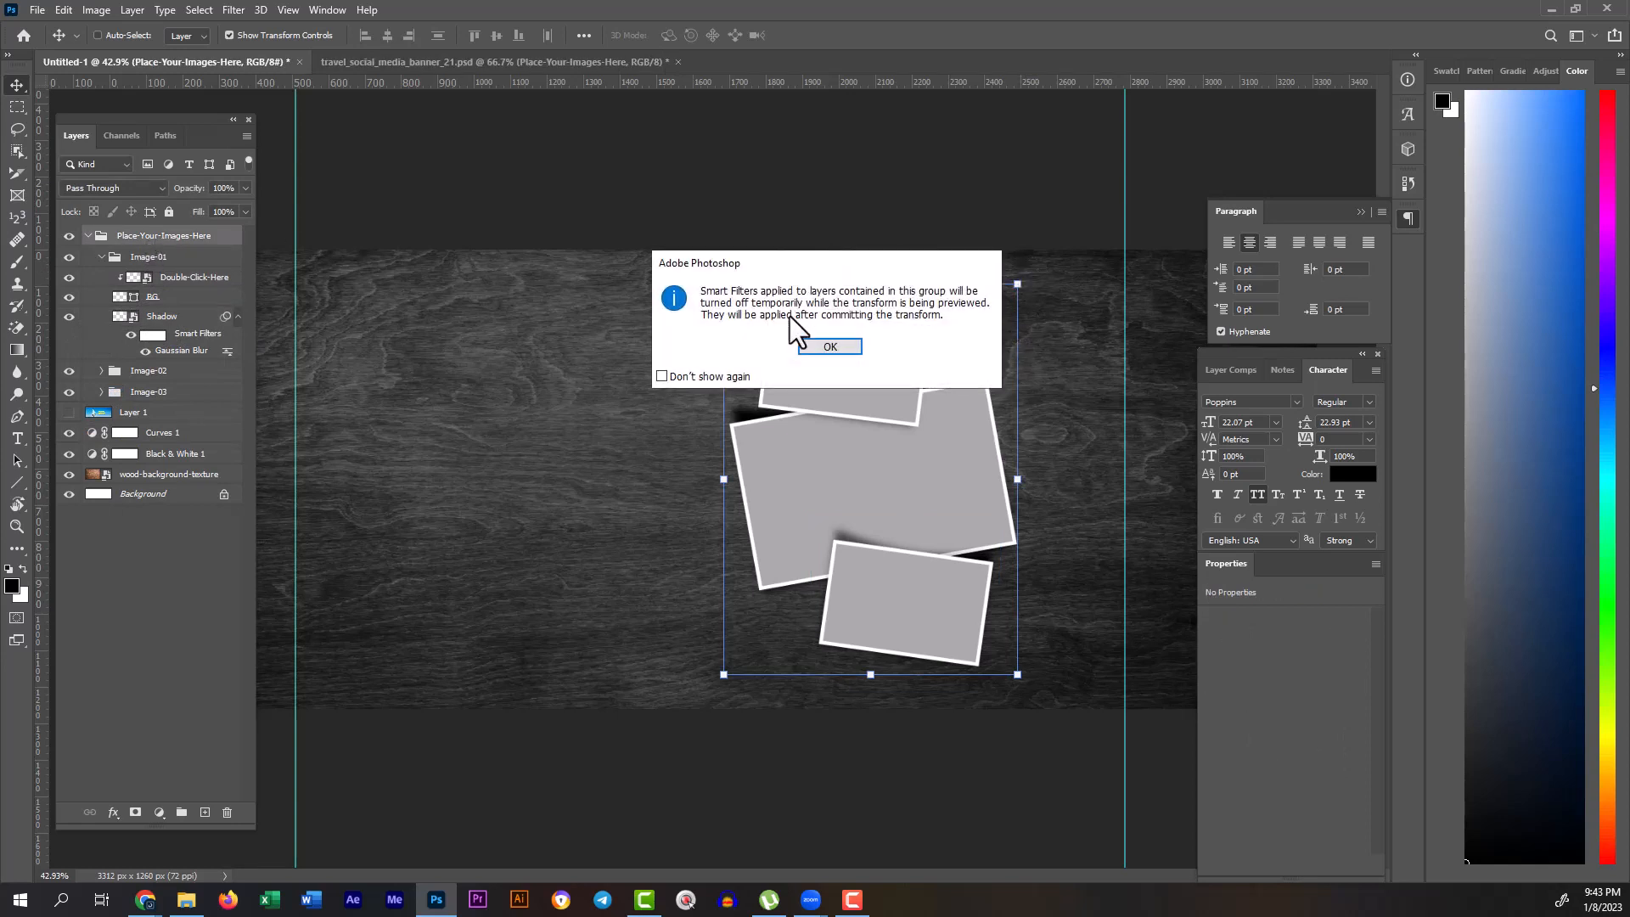
pyautogui.click(830, 346)
pyautogui.moveTo(834, 345); pyautogui.dragTo(758, 632)
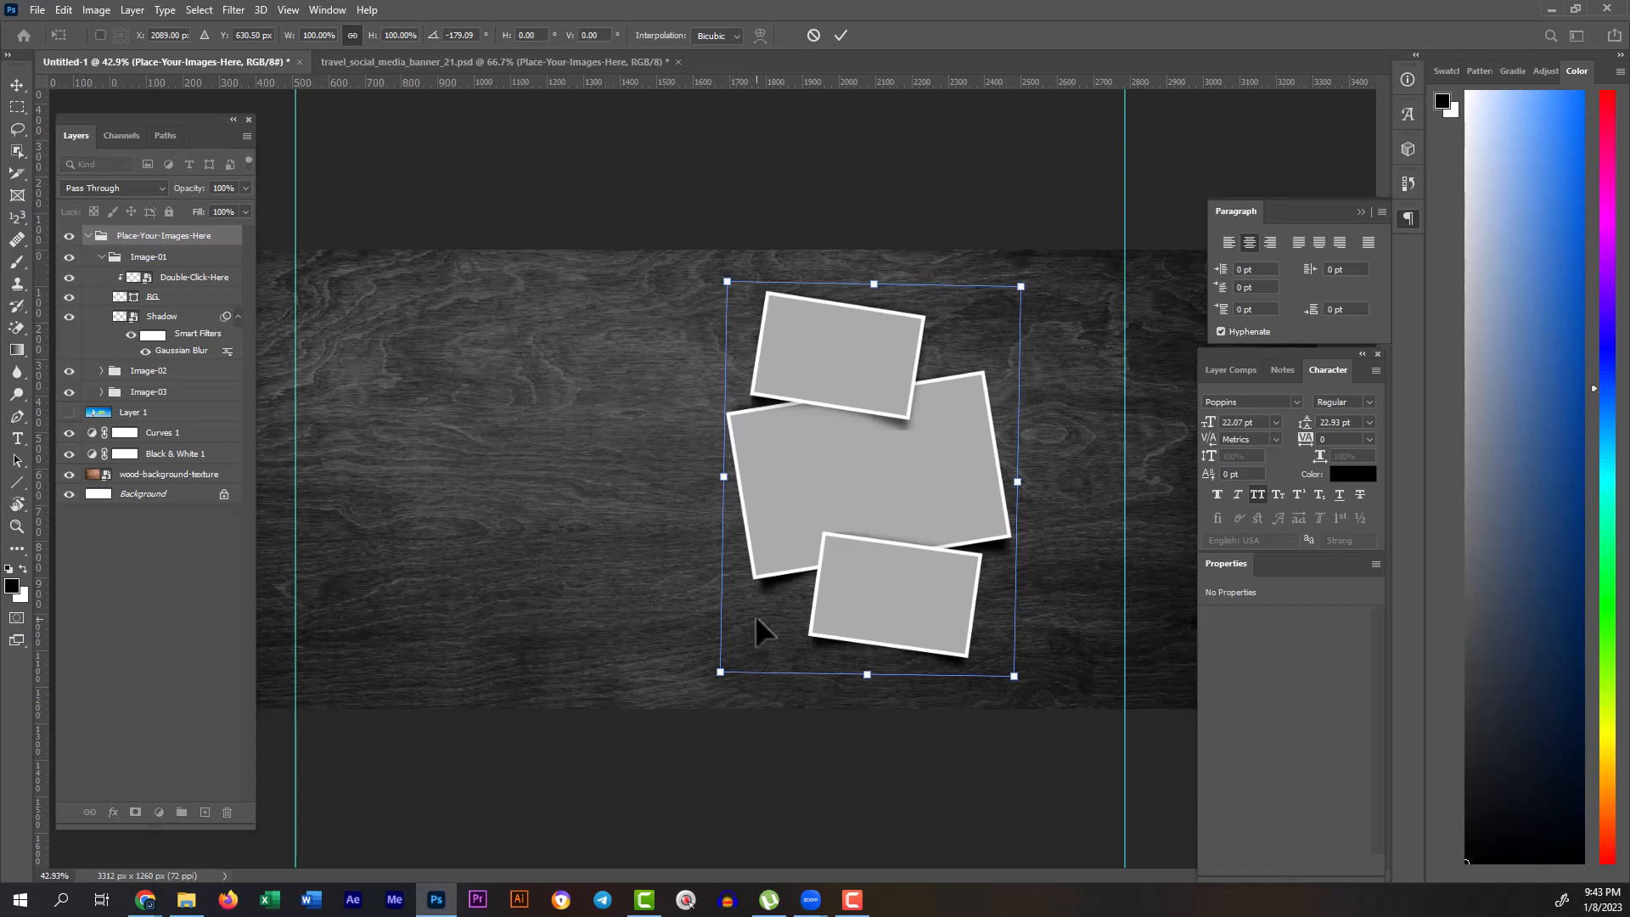
pyautogui.press('Return')
pyautogui.moveTo(834, 483); pyautogui.dragTo(464, 484)
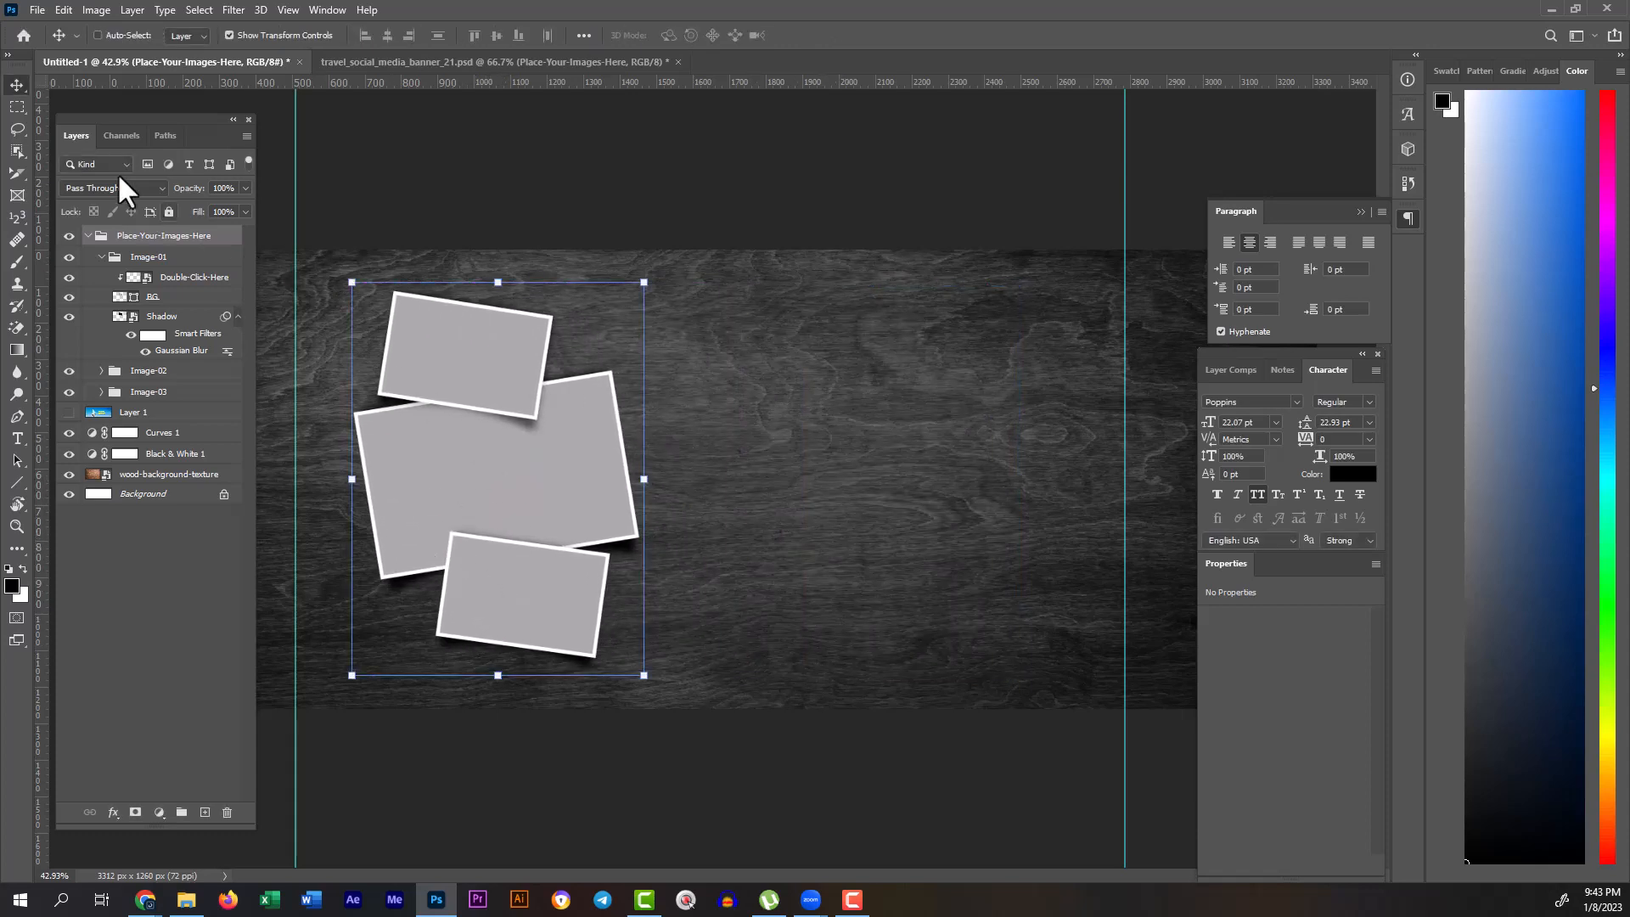
# Step: Open the contents of the Double-Click-Here smart object in the Image-01 group
pyautogui.click(17, 106)
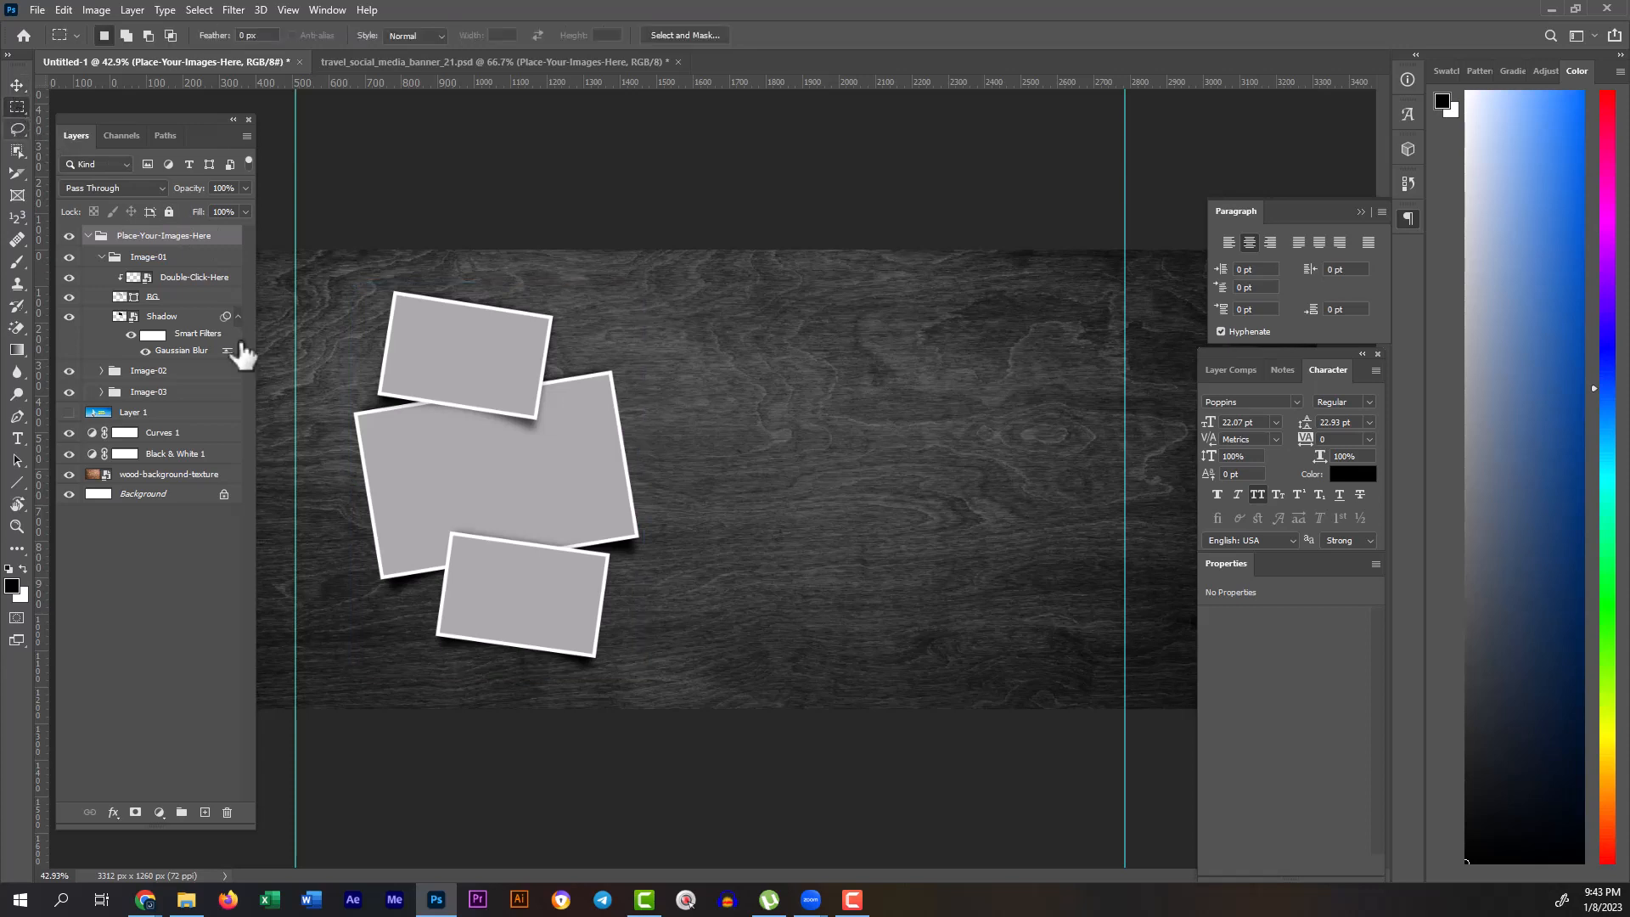
pyautogui.scroll(1, 542, 554)
pyautogui.scroll(-2, 542, 554)
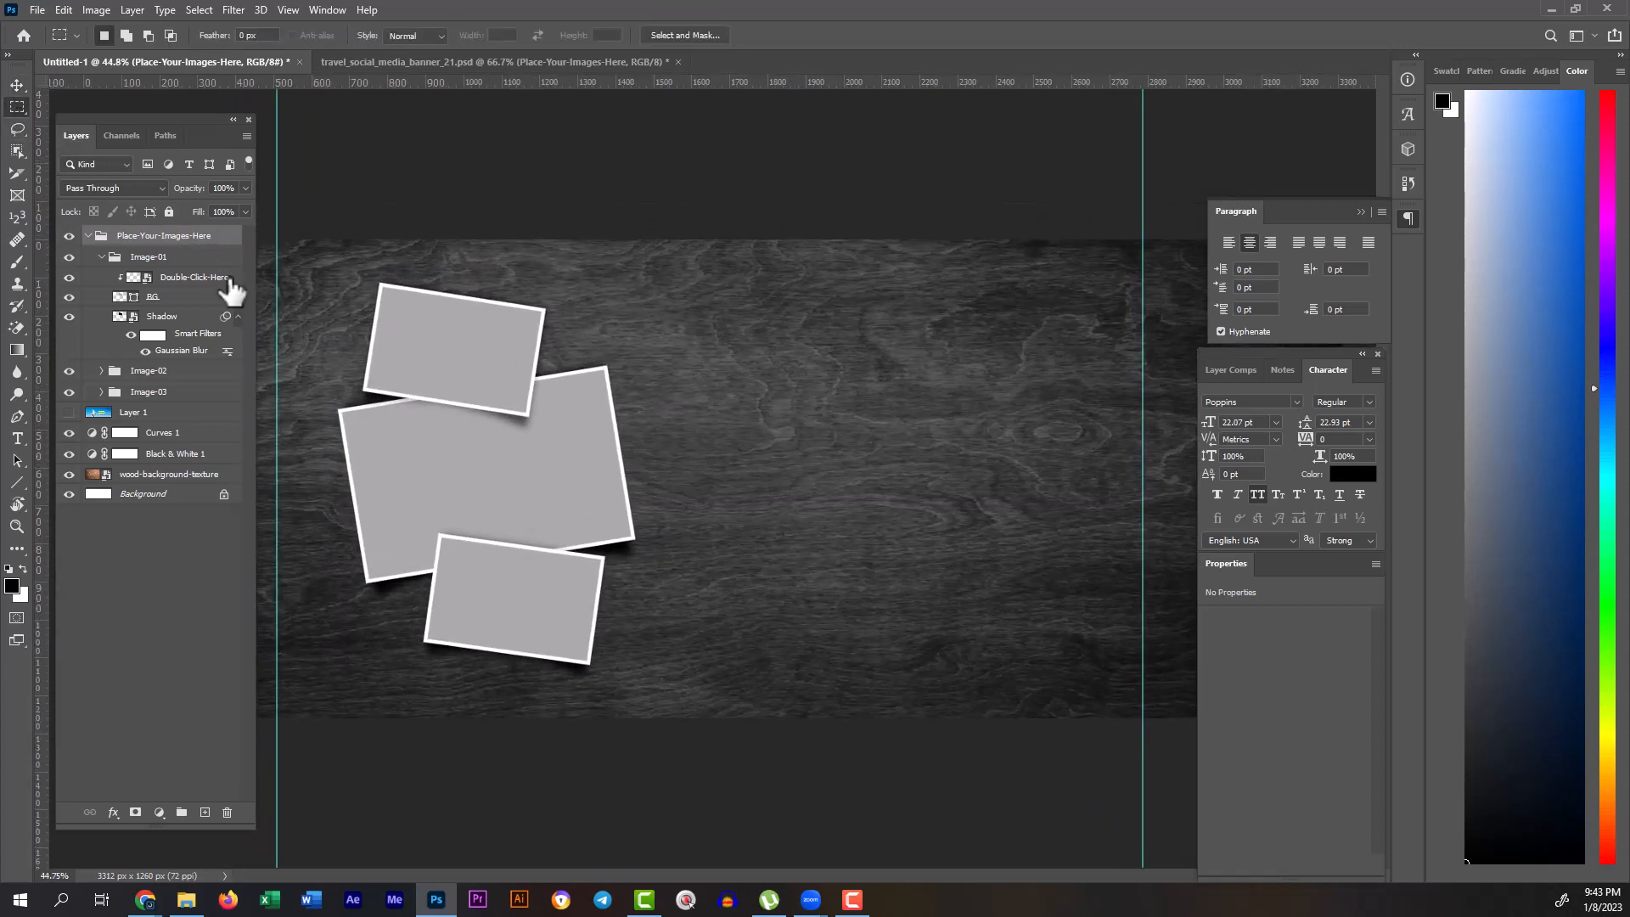
pyautogui.click(172, 278)
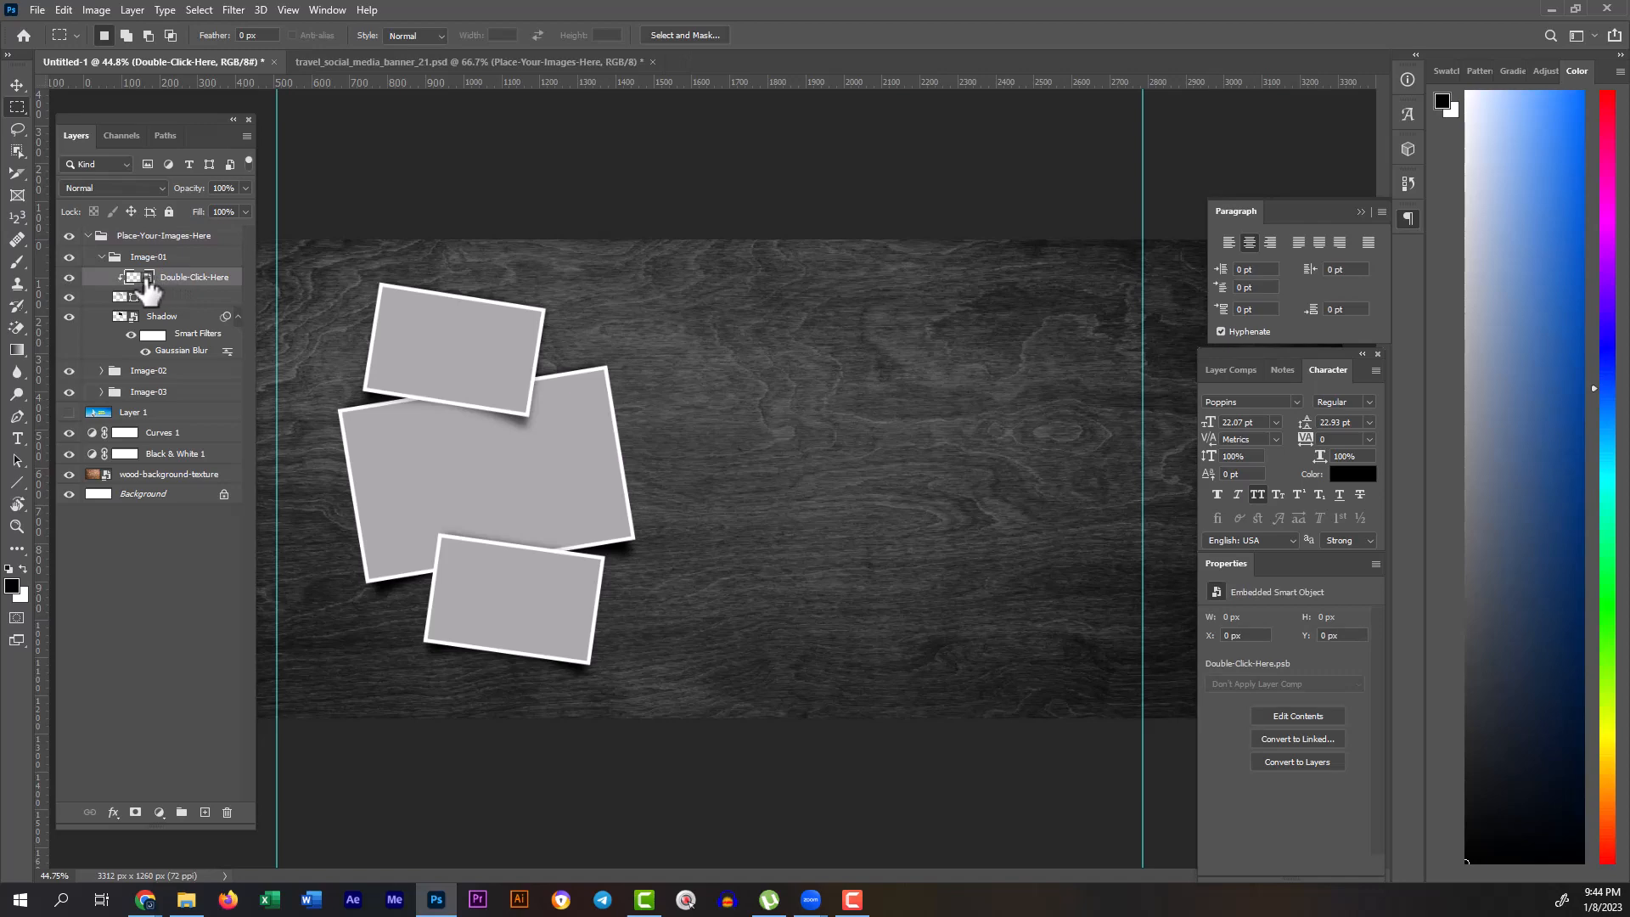
pyautogui.doubleClick(147, 283)
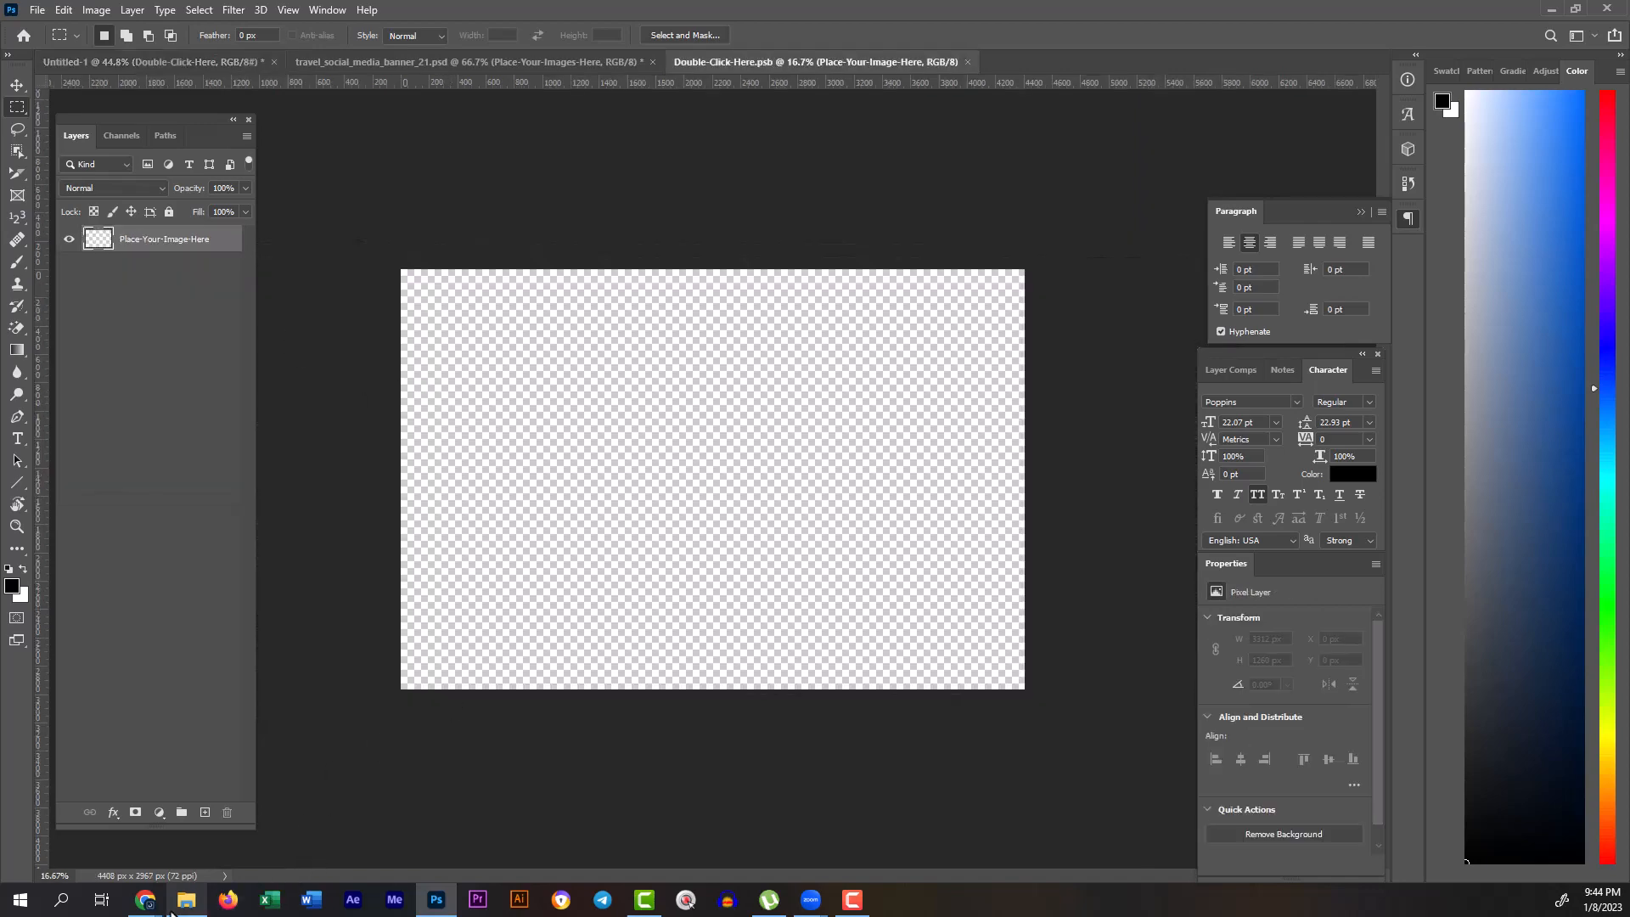
# Step: Place the burrito-wraps shawarma photo, scale it to cover the whole smart object canvas, and save and close the smart object
pyautogui.click(186, 900)
pyautogui.moveTo(166, 161); pyautogui.dragTo(829, 619)
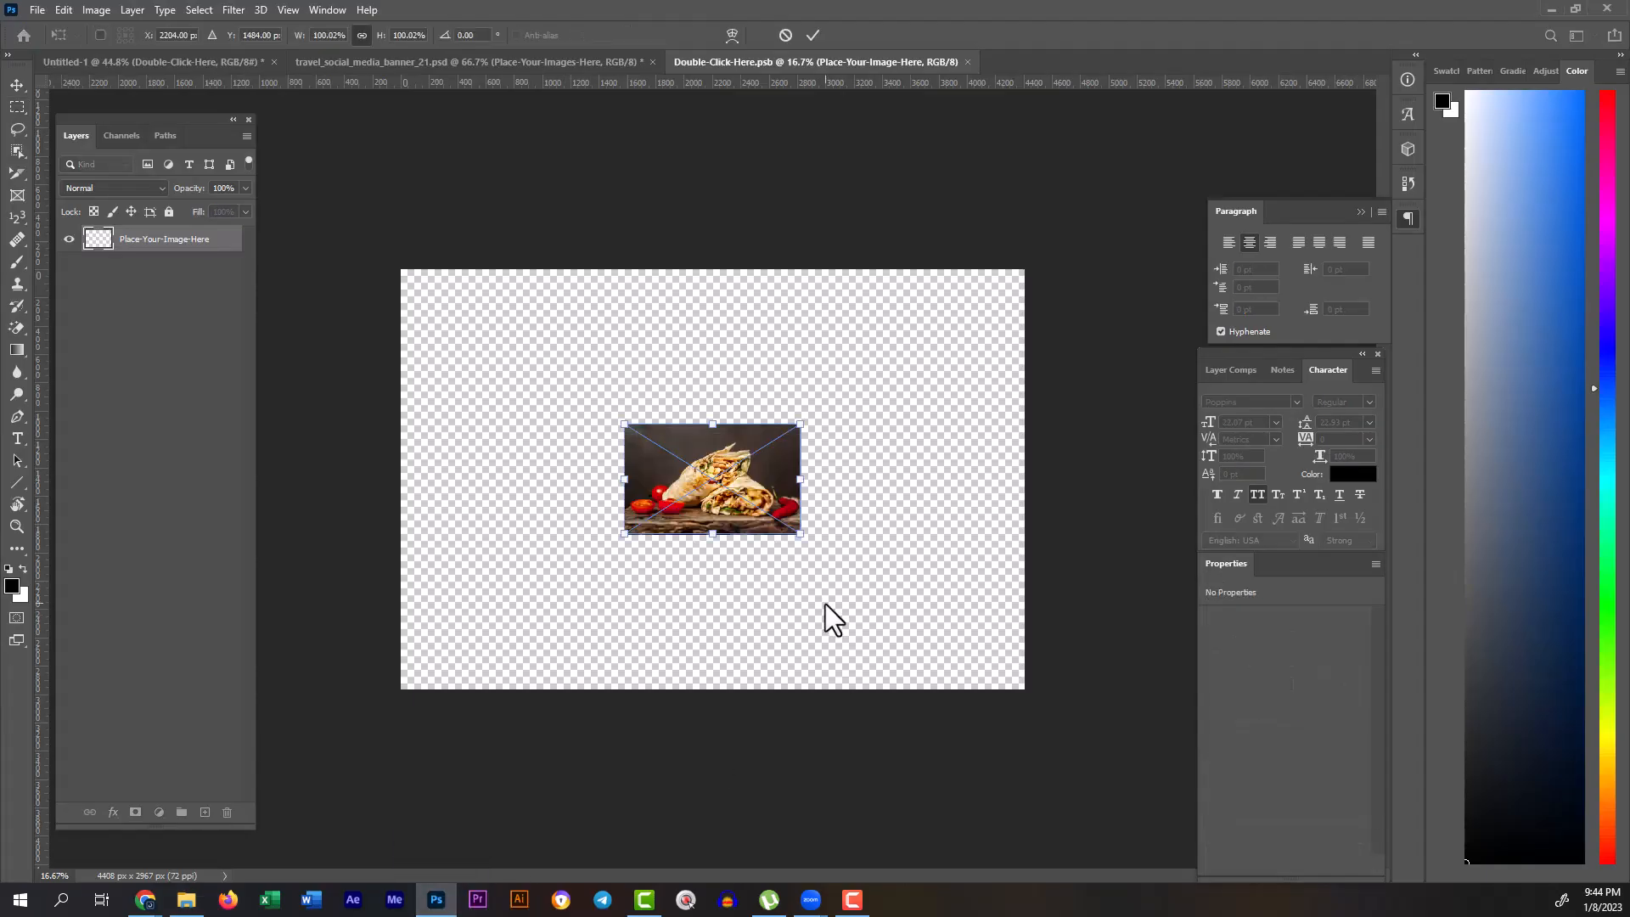
pyautogui.moveTo(726, 356); pyautogui.dragTo(767, 327)
pyautogui.press('Return')
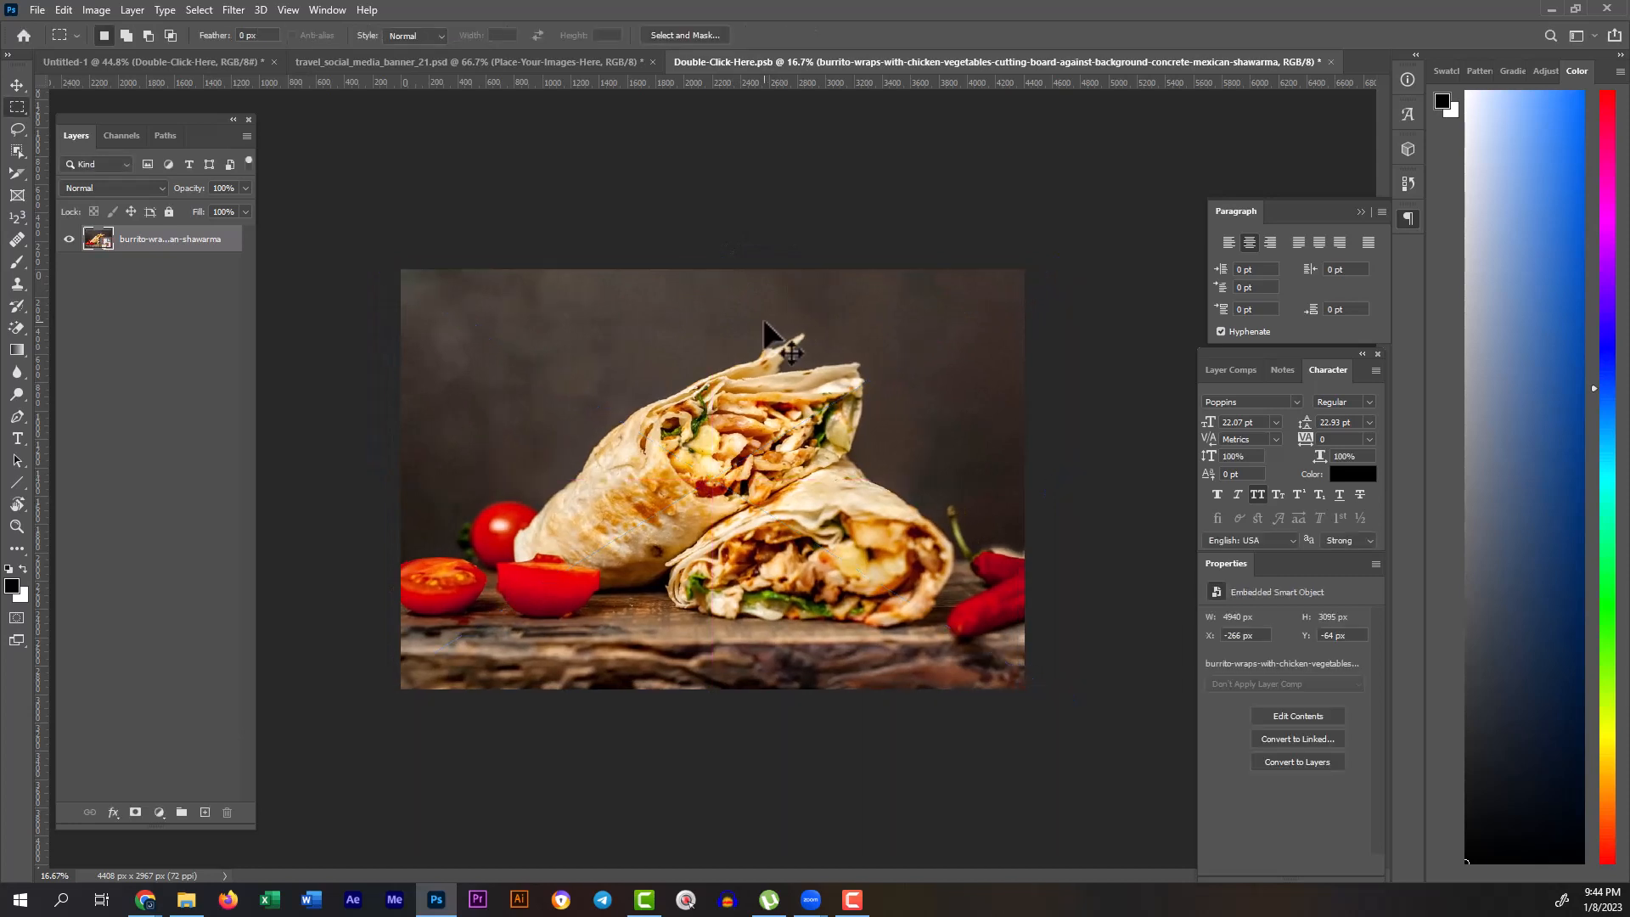
pyautogui.hotkey('ctrl', 's')
pyautogui.click(1323, 61)
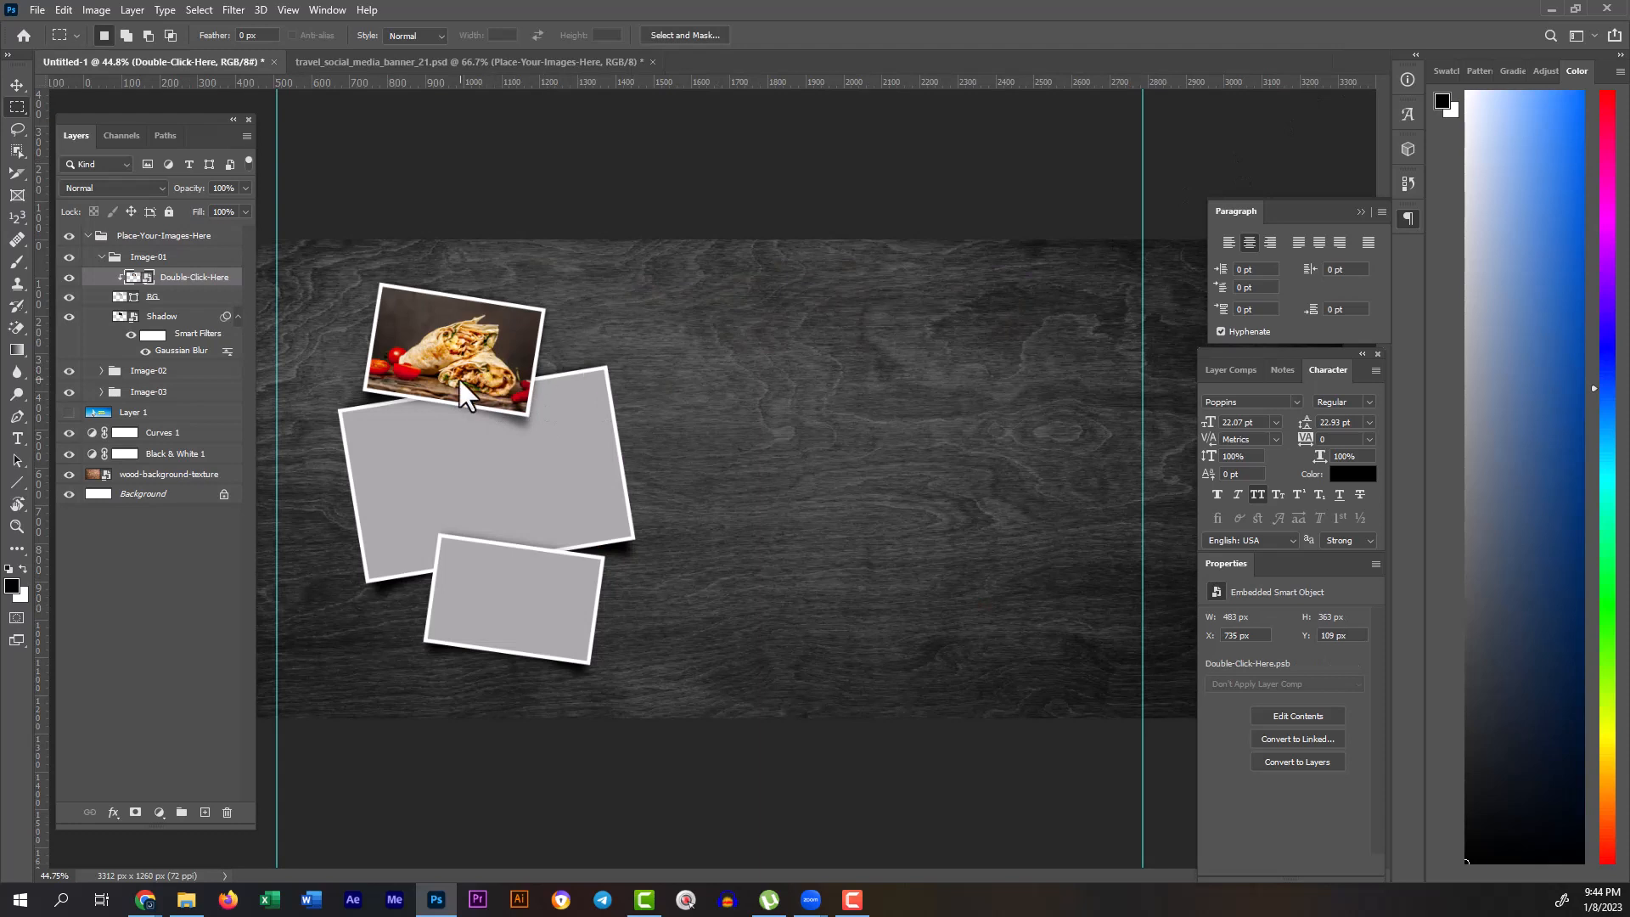
# Step: Open Image-02's Double-Click-Here smart object and place the traditional-oriental-shawarma photo, enlarged to about 286% over the canvas
pyautogui.click(145, 320)
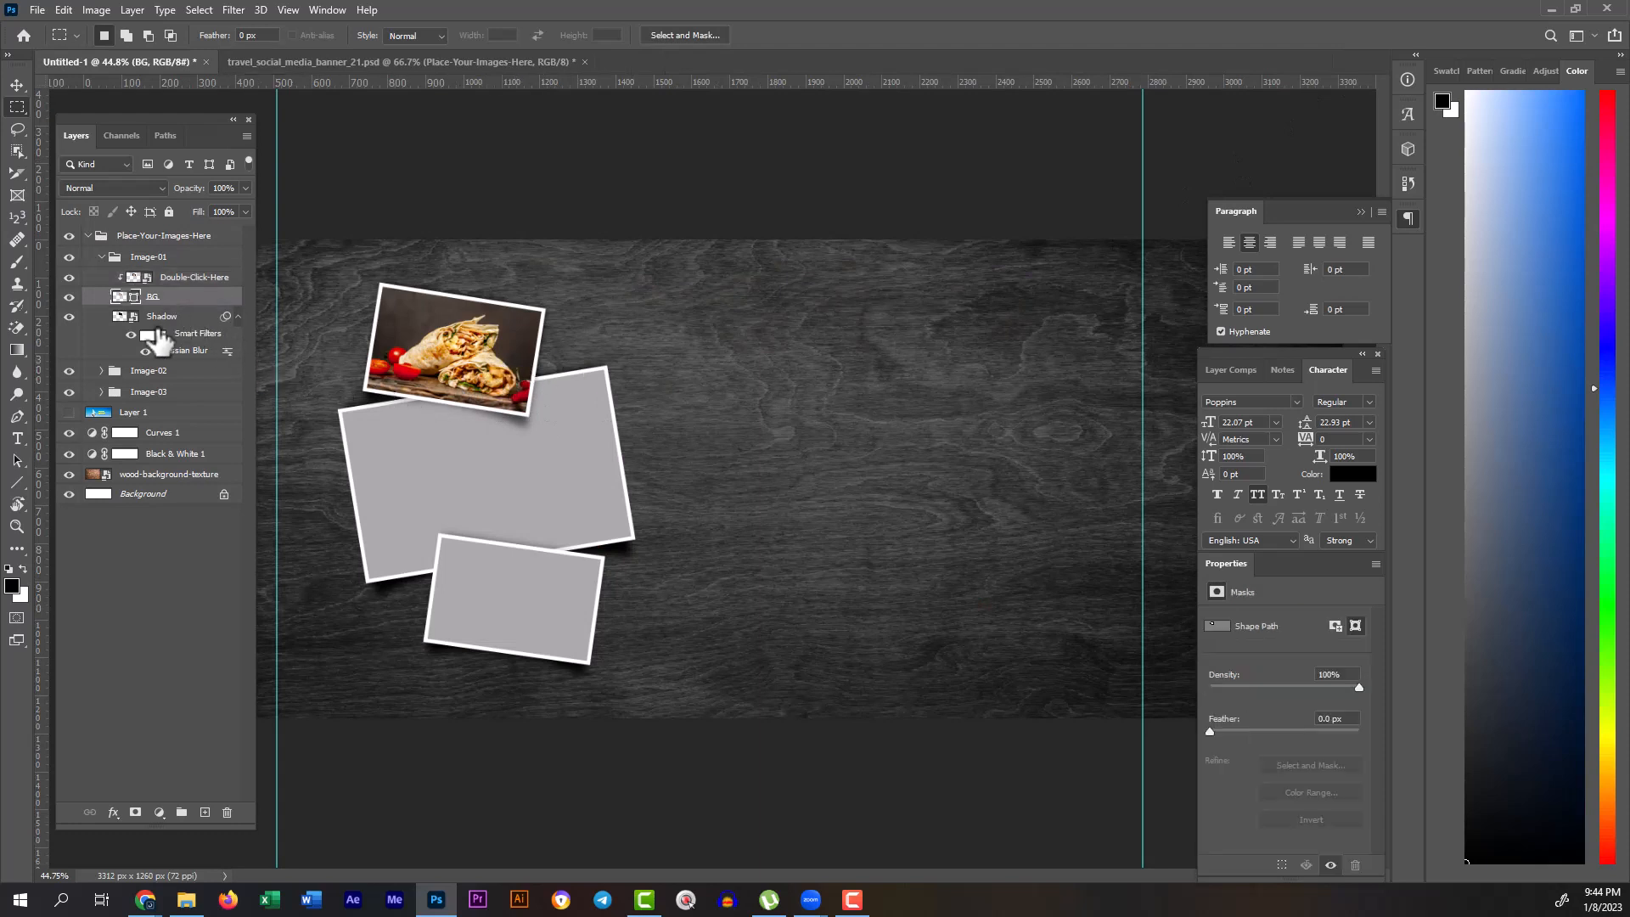
pyautogui.click(102, 372)
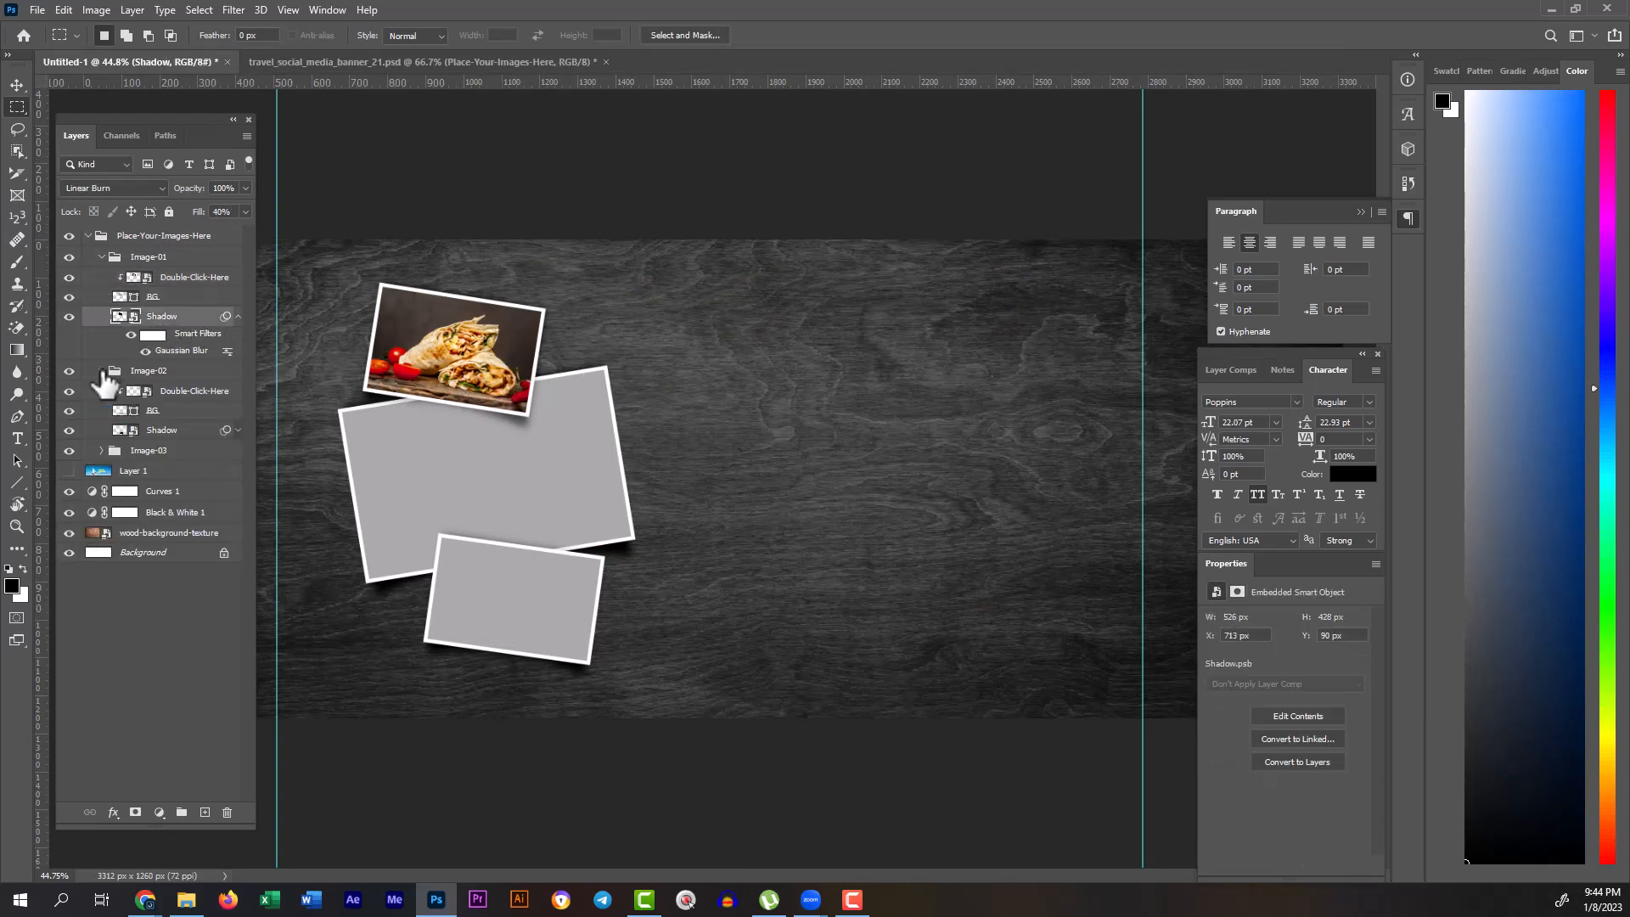
pyautogui.doubleClick(149, 392)
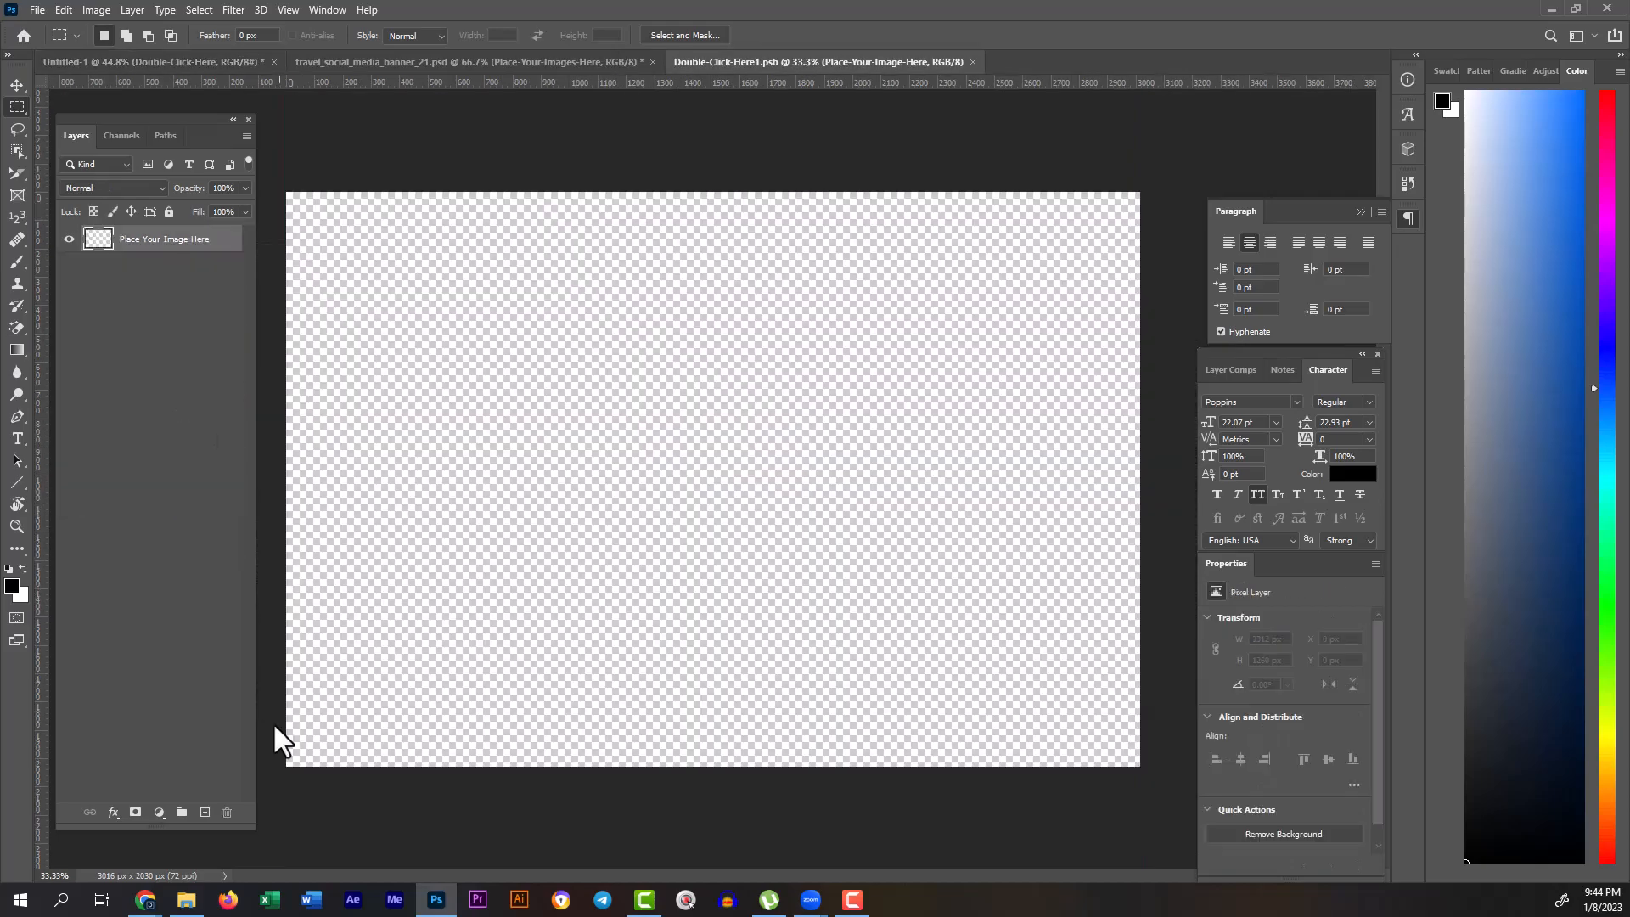
pyautogui.click(188, 902)
pyautogui.click(382, 161)
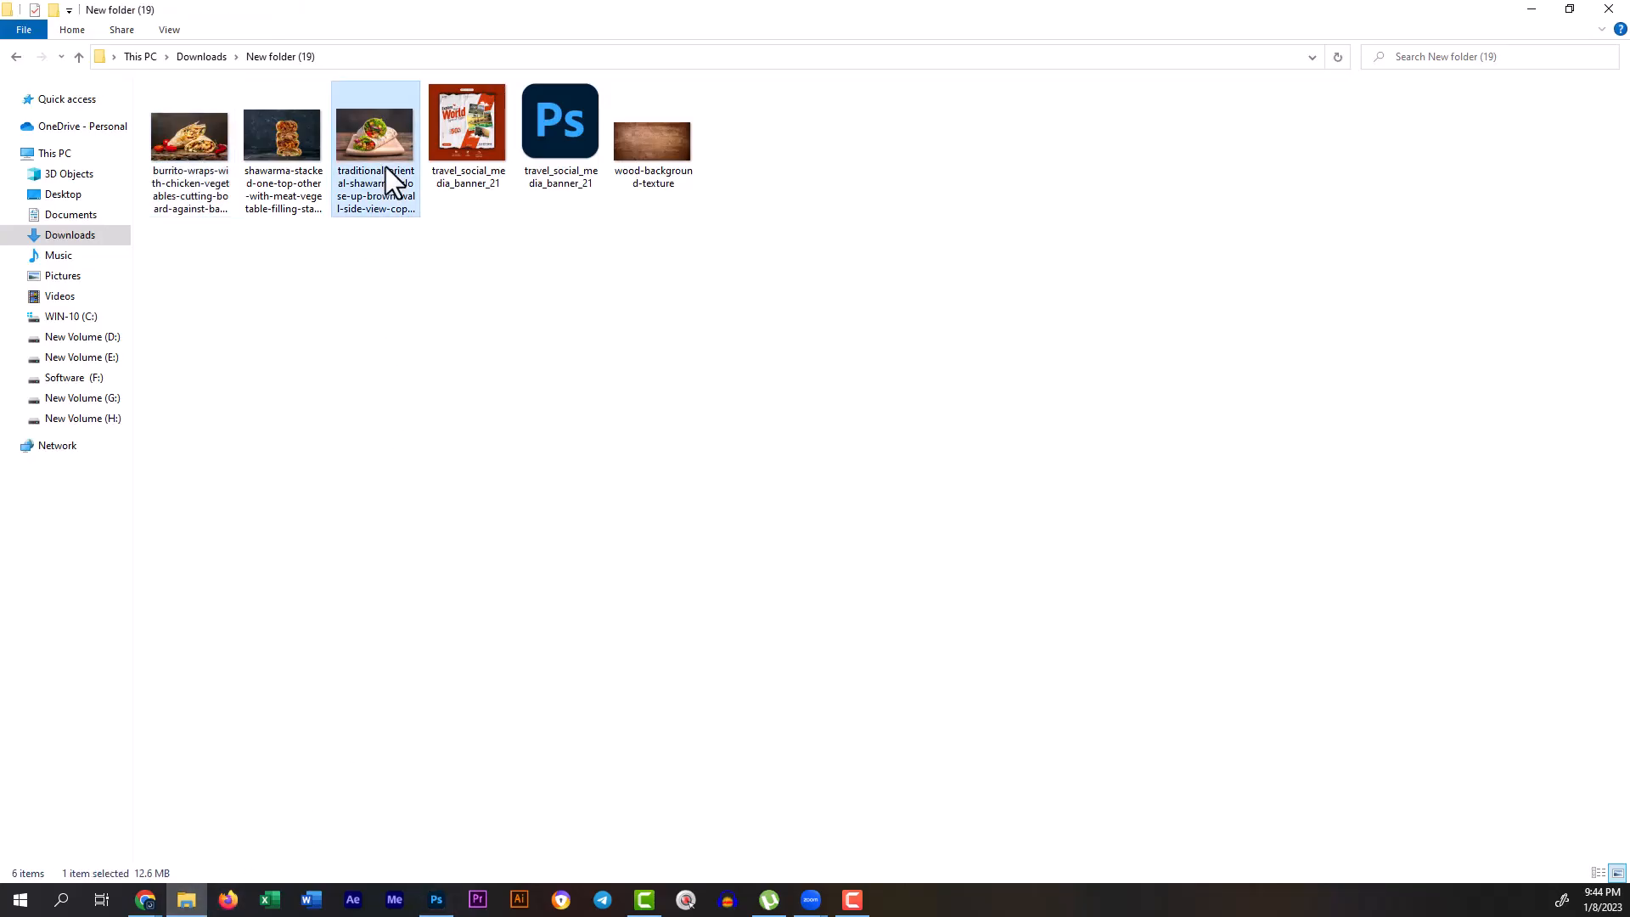
pyautogui.moveTo(348, 131); pyautogui.dragTo(737, 19)
pyautogui.moveTo(817, 230); pyautogui.dragTo(817, 438)
pyautogui.moveTo(713, 222); pyautogui.dragTo(737, 44)
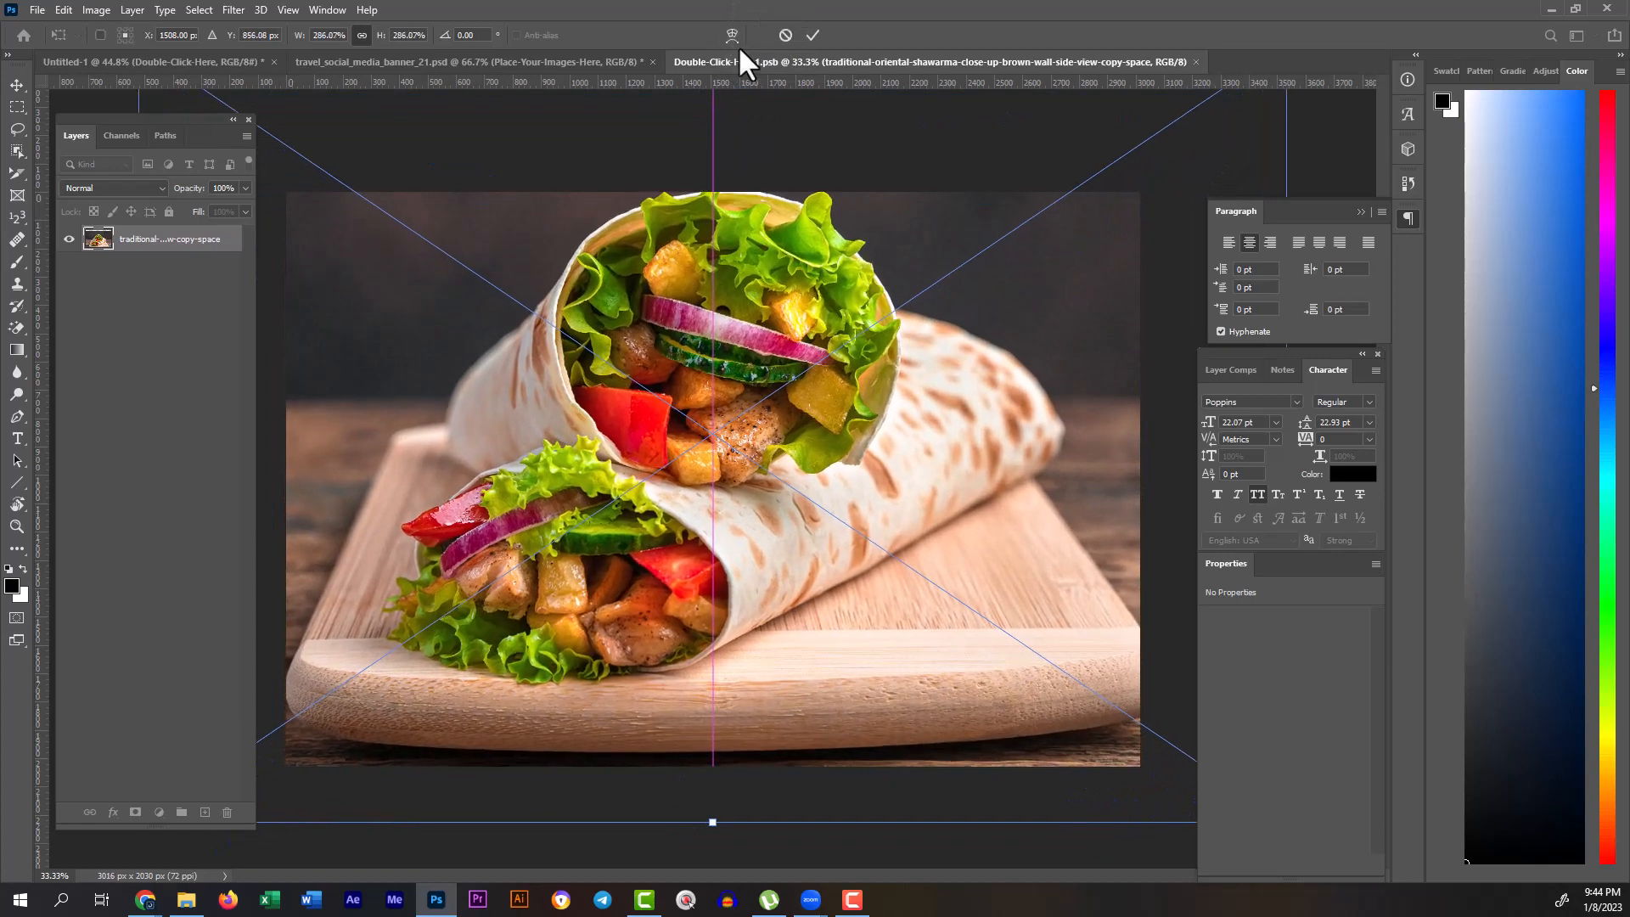
# Step: Reduce the shawarma photo to about 3287 × 2227 px with its lower edge on the canvas edge, and save and close the smart object
pyautogui.moveTo(811, 228); pyautogui.dragTo(811, 247)
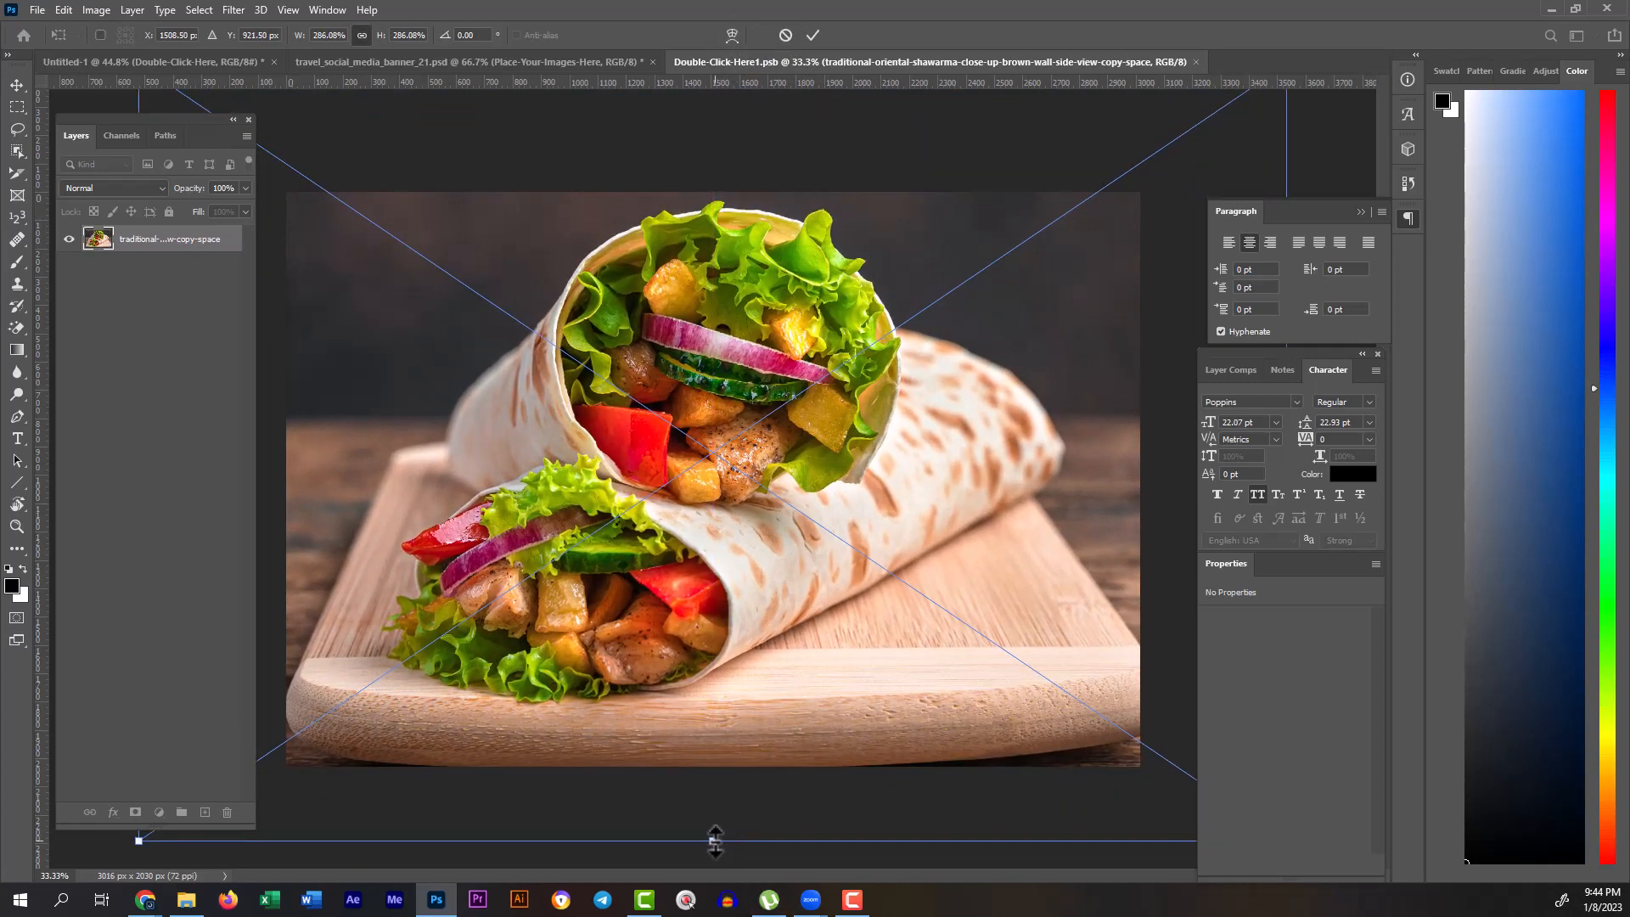
pyautogui.moveTo(715, 841); pyautogui.dragTo(713, 766)
pyautogui.scroll(-2, 697, 255)
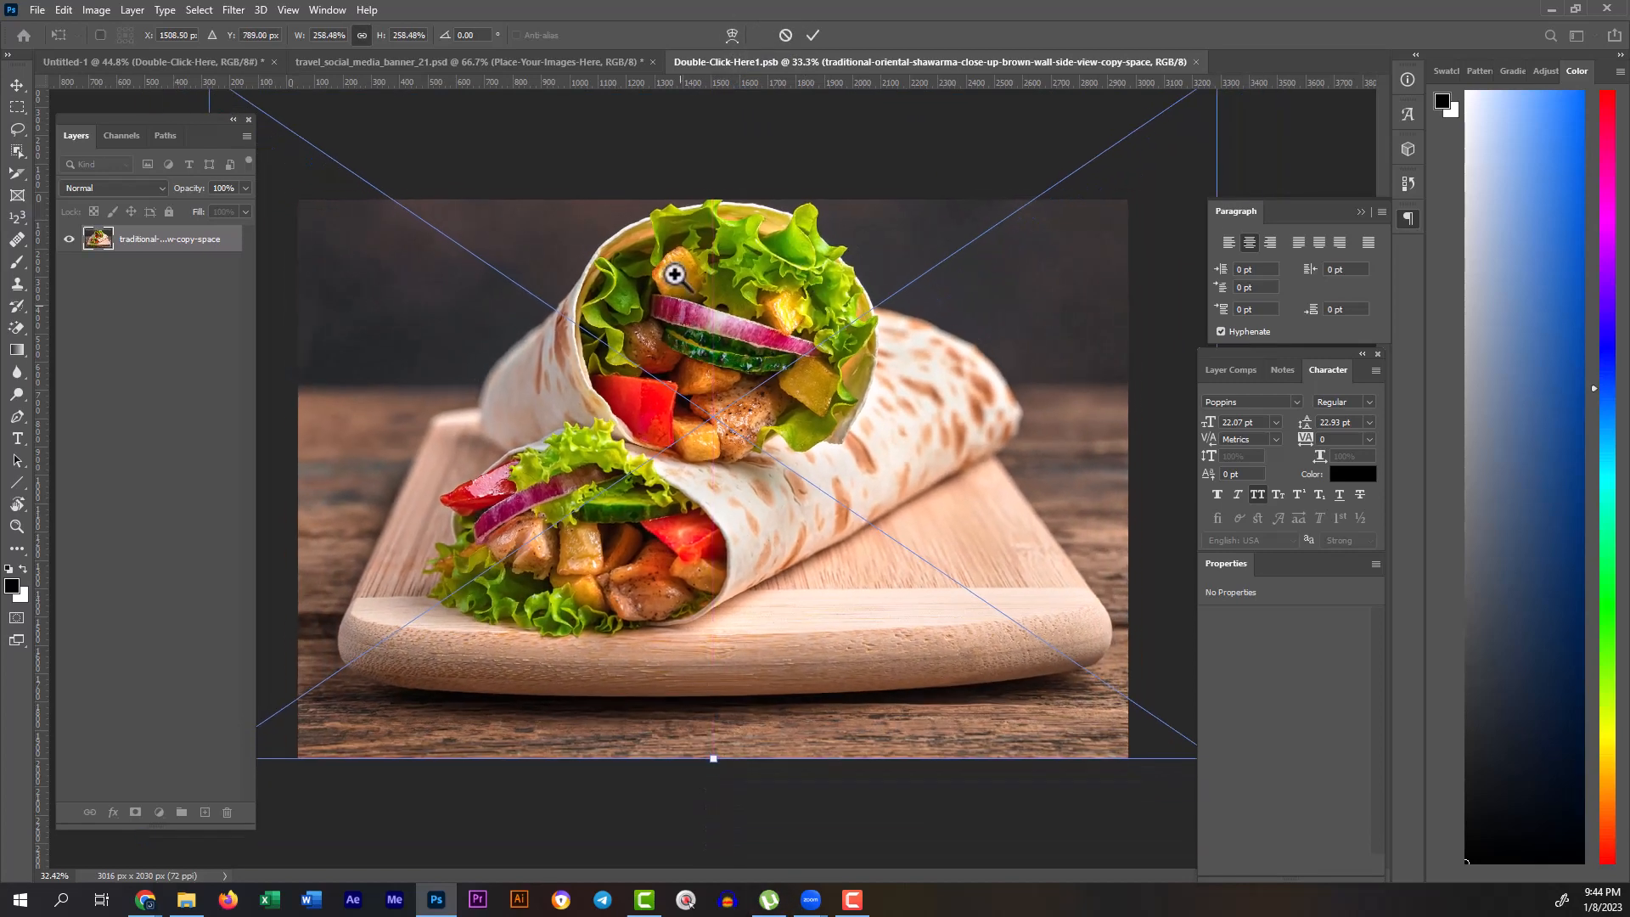
pyautogui.moveTo(716, 140); pyautogui.dragTo(719, 180)
pyautogui.moveTo(719, 174); pyautogui.dragTo(718, 194)
pyautogui.press('Return')
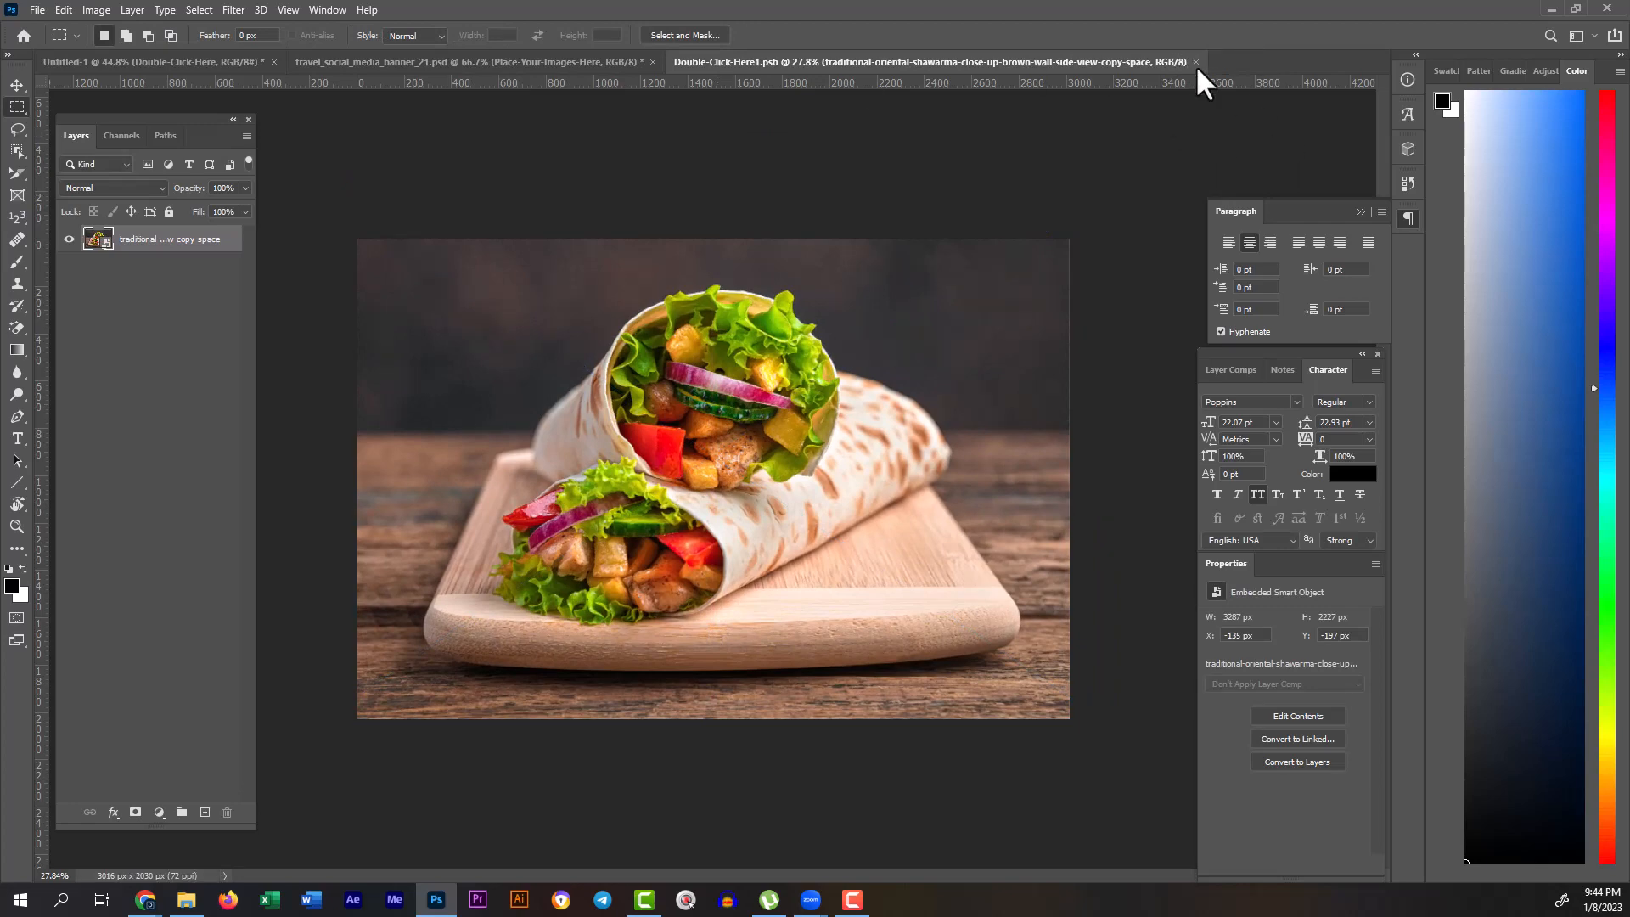
pyautogui.click(1195, 62)
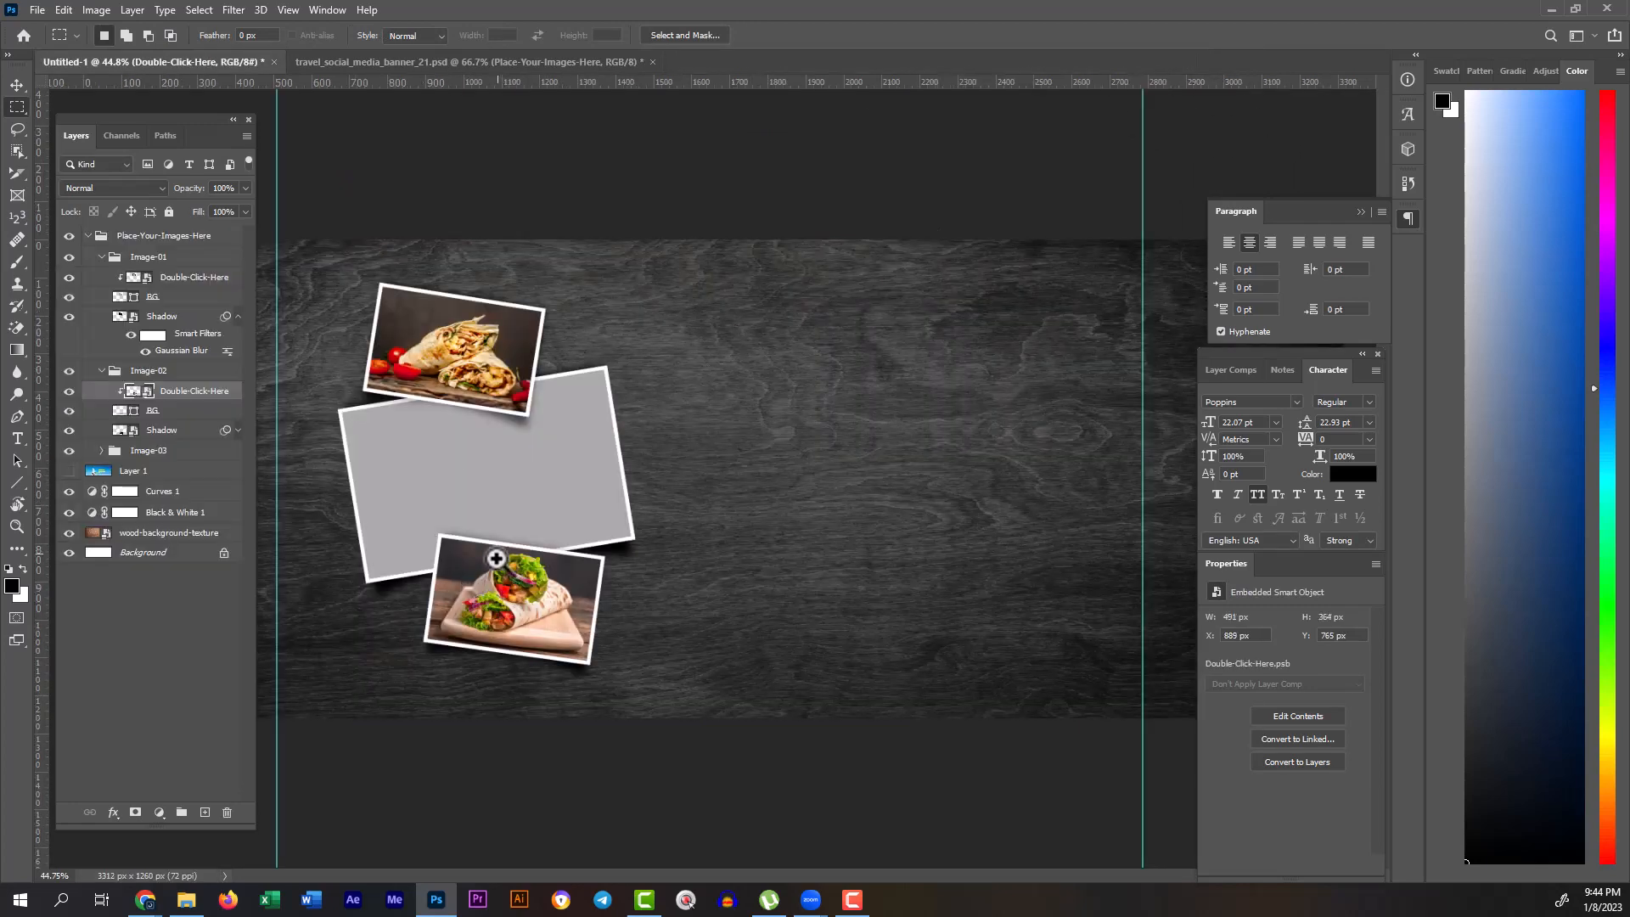
# Step: Expand the Image-03 group and open the contents of its Double-Click-Here smart object
pyautogui.scroll(3, 496, 558)
pyautogui.scroll(1, 561, 676)
pyautogui.scroll(-1, 557, 681)
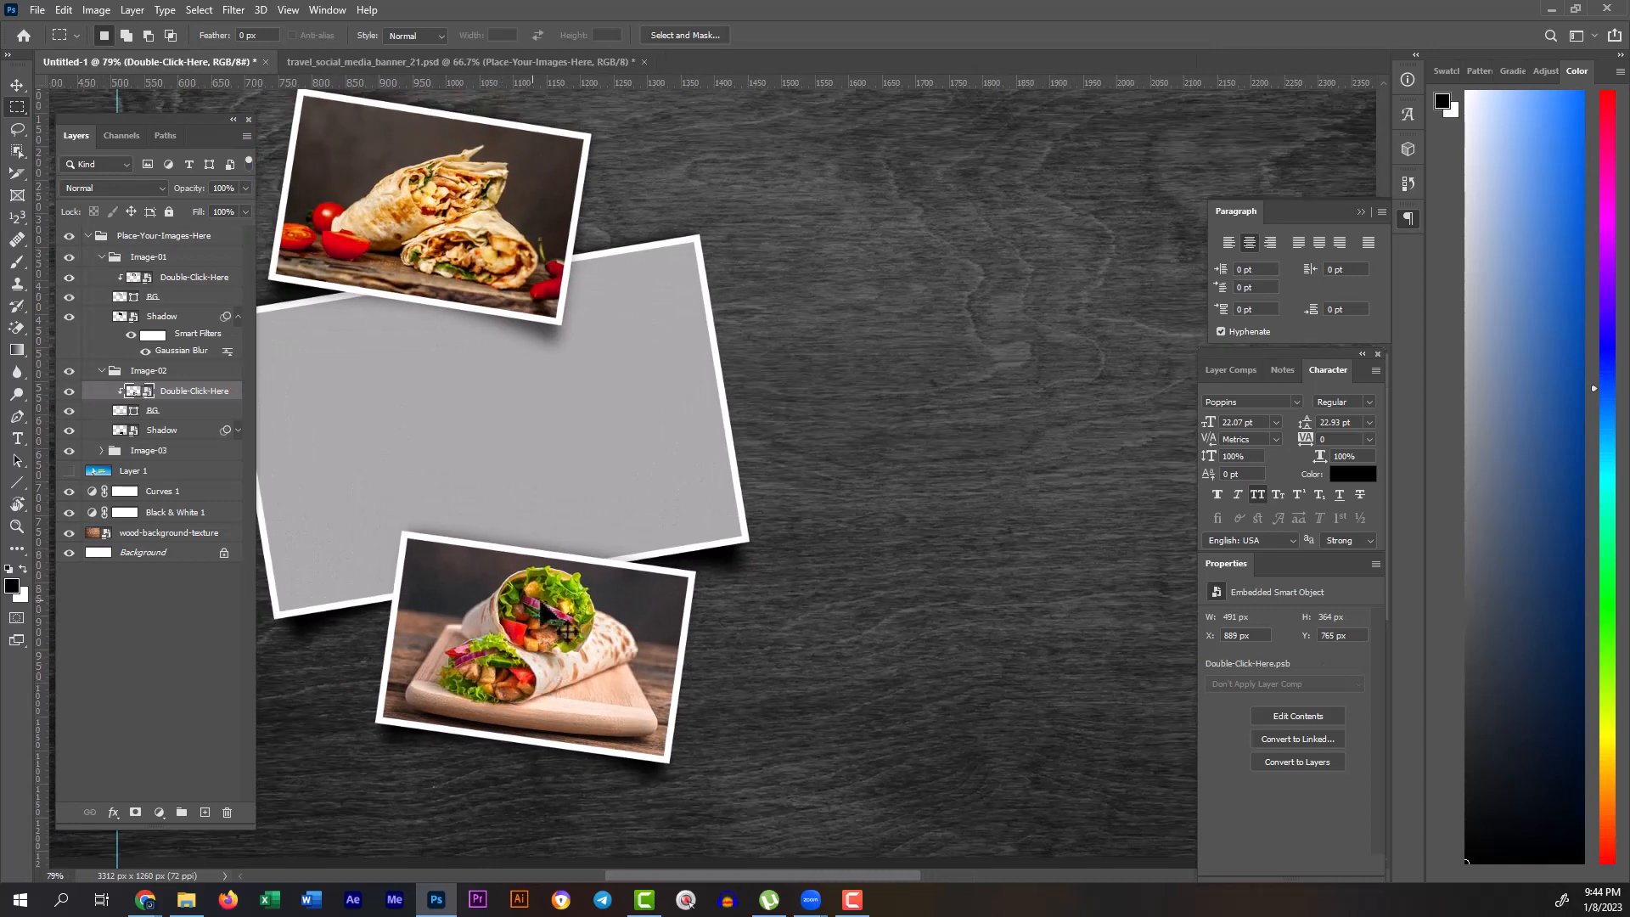
pyautogui.click(102, 451)
pyautogui.doubleClick(139, 474)
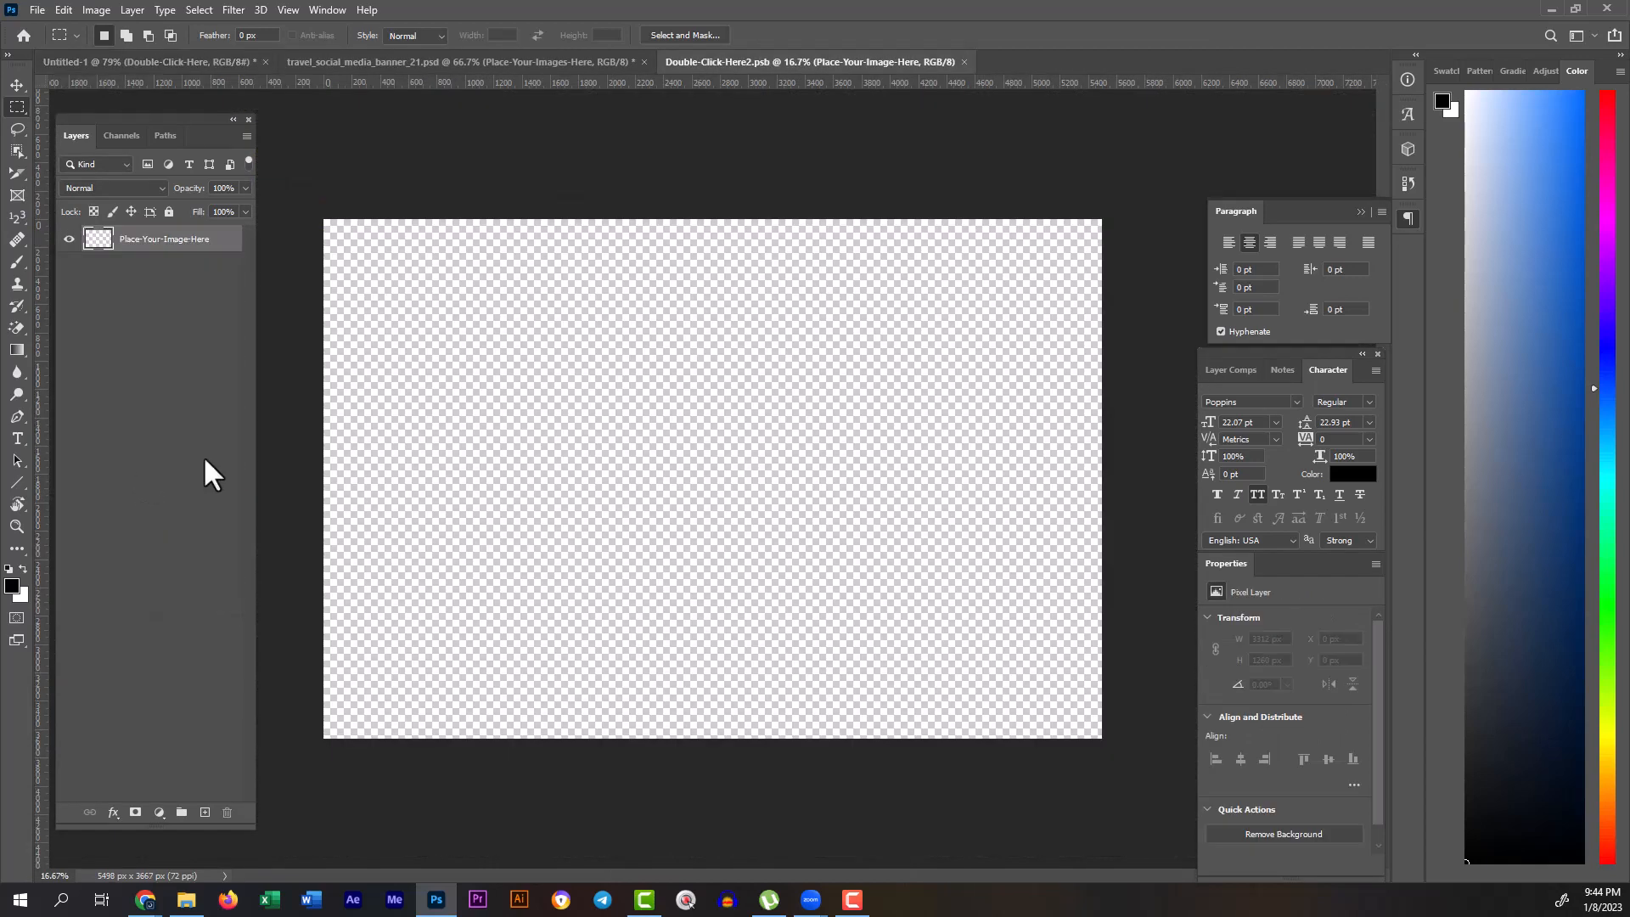
pyautogui.click(370, 60)
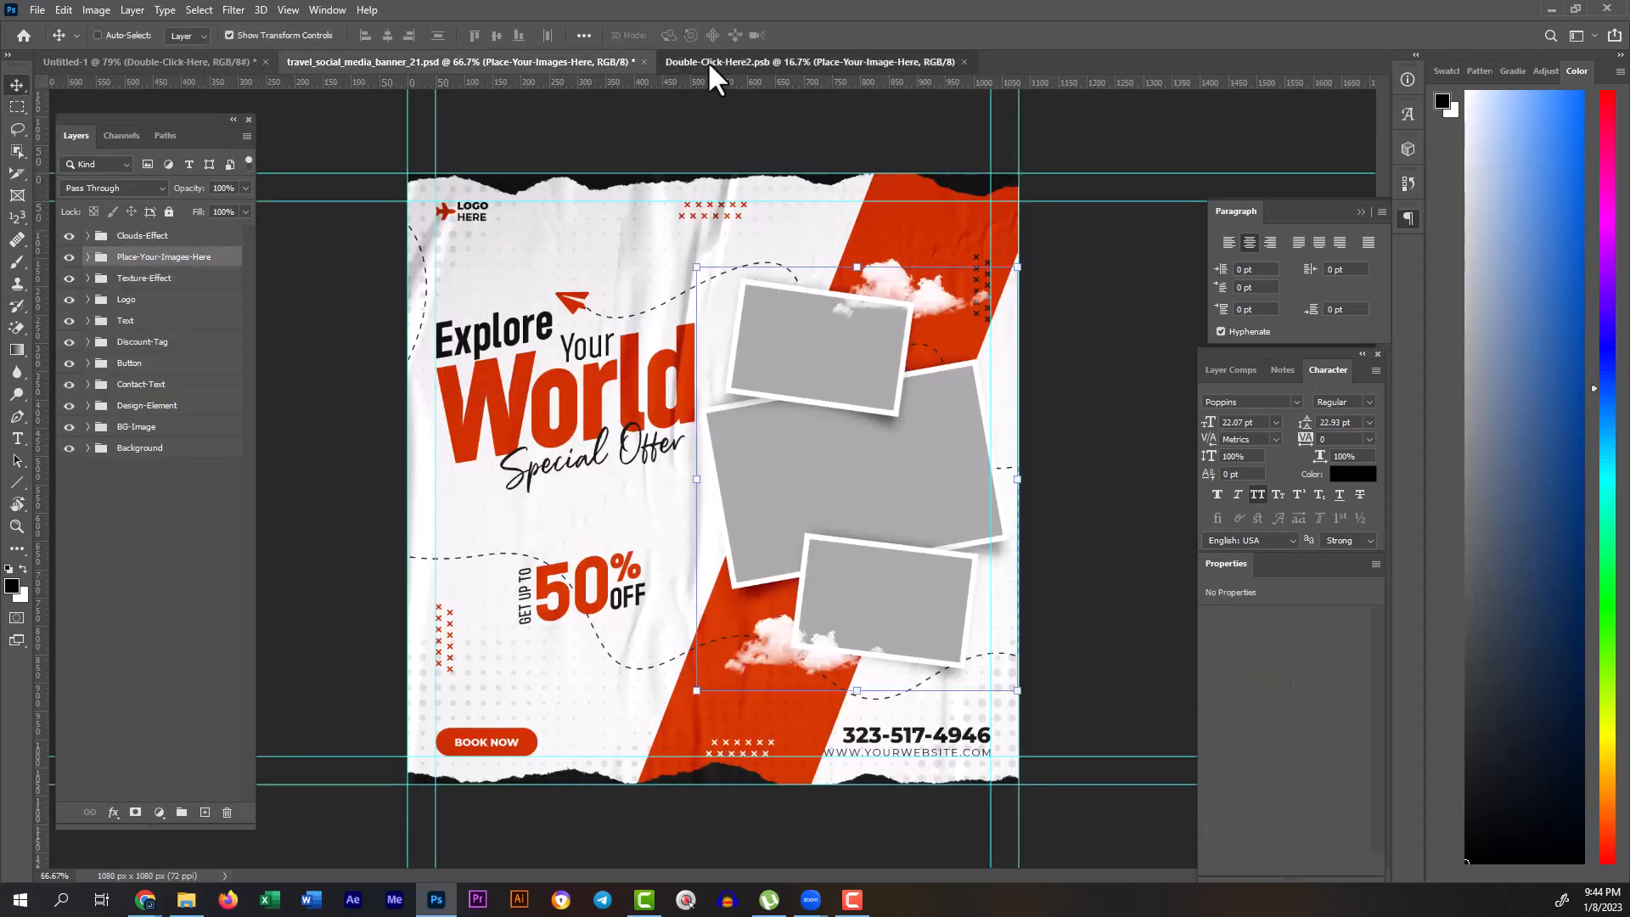
pyautogui.click(707, 62)
pyautogui.click(149, 61)
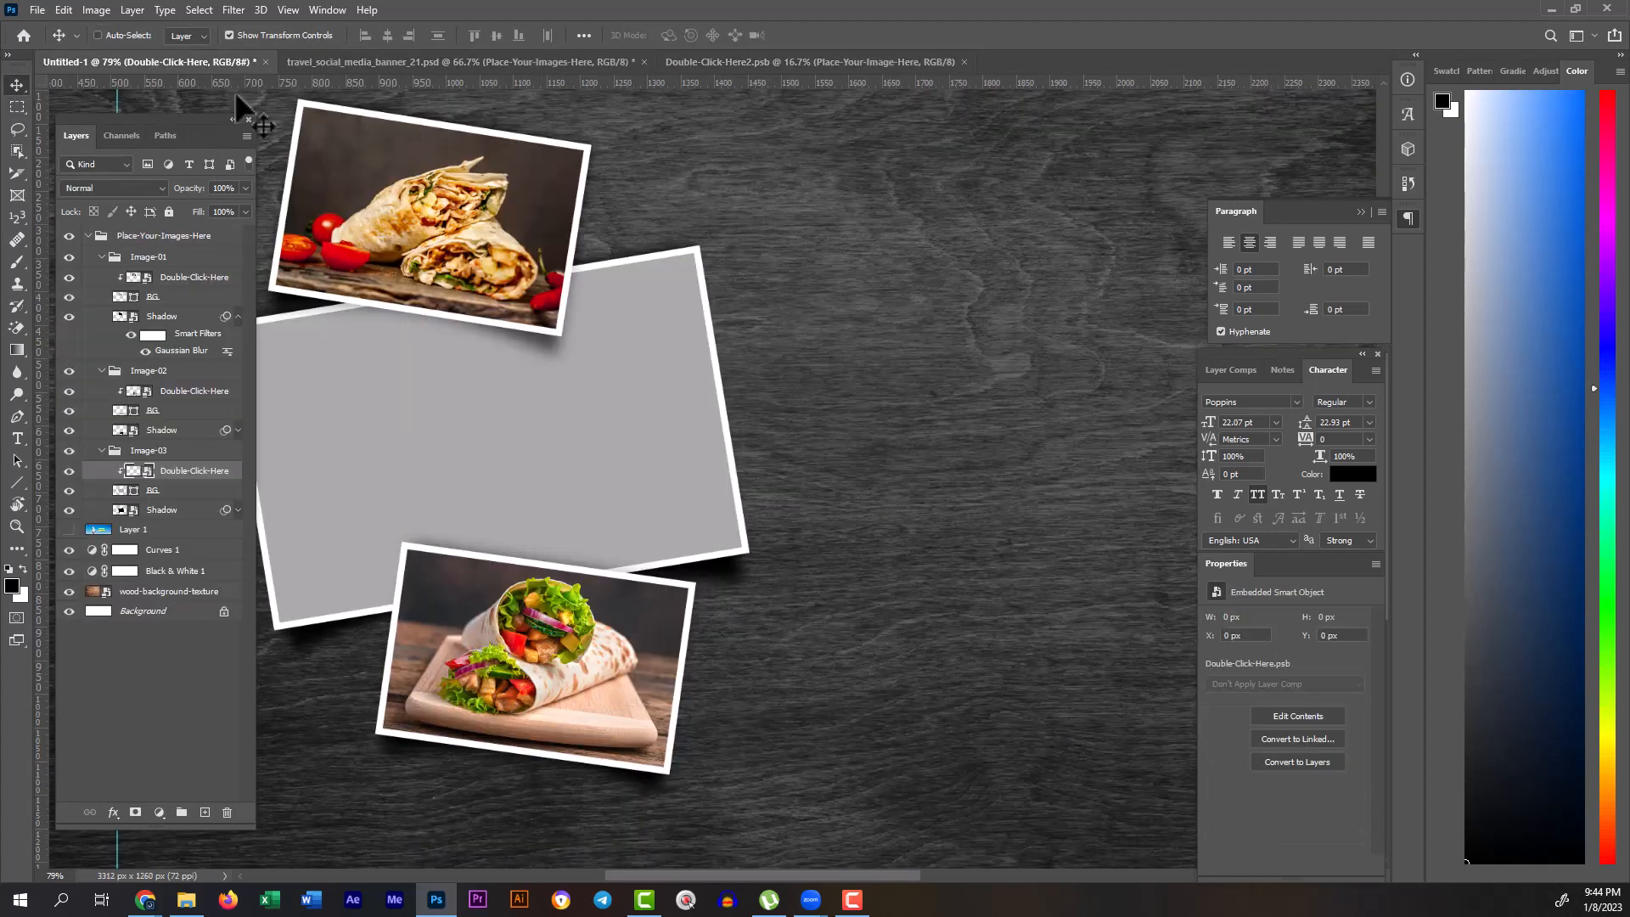
pyautogui.doubleClick(134, 470)
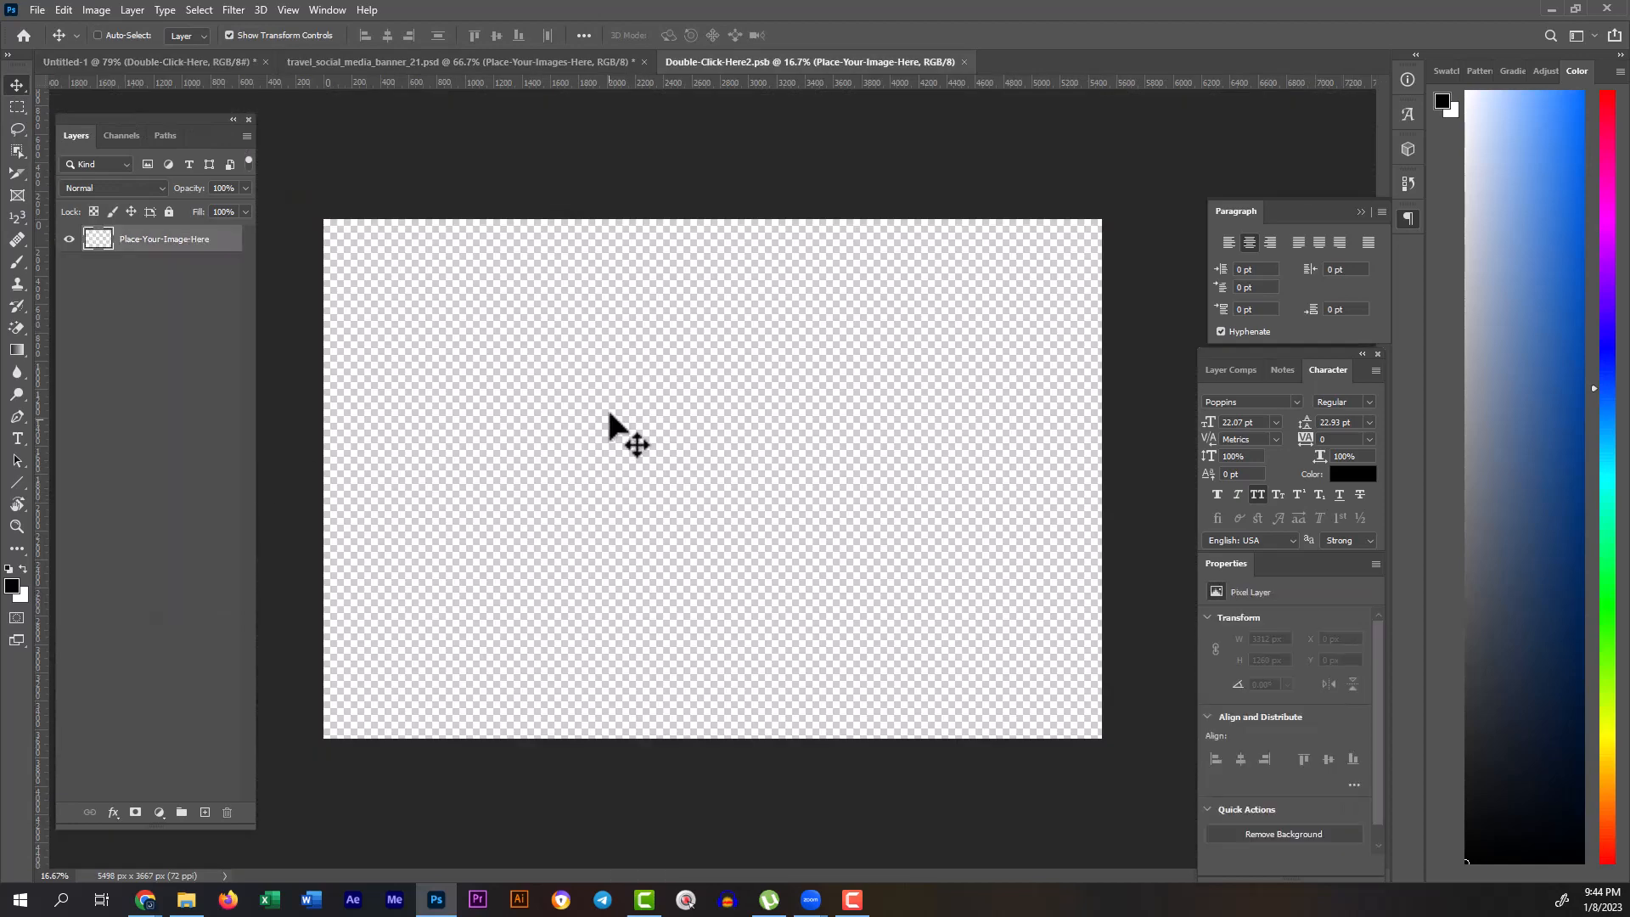
# Step: Return to the banner document and open the contents of Image-02's Double-Click-Here smart object to check its photo
pyautogui.click(216, 64)
pyautogui.click(152, 396)
pyautogui.doubleClick(149, 396)
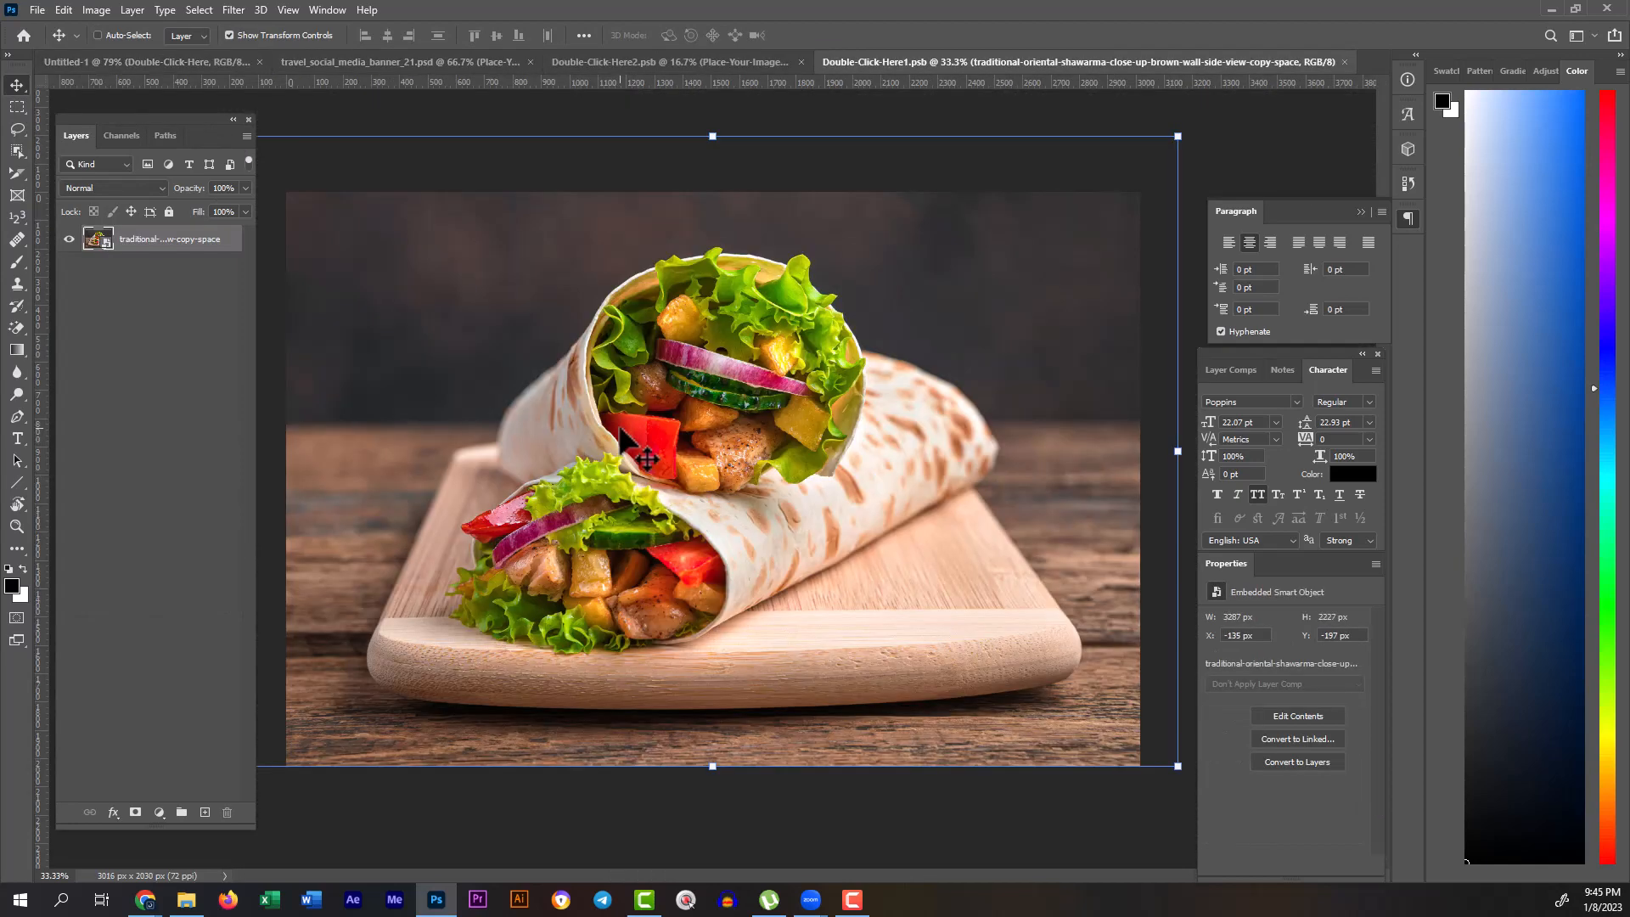
# Step: Place the traditional-oriental-shawarma photo in Double-Click-Here2.psb, size it to about 5673 × 3843 px over the whole canvas, and save
pyautogui.moveTo(739, 400)
pyautogui.mouseDown()
pyautogui.moveTo(764, 195)
pyautogui.moveTo(744, 84)
pyautogui.moveTo(567, 75)
pyautogui.moveTo(996, 99)
pyautogui.moveTo(921, 71)
pyautogui.moveTo(894, 82)
pyautogui.moveTo(754, 473)
pyautogui.moveTo(737, 370)
pyautogui.mouseUp()
pyautogui.moveTo(750, 305); pyautogui.dragTo(794, 50)
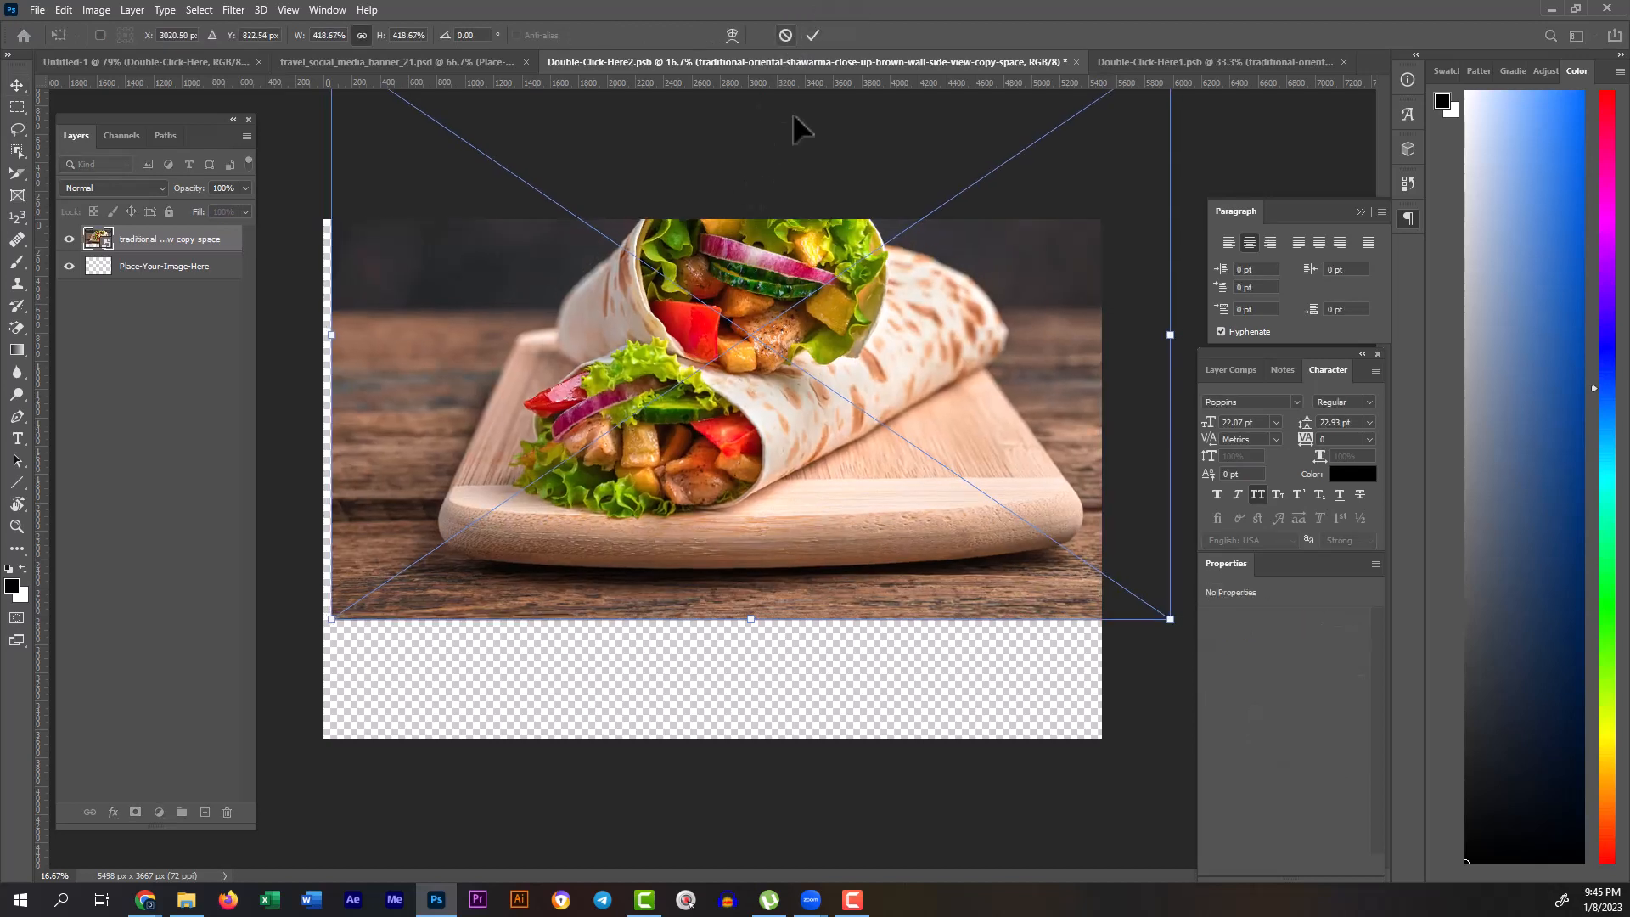
pyautogui.moveTo(850, 289); pyautogui.dragTo(802, 432)
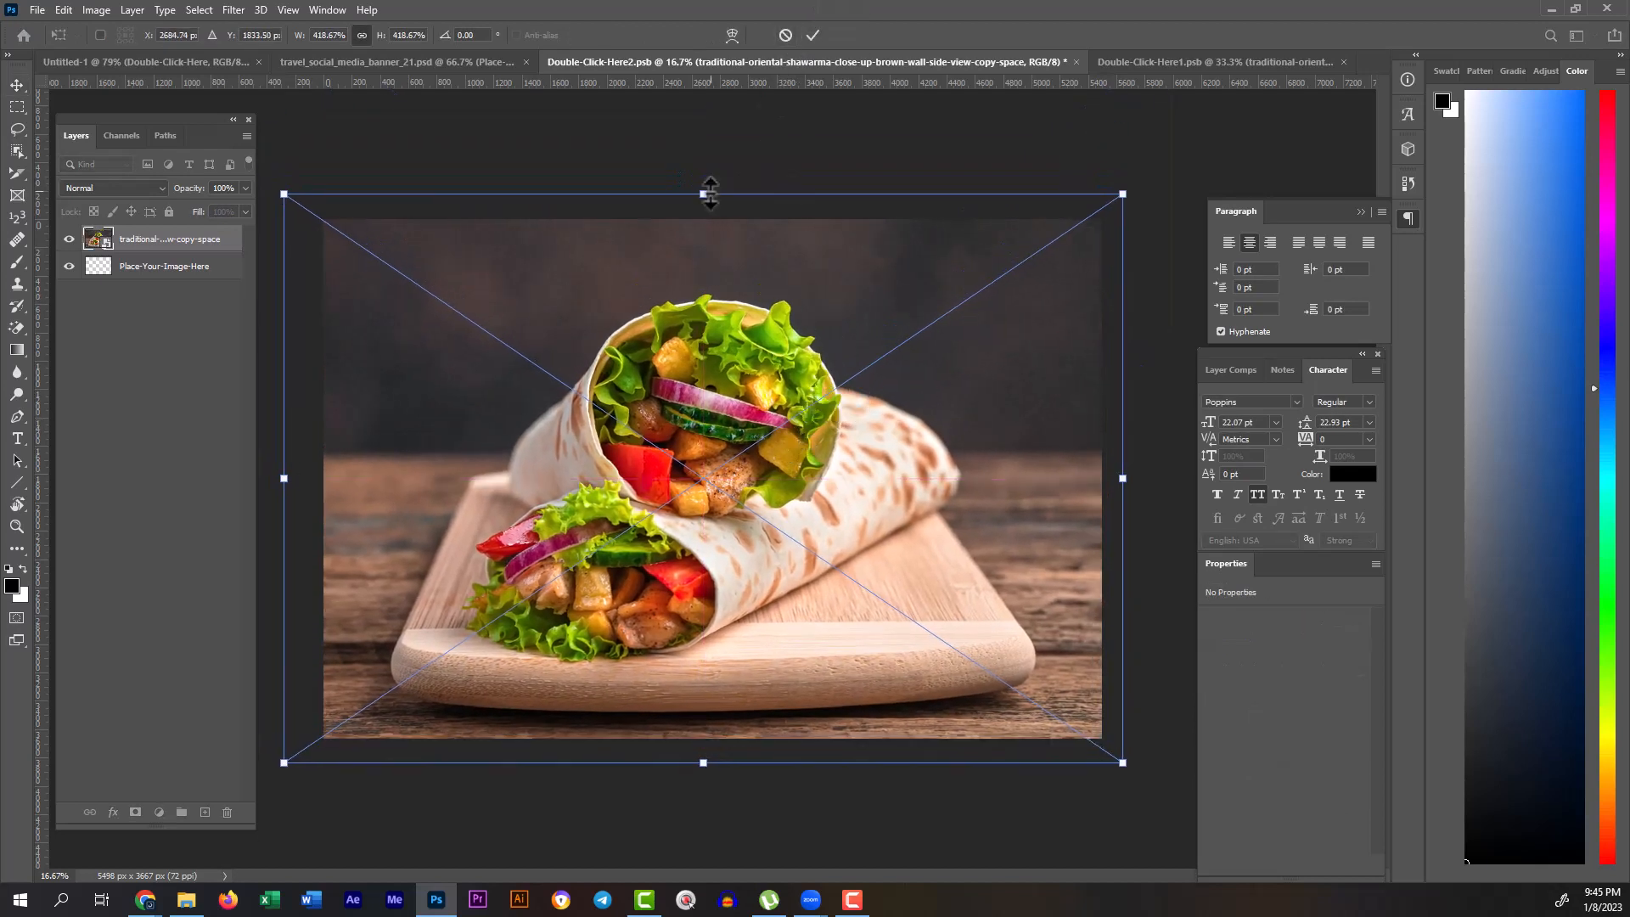
pyautogui.moveTo(704, 763); pyautogui.dragTo(714, 739)
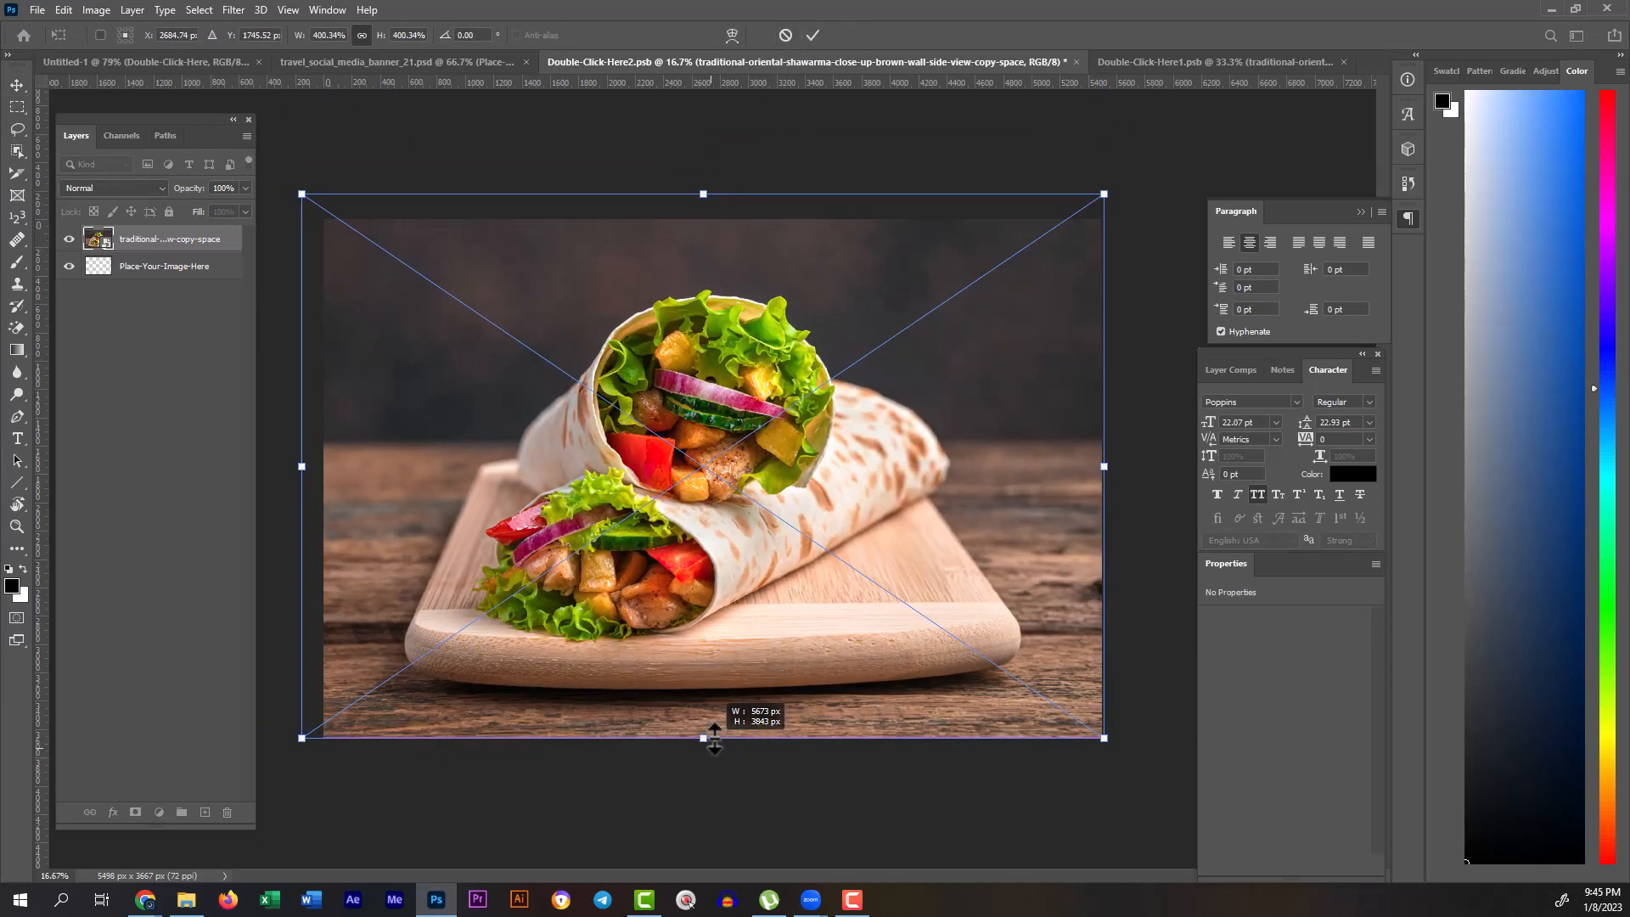
pyautogui.press('Return')
pyautogui.hotkey('ctrl', 's')
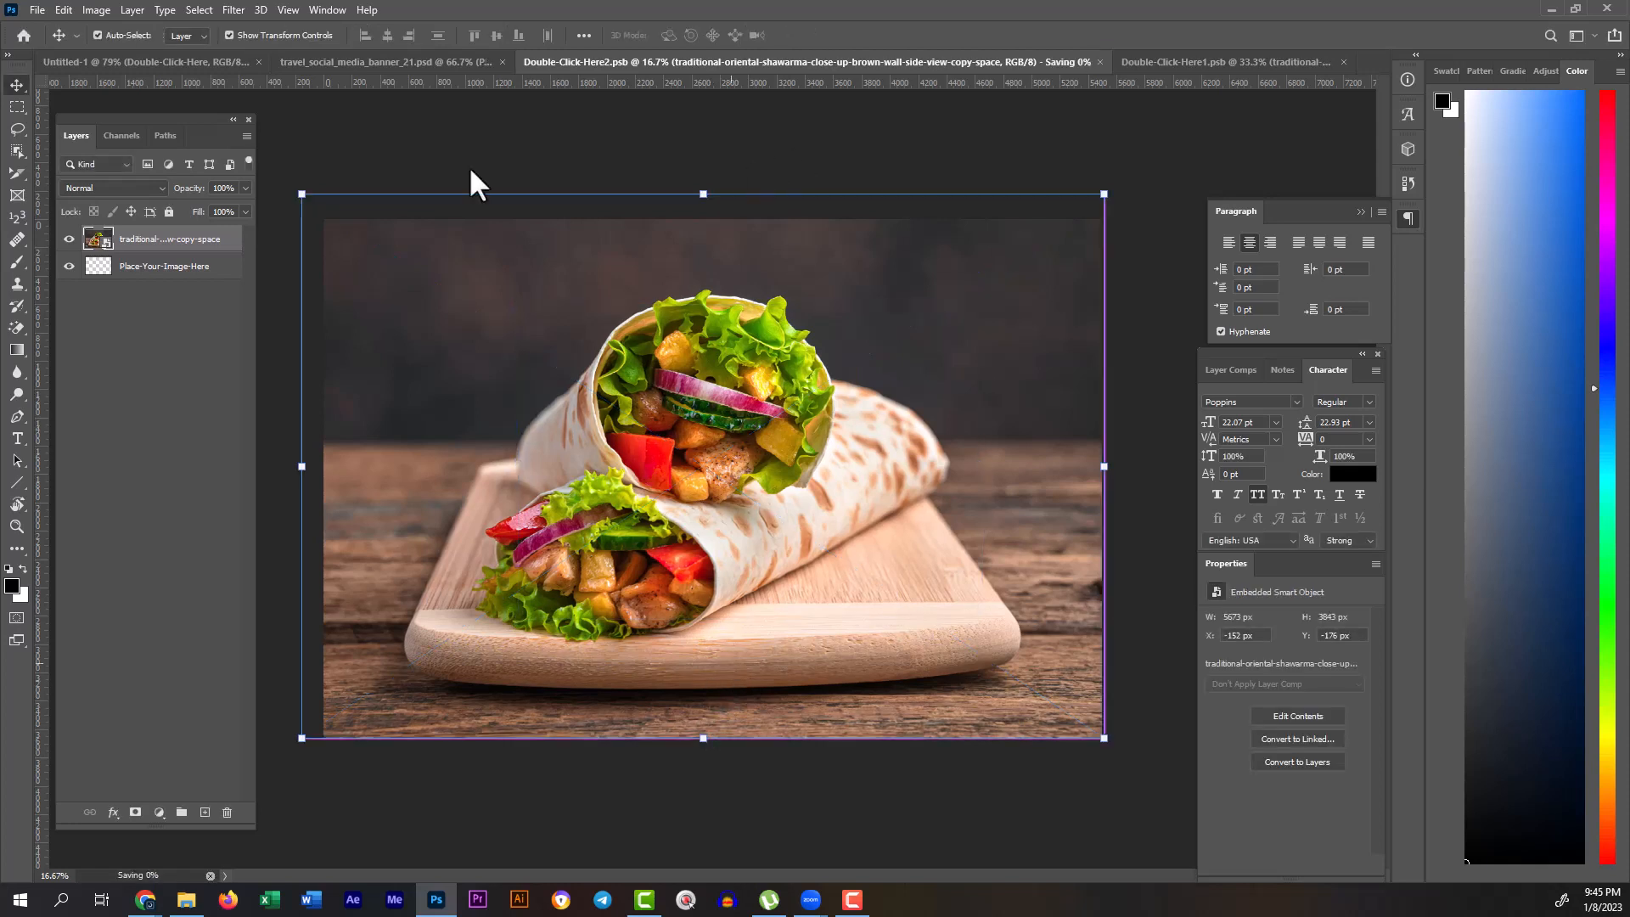
# Step: Switch to the travel_social_media_banner_21.psd template and close it
pyautogui.click(344, 61)
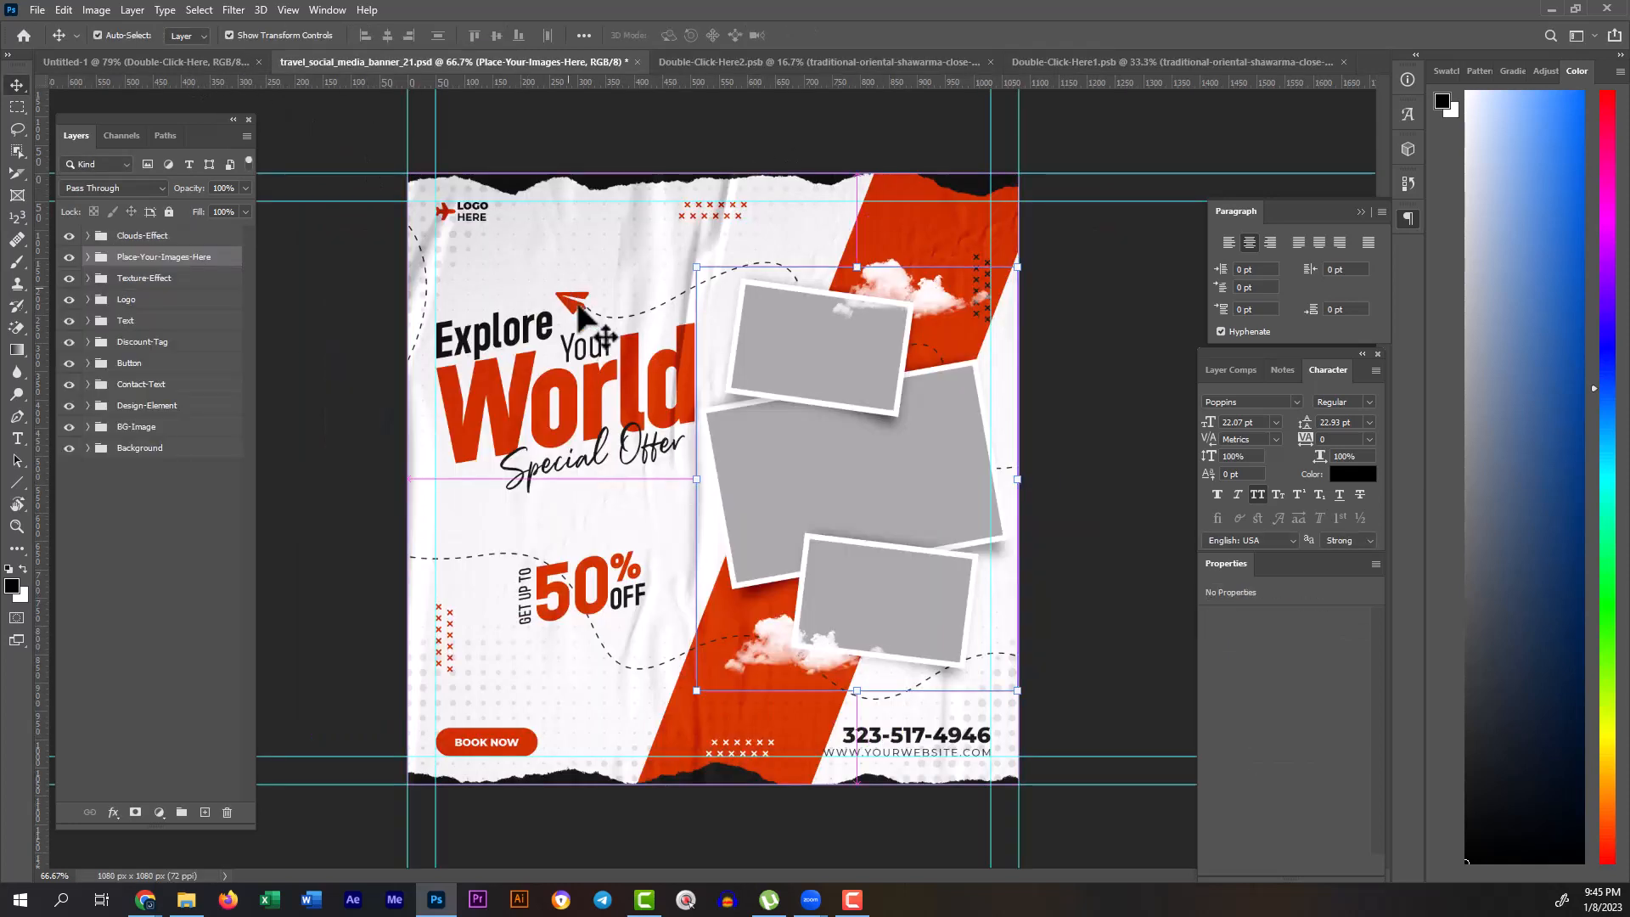
pyautogui.hotkey('ctrl', 'w')
pyautogui.click(800, 338)
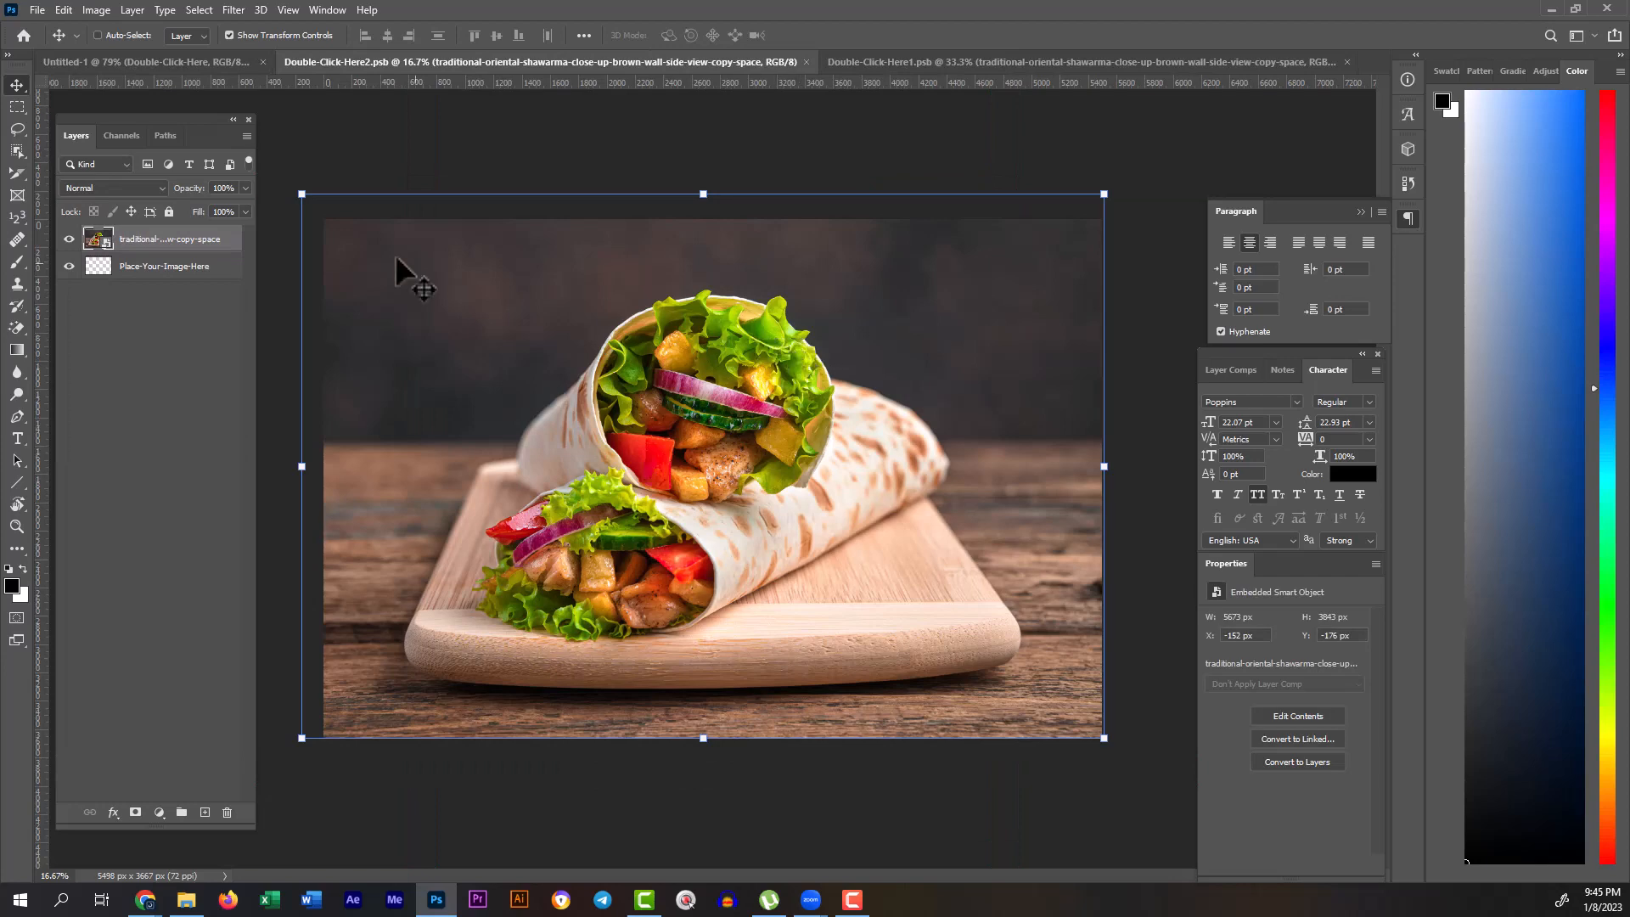
# Step: Check the photo frames in the banner document and close the Double-Click-Here1 and Double-Click-Here2 smart object documents
pyautogui.click(173, 59)
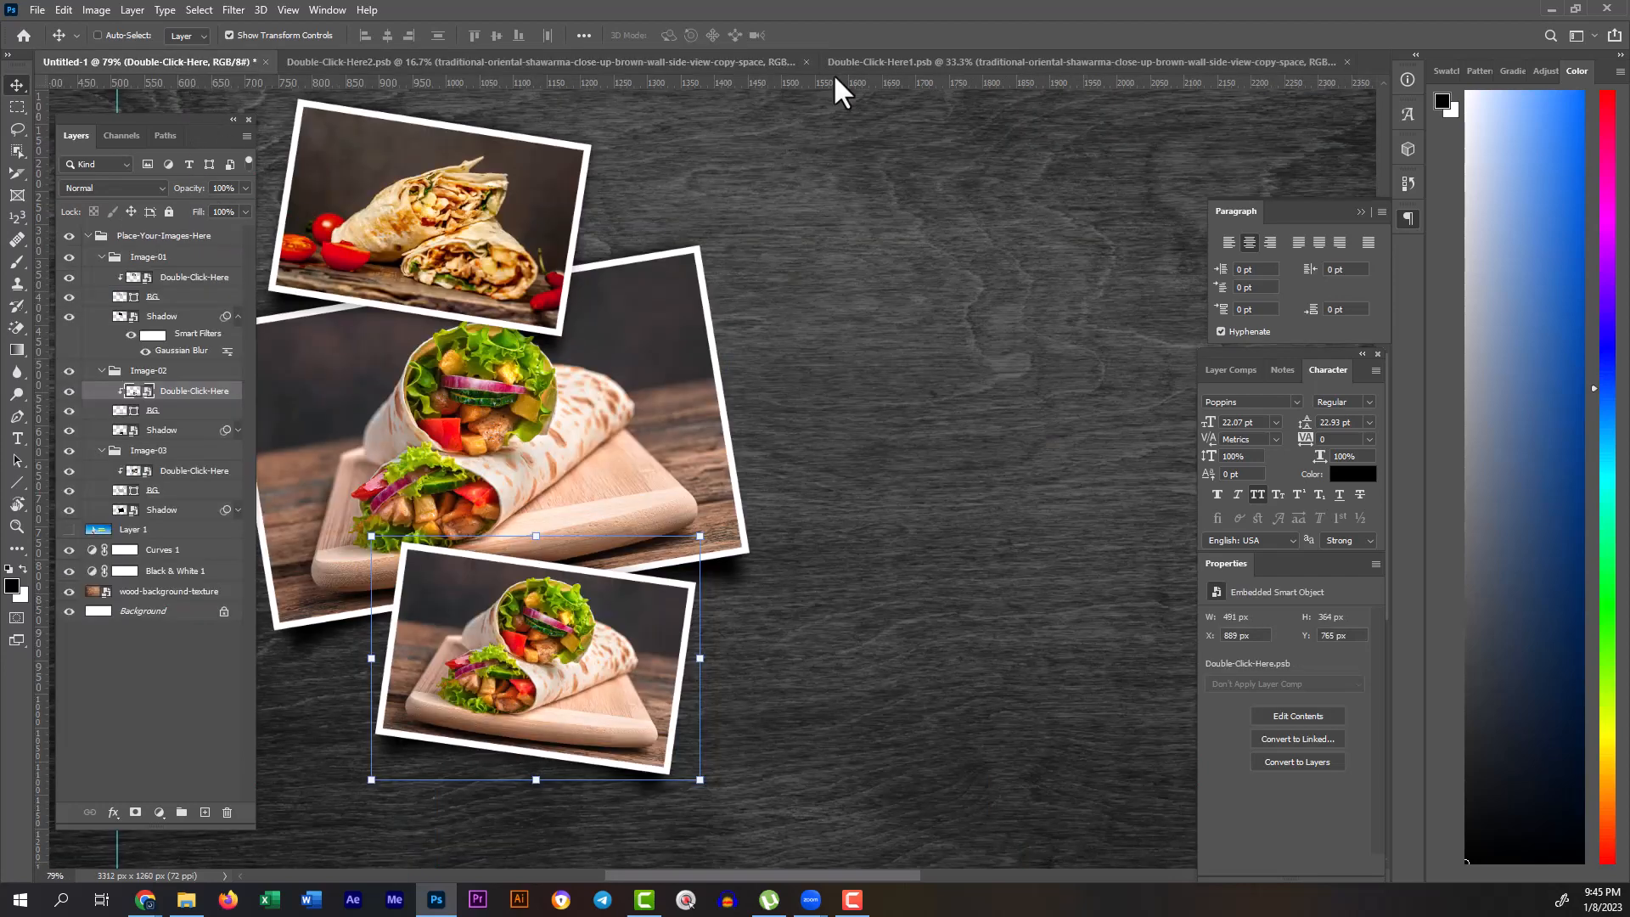
pyautogui.click(701, 68)
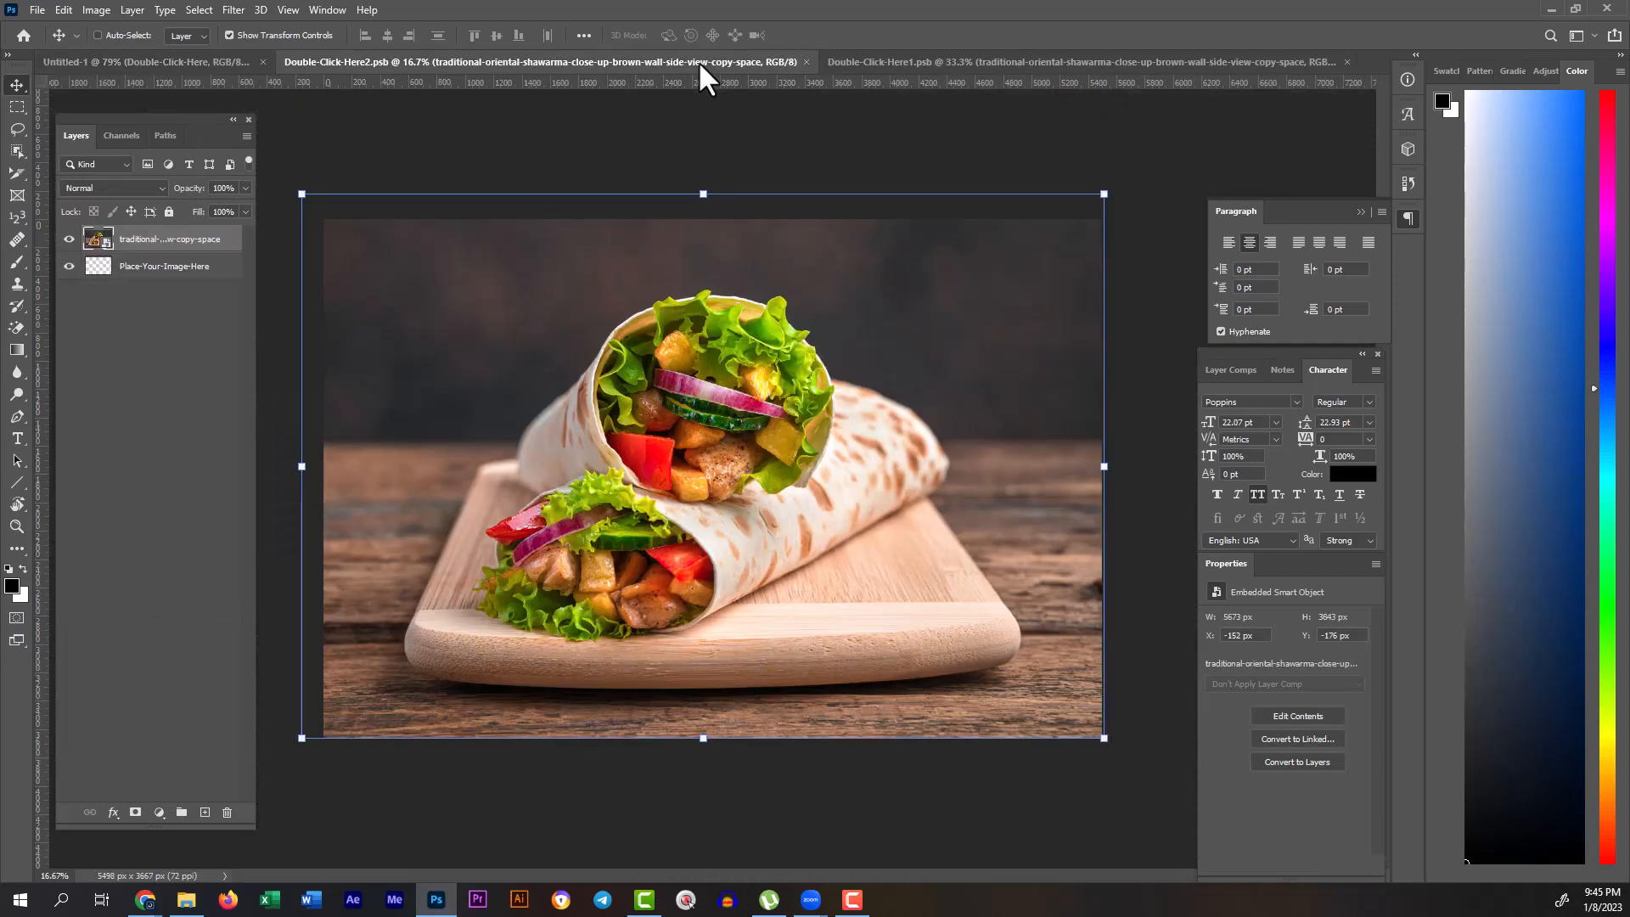
pyautogui.click(886, 58)
pyautogui.press('ctrl')
pyautogui.hotkey('ctrl', 'w')
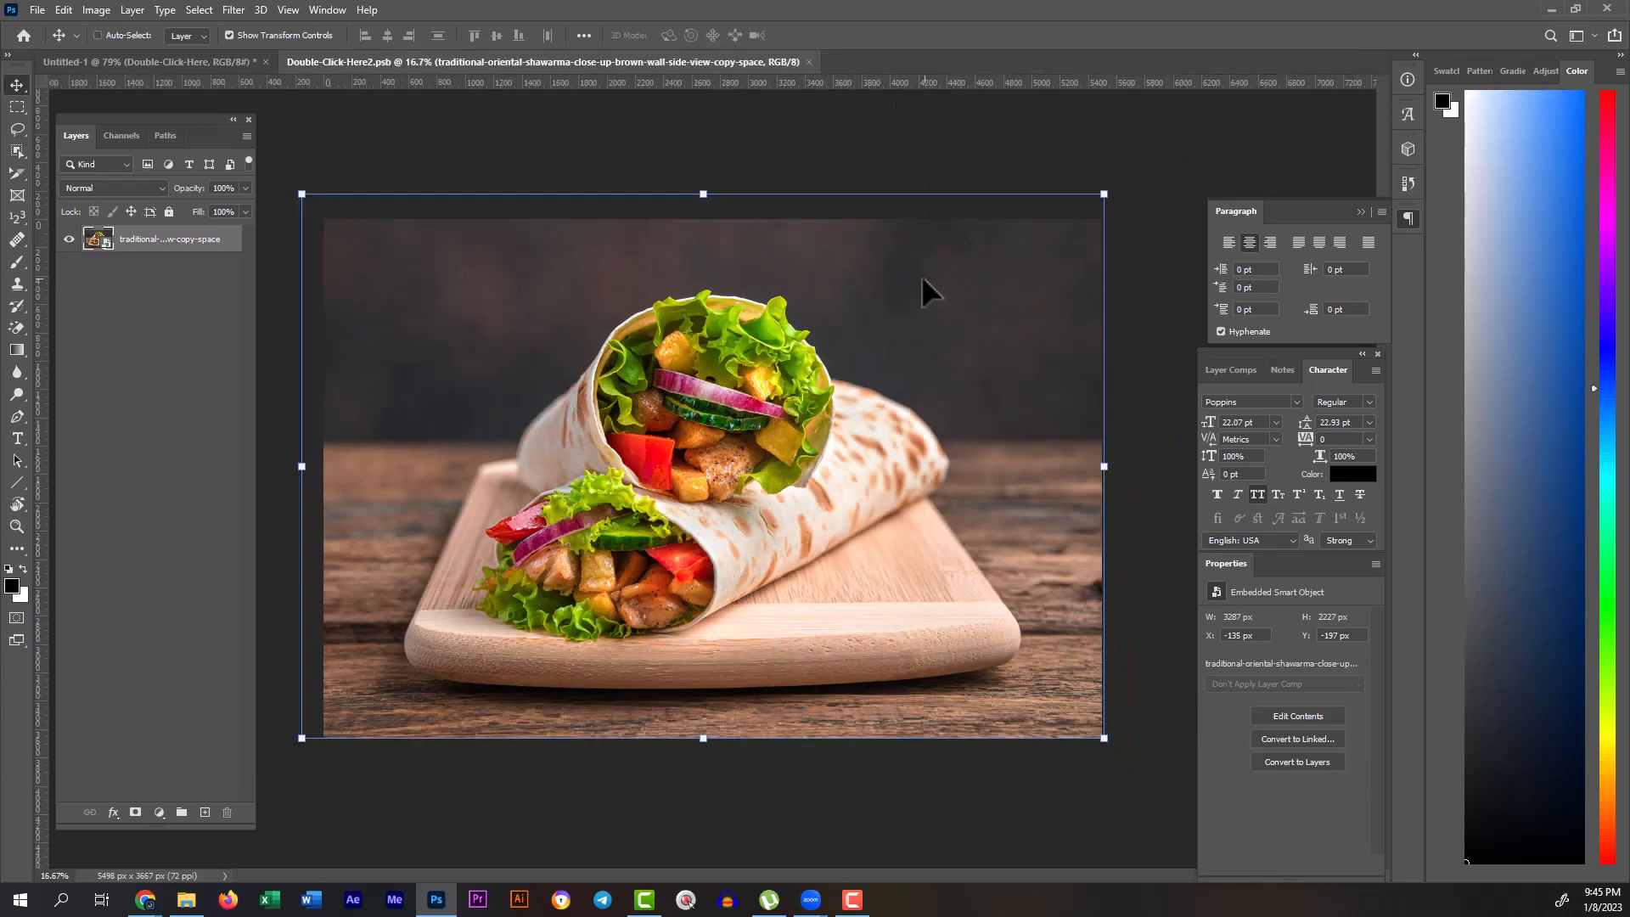
pyautogui.hotkey('ctrl', 'w')
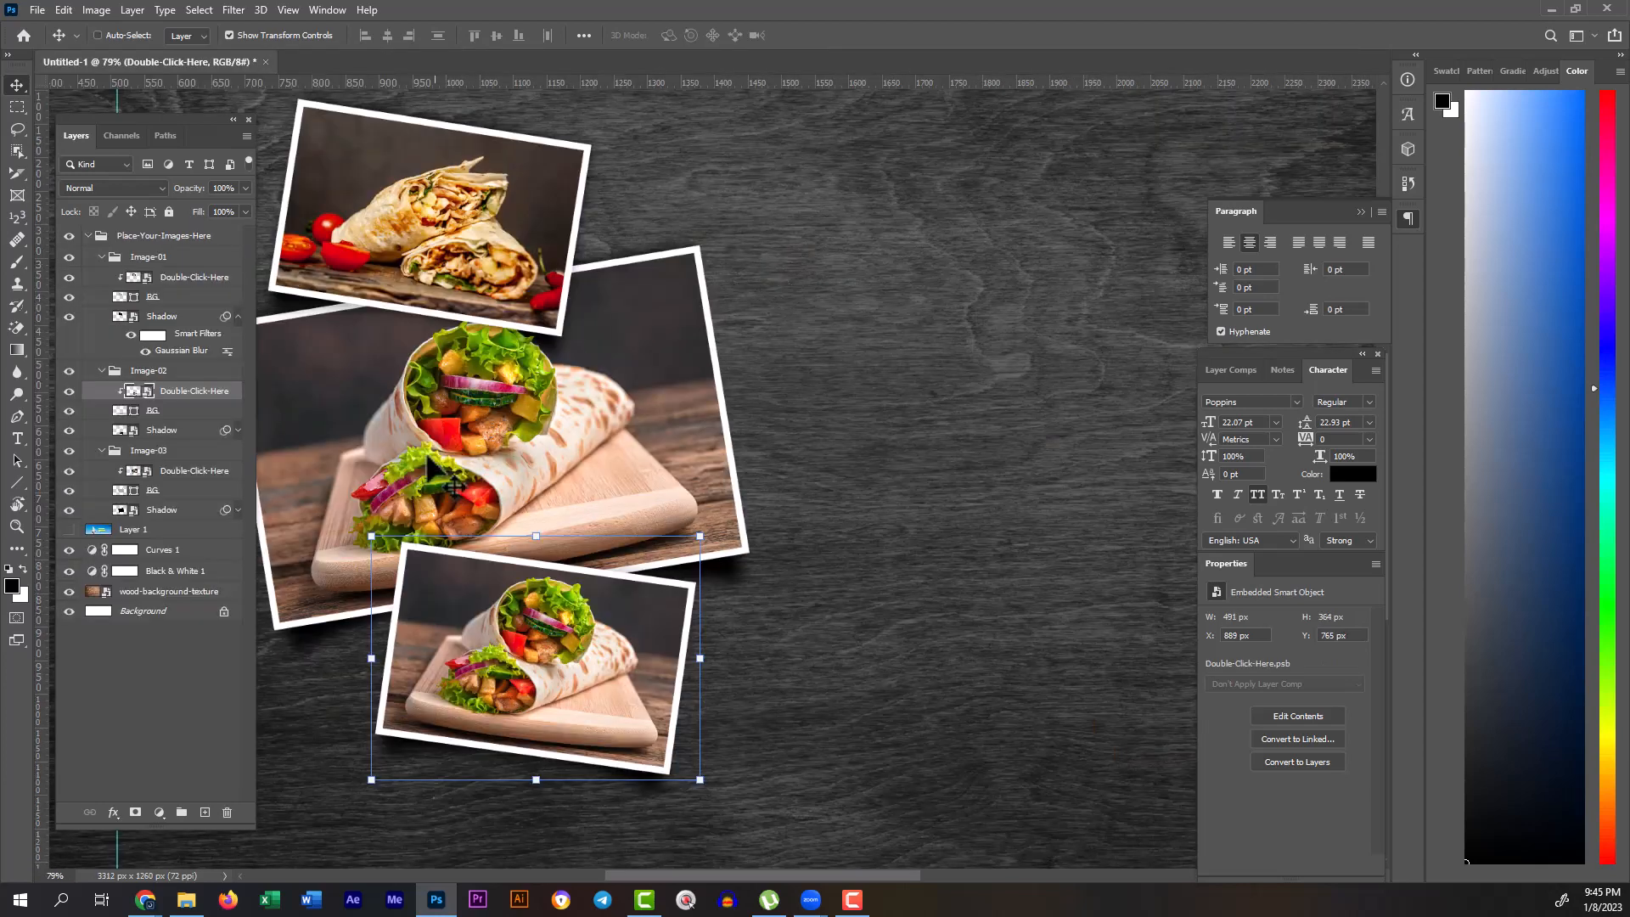
# Step: Open Image-02's Double-Click-Here smart object and place the shawarma-stacked photo above the existing photo
pyautogui.click(179, 472)
pyautogui.click(146, 392)
pyautogui.doubleClick(134, 391)
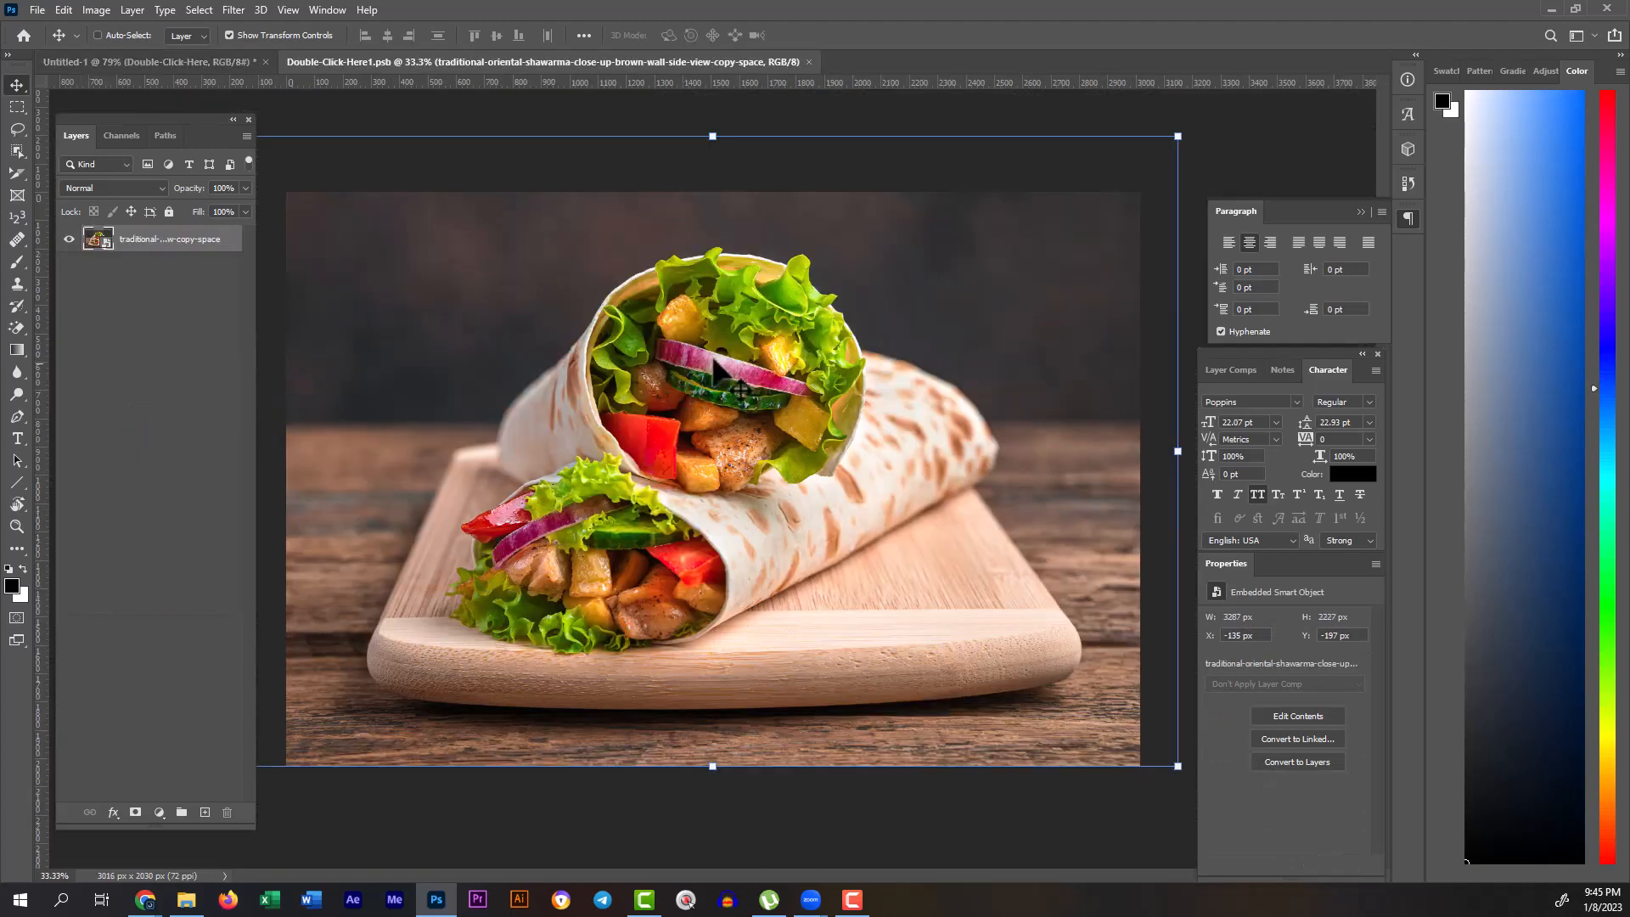
pyautogui.click(200, 899)
pyautogui.moveTo(321, 121); pyautogui.dragTo(692, 348)
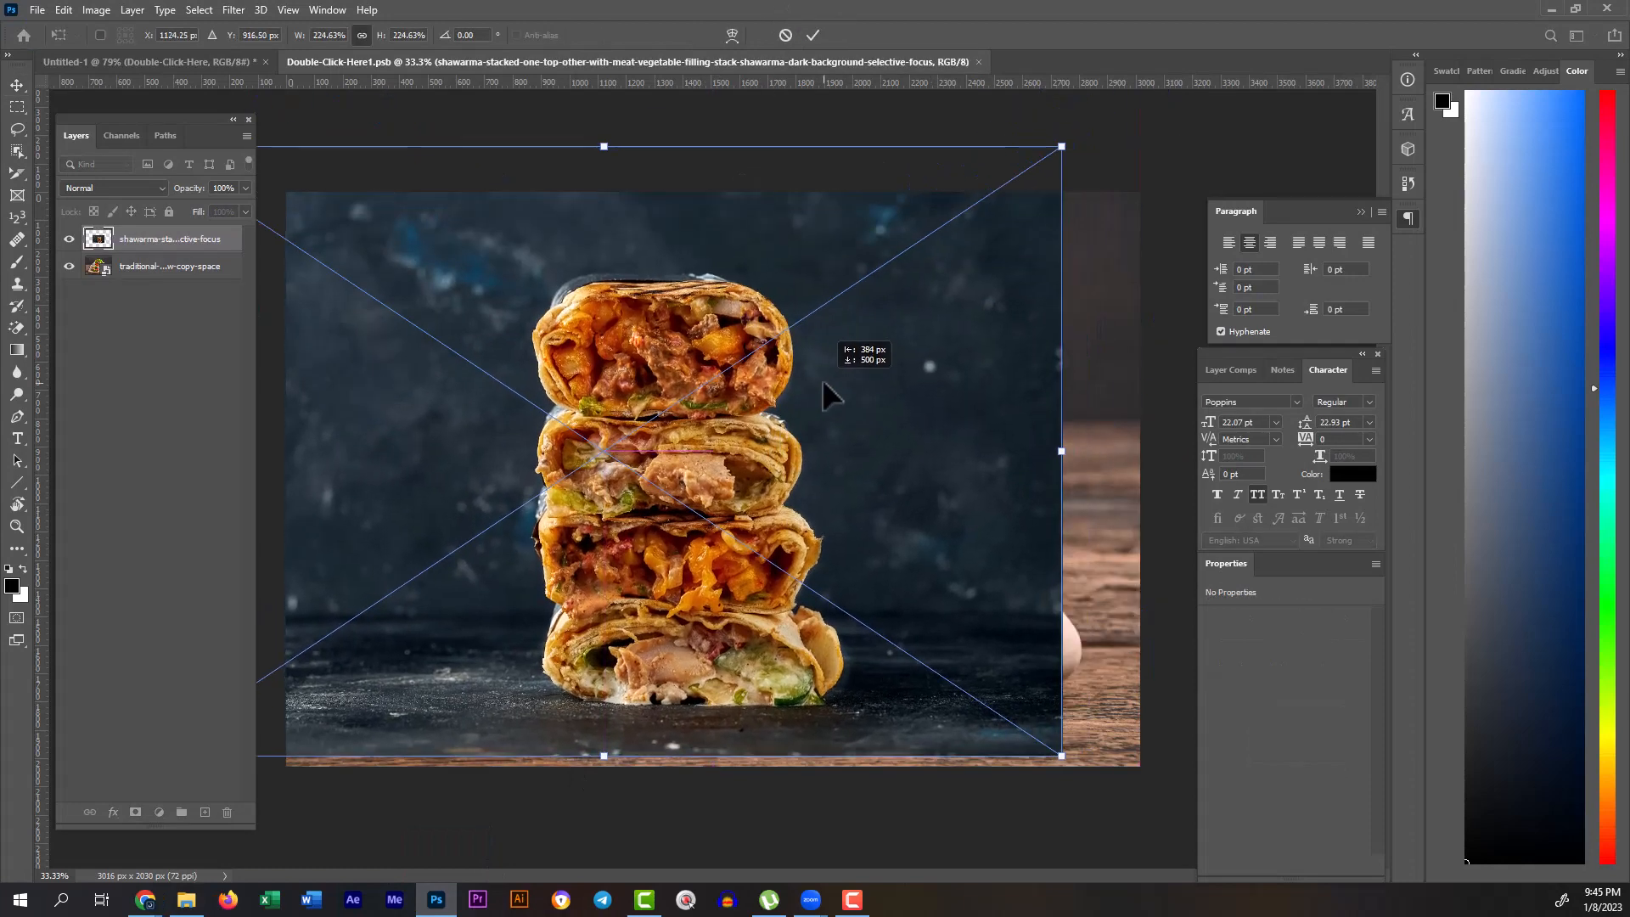
# Step: Enlarge the stacked shawarma photo to about 4060 × 2826 px over the whole canvas, and save and close the smart object
pyautogui.moveTo(822, 379); pyautogui.dragTo(833, 406)
pyautogui.moveTo(1124, 343); pyautogui.dragTo(1104, 374)
pyautogui.moveTo(1074, 507); pyautogui.dragTo(951, 451)
pyautogui.press('Return')
pyautogui.hotkey('ctrl', 's')
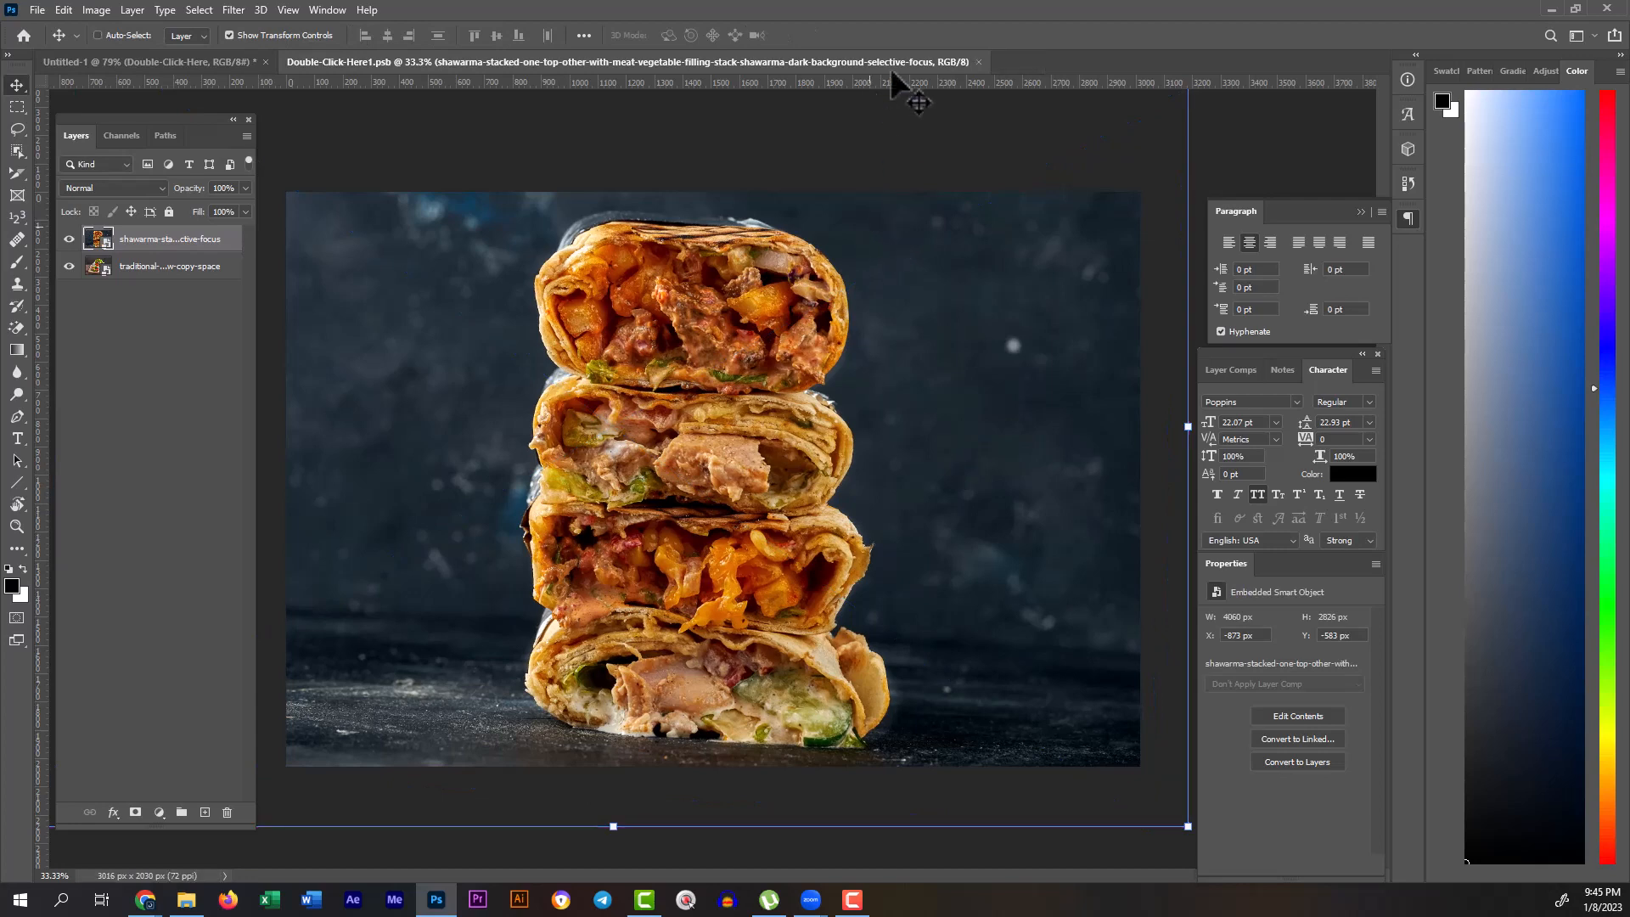
pyautogui.click(977, 61)
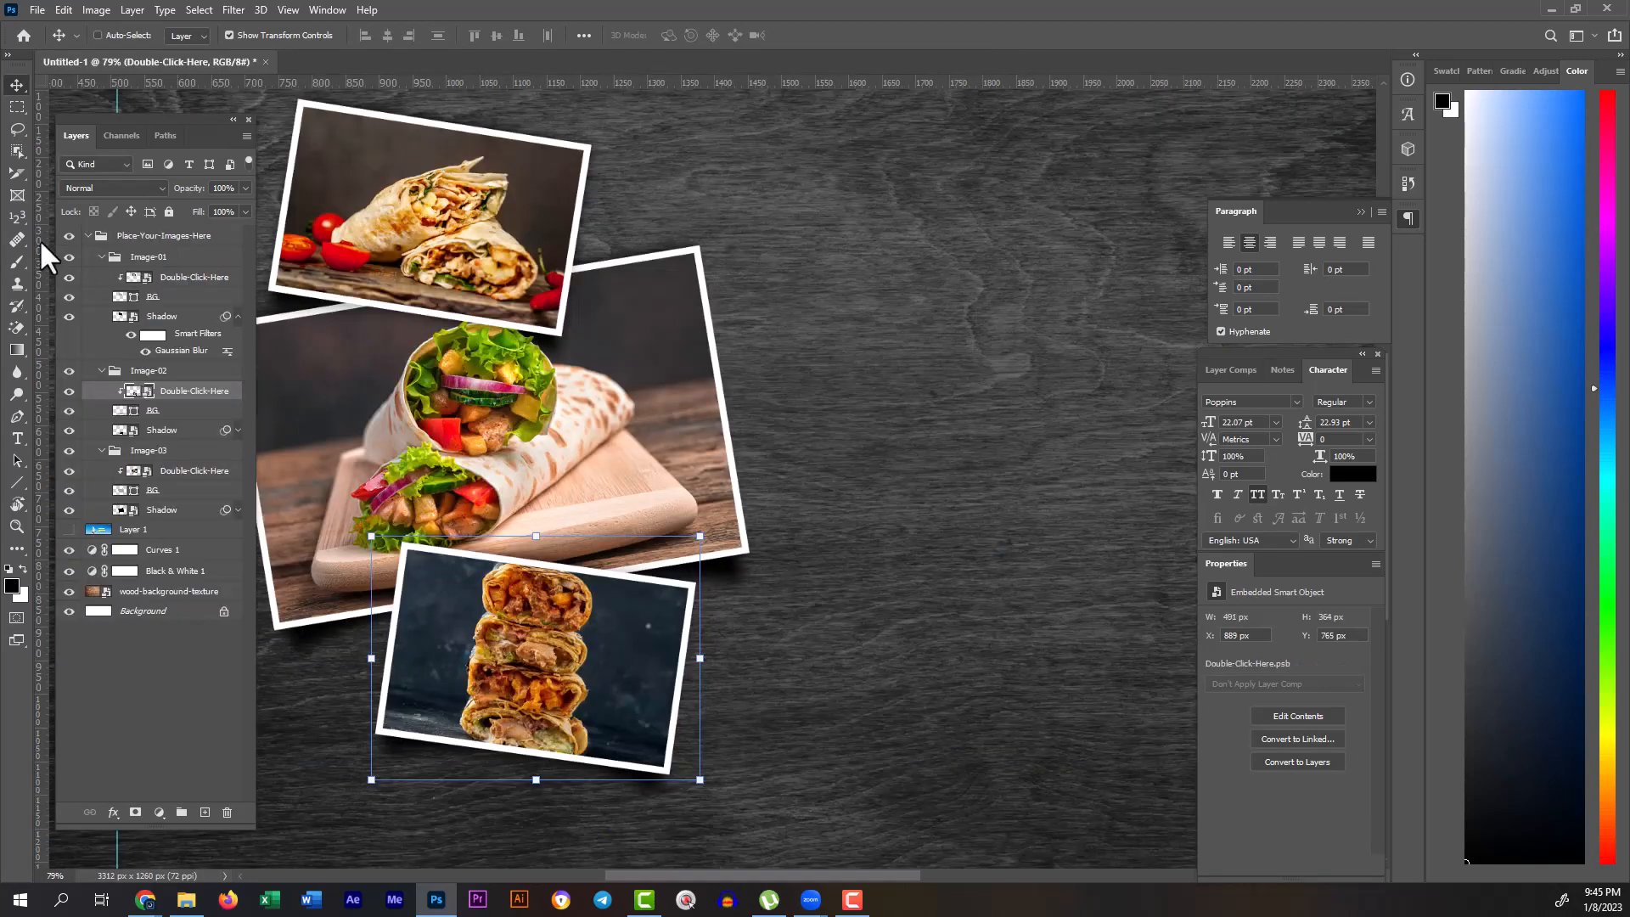
# Step: Collapse the Place-Your-Images-Here group and move the photo frames slightly right and down on the banner
pyautogui.click(17, 107)
pyautogui.moveTo(645, 532); pyautogui.dragTo(580, 457)
pyautogui.click(130, 237)
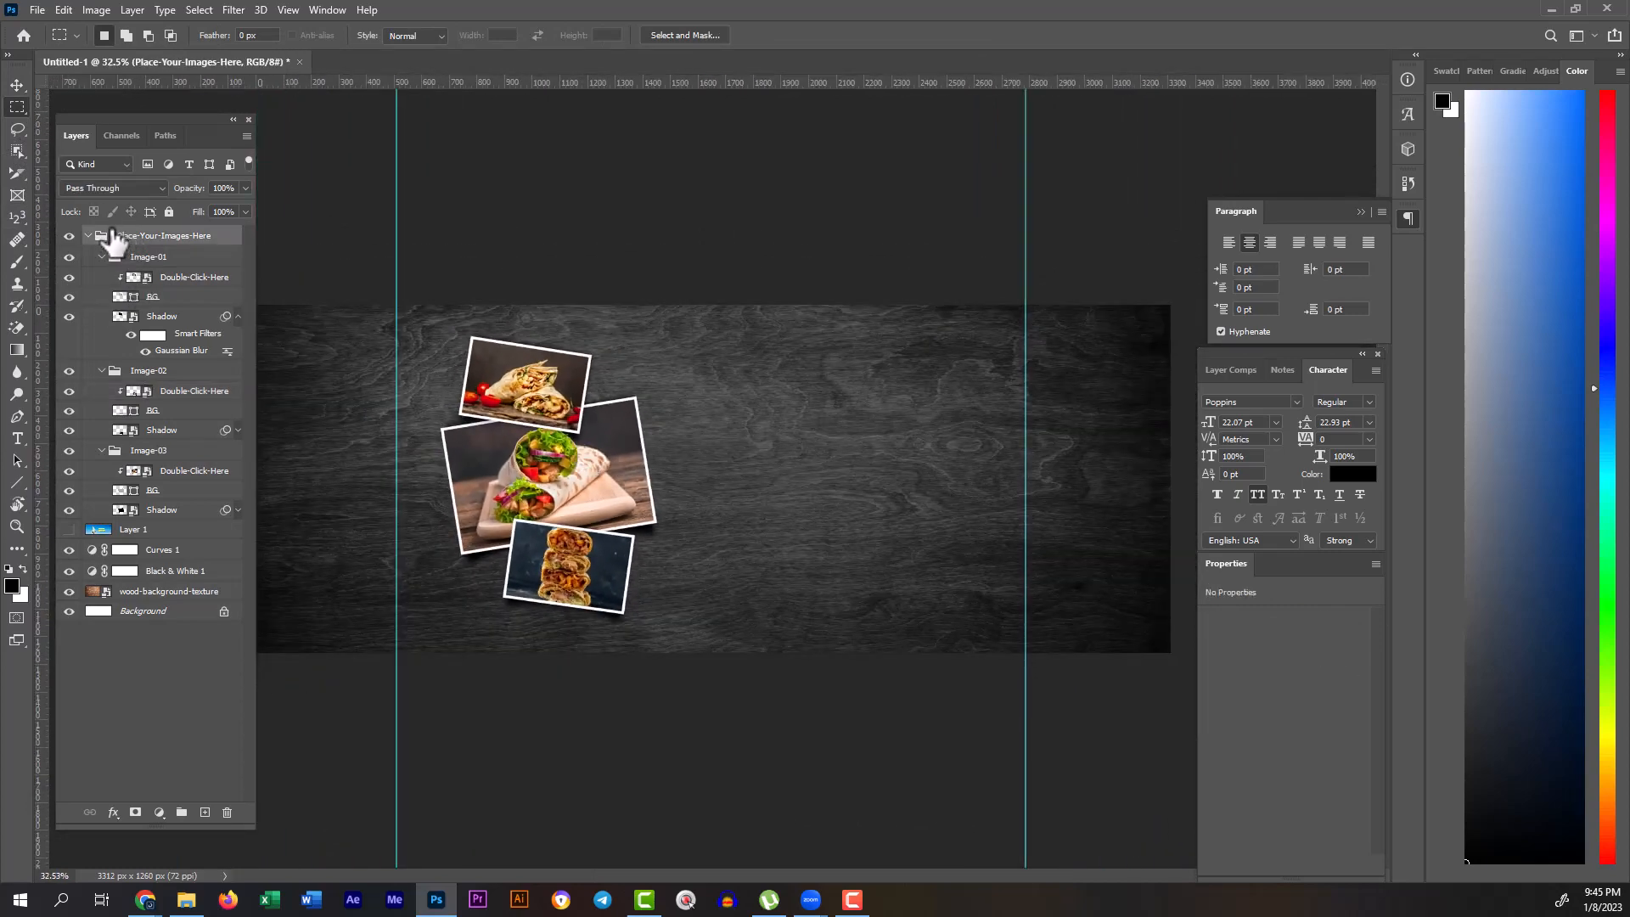
pyautogui.click(88, 236)
pyautogui.click(16, 84)
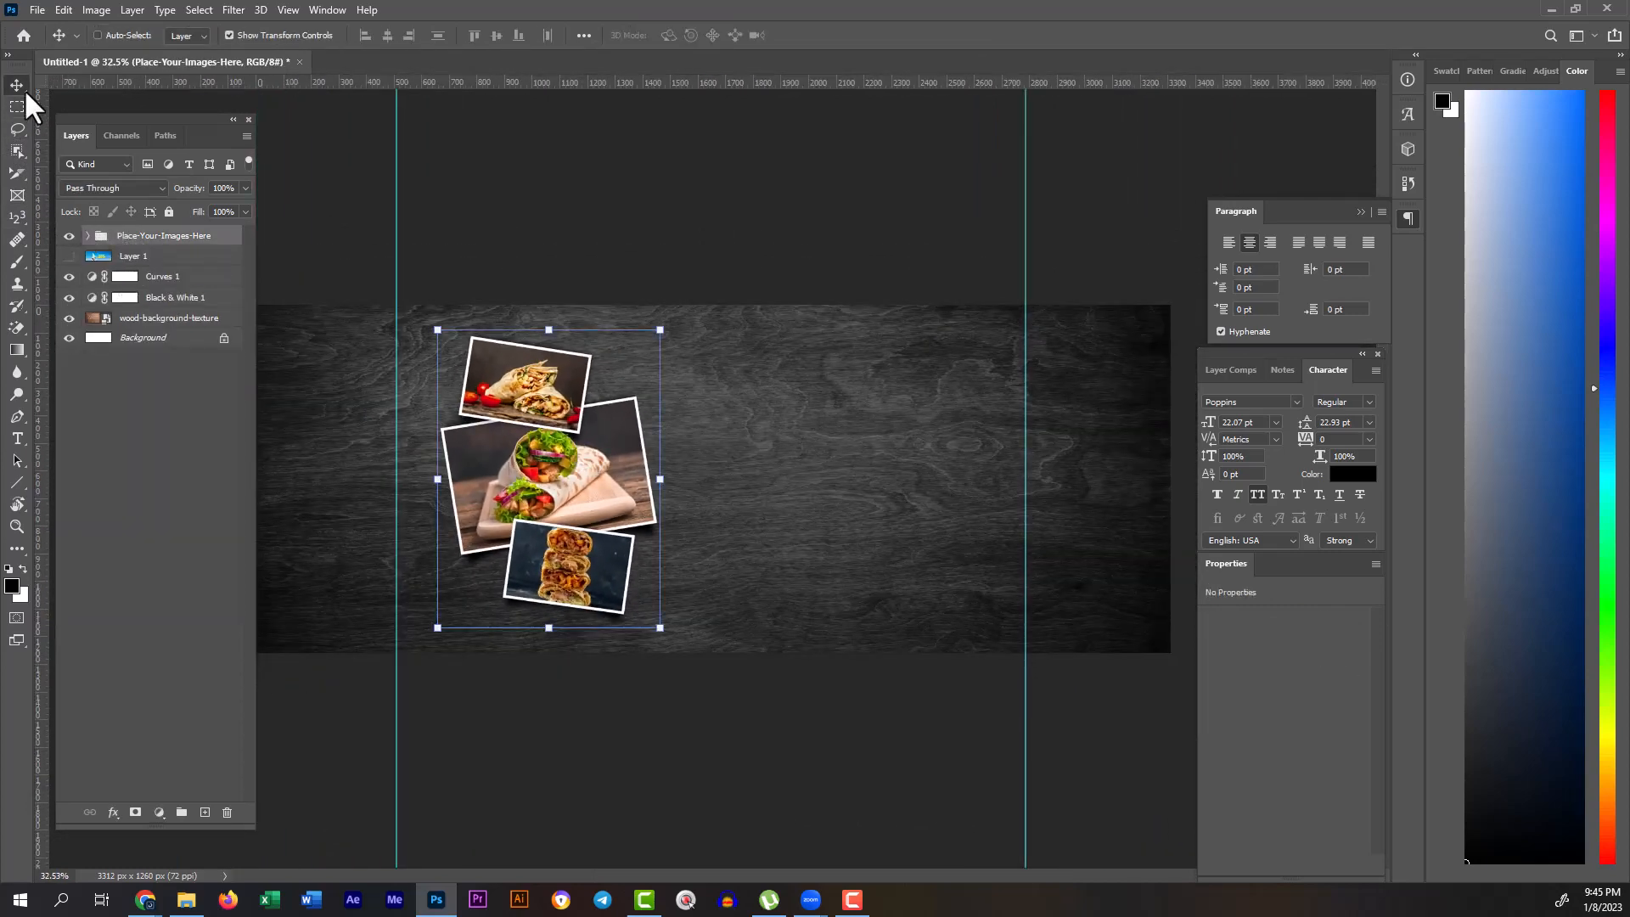
pyautogui.moveTo(497, 450); pyautogui.dragTo(538, 470)
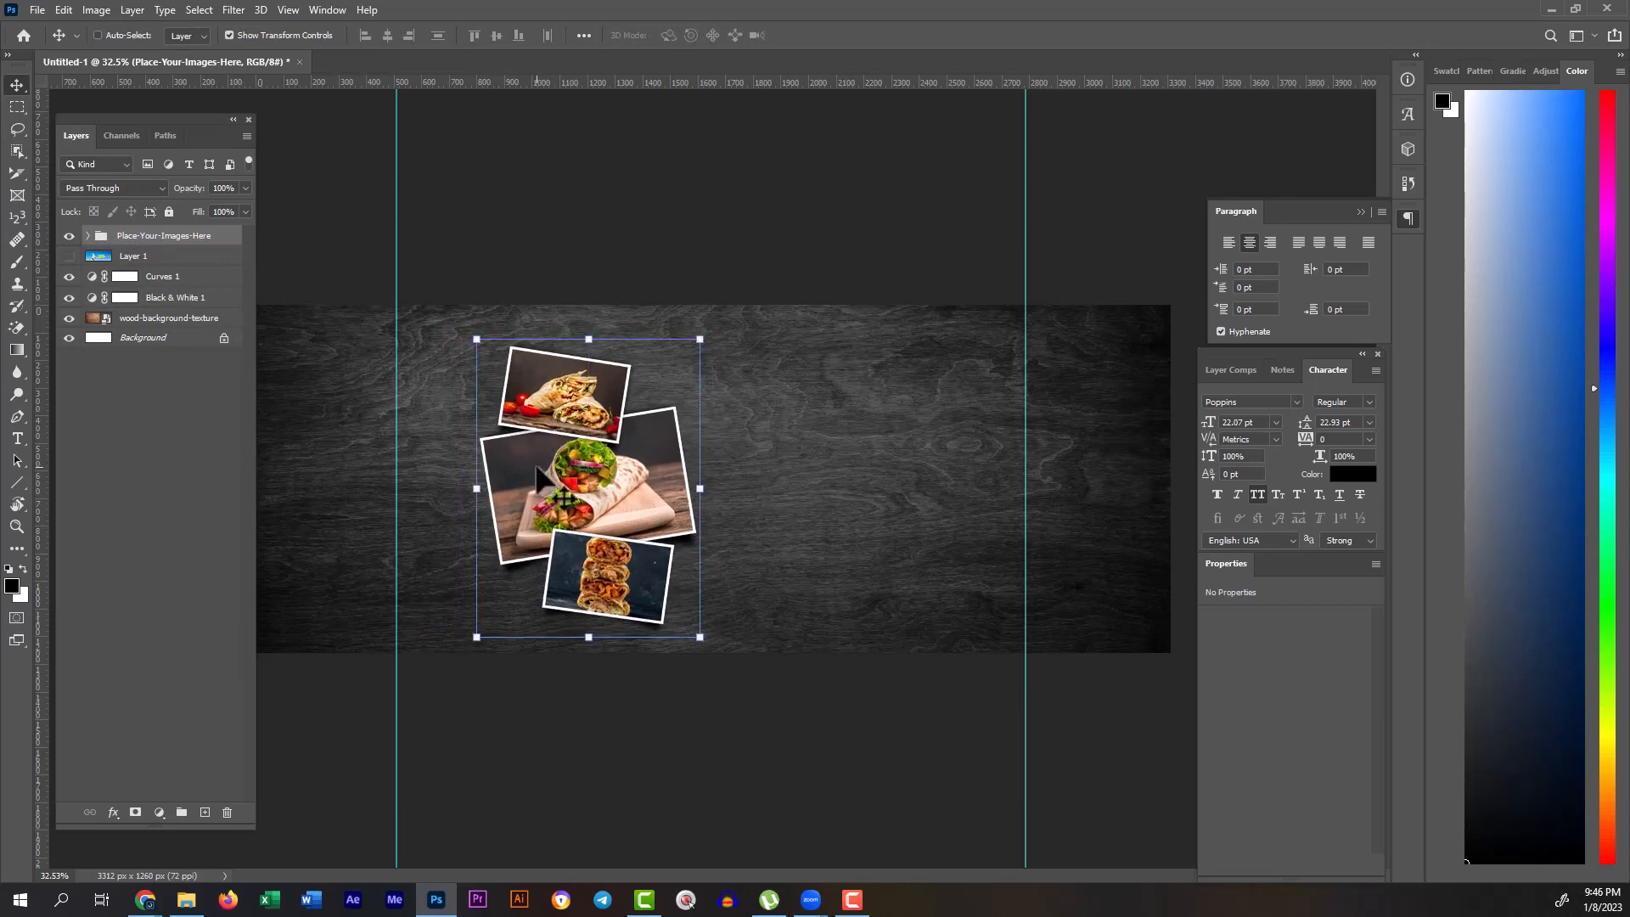
pyautogui.click(16, 110)
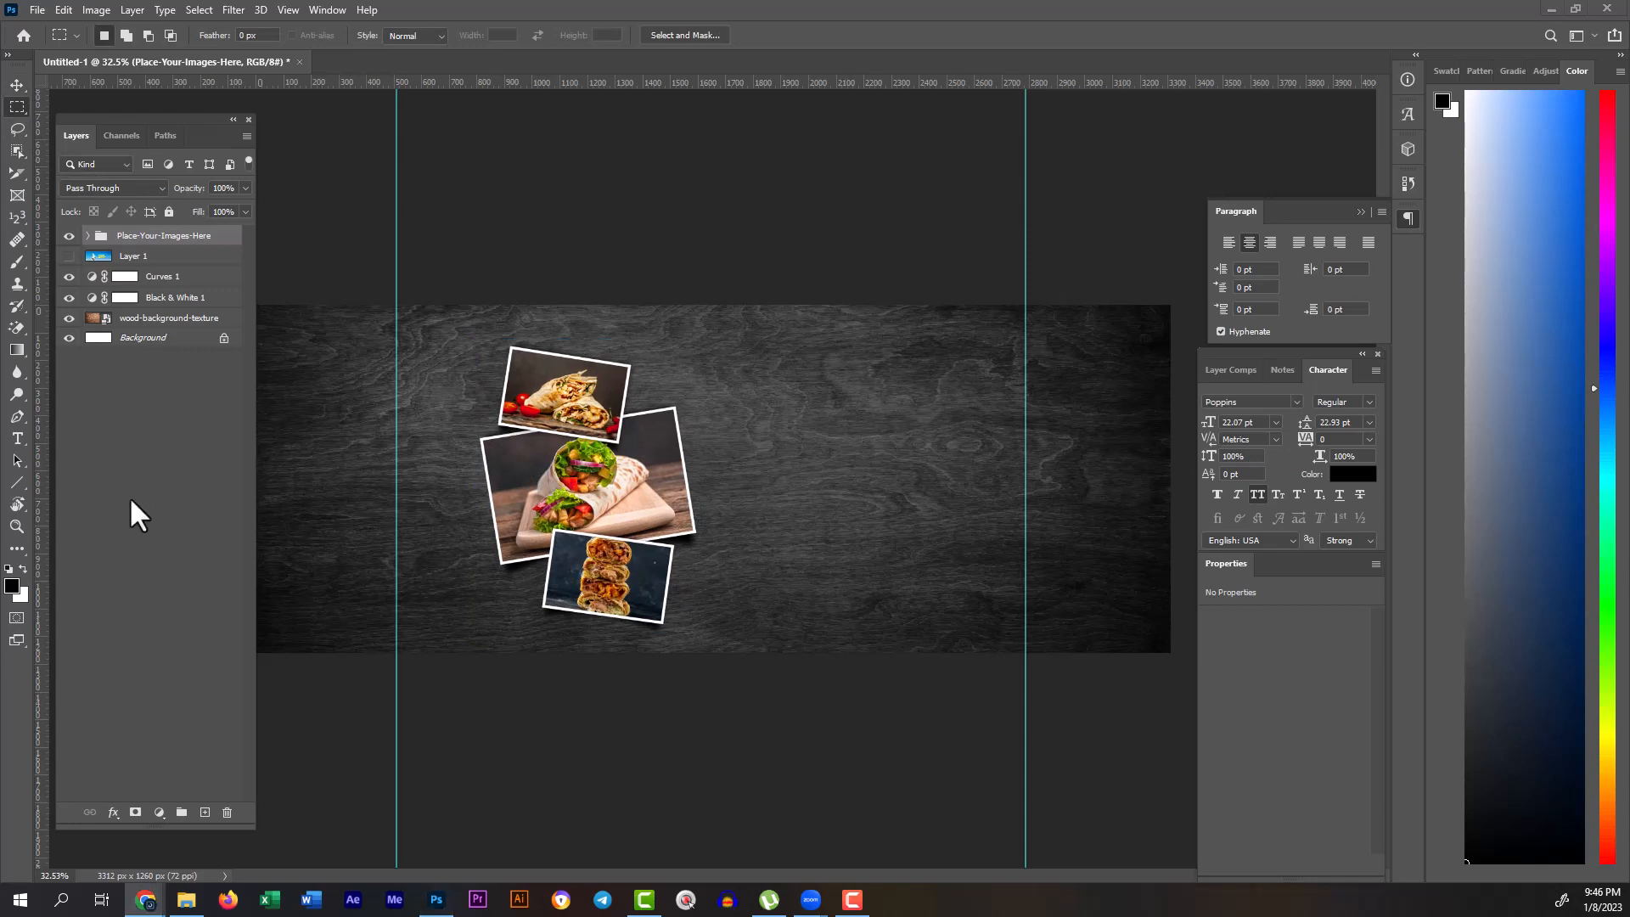
# Step: Add a text layer reading "SIGNATURE" on the empty wood area right of the photo frames
pyautogui.click(17, 438)
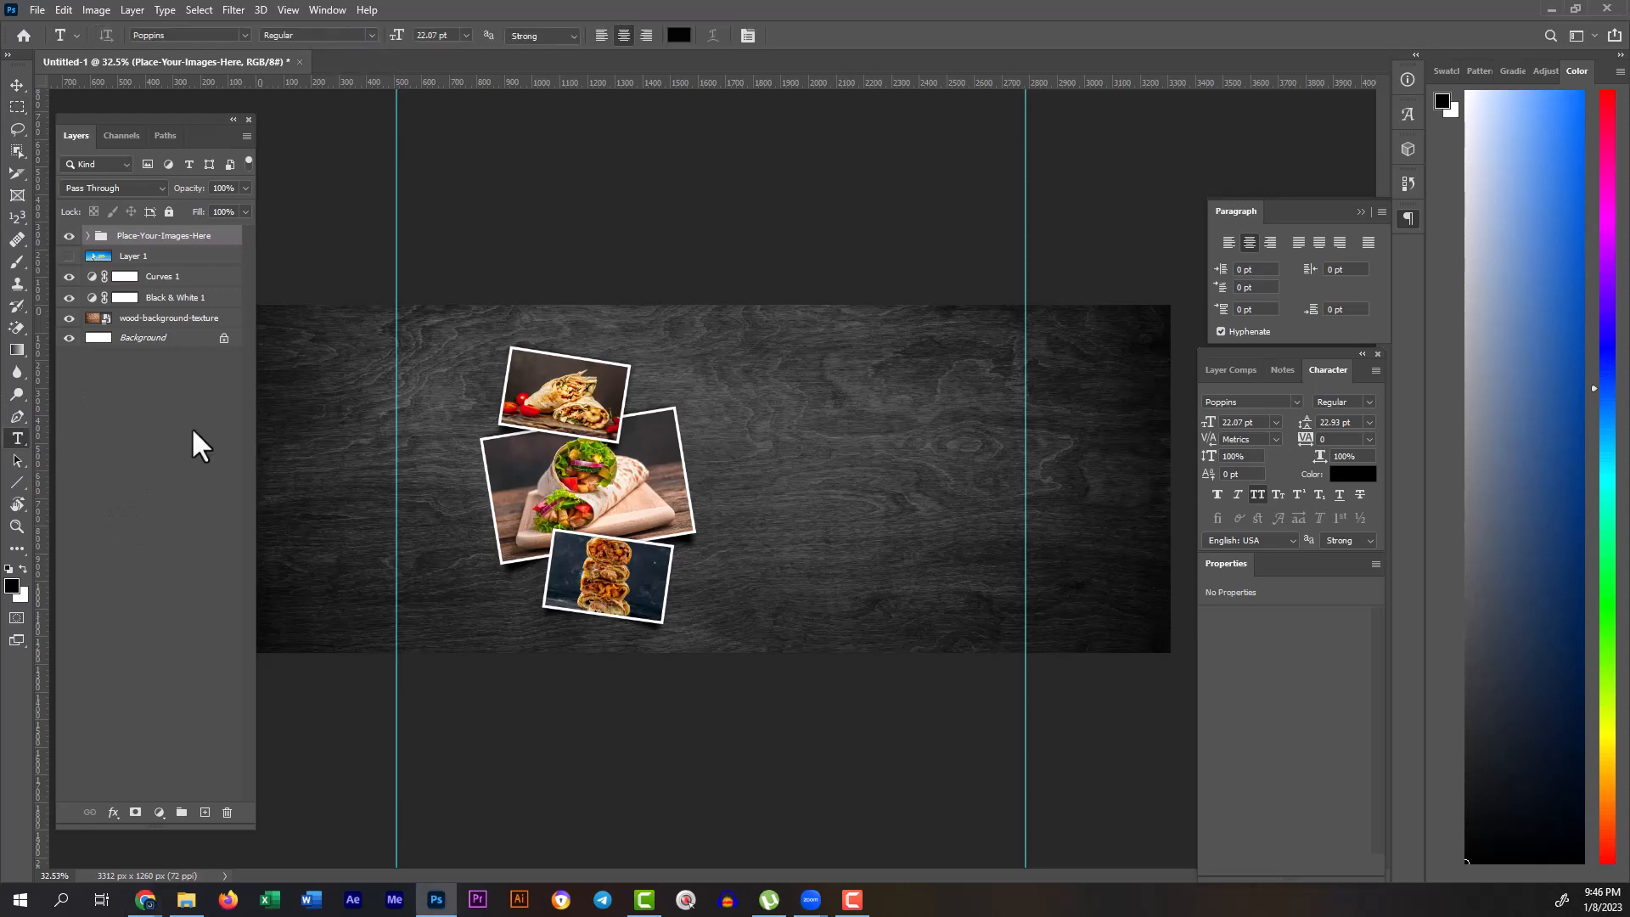
pyautogui.moveTo(870, 556); pyautogui.dragTo(917, 565)
pyautogui.moveTo(921, 544); pyautogui.dragTo(775, 472)
pyautogui.click(546, 436)
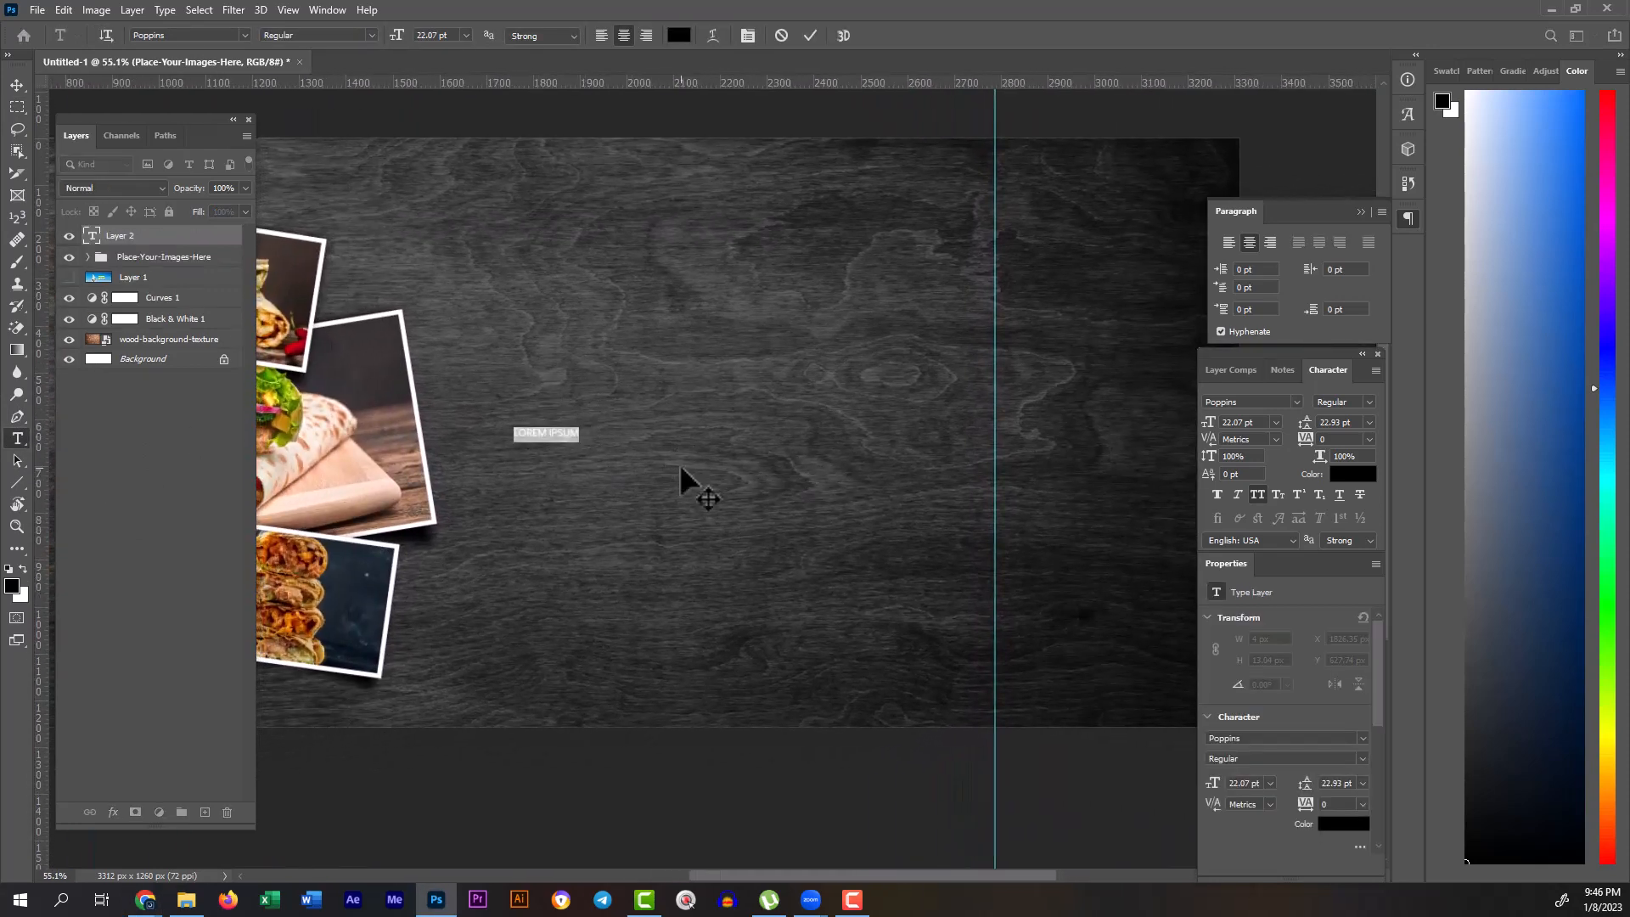
pyautogui.press('BackSpace')
pyautogui.write('SPENATURE')
pyautogui.hotkey('ctrl', 'a')
pyautogui.click(23, 88)
# Step: Scale the SIGNATURE text up to about 770% (170 pt) and position it beside the middle photo frame
pyautogui.hotkey('ctrl', 't')
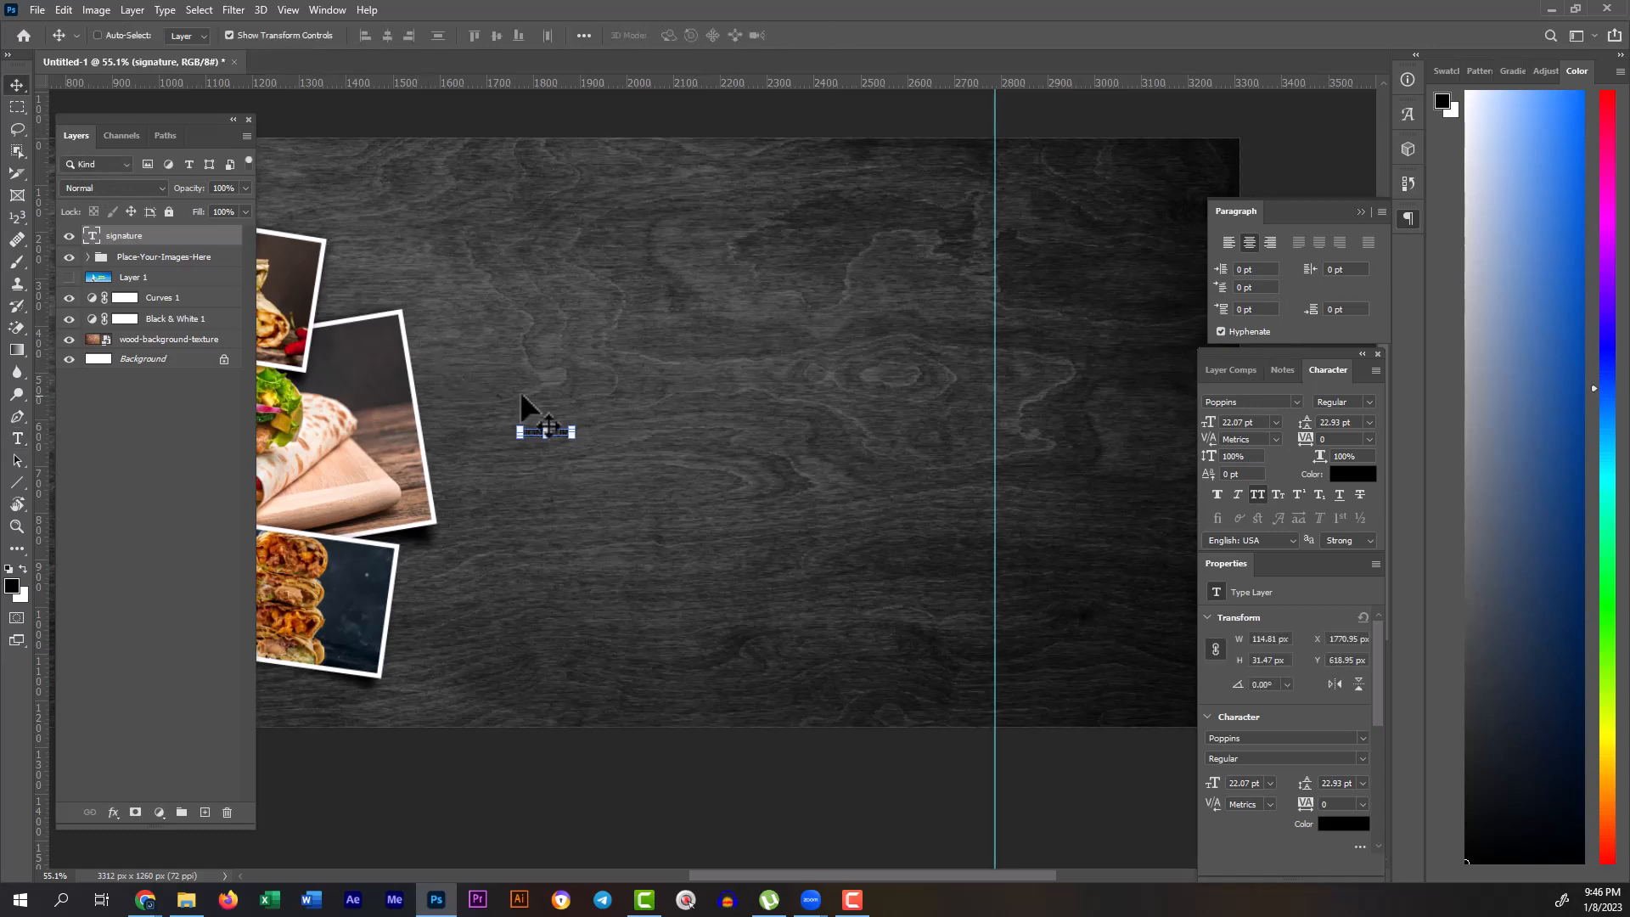
pyautogui.moveTo(573, 442)
pyautogui.mouseDown()
pyautogui.moveTo(985, 697)
pyautogui.moveTo(915, 650)
pyautogui.mouseUp()
pyautogui.moveTo(731, 544)
pyautogui.mouseDown()
pyautogui.moveTo(737, 496)
pyautogui.moveTo(733, 541)
pyautogui.mouseUp()
pyautogui.moveTo(823, 469); pyautogui.dragTo(769, 427)
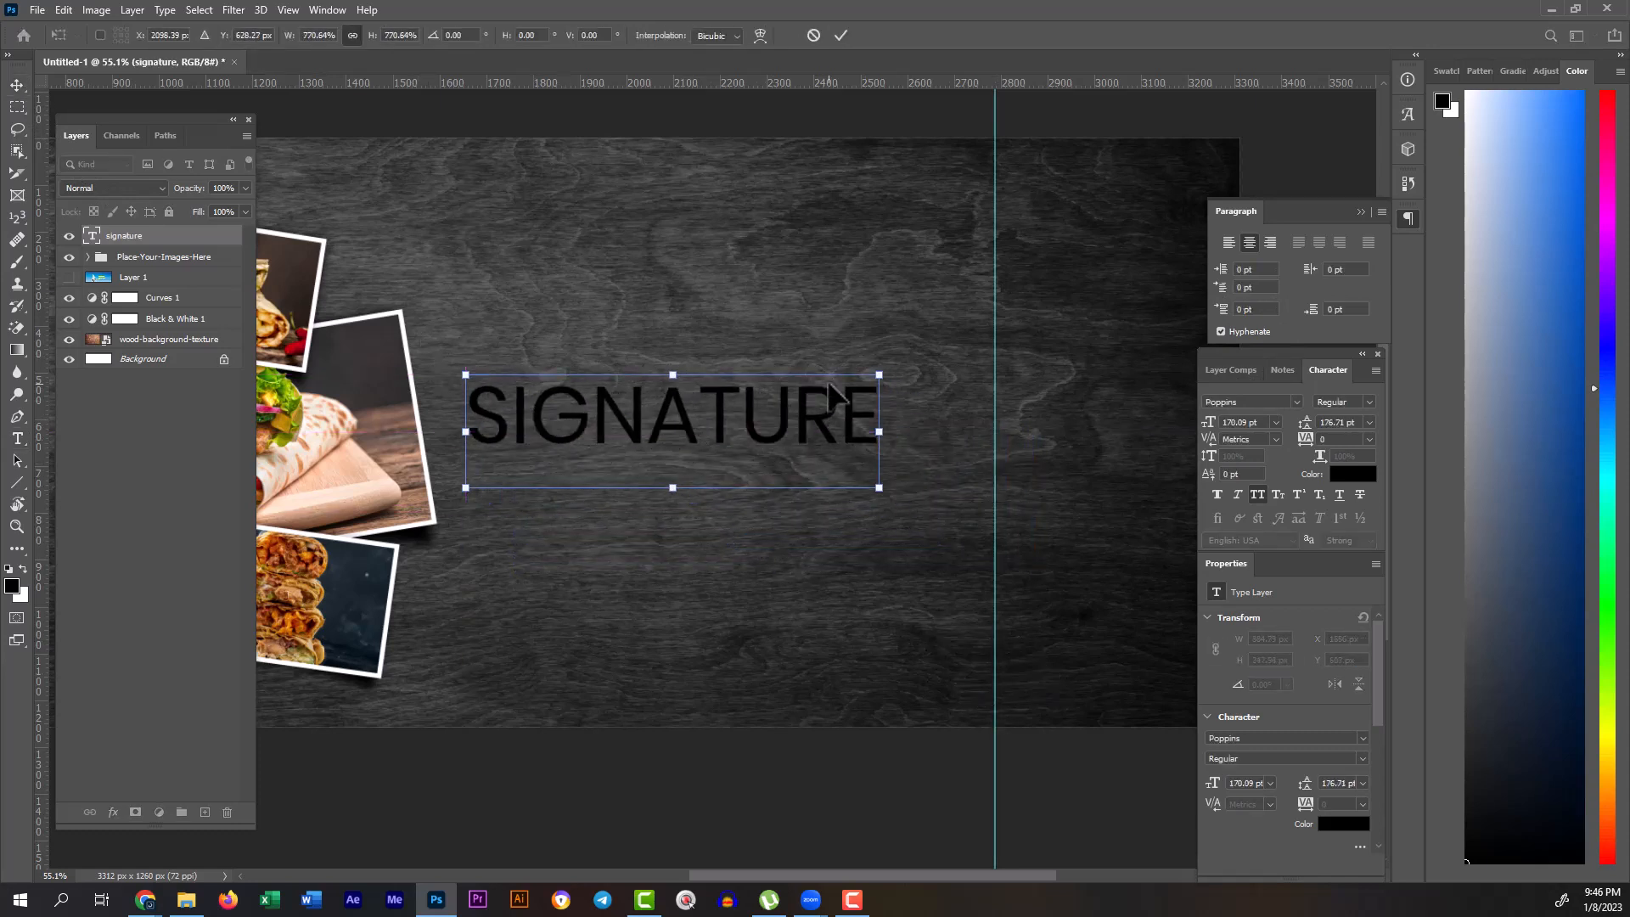
pyautogui.press('Return')
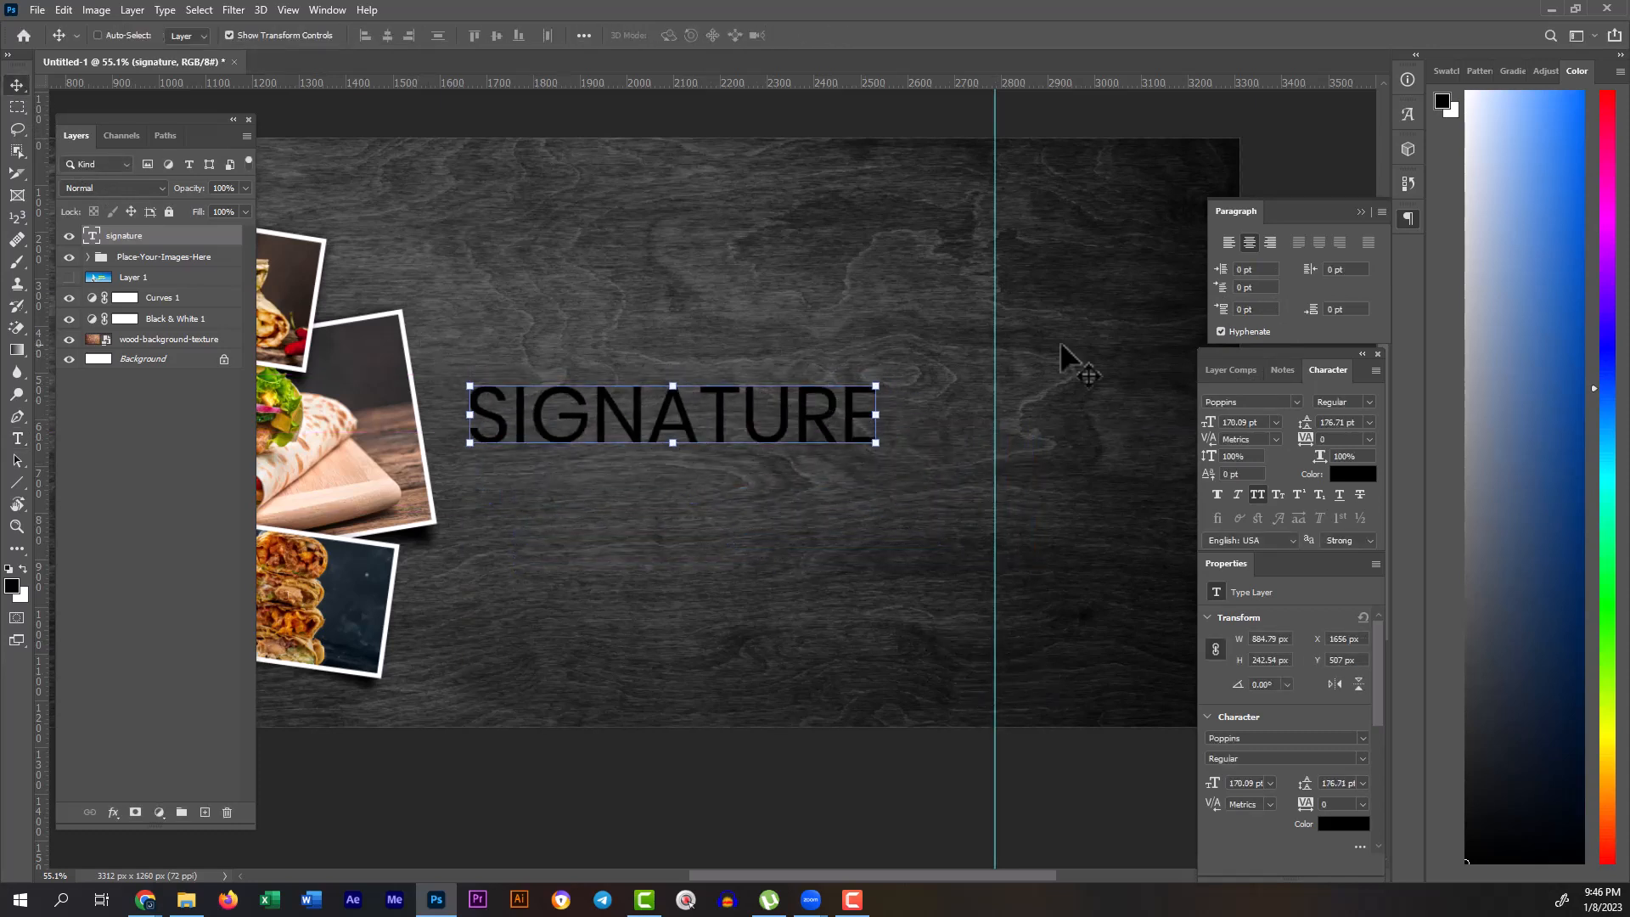
# Step: Change the signature text's font to Alexandroupoli and turn off All Caps
pyautogui.click(1296, 401)
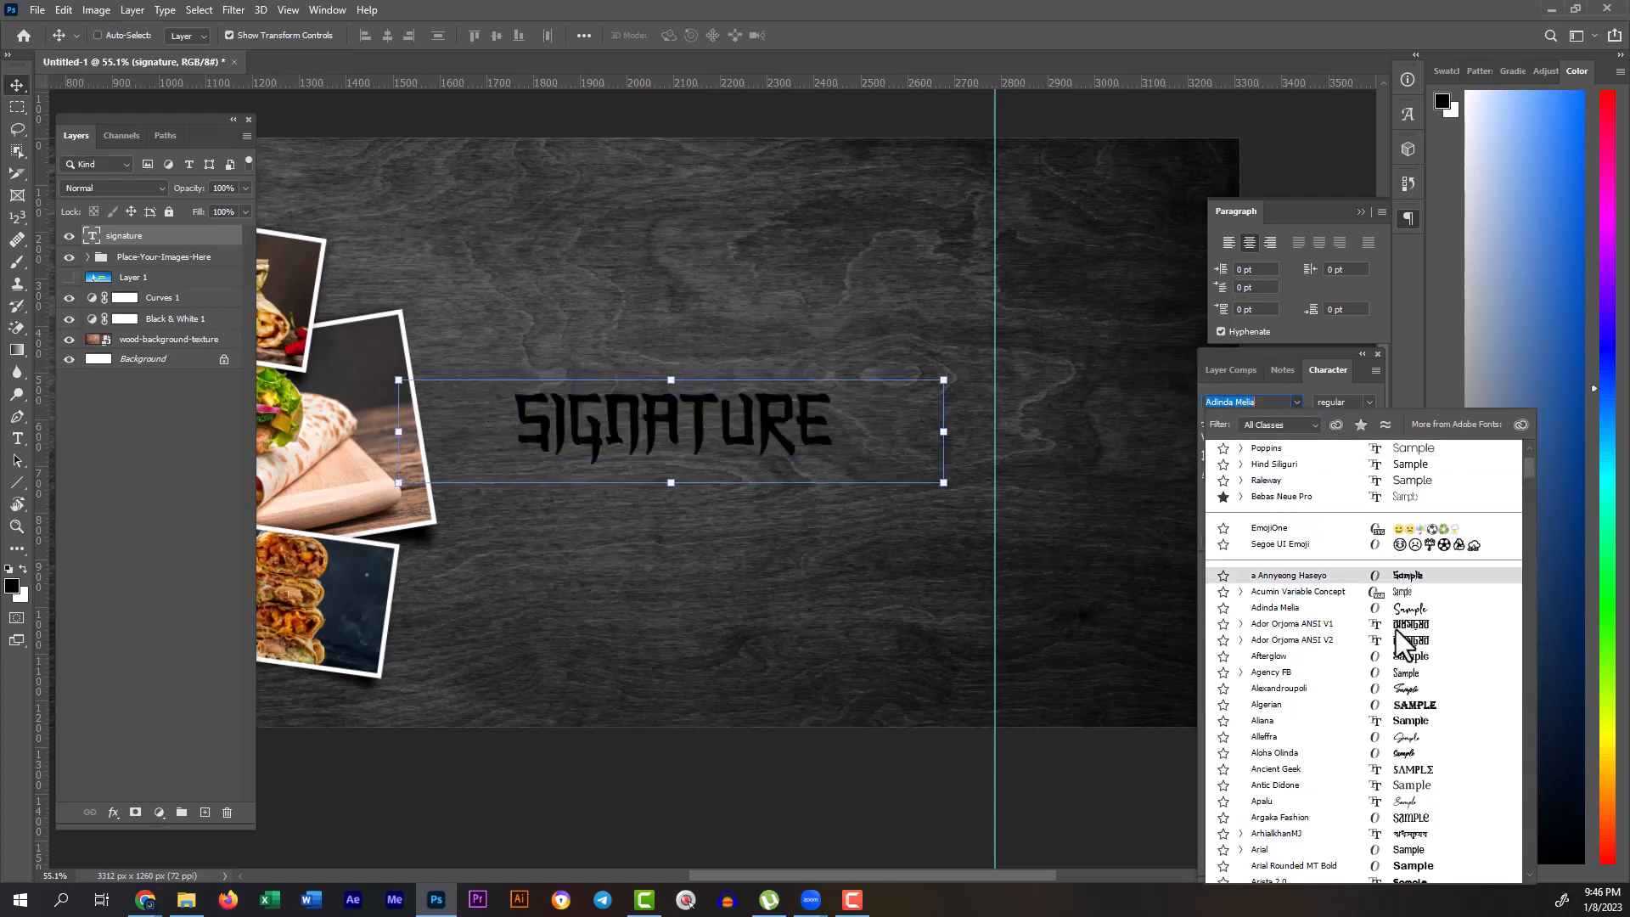
pyautogui.click(1398, 690)
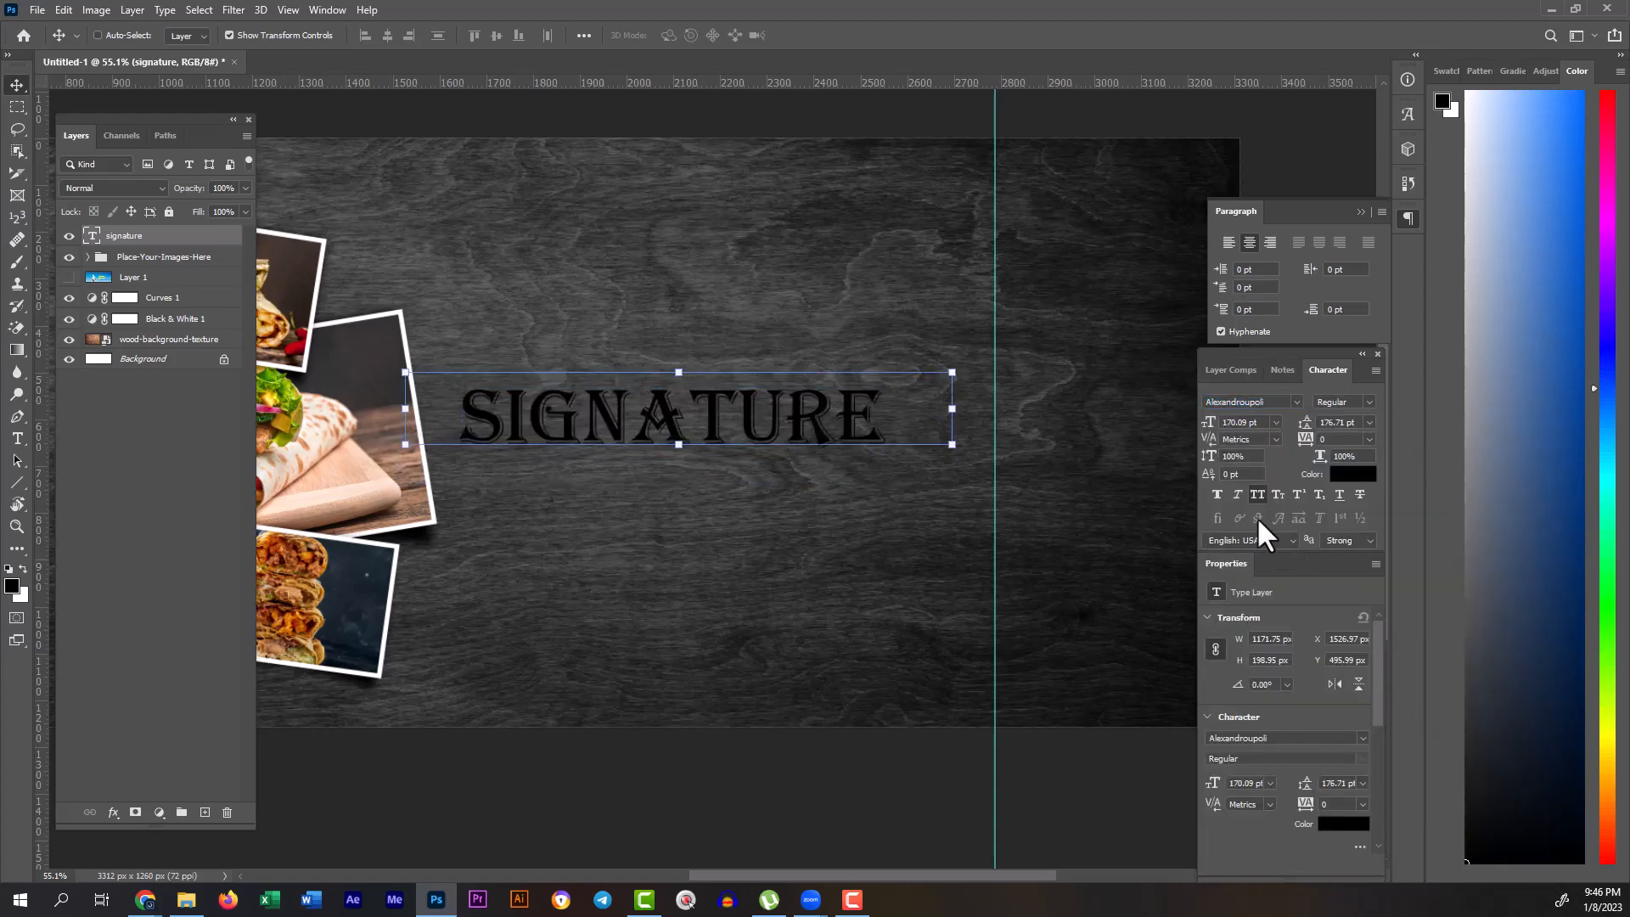
pyautogui.click(1255, 493)
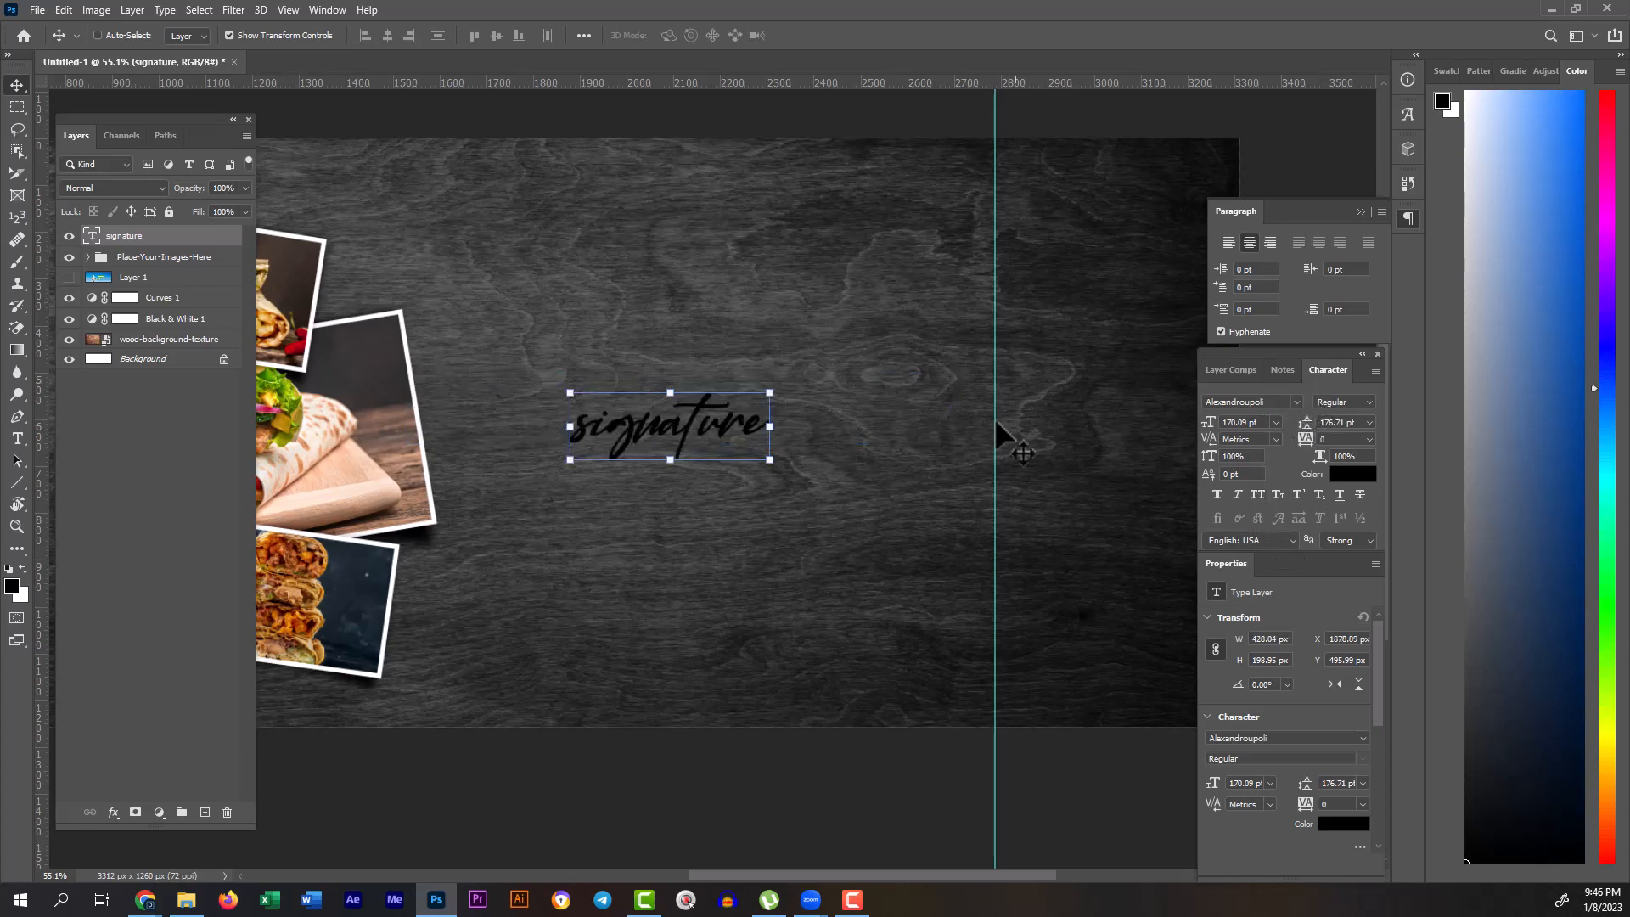
# Step: Capitalize the first letter of the script text so it reads "Signature"
pyautogui.click(15, 438)
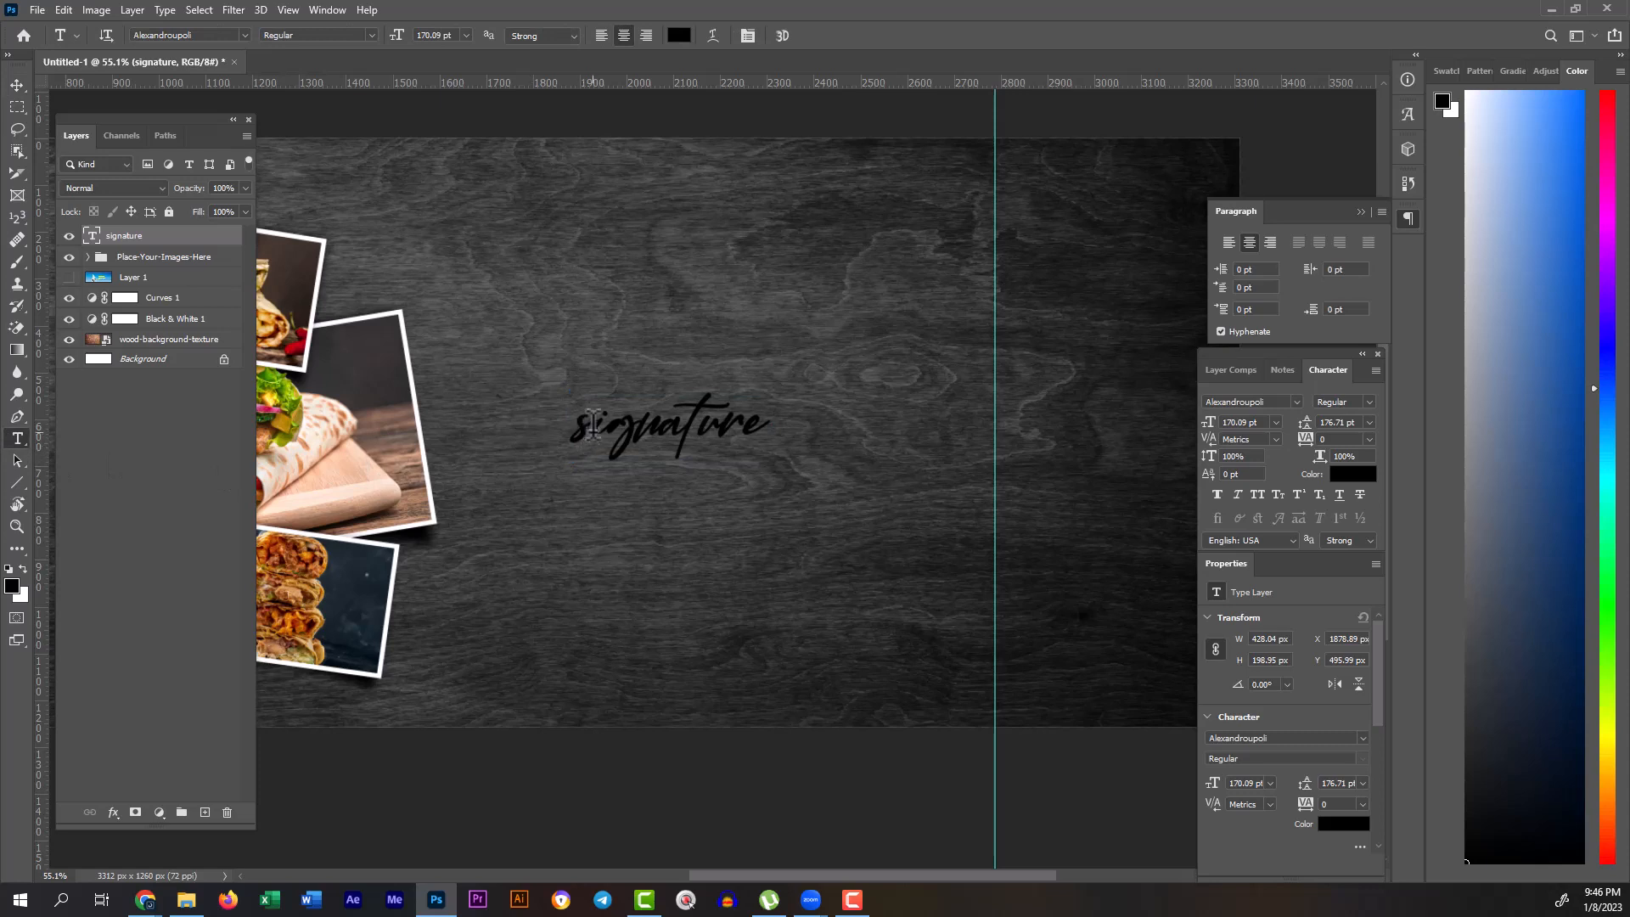
pyautogui.moveTo(595, 428); pyautogui.dragTo(349, 433)
pyautogui.write('S')
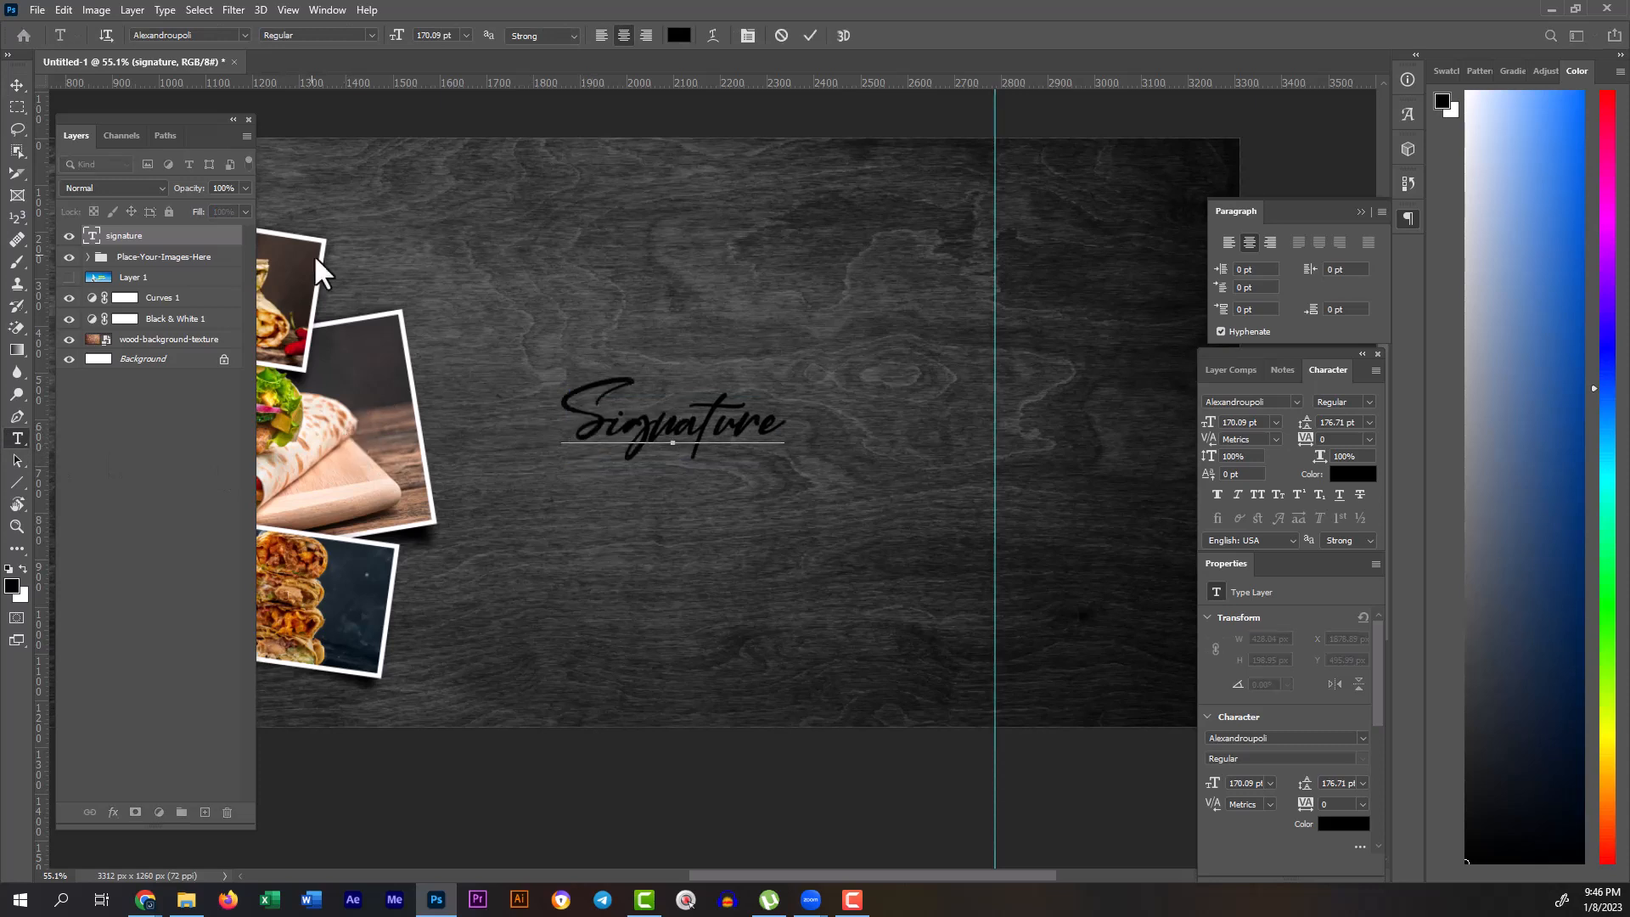
pyautogui.click(16, 84)
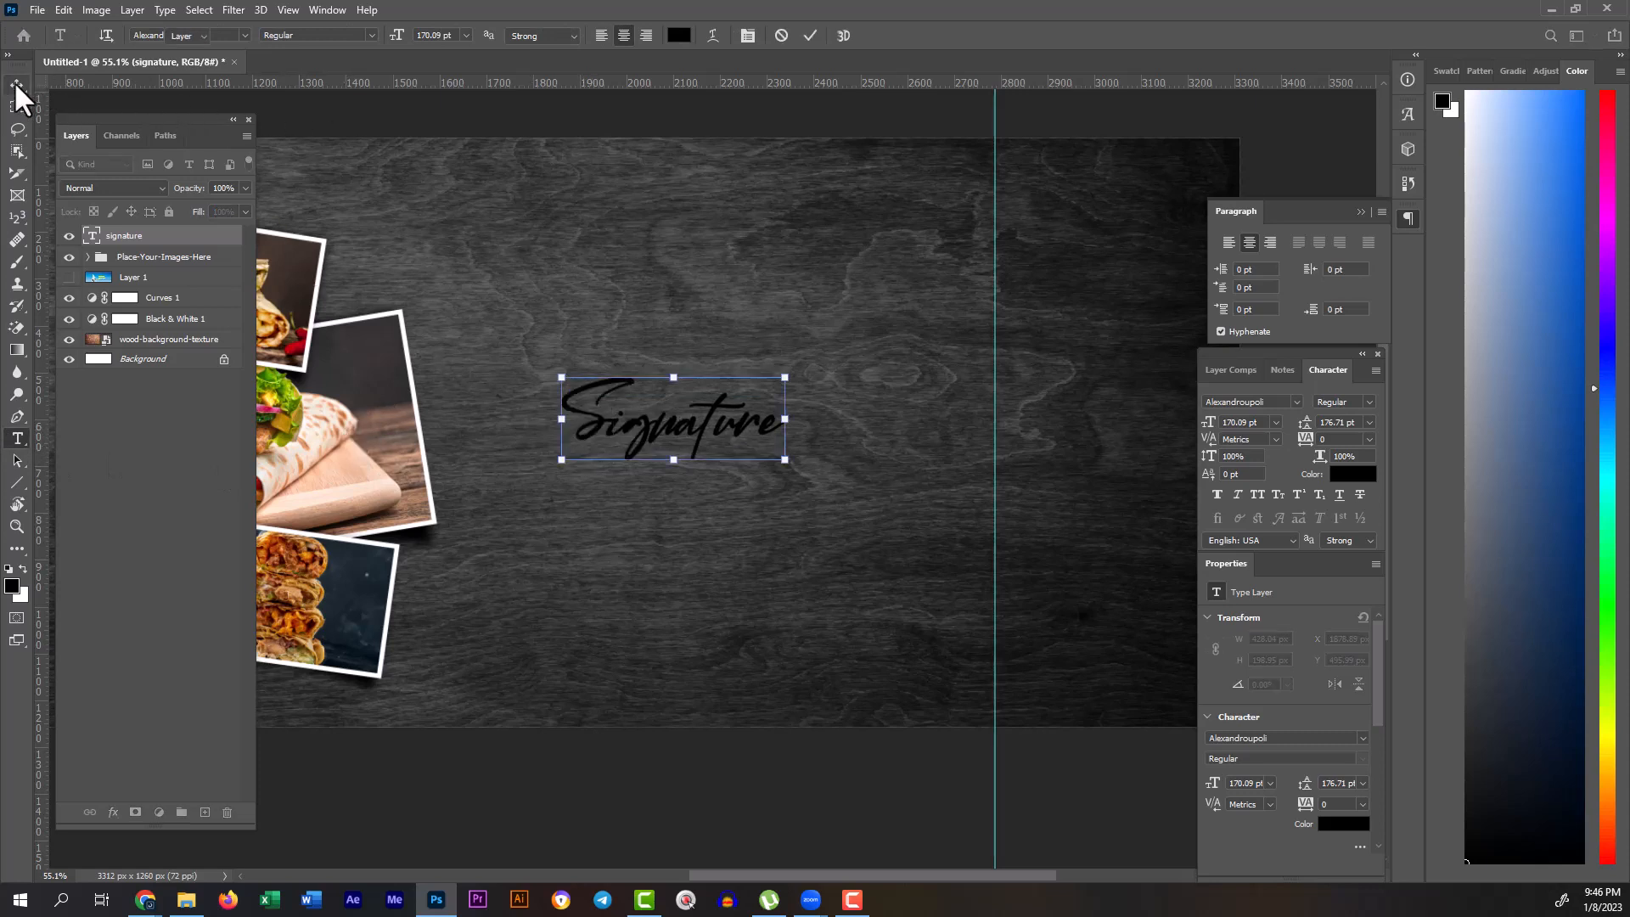
# Step: Set the Signature text's color to white, ffffff
pyautogui.click(1352, 474)
pyautogui.write('ffffff')
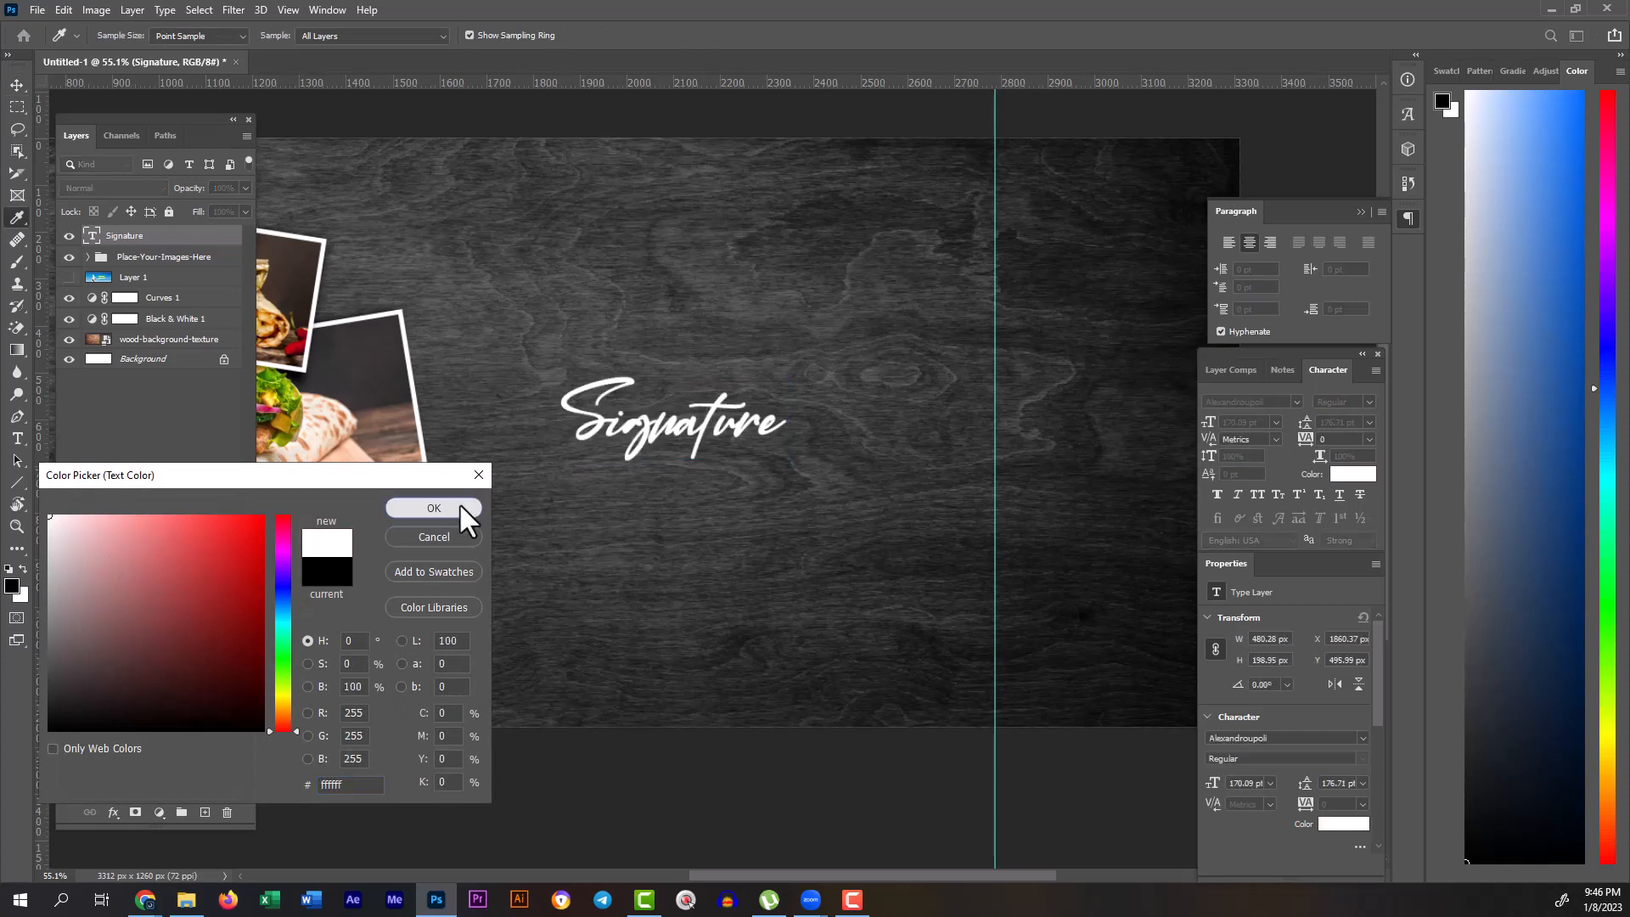
pyautogui.click(434, 508)
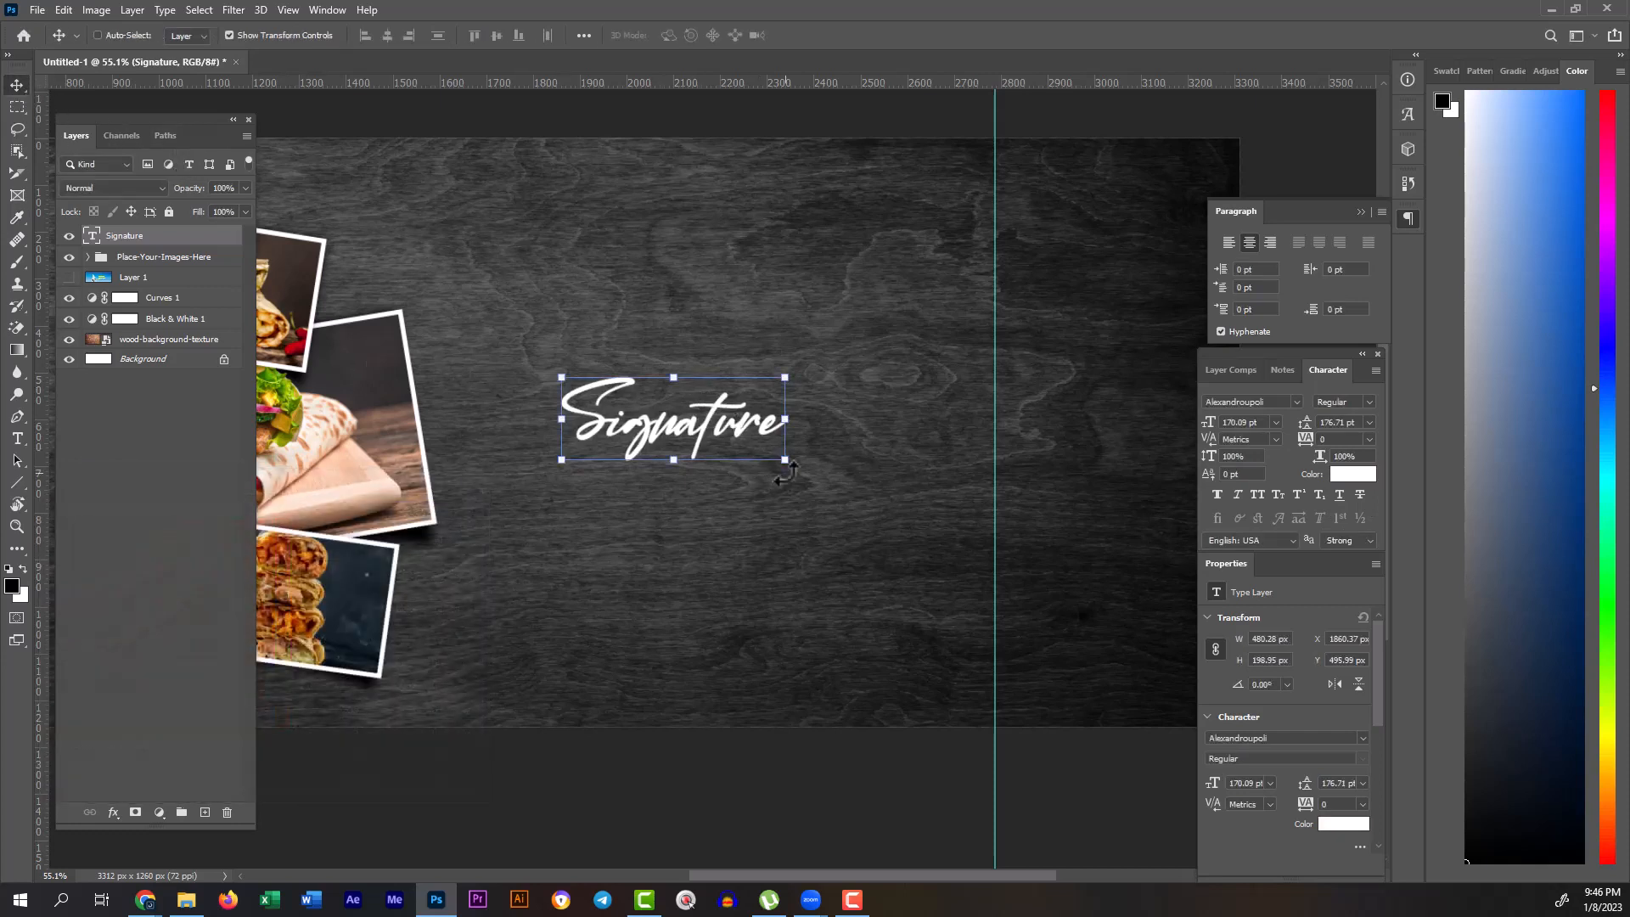
# Step: Enlarge the Signature text to about 717 × 297 px (254 pt) and move it slightly up beside the photo frames
pyautogui.moveTo(788, 459); pyautogui.dragTo(943, 507)
pyautogui.moveTo(848, 478)
pyautogui.mouseDown()
pyautogui.moveTo(766, 425)
pyautogui.moveTo(795, 425)
pyautogui.mouseUp()
pyautogui.moveTo(712, 316); pyautogui.dragTo(700, 341)
pyautogui.moveTo(744, 393); pyautogui.dragTo(735, 382)
pyautogui.press('Return')
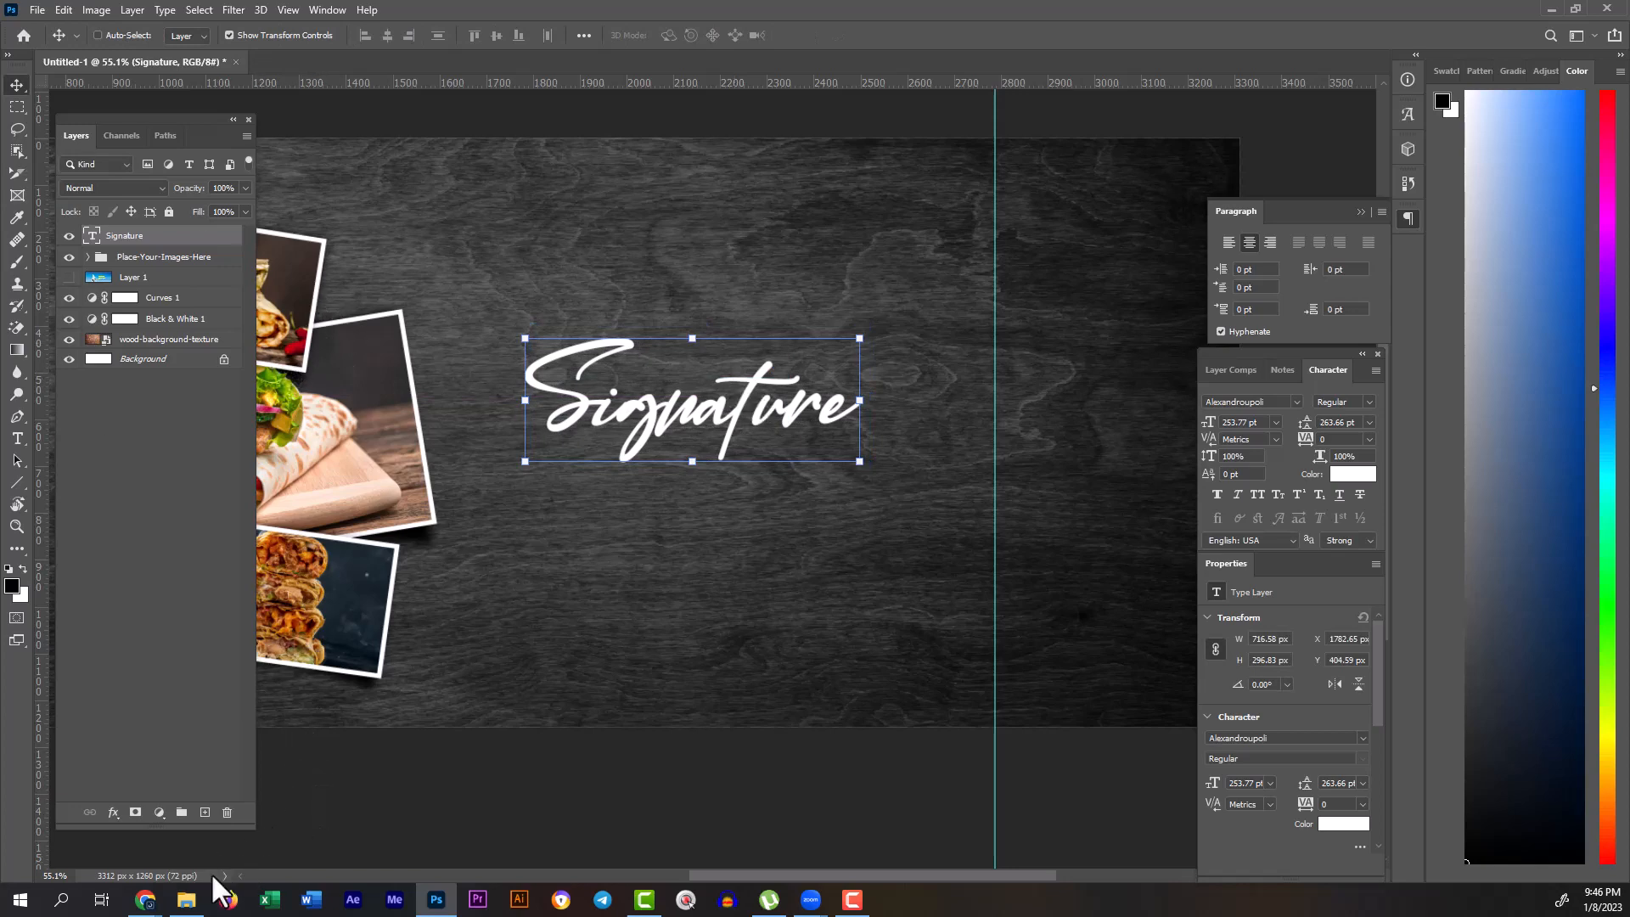
# Step: Switch to Chrome, copy the word "shawarma" from the Google search box, and return to Photoshop
pyautogui.moveTo(146, 901)
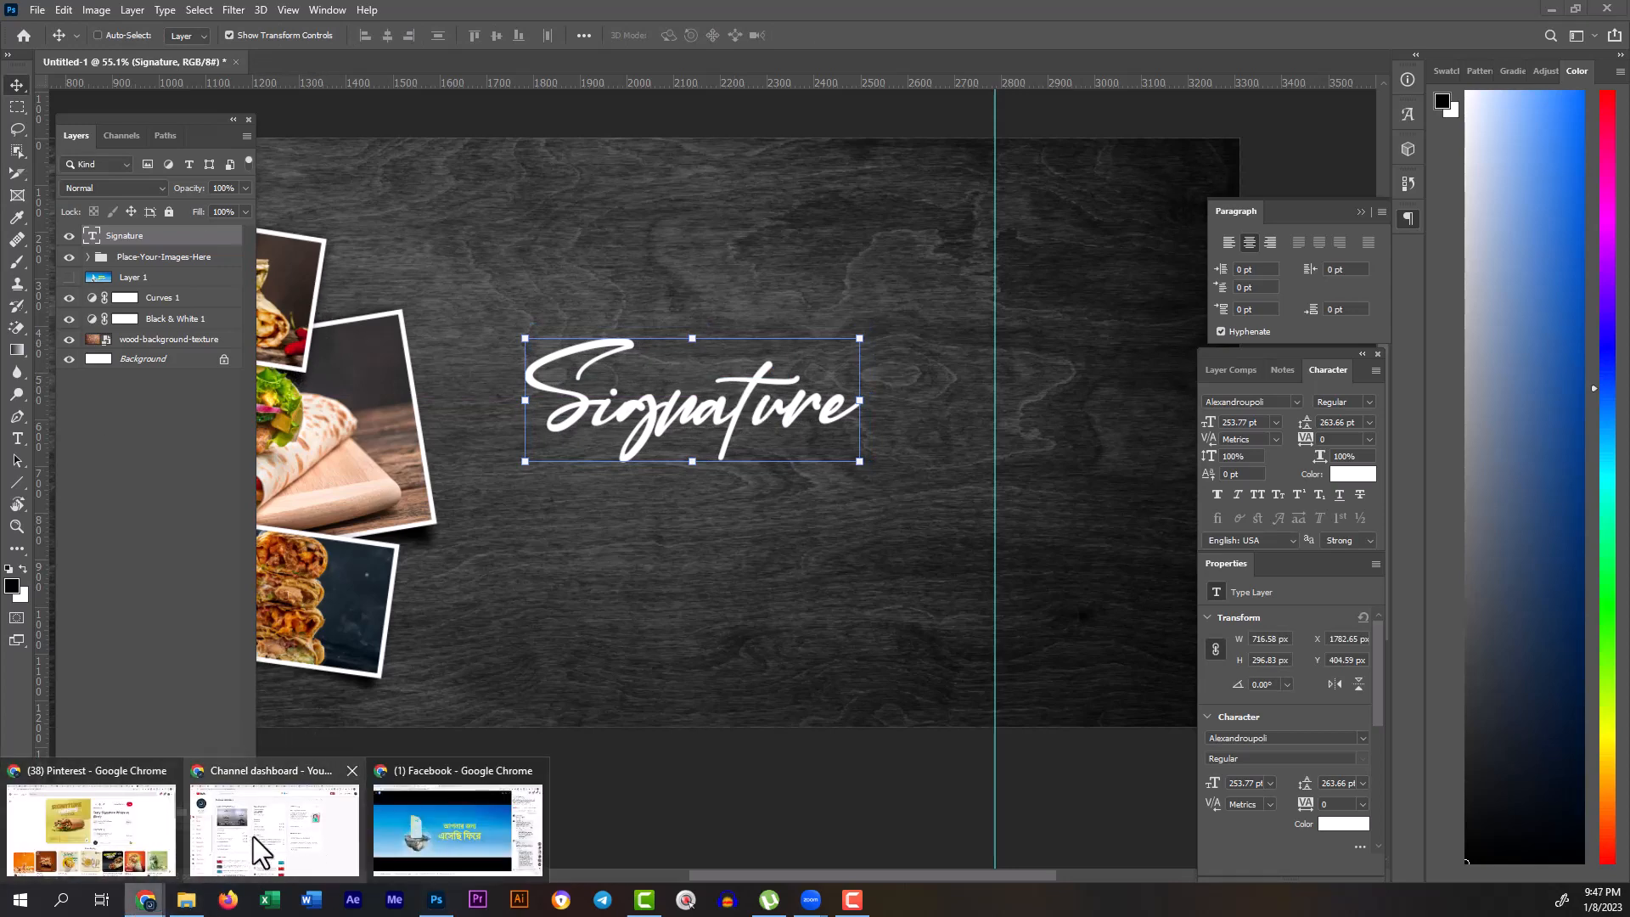
pyautogui.click(467, 841)
pyautogui.click(374, 14)
pyautogui.doubleClick(240, 101)
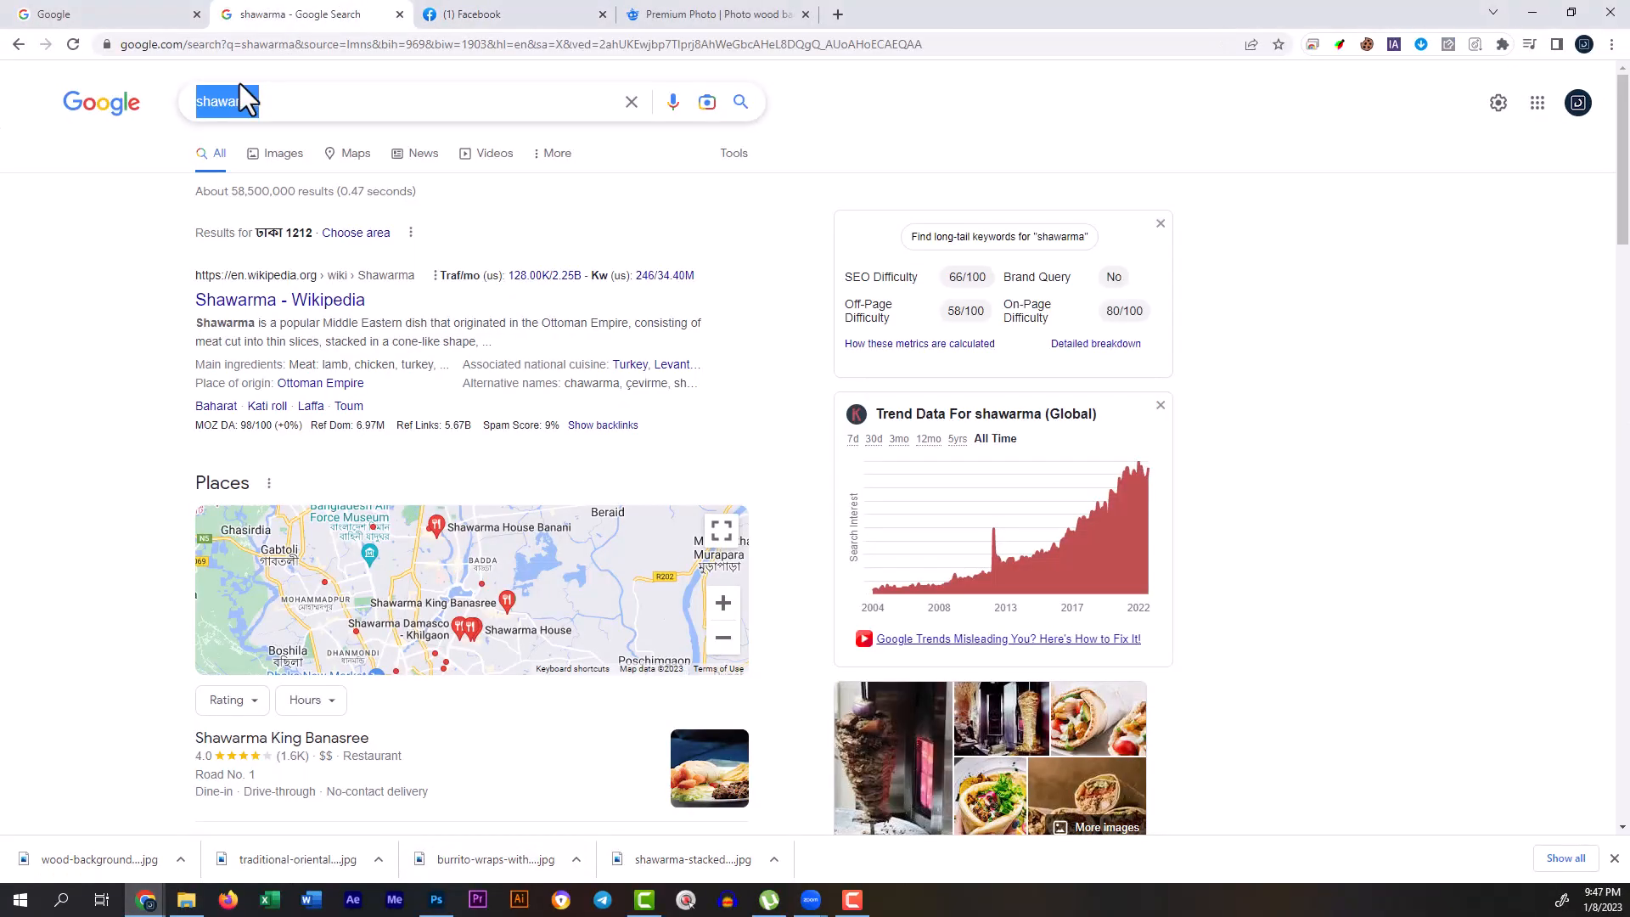
pyautogui.rightClick(235, 101)
pyautogui.click(255, 172)
pyautogui.click(437, 898)
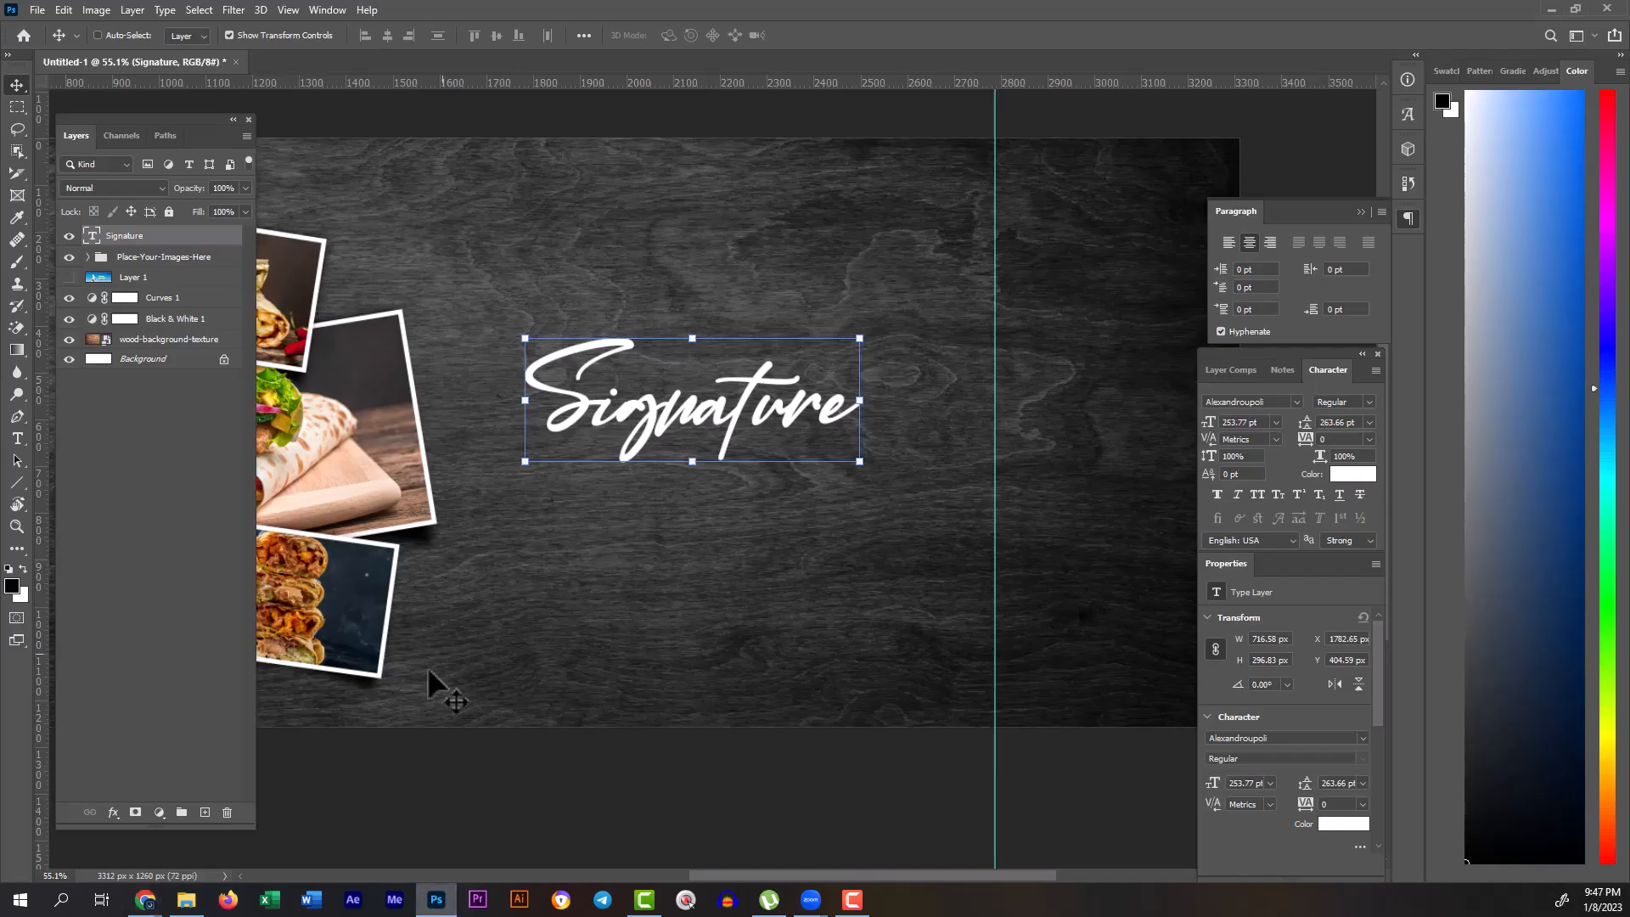
# Step: Paste "shawarma" as a new text layer, enlarge it to about 486 × 199 px (170 pt) and place it beneath Signature
pyautogui.click(17, 438)
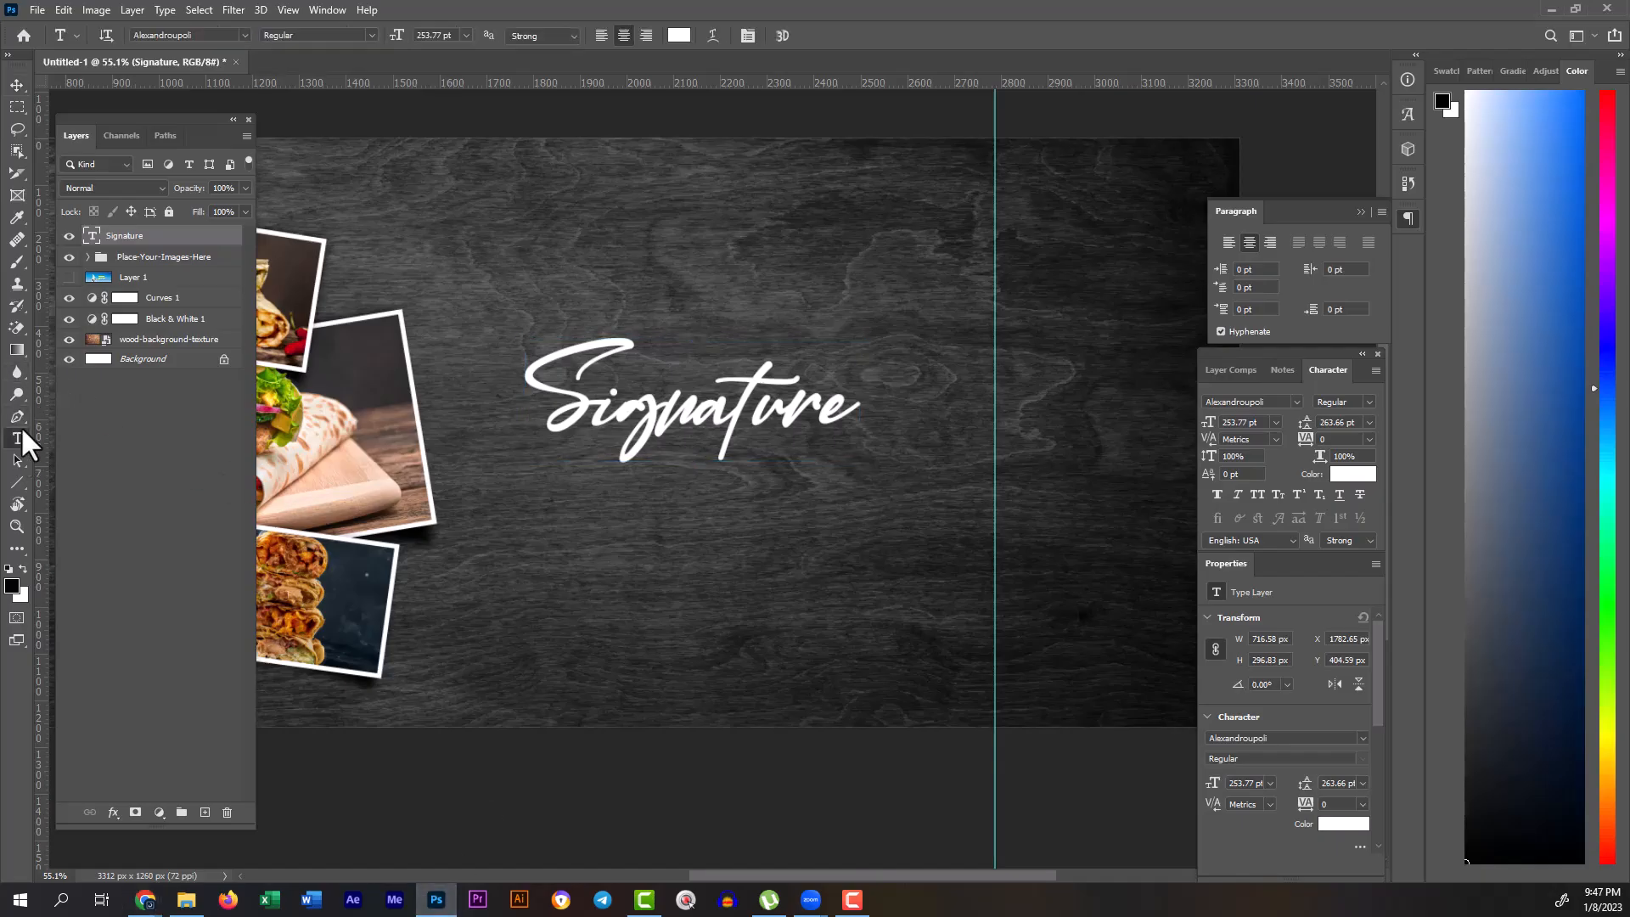
pyautogui.click(619, 573)
pyautogui.hotkey('ctrl', 'v')
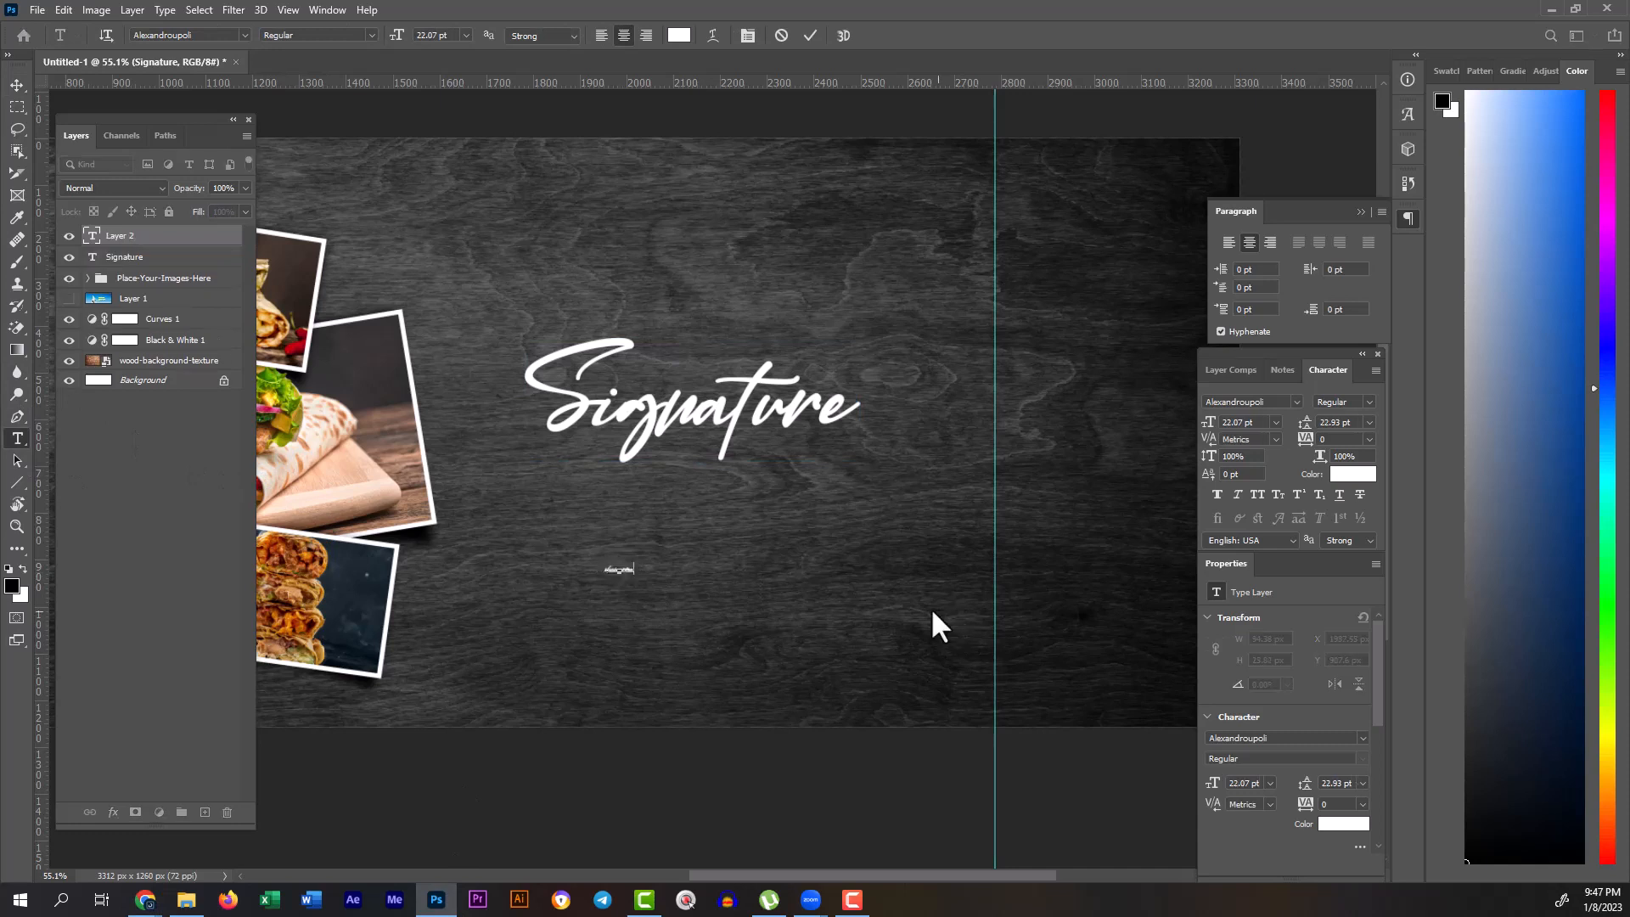
pyautogui.click(17, 84)
pyautogui.moveTo(637, 575)
pyautogui.mouseDown()
pyautogui.moveTo(727, 637)
pyautogui.moveTo(829, 665)
pyautogui.mouseUp()
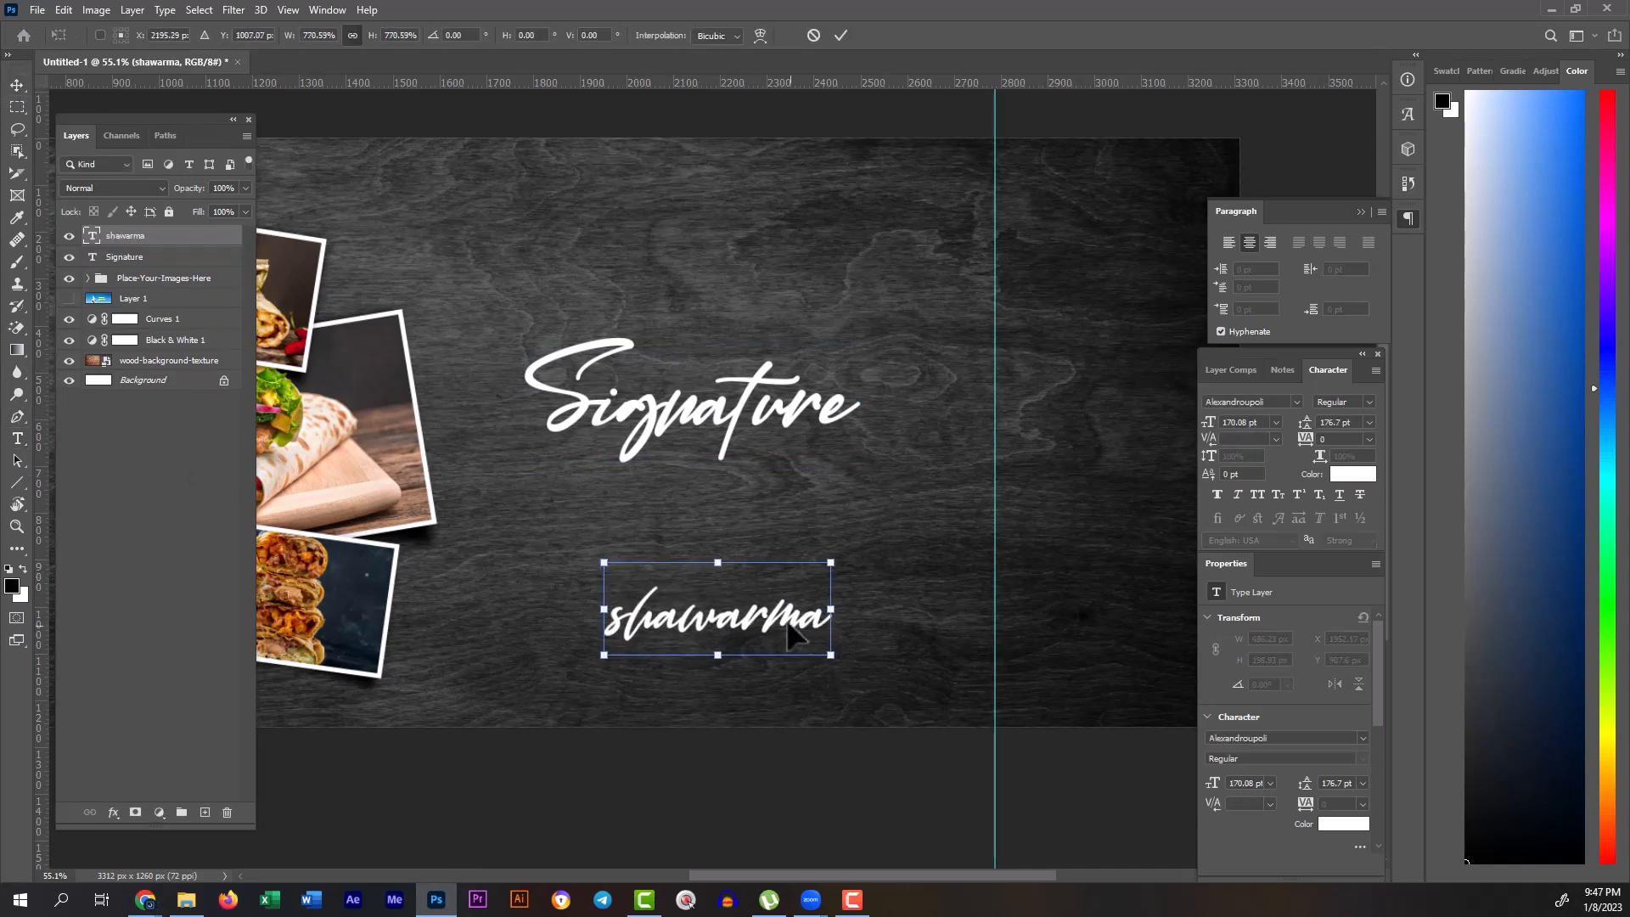
pyautogui.moveTo(721, 616); pyautogui.dragTo(668, 493)
pyautogui.press('Return')
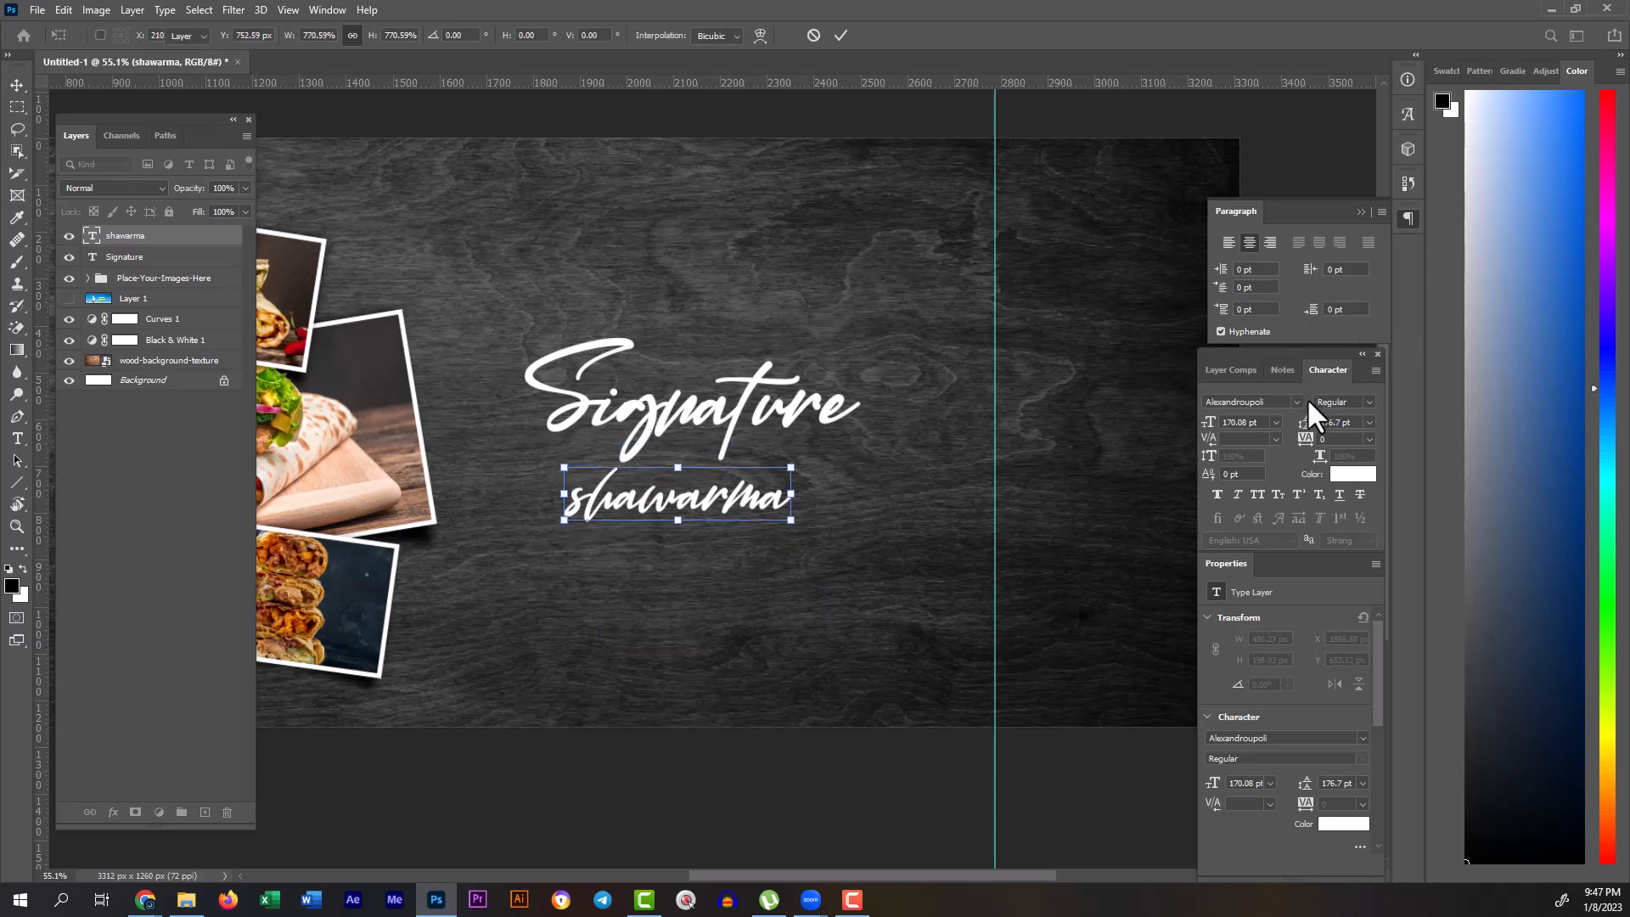
# Step: Change the shawarma text to the favorite font named Regular with All Caps, and move it slightly down below Signature
pyautogui.click(1297, 402)
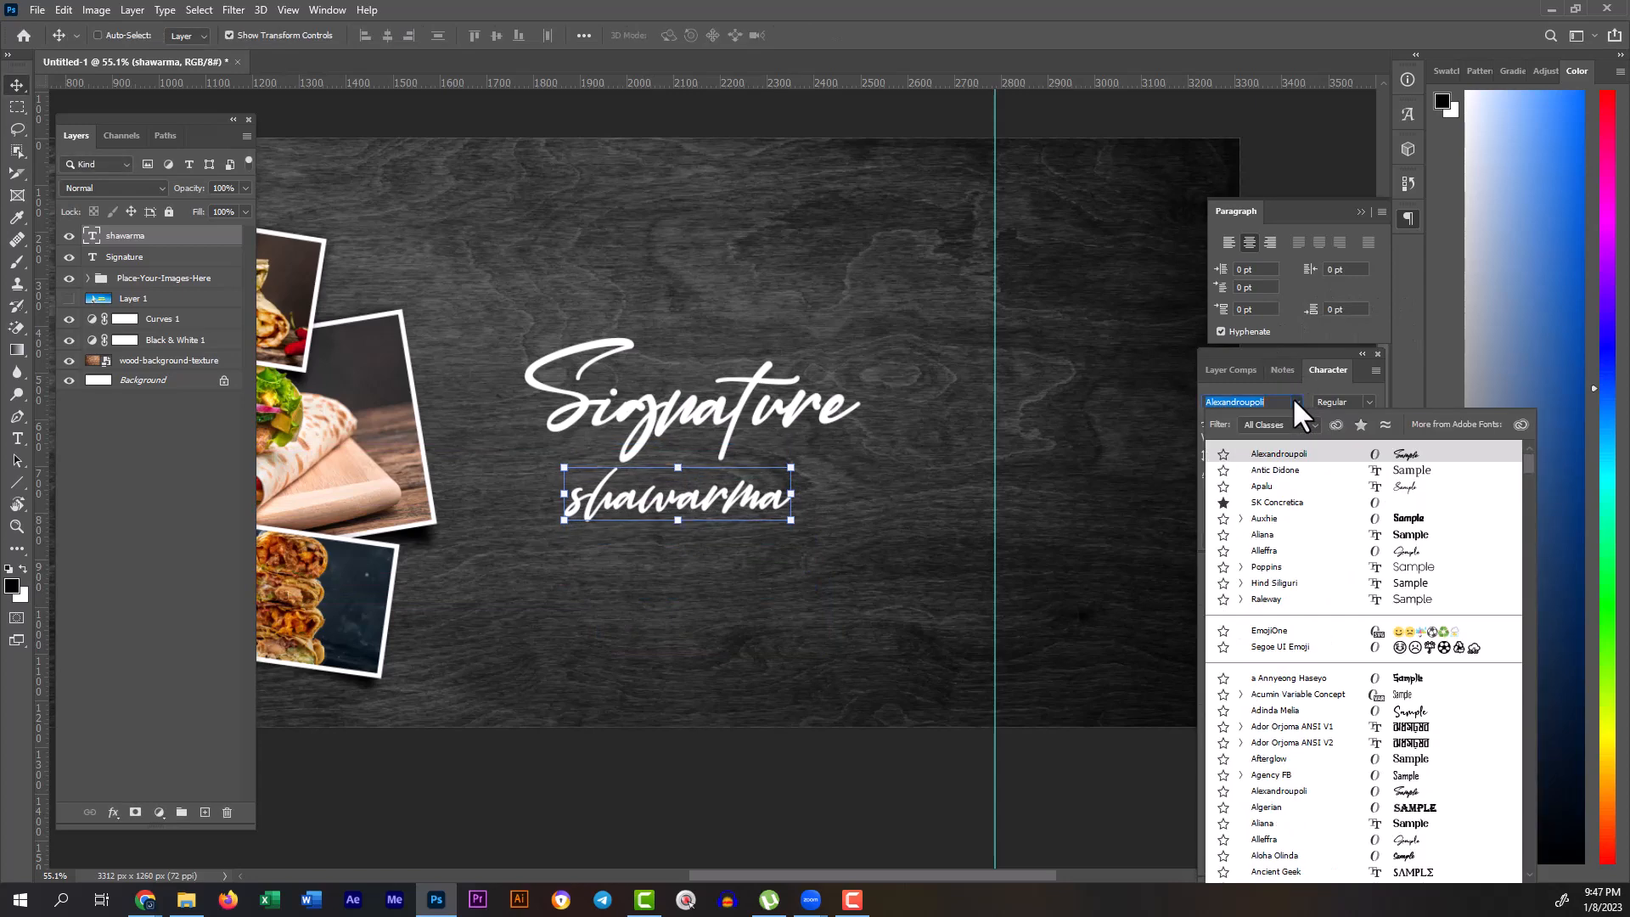
pyautogui.click(1359, 425)
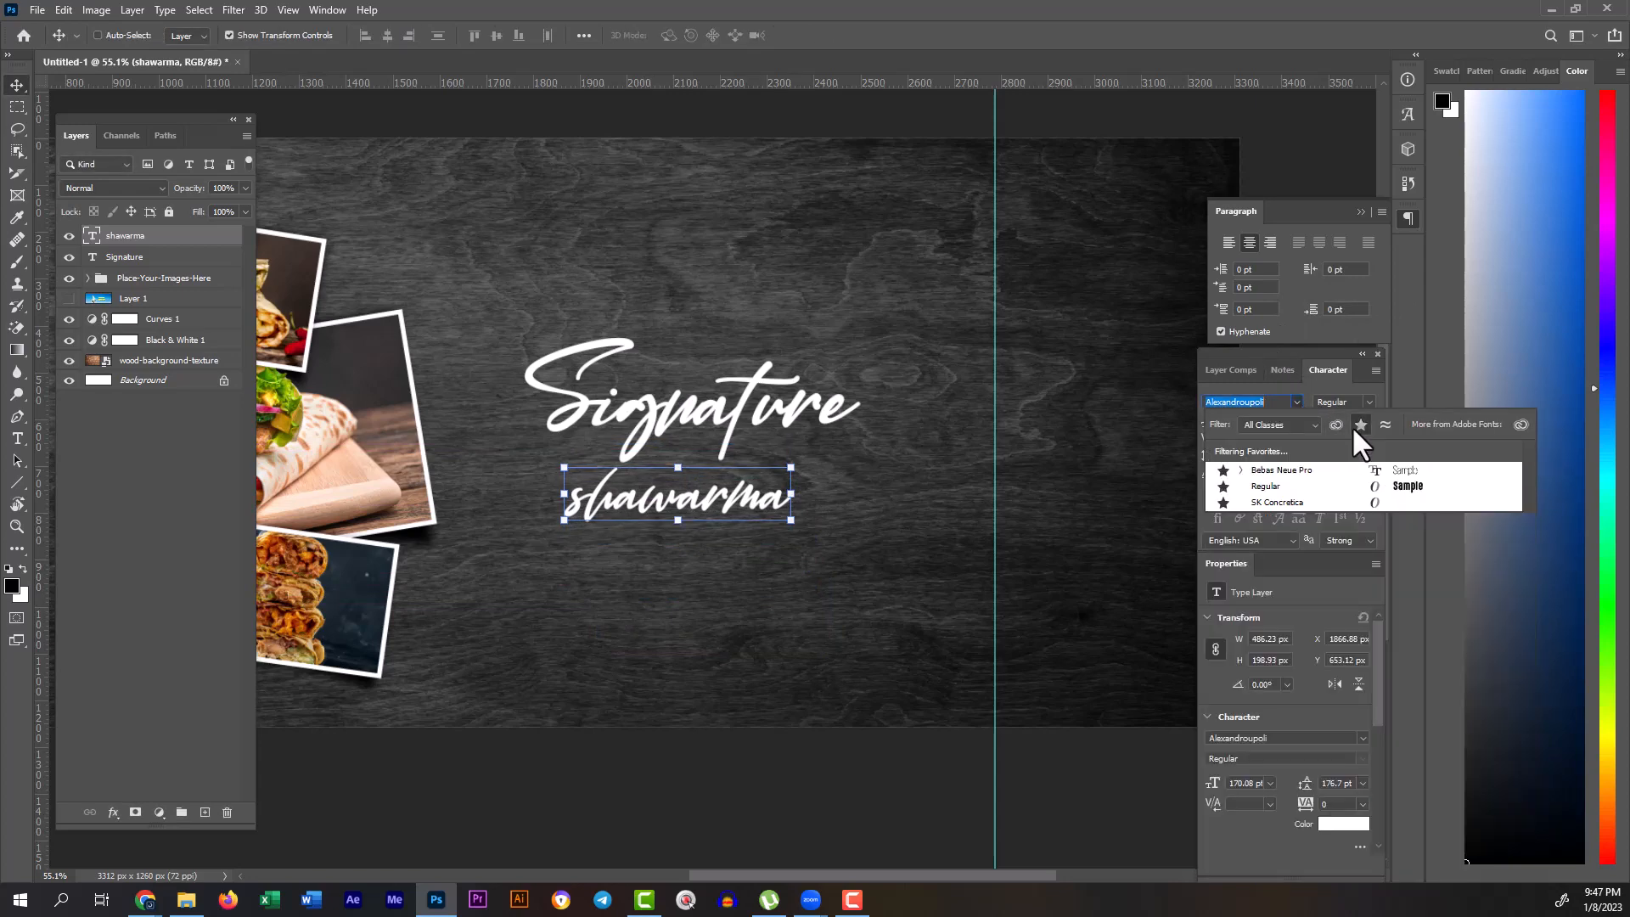
pyautogui.click(1359, 486)
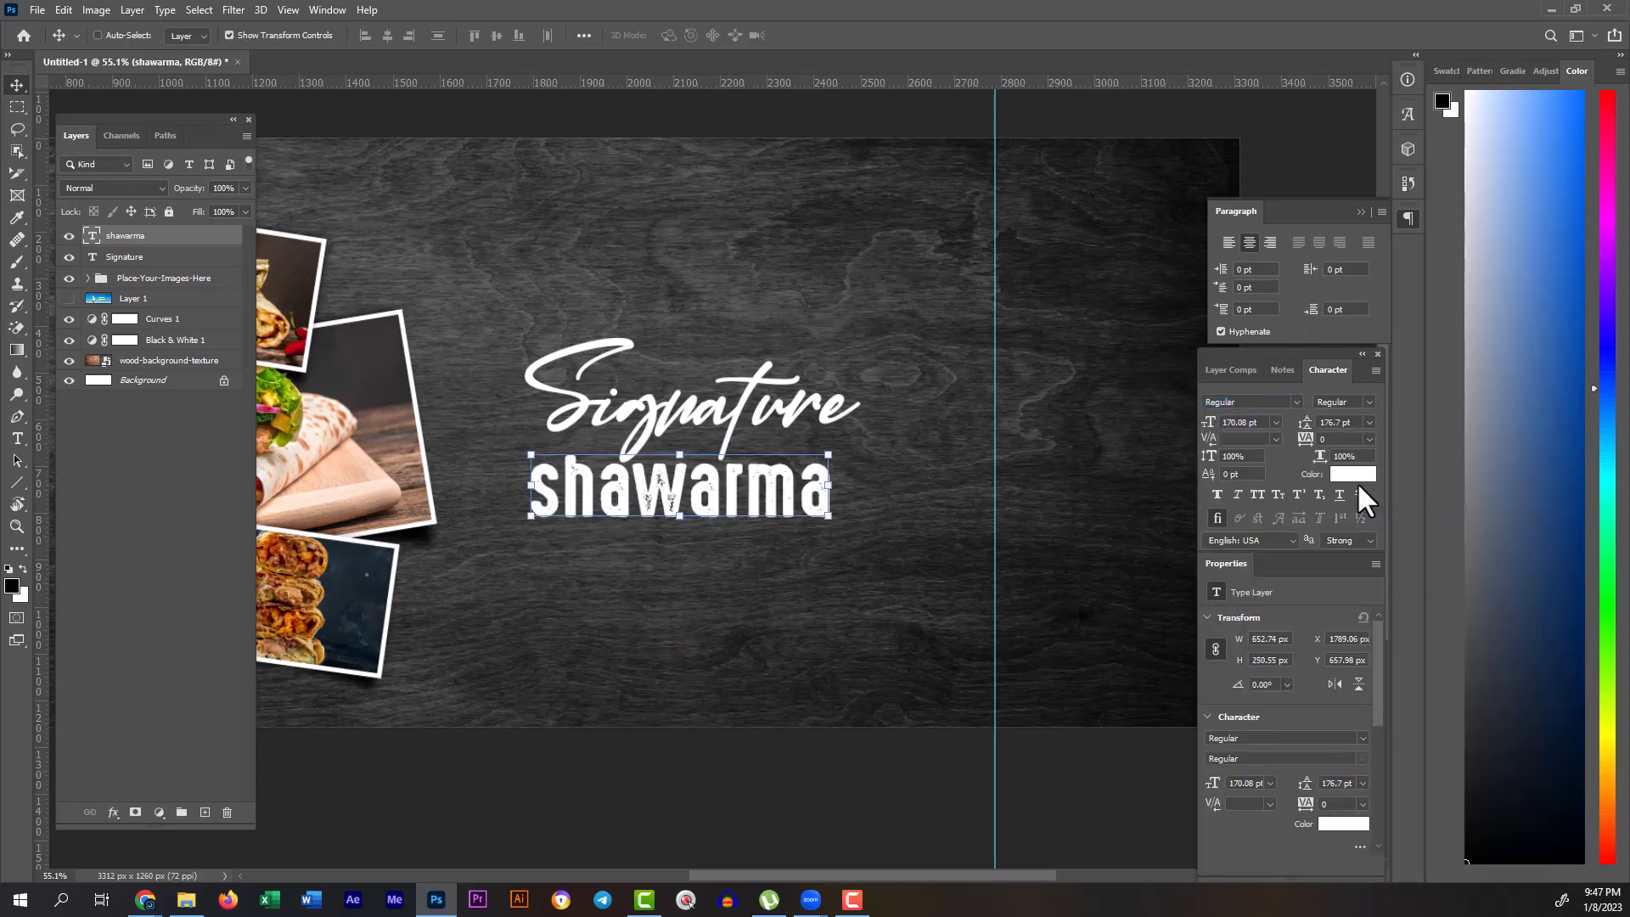
pyautogui.click(1251, 488)
pyautogui.moveTo(813, 500); pyautogui.dragTo(819, 520)
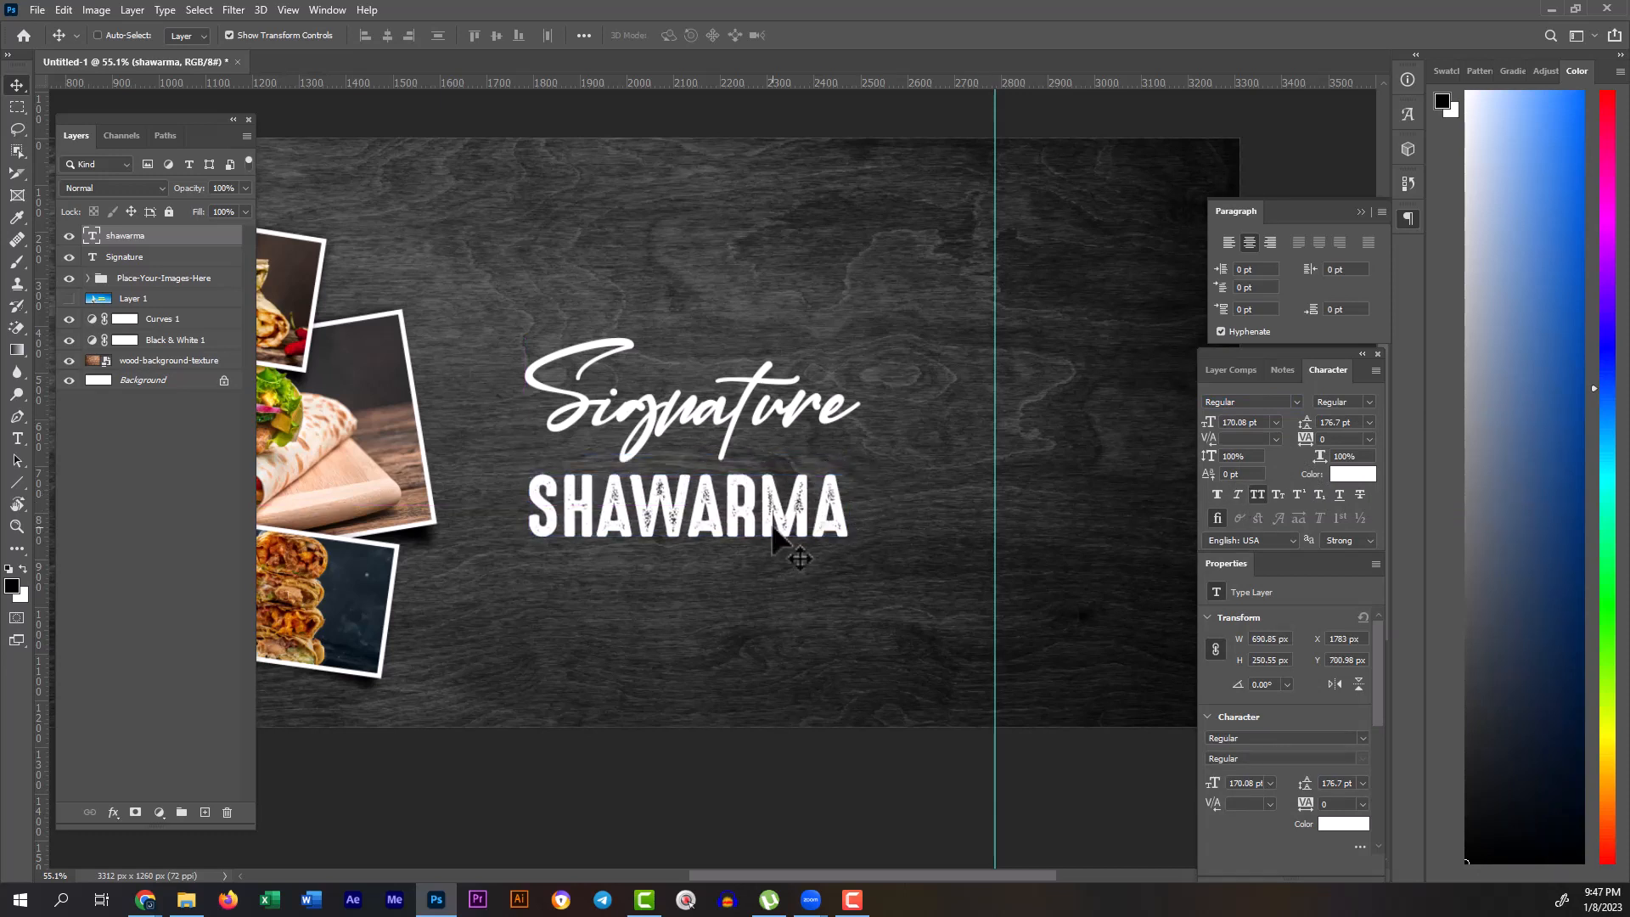
# Step: Scale the SHAWARMA text up to about 137%, about 946 × 343 px (233 pt), so it meets the Signature script
pyautogui.hotkey('ctrl', 't')
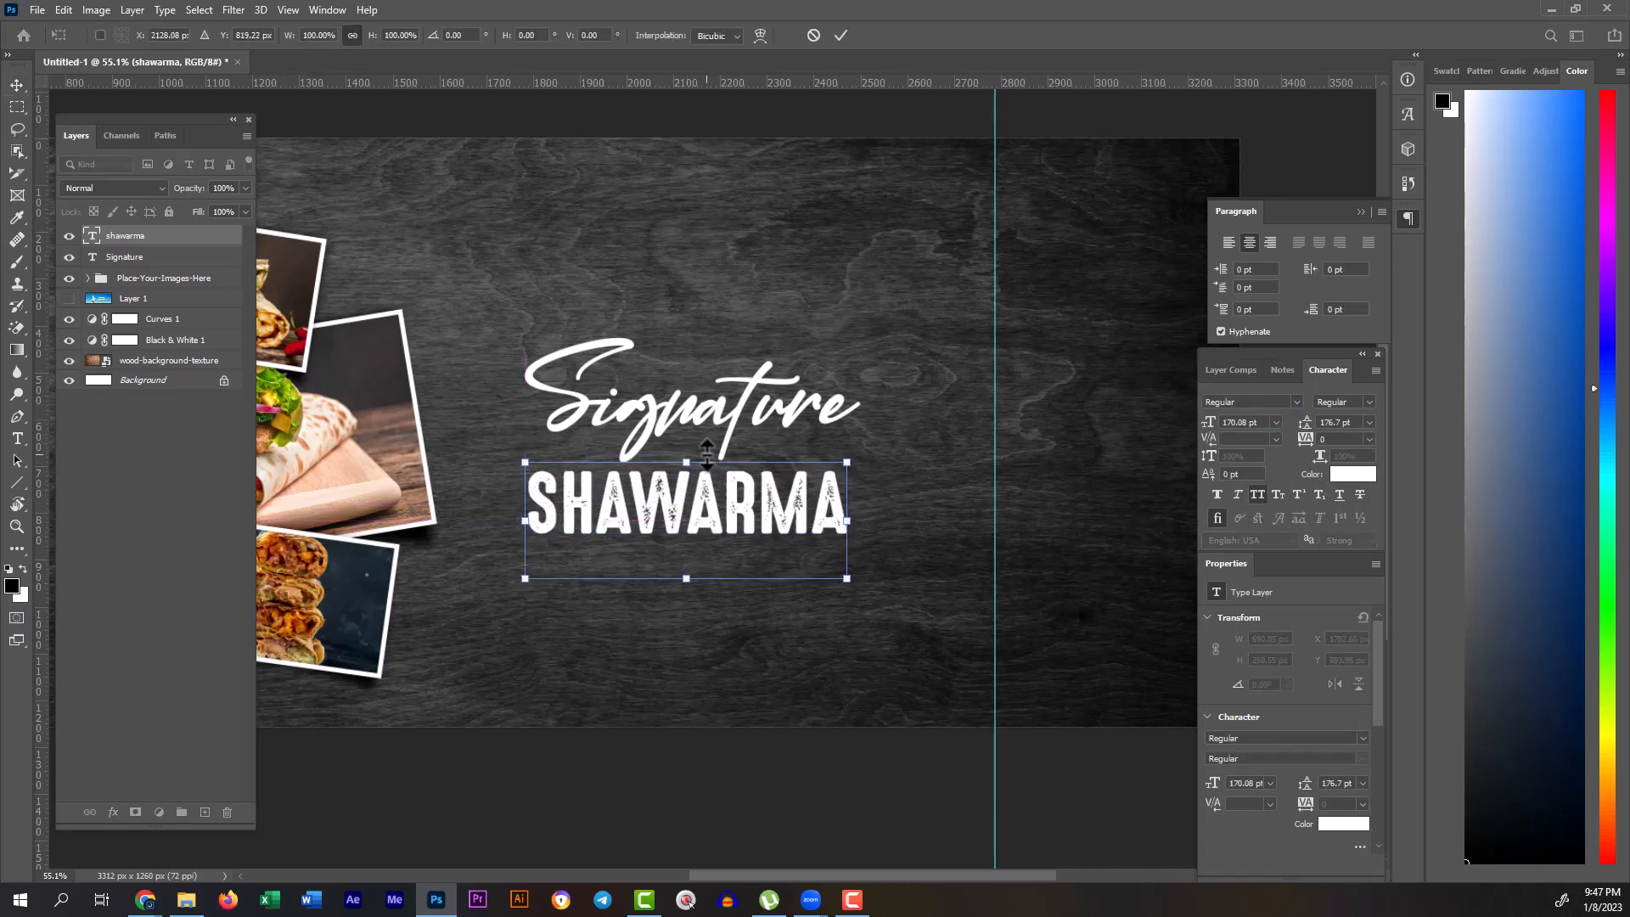
pyautogui.moveTo(708, 453); pyautogui.dragTo(737, 424)
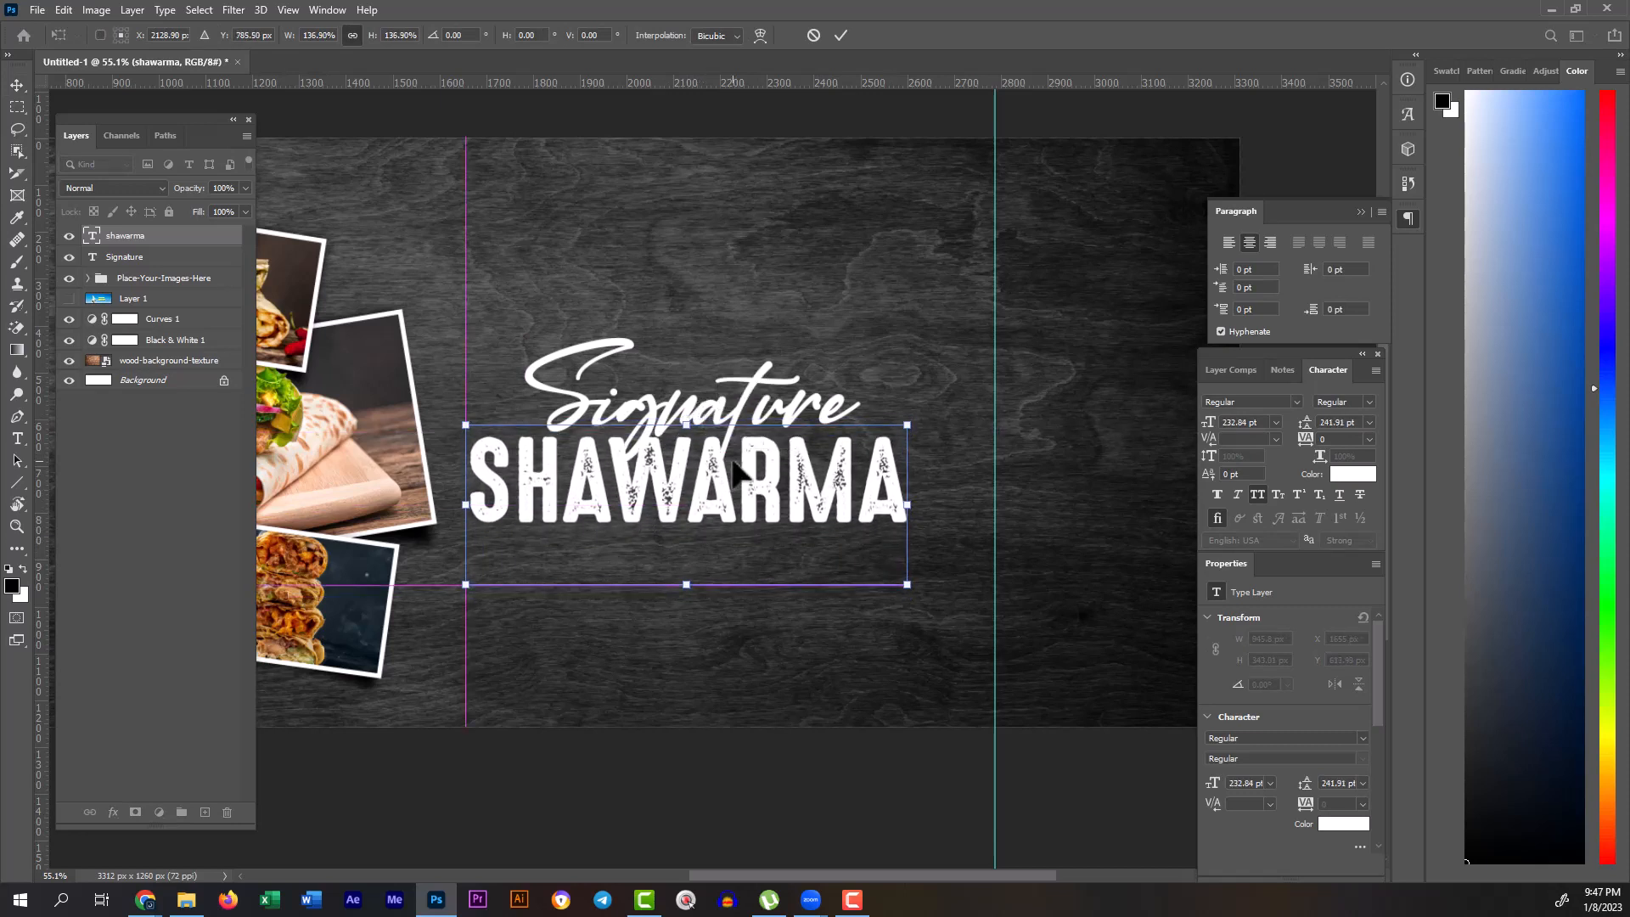
pyautogui.press('Return')
# Step: Reorder the text layers so Signature sits above shawarma in the layer stack
pyautogui.moveTo(146, 237)
pyautogui.mouseDown()
pyautogui.moveTo(131, 252)
pyautogui.moveTo(156, 262)
pyautogui.mouseUp()
pyautogui.click(157, 236)
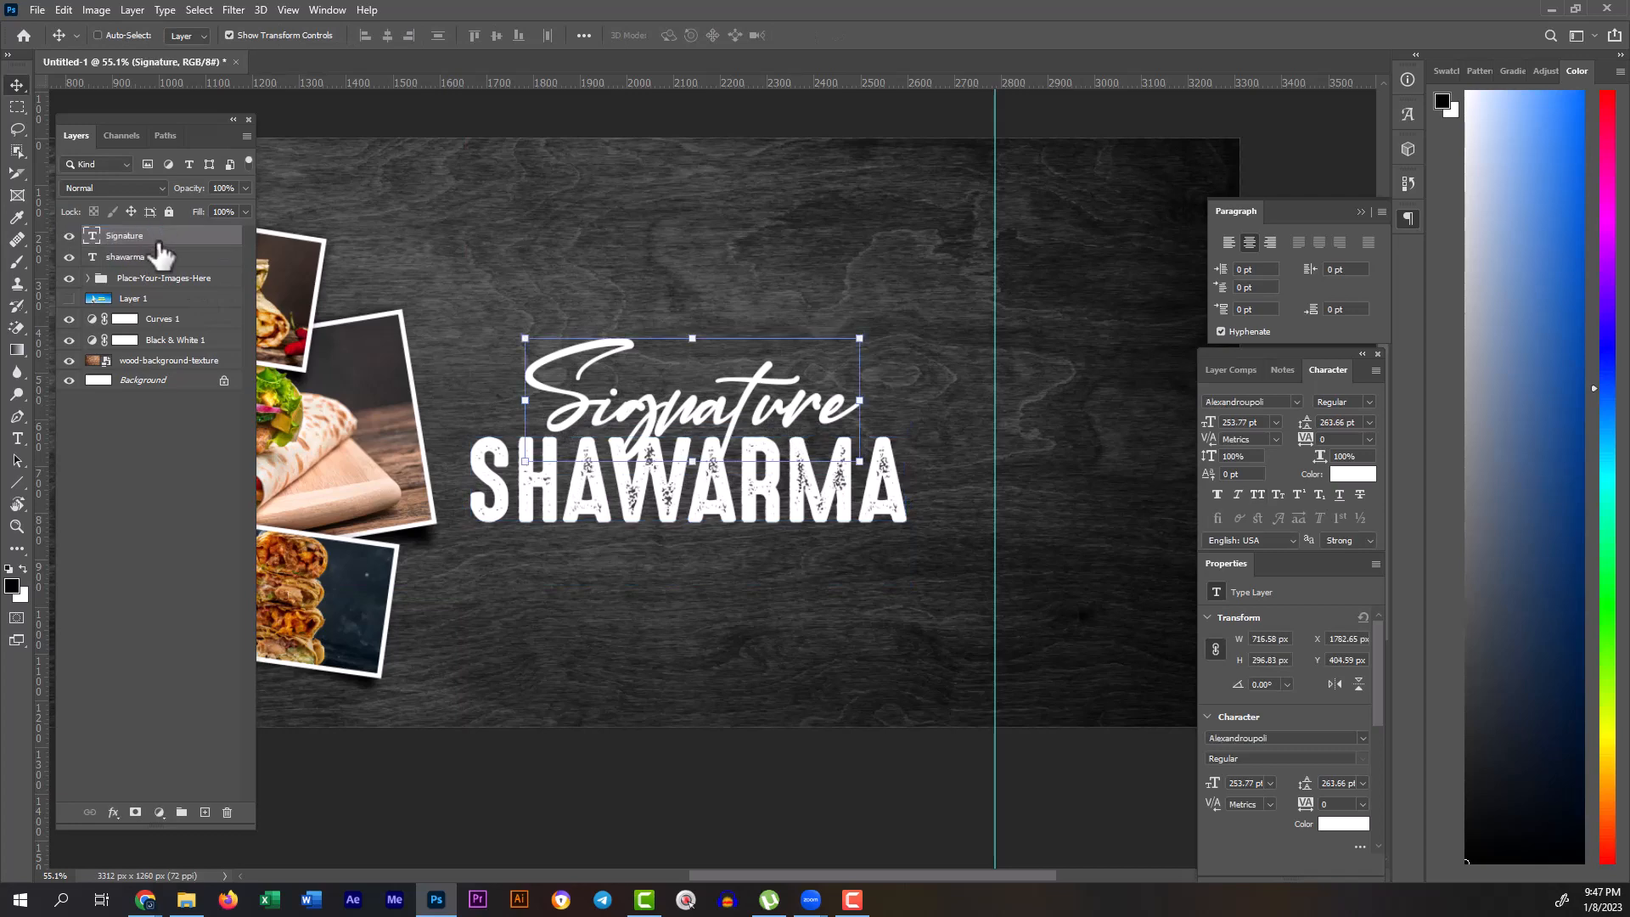
pyautogui.click(160, 256)
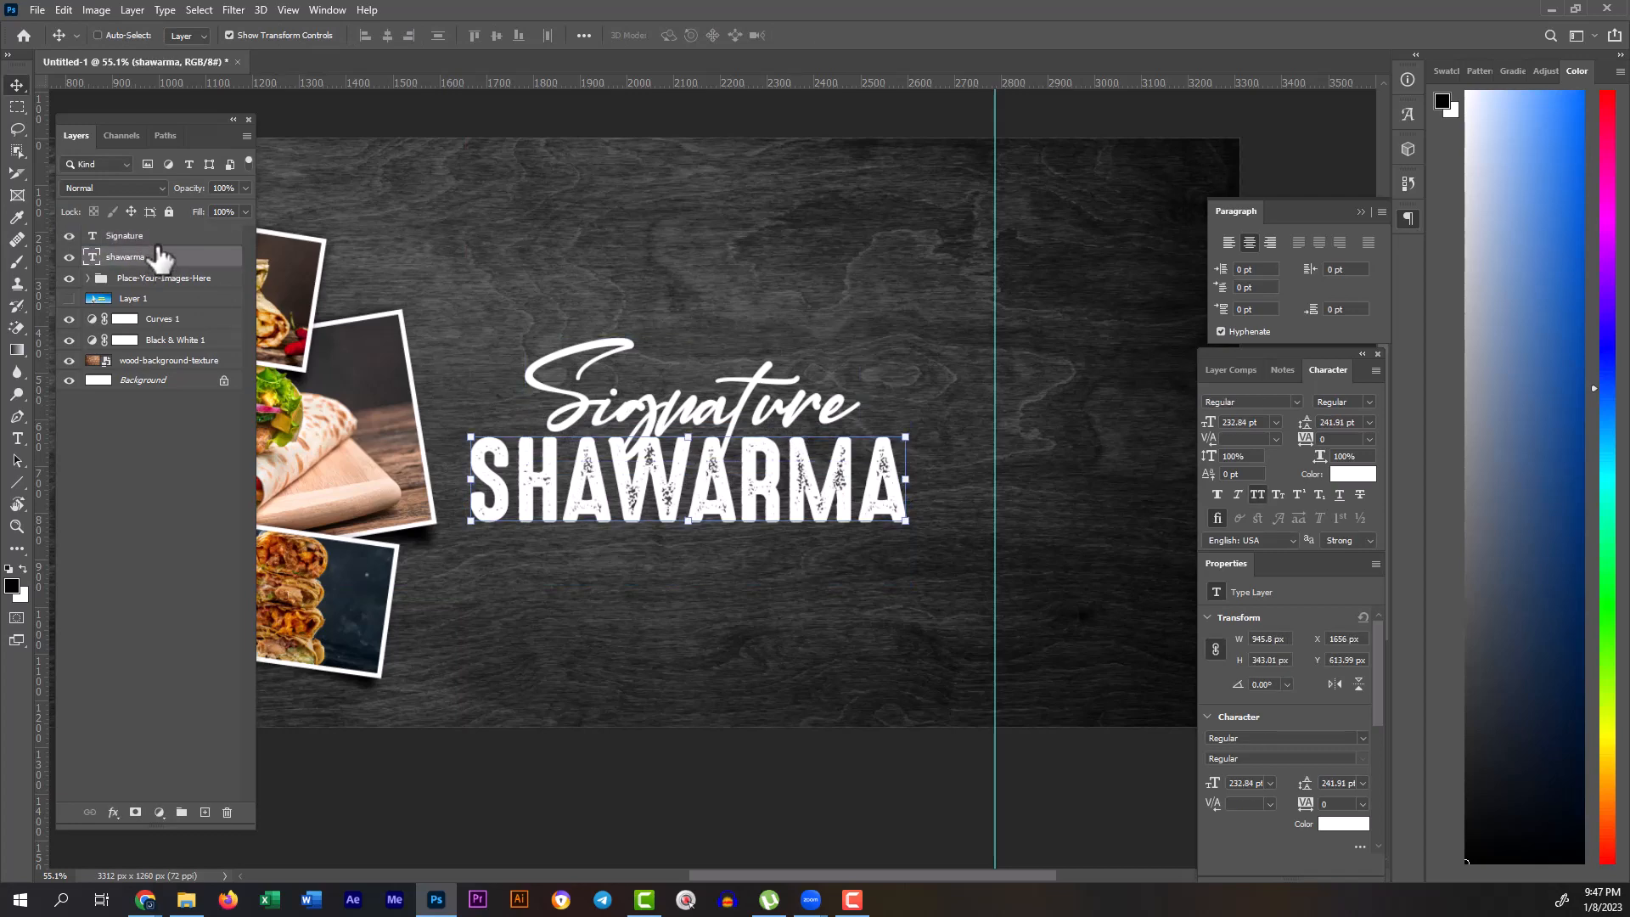
# Step: Color the SHAWARMA text golden yellow, ffcc00, starting from a yellow sampled in the middle wrap photo
pyautogui.click(1345, 467)
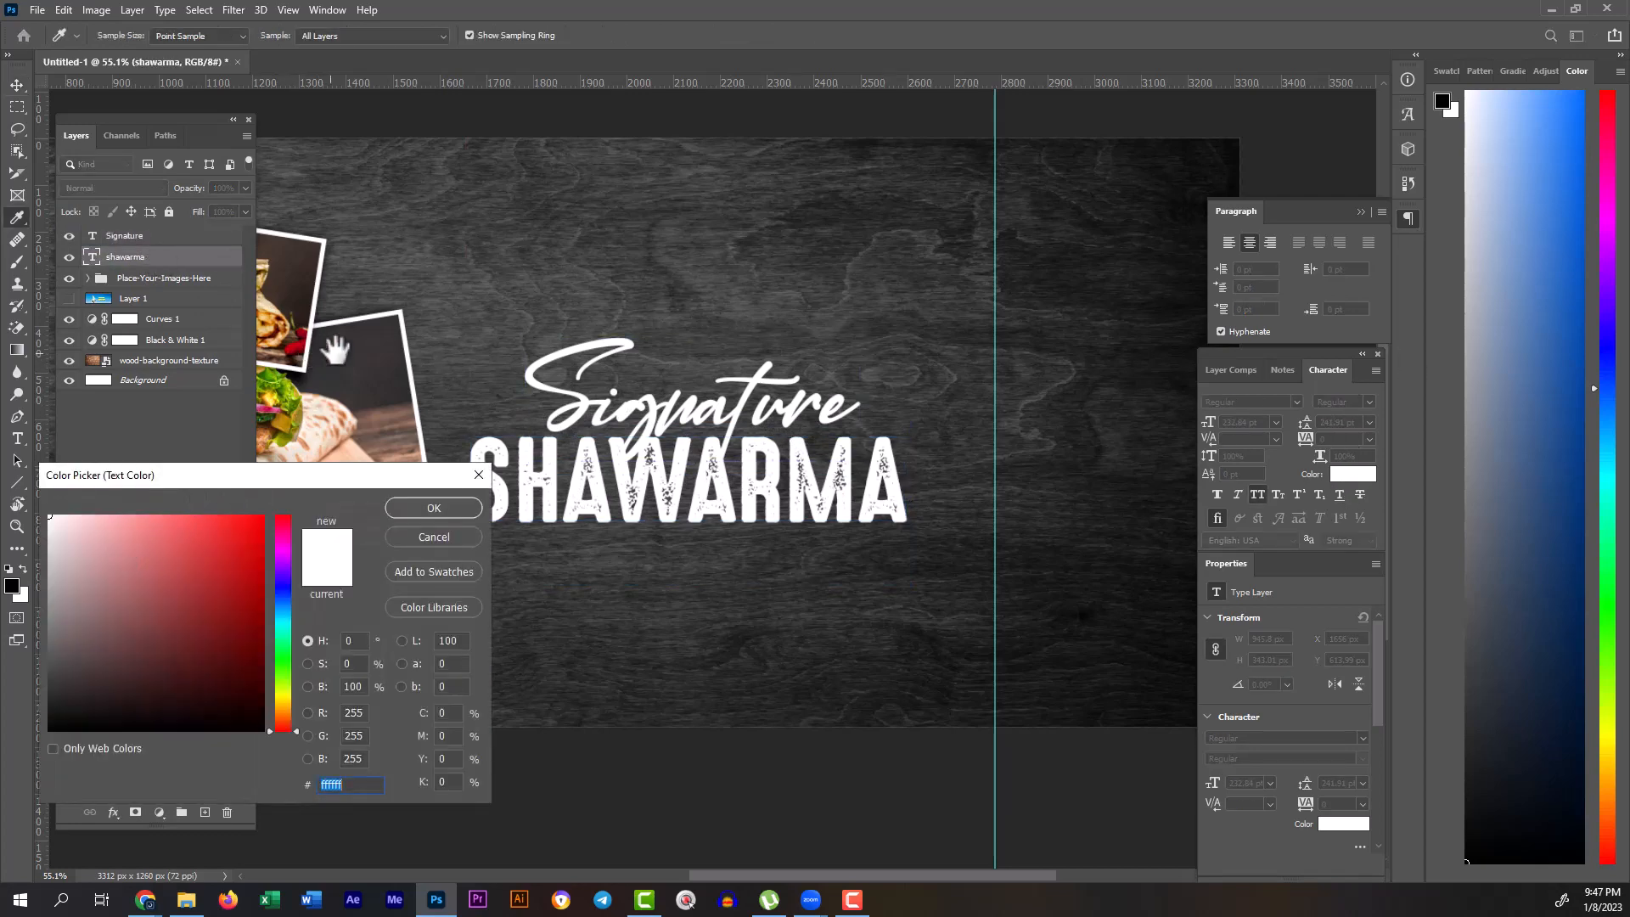
pyautogui.moveTo(328, 345); pyautogui.dragTo(538, 292)
pyautogui.click(497, 331)
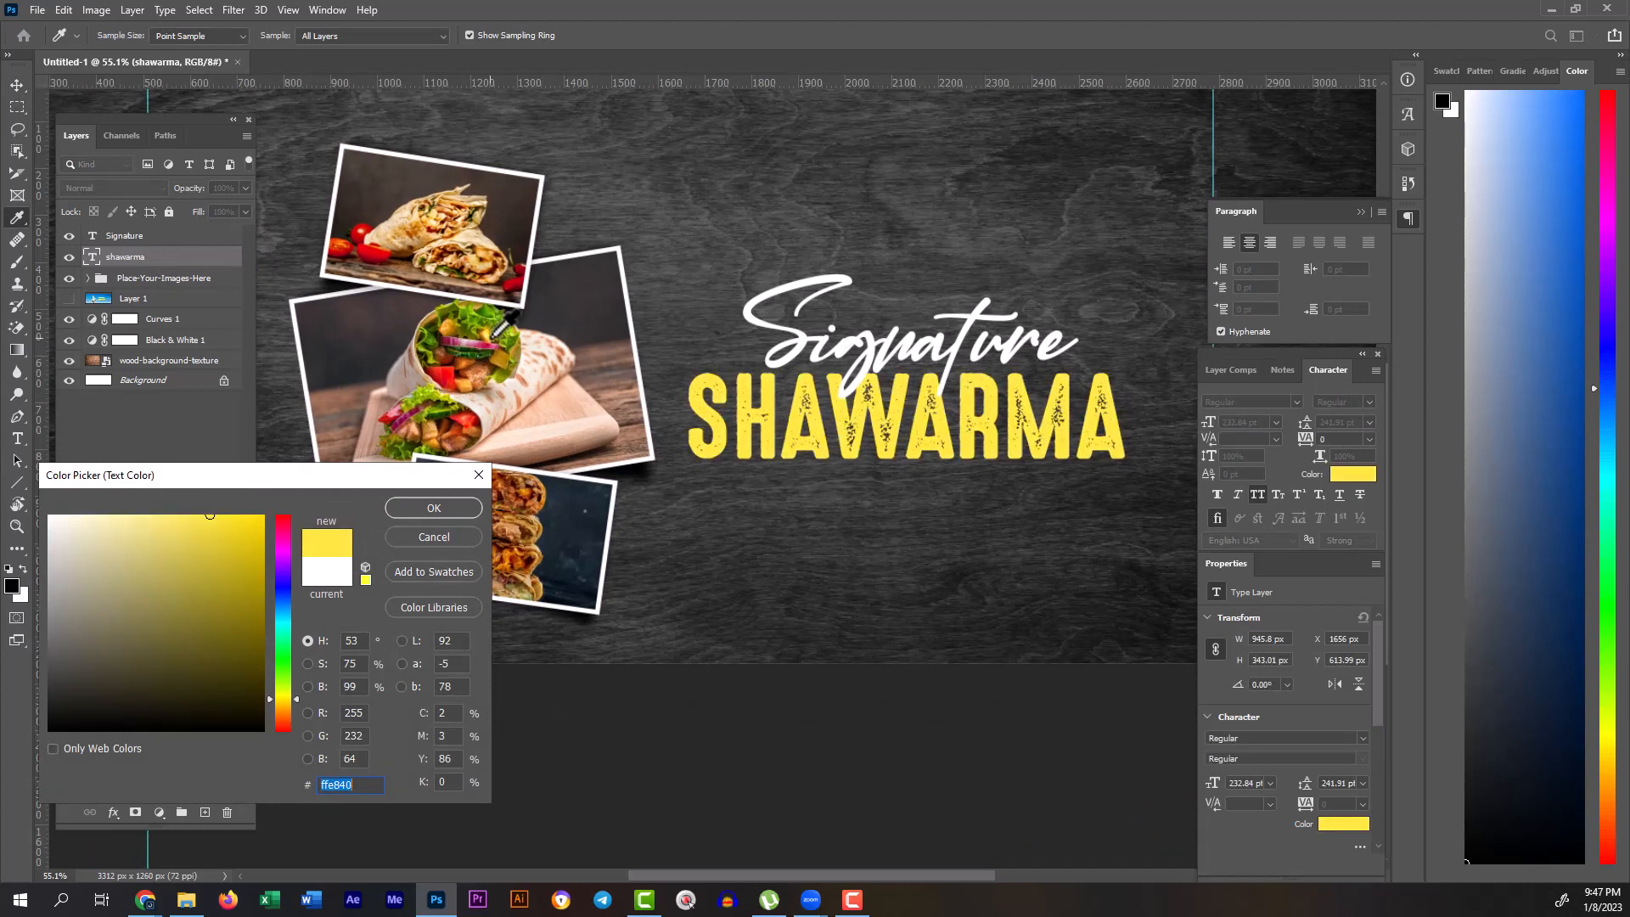
pyautogui.moveTo(240, 527); pyautogui.dragTo(270, 514)
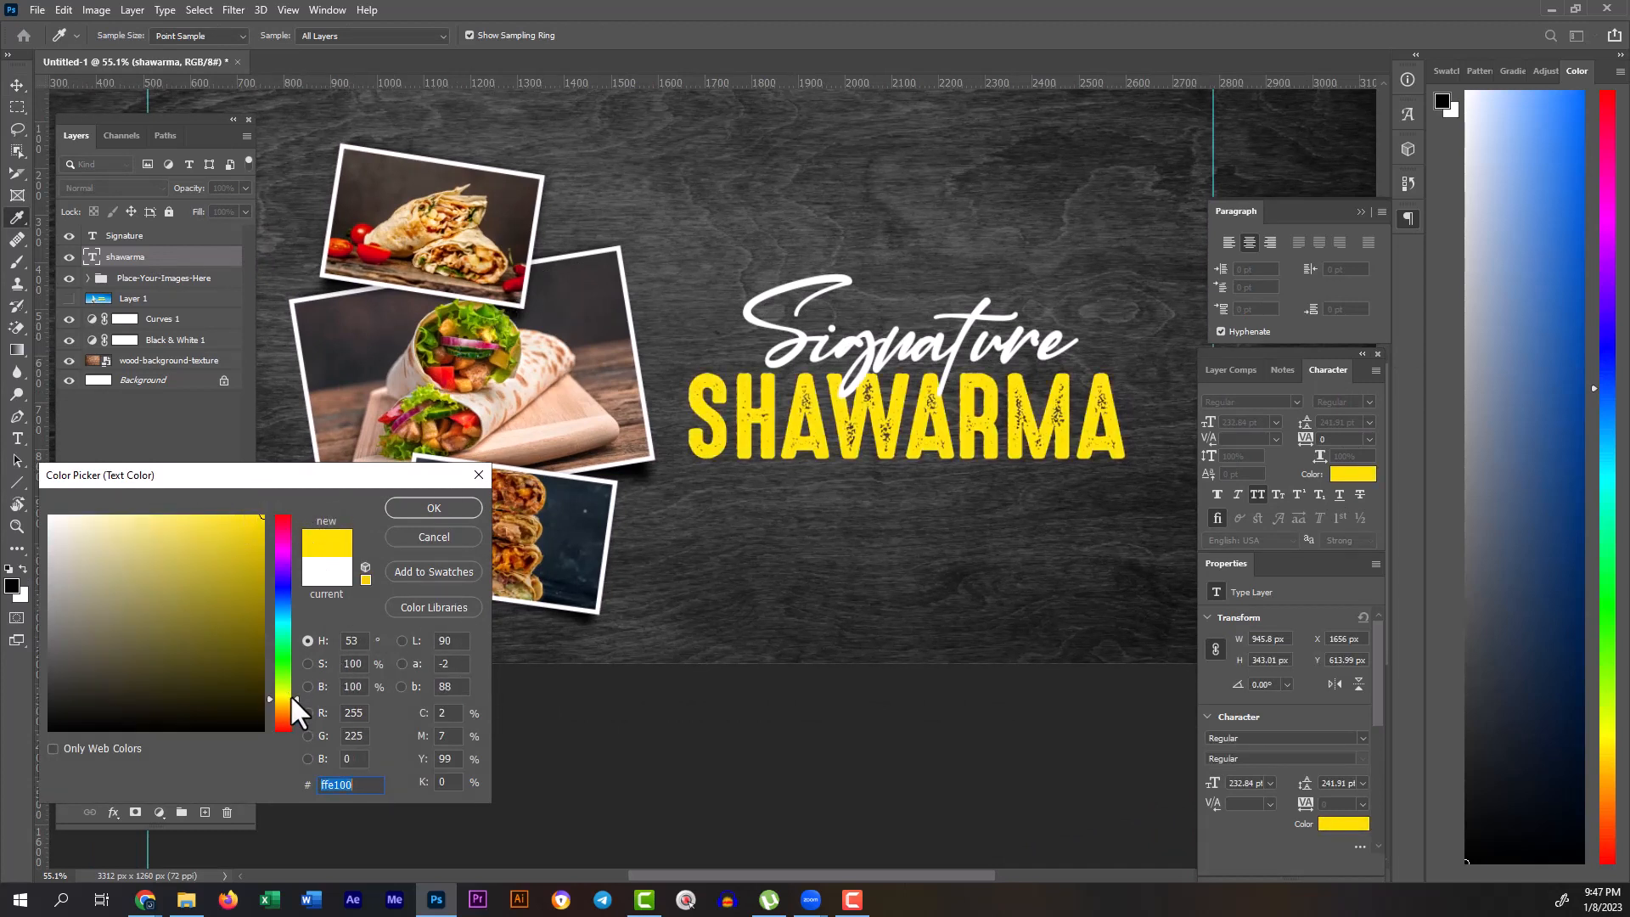
pyautogui.moveTo(287, 701); pyautogui.dragTo(296, 700)
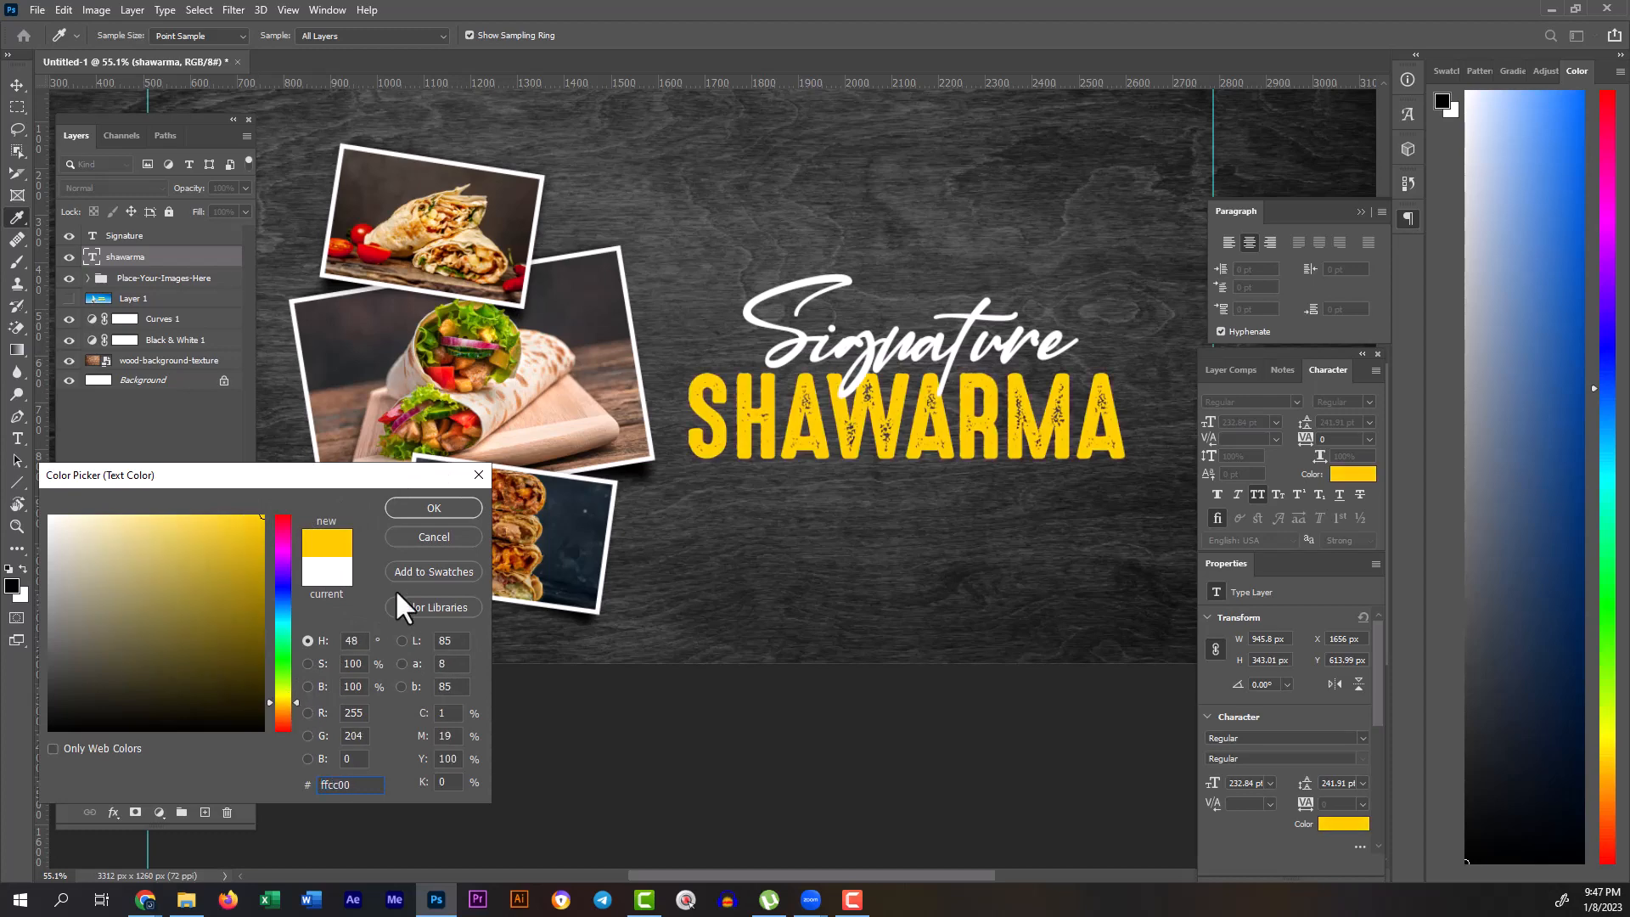
pyautogui.click(408, 511)
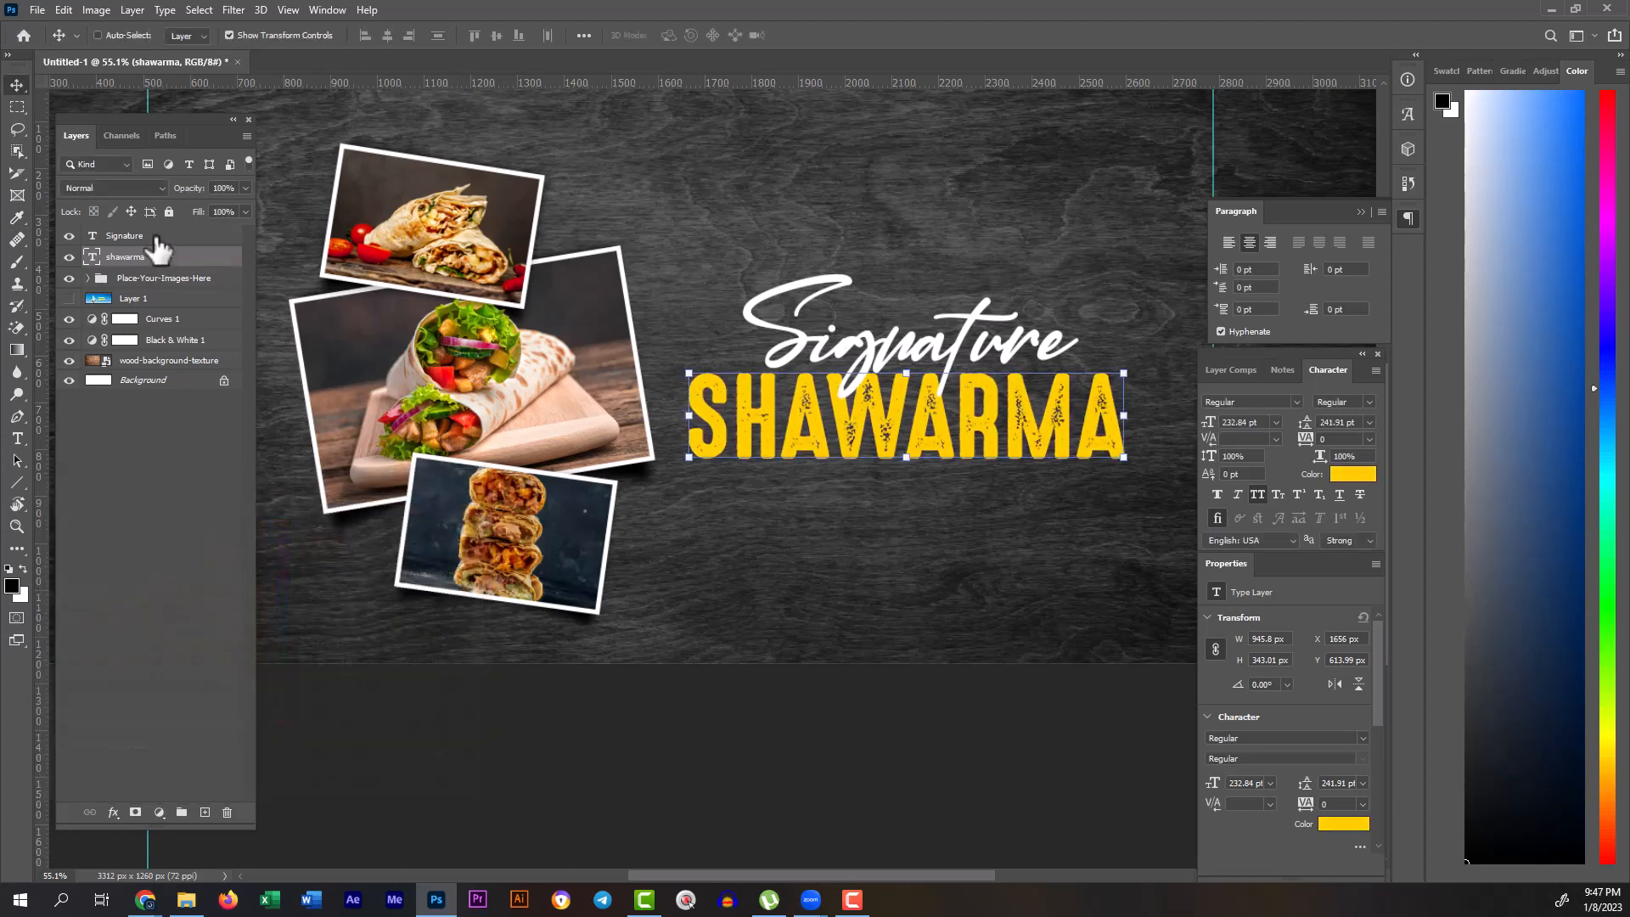
# Step: Move the Signature text slightly down so it overlaps the top of SHAWARMA
pyautogui.click(153, 237)
pyautogui.moveTo(1035, 302); pyautogui.dragTo(795, 359)
pyautogui.moveTo(710, 388); pyautogui.dragTo(710, 402)
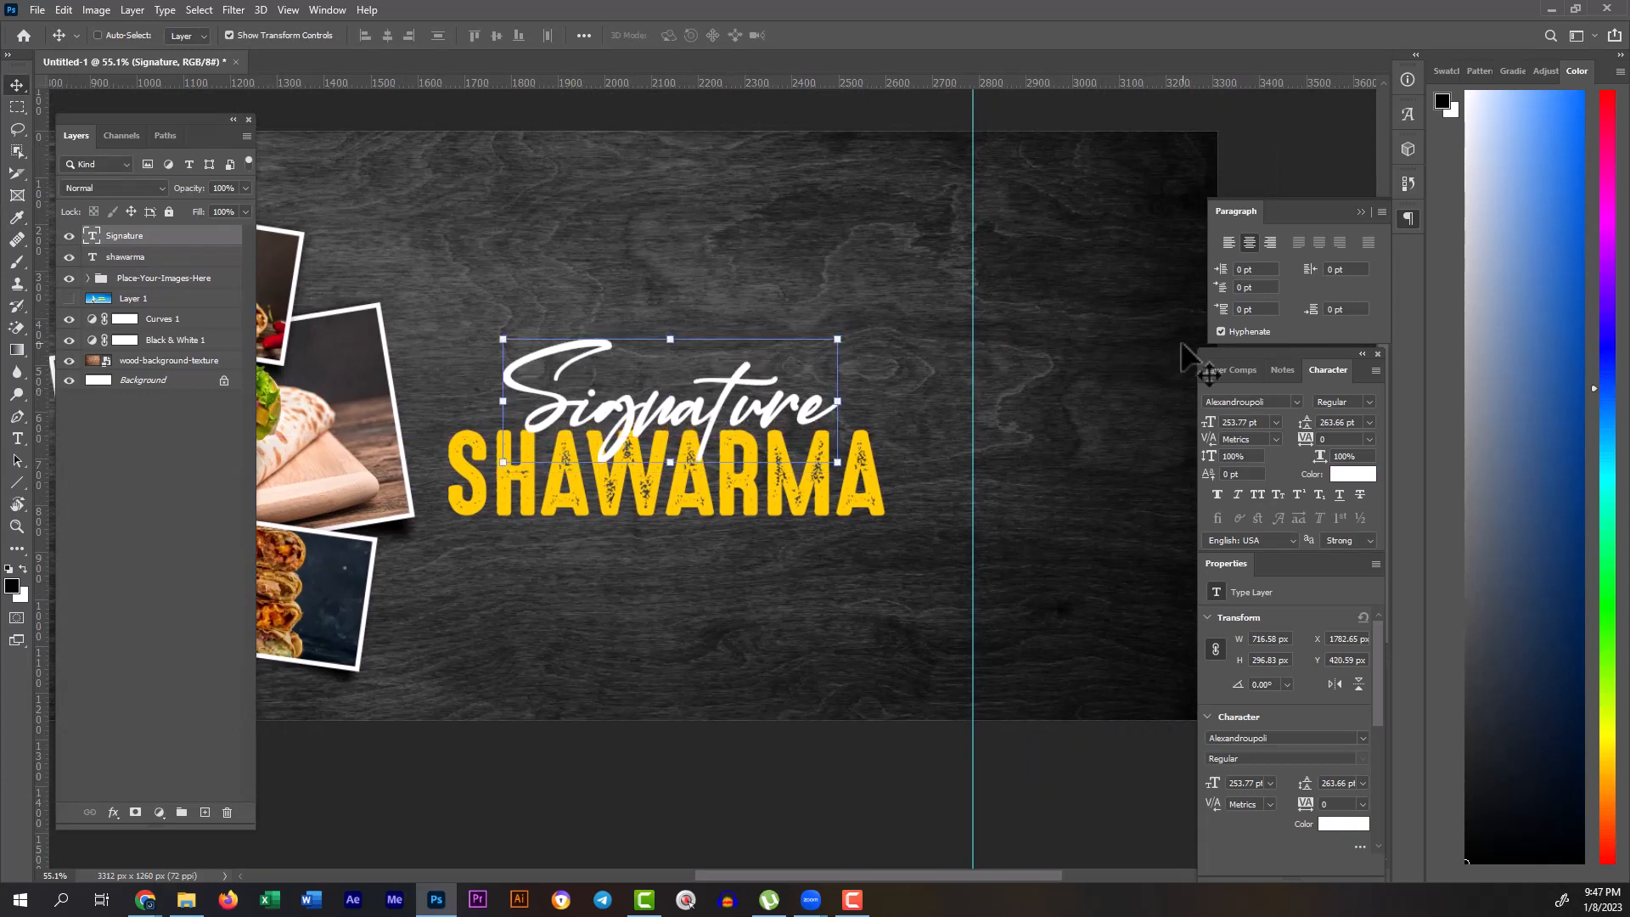
# Step: Copy the font name Alexandroupoli from the Signature text's character settings
pyautogui.click(1273, 401)
pyautogui.rightClick(1272, 401)
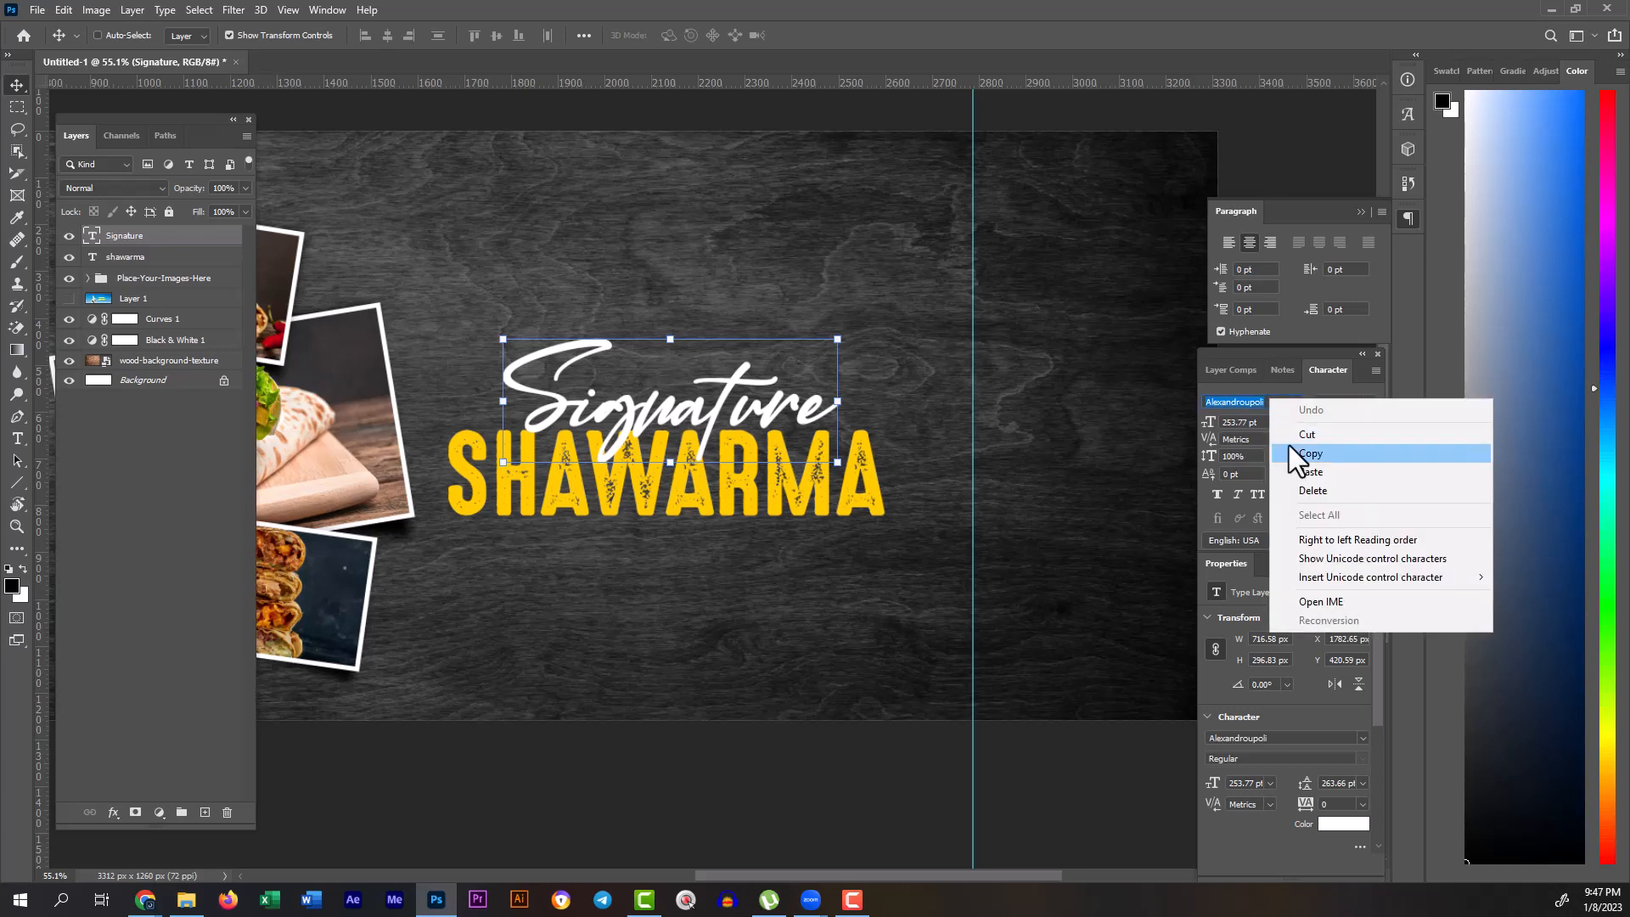
pyautogui.click(1290, 447)
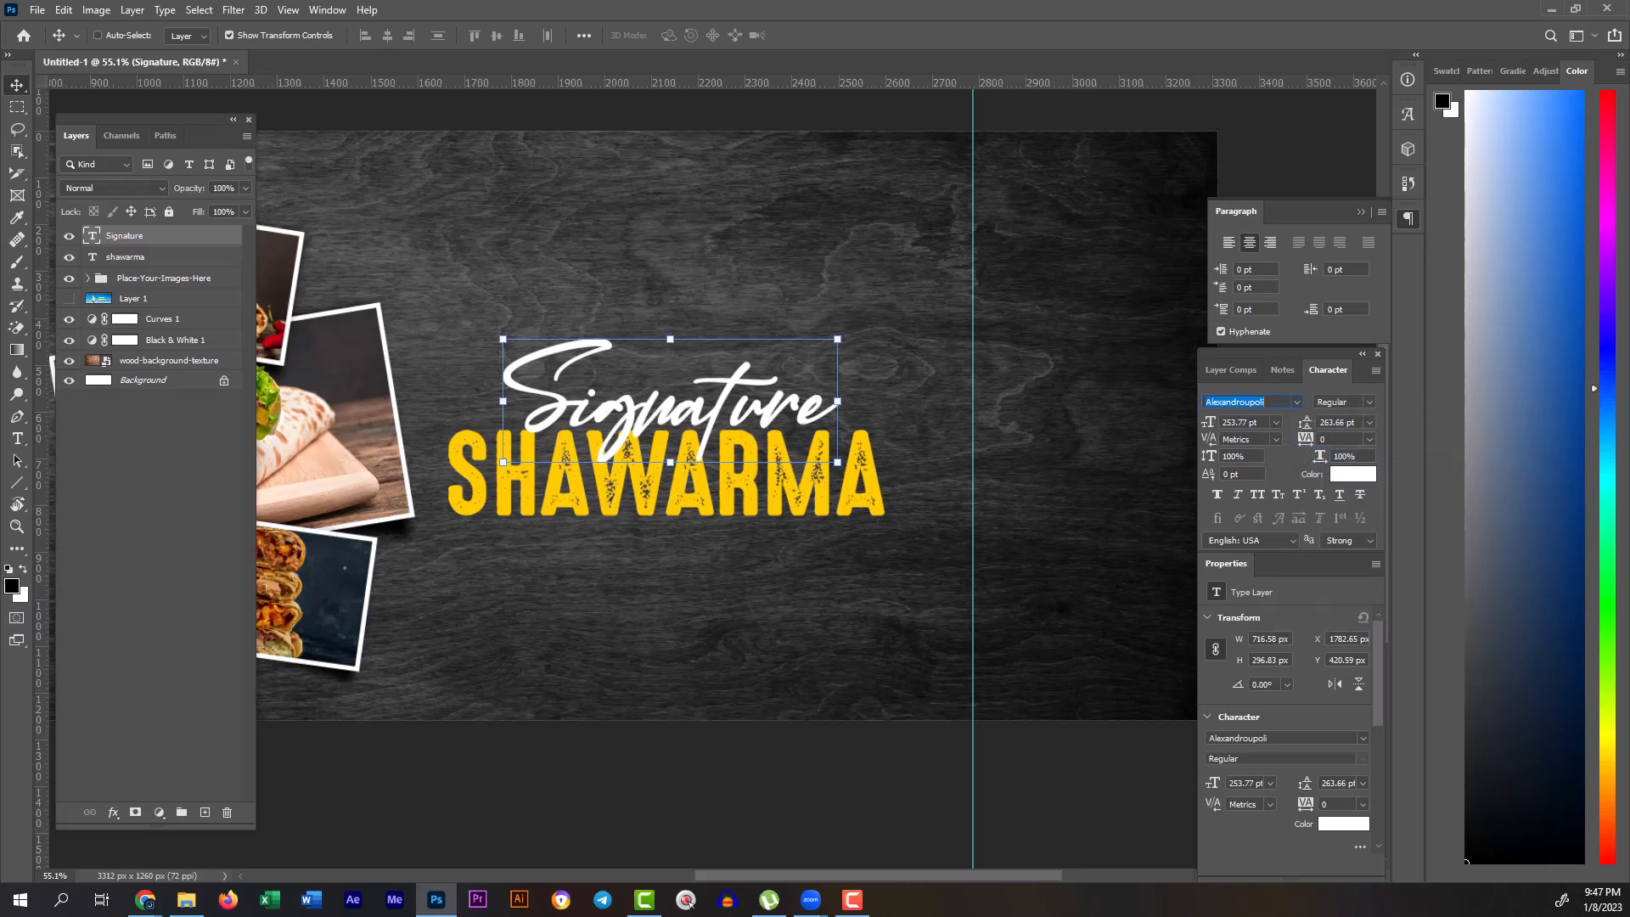
pyautogui.hotkey('alt', 'Tab')
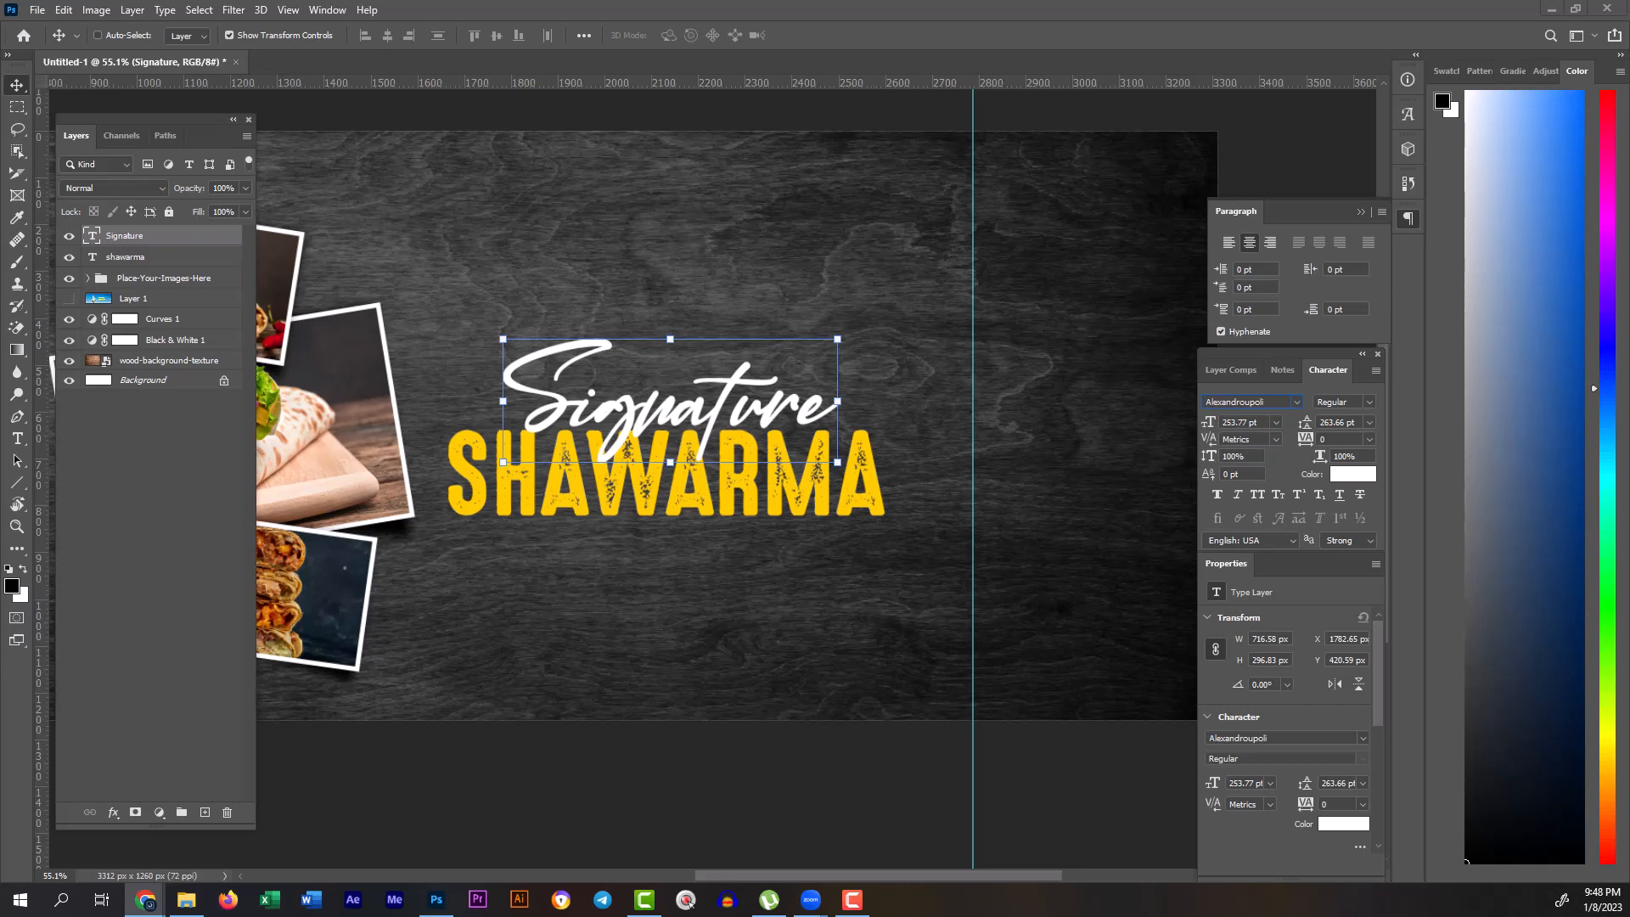
# Step: Move the Signature and shawarma texts up together and scale them down to about 810 × 328 px
pyautogui.keyDown('shift'); pyautogui.click(165, 258); pyautogui.keyUp('shift')
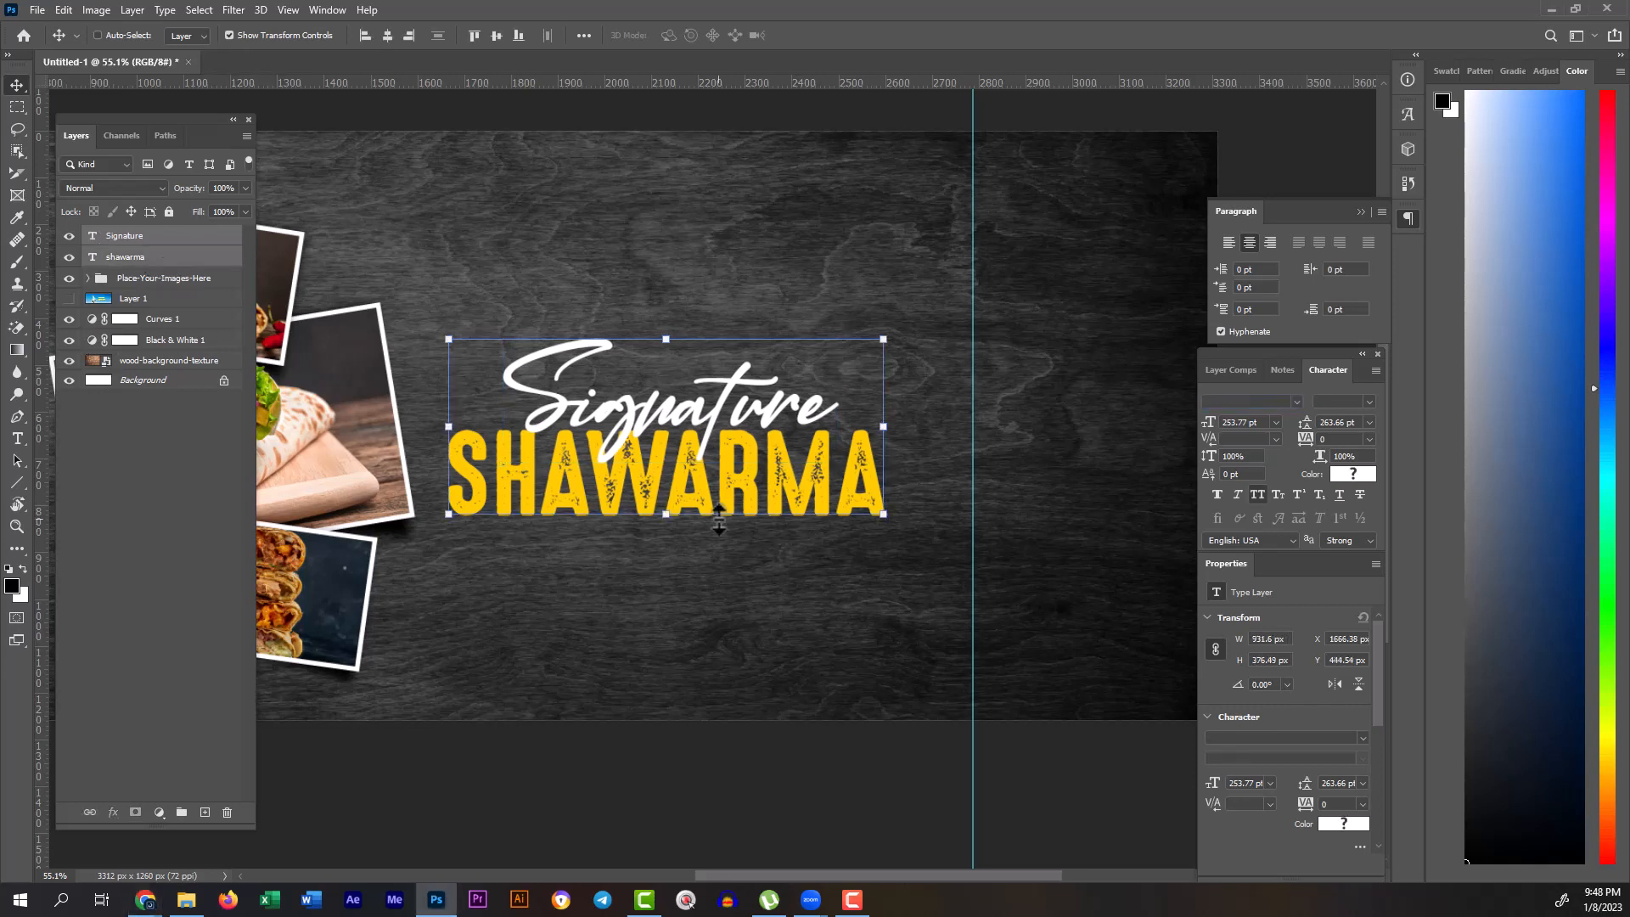
pyautogui.moveTo(719, 519); pyautogui.dragTo(712, 488)
pyautogui.hotkey('ctrl', 't')
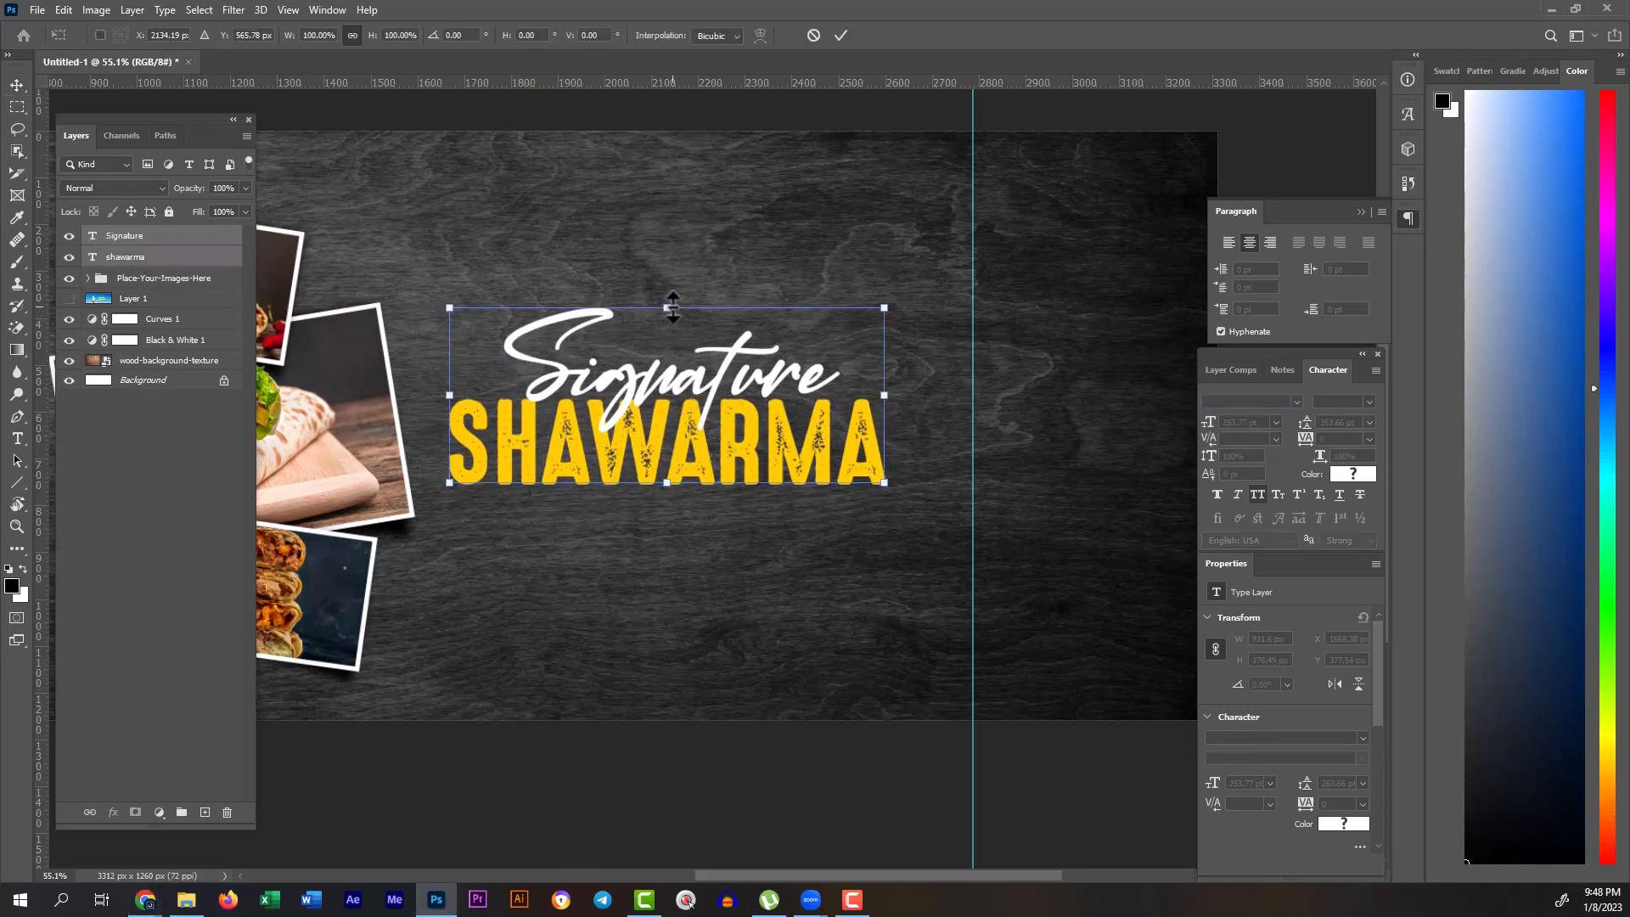
pyautogui.moveTo(673, 307); pyautogui.dragTo(670, 338)
pyautogui.moveTo(691, 408); pyautogui.dragTo(693, 391)
pyautogui.press('Return')
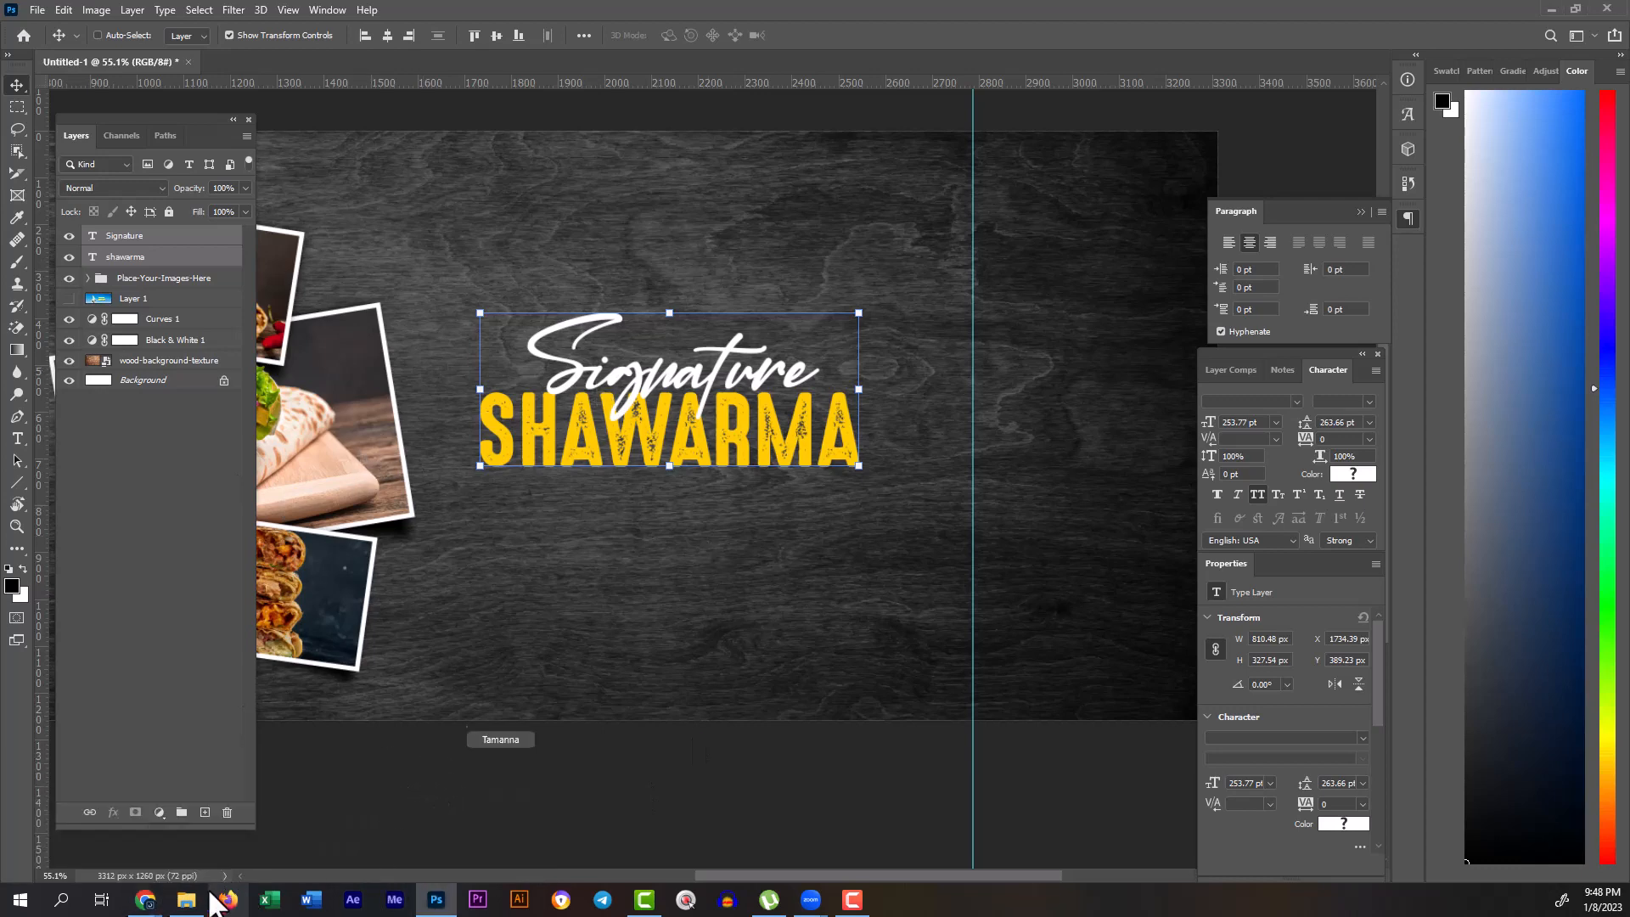
# Step: Switch to the Freepik page in Chrome and search it for "arrow"
pyautogui.moveTo(145, 898)
pyautogui.click(444, 825)
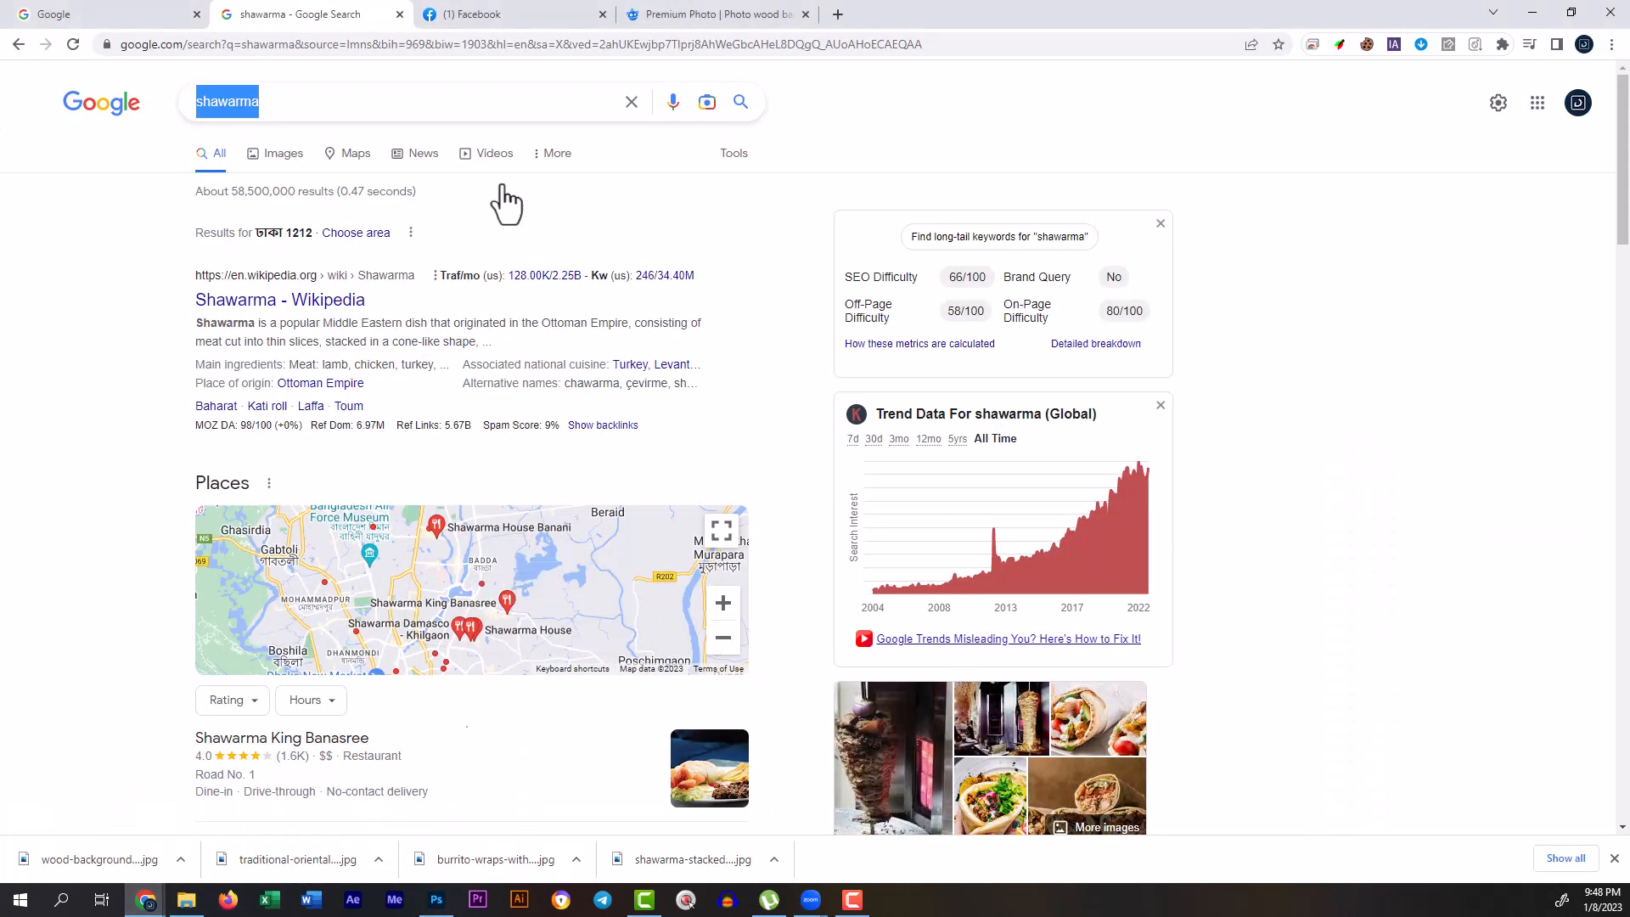
pyautogui.click(695, 12)
pyautogui.click(1497, 271)
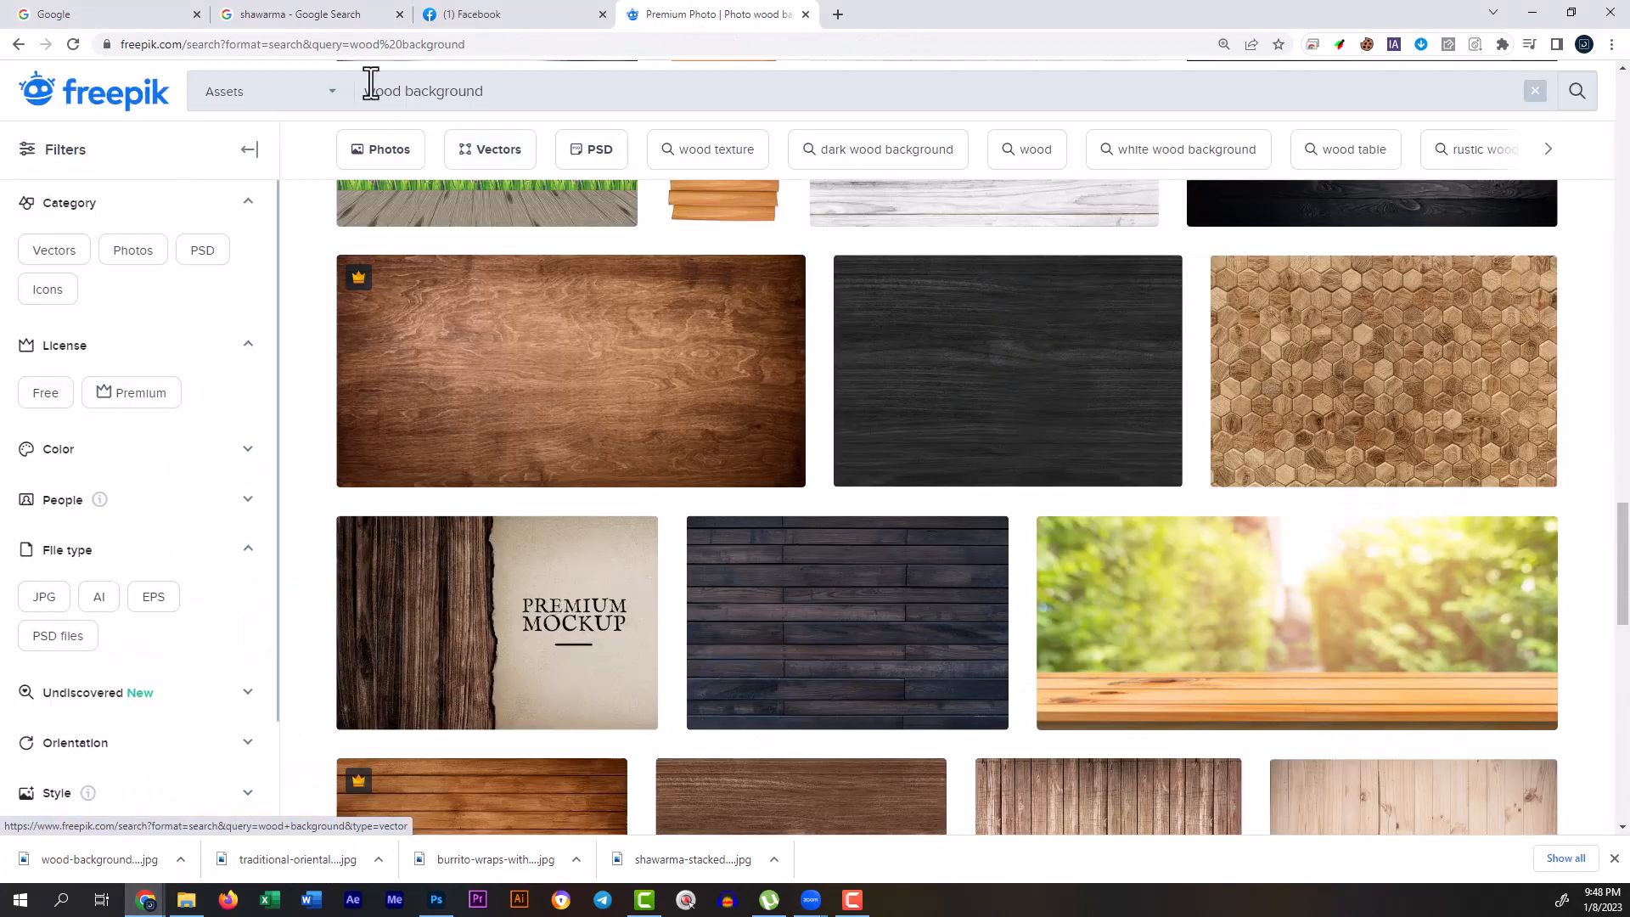
pyautogui.tripleClick(532, 93)
pyautogui.write('arro')
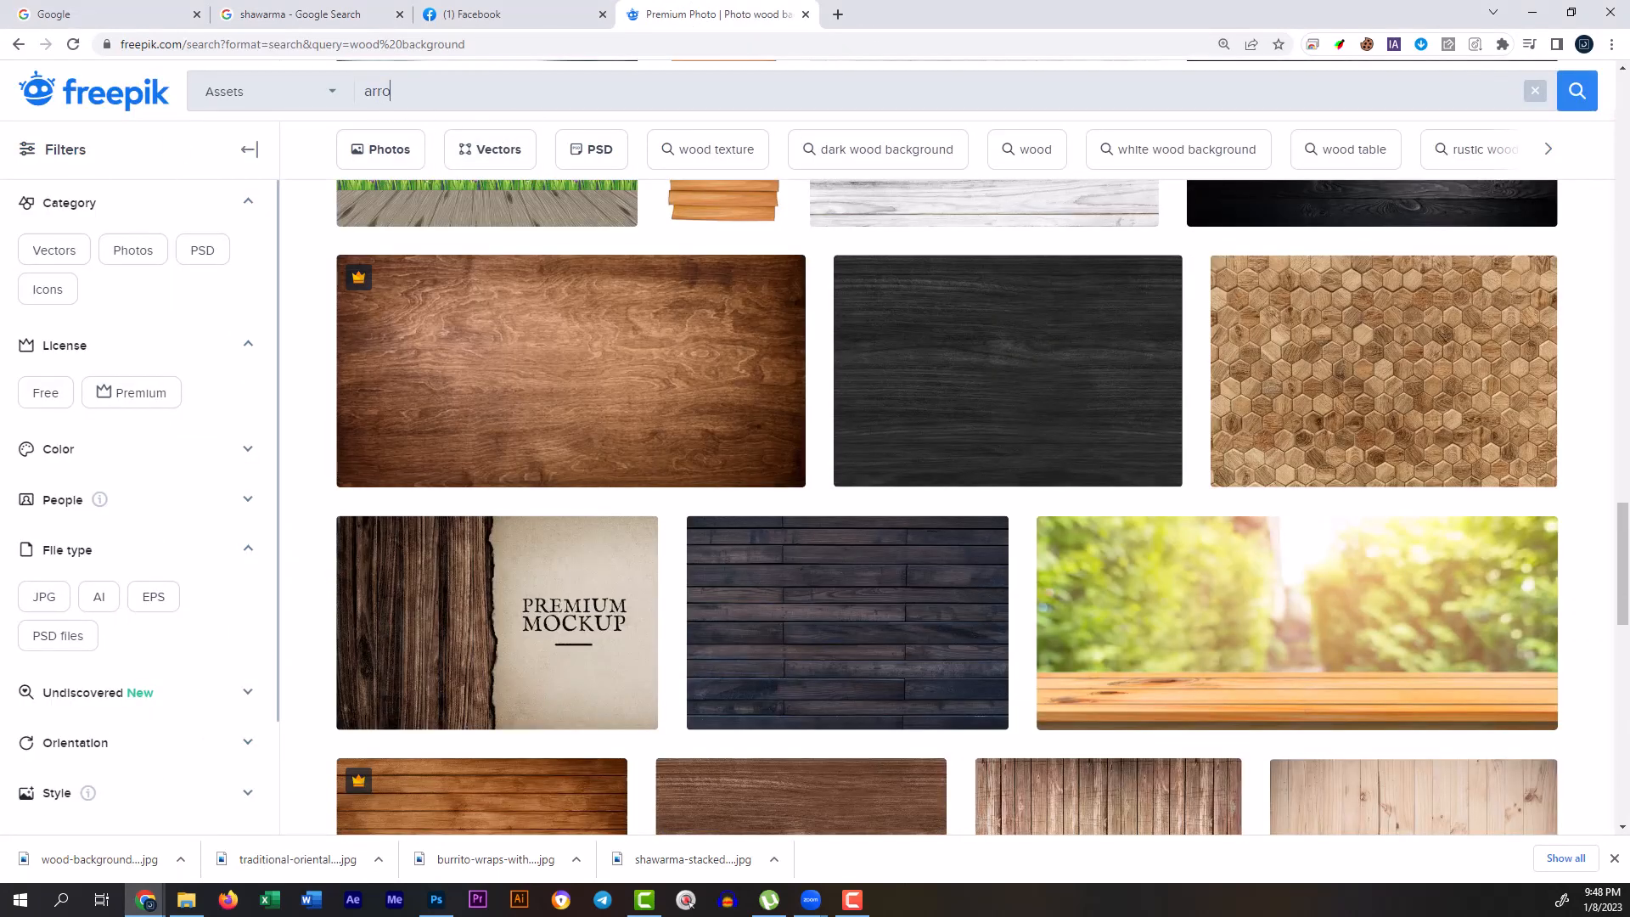
pyautogui.write('w')
pyautogui.press('Return')
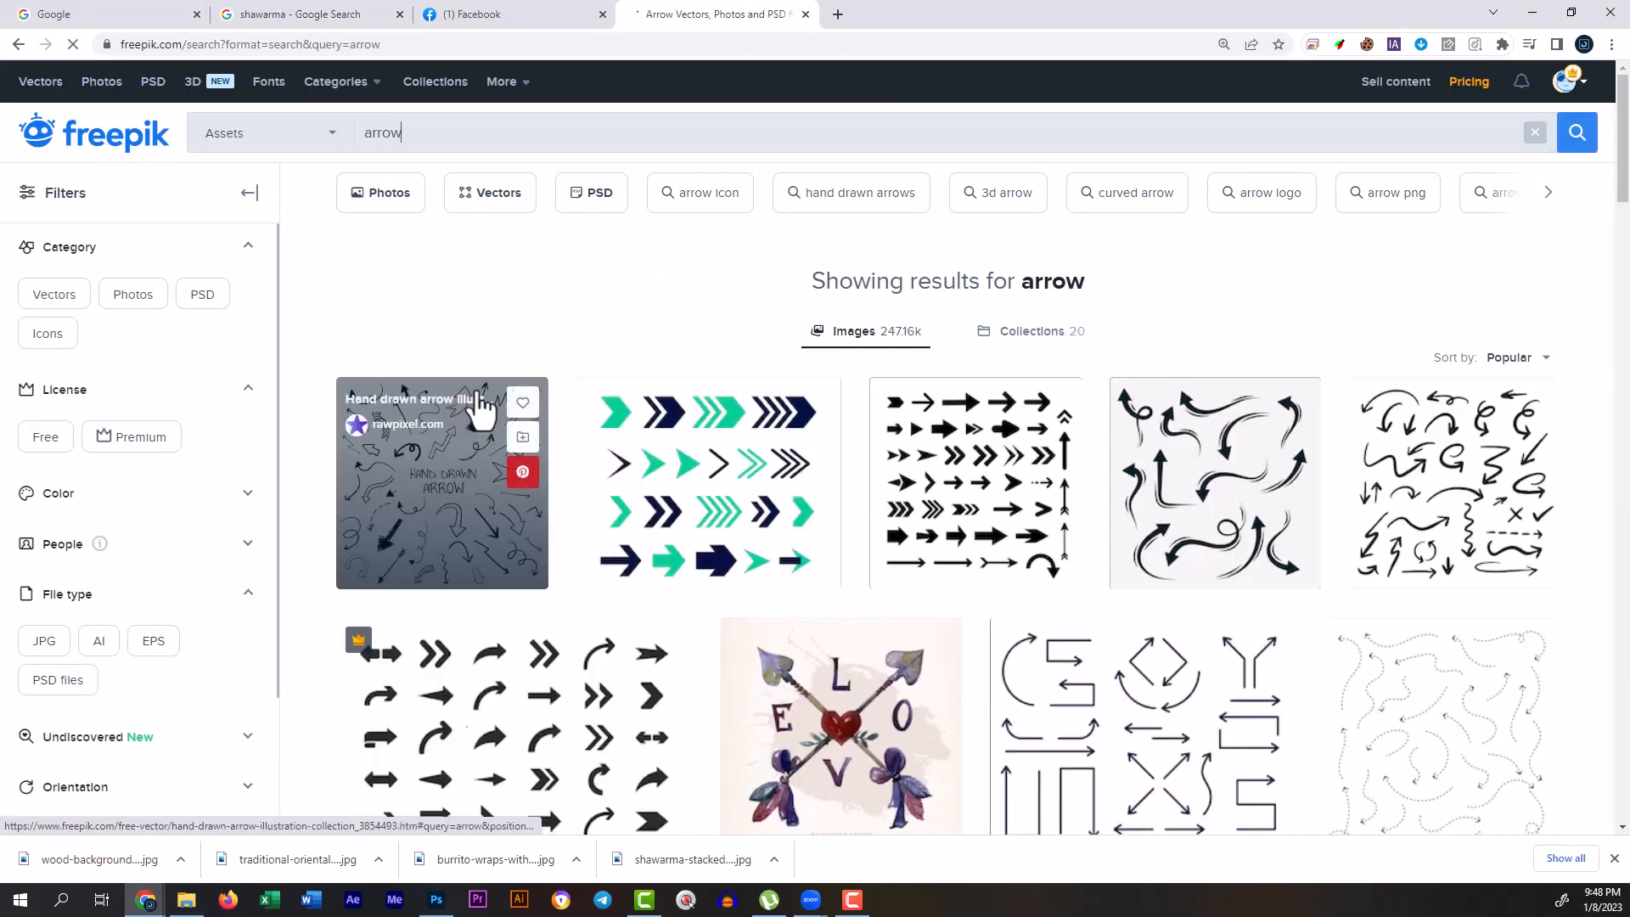
# Step: Browse the Freepik arrow results and download the vector set of black hand-drawn doodle arrows, closing its preview
pyautogui.scroll(-4, 483, 412)
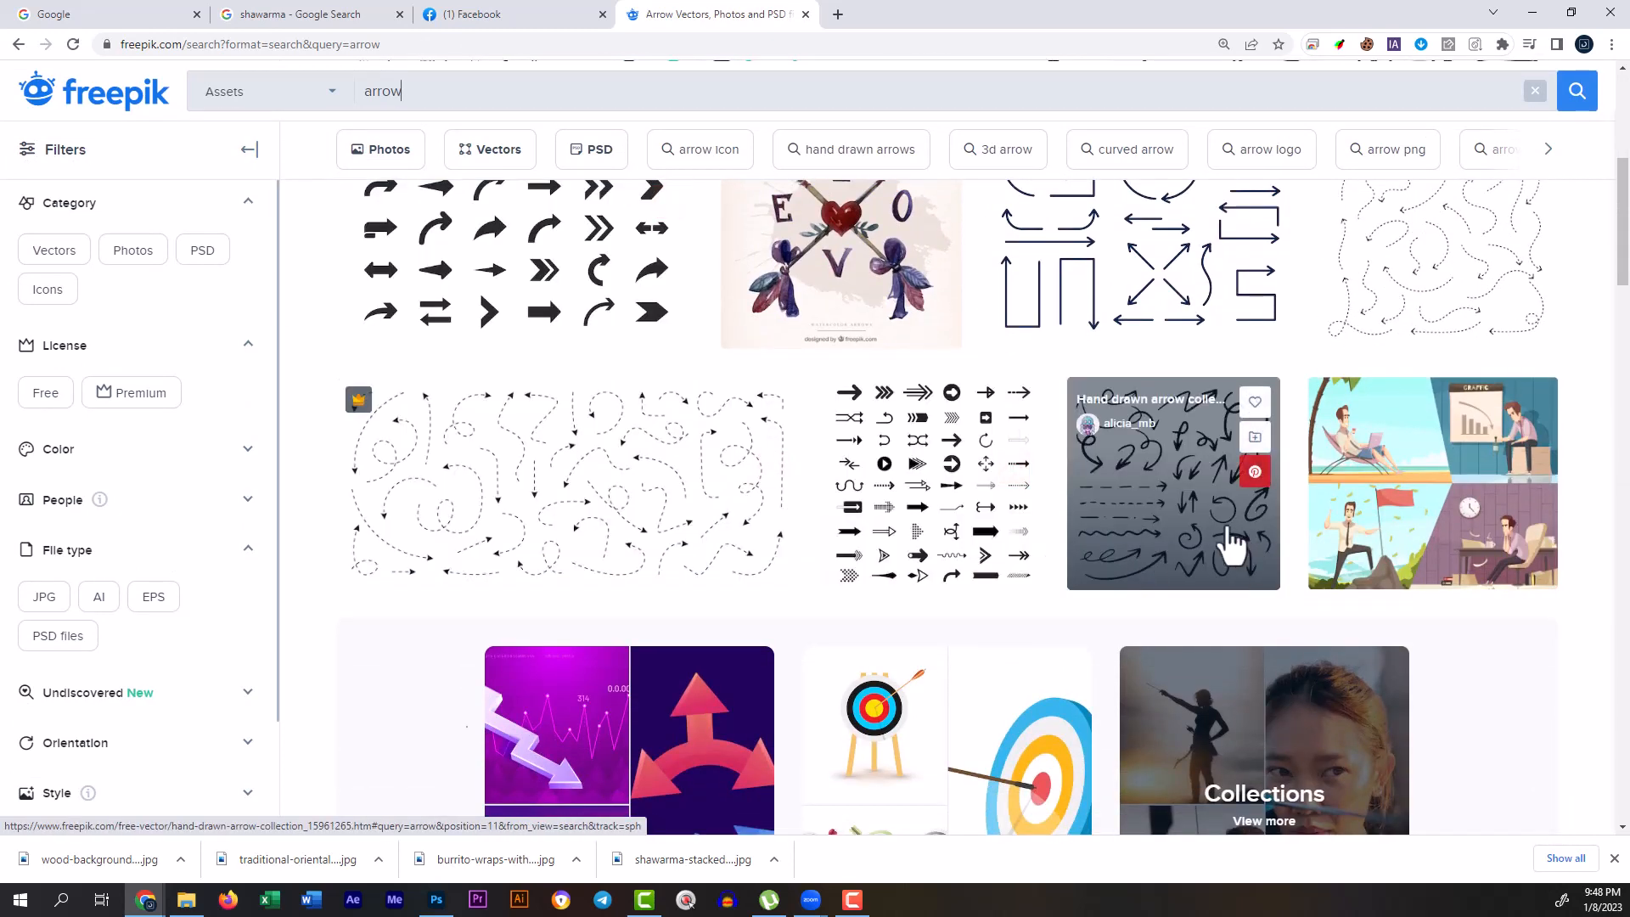
pyautogui.click(1192, 529)
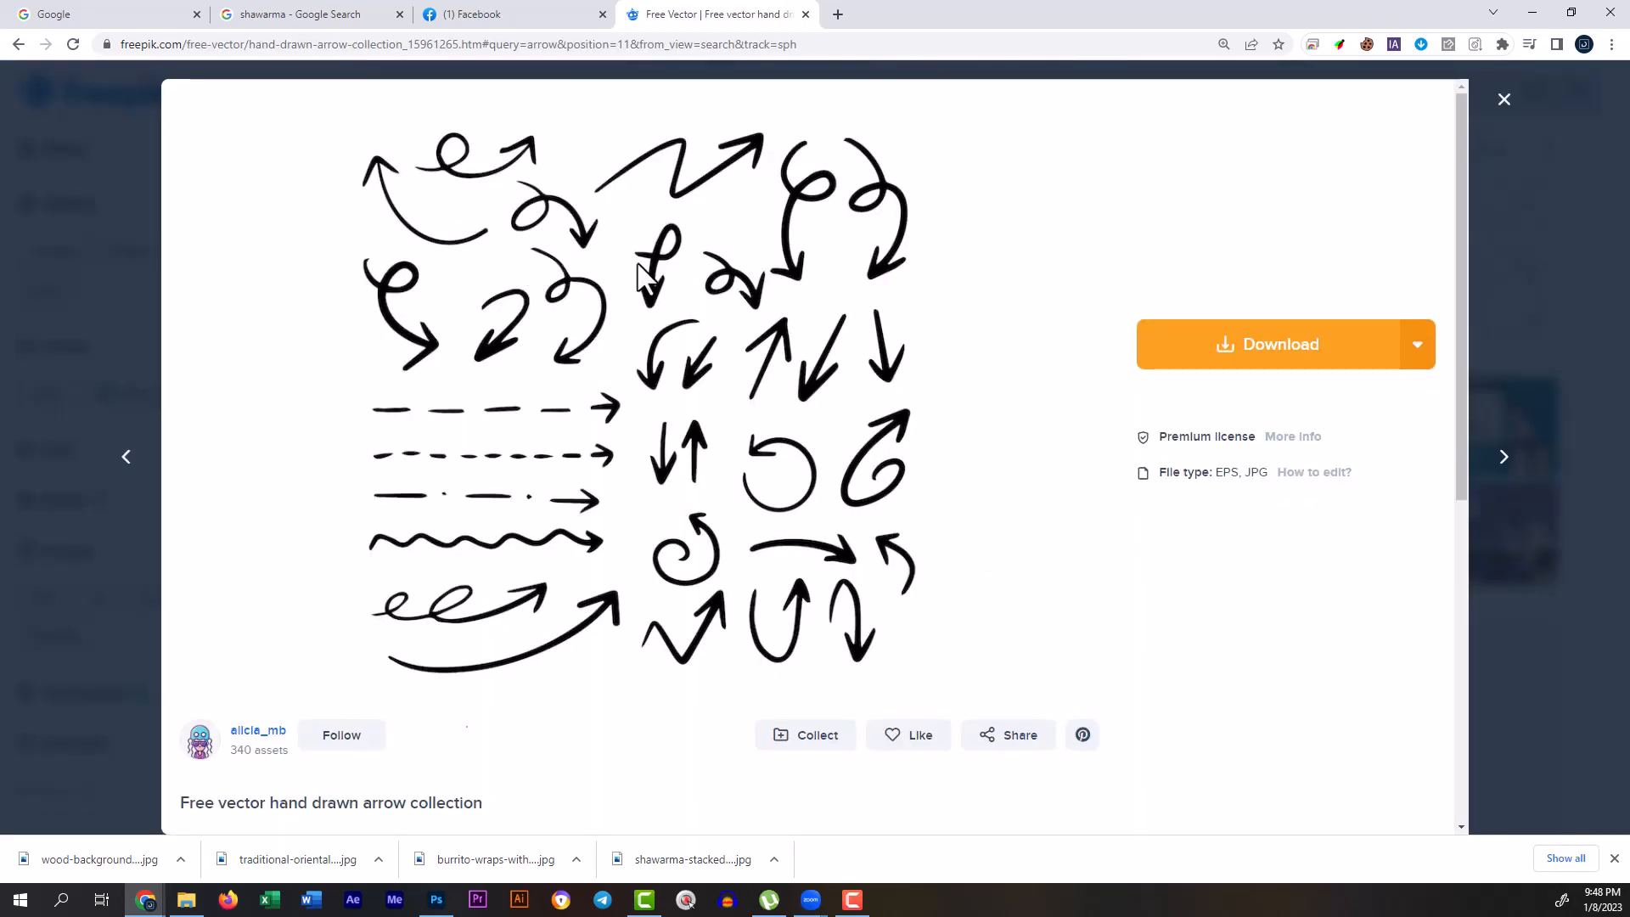
pyautogui.click(1565, 539)
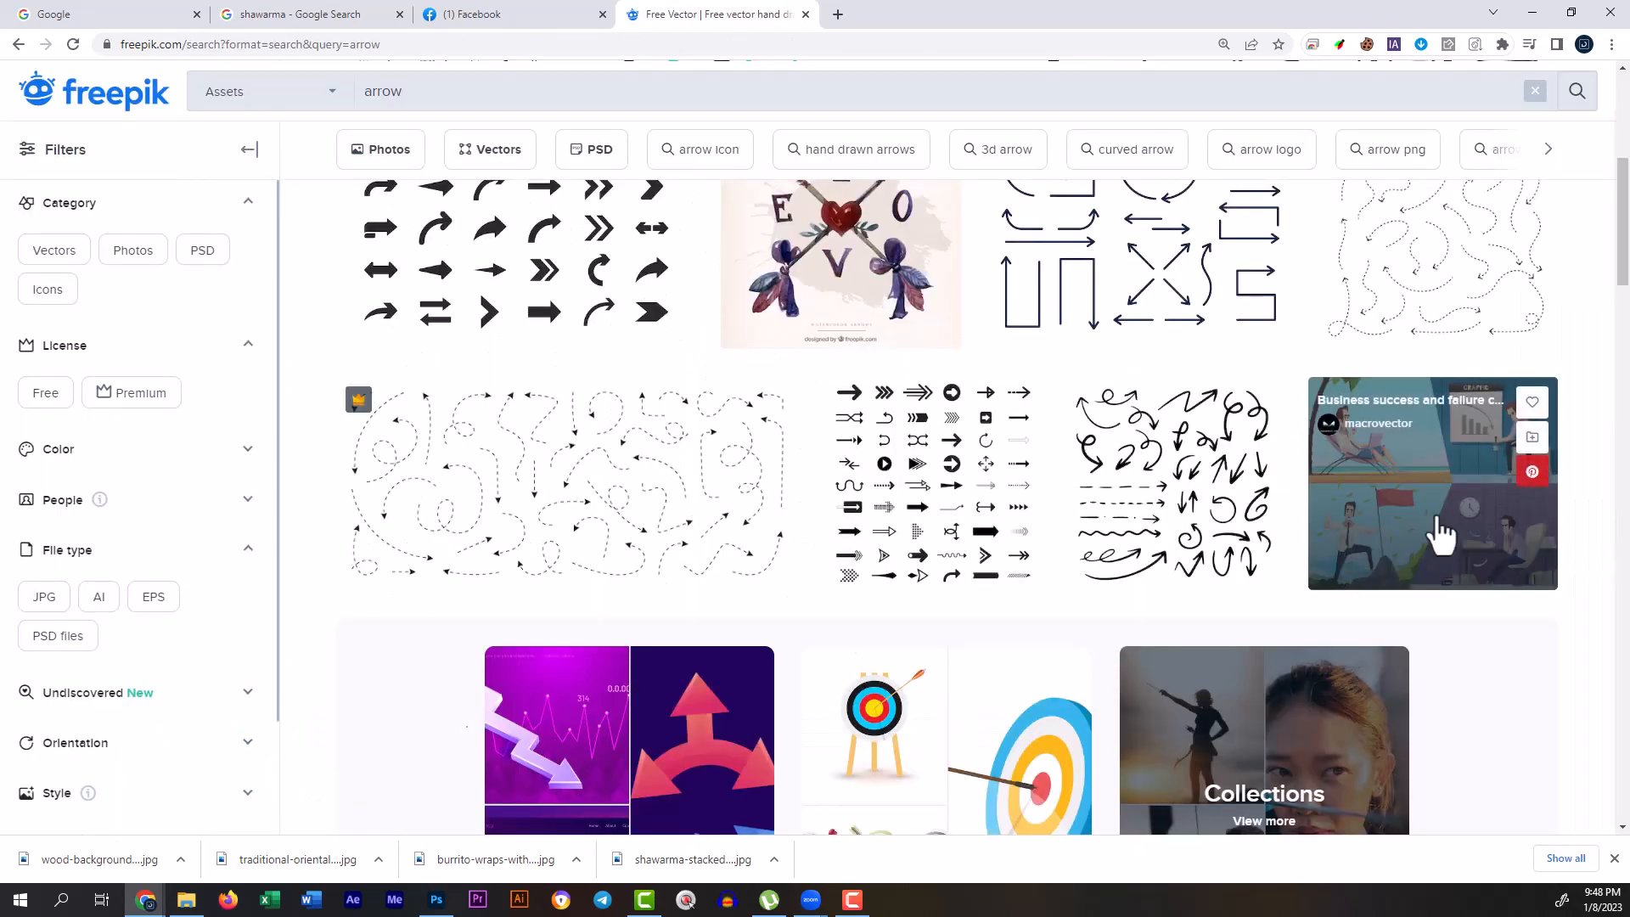
pyautogui.scroll(-10, 953, 608)
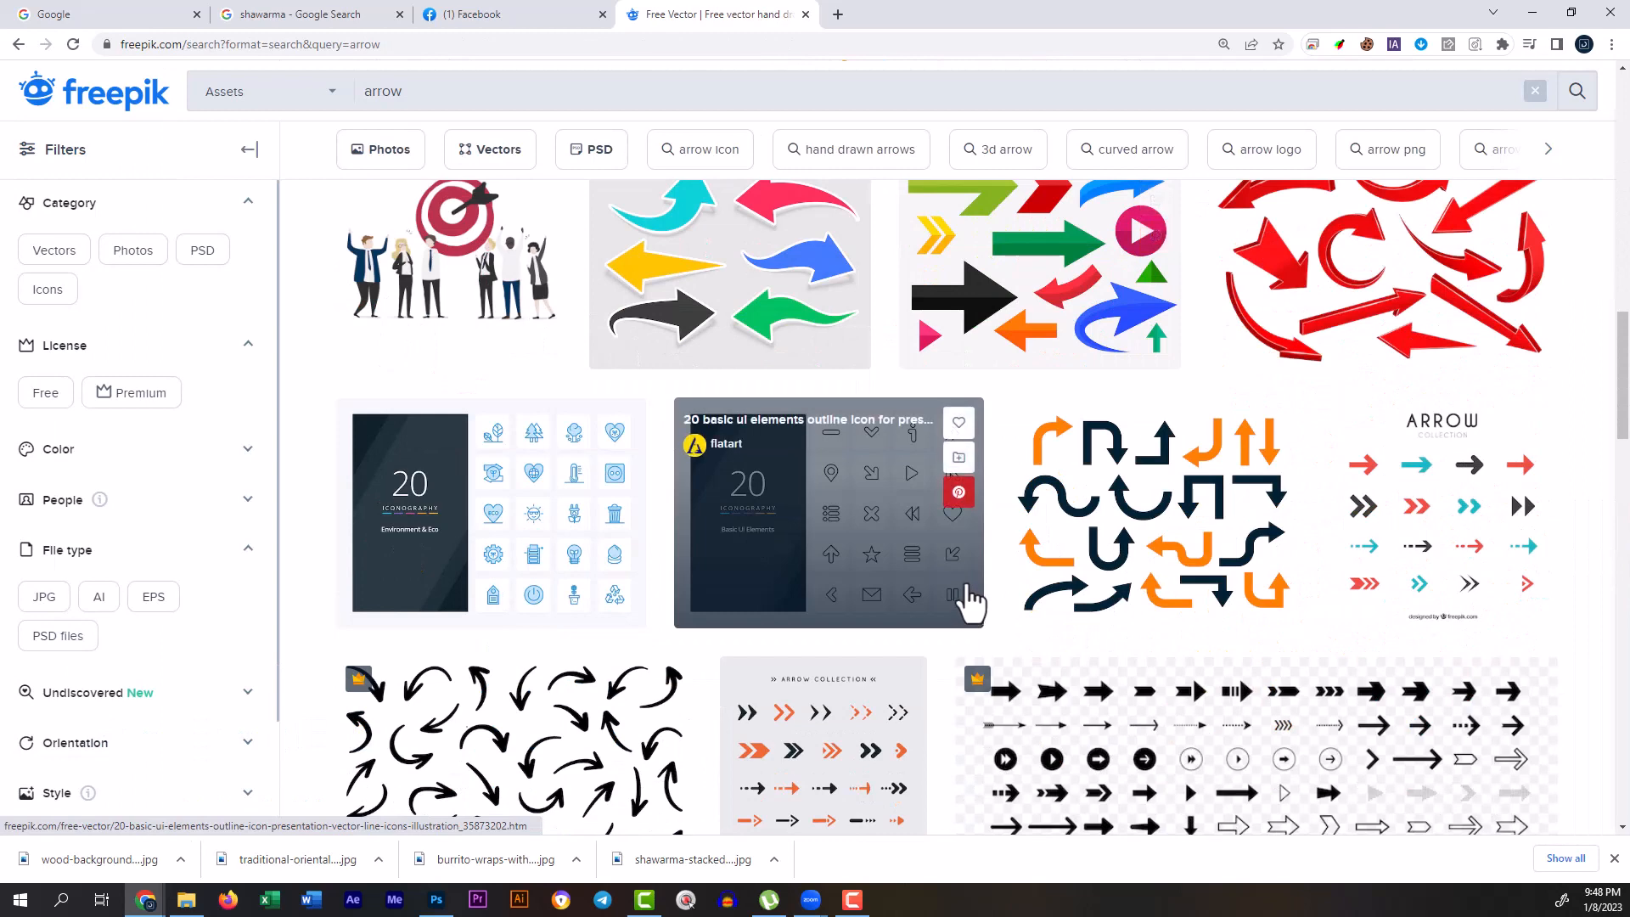
pyautogui.scroll(-8, 968, 605)
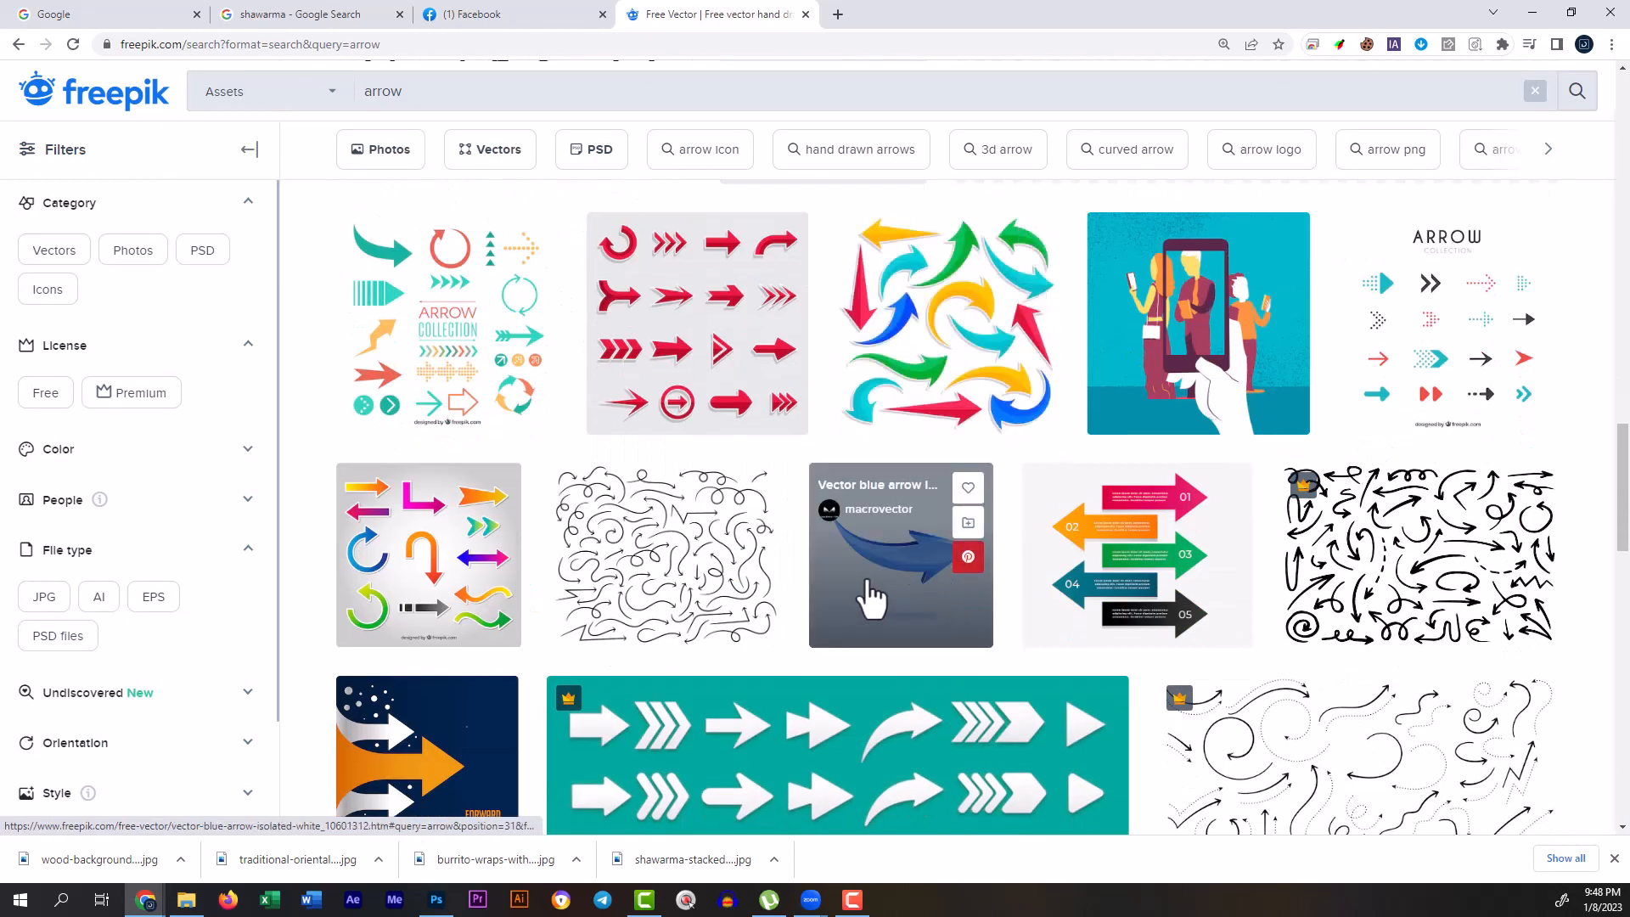
pyautogui.click(1406, 573)
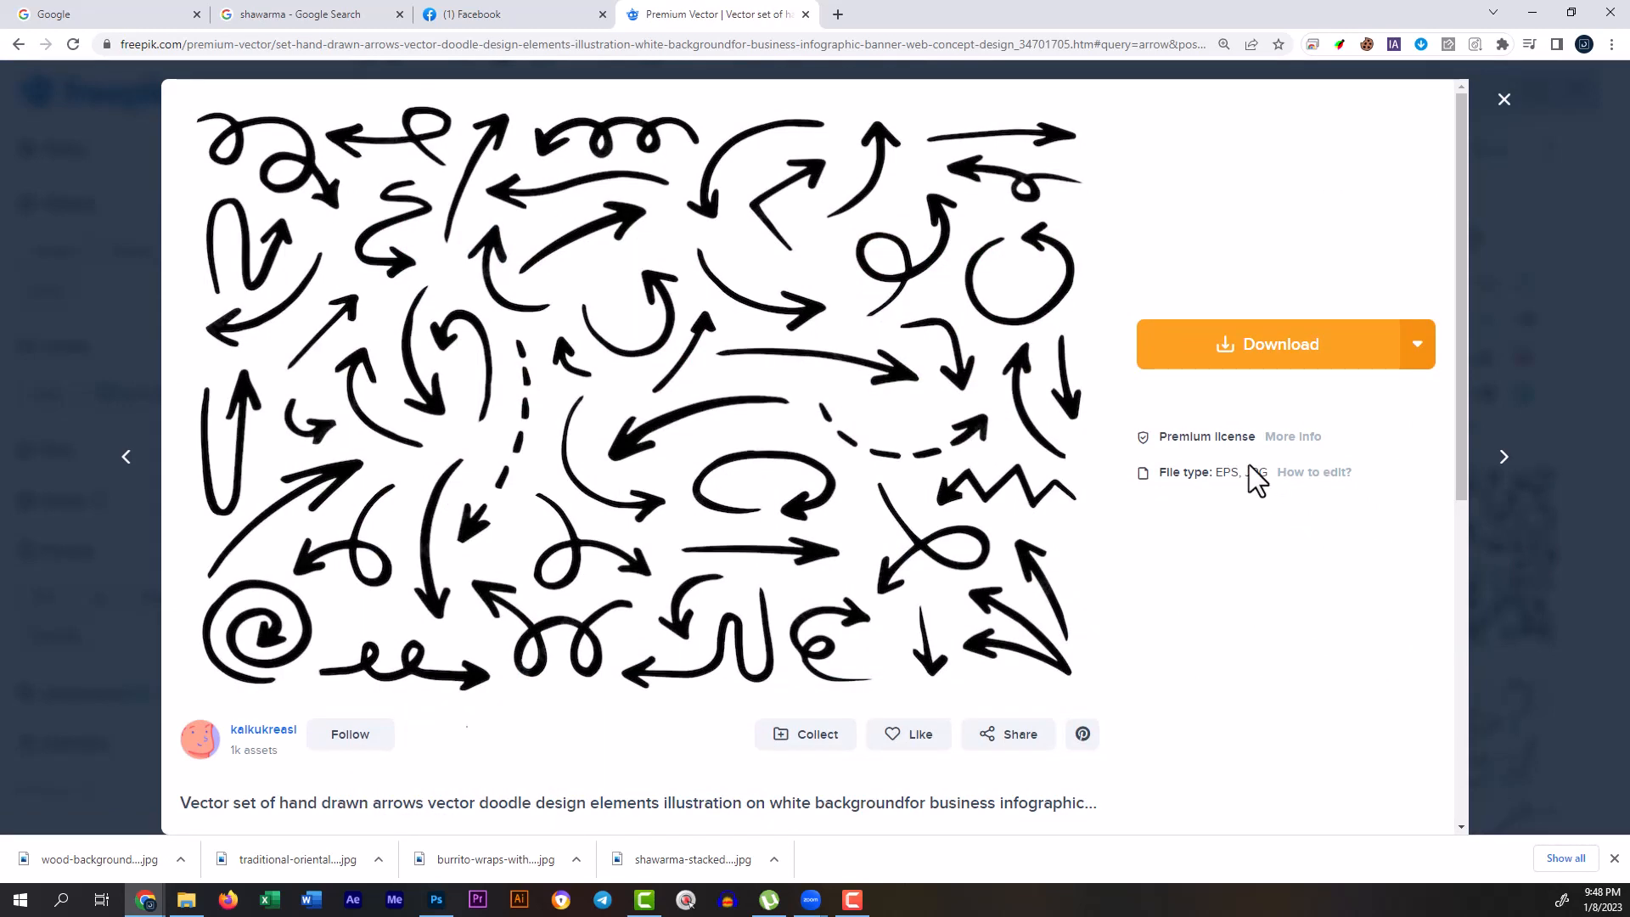
pyautogui.click(1180, 366)
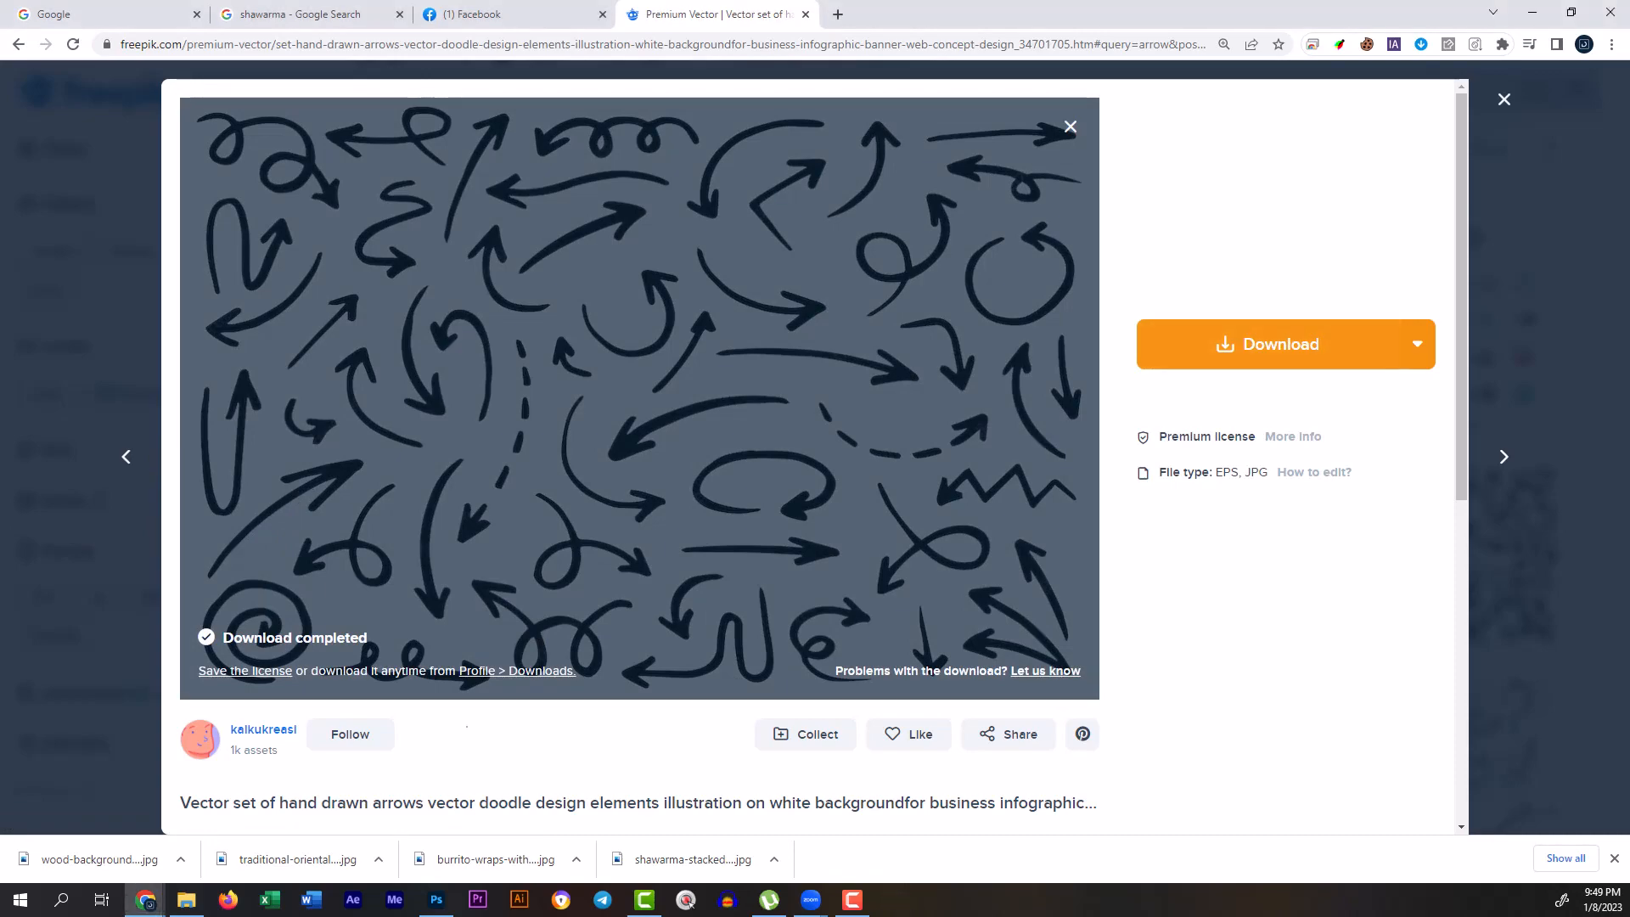
pyautogui.click(1488, 439)
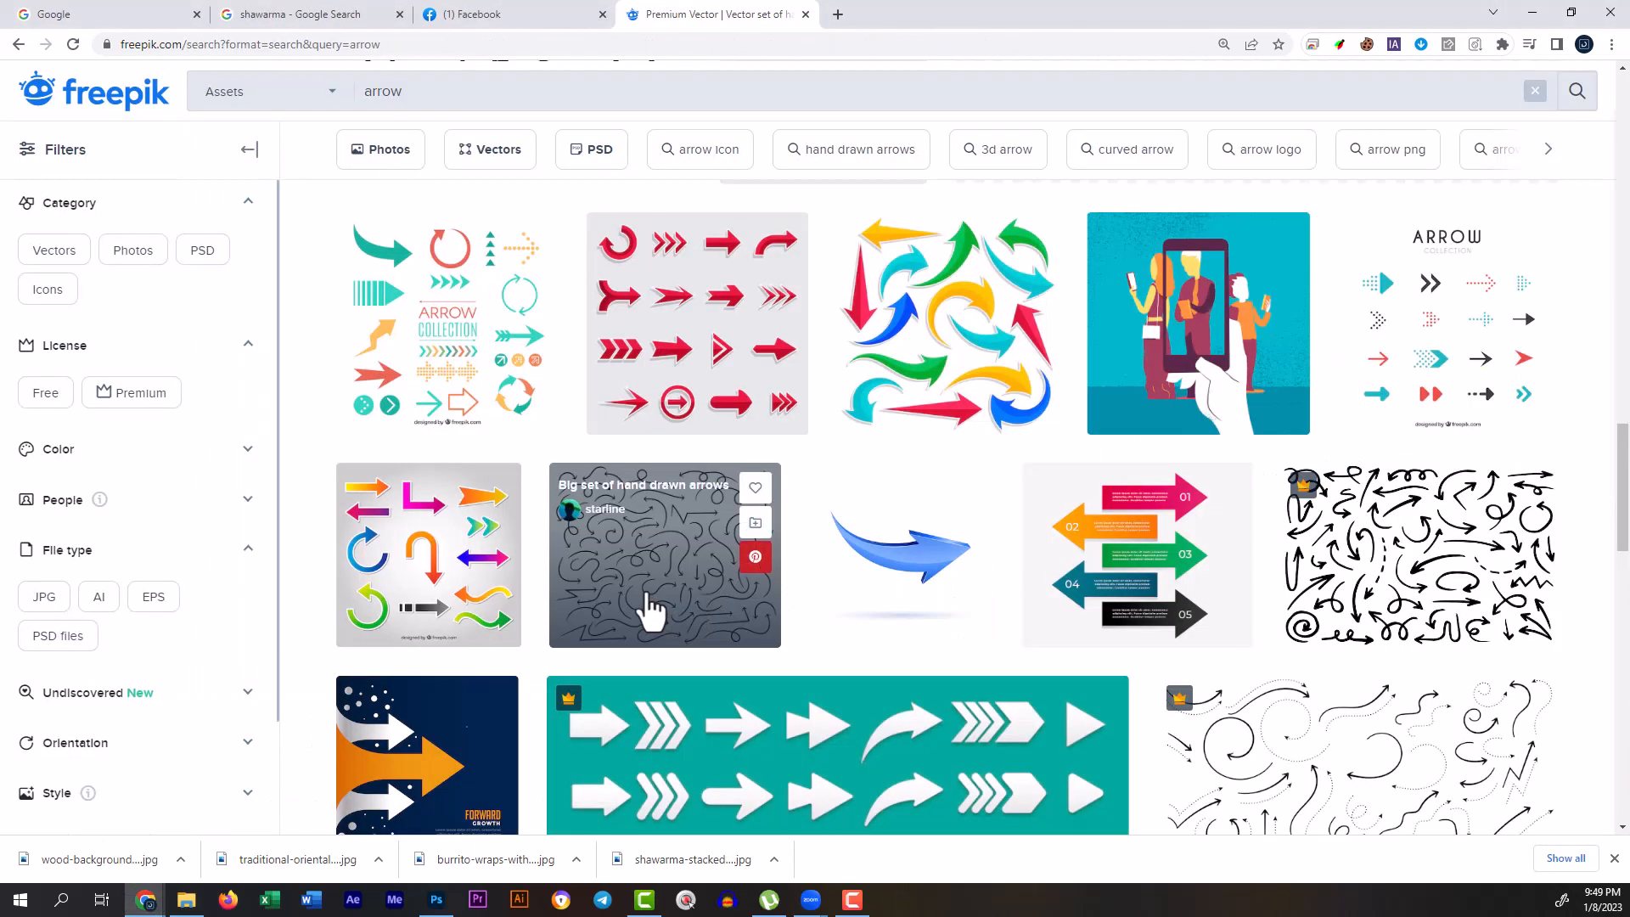
pyautogui.scroll(-8, 648, 608)
# Step: Put the downloaded hand-drawn arrows archive from Downloads into New folder (19) in File Explorer
pyautogui.click(186, 899)
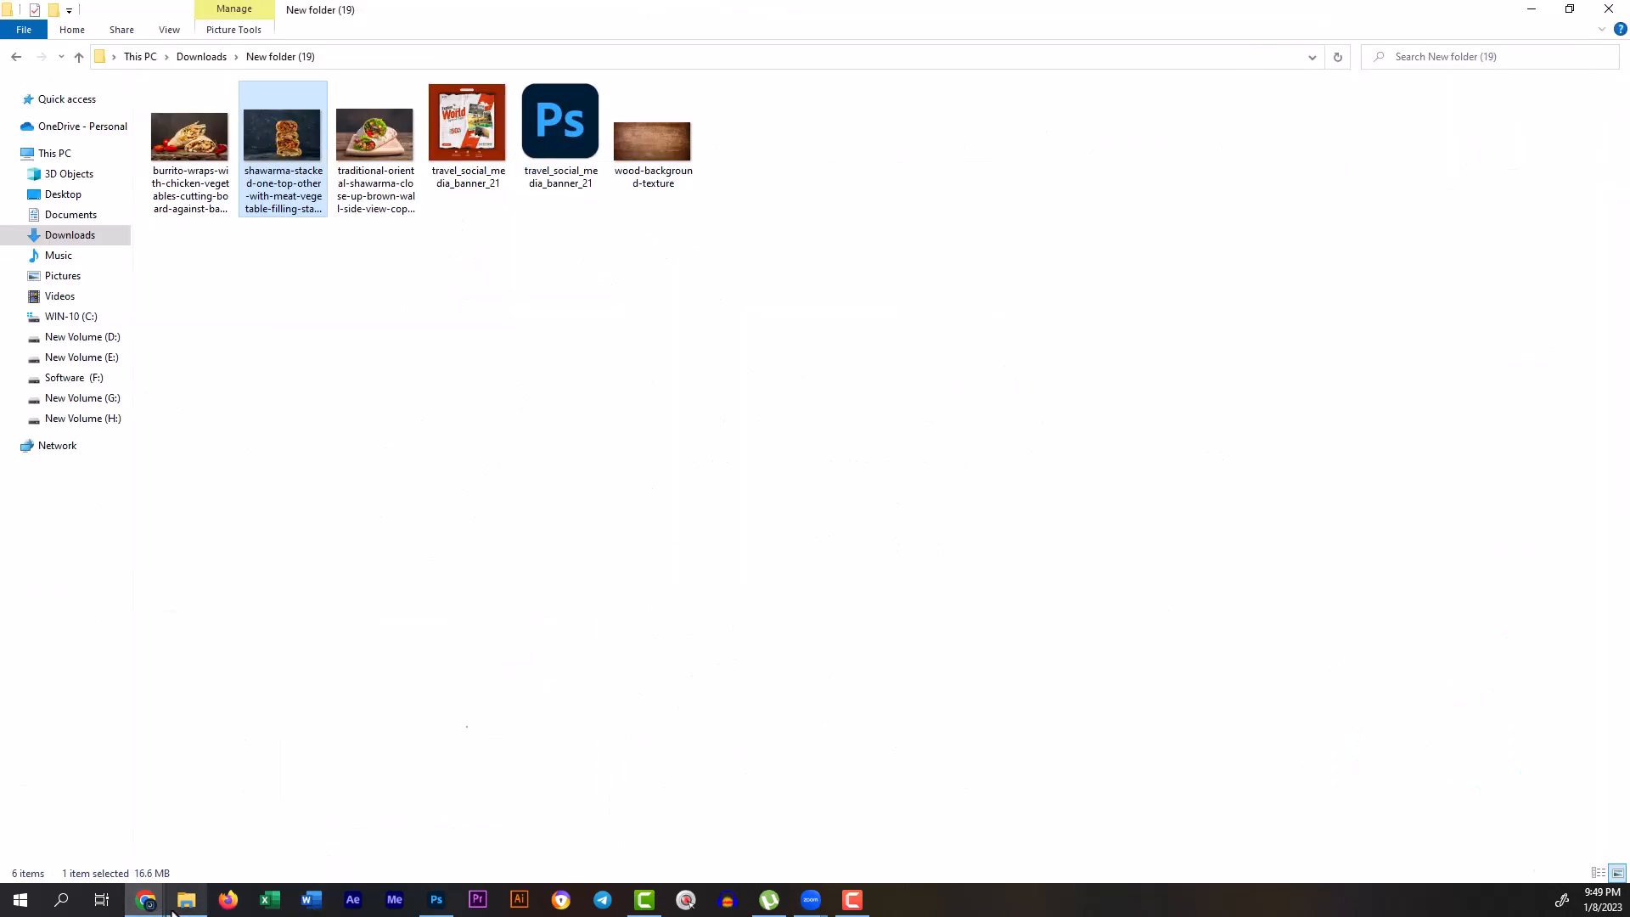
pyautogui.click(75, 235)
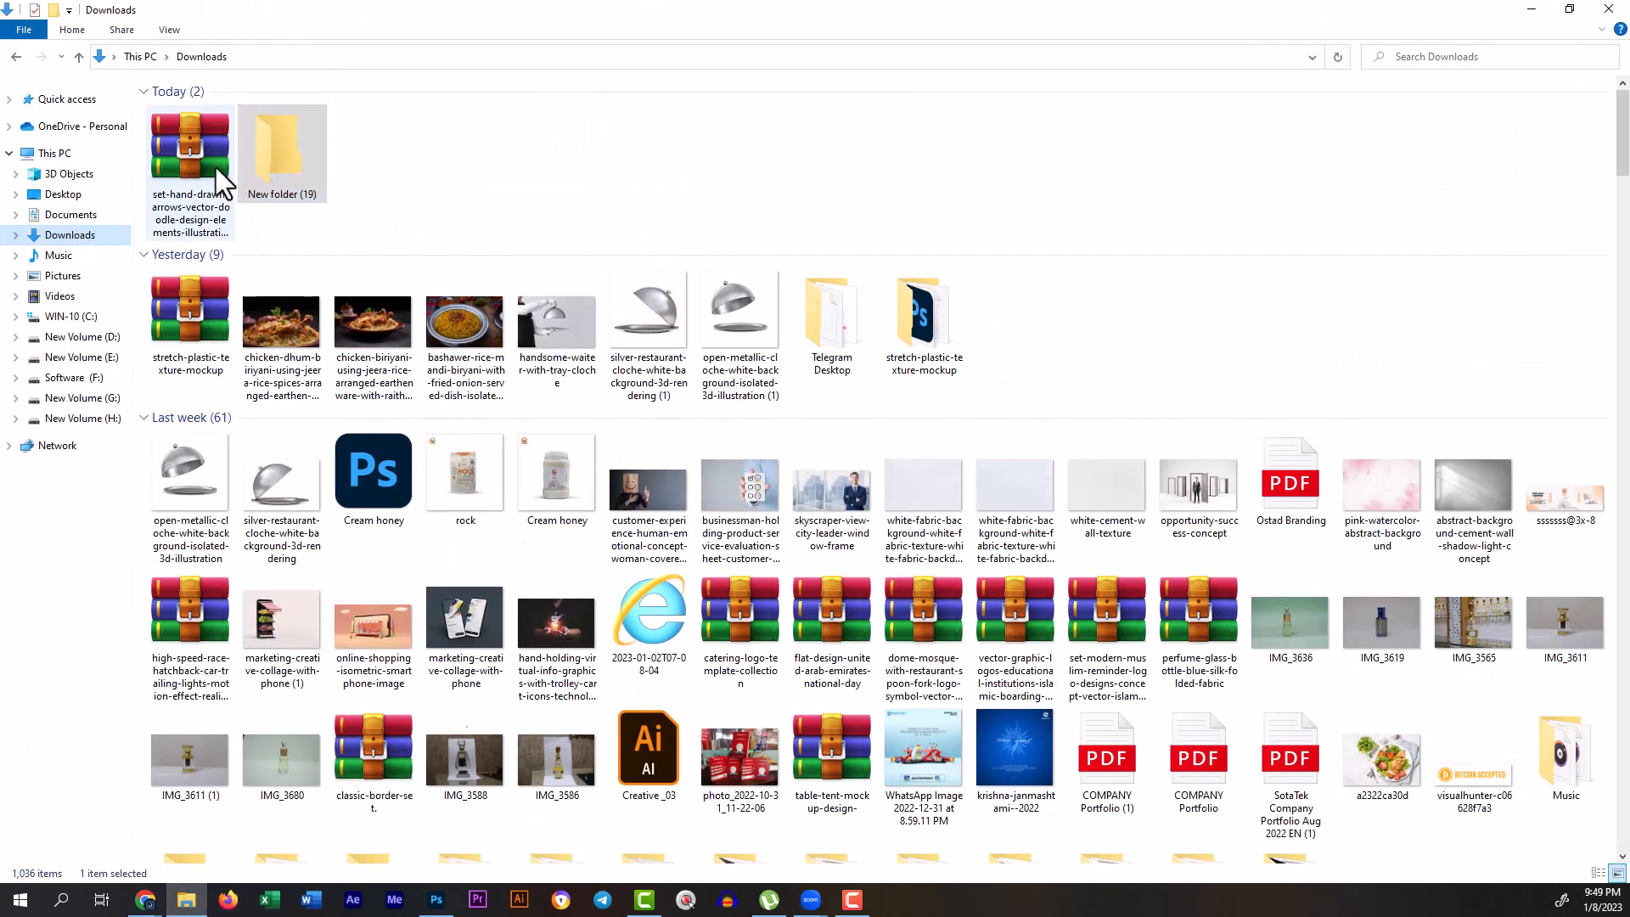
pyautogui.doubleClick(268, 146)
pyautogui.rightClick(437, 374)
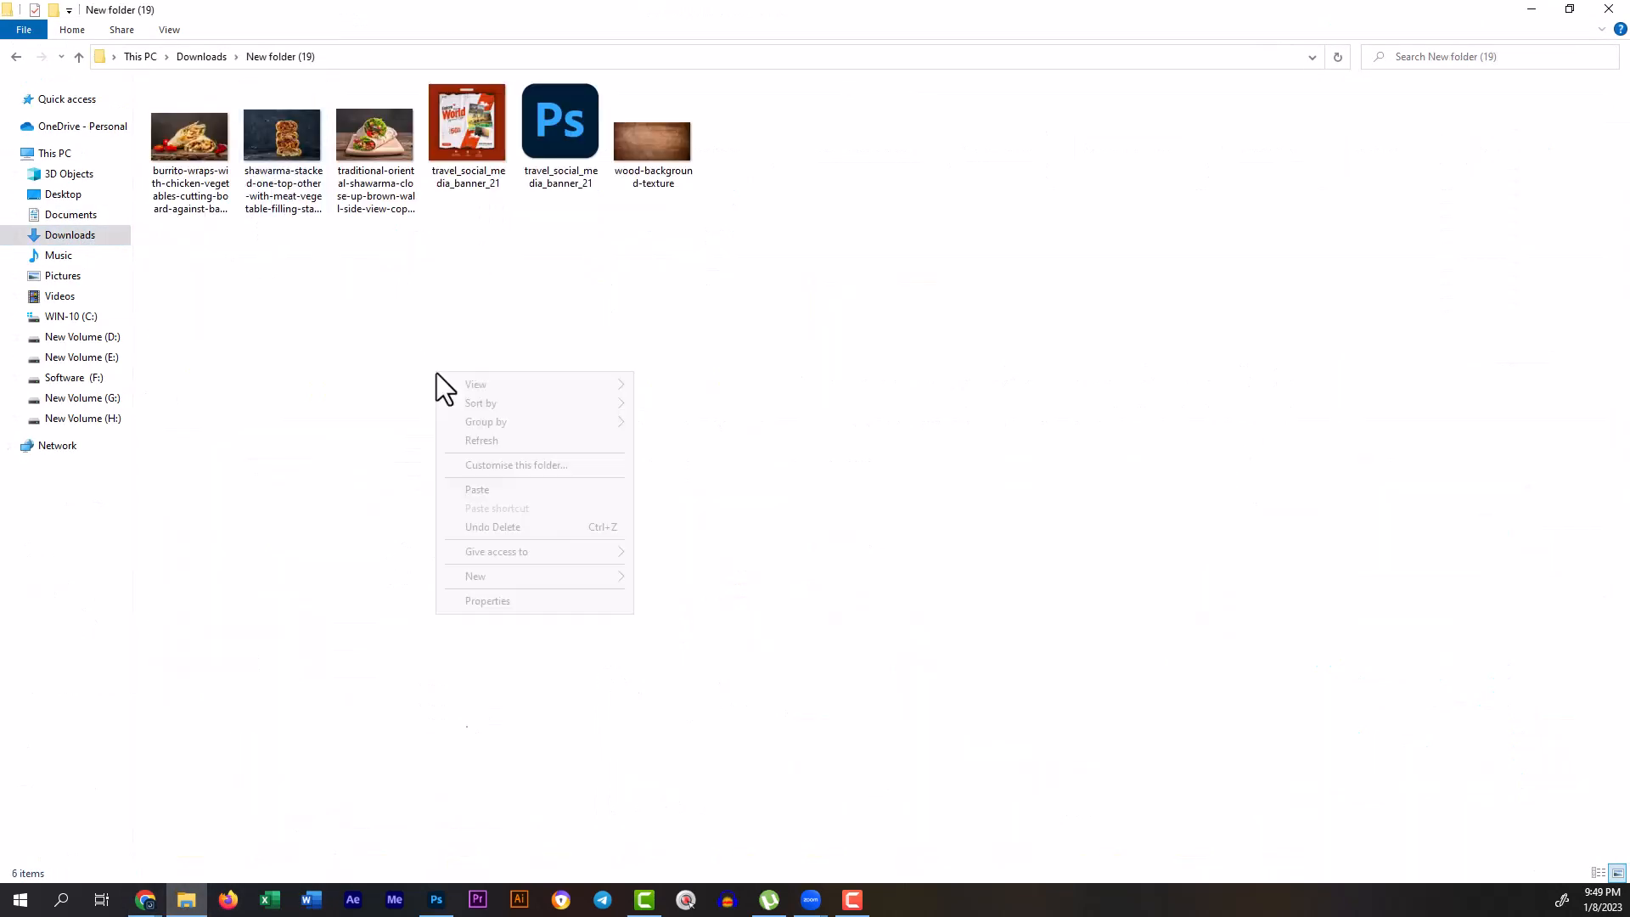
pyautogui.click(476, 490)
# Step: Extract the arrows archive inside New folder (19) and delete the archive file
pyautogui.rightClick(755, 114)
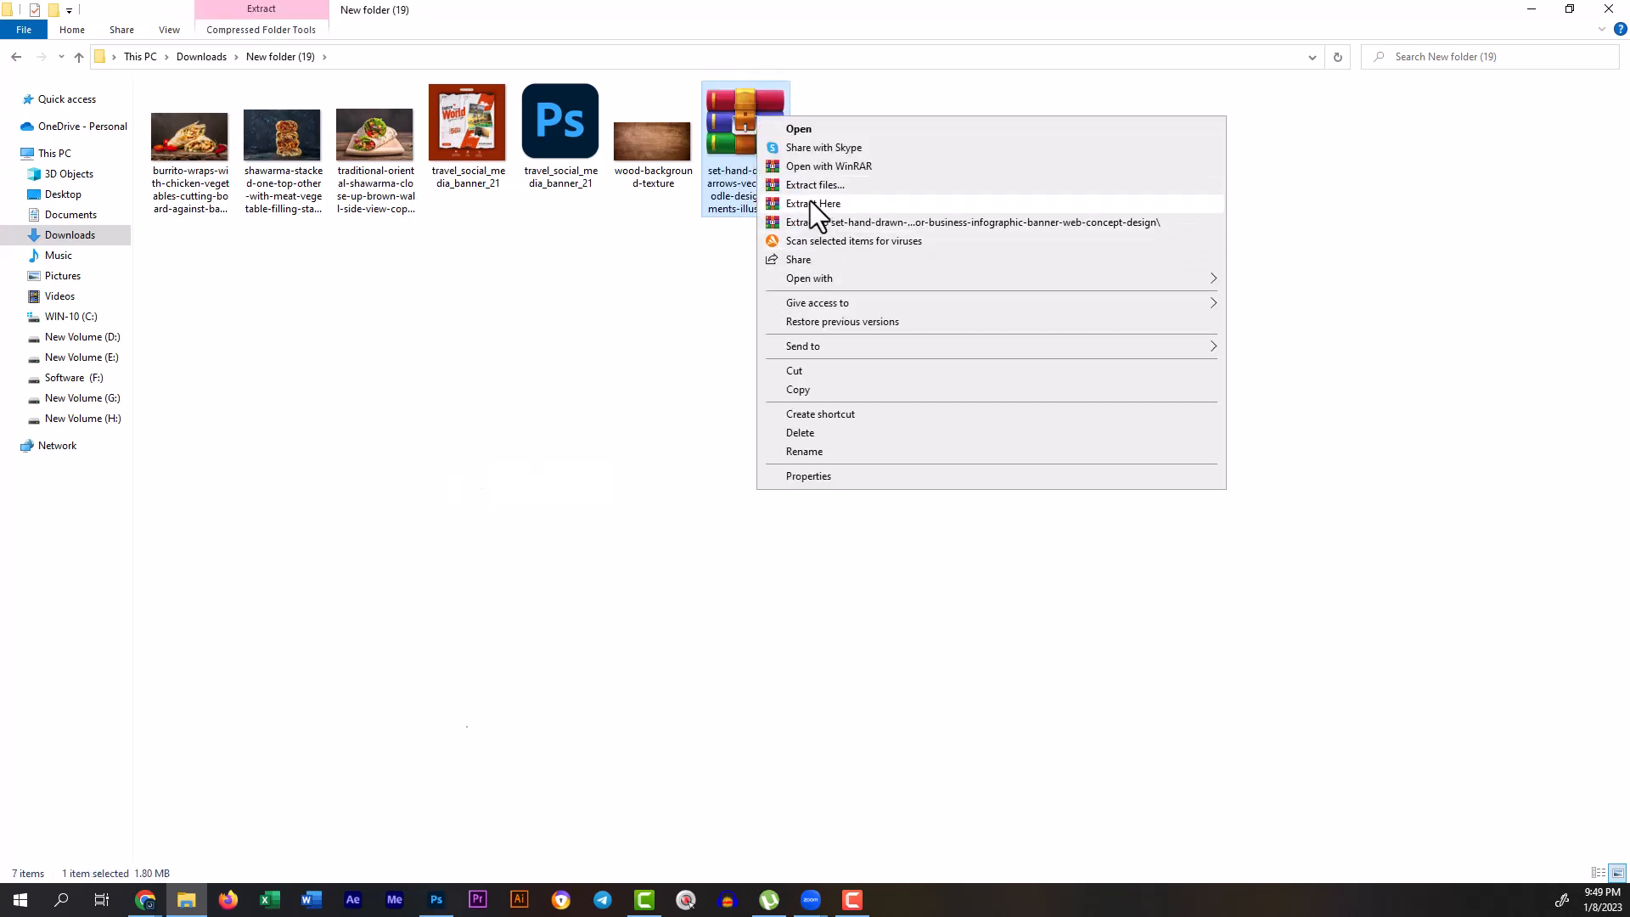
pyautogui.click(810, 201)
pyautogui.click(795, 328)
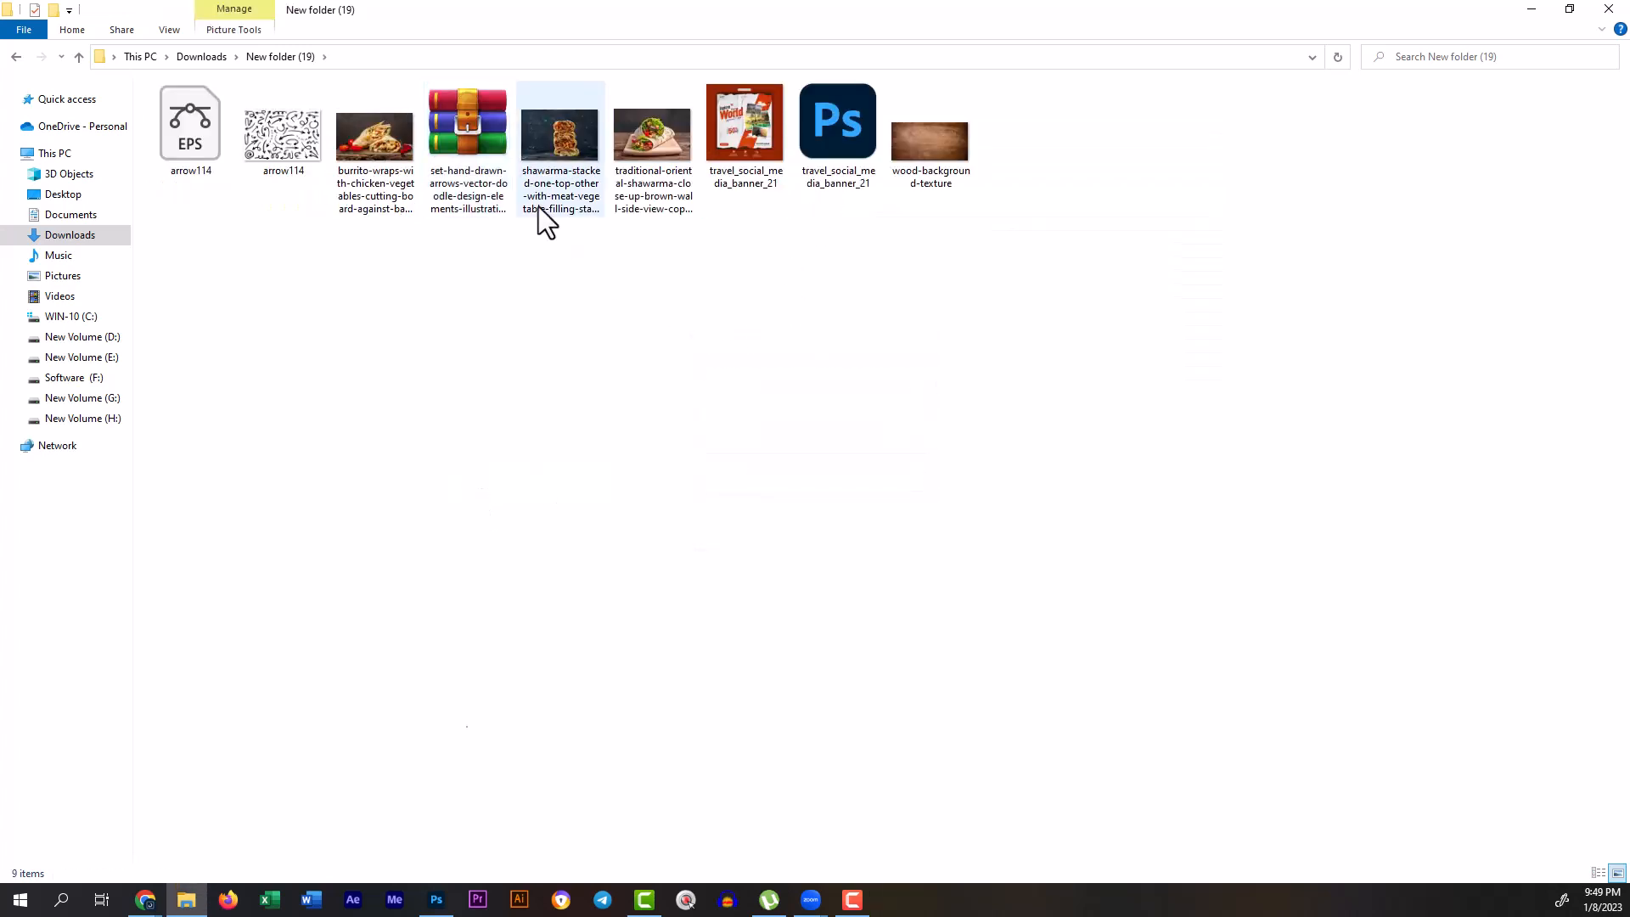
pyautogui.click(486, 153)
pyautogui.press('Delete')
# Step: Open the arrow114 EPS file in Illustrator, retaining the 9-slice scaling option for symbols
pyautogui.doubleClick(169, 130)
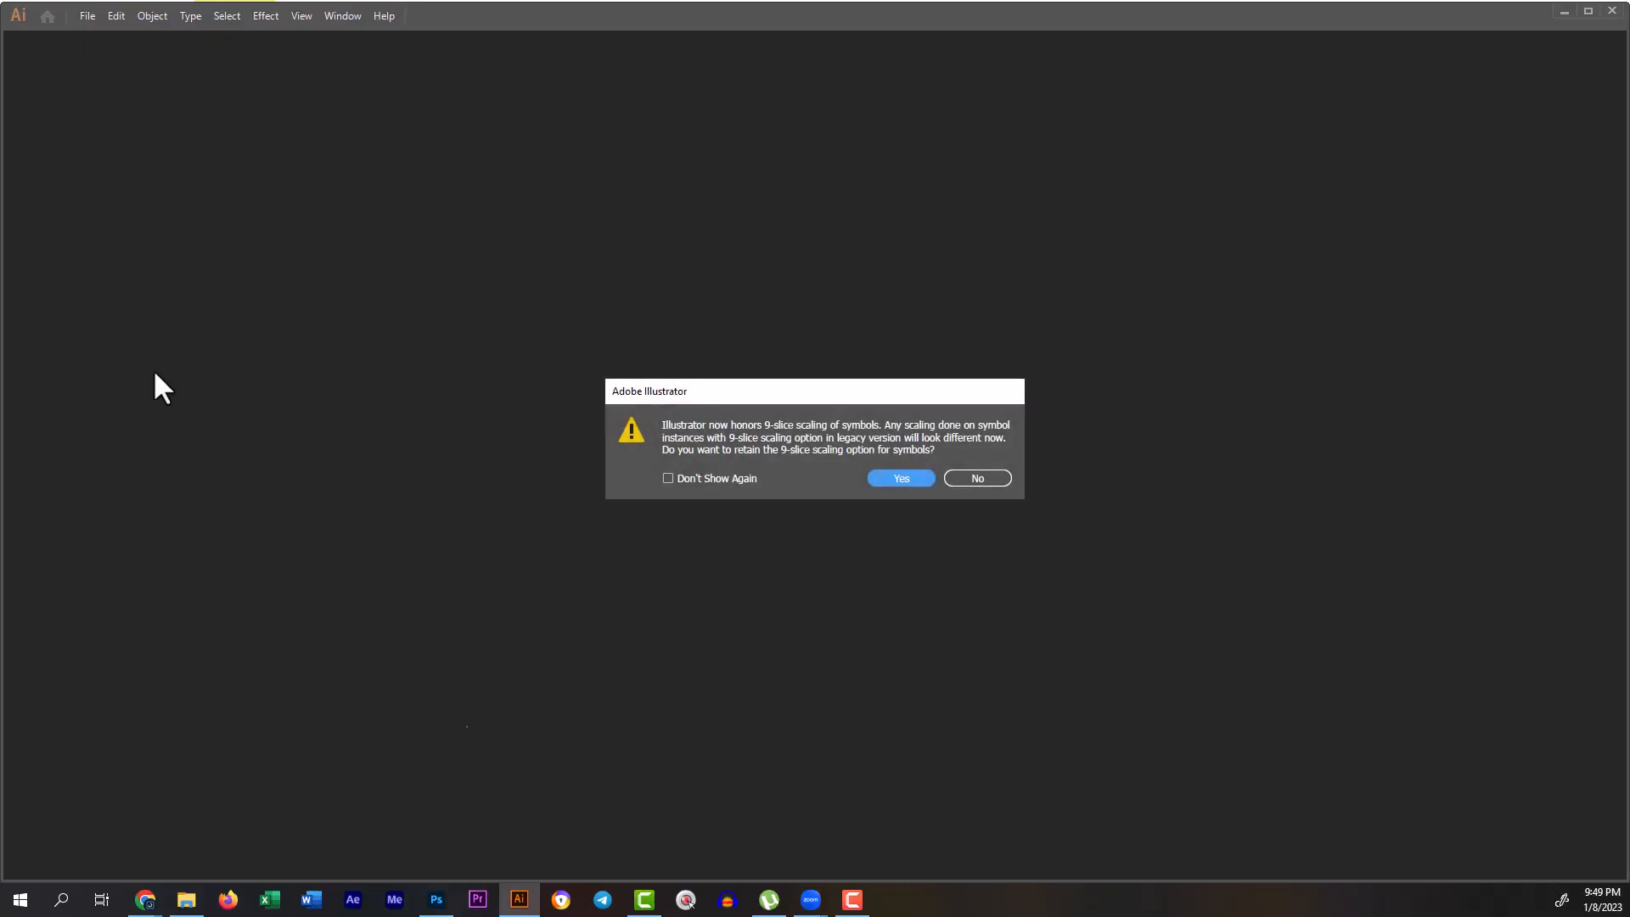
pyautogui.click(914, 479)
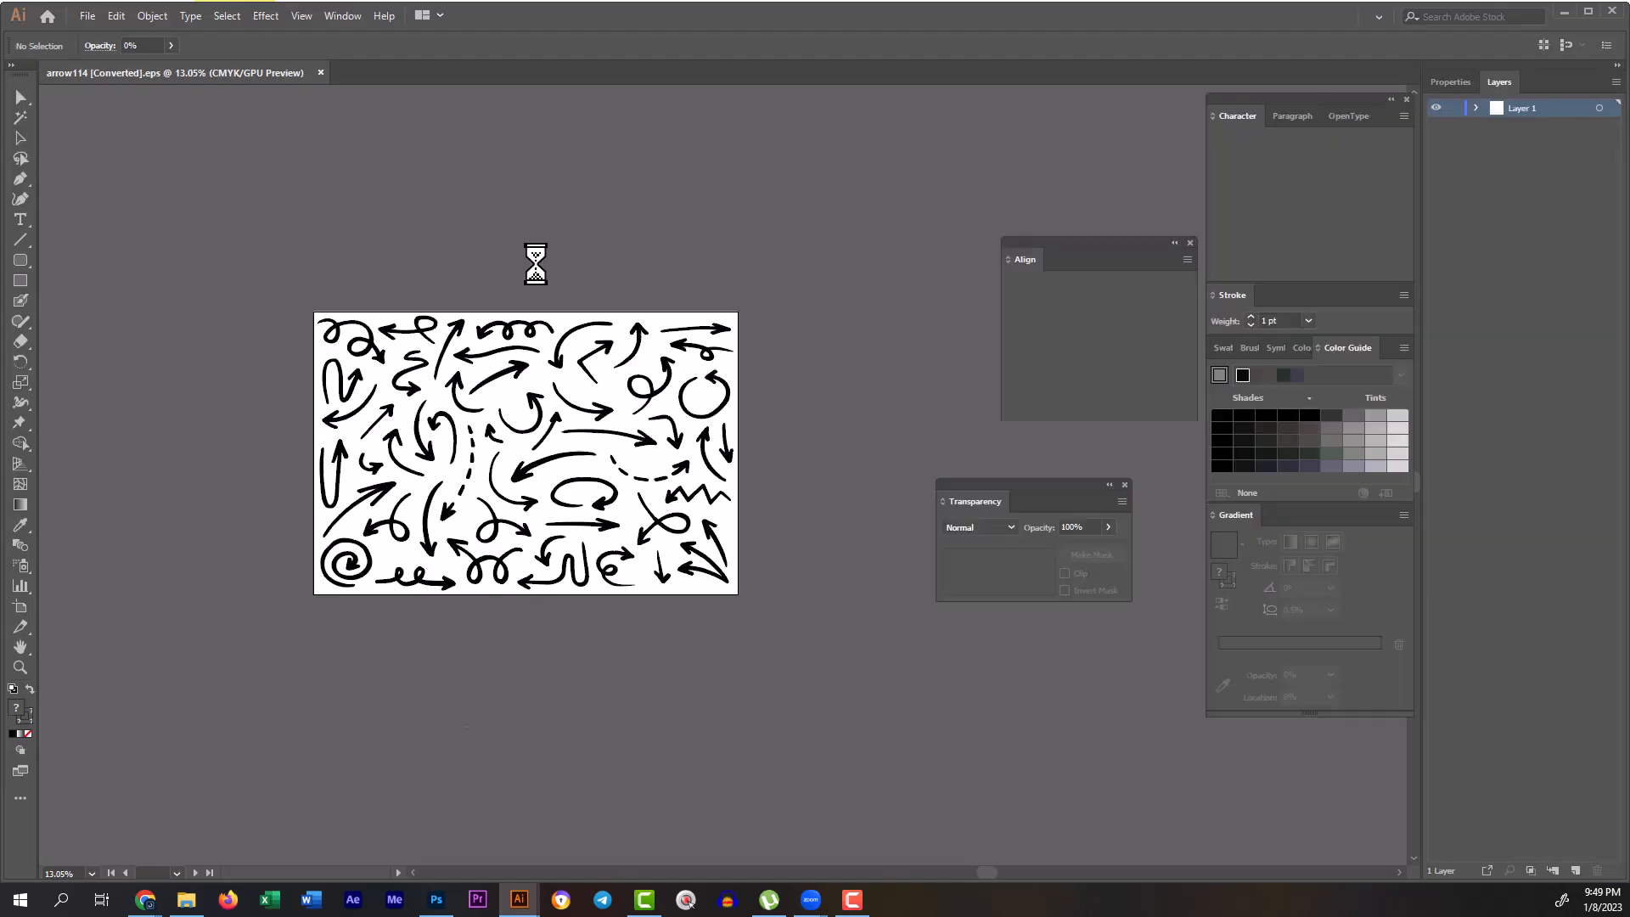
pyautogui.moveTo(477, 458)
pyautogui.mouseDown()
pyautogui.moveTo(655, 621)
pyautogui.moveTo(573, 502)
pyautogui.moveTo(466, 400)
pyautogui.moveTo(461, 451)
pyautogui.mouseUp()
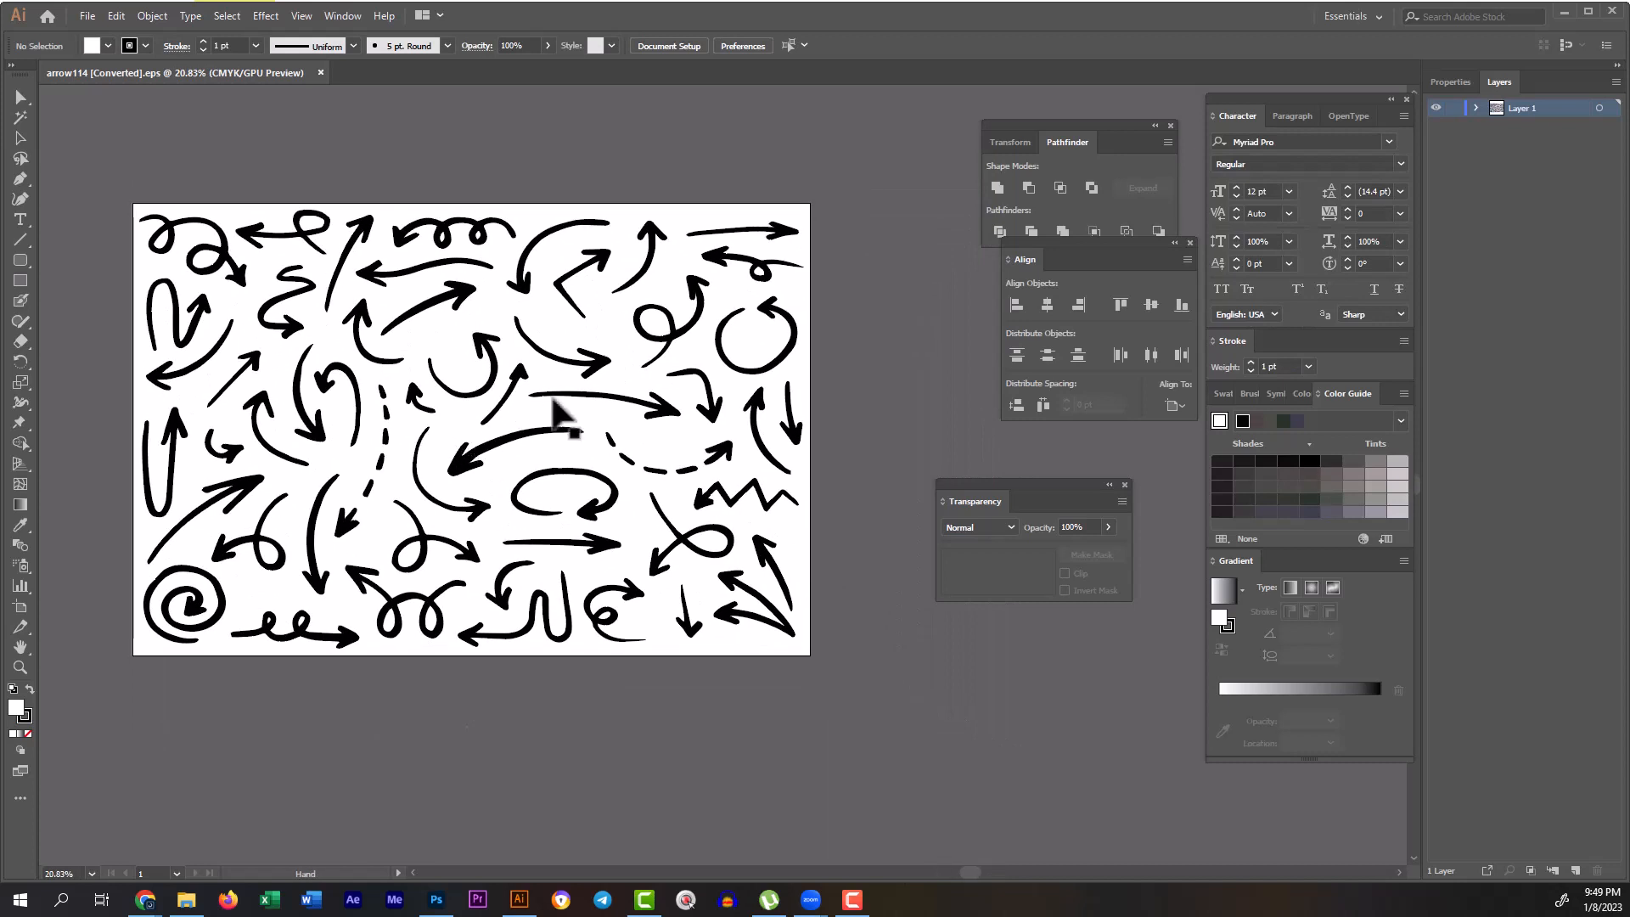
# Step: Ungroup the artwork, move the arrows off the white background rectangle, and ungroup them into separate objects
pyautogui.click(643, 273)
pyautogui.rightClick(639, 273)
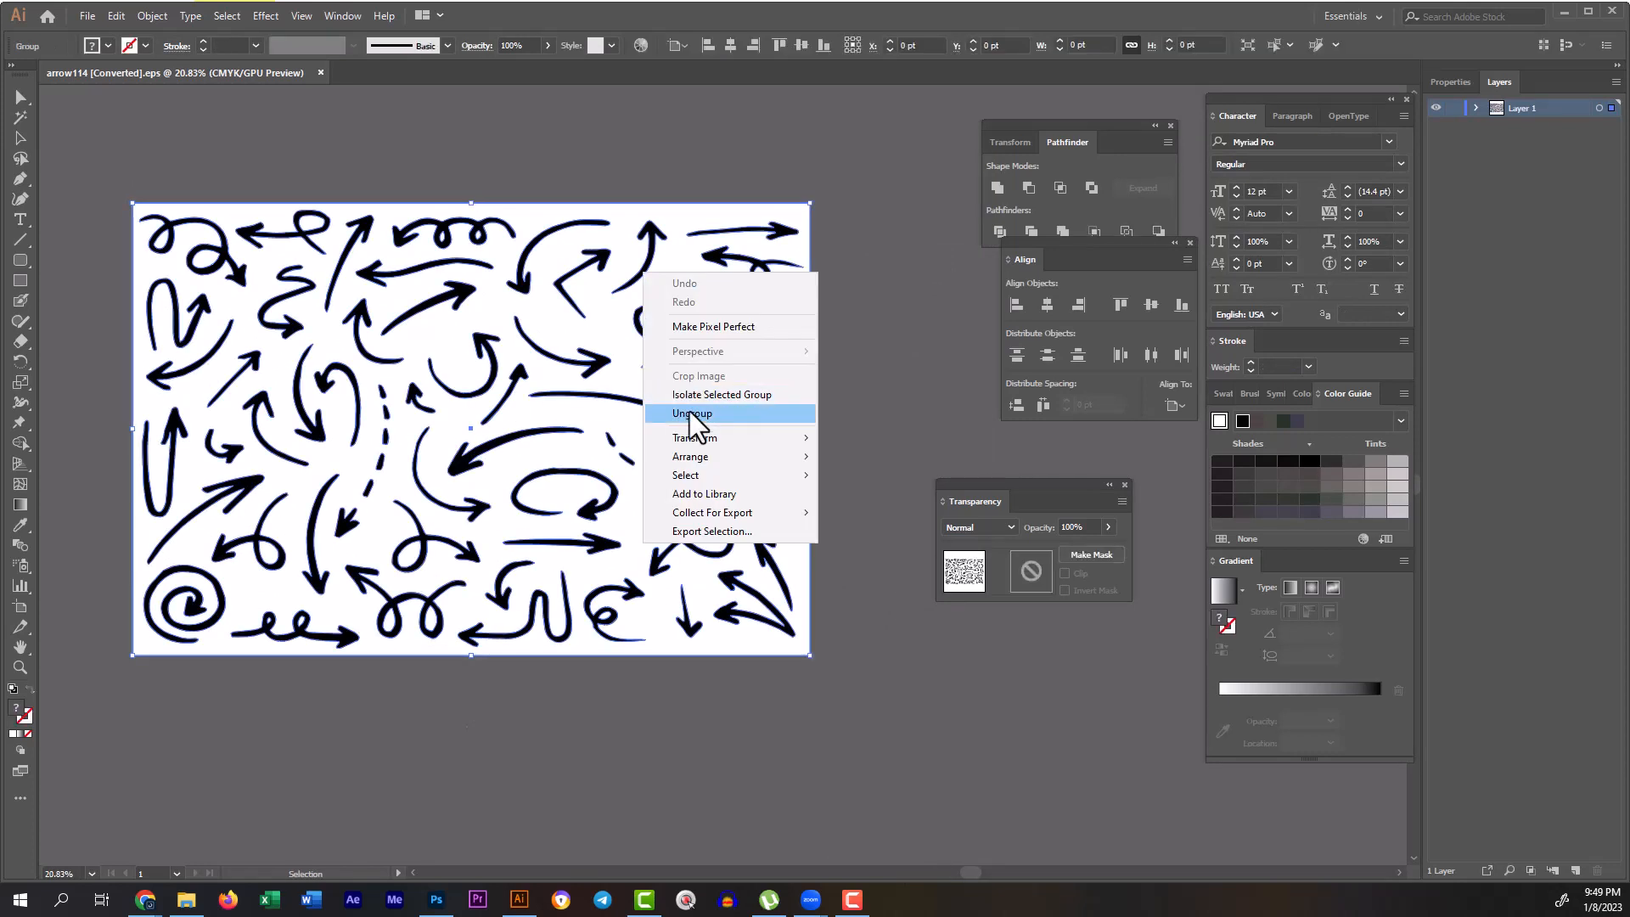
pyautogui.click(747, 417)
pyautogui.click(863, 346)
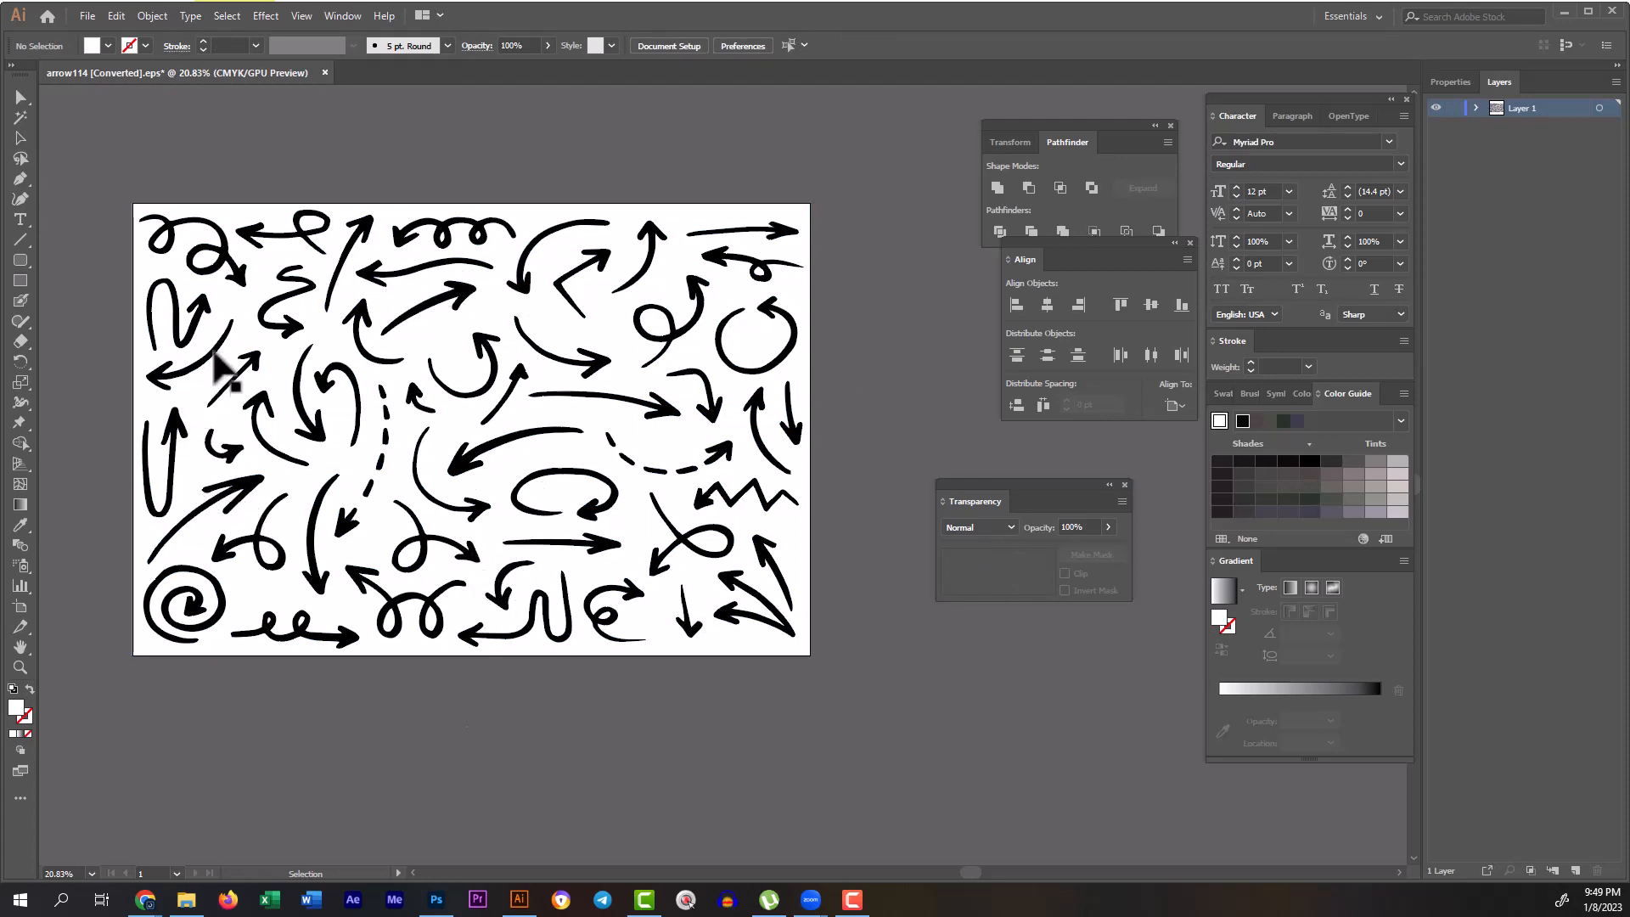
pyautogui.moveTo(208, 354); pyautogui.dragTo(480, 404)
pyautogui.rightClick(481, 406)
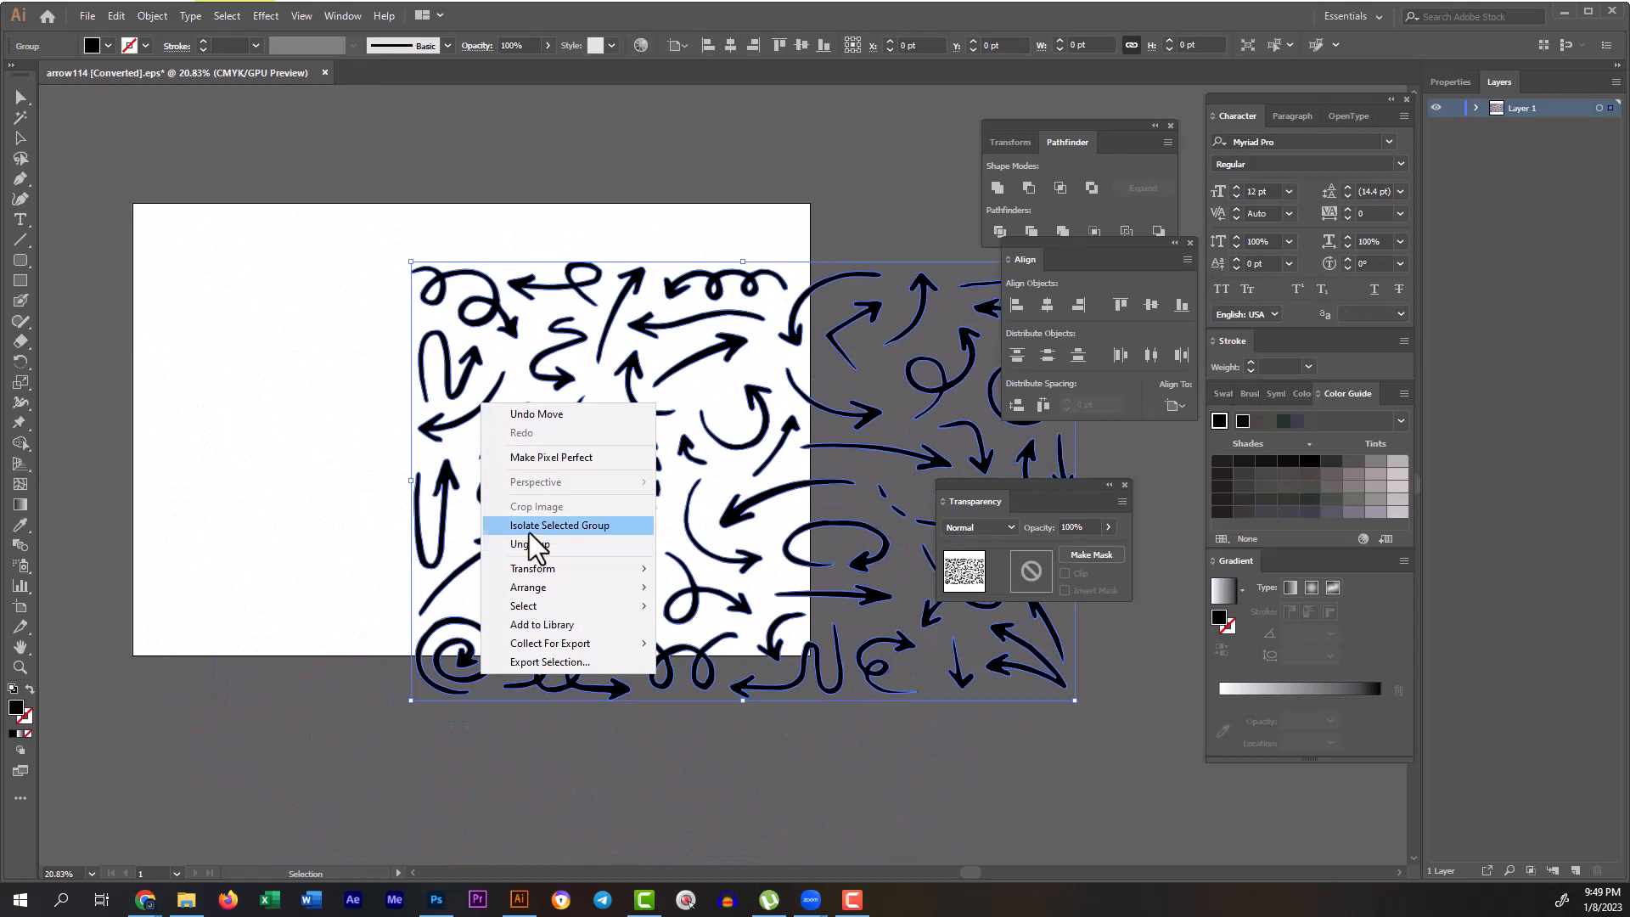
pyautogui.click(528, 544)
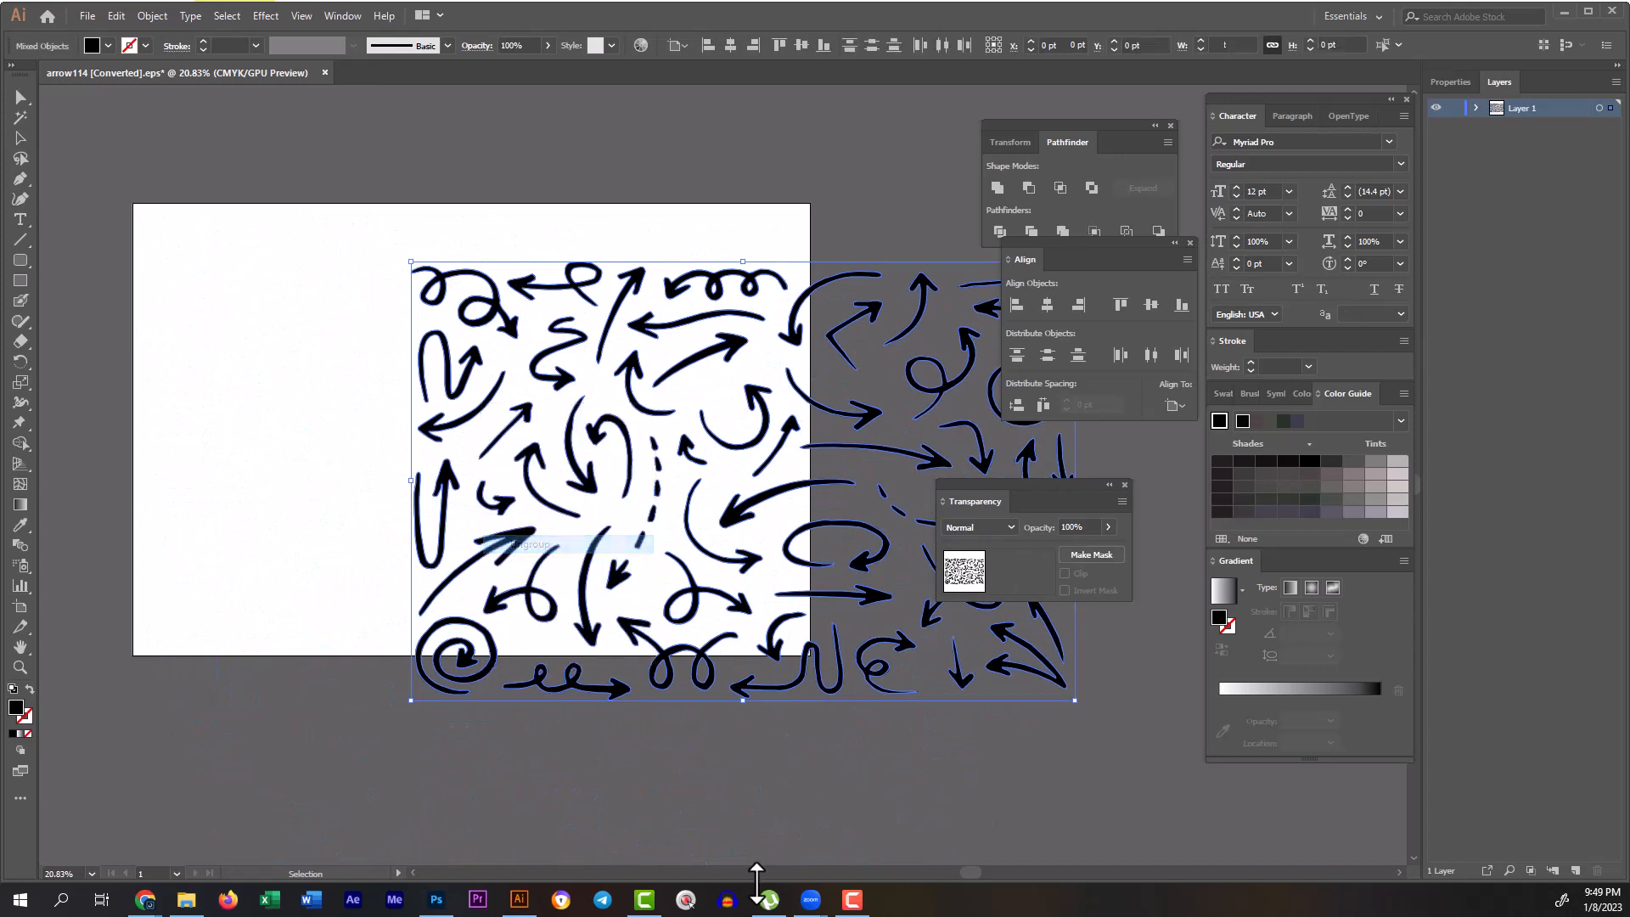
pyautogui.click(340, 427)
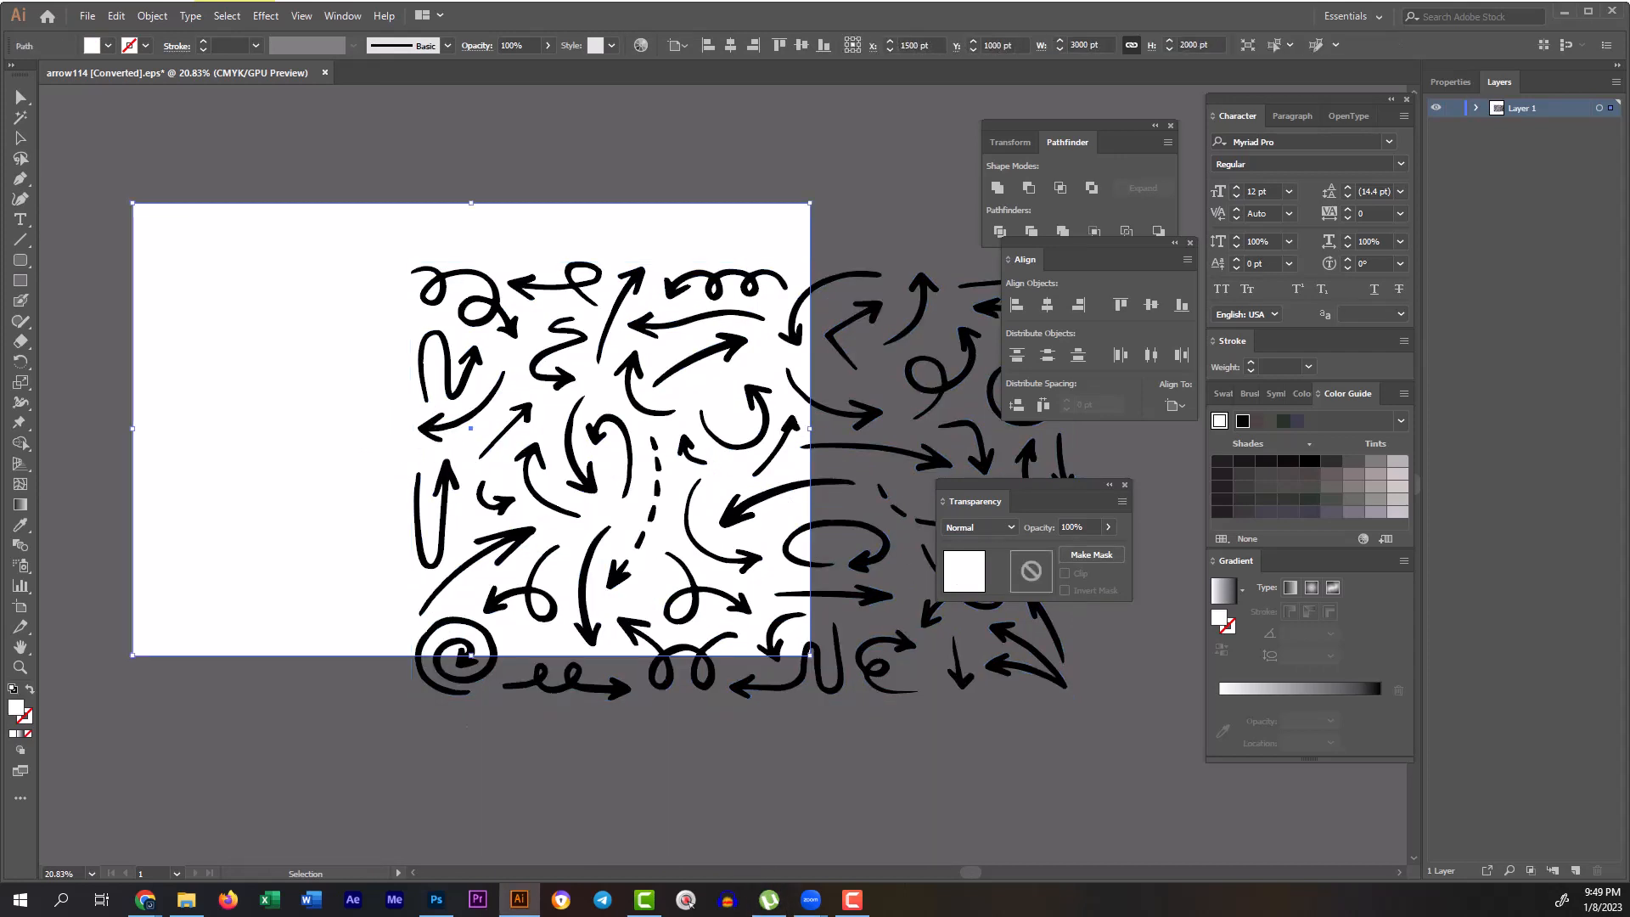
# Step: Copy the curved arrow pointing down-left from the Illustrator set and paste it into the Photoshop banner as a Smart Object
pyautogui.moveTo(437, 445); pyautogui.dragTo(371, 484)
pyautogui.click(437, 900)
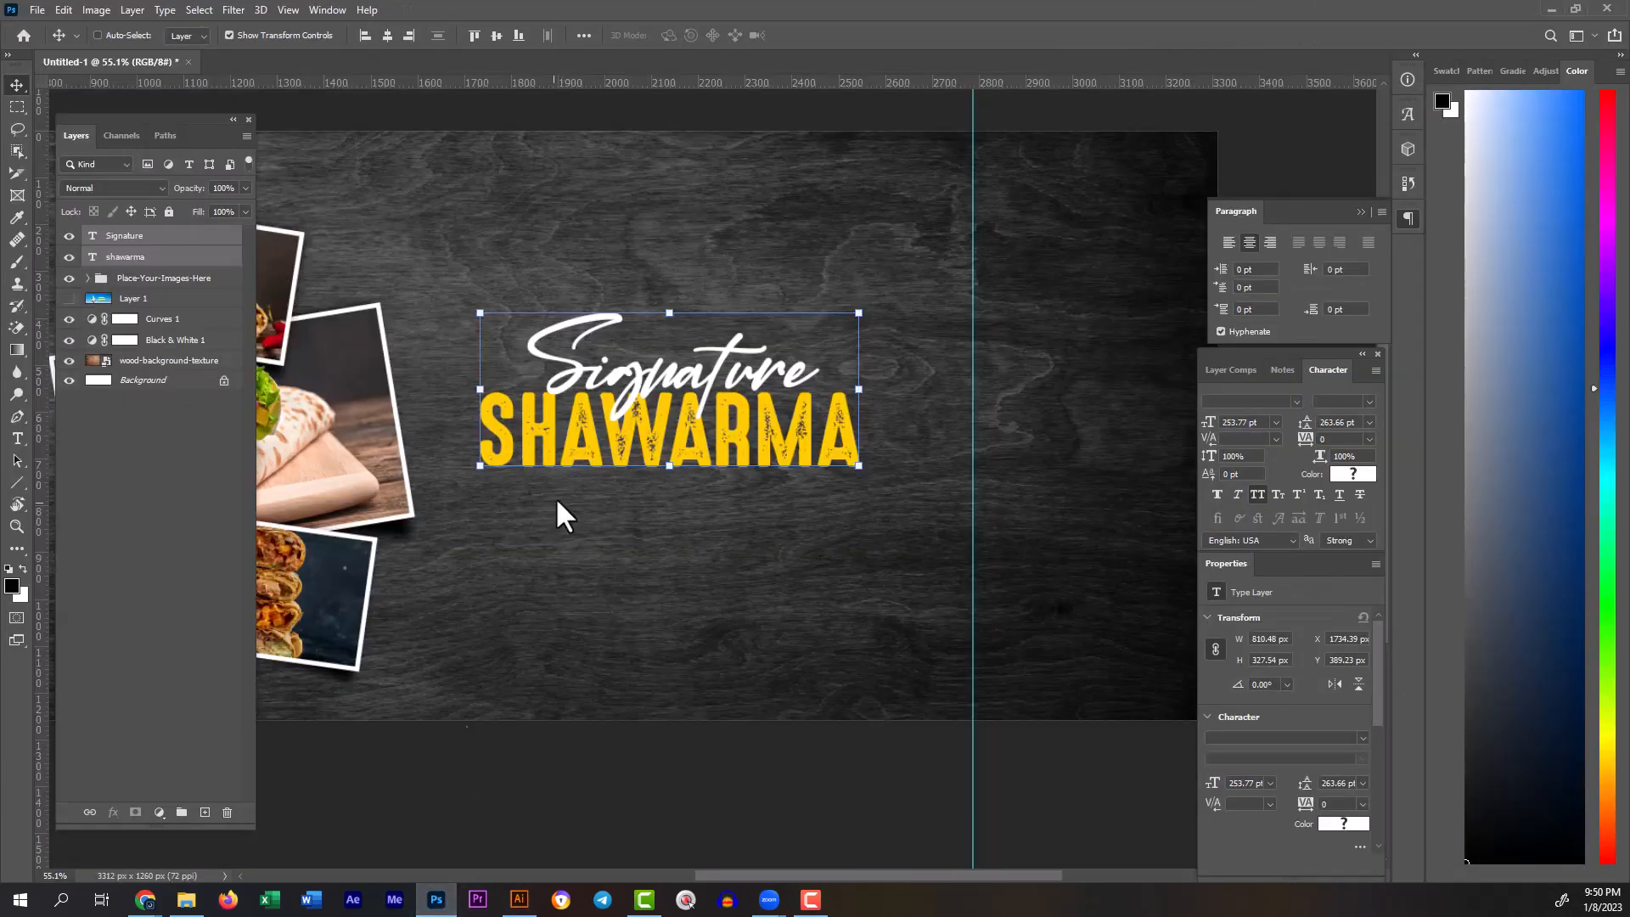
pyautogui.hotkey('ctrl', 'v')
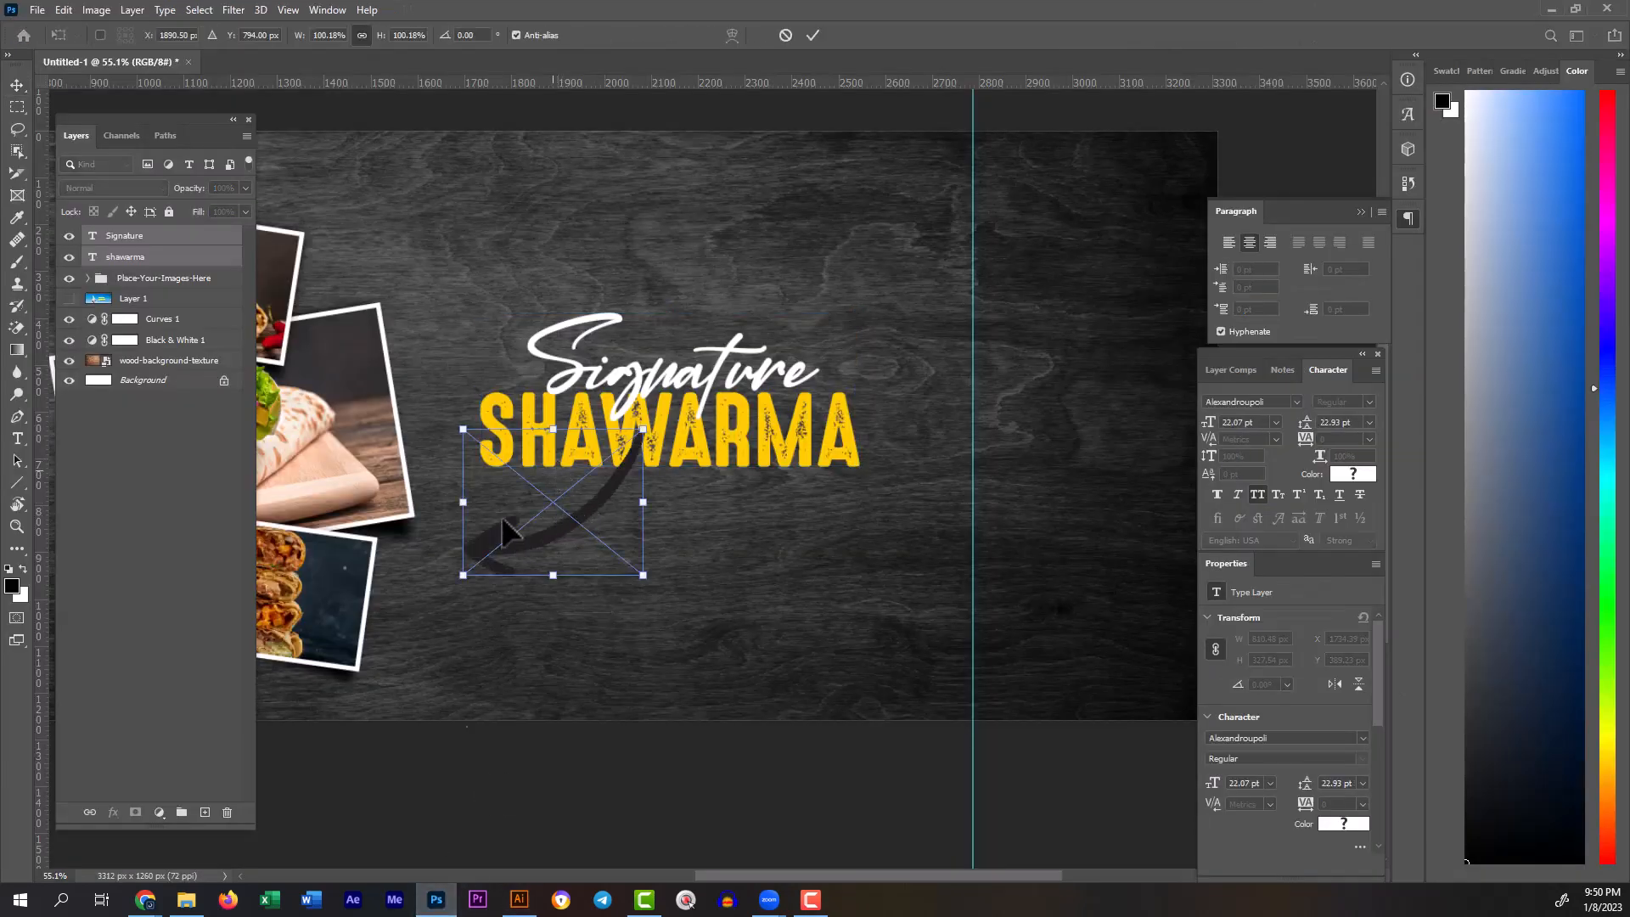
# Step: Scale the pasted arrow down to about 193 × 202 px and place it below SHAWARMA, pointing towards the framed photos
pyautogui.moveTo(594, 543); pyautogui.dragTo(537, 514)
pyautogui.moveTo(475, 425); pyautogui.dragTo(475, 490)
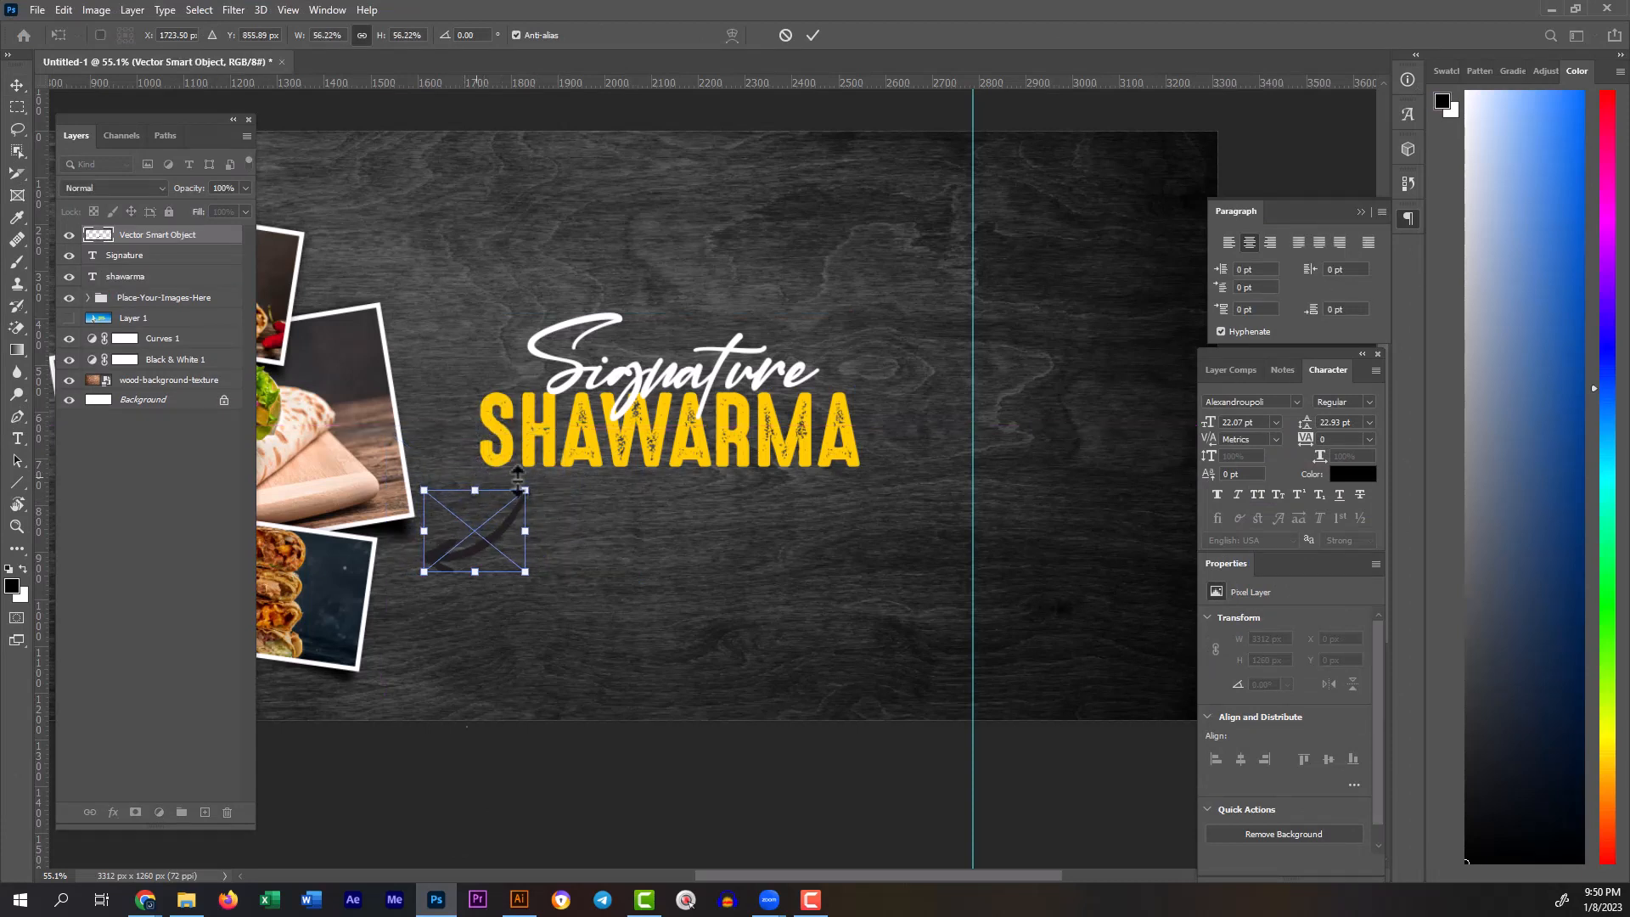
pyautogui.moveTo(627, 479); pyautogui.dragTo(633, 501)
pyautogui.moveTo(476, 539); pyautogui.dragTo(435, 505)
pyautogui.moveTo(413, 560); pyautogui.dragTo(428, 556)
pyautogui.press('Return')
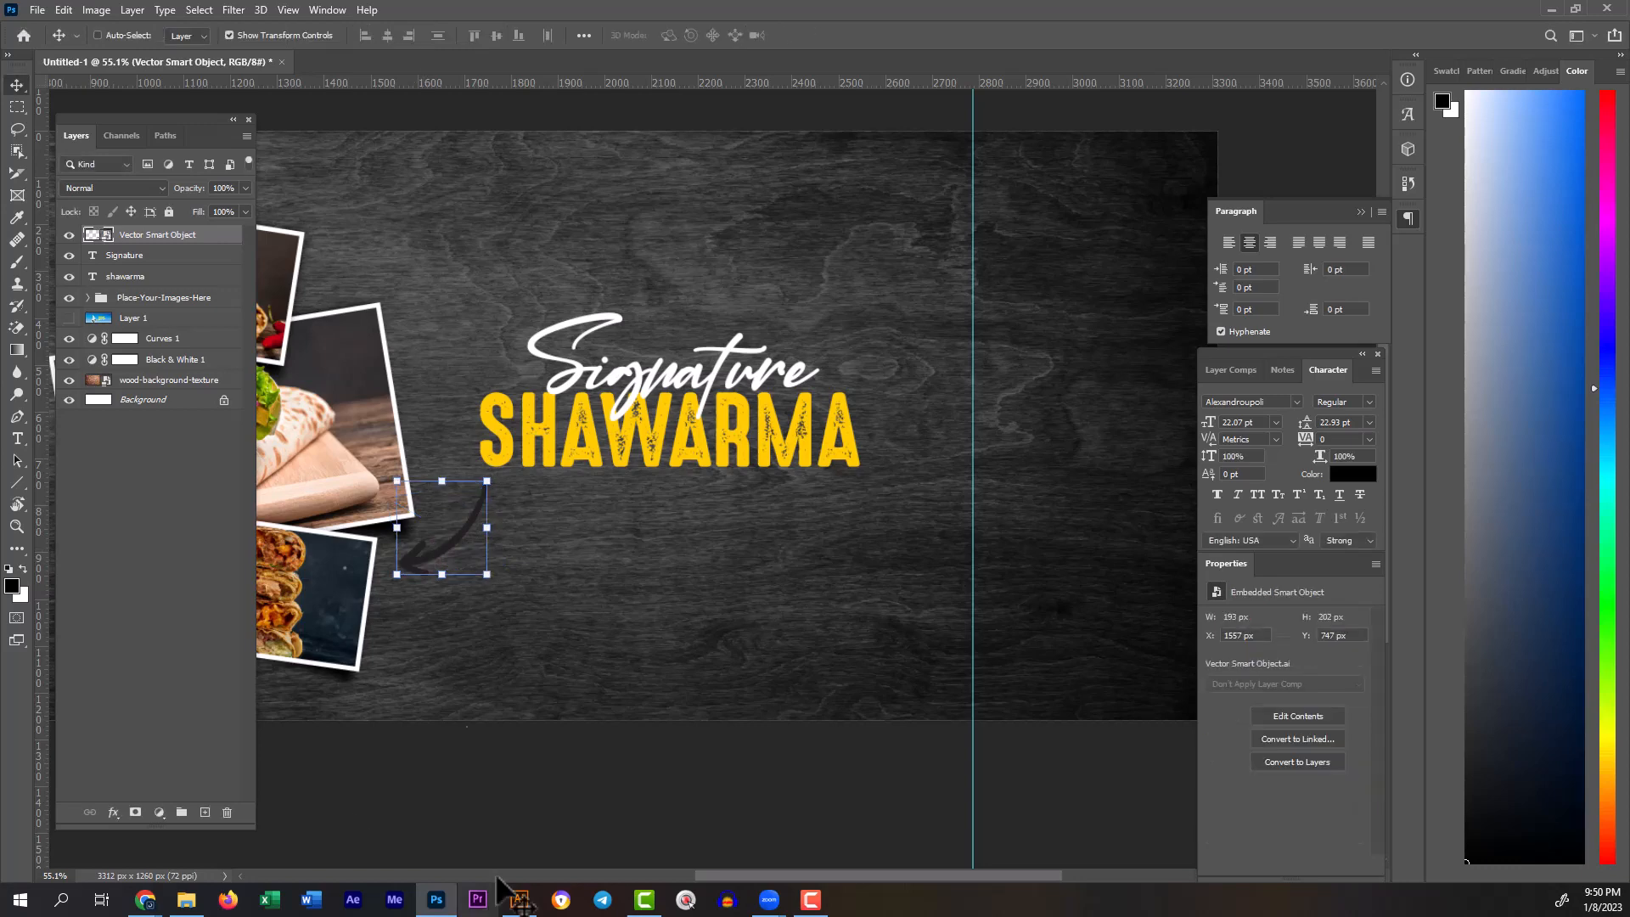
# Step: Switch back to Illustrator and draw a curved open path about 1247 × 157 pt below the arrows with the Pen tool
pyautogui.click(519, 900)
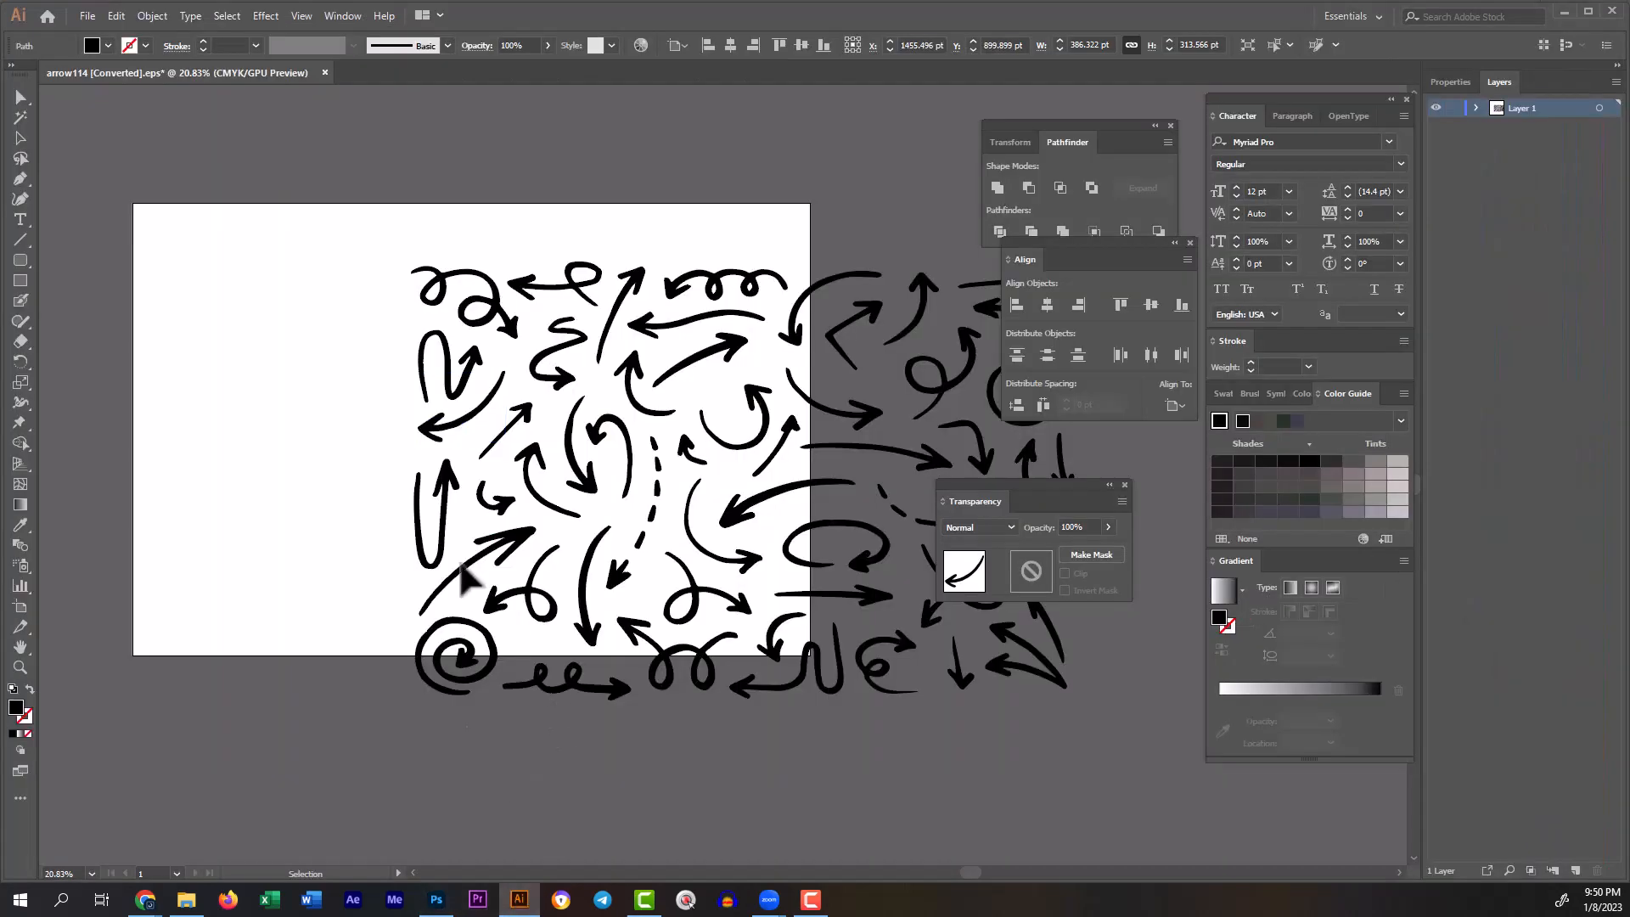
pyautogui.moveTo(463, 580); pyautogui.dragTo(374, 463)
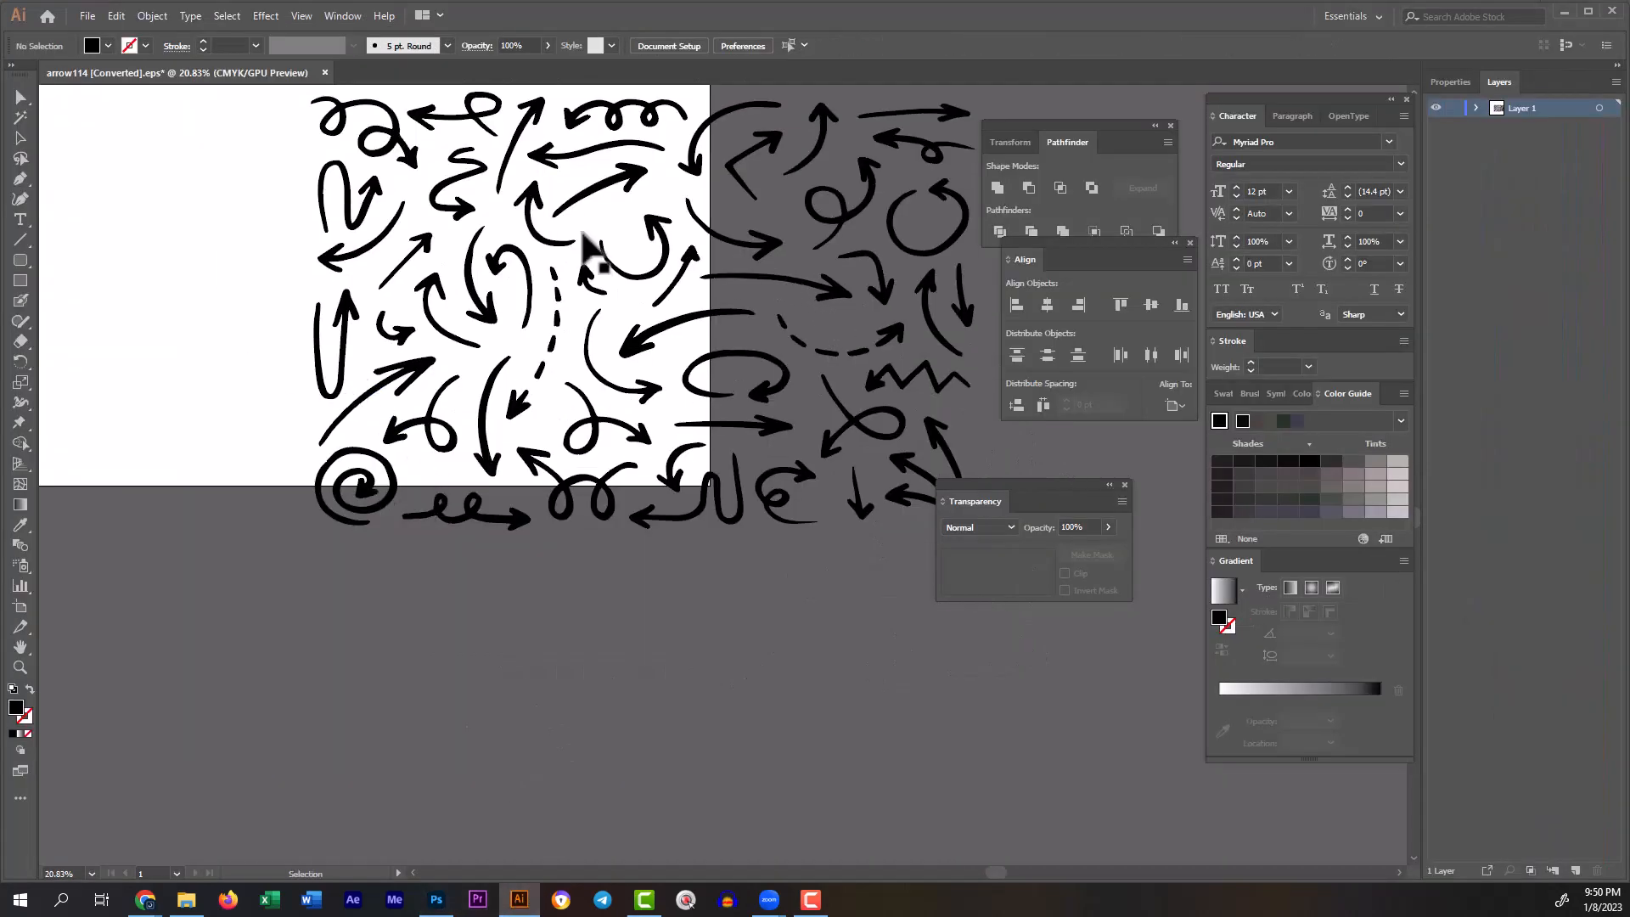
pyautogui.click(21, 178)
pyautogui.click(289, 610)
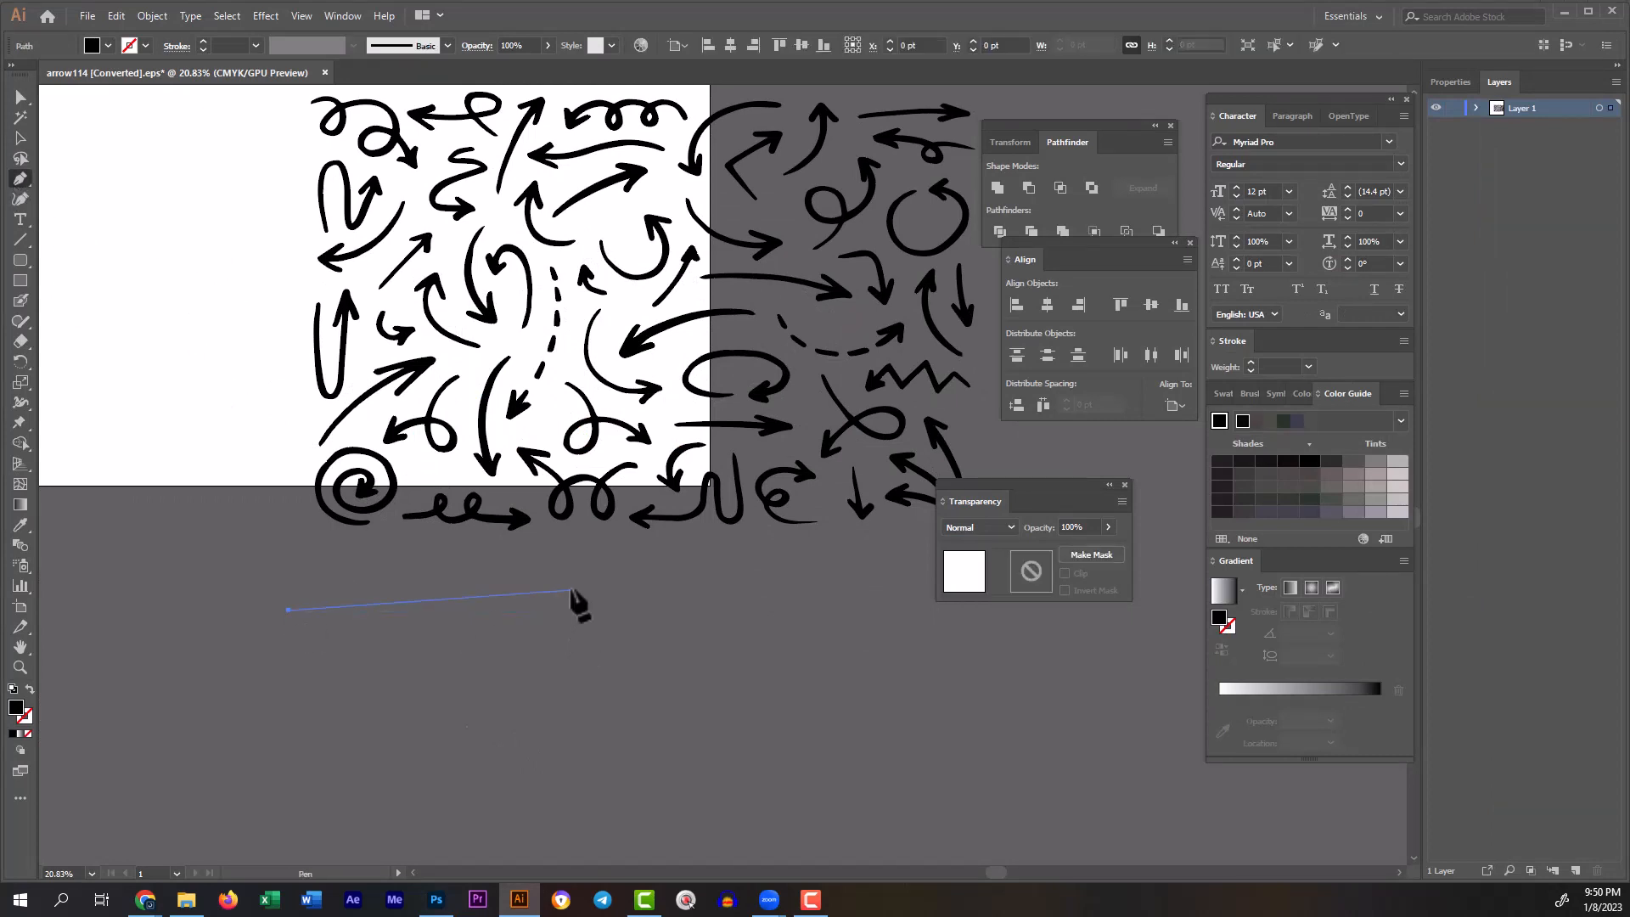
pyautogui.moveTo(571, 589); pyautogui.dragTo(720, 626)
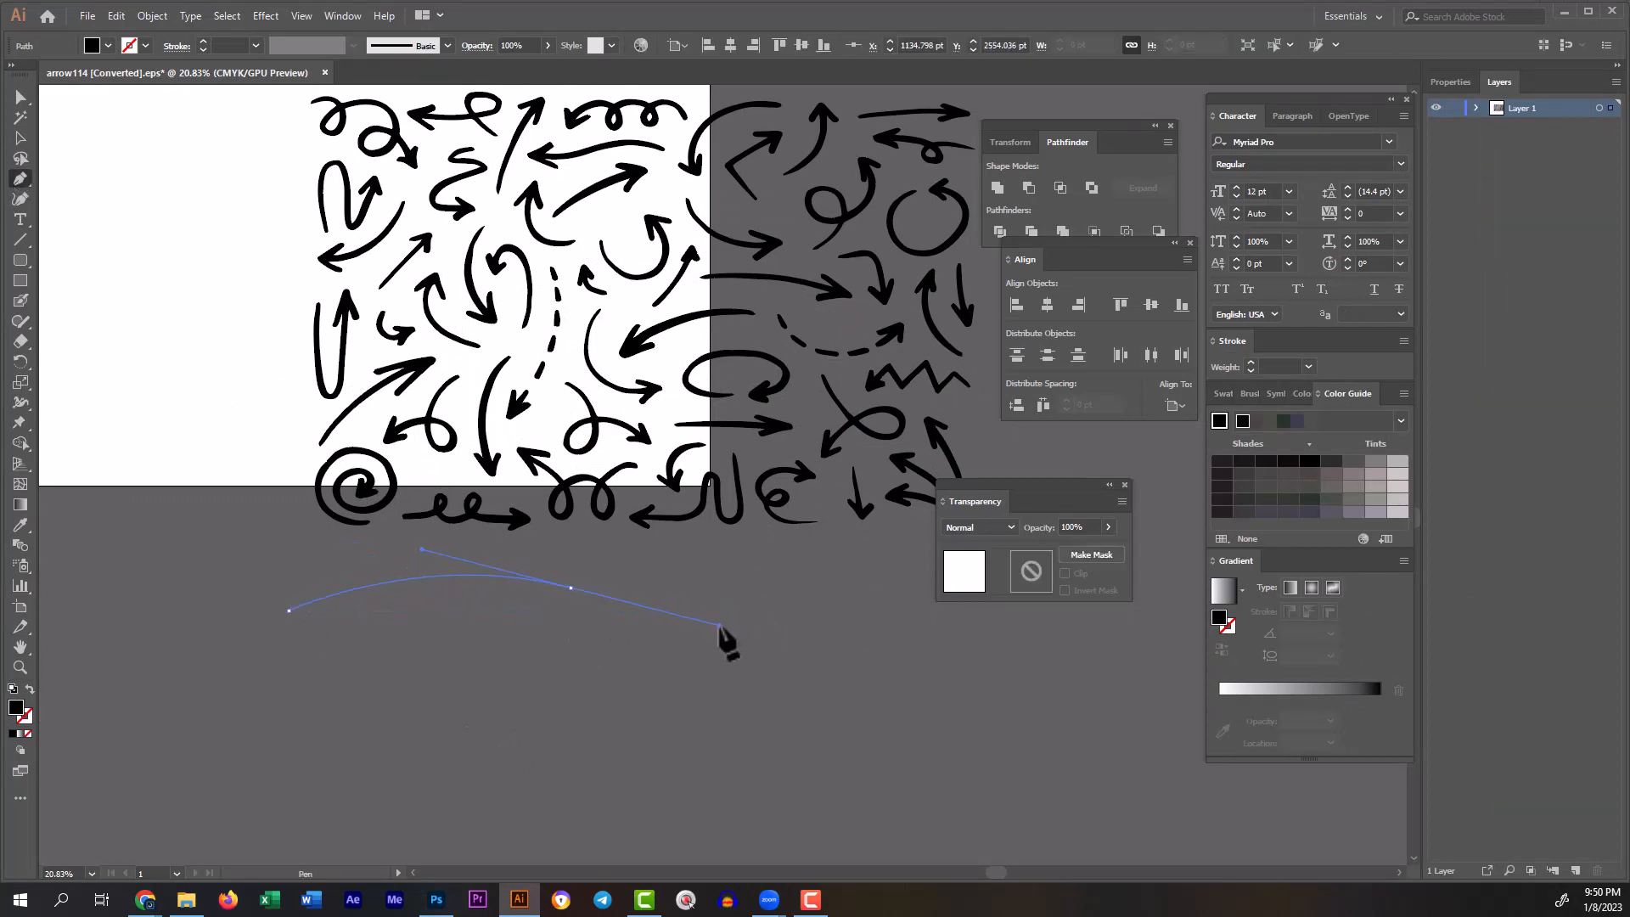
pyautogui.hotkey('alt', 'v')
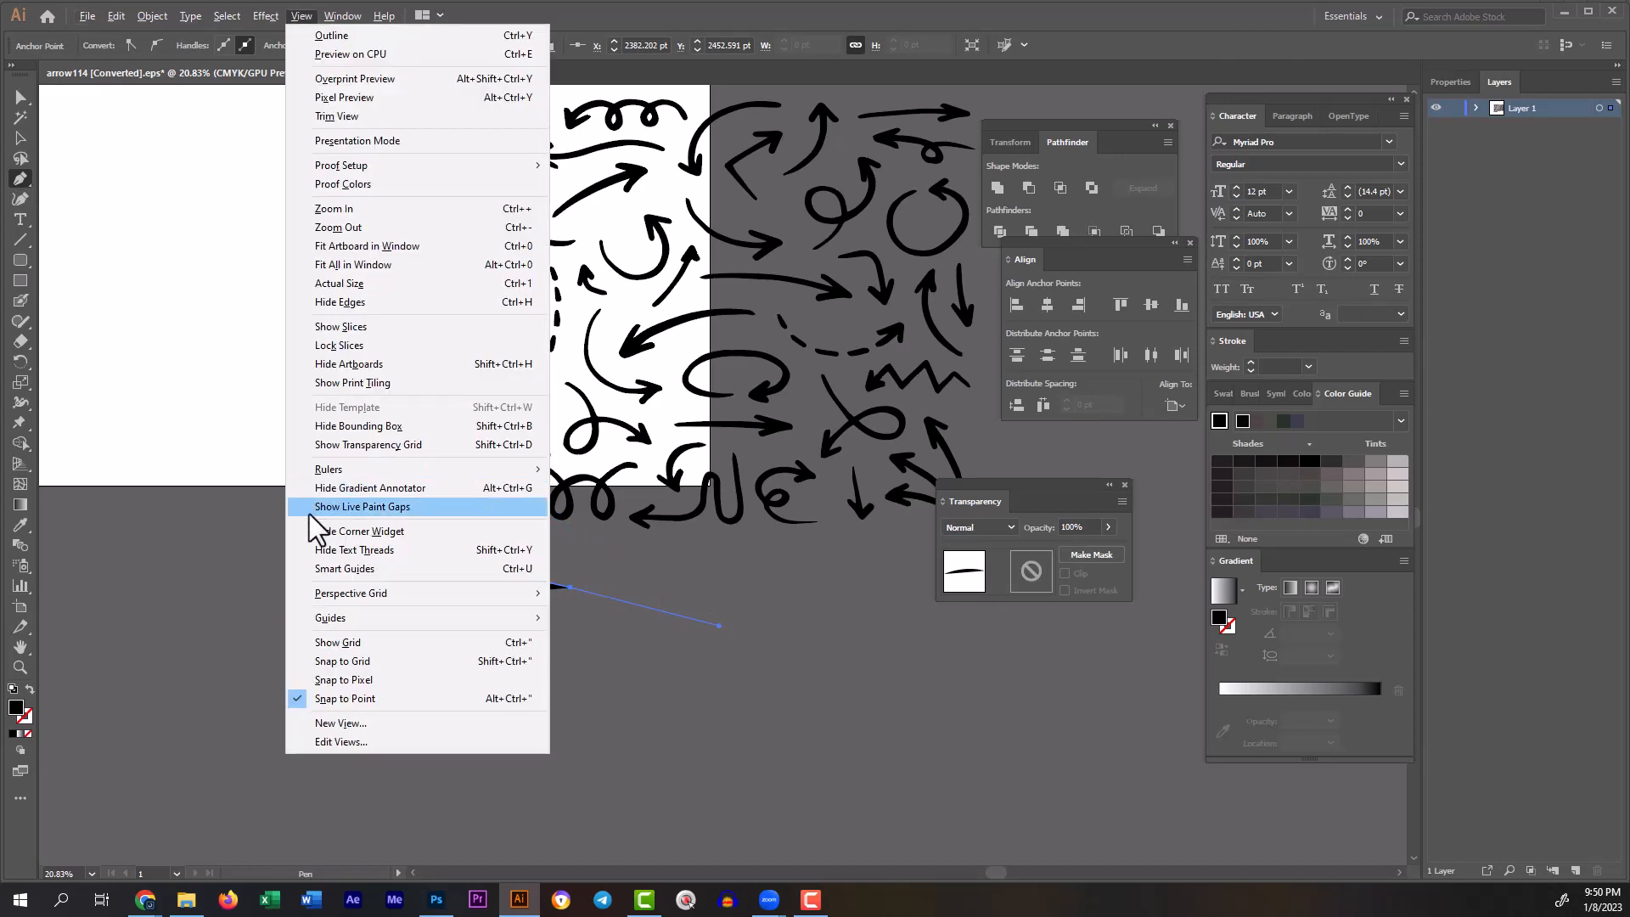
pyautogui.press('Escape')
pyautogui.press('Escape')
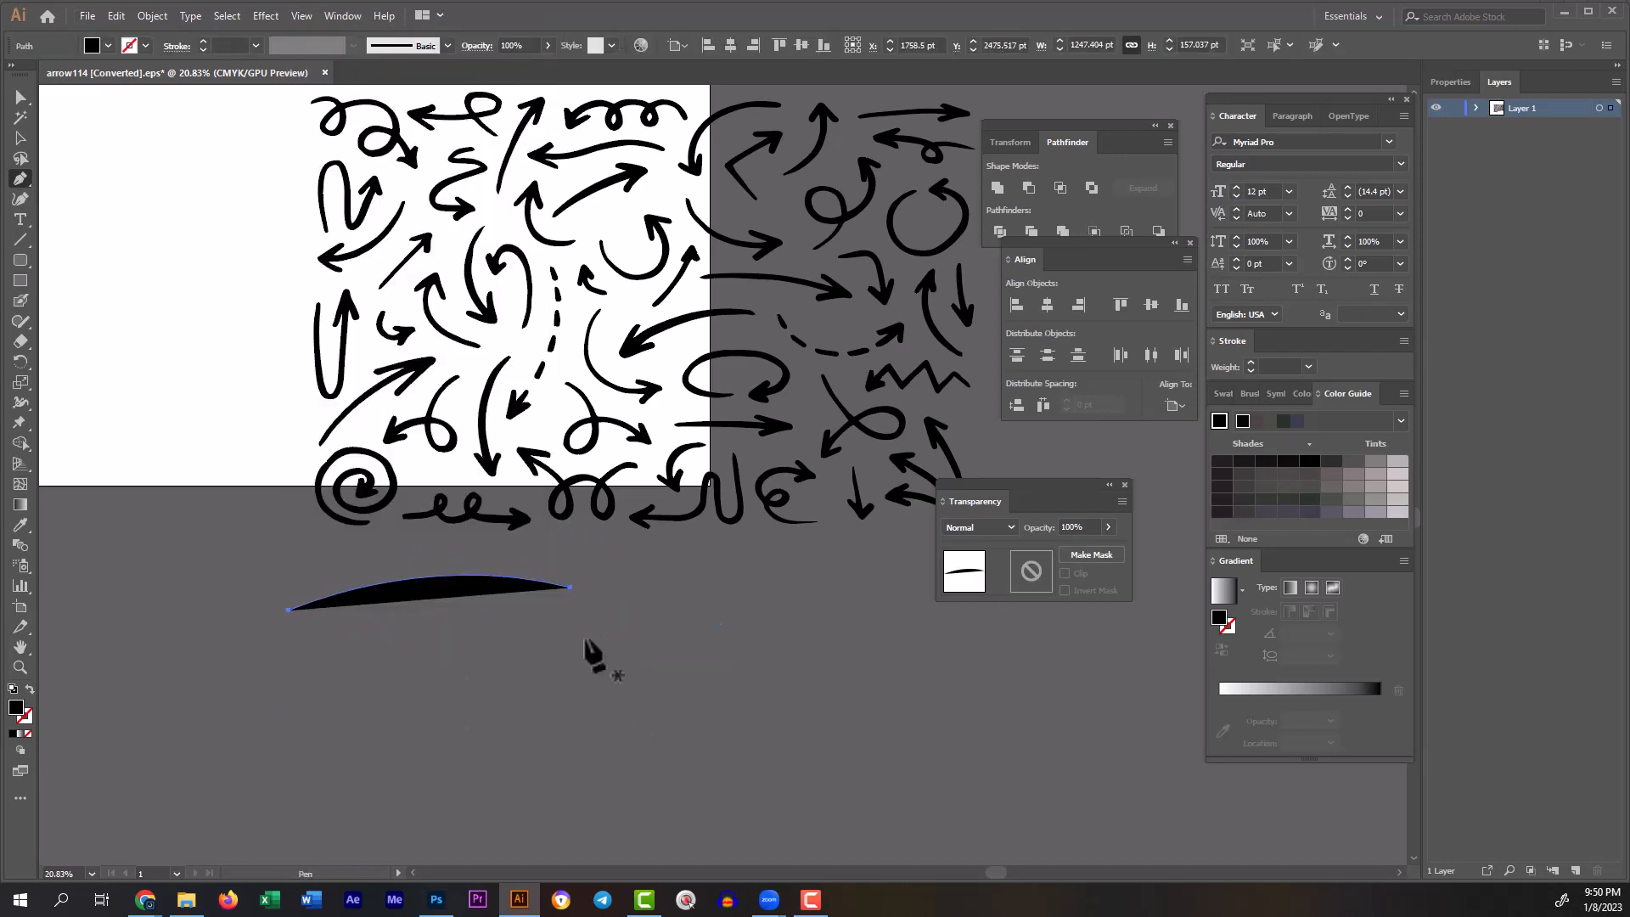
pyautogui.press('v')
pyautogui.click(315, 658)
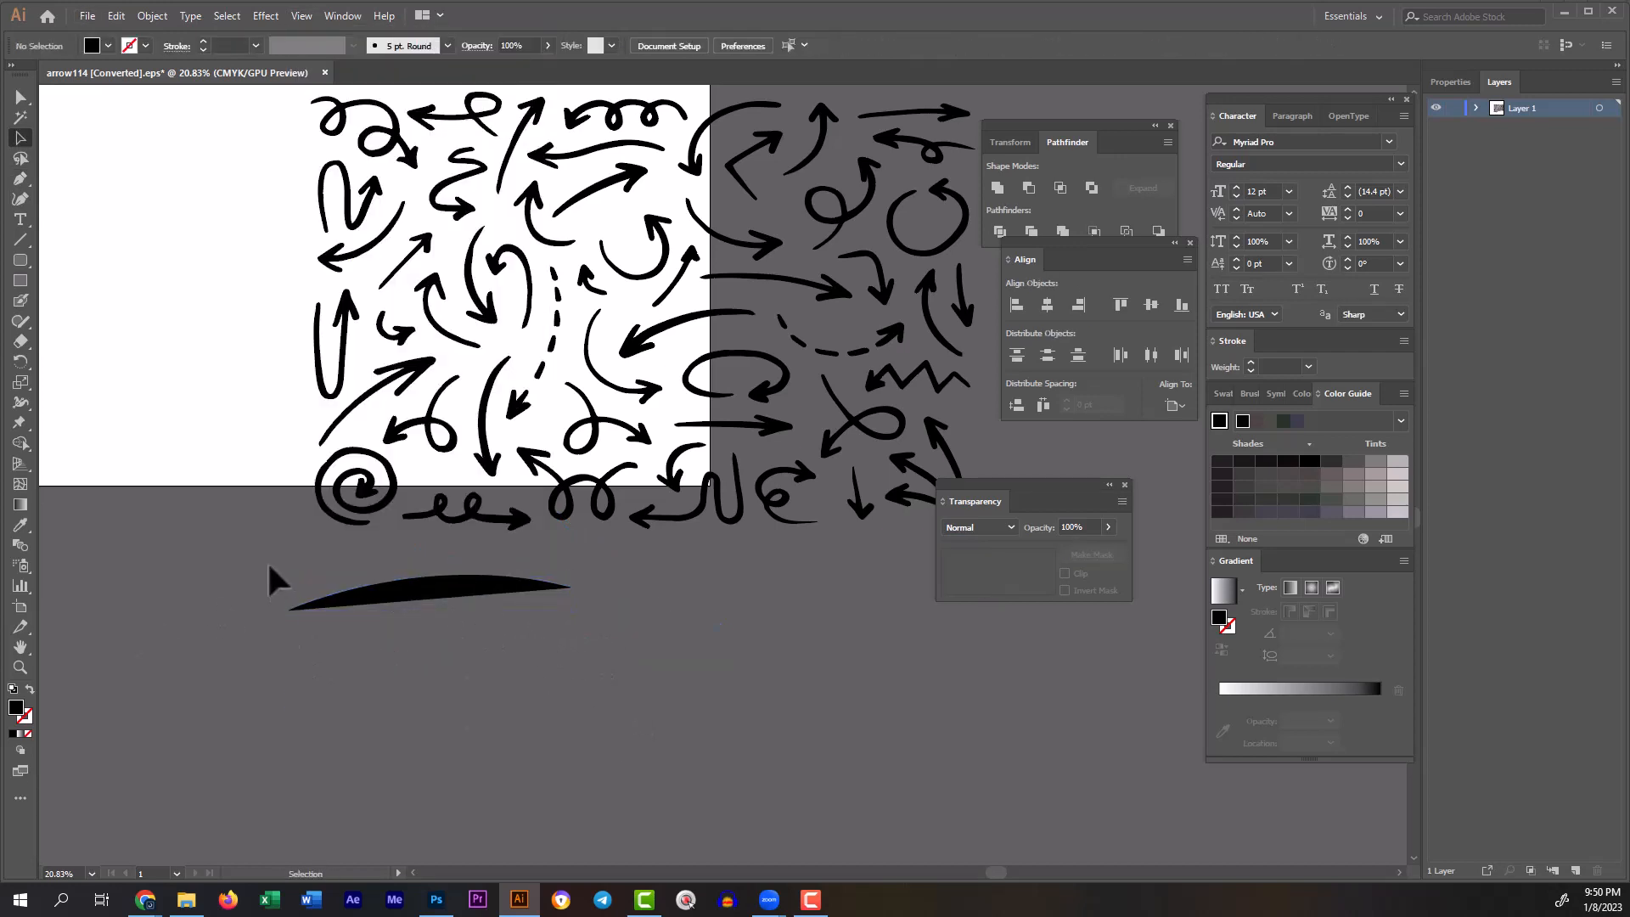
# Step: Remove the curved path's fill and give it a black 3 pt stroke with a width profile tapering at both ends
pyautogui.moveTo(270, 582); pyautogui.dragTo(436, 714)
pyautogui.click(28, 734)
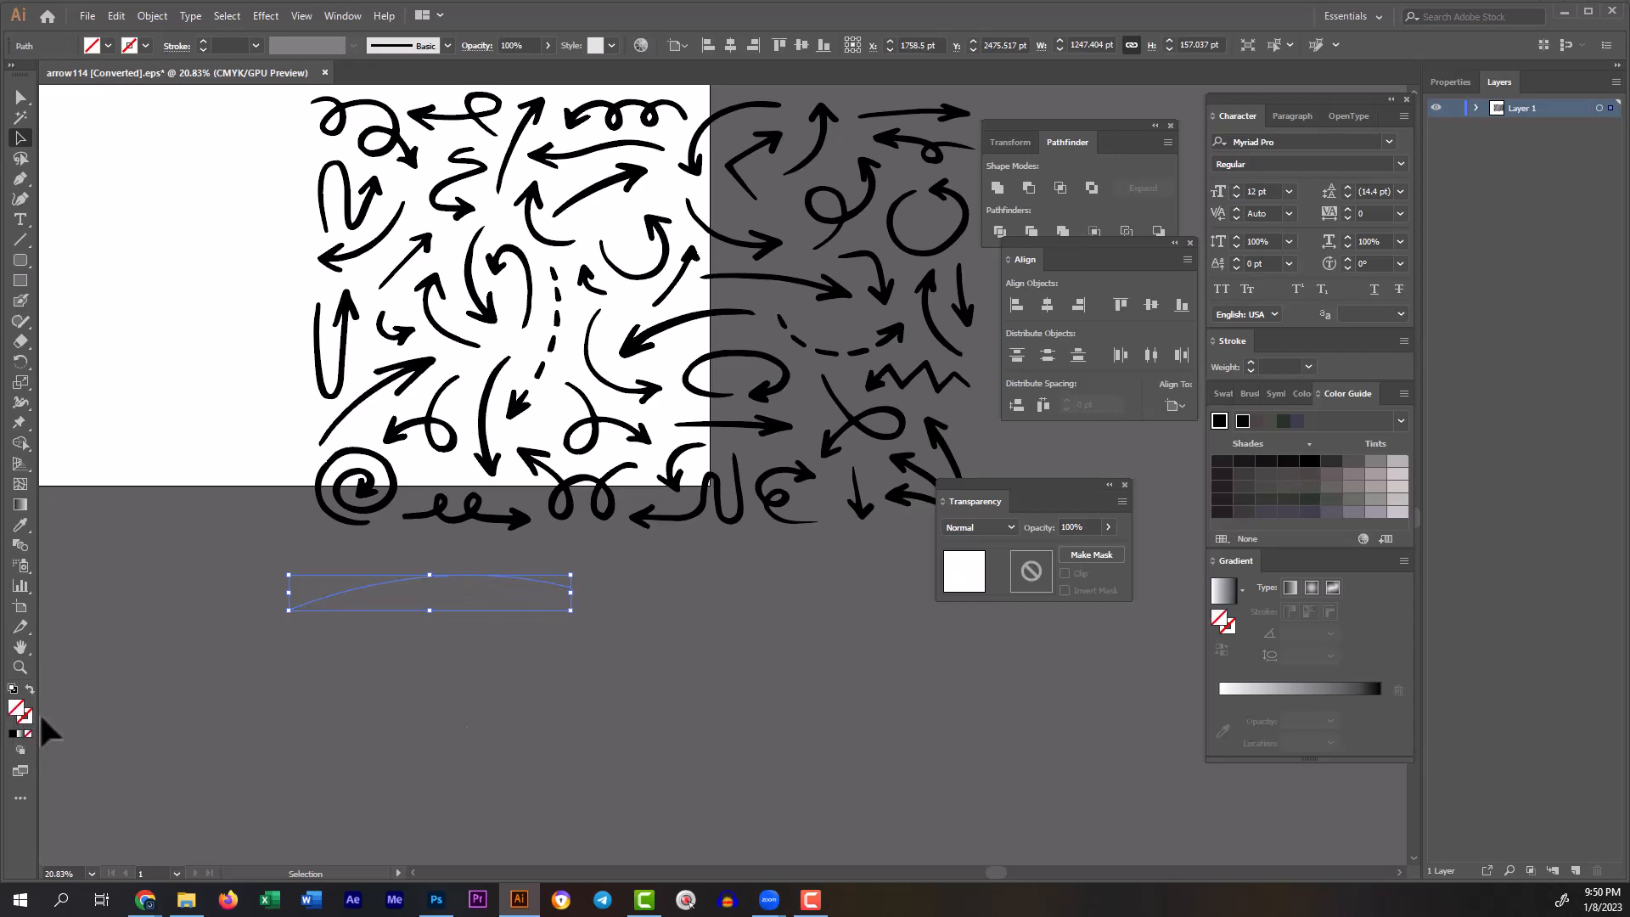
pyautogui.click(202, 42)
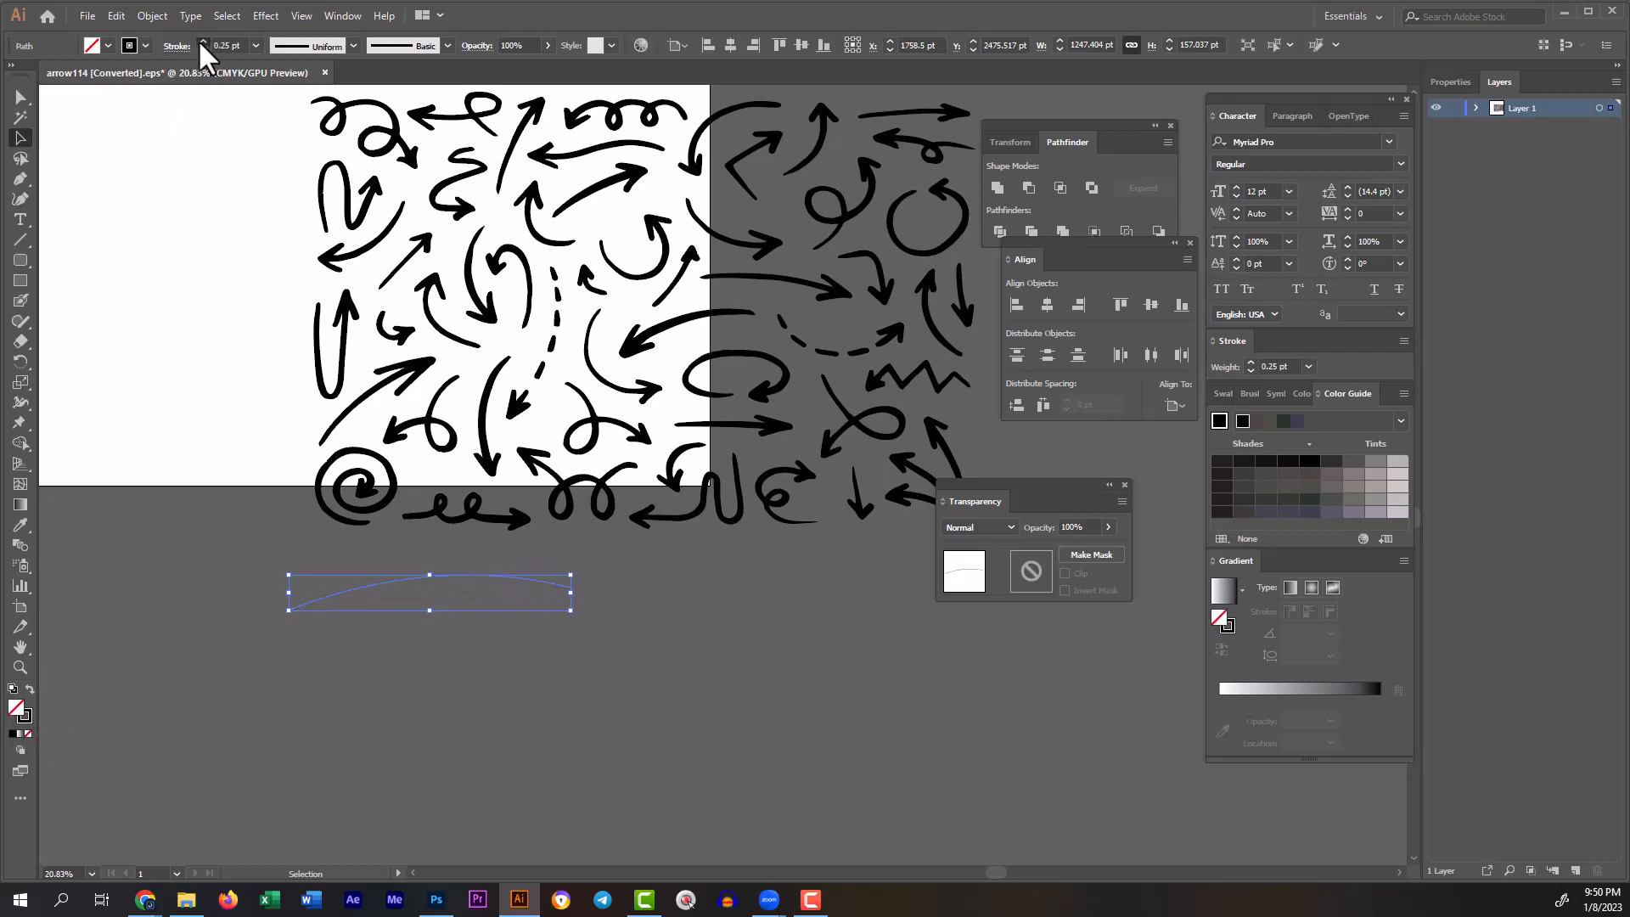
pyautogui.click(290, 51)
pyautogui.click(310, 103)
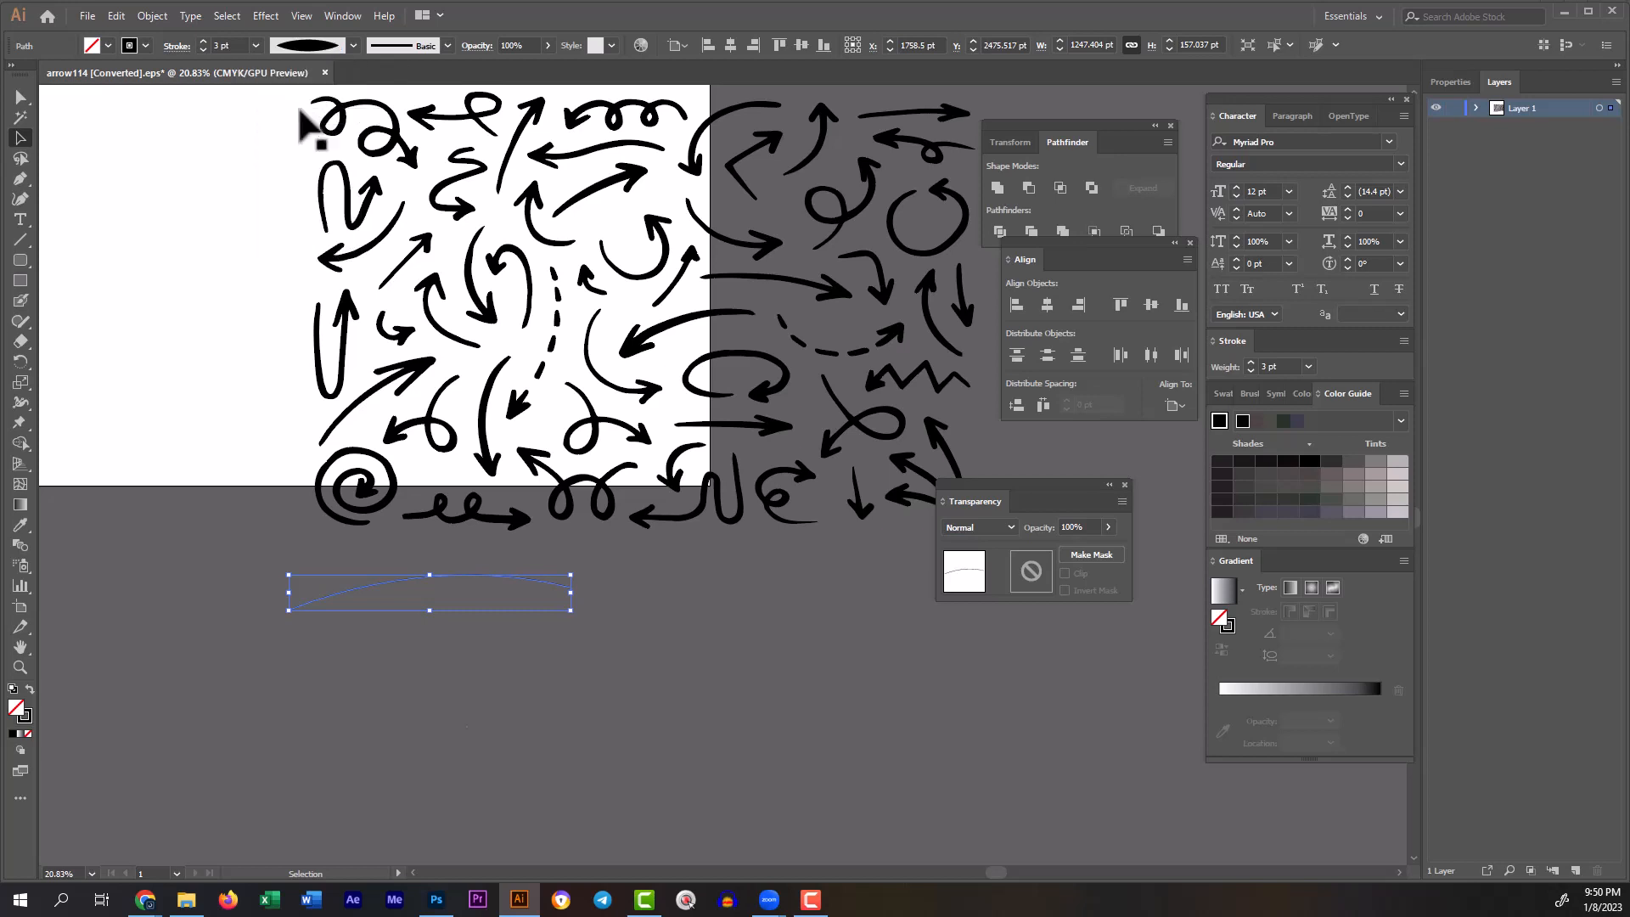
# Step: Thicken the curved path's stroke to 8 pt and change the stroke color to white
pyautogui.click(453, 678)
pyautogui.scroll(3, 396, 587)
pyautogui.moveTo(420, 624); pyautogui.dragTo(451, 540)
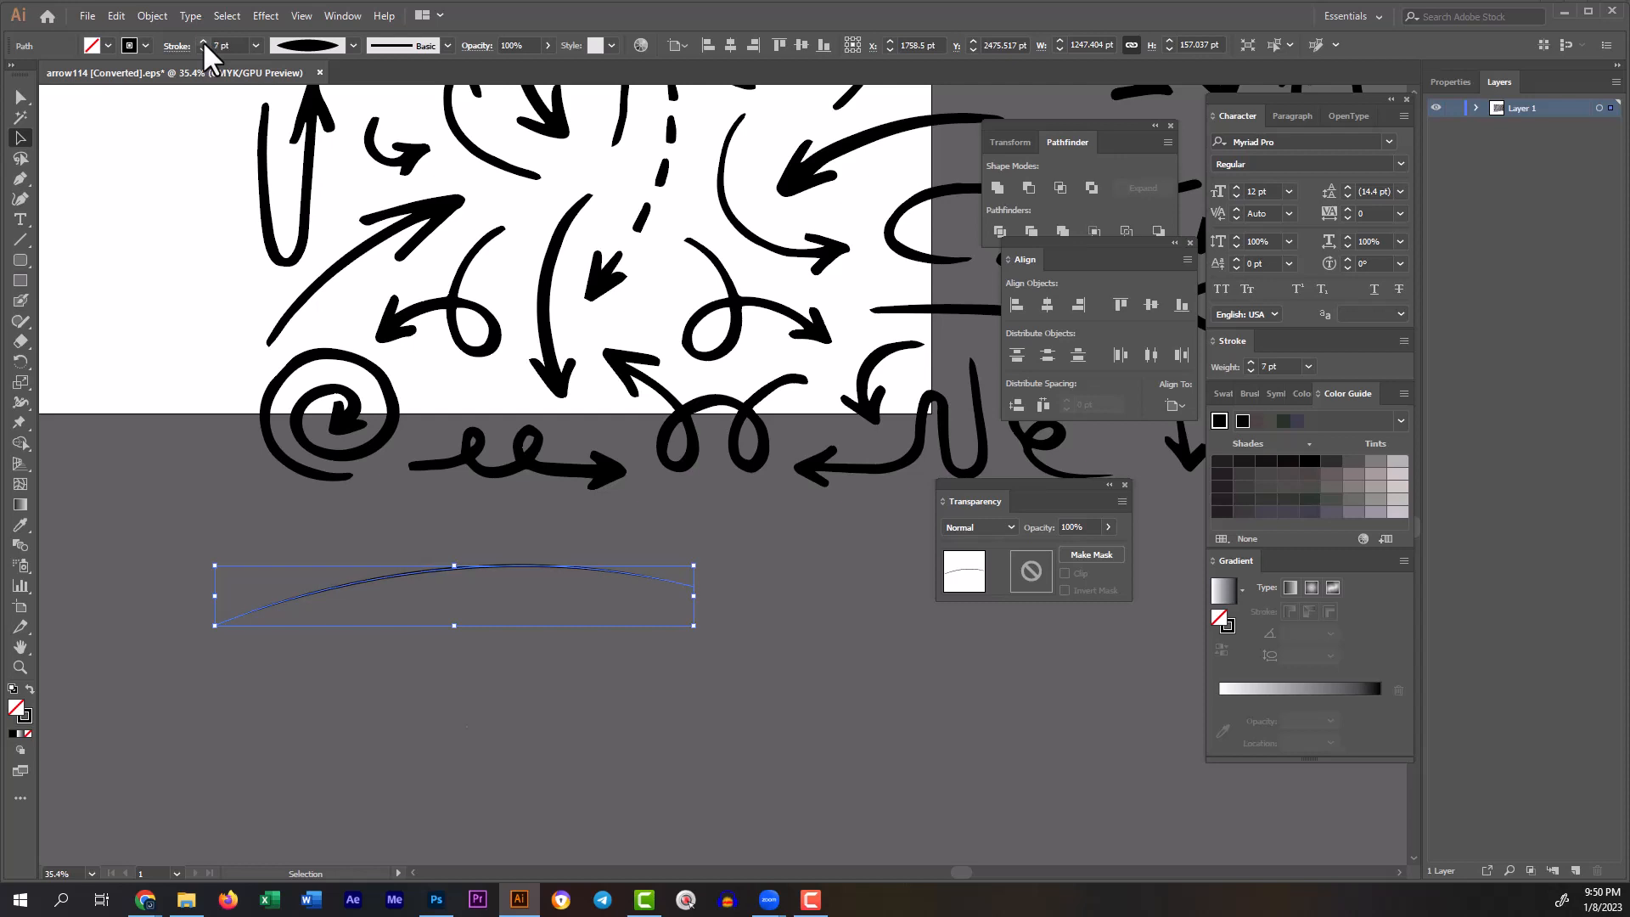
pyautogui.click(146, 45)
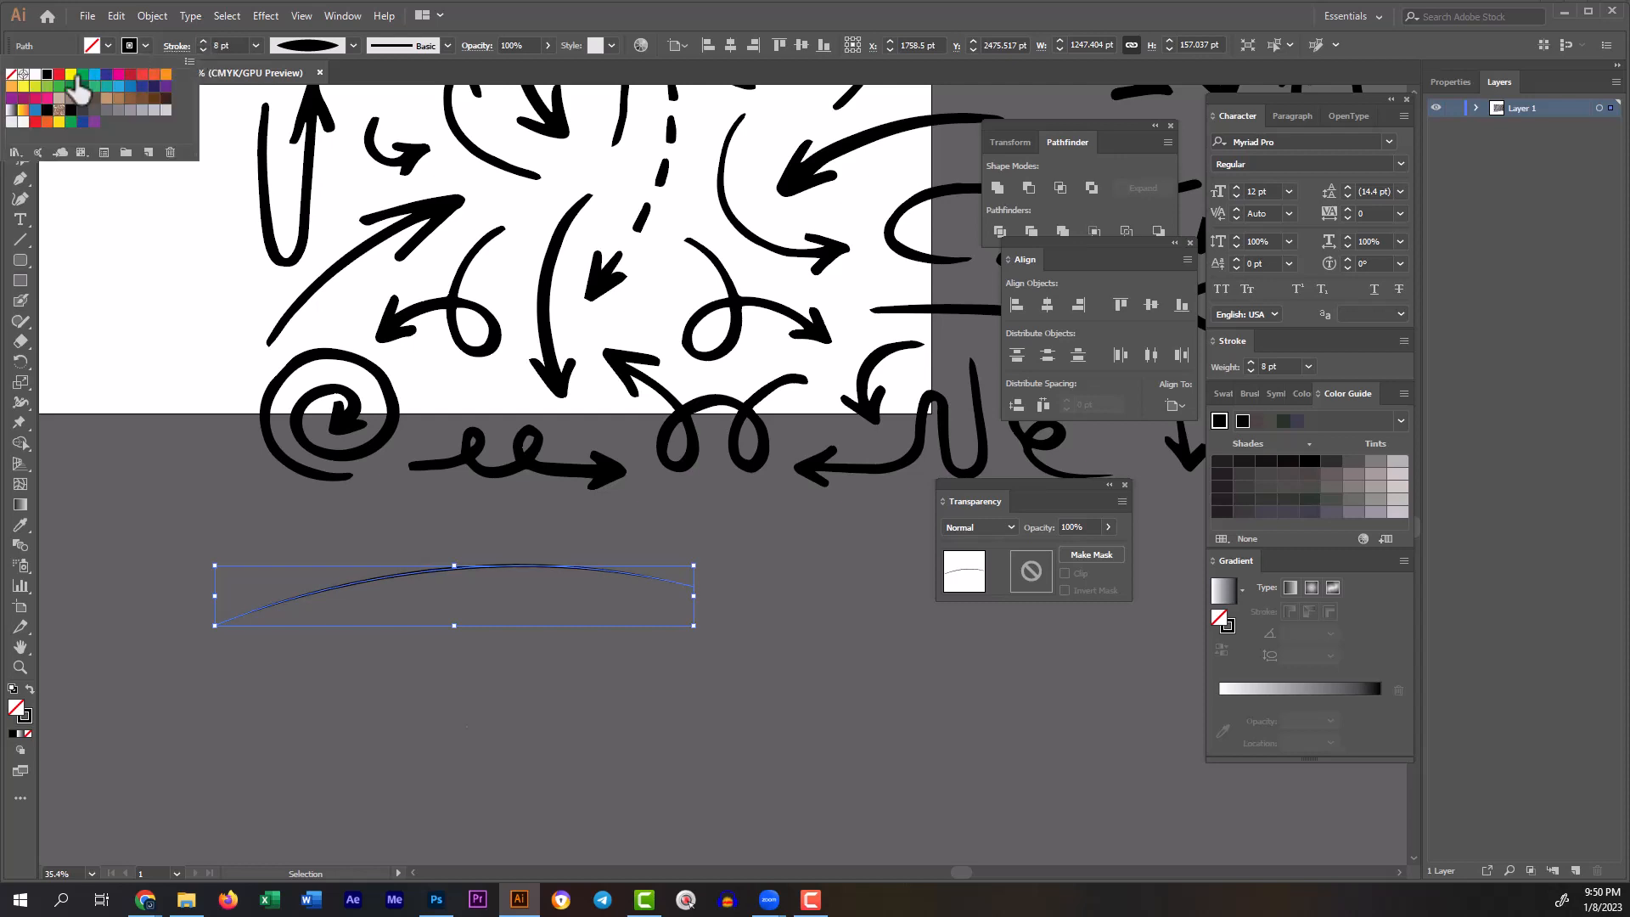
pyautogui.click(35, 90)
pyautogui.click(506, 692)
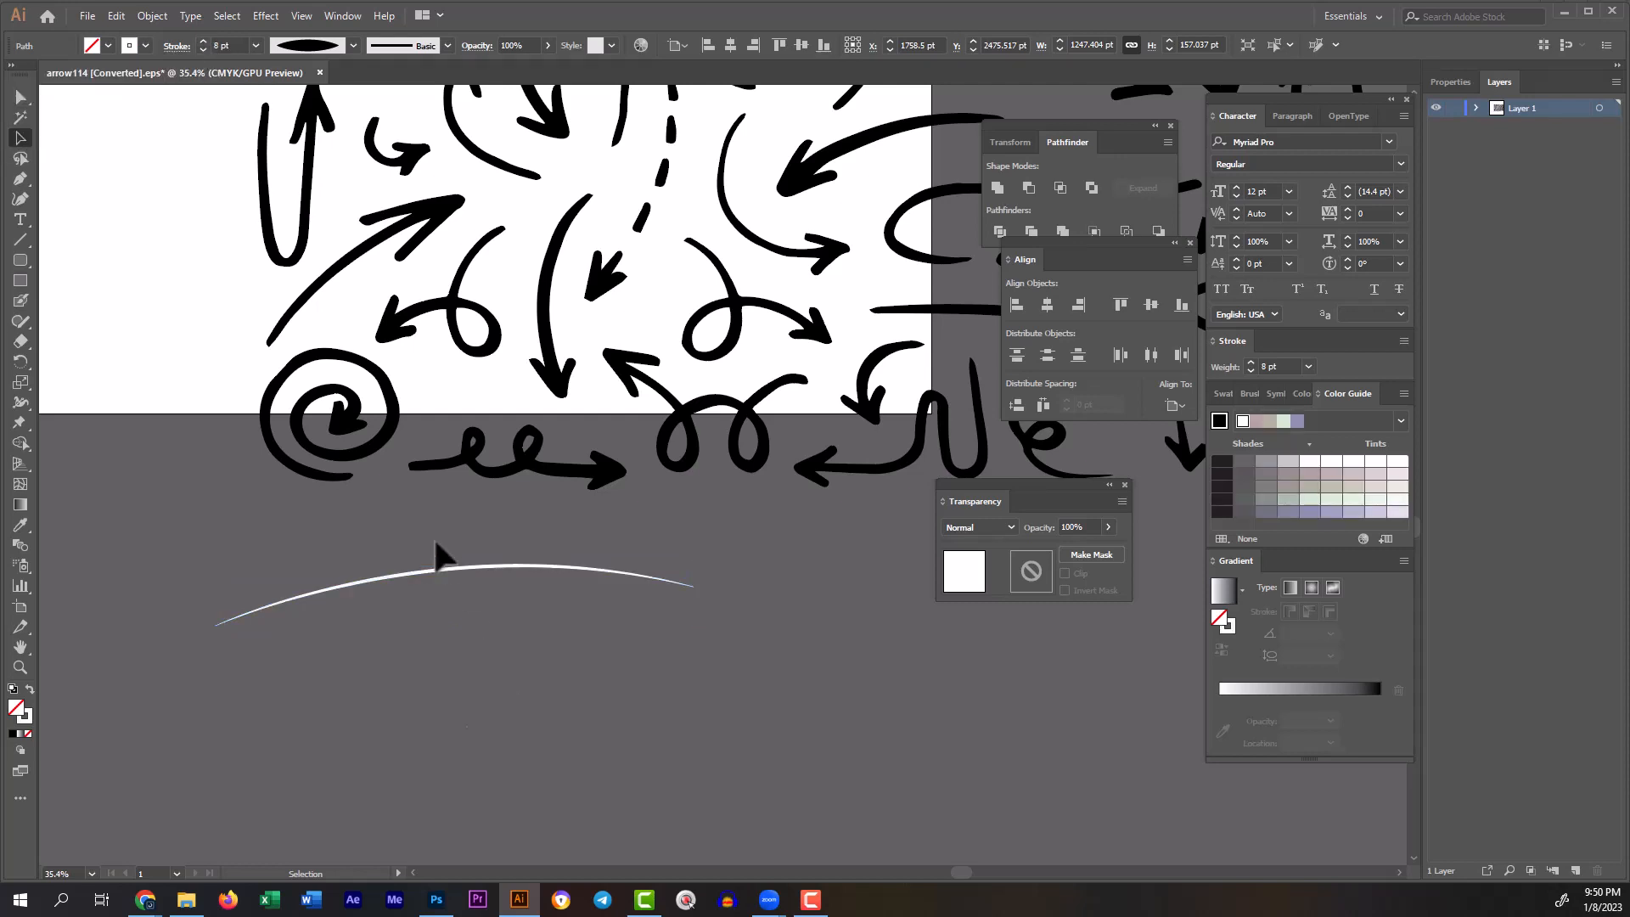
# Step: Copy the white curve into the Photoshop banner as a Smart Object, scaled to about 588 × 76 px directly beneath SHAWARMA
pyautogui.click(499, 565)
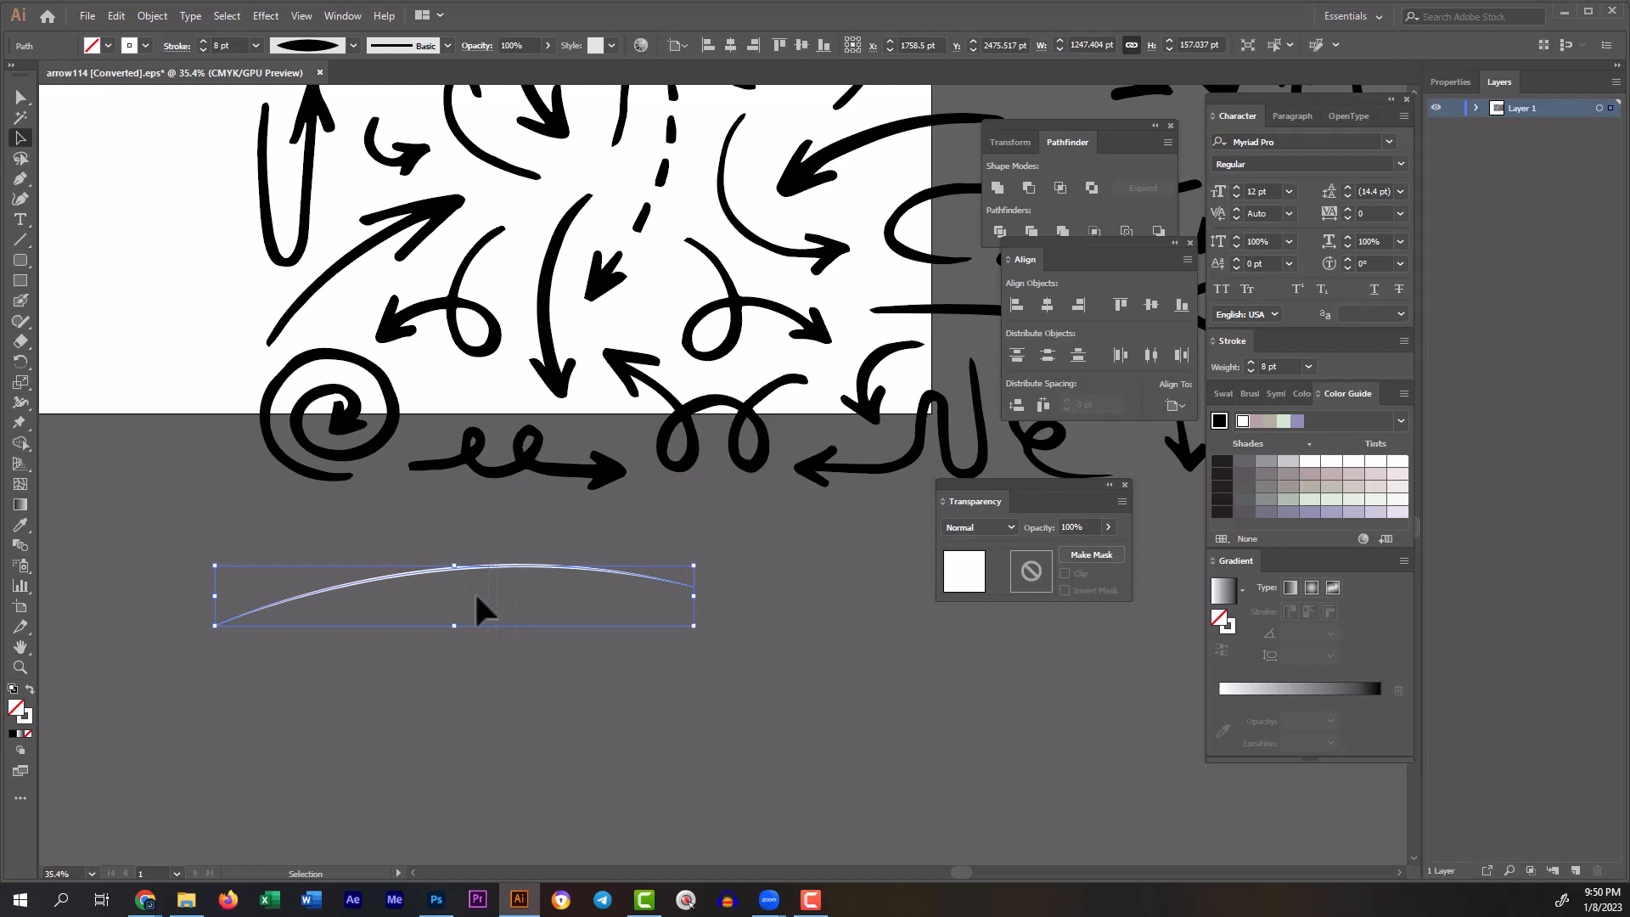
pyautogui.moveTo(484, 610); pyautogui.dragTo(599, 484)
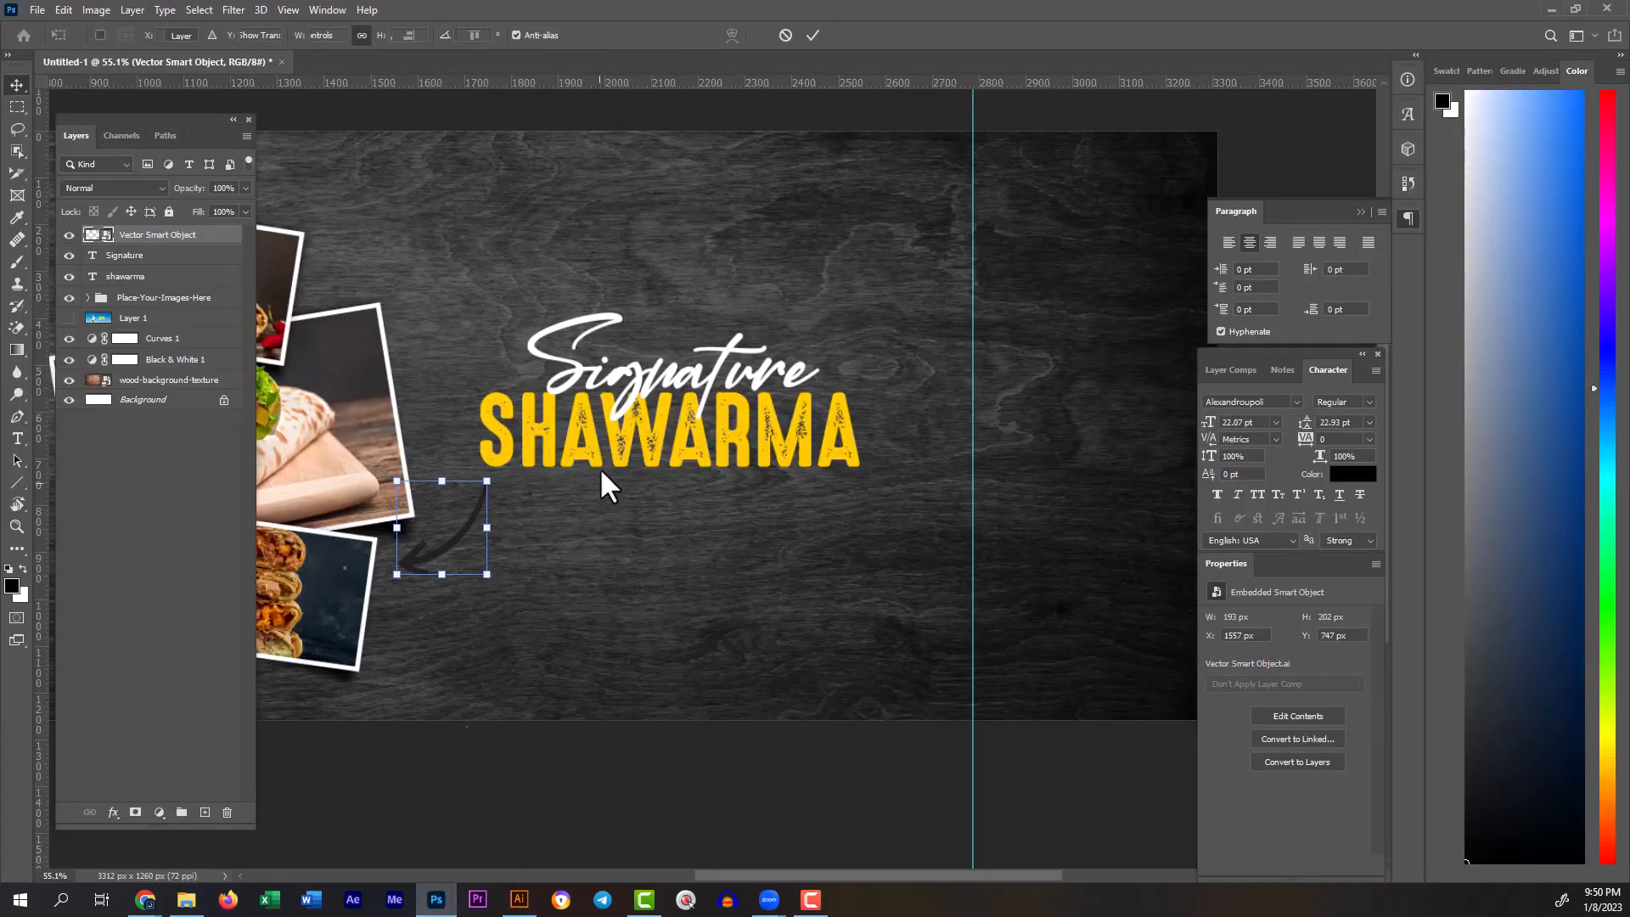
pyautogui.moveTo(584, 442); pyautogui.dragTo(806, 485)
pyautogui.press('Return')
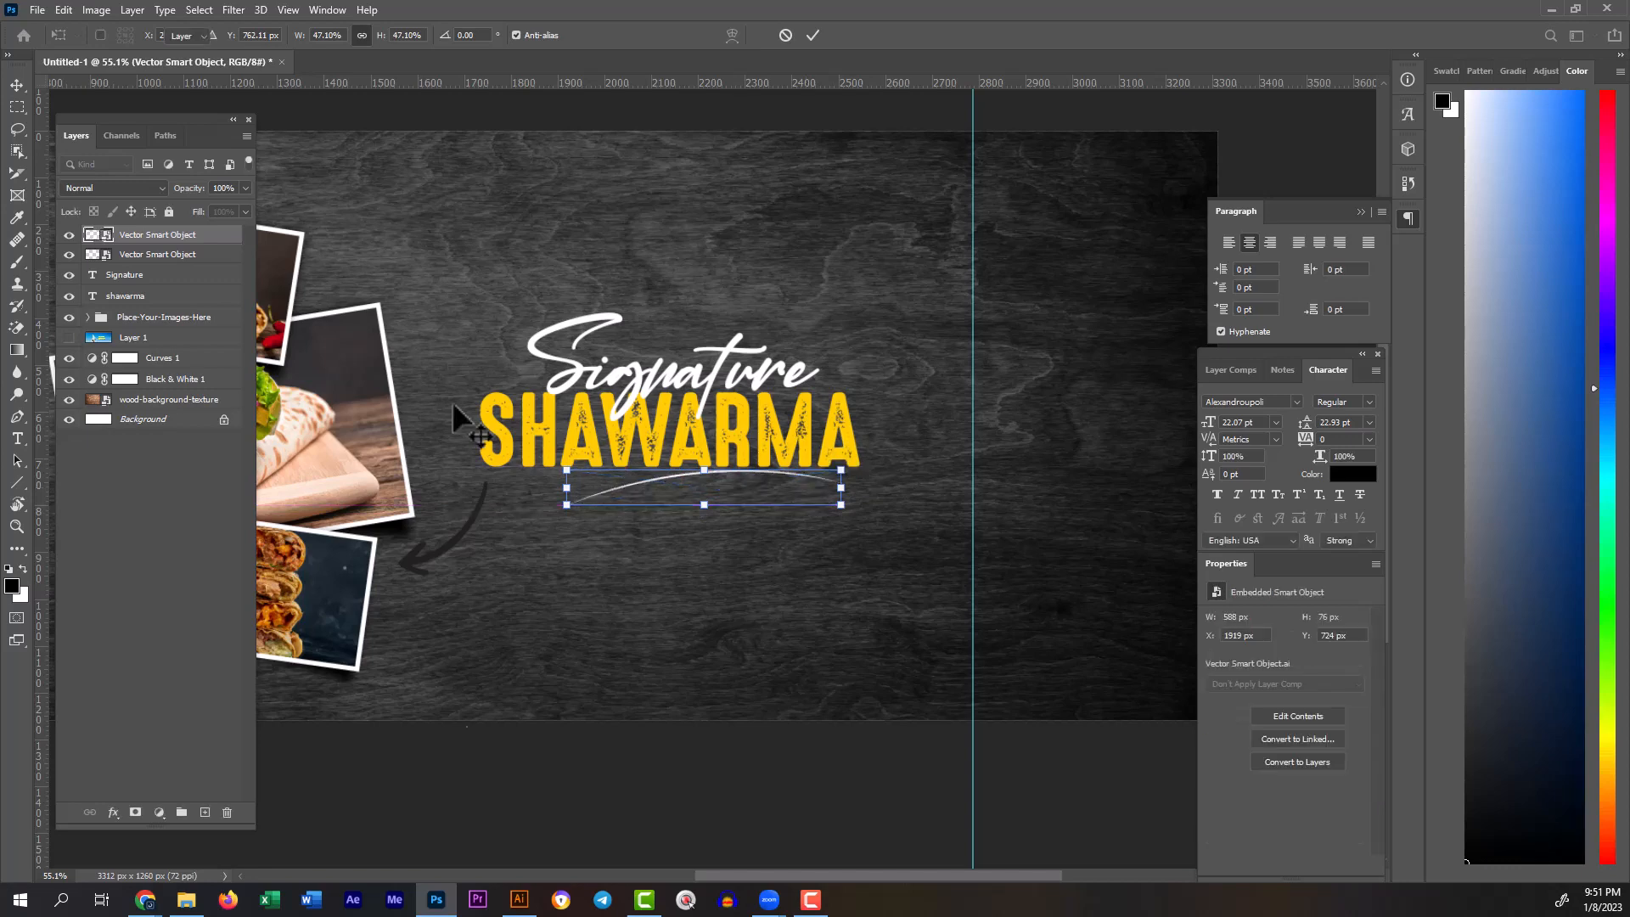
# Step: Enlarge the arrow to about 282 × 136 px, rotated 17.9°, and place it beside SHAWARMA pointing into the middle photo
pyautogui.moveTo(696, 463); pyautogui.dragTo(728, 506)
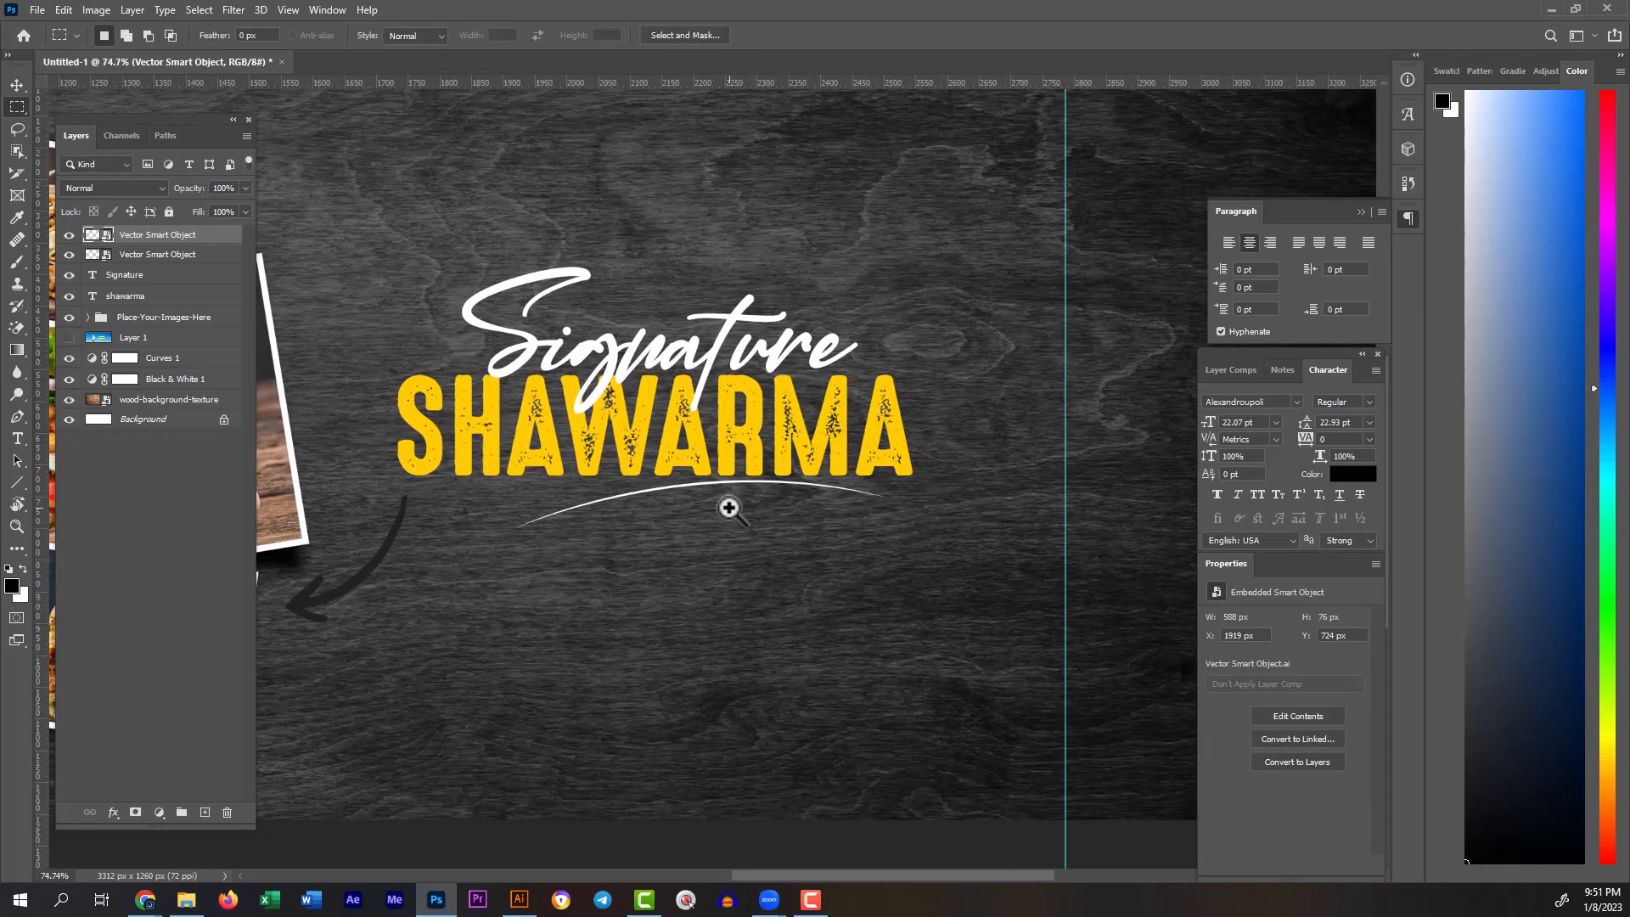
pyautogui.moveTo(459, 467); pyautogui.dragTo(593, 446)
pyautogui.click(16, 85)
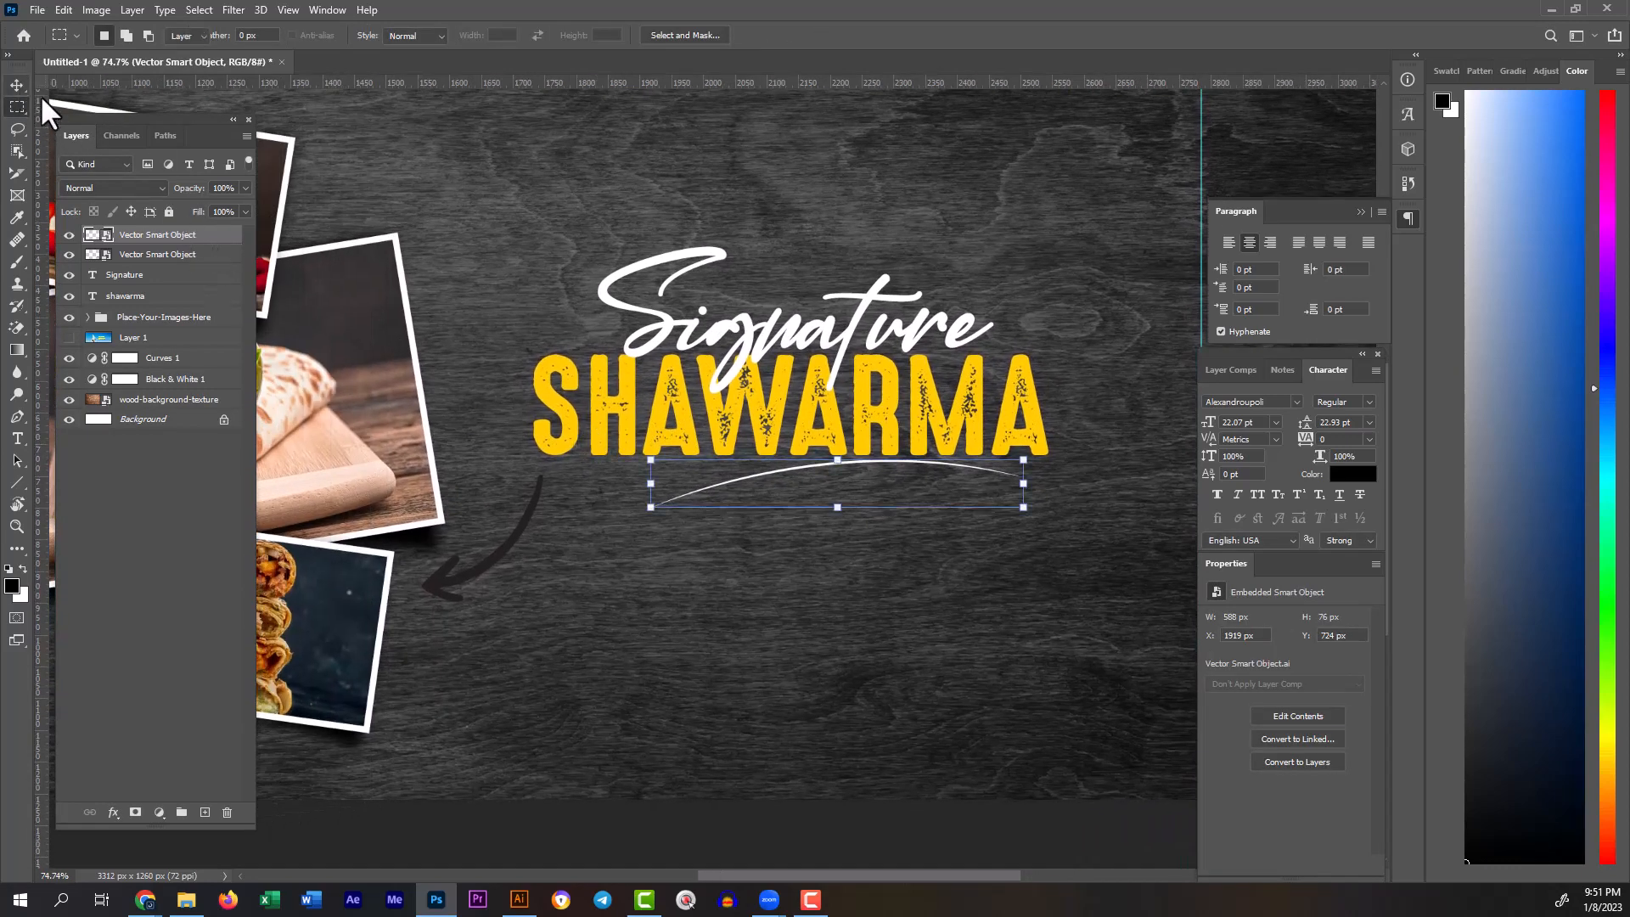
pyautogui.click(151, 276)
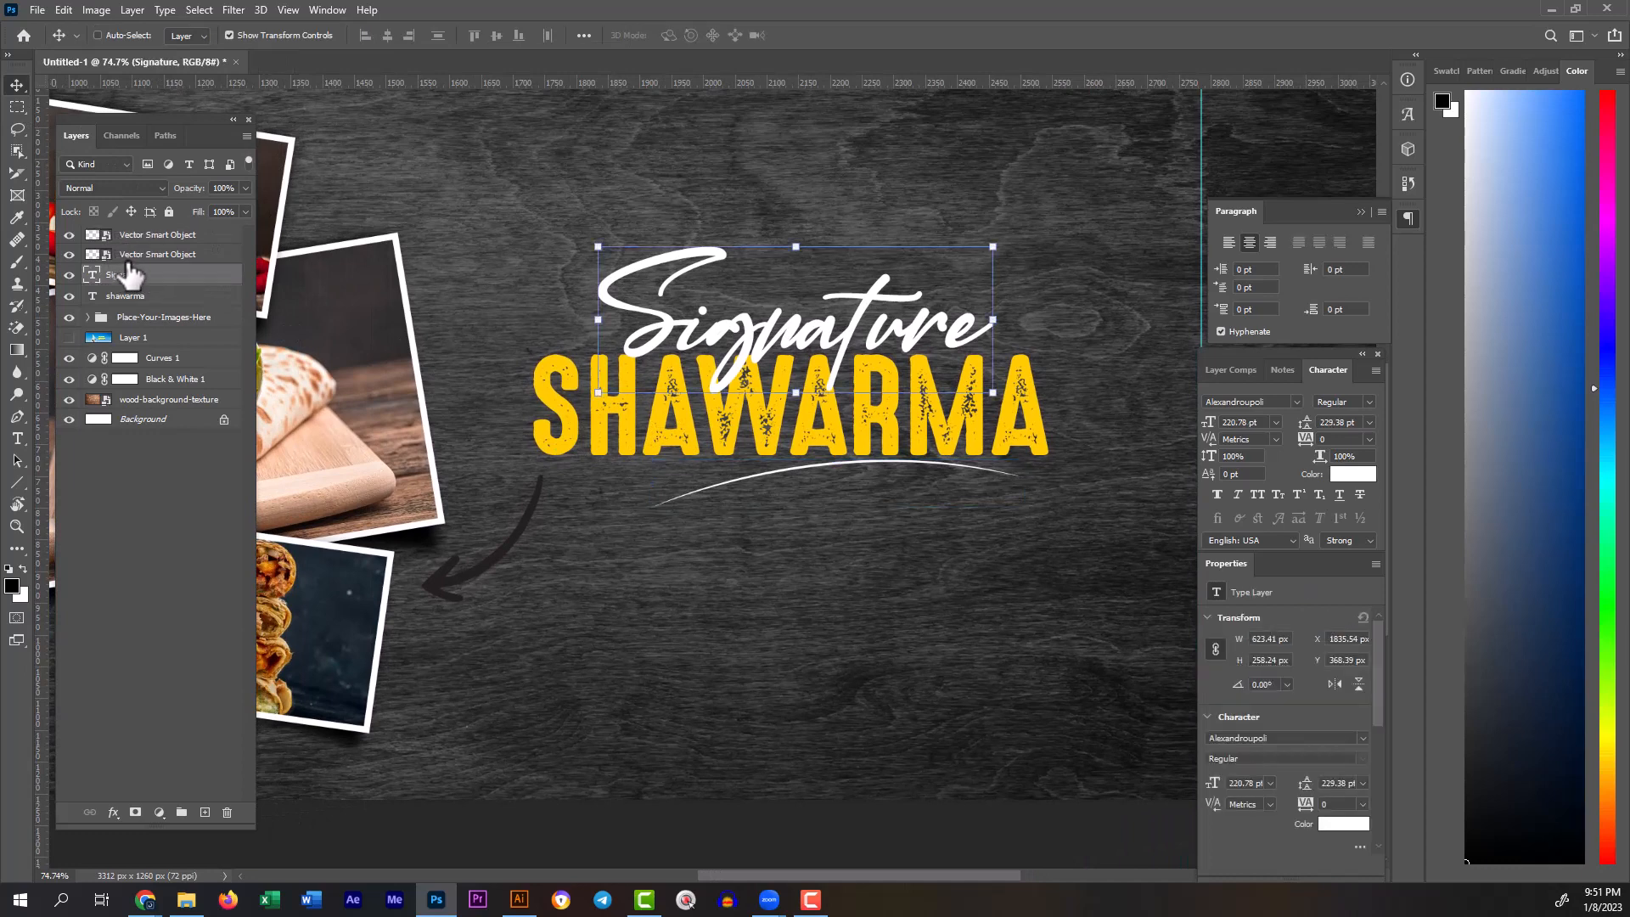
pyautogui.click(158, 257)
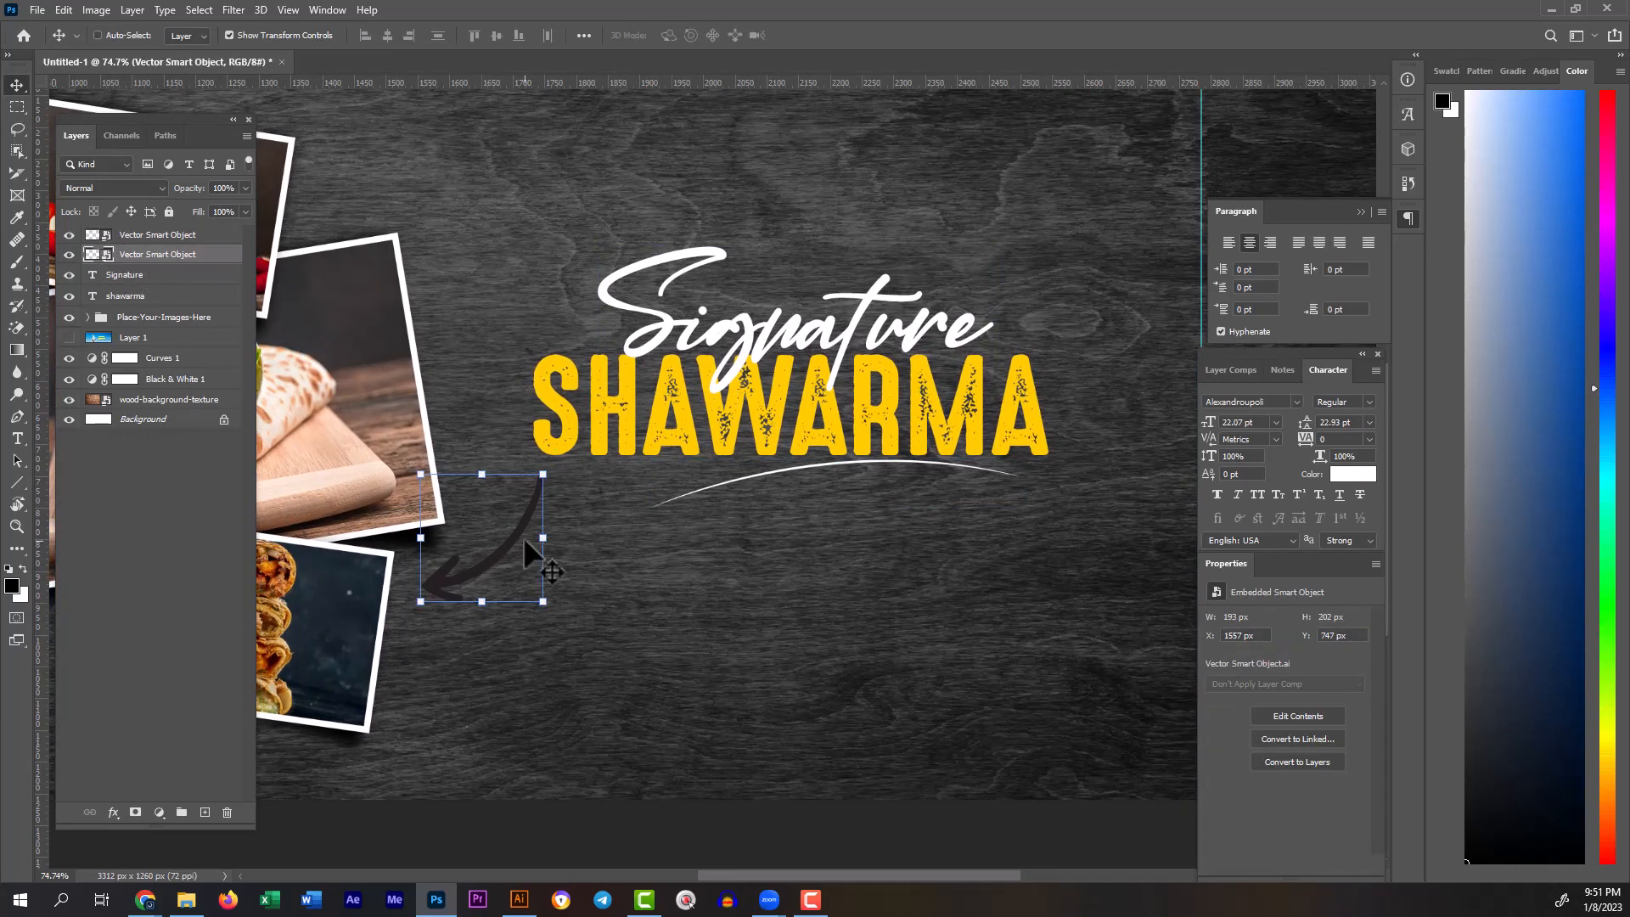
pyautogui.moveTo(525, 541); pyautogui.dragTo(565, 442)
pyautogui.hotkey('ctrl', 't')
pyautogui.moveTo(510, 496); pyautogui.dragTo(489, 462)
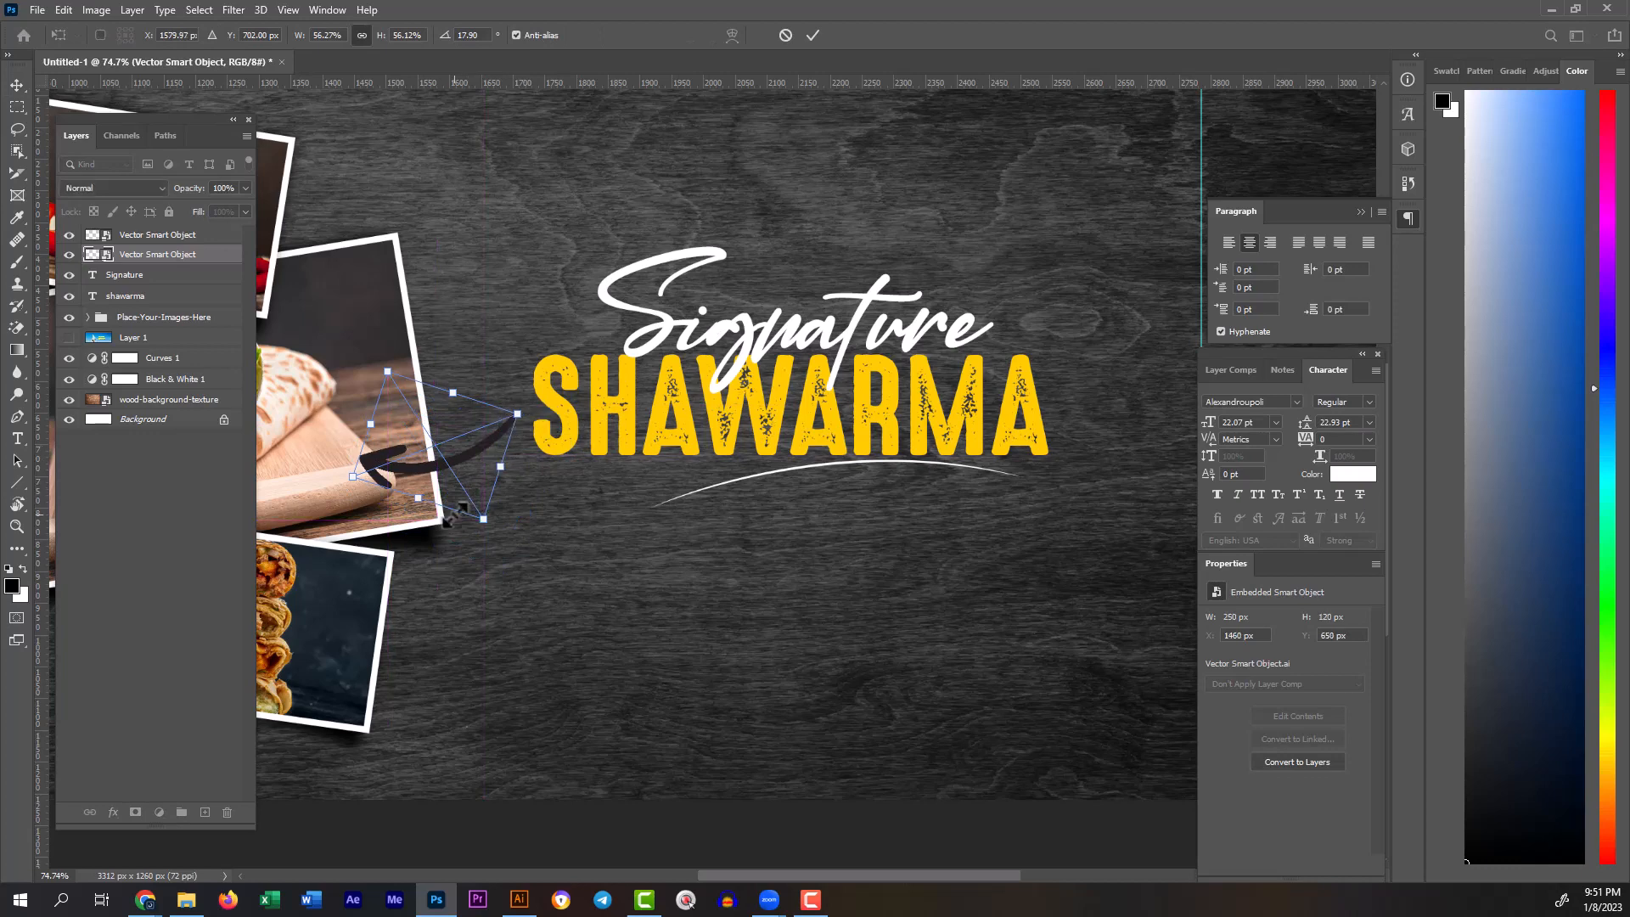
pyautogui.moveTo(485, 519); pyautogui.dragTo(476, 526)
pyautogui.moveTo(473, 542); pyautogui.dragTo(472, 541)
pyautogui.moveTo(485, 477); pyautogui.dragTo(472, 466)
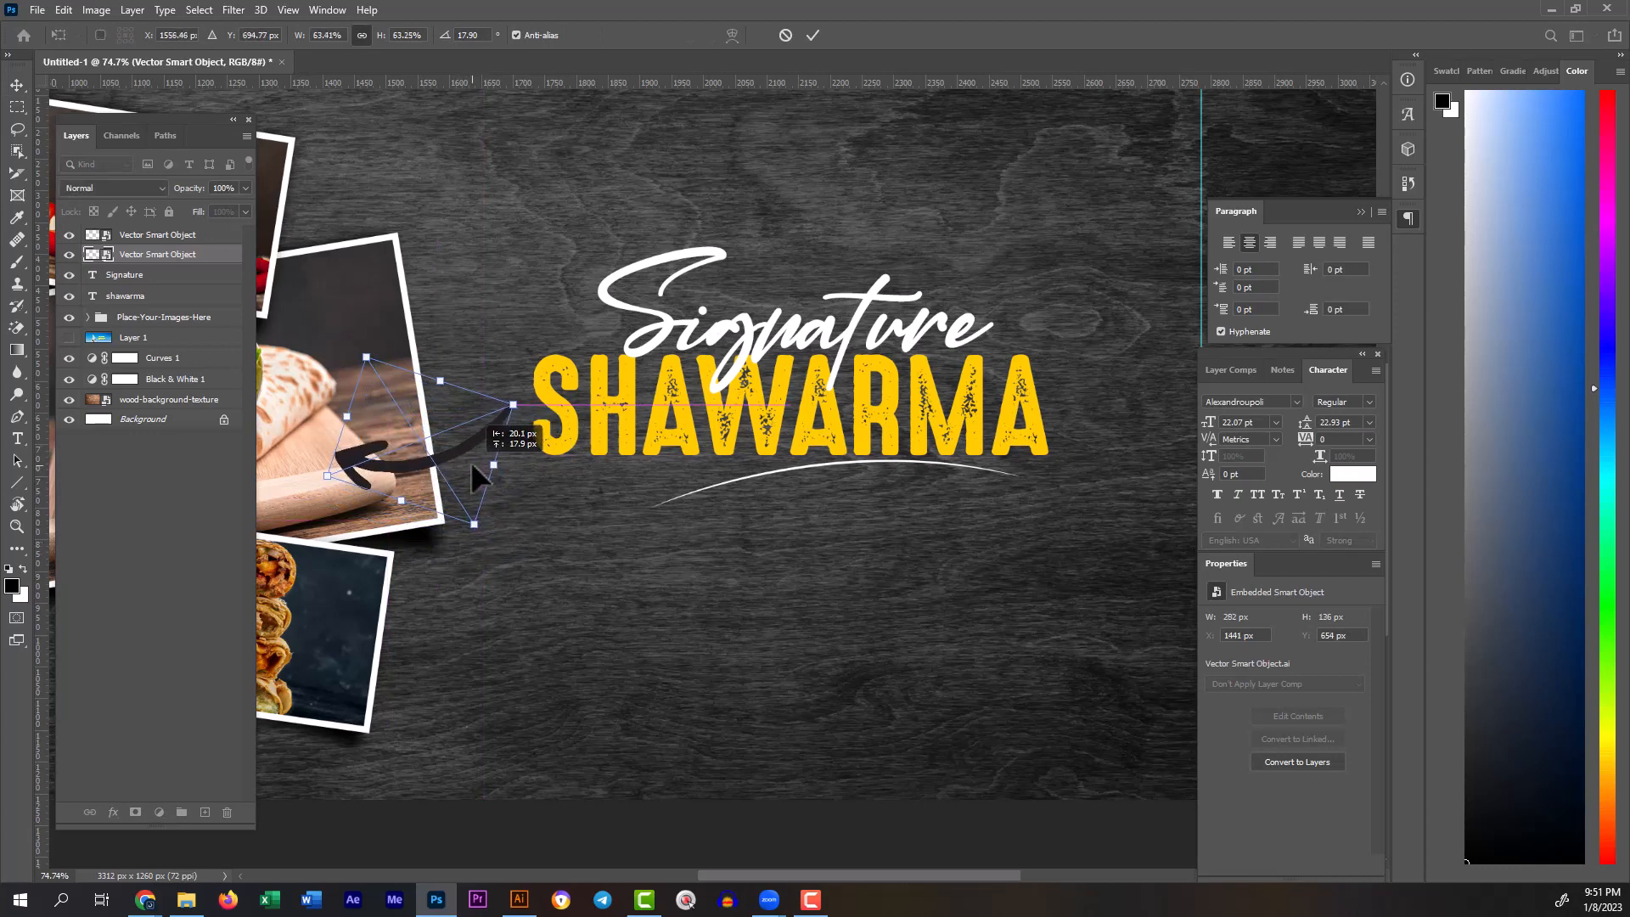
pyautogui.press('Return')
# Step: Apply a white Color Overlay at 100% opacity to the arrow layer
pyautogui.rightClick(163, 254)
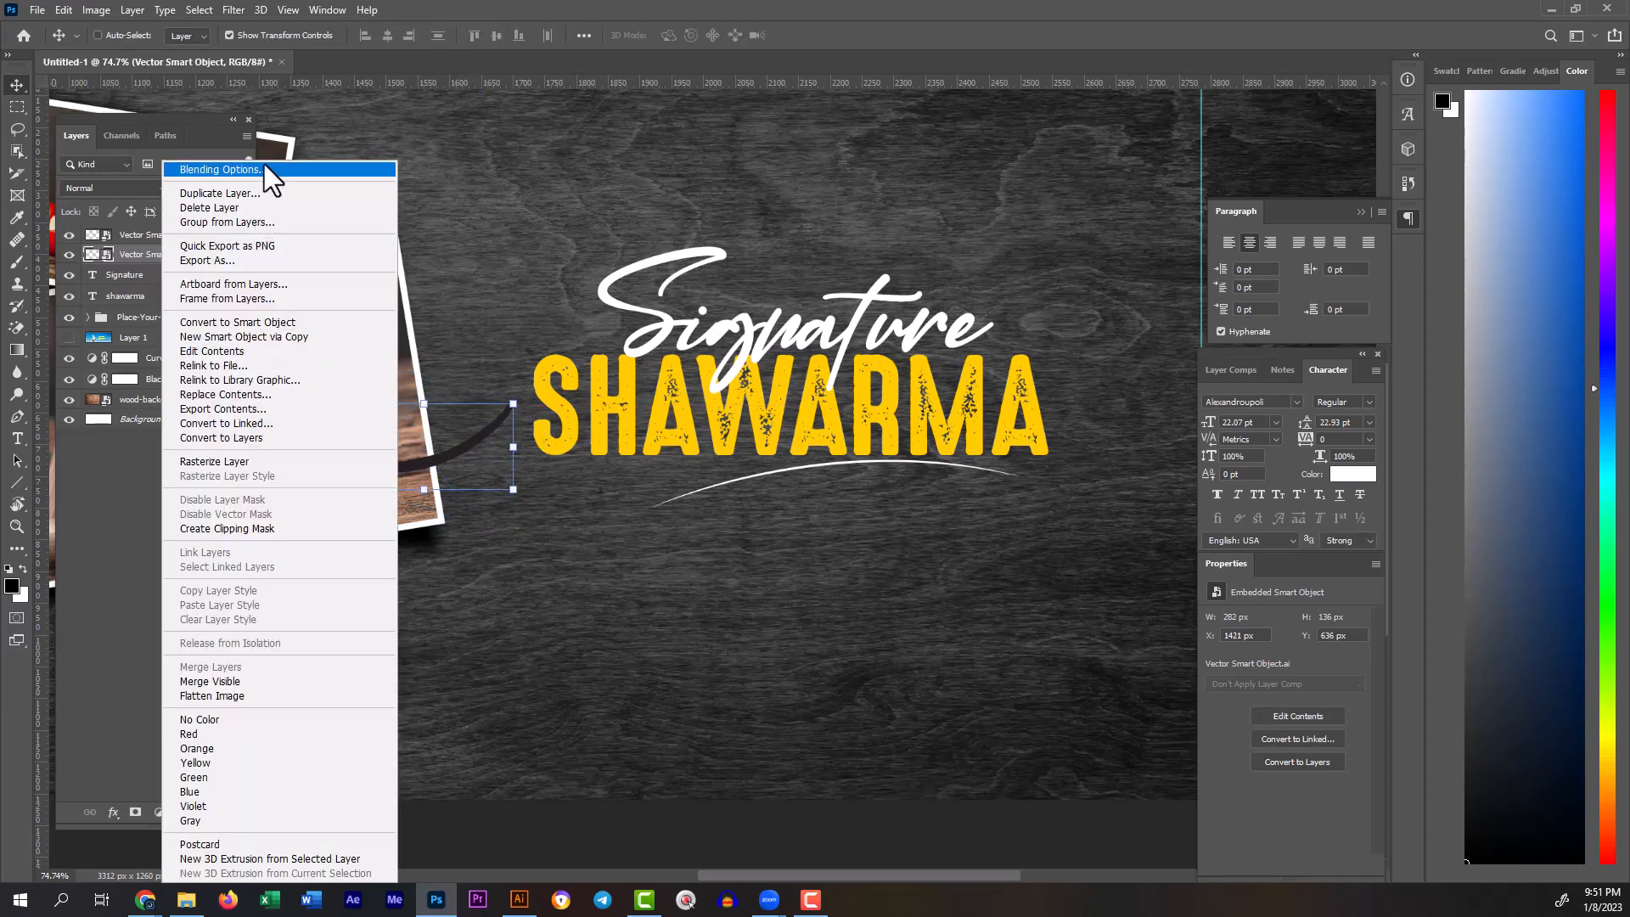
pyautogui.click(264, 168)
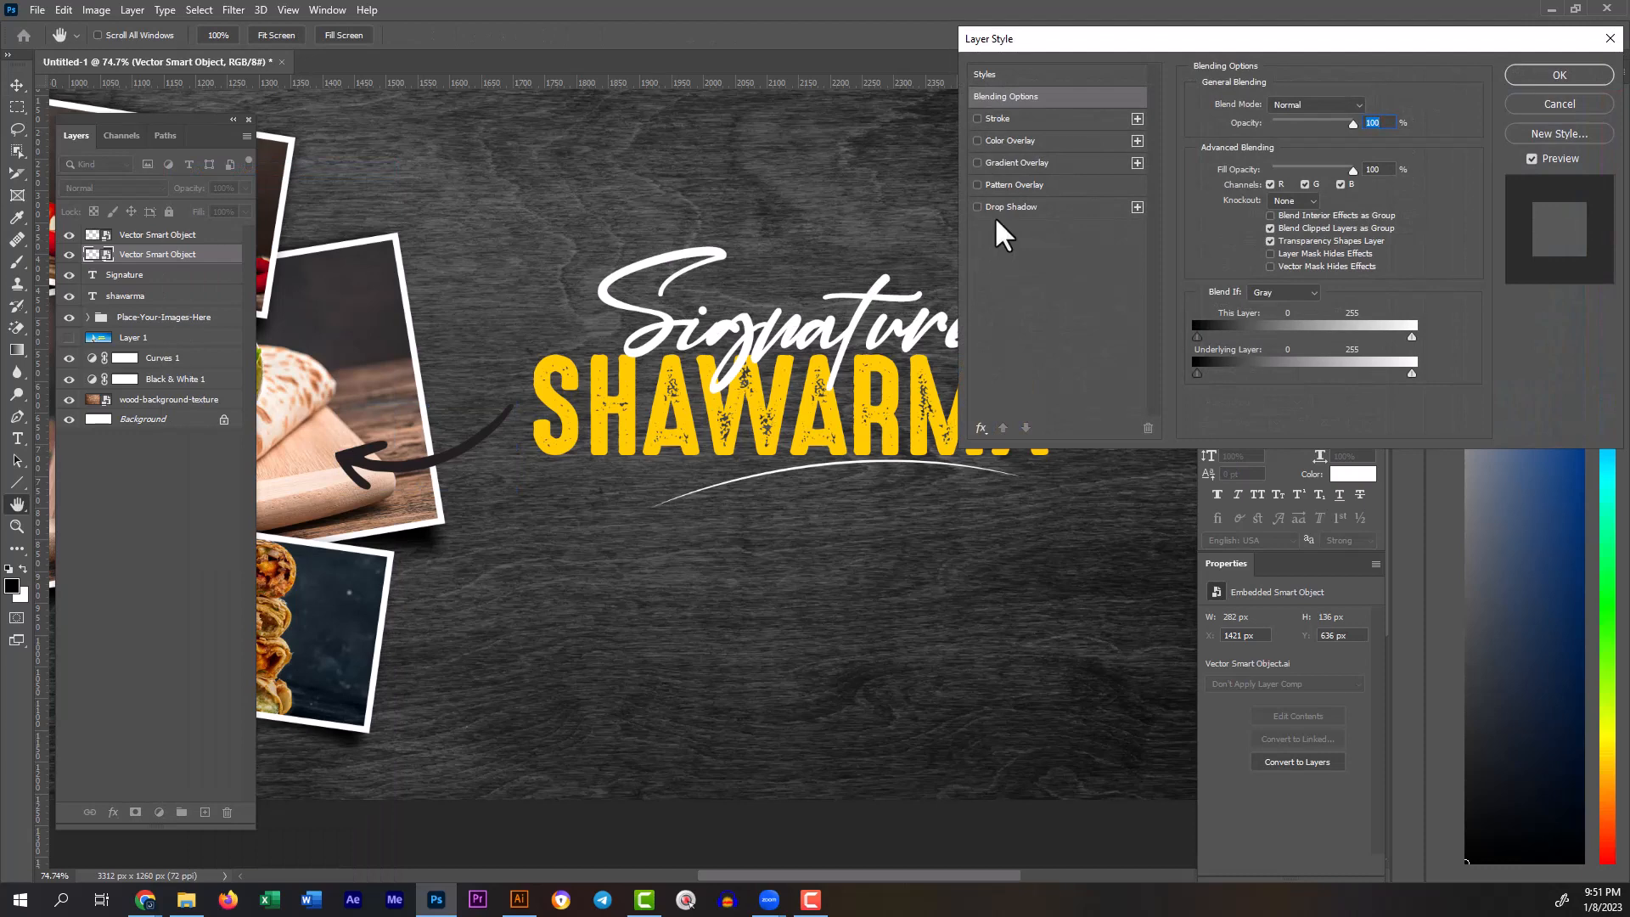
pyautogui.click(1006, 140)
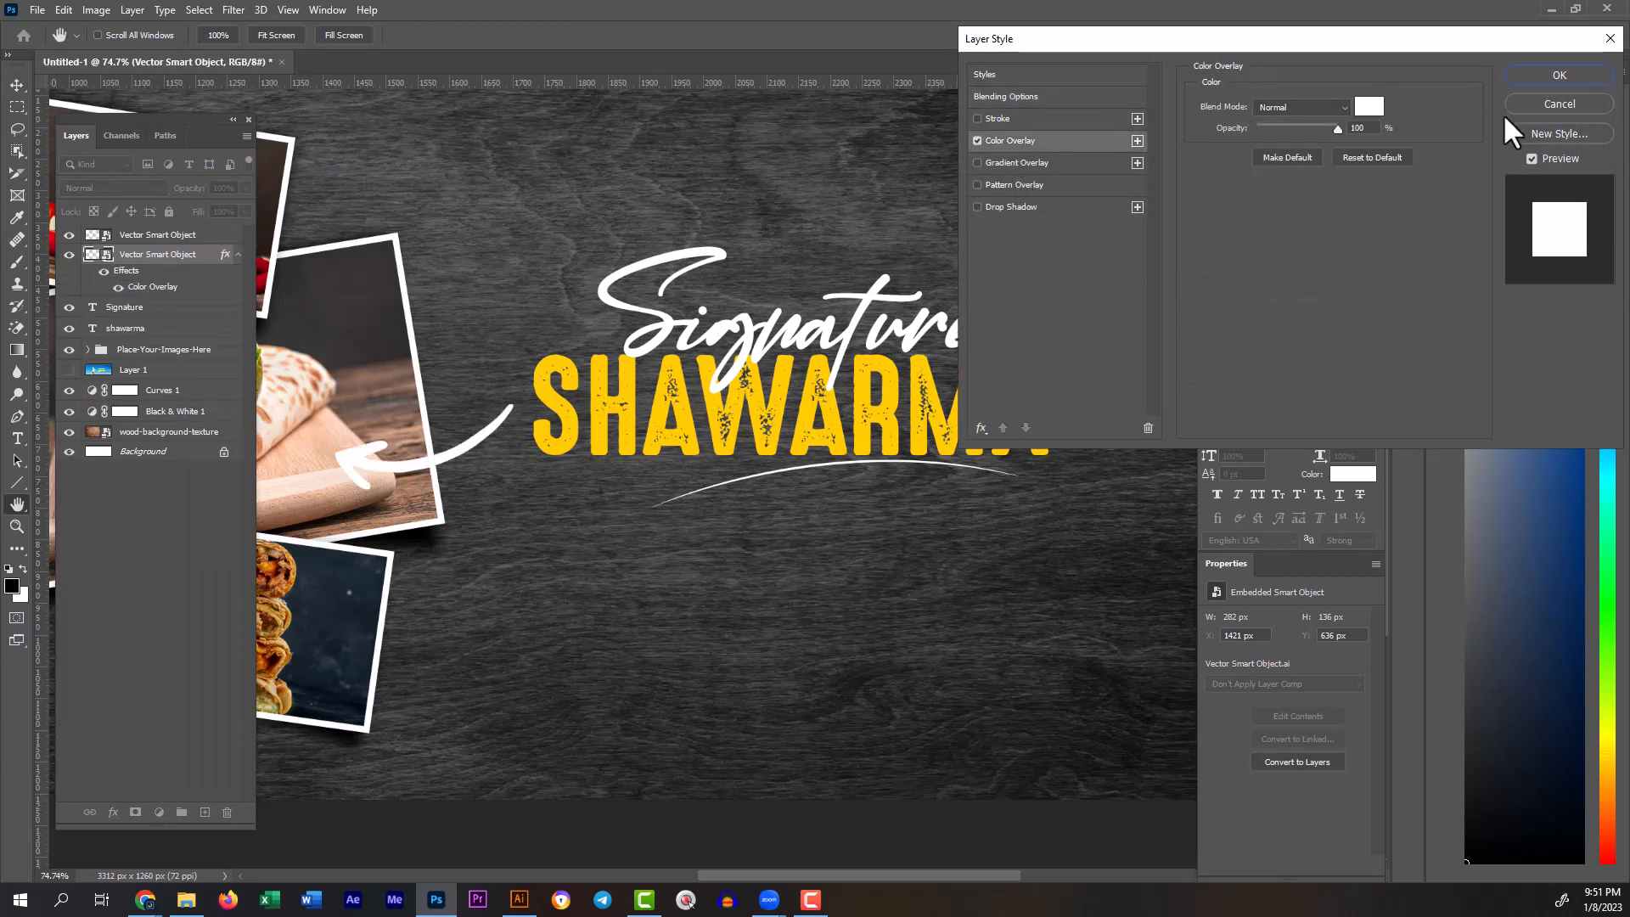
pyautogui.click(1542, 68)
# Step: Examine the overall banner composition and the arrow, headline and curved line up close
pyautogui.click(17, 108)
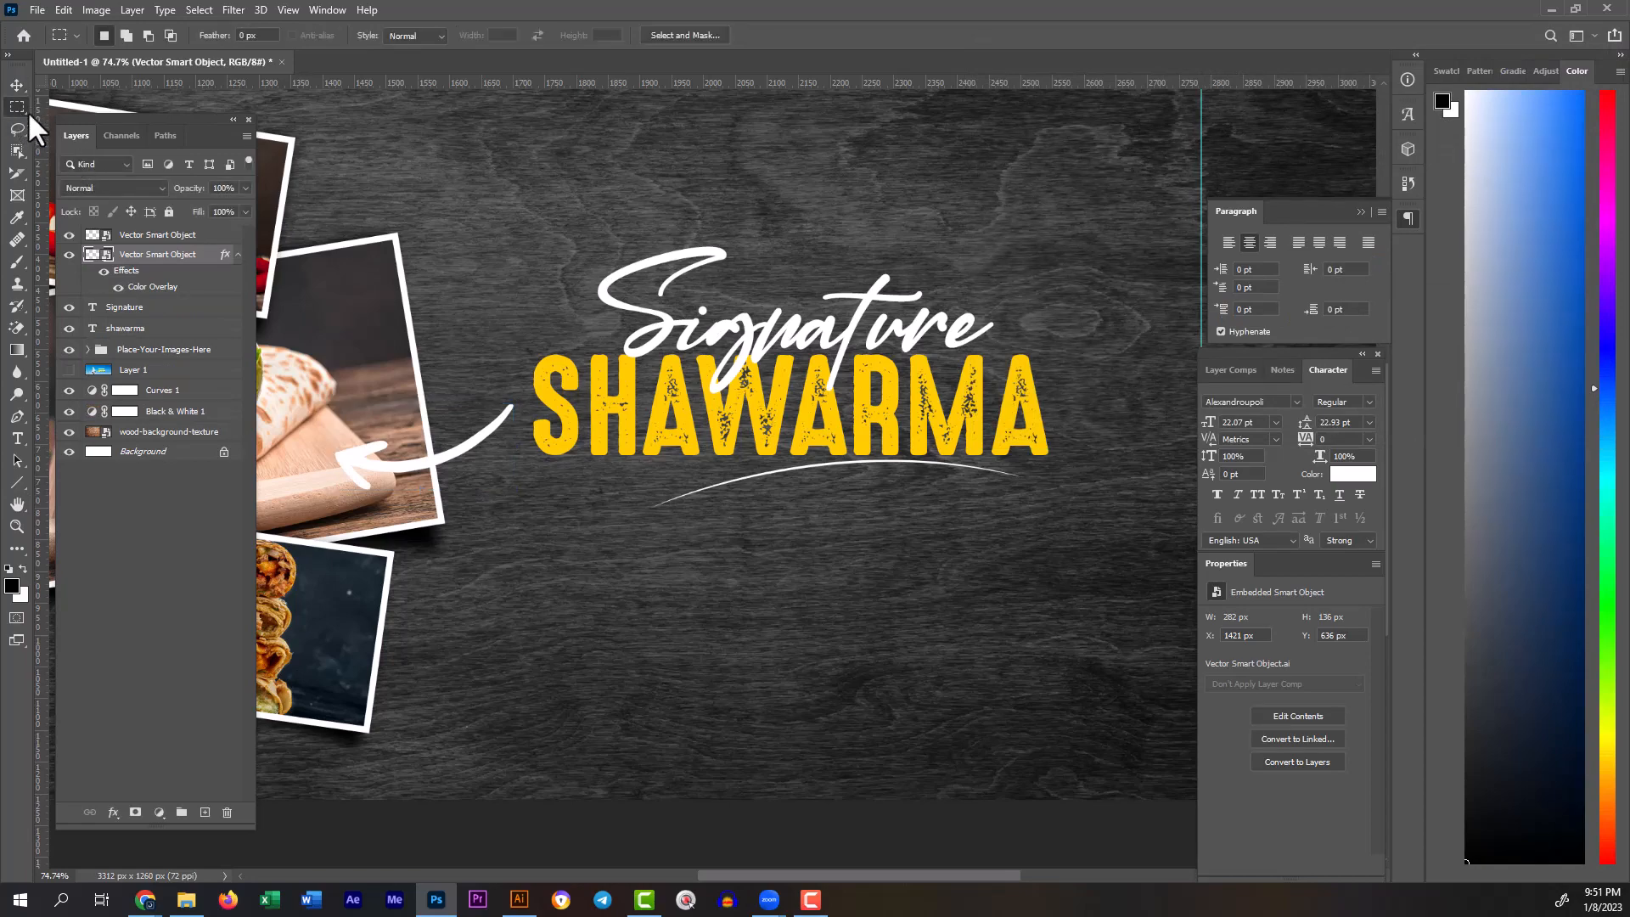
pyautogui.scroll(-3, 883, 536)
pyautogui.scroll(-2, 884, 537)
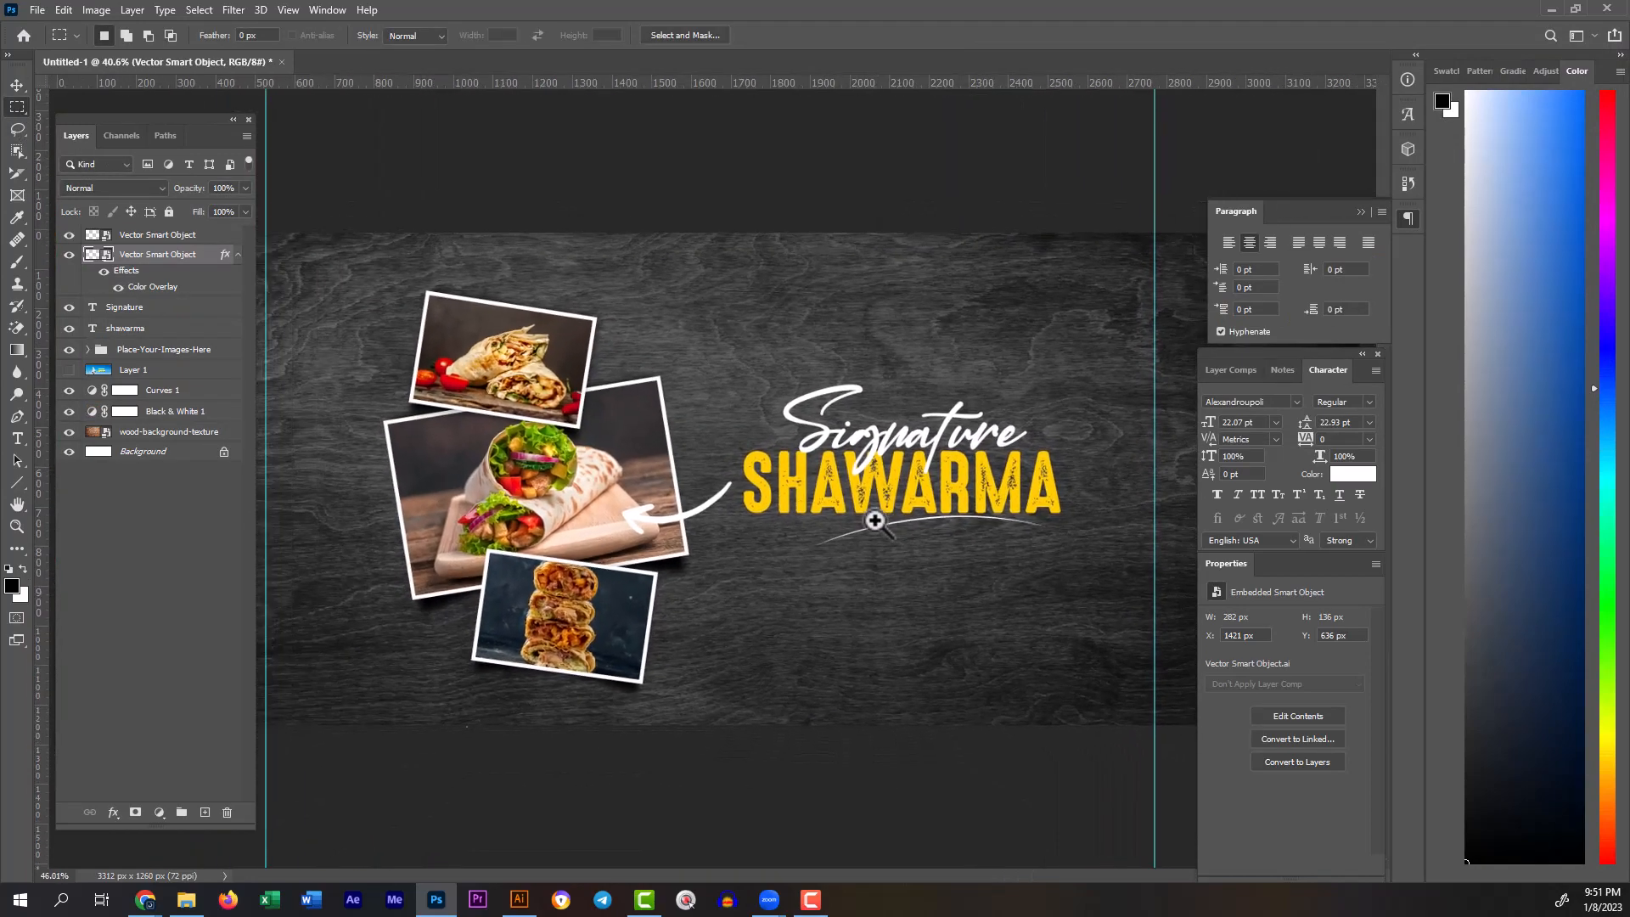
pyautogui.scroll(5, 909, 543)
pyautogui.scroll(2, 552, 526)
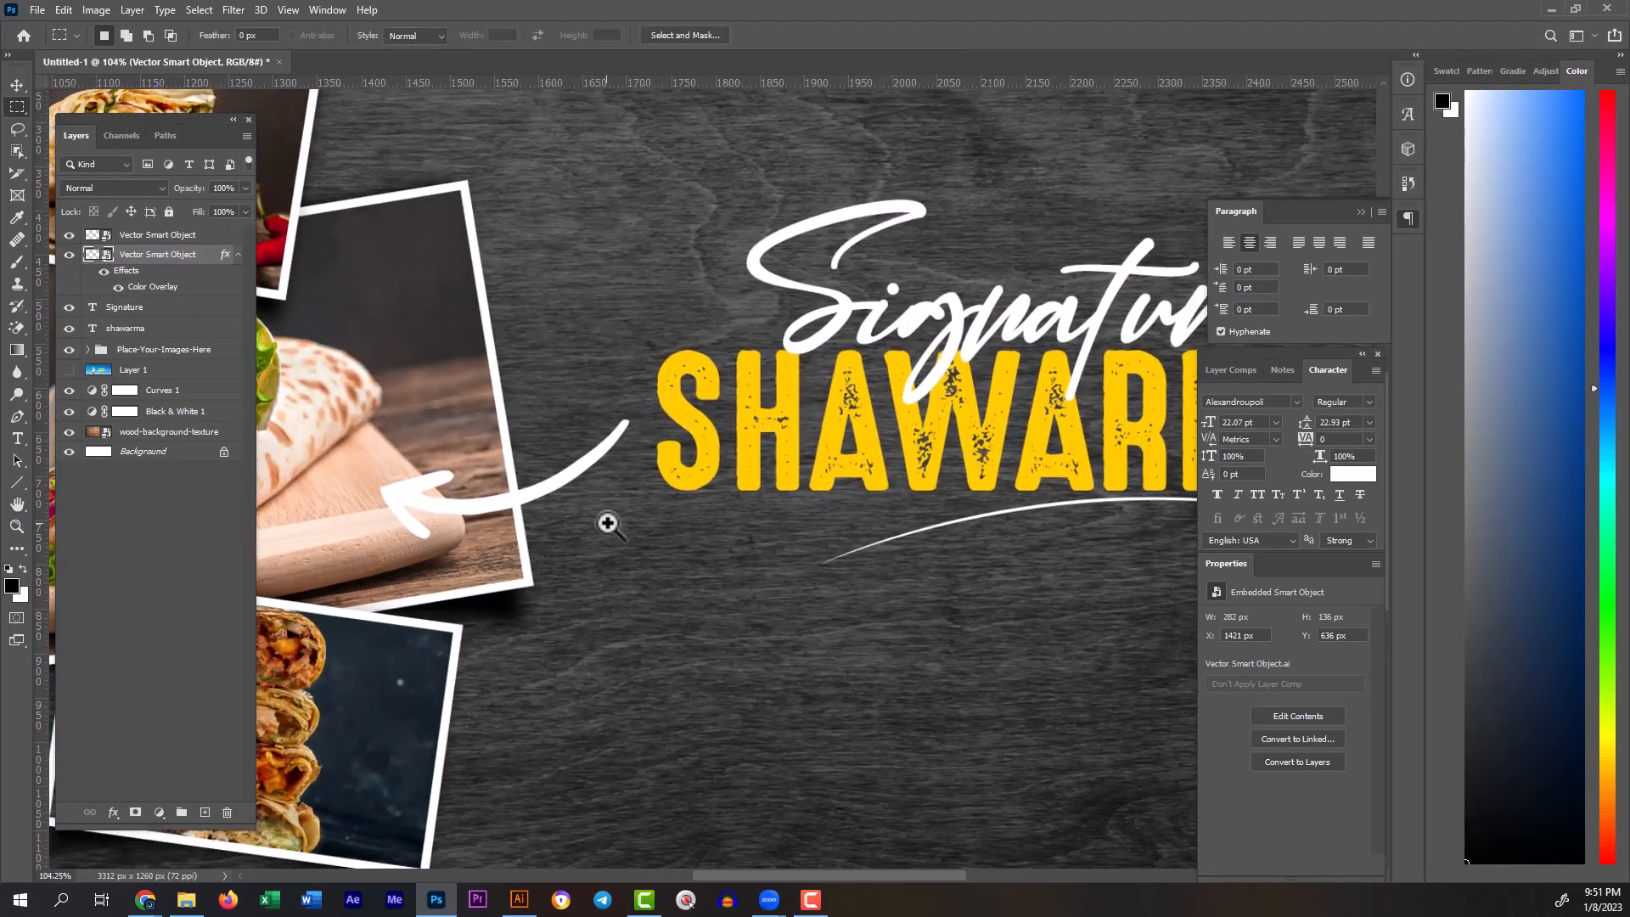
pyautogui.moveTo(704, 452); pyautogui.dragTo(592, 473)
pyautogui.scroll(-4, 811, 467)
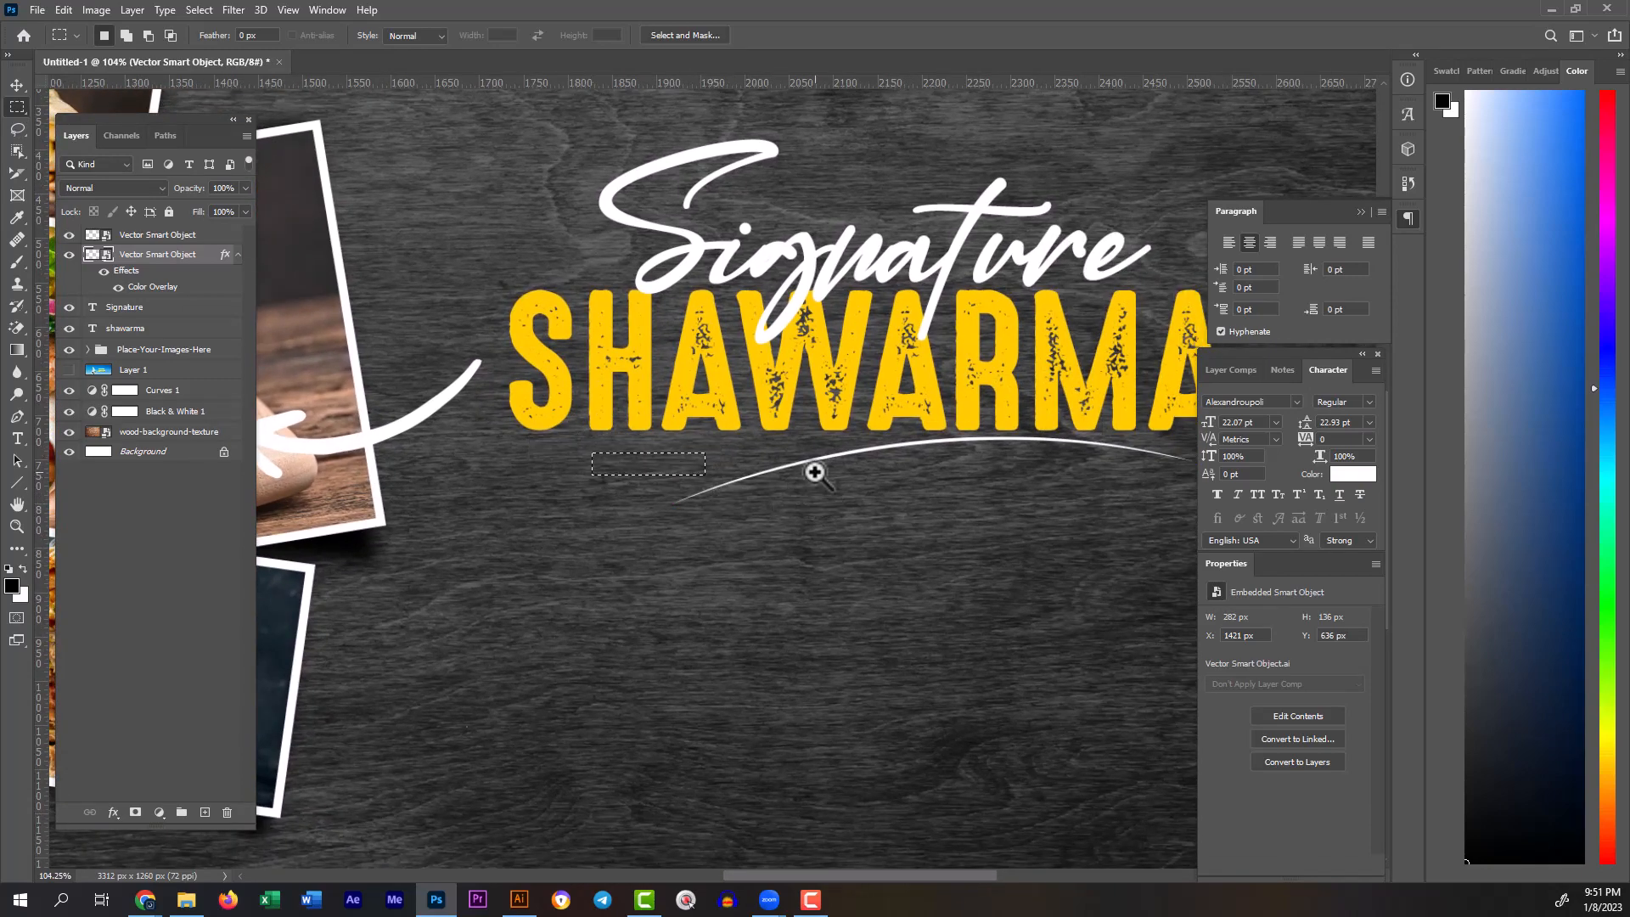
pyautogui.scroll(4, 849, 501)
pyautogui.scroll(1, 896, 541)
pyautogui.moveTo(896, 541); pyautogui.dragTo(841, 514)
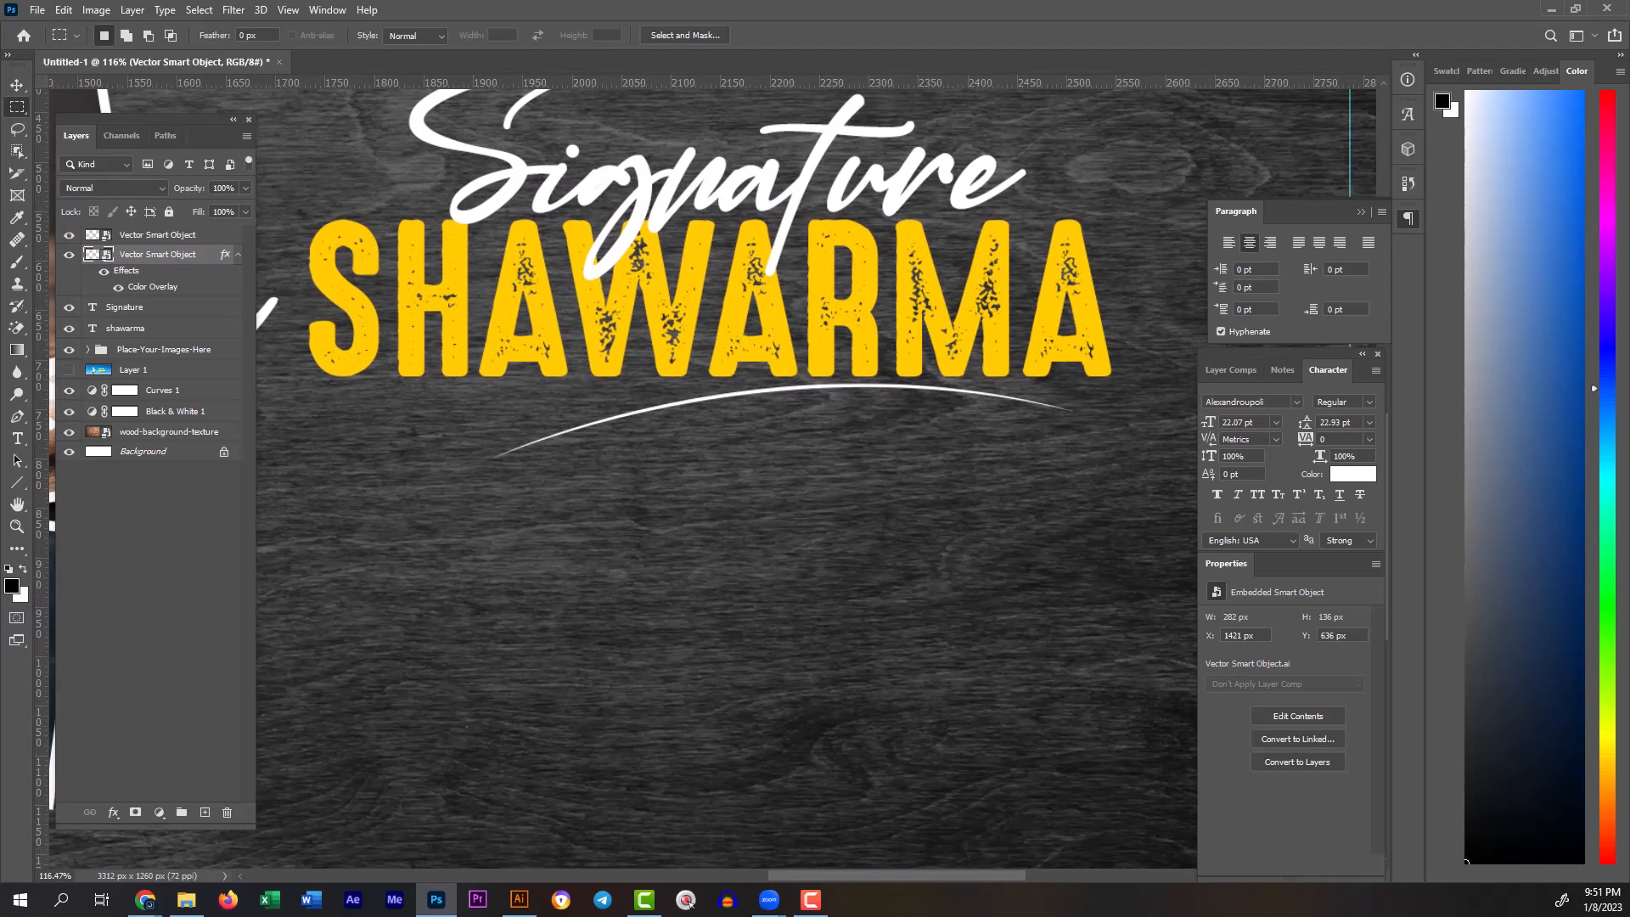
# Step: Add a text line reading "Fresh & taty" on the empty wood area below the curved line
pyautogui.click(17, 438)
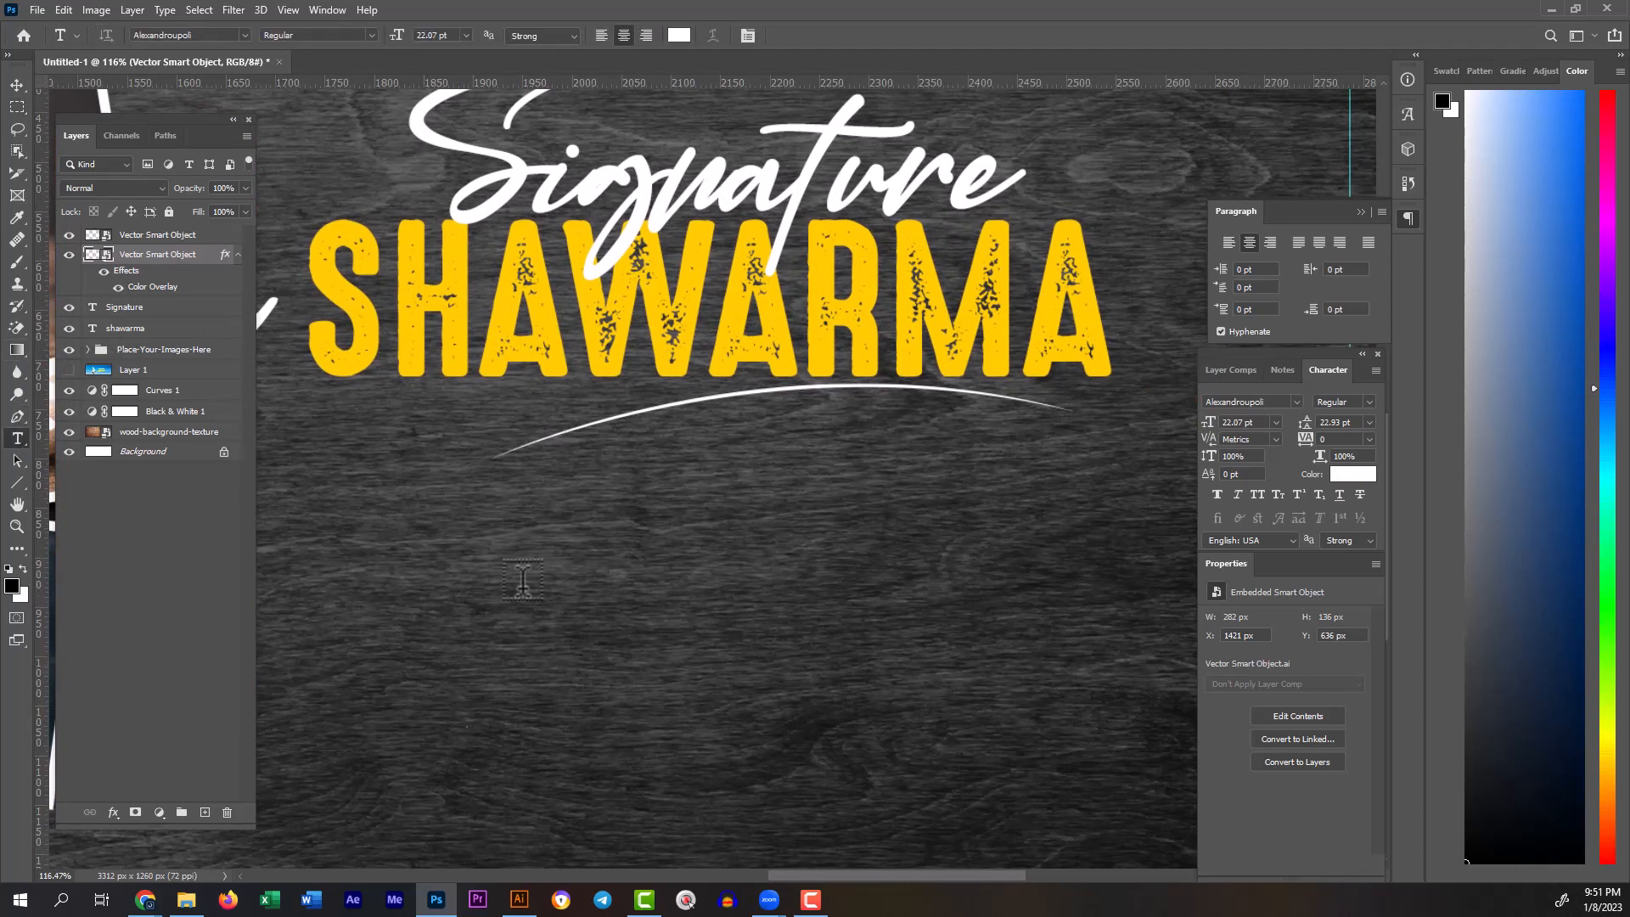
pyautogui.click(509, 595)
pyautogui.write('fresh')
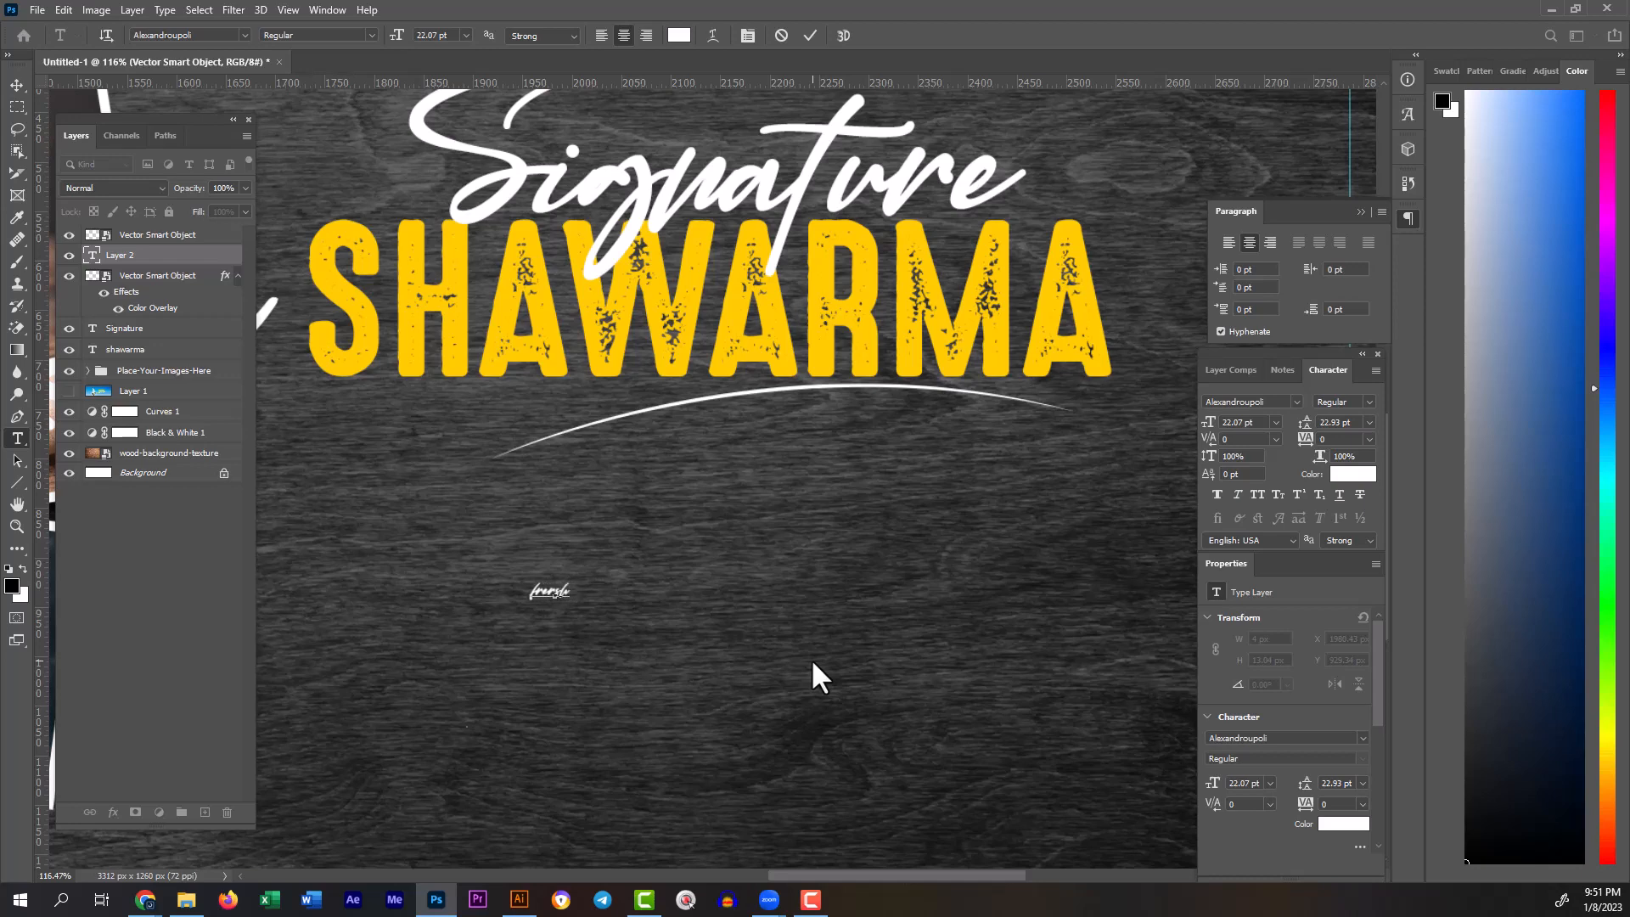
pyautogui.press('BackSpace')
pyautogui.press('BackSpace')
pyautogui.press('BackSpace')
pyautogui.press('BackSpace')
pyautogui.press('BackSpace')
pyautogui.write('Fresh')
pyautogui.press('BackSpace')
pyautogui.write(',')
pyautogui.press('BackSpace')
pyautogui.write('& Tasty')
# Step: Set the tagline's font to Poppins and correct its wording to "Fresh & tasty"
pyautogui.hotkey('ctrl', 'a')
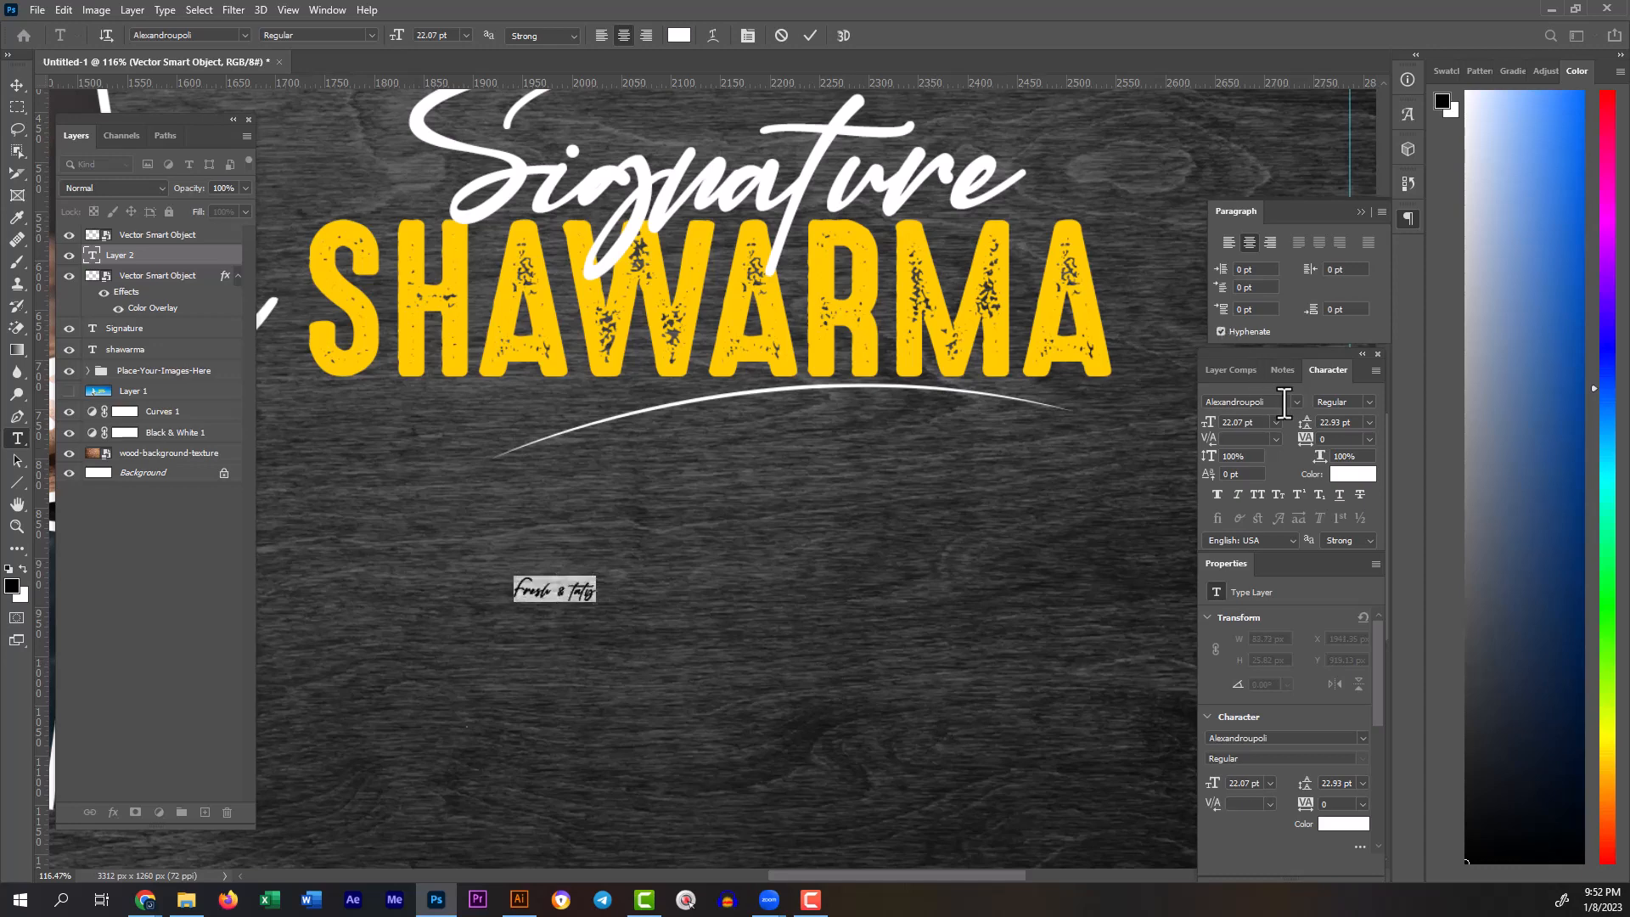
pyautogui.click(1297, 402)
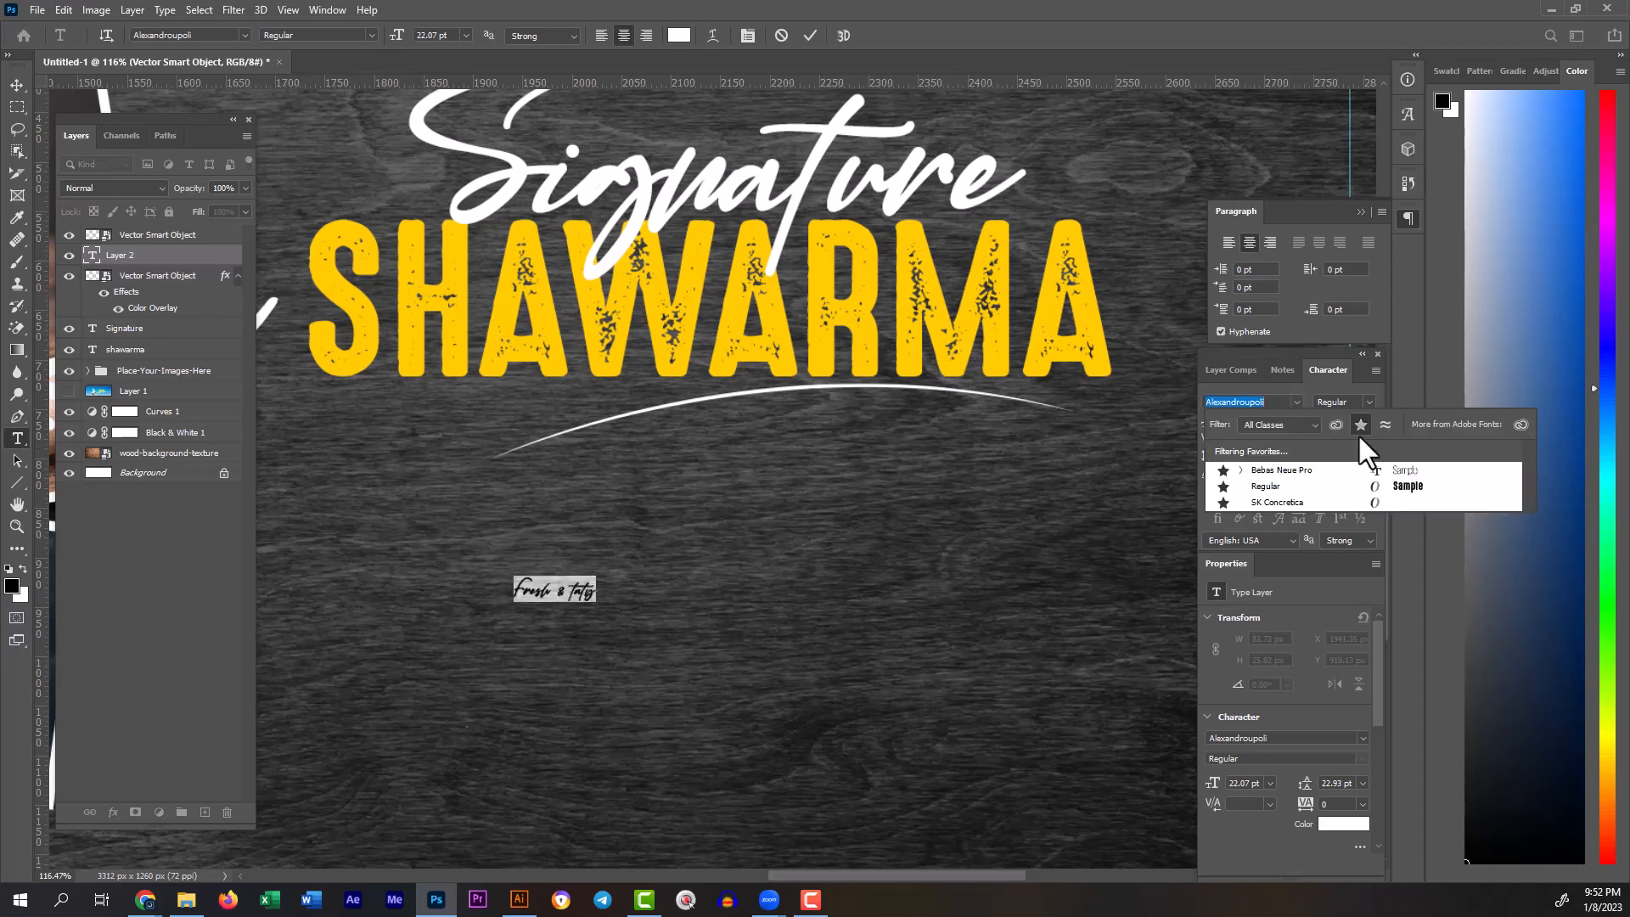
pyautogui.click(1360, 426)
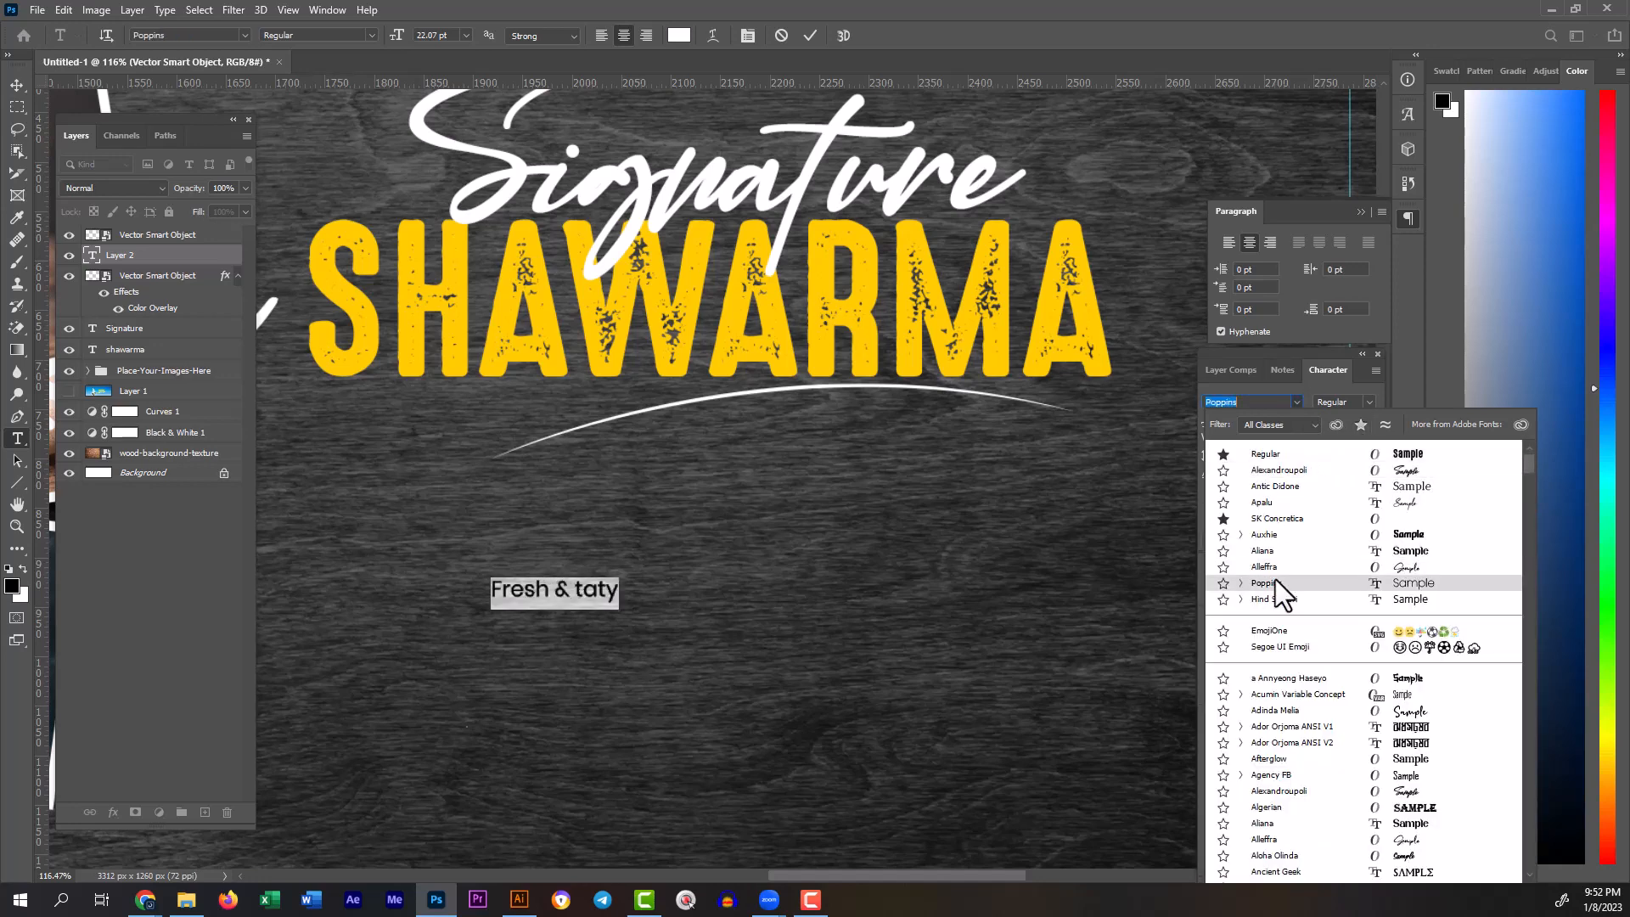
pyautogui.press('Escape')
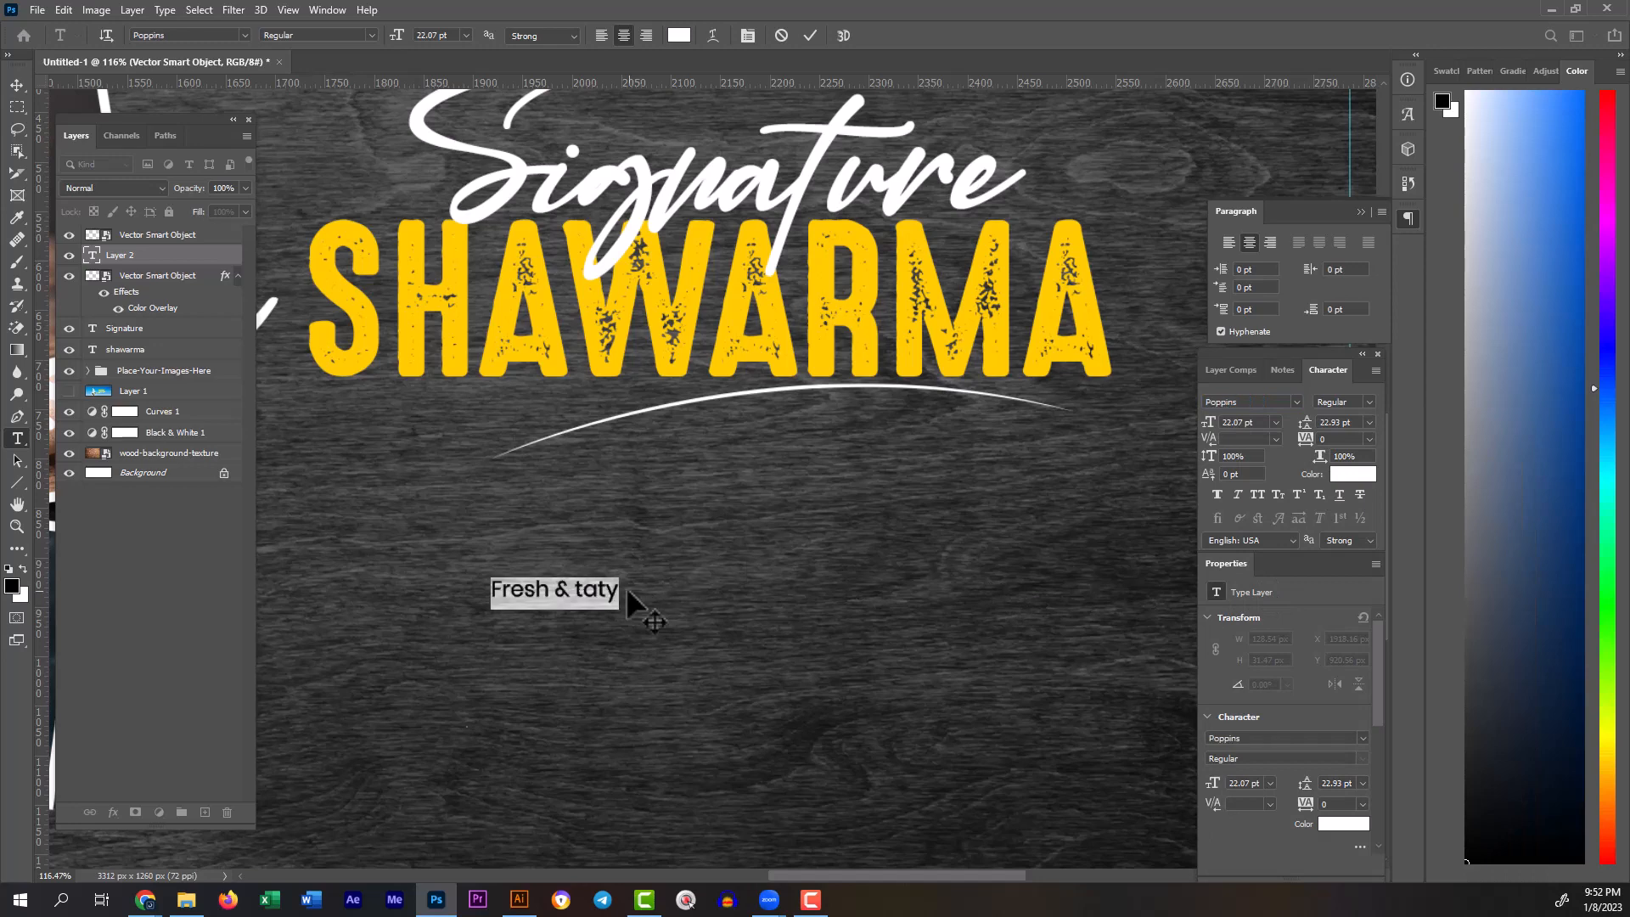
pyautogui.click(597, 588)
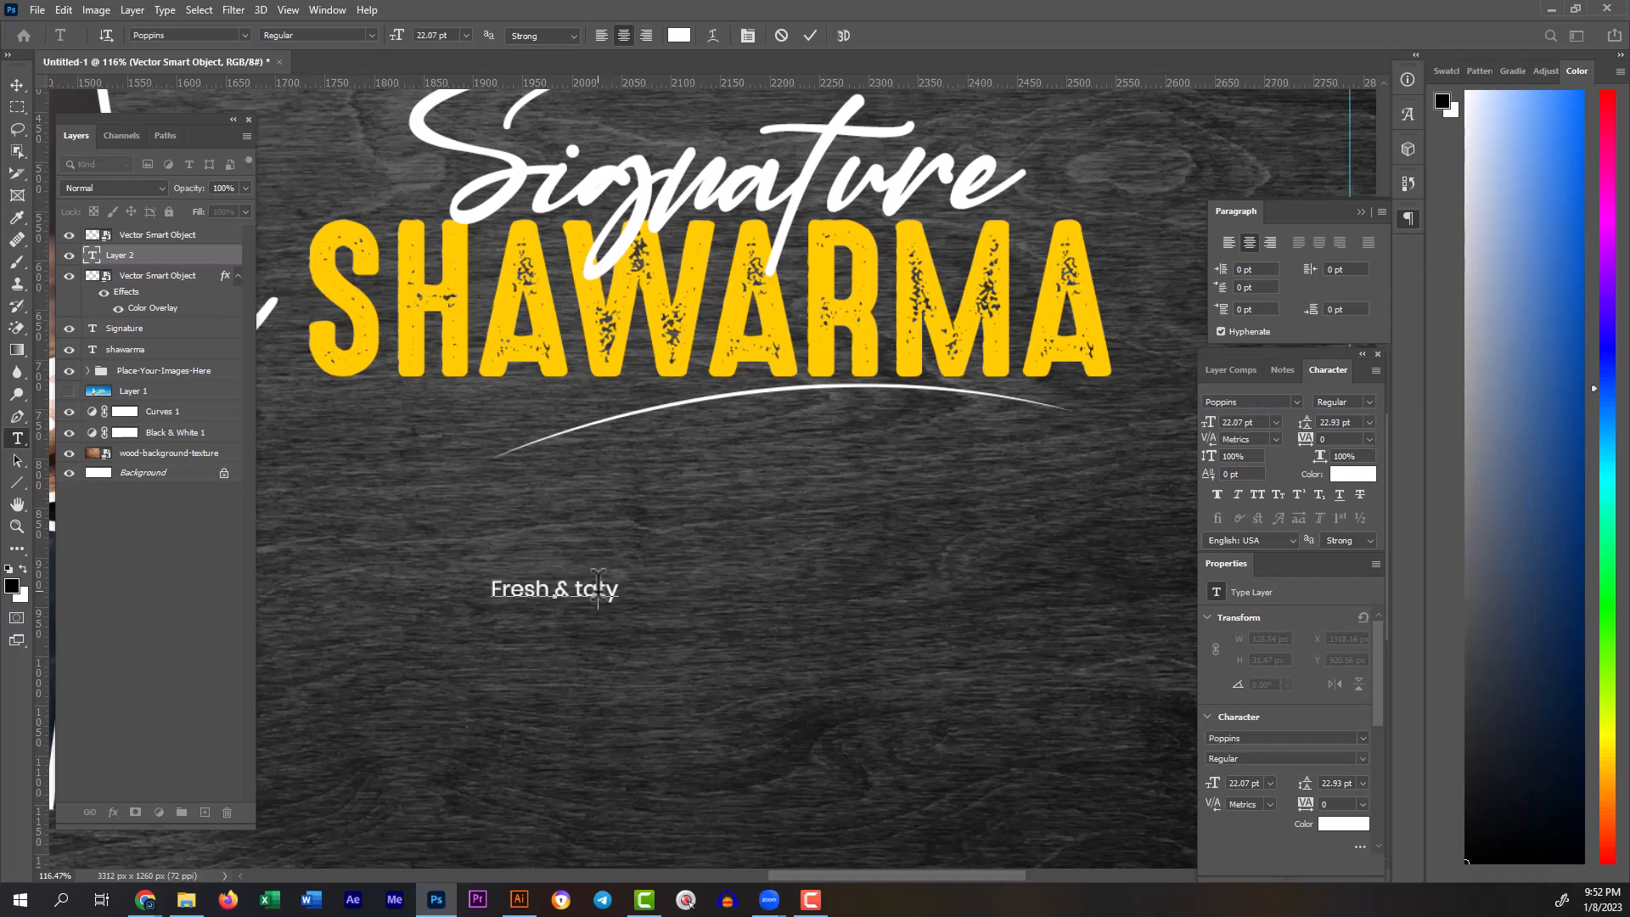
pyautogui.write('s')
# Step: Format the whole tagline in All Caps with the Poppins Light weight
pyautogui.hotkey('ctrl', 'a')
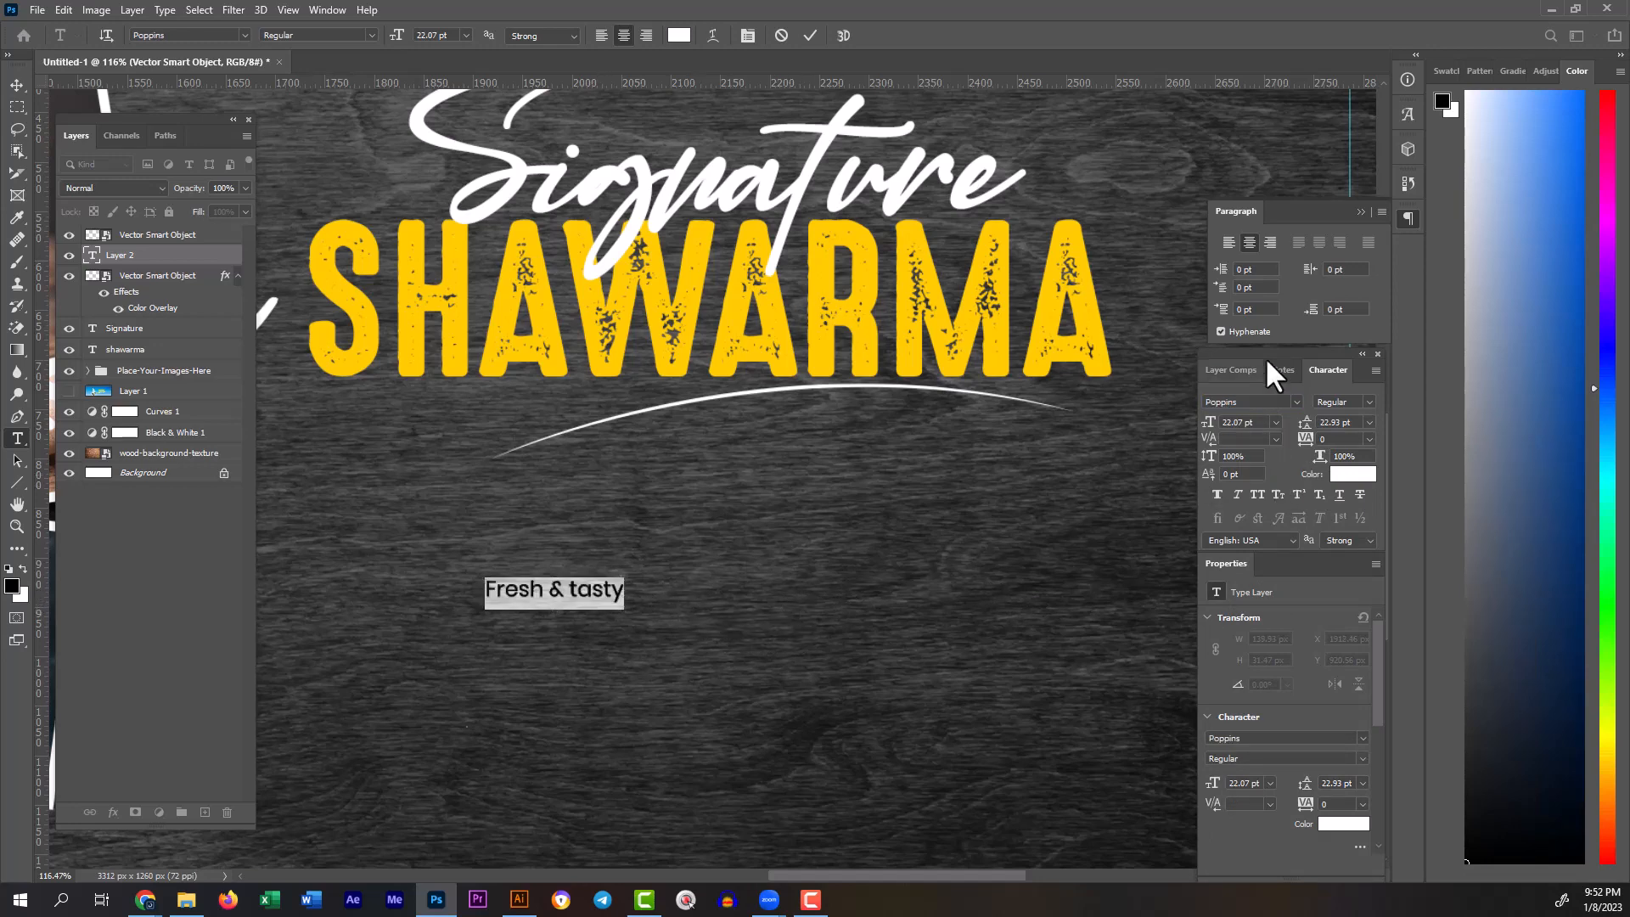
pyautogui.click(1261, 494)
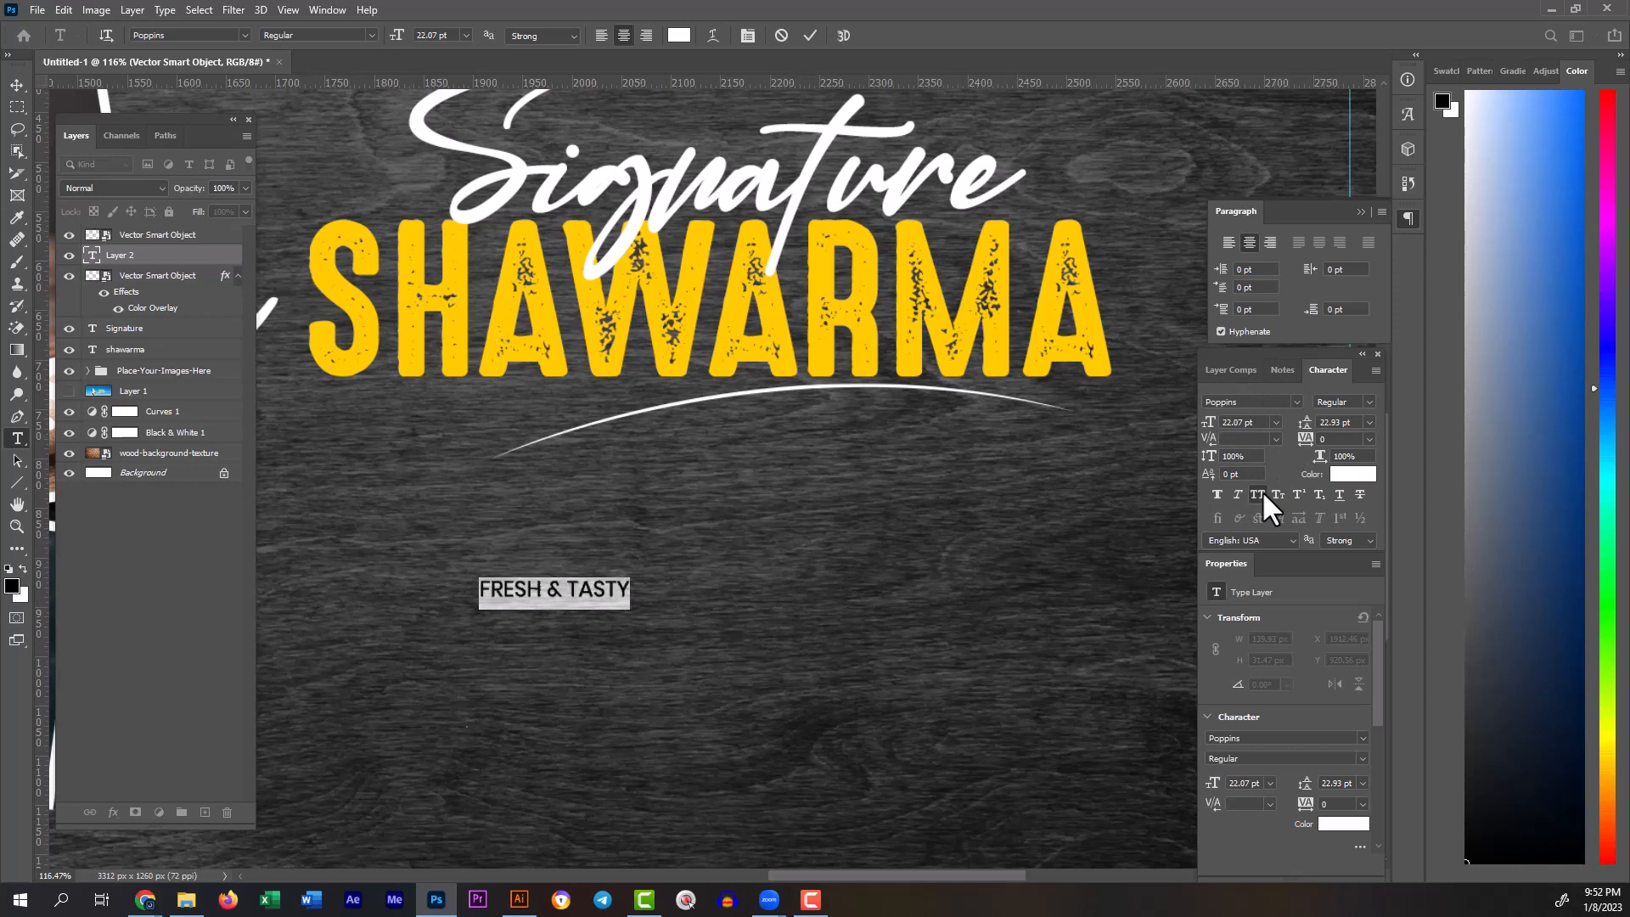
pyautogui.click(1363, 401)
pyautogui.click(1346, 467)
# Step: Scale the tagline to about 282 × 59 px beneath the curved line and centre it horizontally with SHAWARMA
pyautogui.click(17, 85)
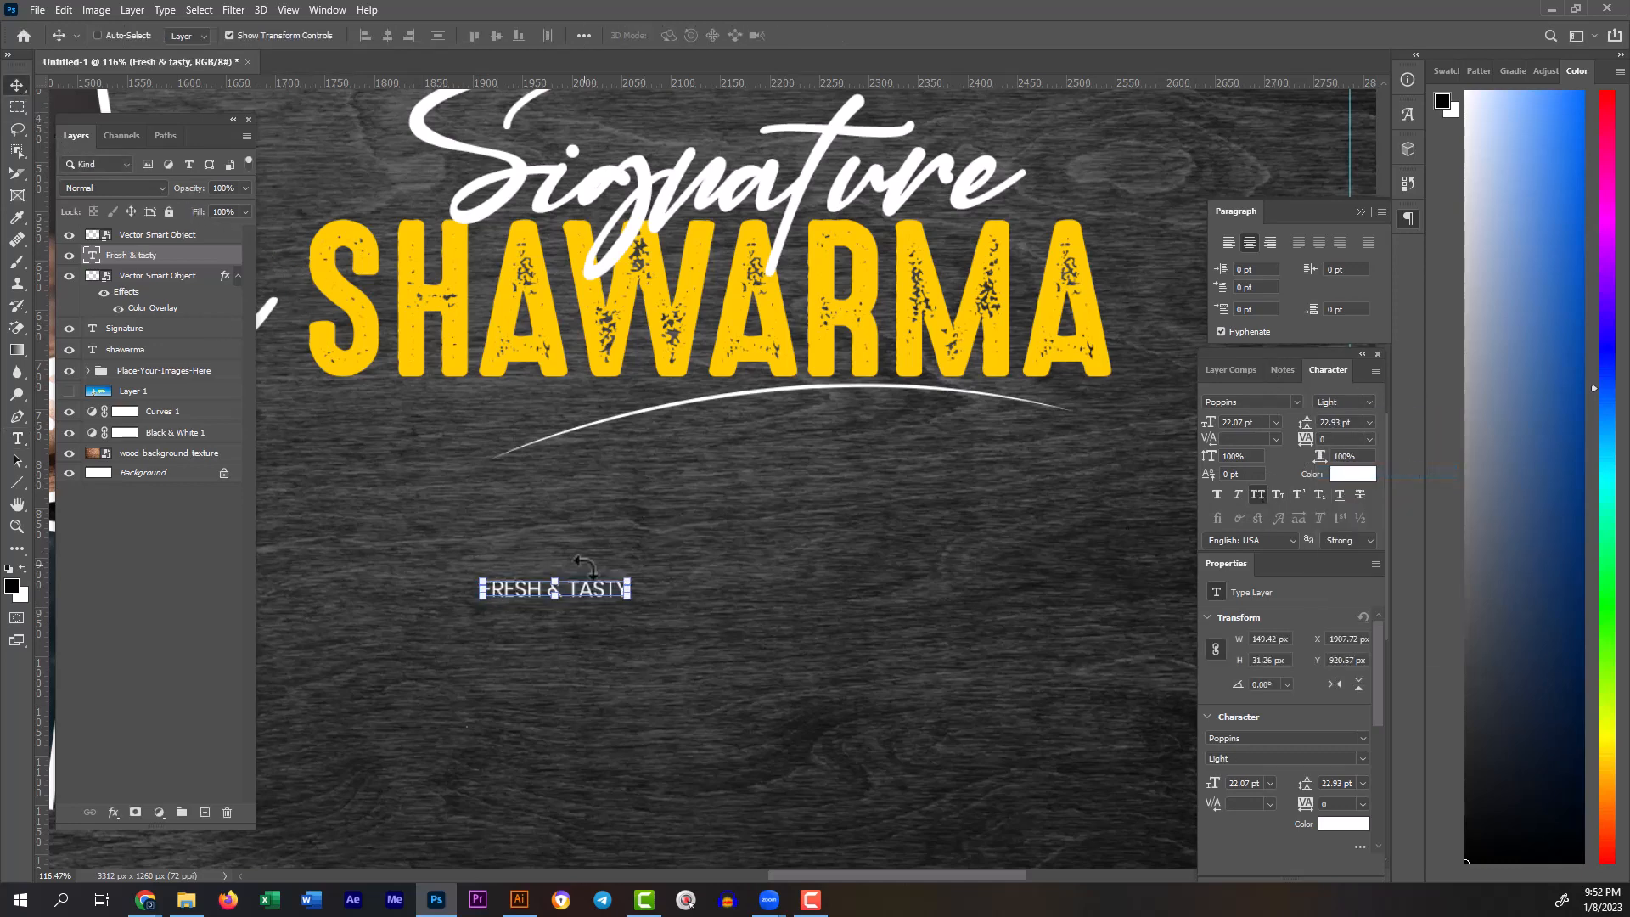
pyautogui.moveTo(633, 601); pyautogui.dragTo(761, 485)
pyautogui.press('Return')
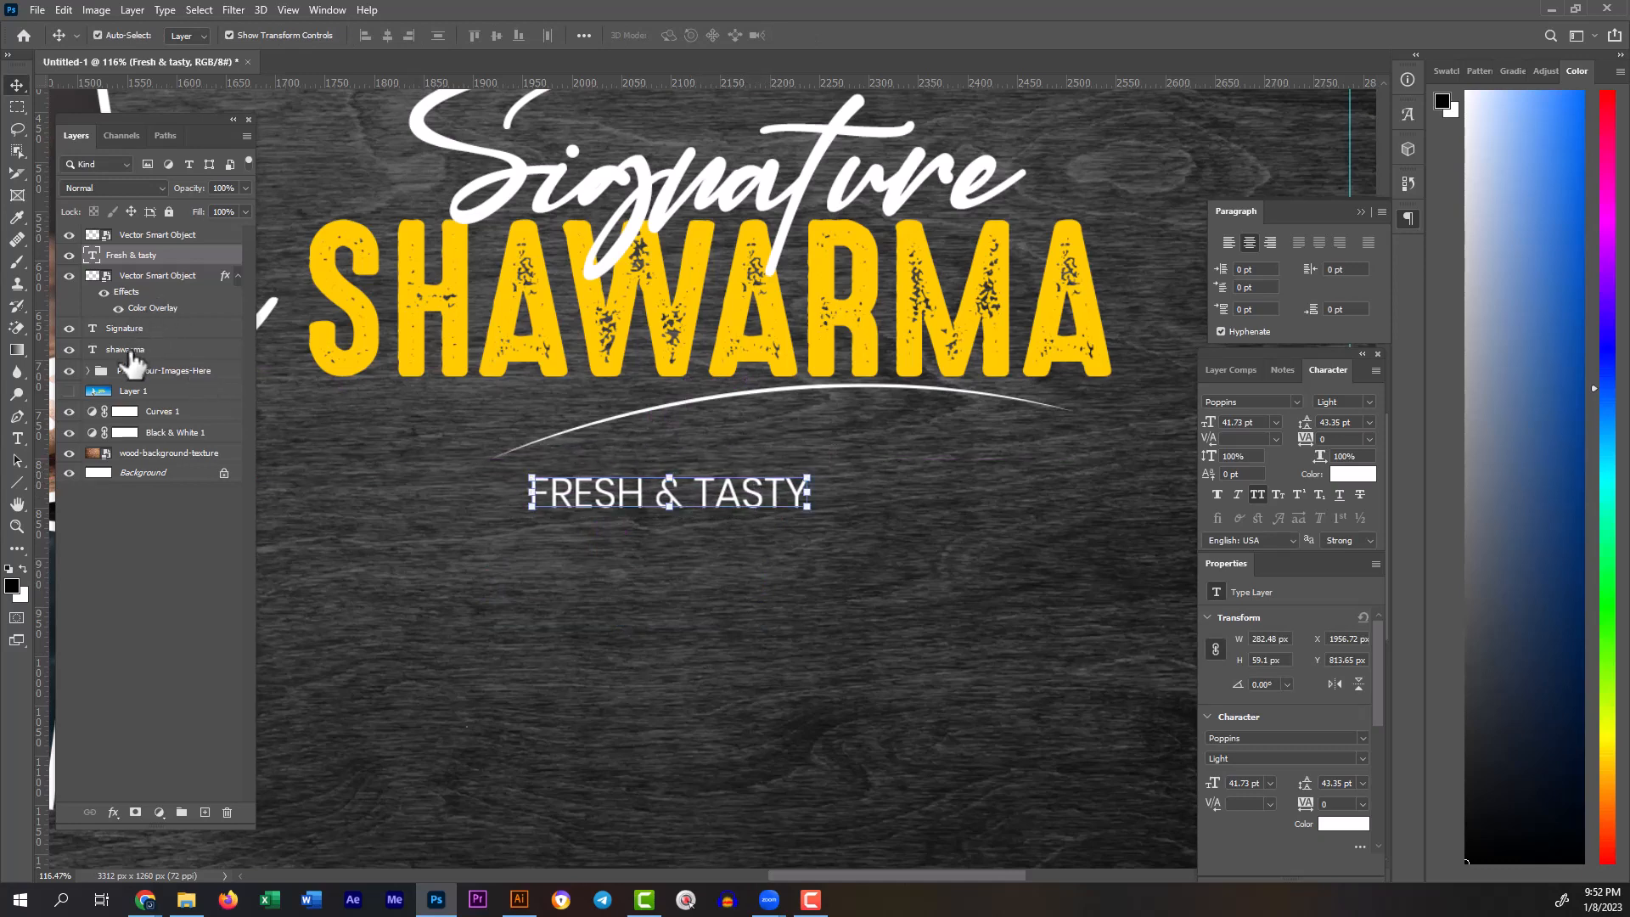
pyautogui.keyDown('ctrl'); pyautogui.click(157, 348); pyautogui.keyUp('ctrl')
pyautogui.click(379, 35)
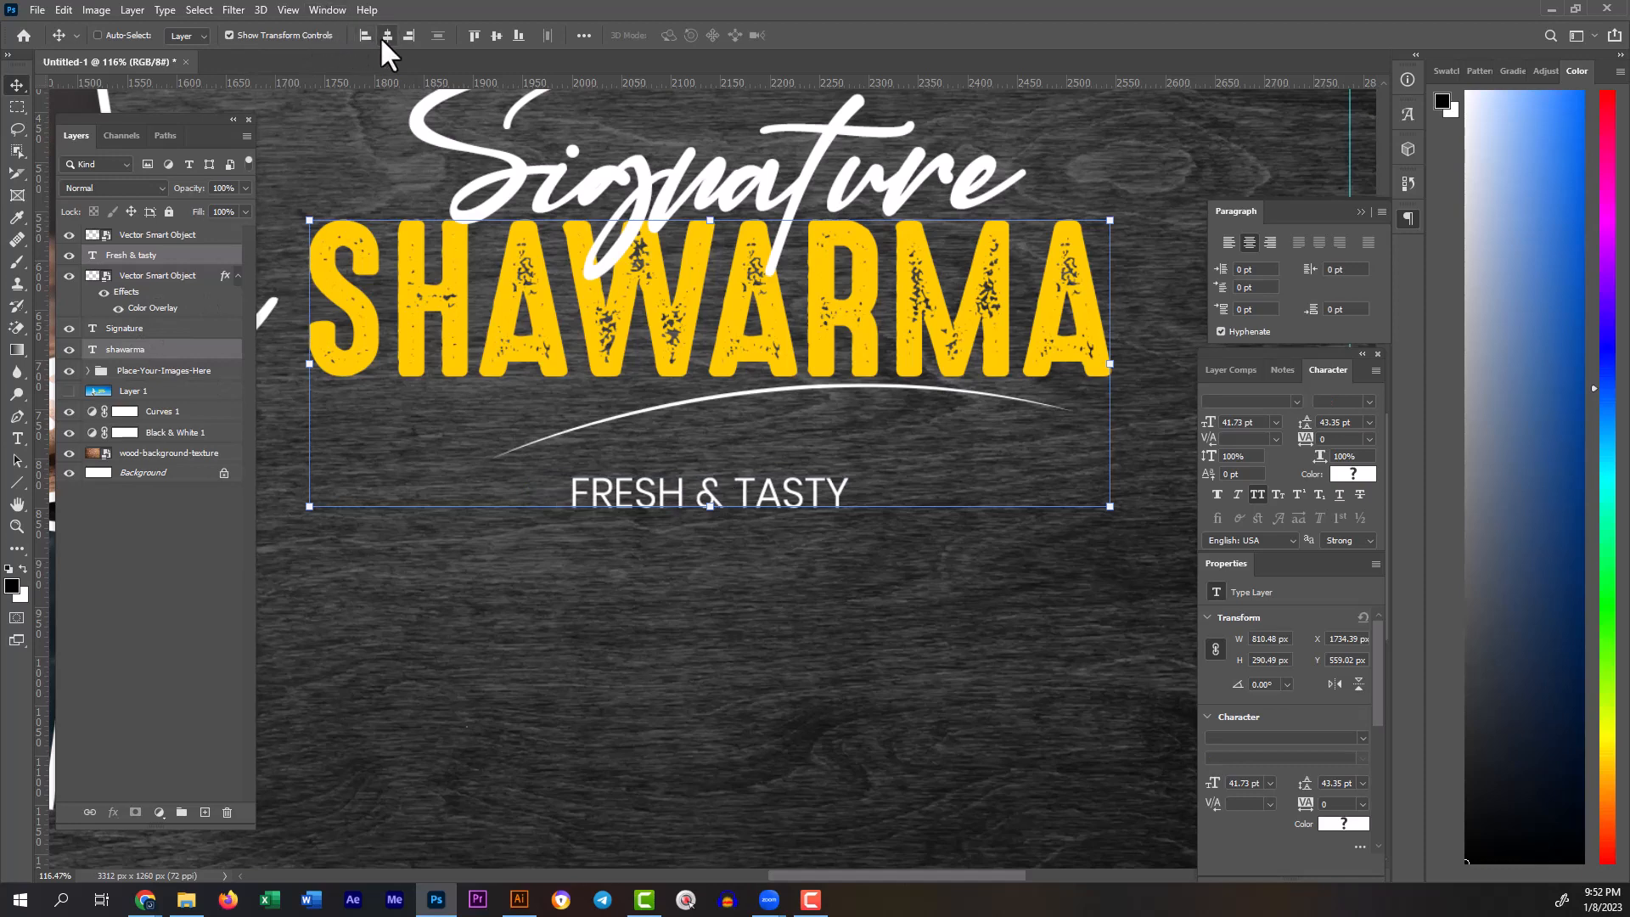
# Step: Enlarge the FRESH & TASTY tagline from its centre to about 348 × 73 px
pyautogui.click(190, 256)
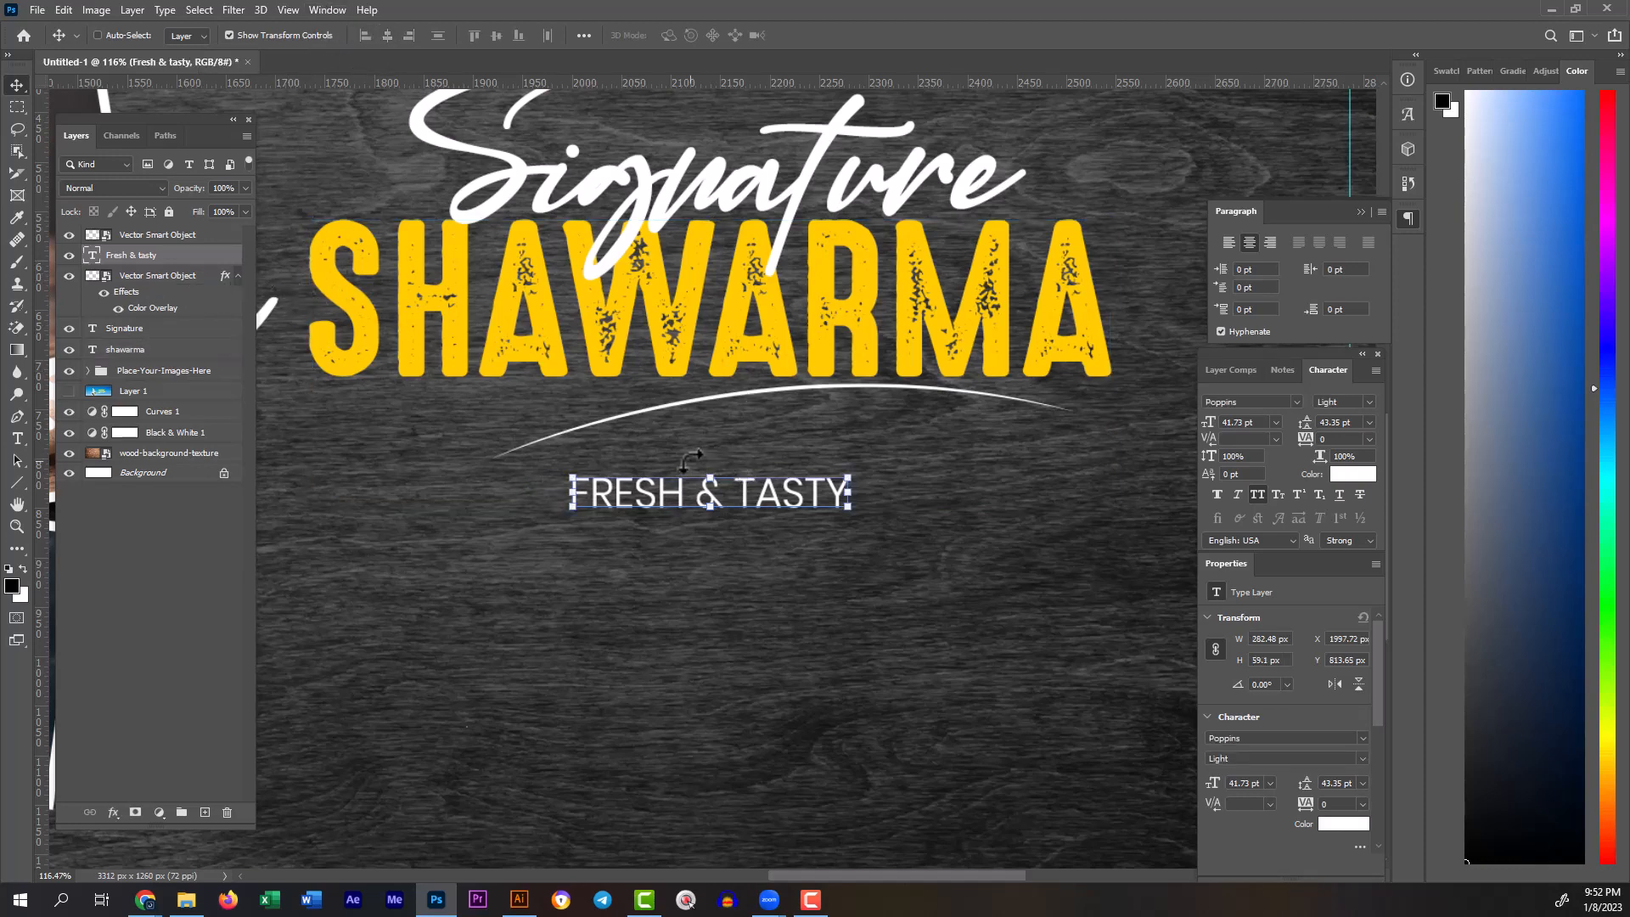
pyautogui.hotkey('ctrl', 't')
pyautogui.moveTo(709, 473); pyautogui.dragTo(709, 459)
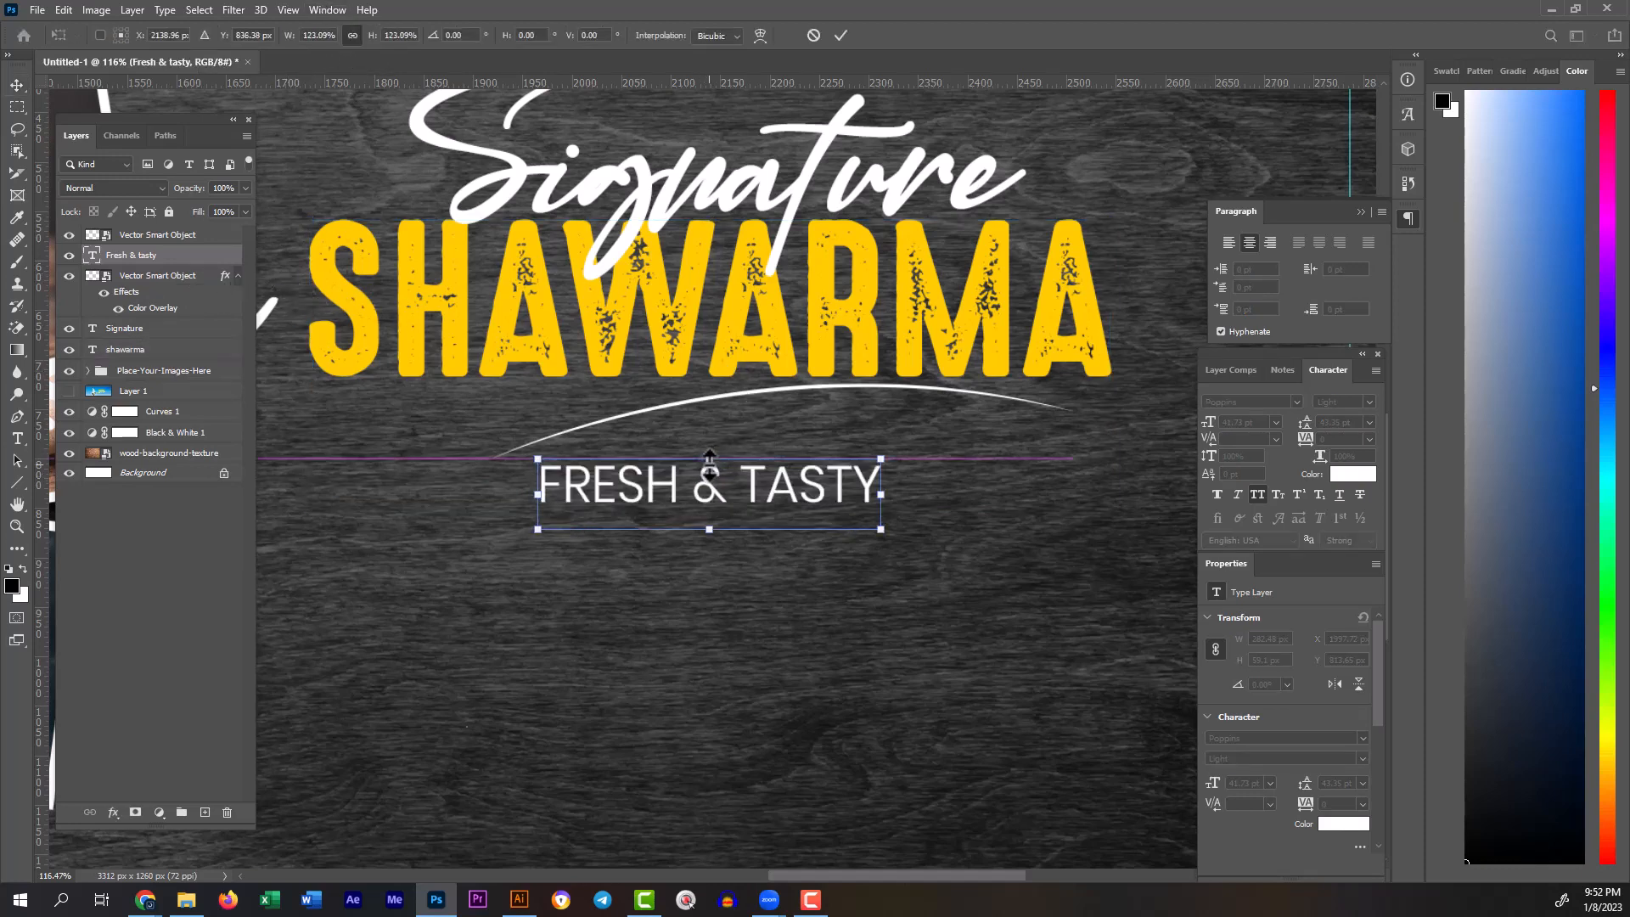
pyautogui.press('Return')
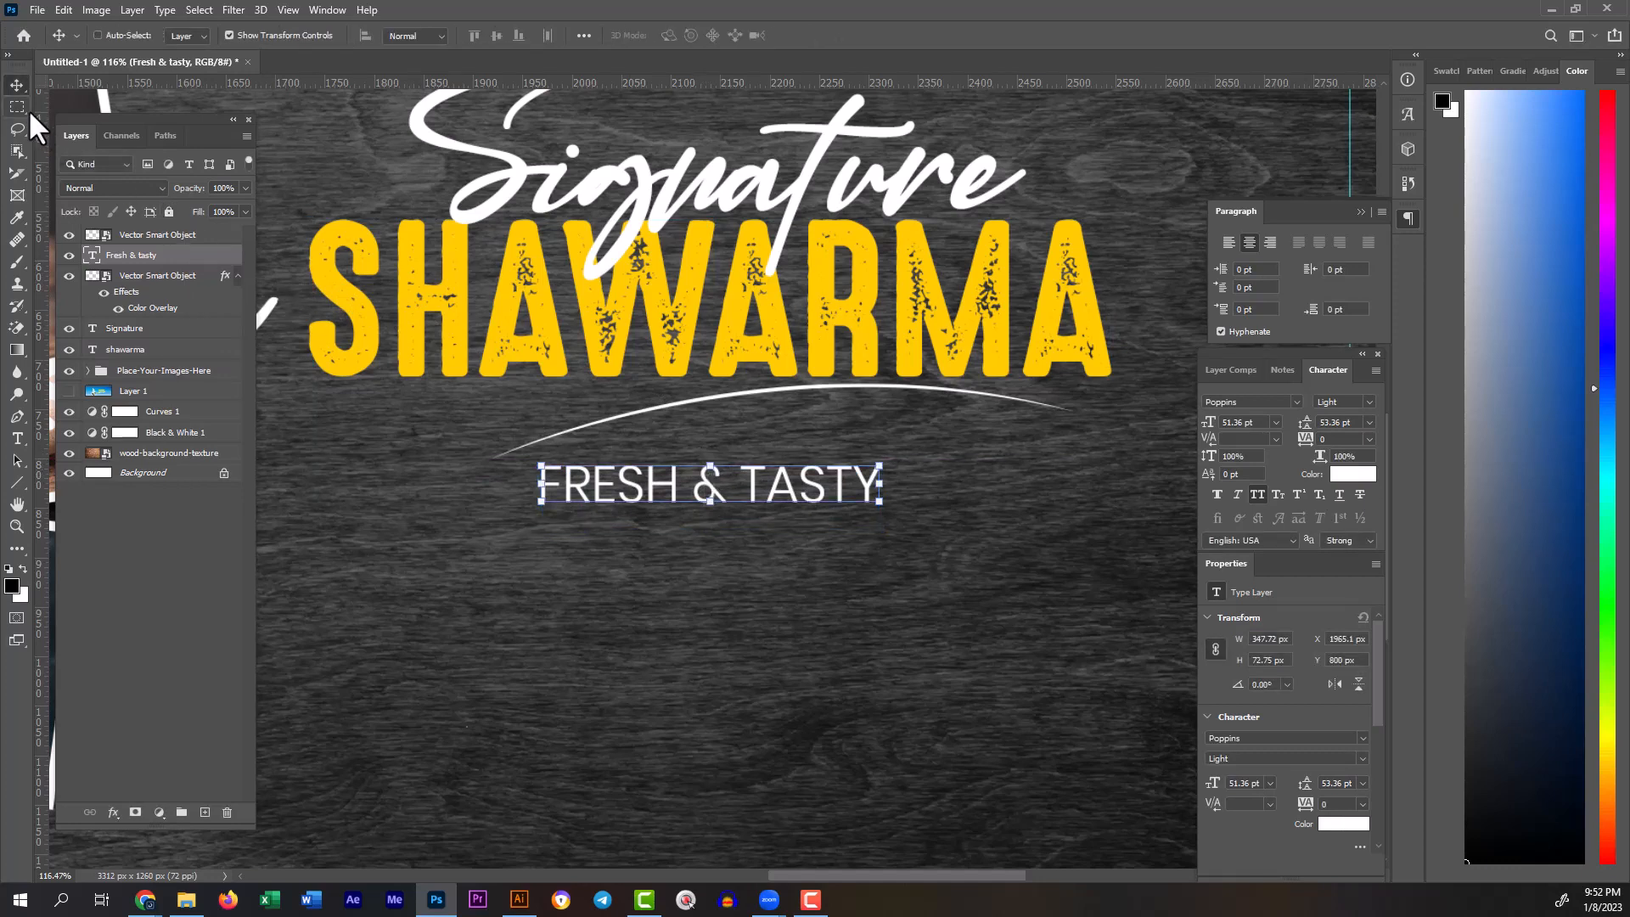
# Step: Flatten the curved line to about 588 × 36 px, centre it below SHAWARMA, and move the FRESH & TASTY tagline up close beneath it
pyautogui.click(21, 108)
pyautogui.moveTo(742, 529); pyautogui.dragTo(803, 557)
pyautogui.moveTo(879, 549); pyautogui.dragTo(764, 519)
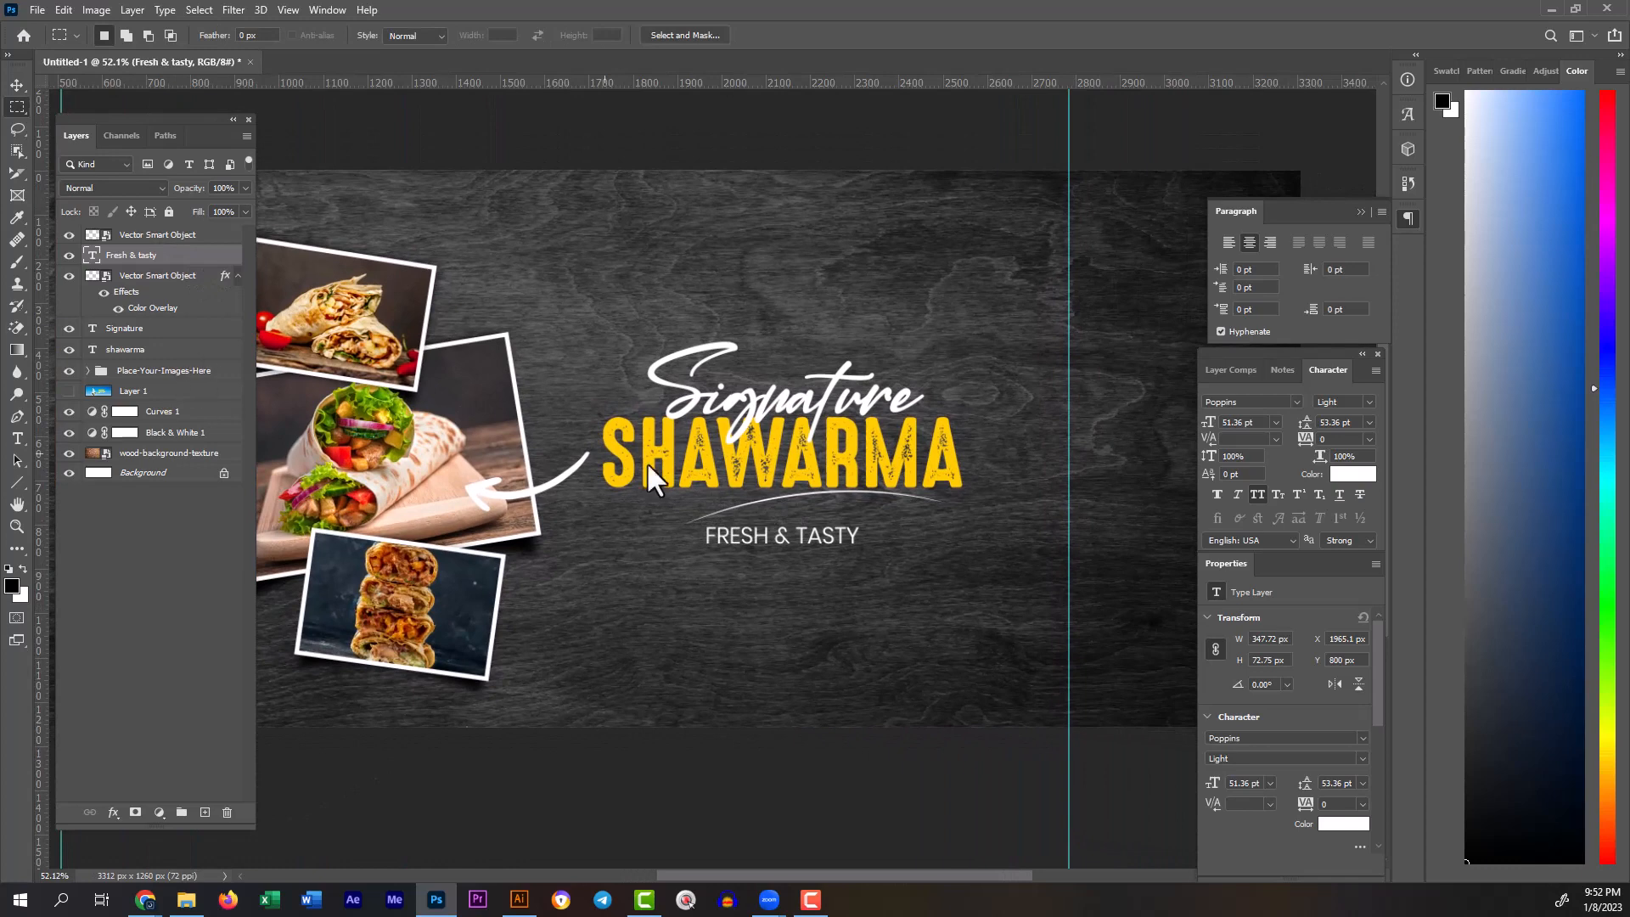
pyautogui.scroll(5, 857, 501)
pyautogui.click(157, 235)
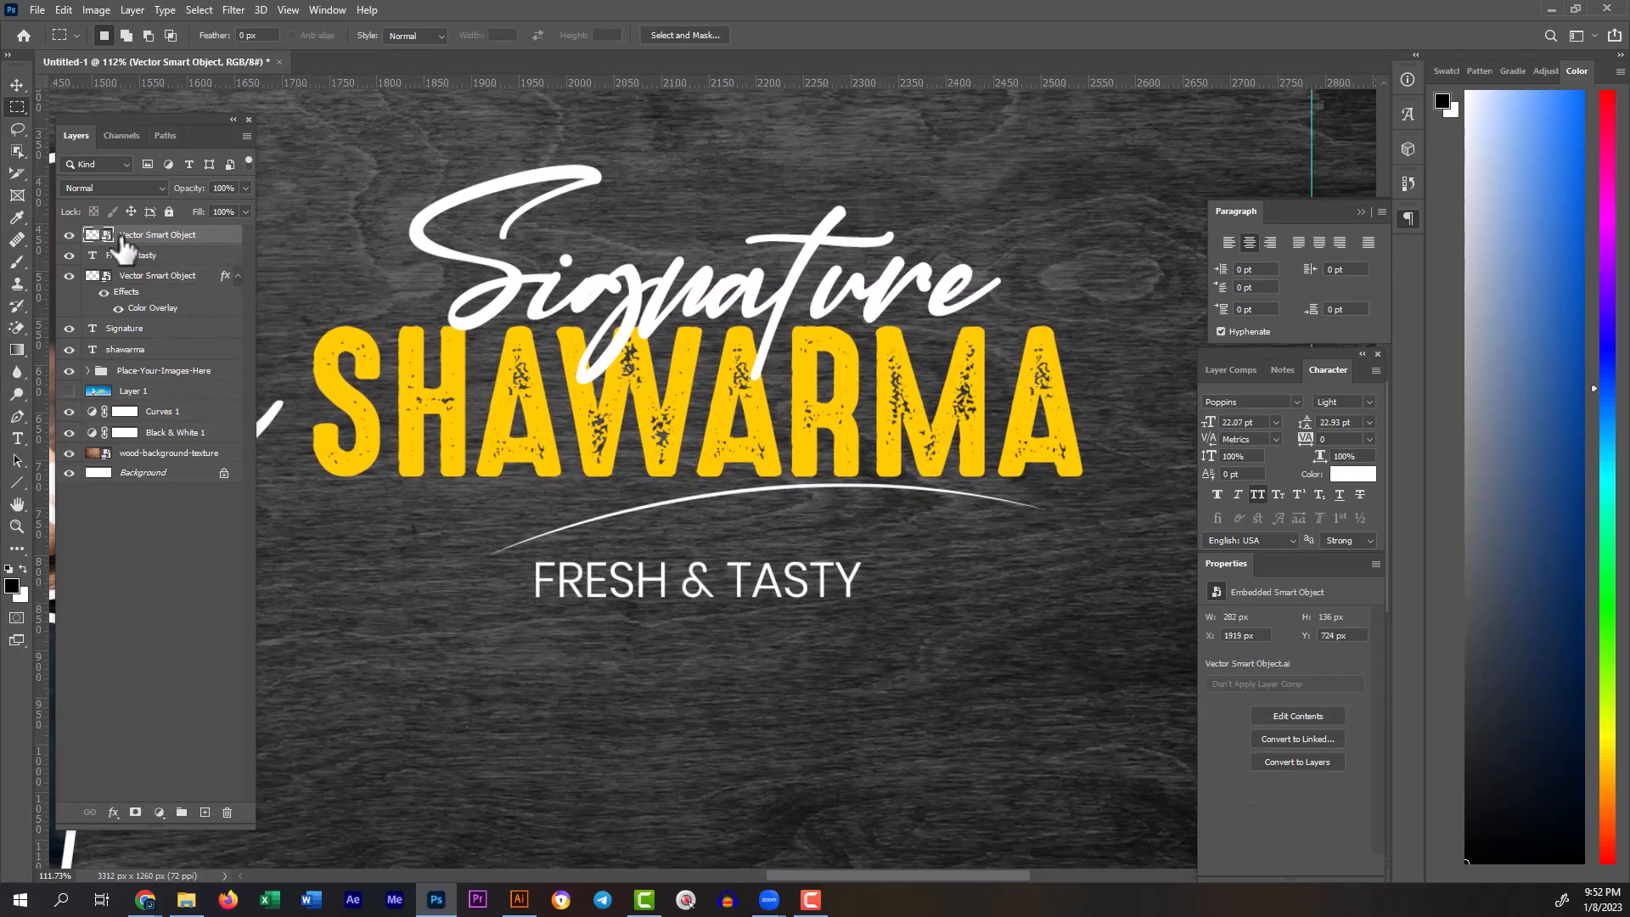
pyautogui.click(16, 85)
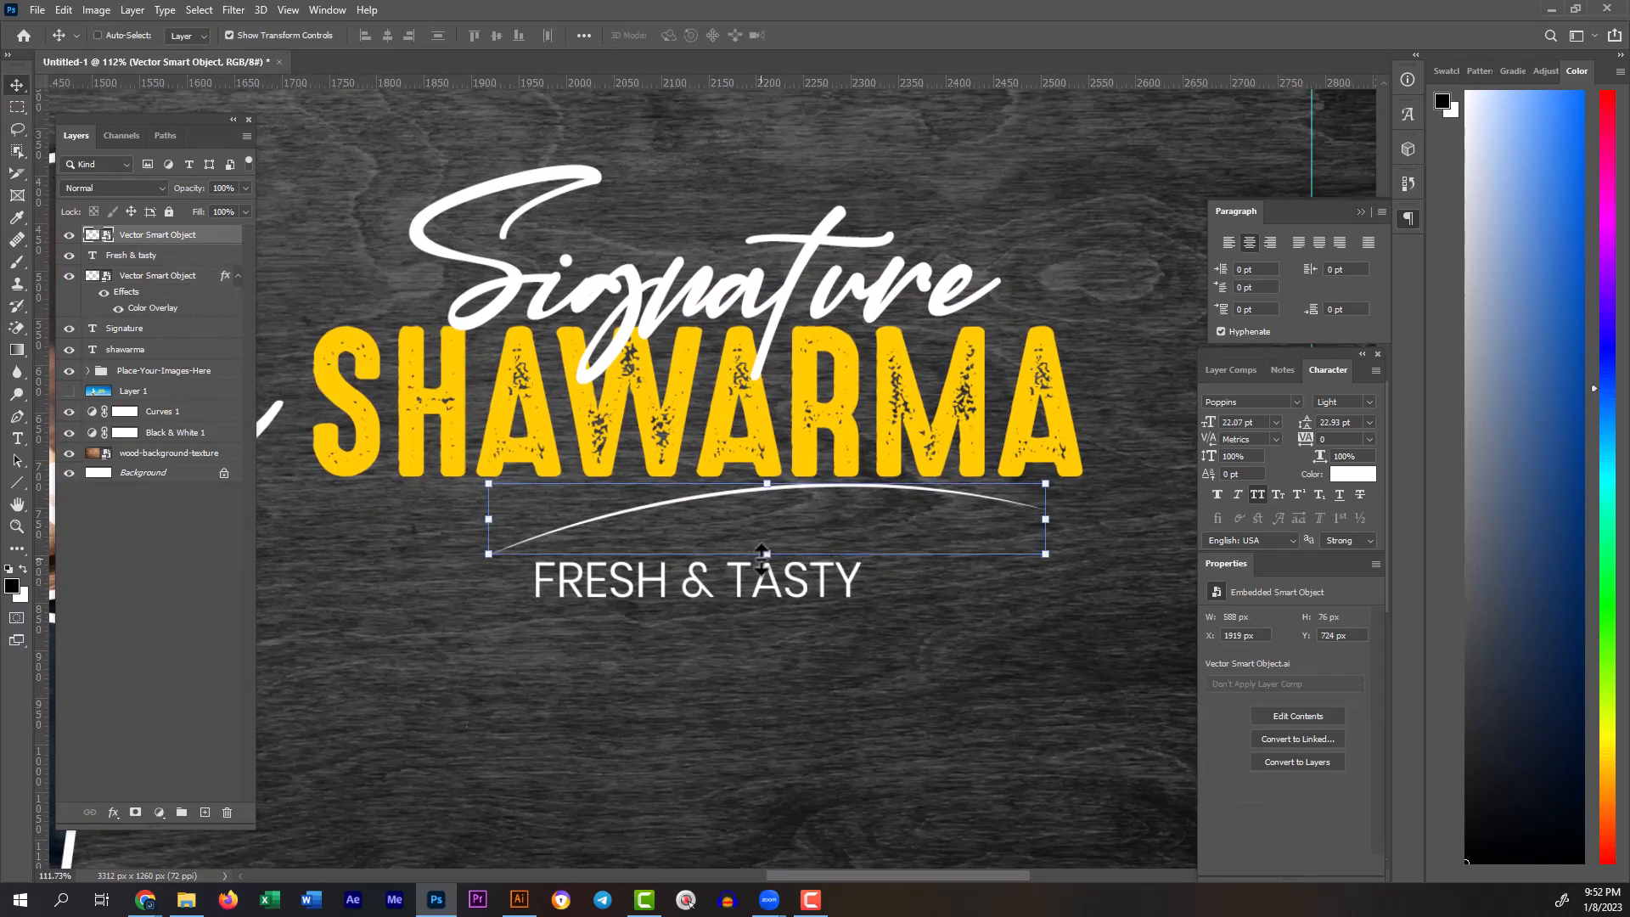
pyautogui.moveTo(762, 554); pyautogui.dragTo(743, 515)
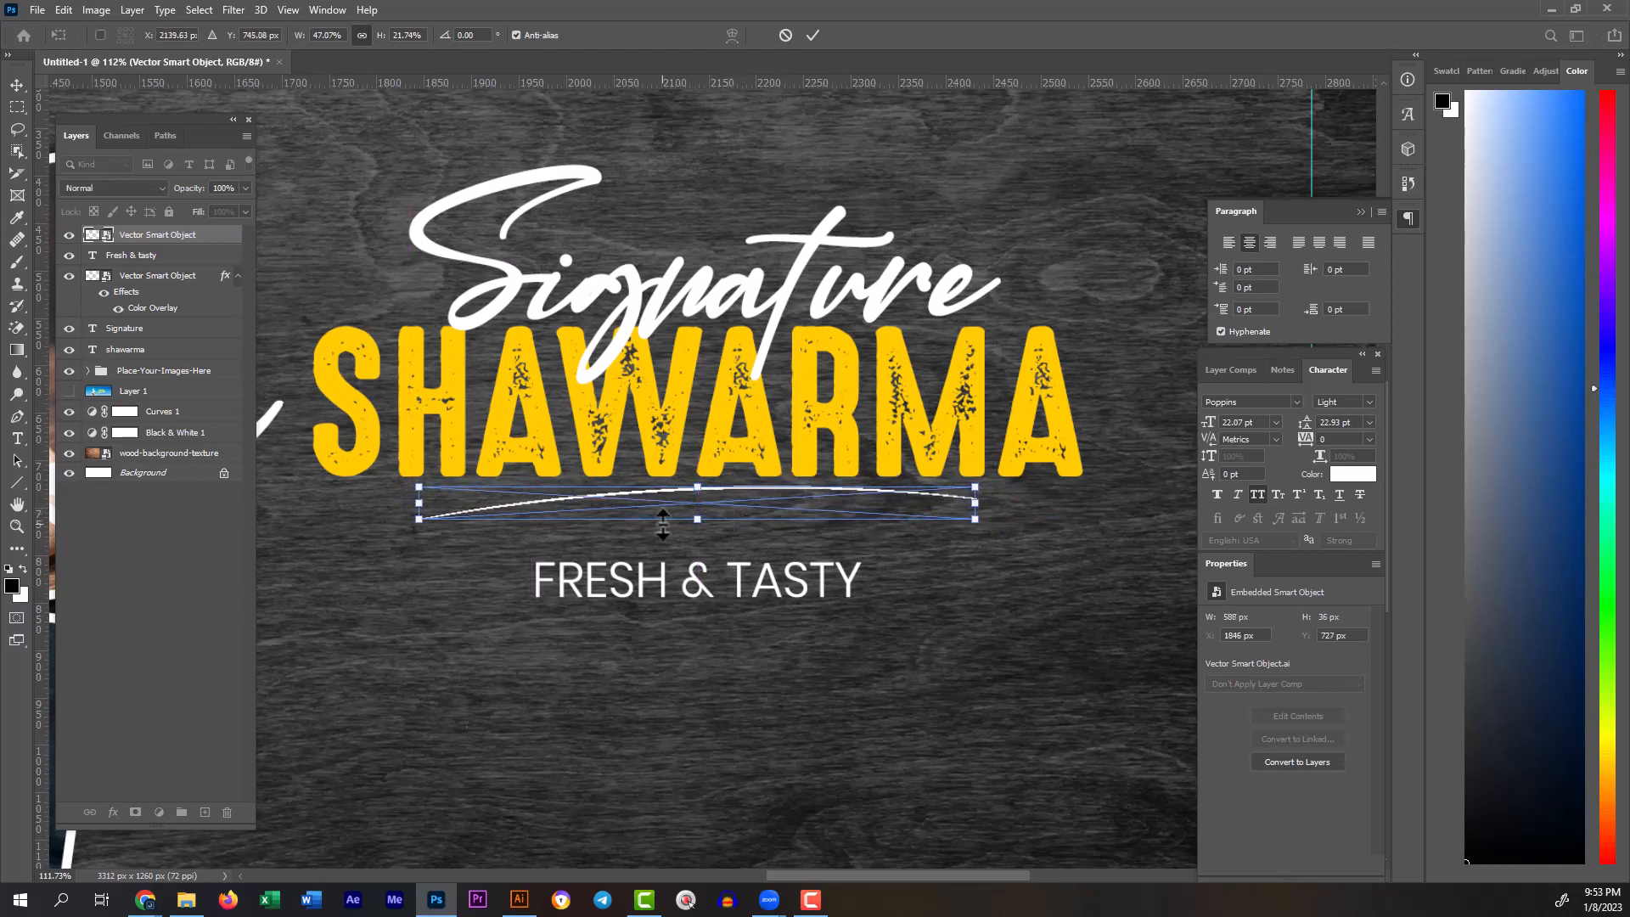
pyautogui.click(132, 255)
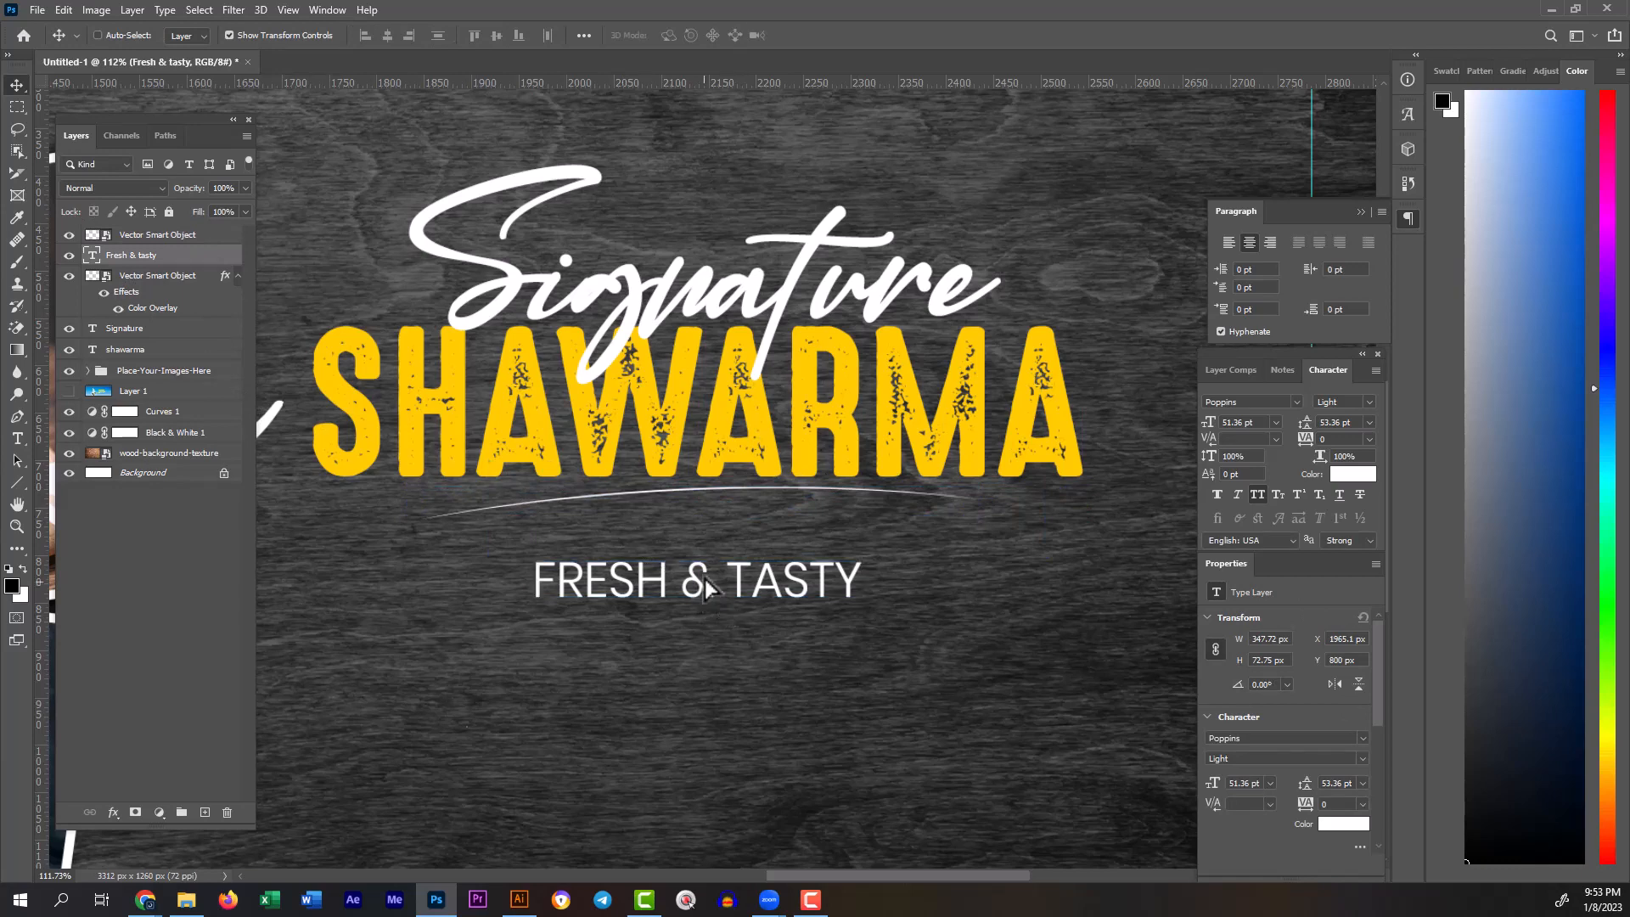
pyautogui.moveTo(705, 579); pyautogui.dragTo(705, 541)
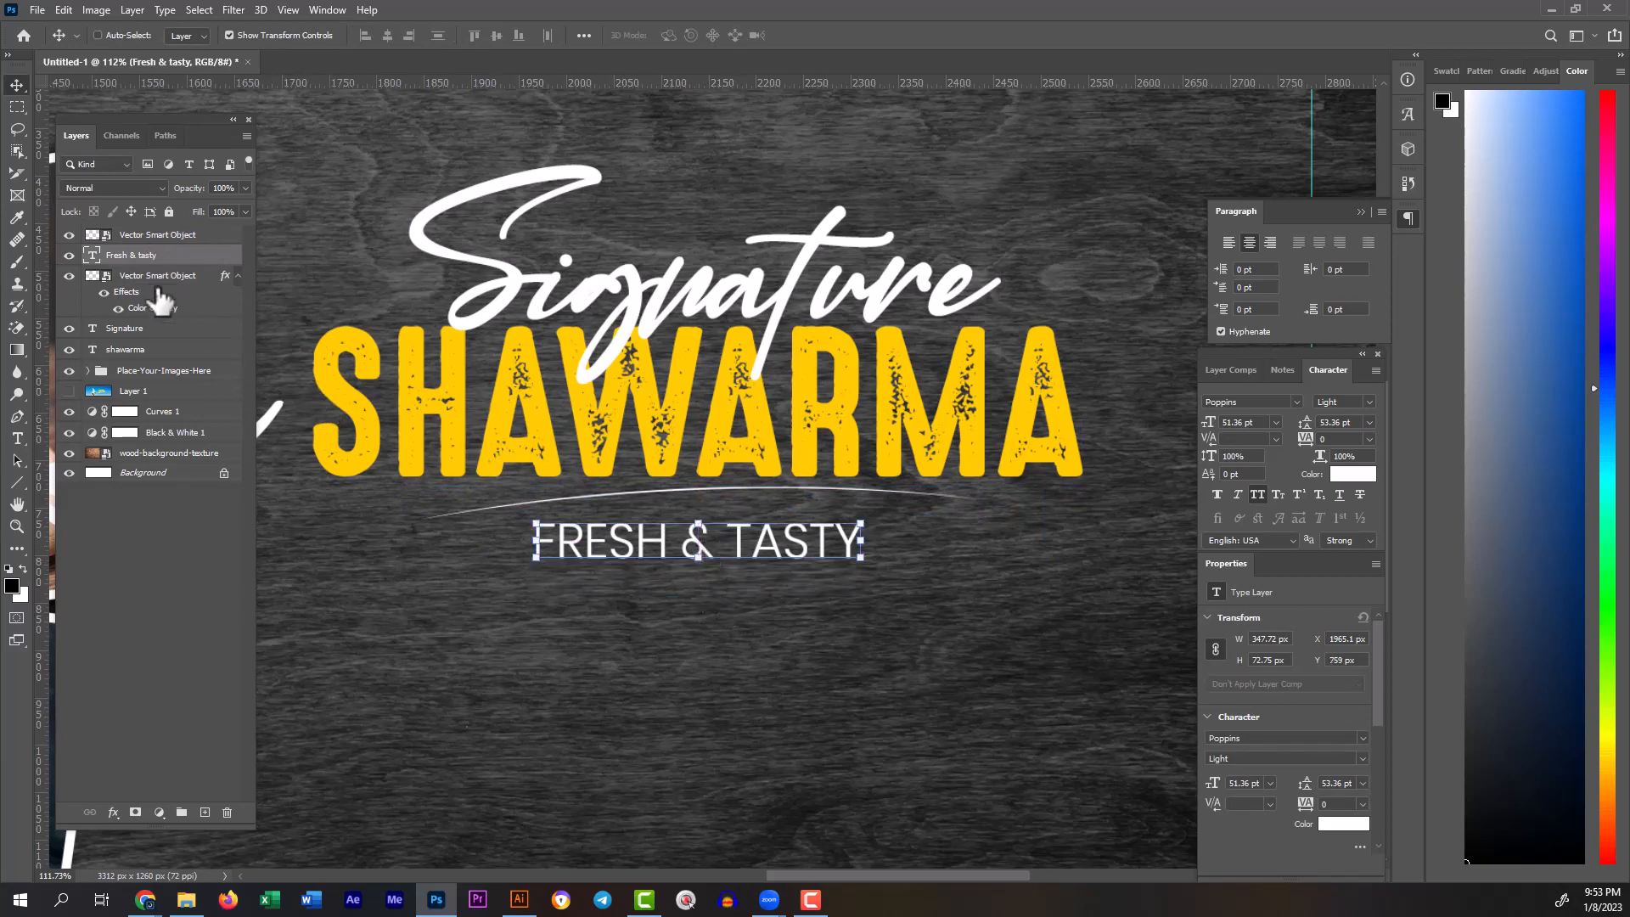
# Step: Move the arrow layer to the top of the layer stack and group the Signature, SHAWARMA, curved line and tagline layers
pyautogui.keyDown('shift'); pyautogui.click(162, 330); pyautogui.keyUp('shift')
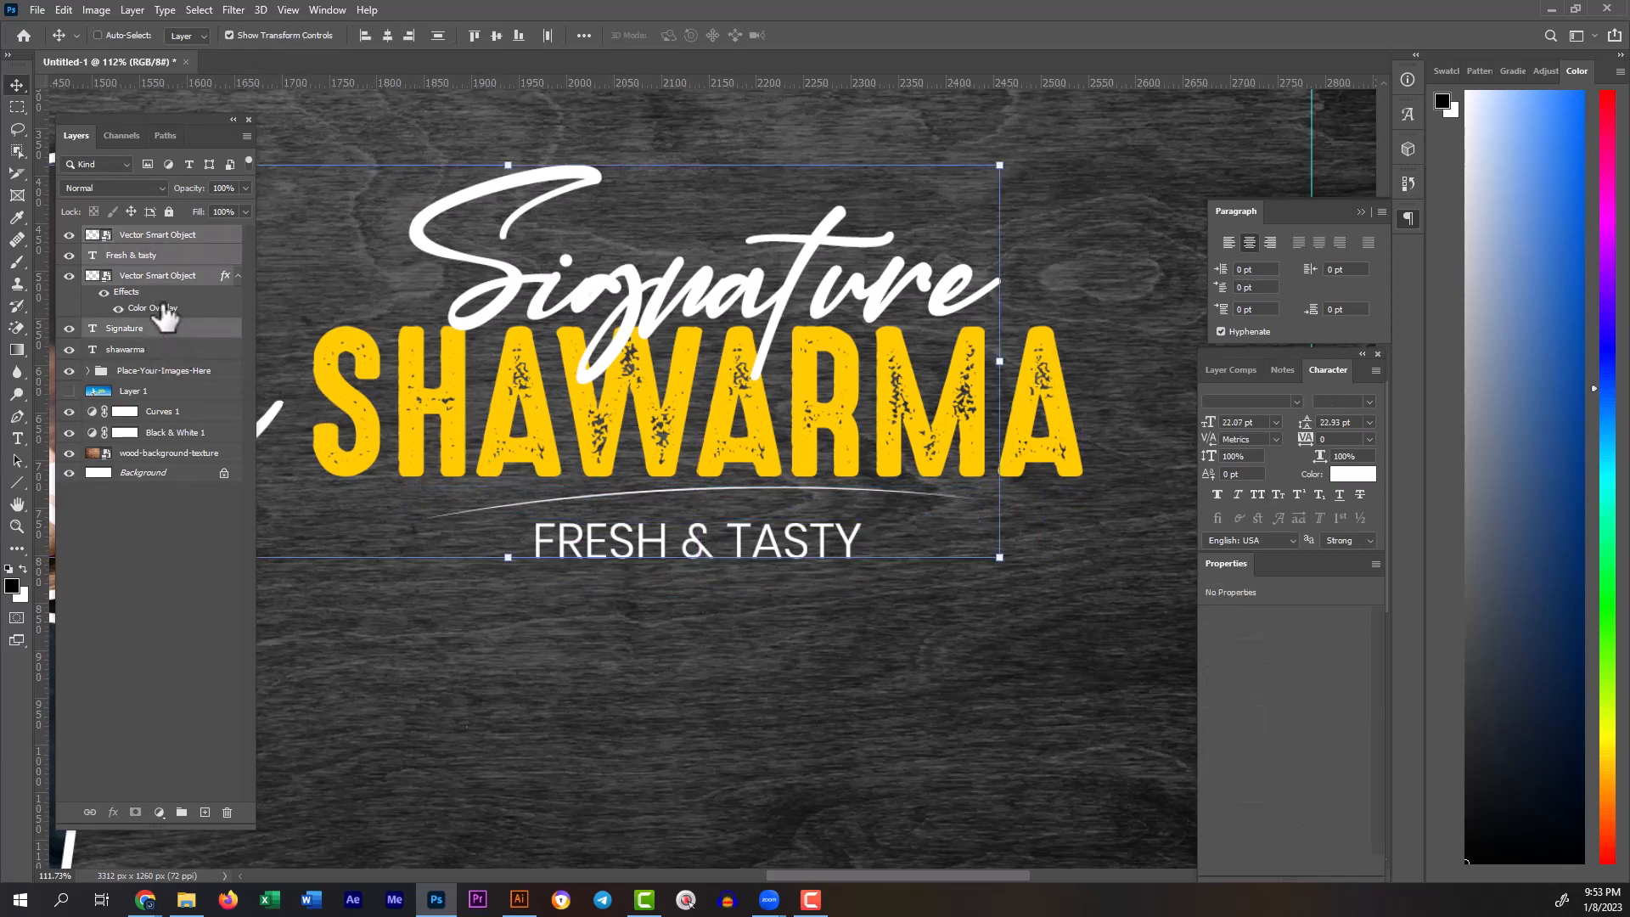
pyautogui.moveTo(161, 276); pyautogui.dragTo(169, 231)
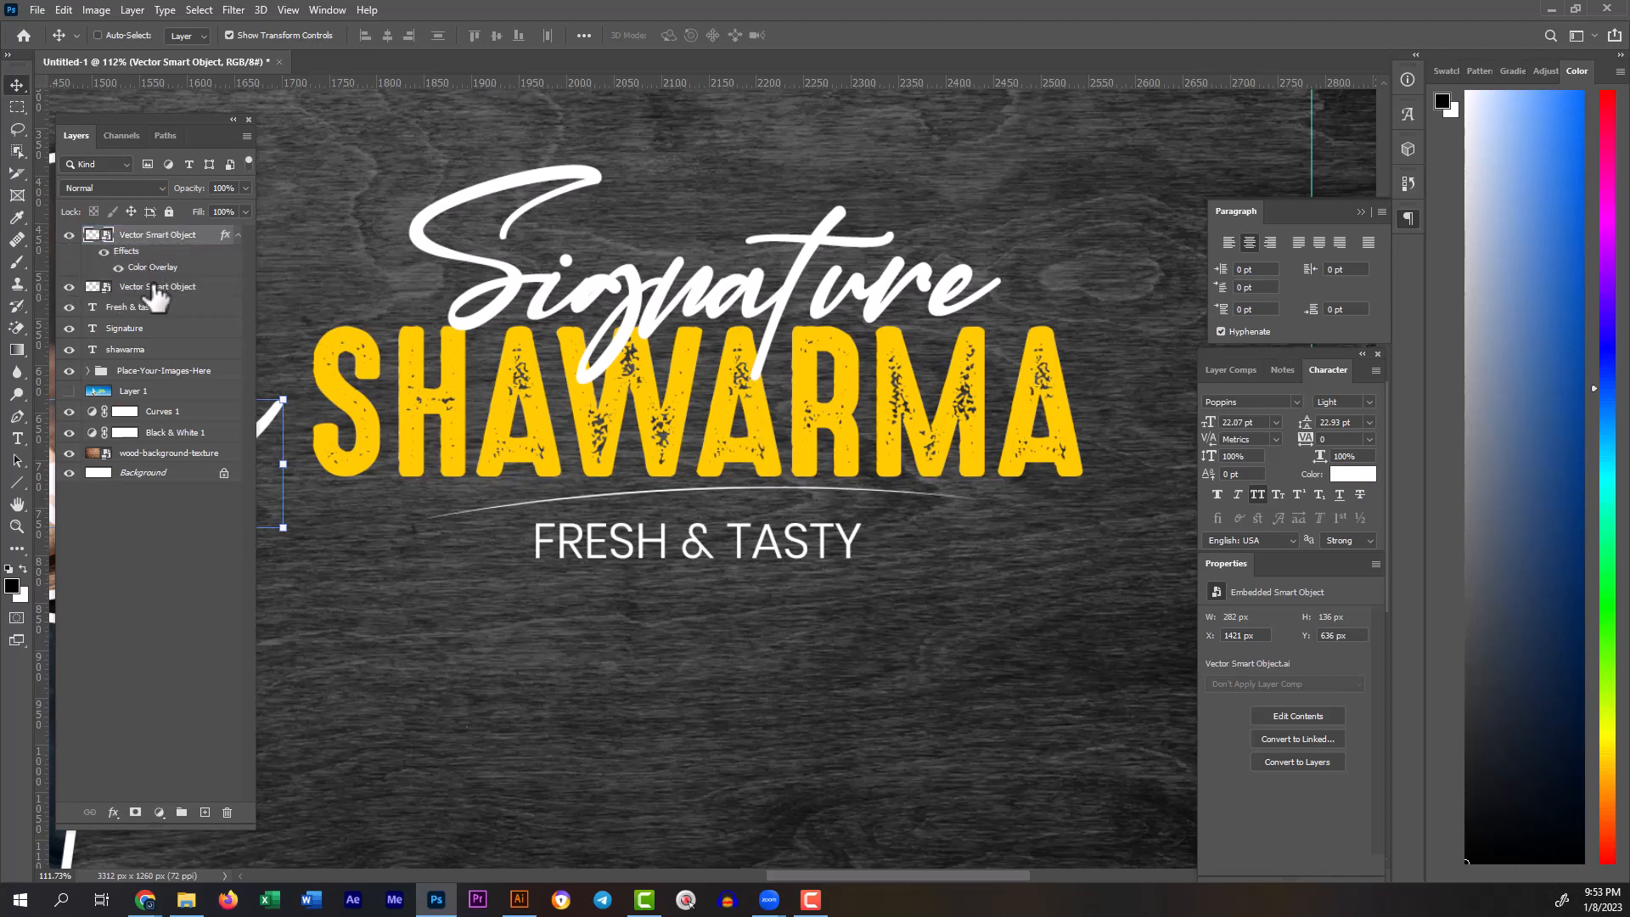
pyautogui.click(155, 288)
pyautogui.keyDown('shift'); pyautogui.click(154, 351); pyautogui.keyUp('shift')
pyautogui.hotkey('ctrl', 'g')
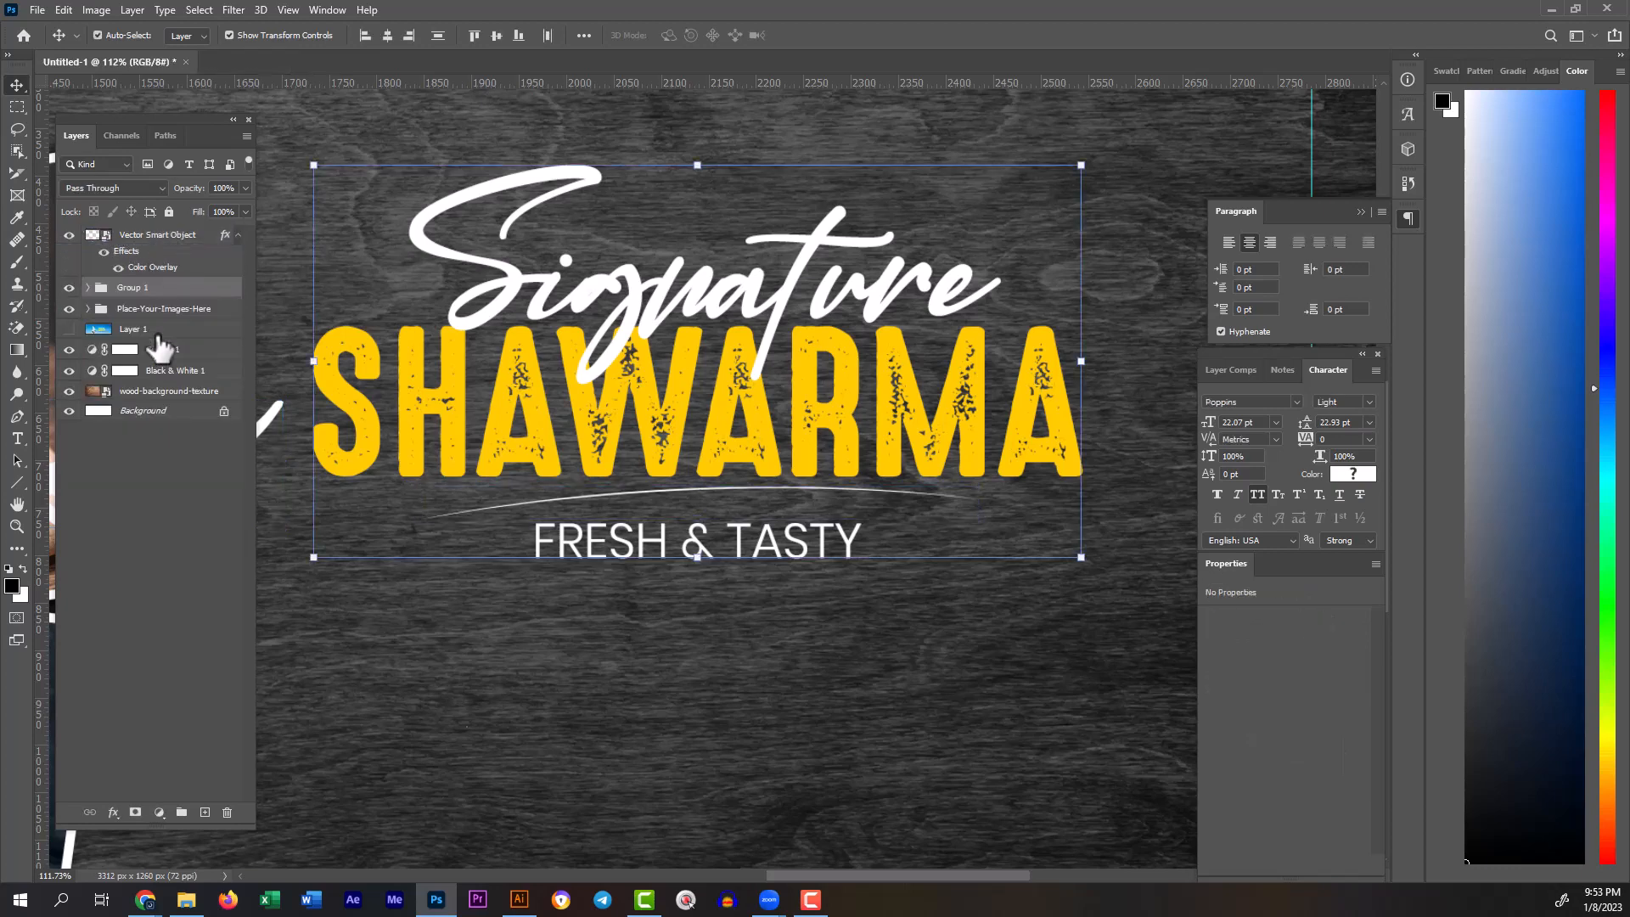
# Step: Align the headline group to the vertical centre of the whole canvas
pyautogui.press('a')
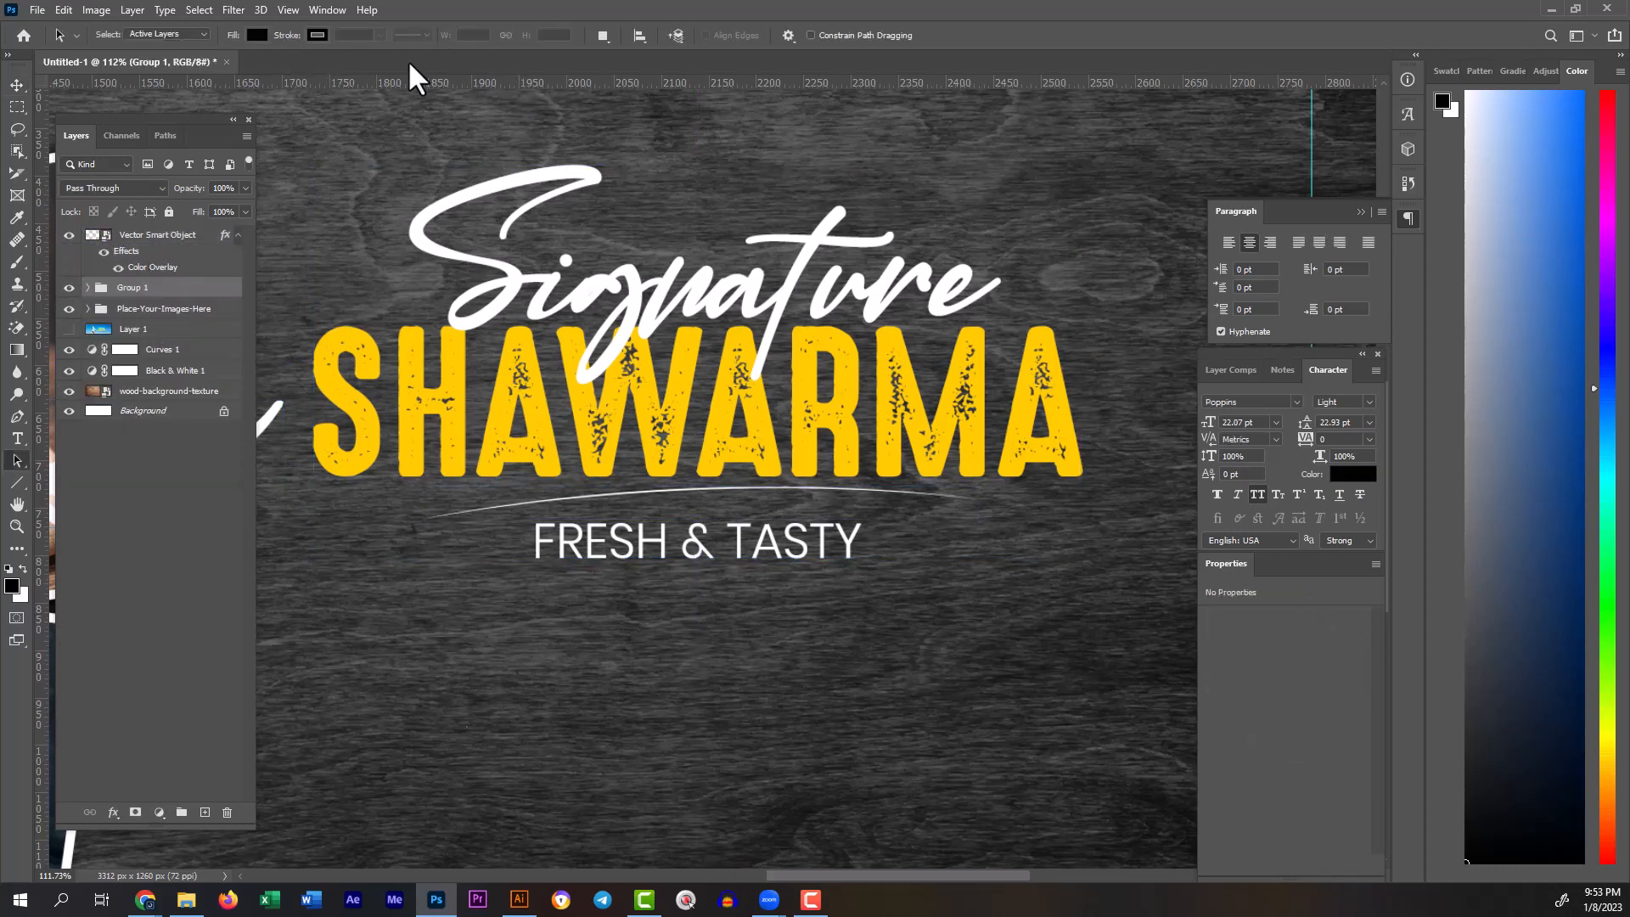
pyautogui.click(20, 88)
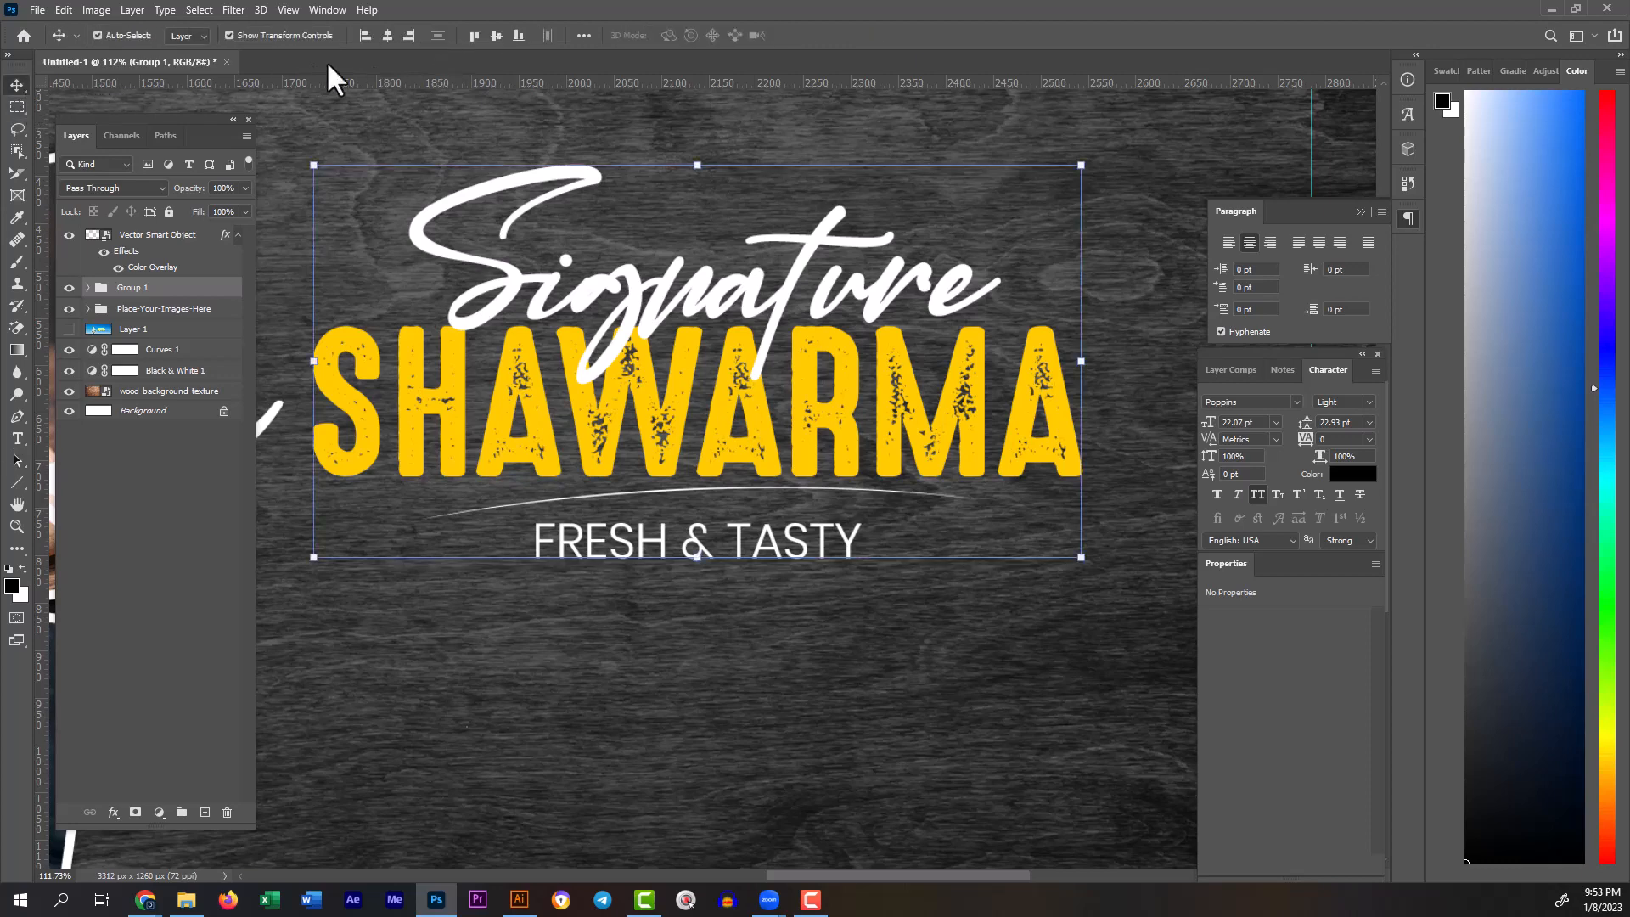
pyautogui.click(496, 35)
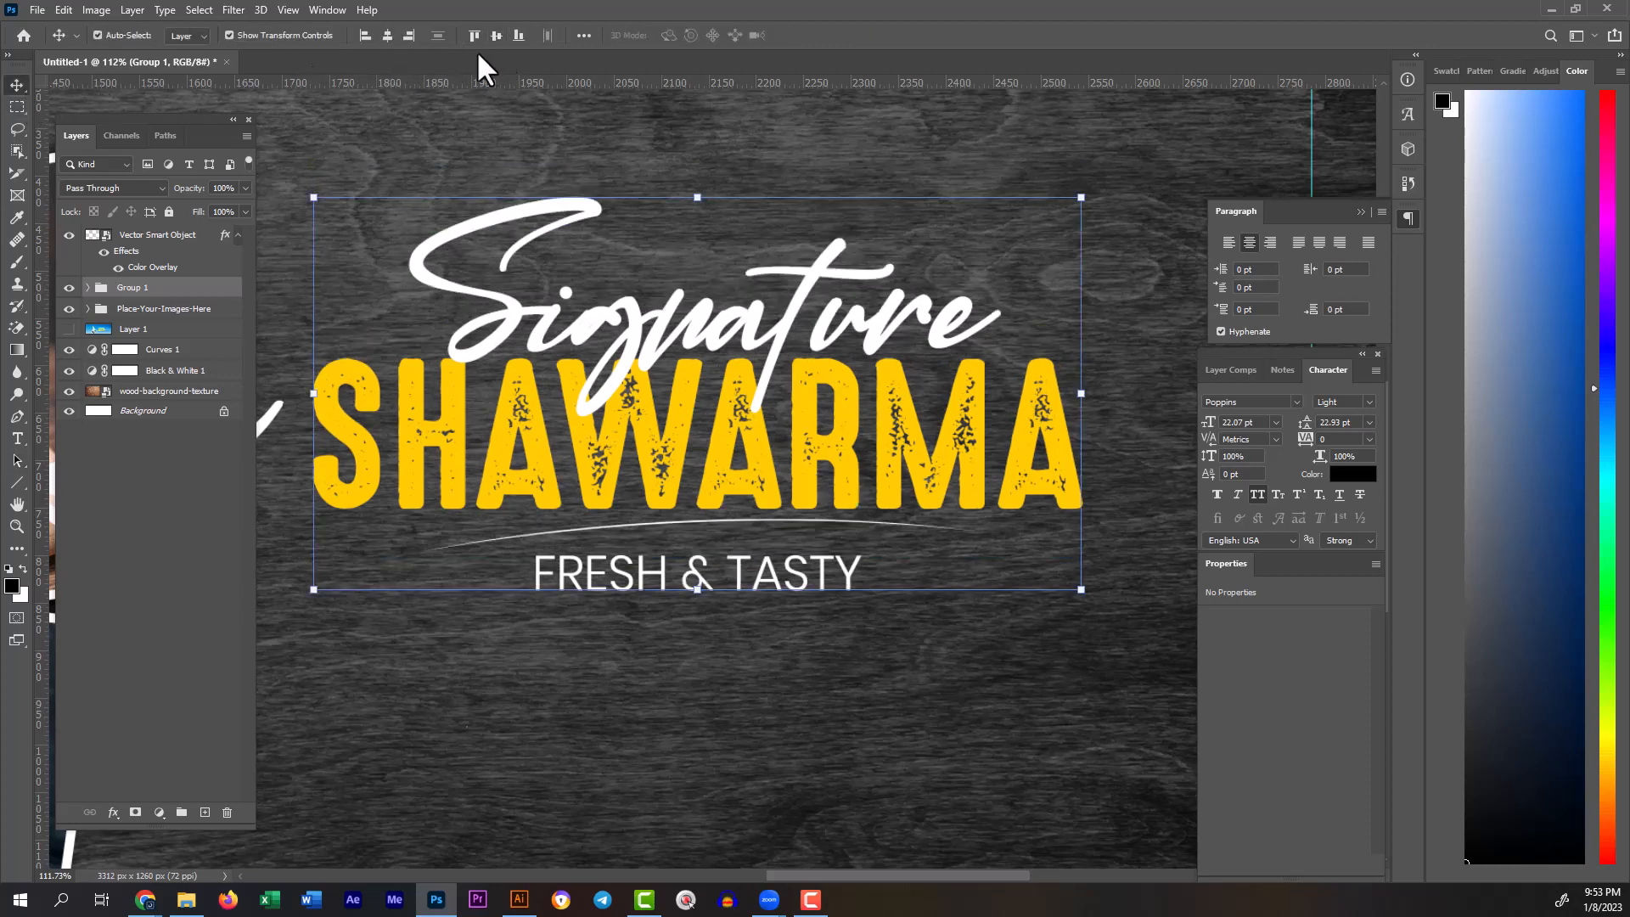
pyautogui.hotkey('ctrl', '0')
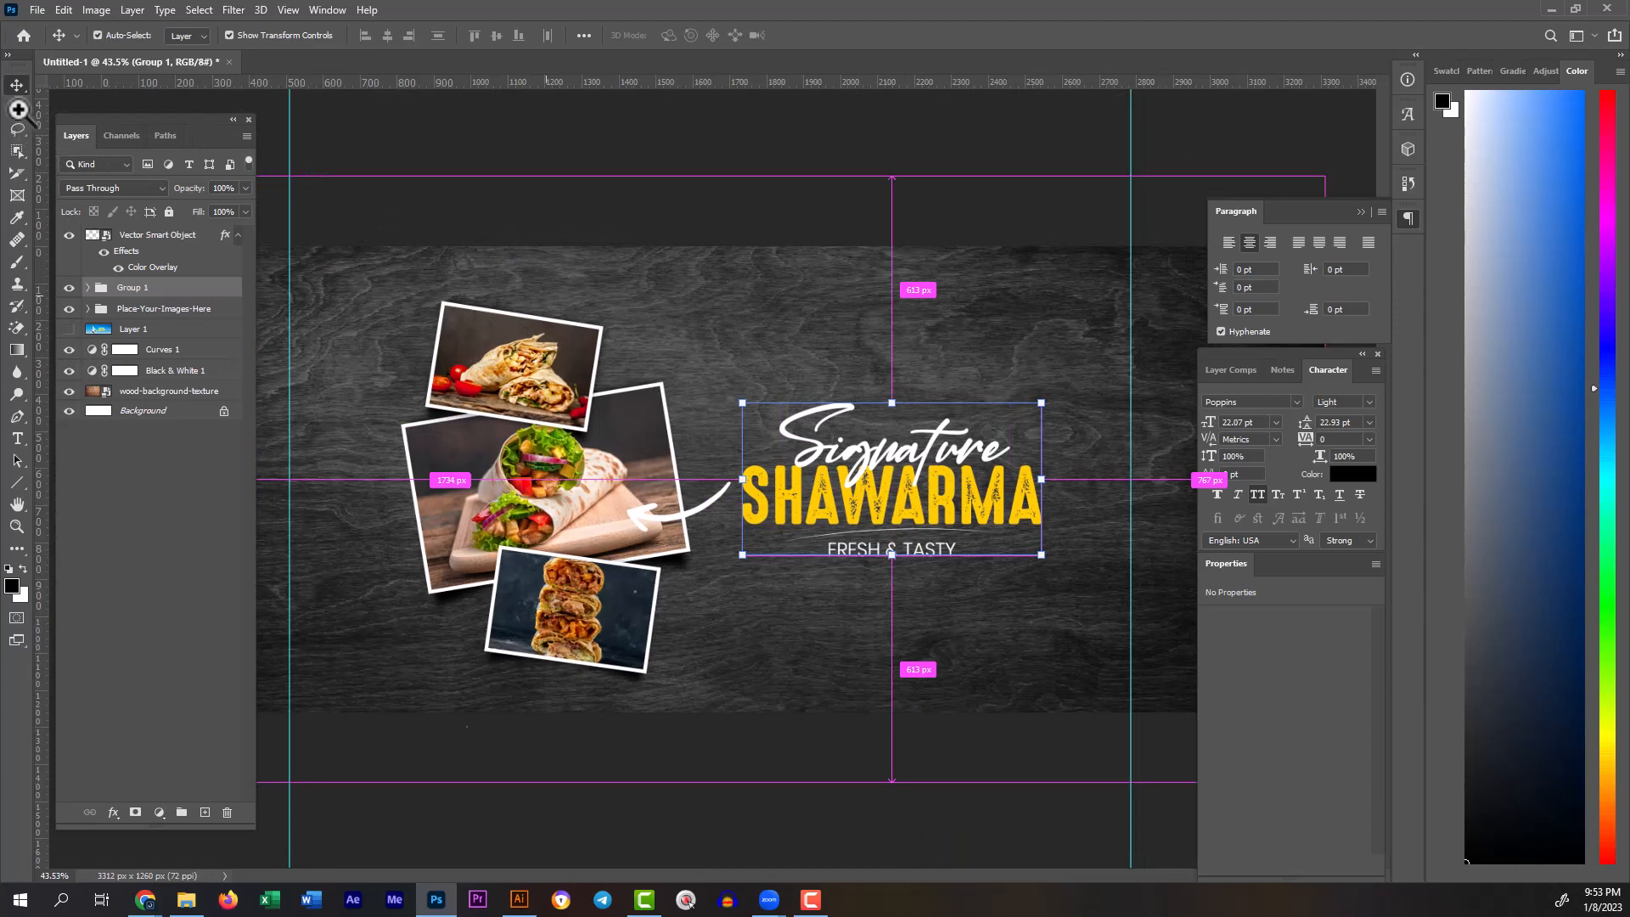
pyautogui.click(18, 108)
pyautogui.moveTo(952, 627); pyautogui.dragTo(922, 622)
pyautogui.hotkey('ctrl', '0')
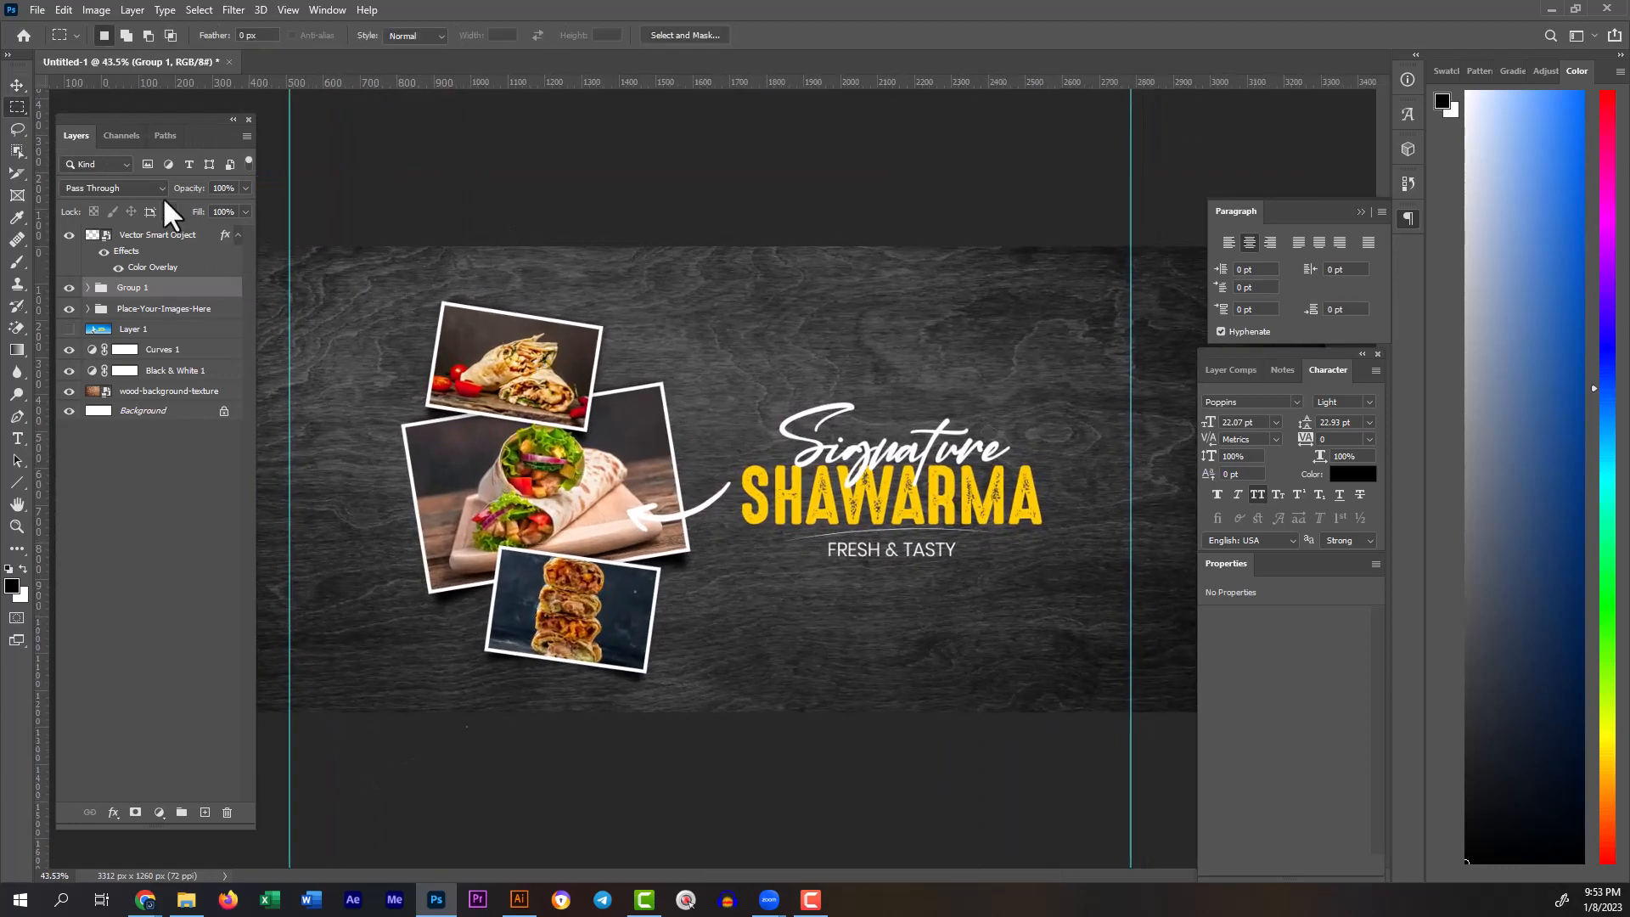
# Step: Enlarge the headline group proportionally to about 102.8%
pyautogui.click(17, 85)
pyautogui.moveTo(742, 478); pyautogui.dragTo(742, 467)
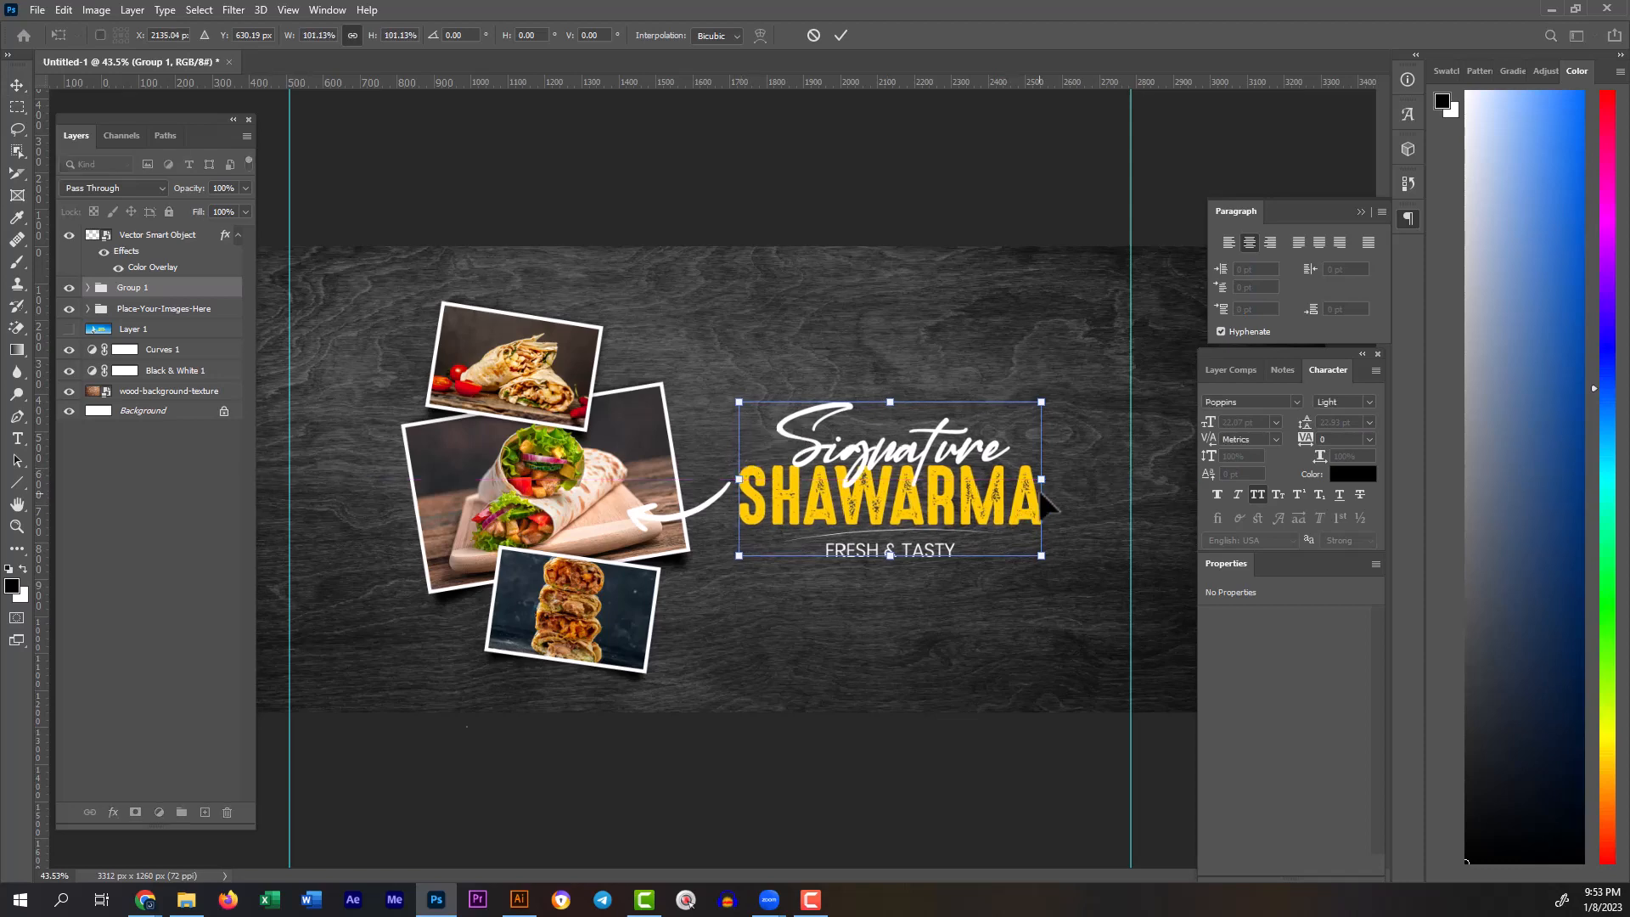
pyautogui.moveTo(1049, 485); pyautogui.dragTo(1054, 485)
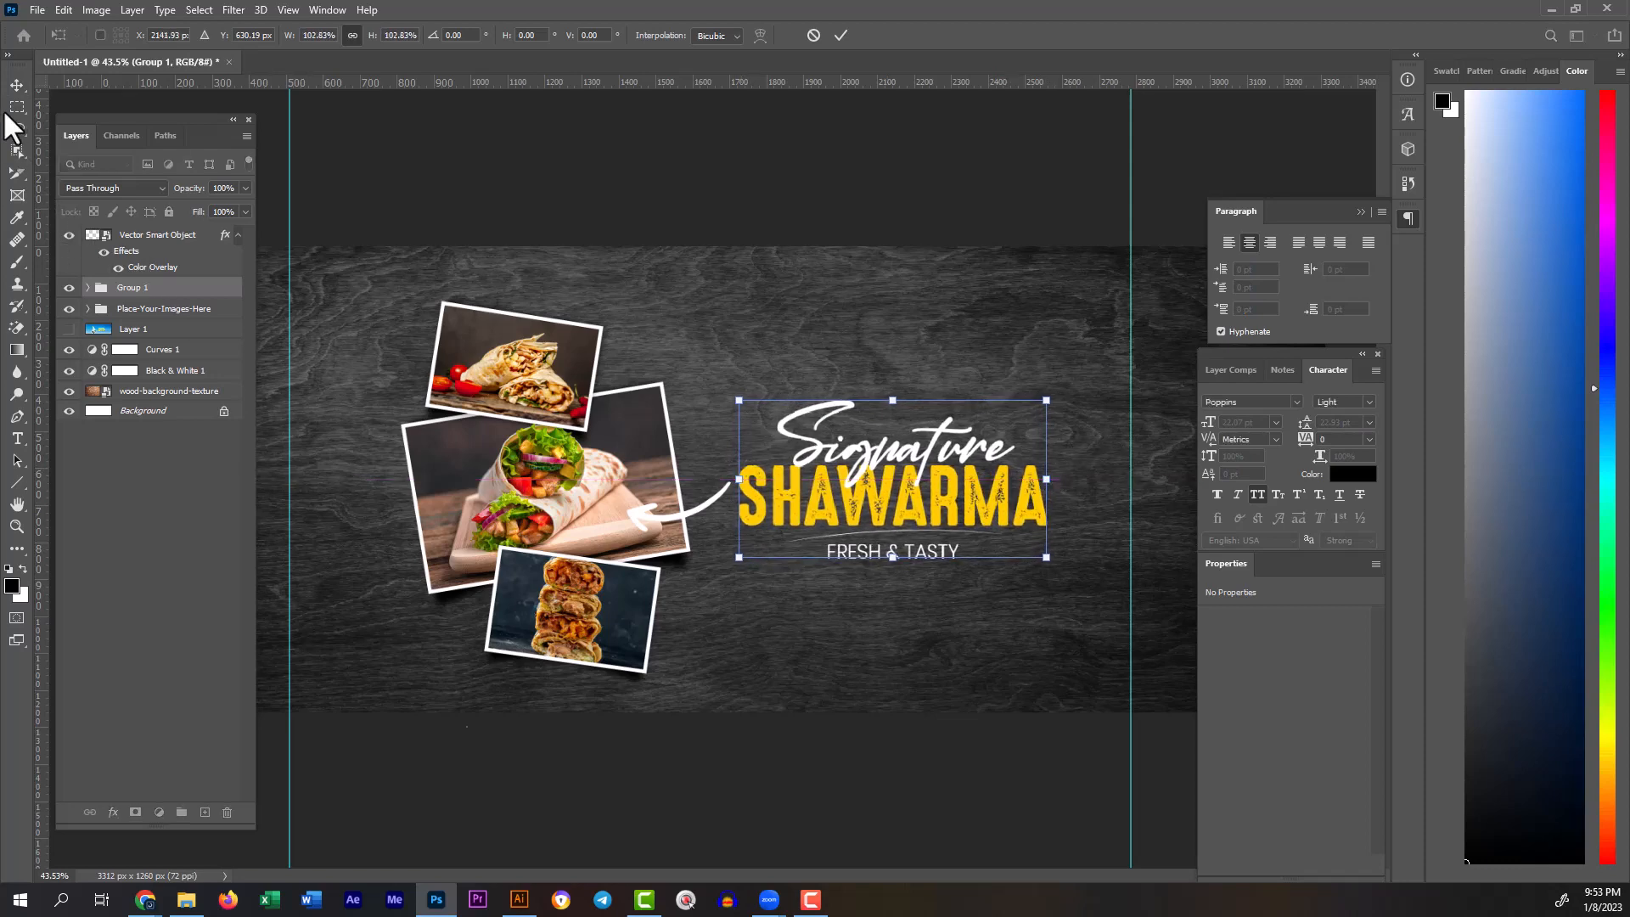
pyautogui.click(18, 107)
pyautogui.scroll(-4, 731, 480)
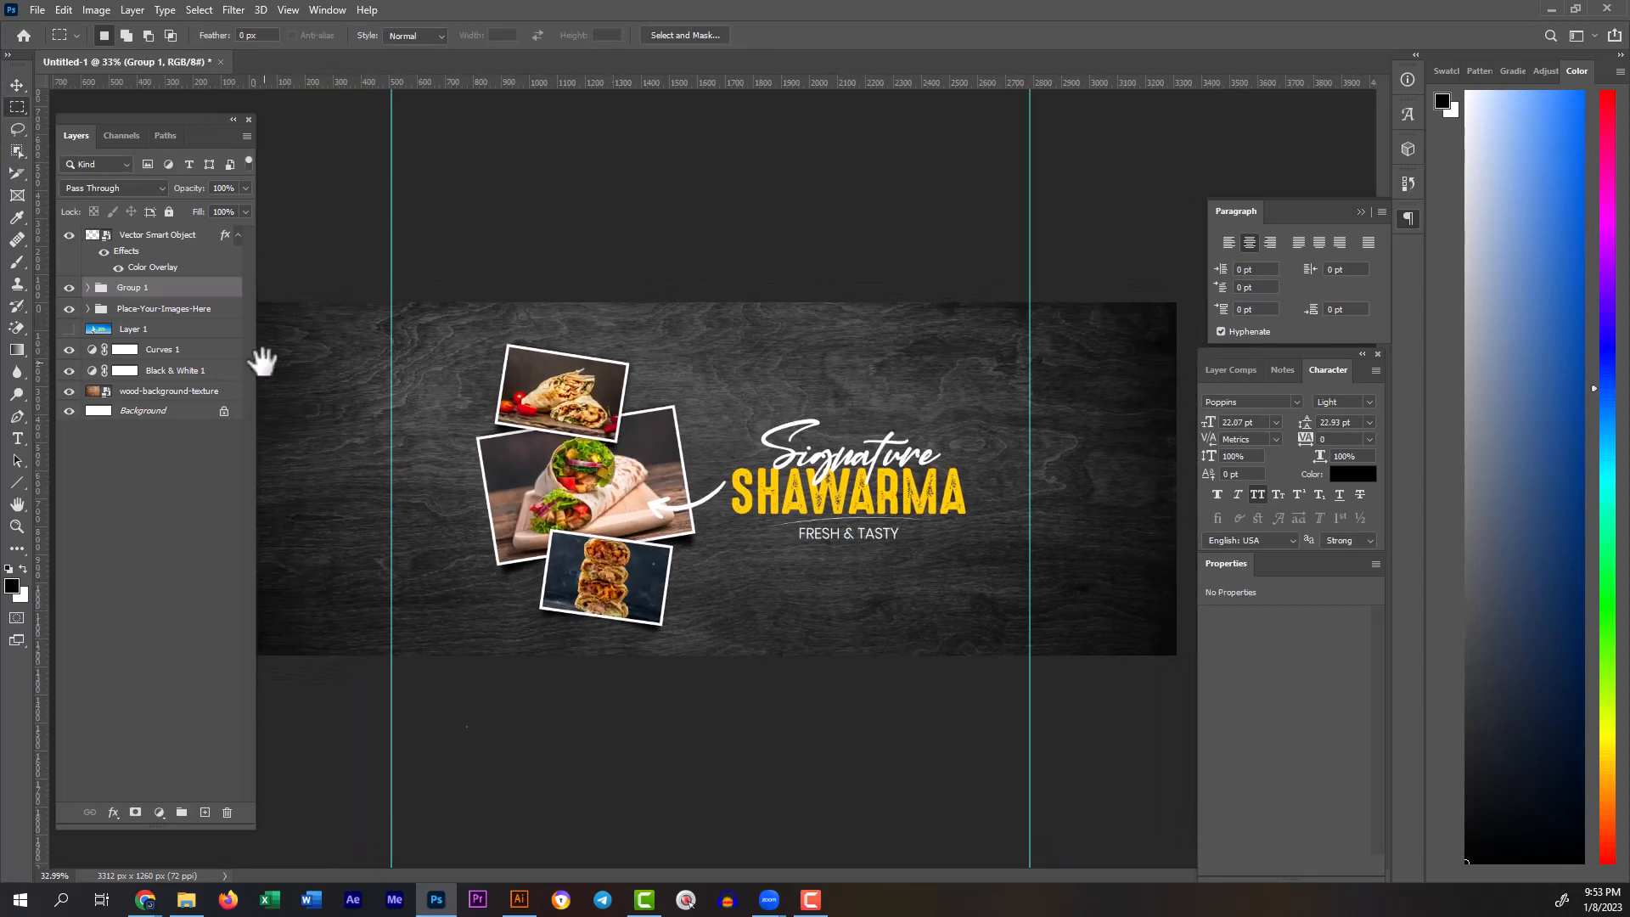
# Step: Draw a black circle about 1172 × 1172 px over the photos, extending above the canvas's upper edge
pyautogui.click(14, 481)
pyautogui.rightClick(19, 481)
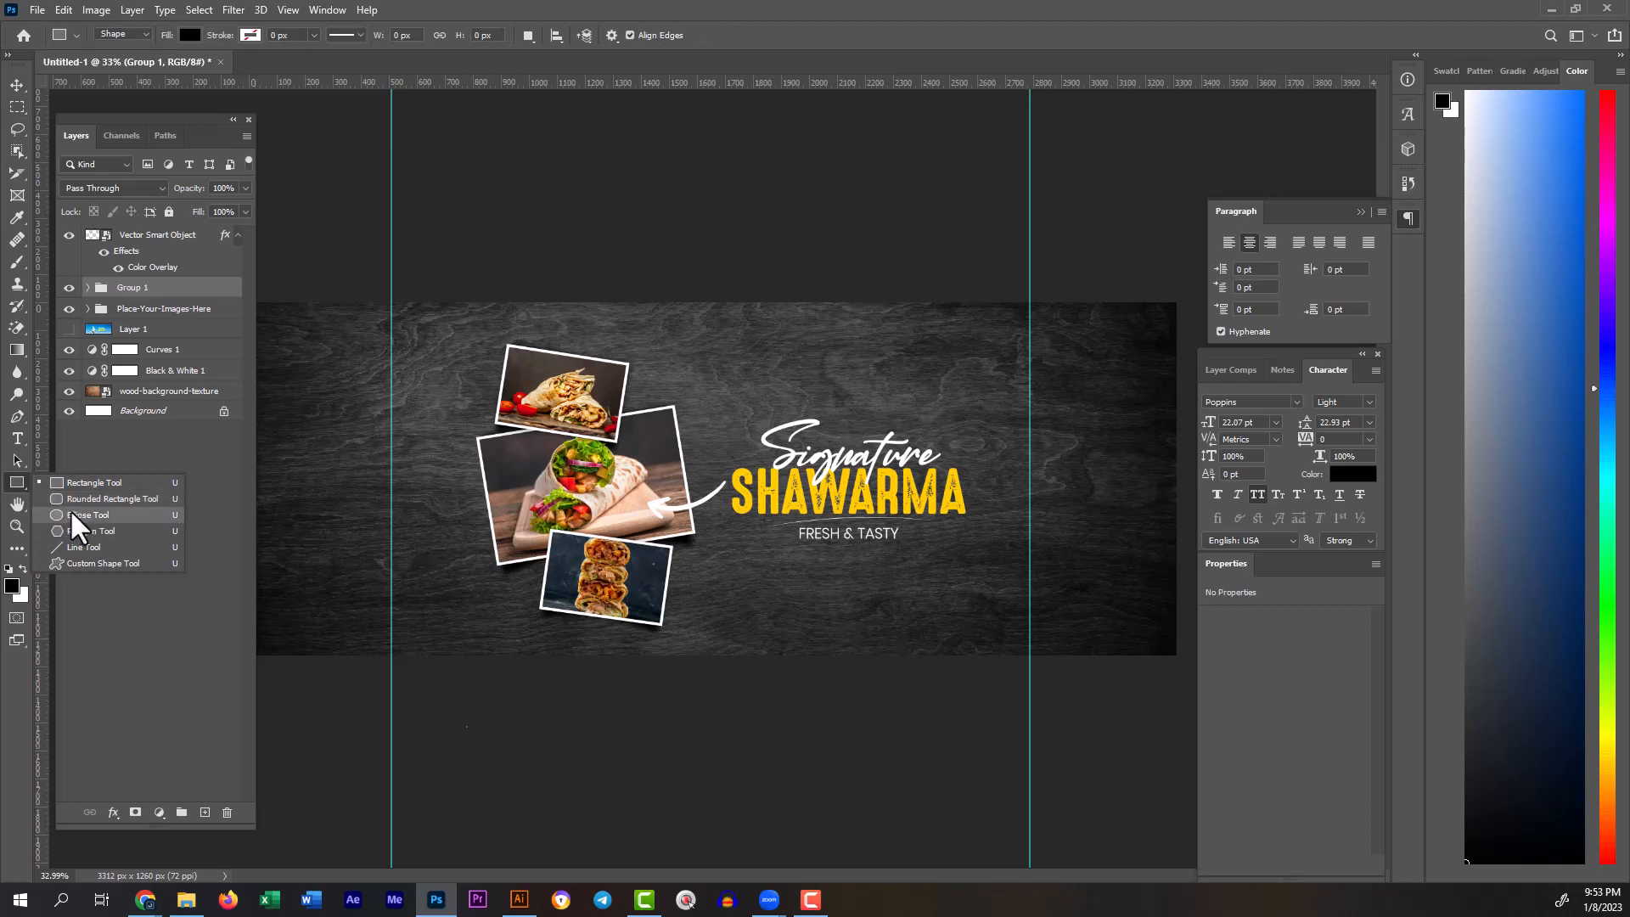
pyautogui.click(71, 503)
pyautogui.hotkey('shift', 'u')
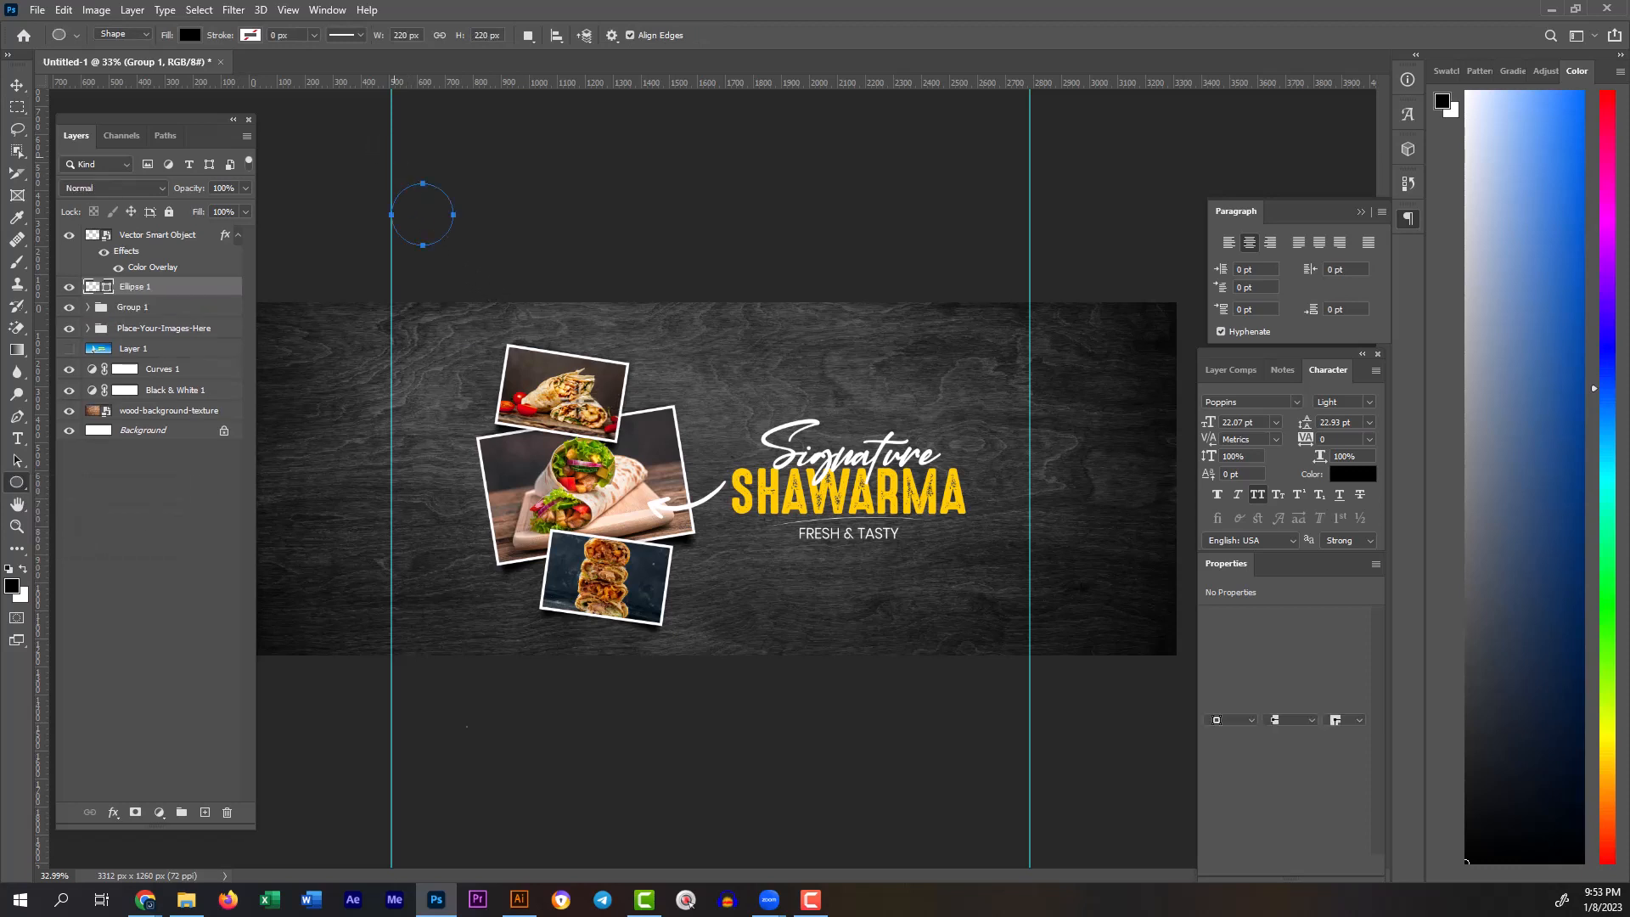
pyautogui.moveTo(392, 182); pyautogui.dragTo(454, 246)
pyautogui.hotkey('ctrl', 'z')
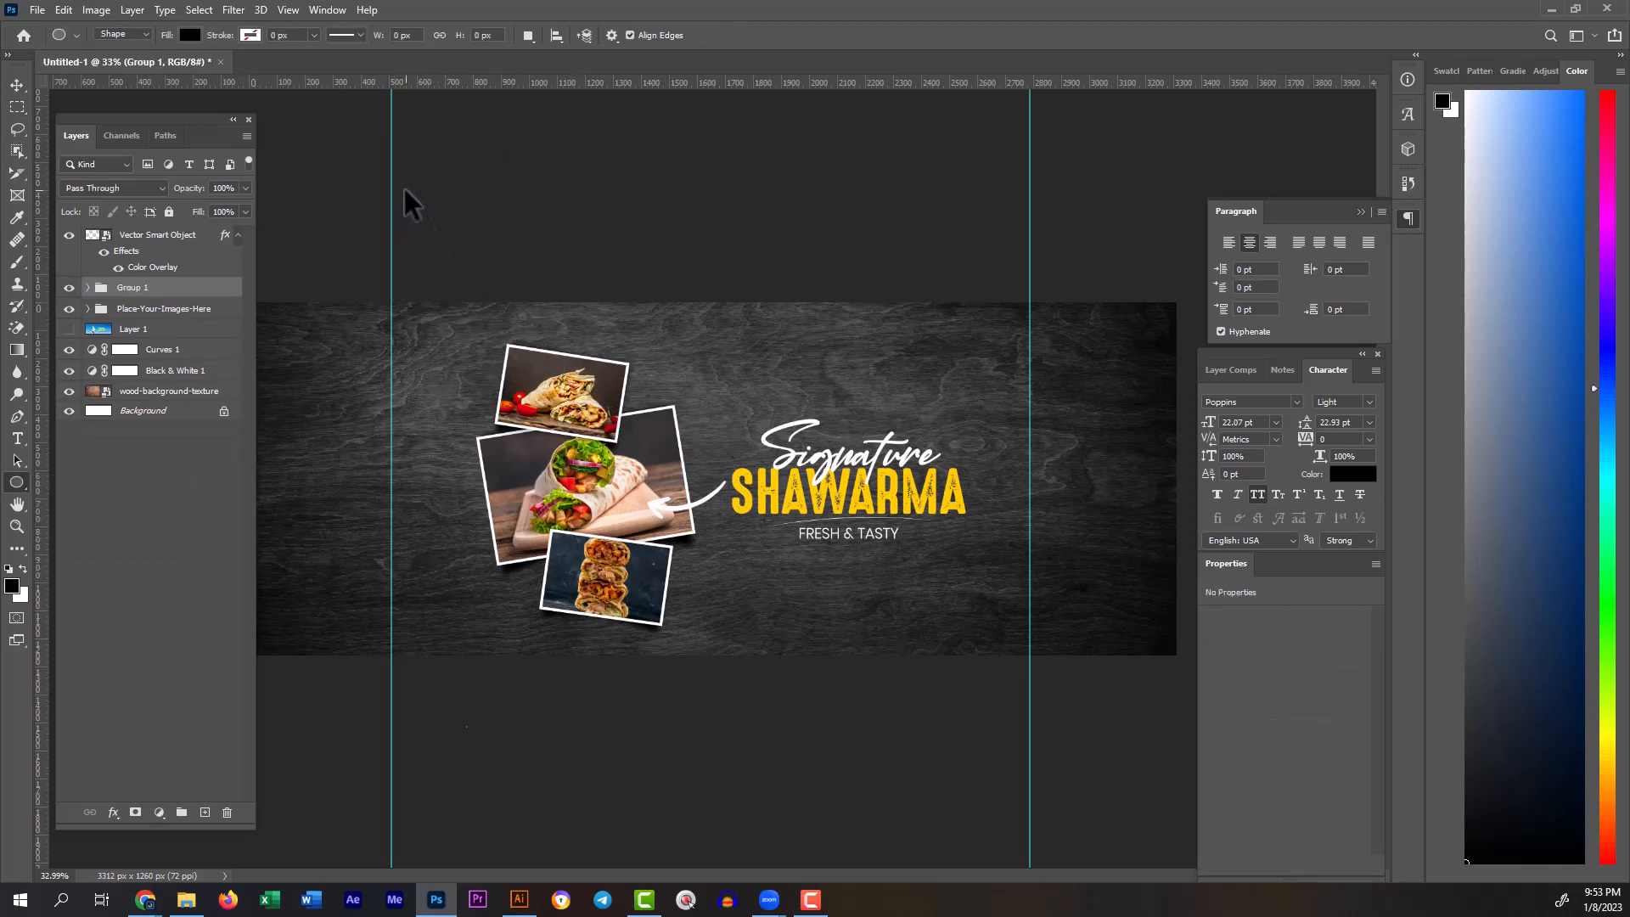
pyautogui.moveTo(405, 189); pyautogui.dragTo(734, 519)
pyautogui.press('c')
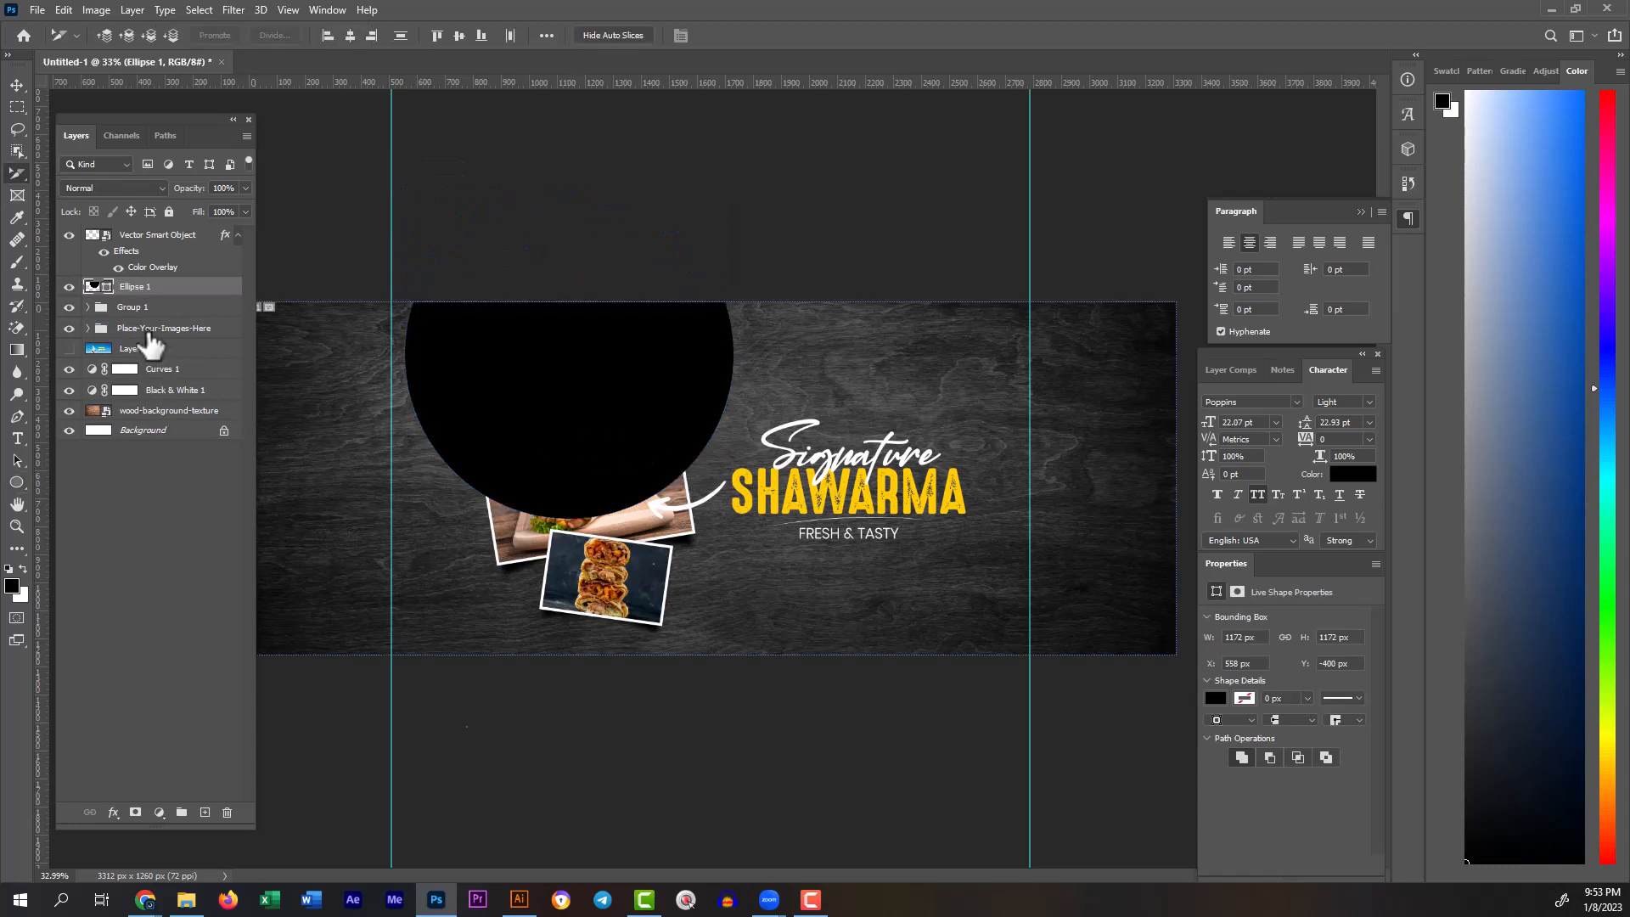
# Step: Fill the circle with SHAWARMA's yellow, ffcc00, and place its layer behind the photos, just below Layer 1
pyautogui.doubleClick(104, 286)
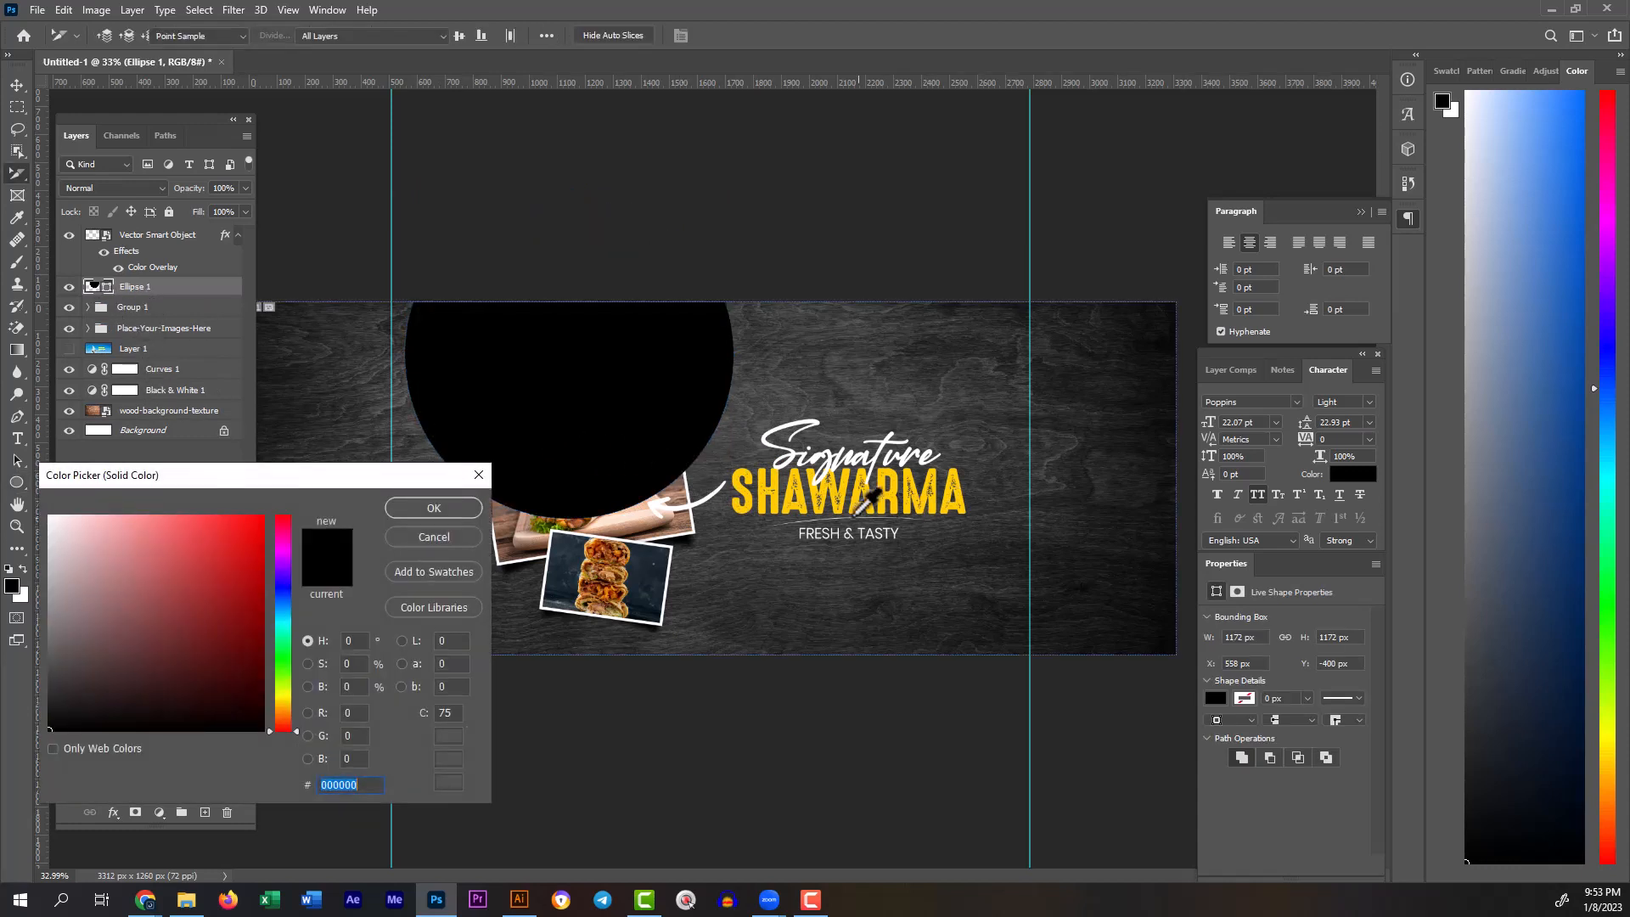
pyautogui.click(805, 491)
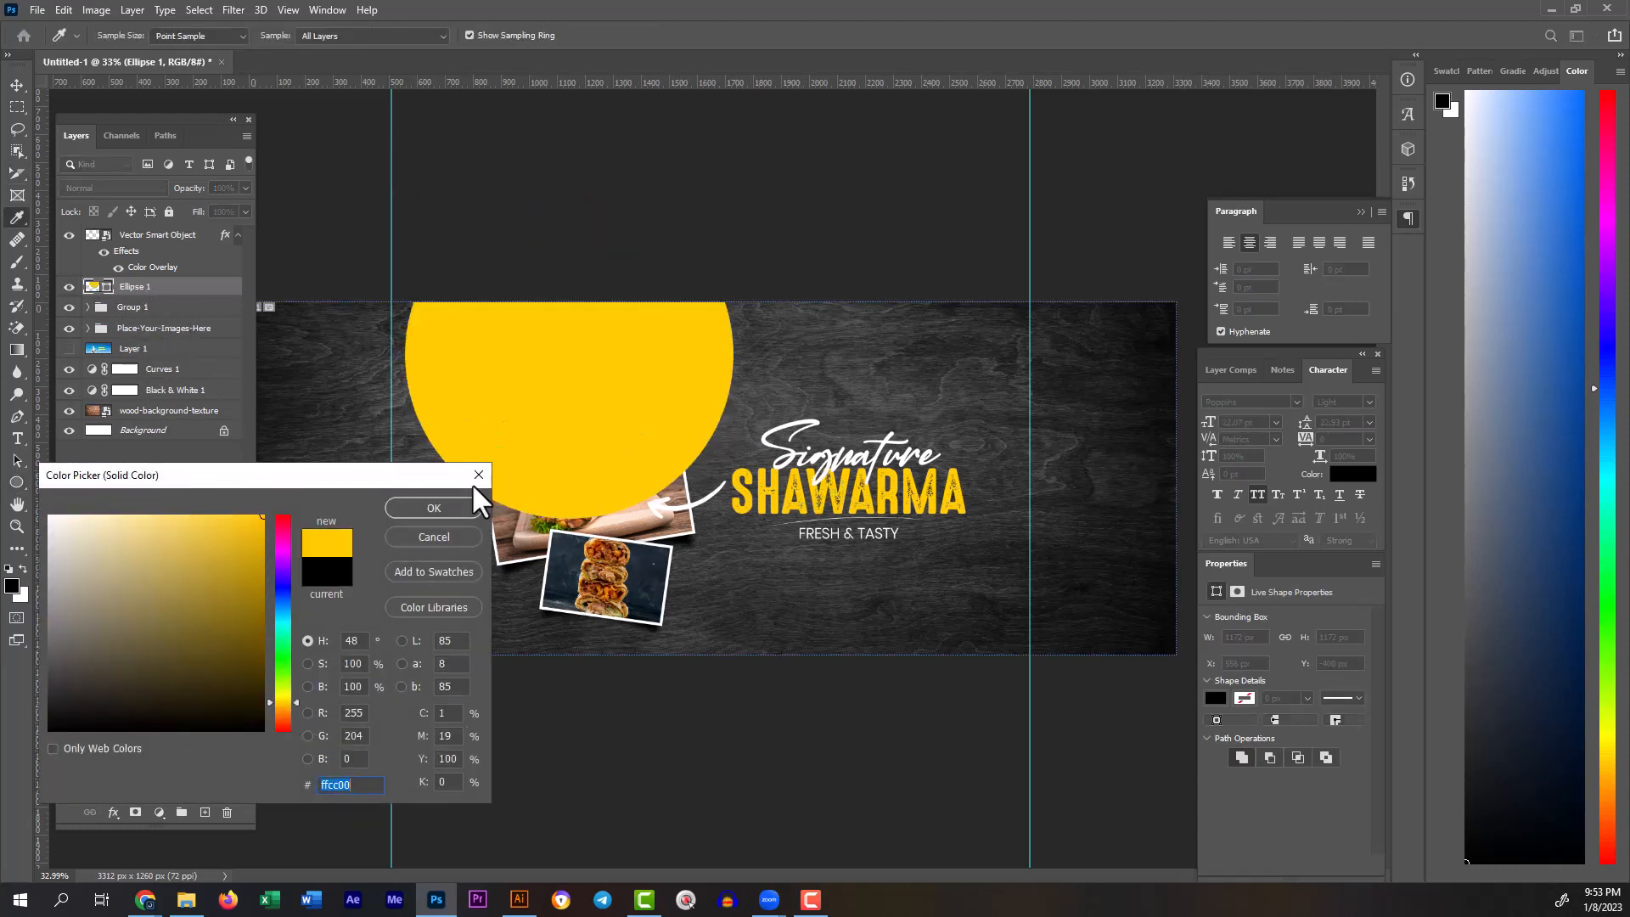
pyautogui.press('Return')
pyautogui.moveTo(172, 287); pyautogui.dragTo(166, 357)
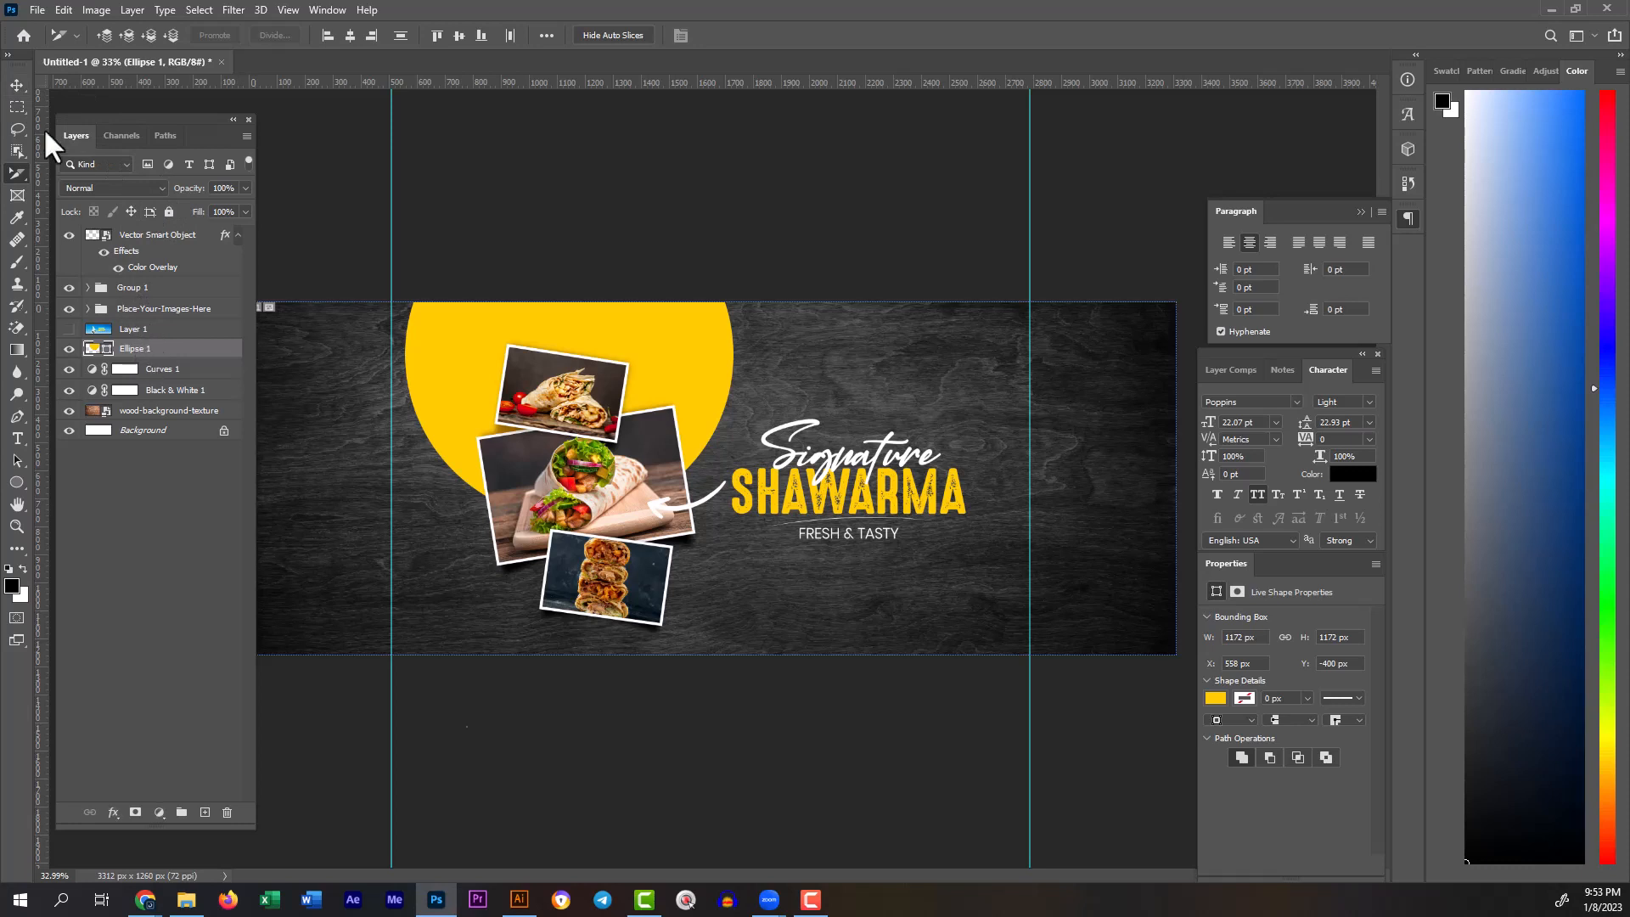
# Step: Scale the yellow circle to about 1106 × 1106 px and position it behind the photos, centred on the canvas's upper edge
pyautogui.click(15, 80)
pyautogui.moveTo(533, 253); pyautogui.dragTo(519, 236)
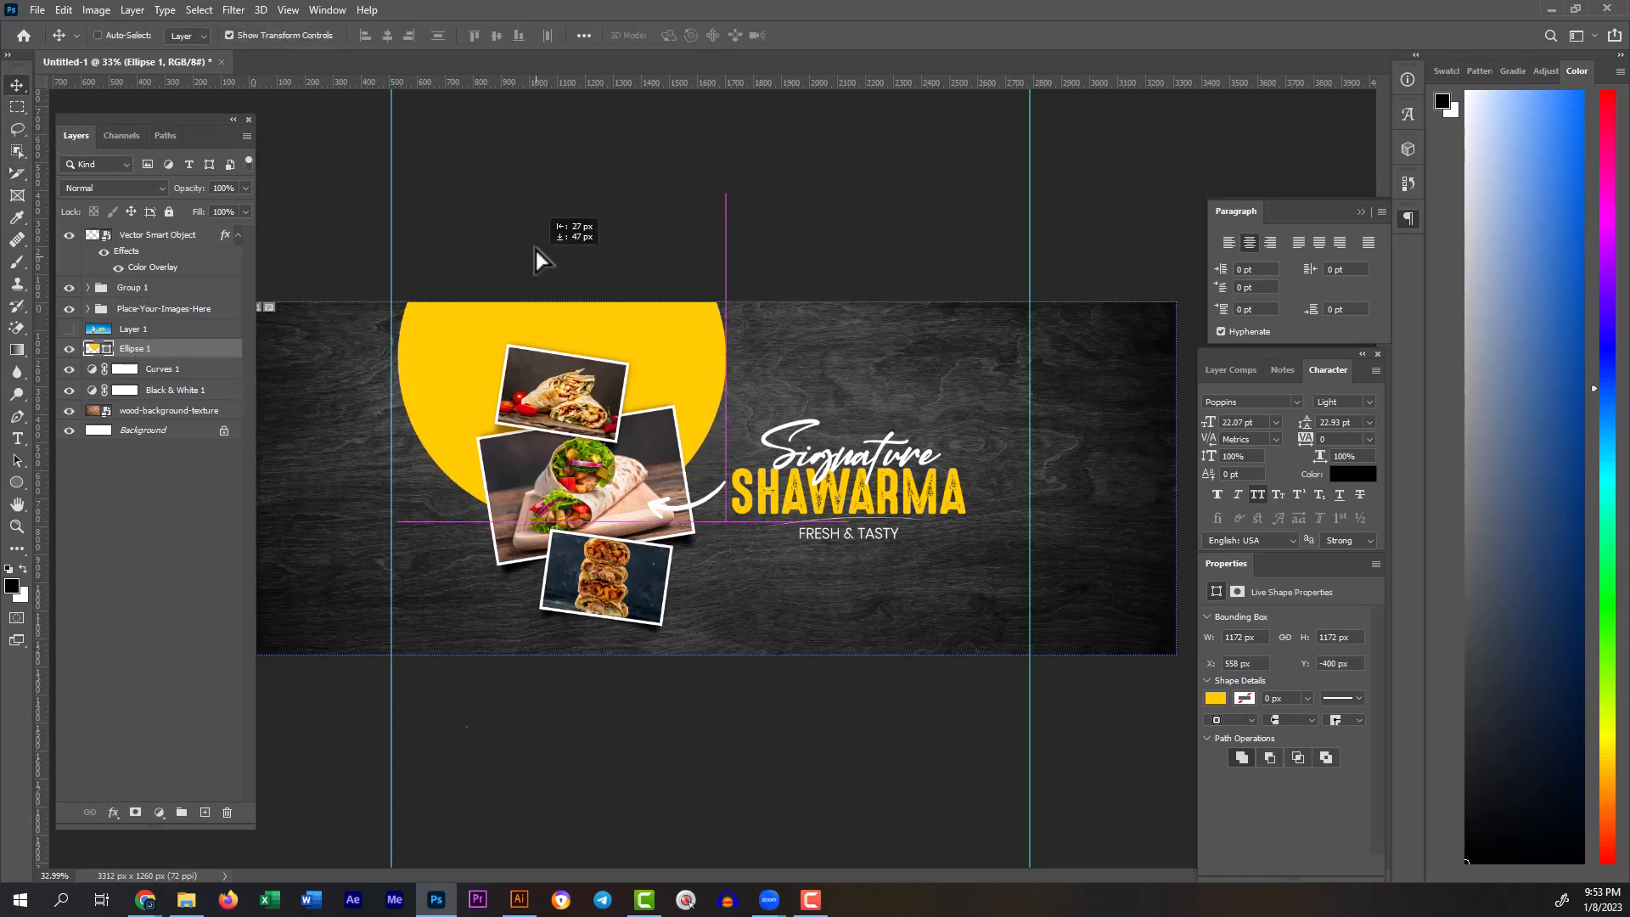
pyautogui.moveTo(719, 336); pyautogui.dragTo(831, 335)
pyautogui.moveTo(753, 350); pyautogui.dragTo(670, 273)
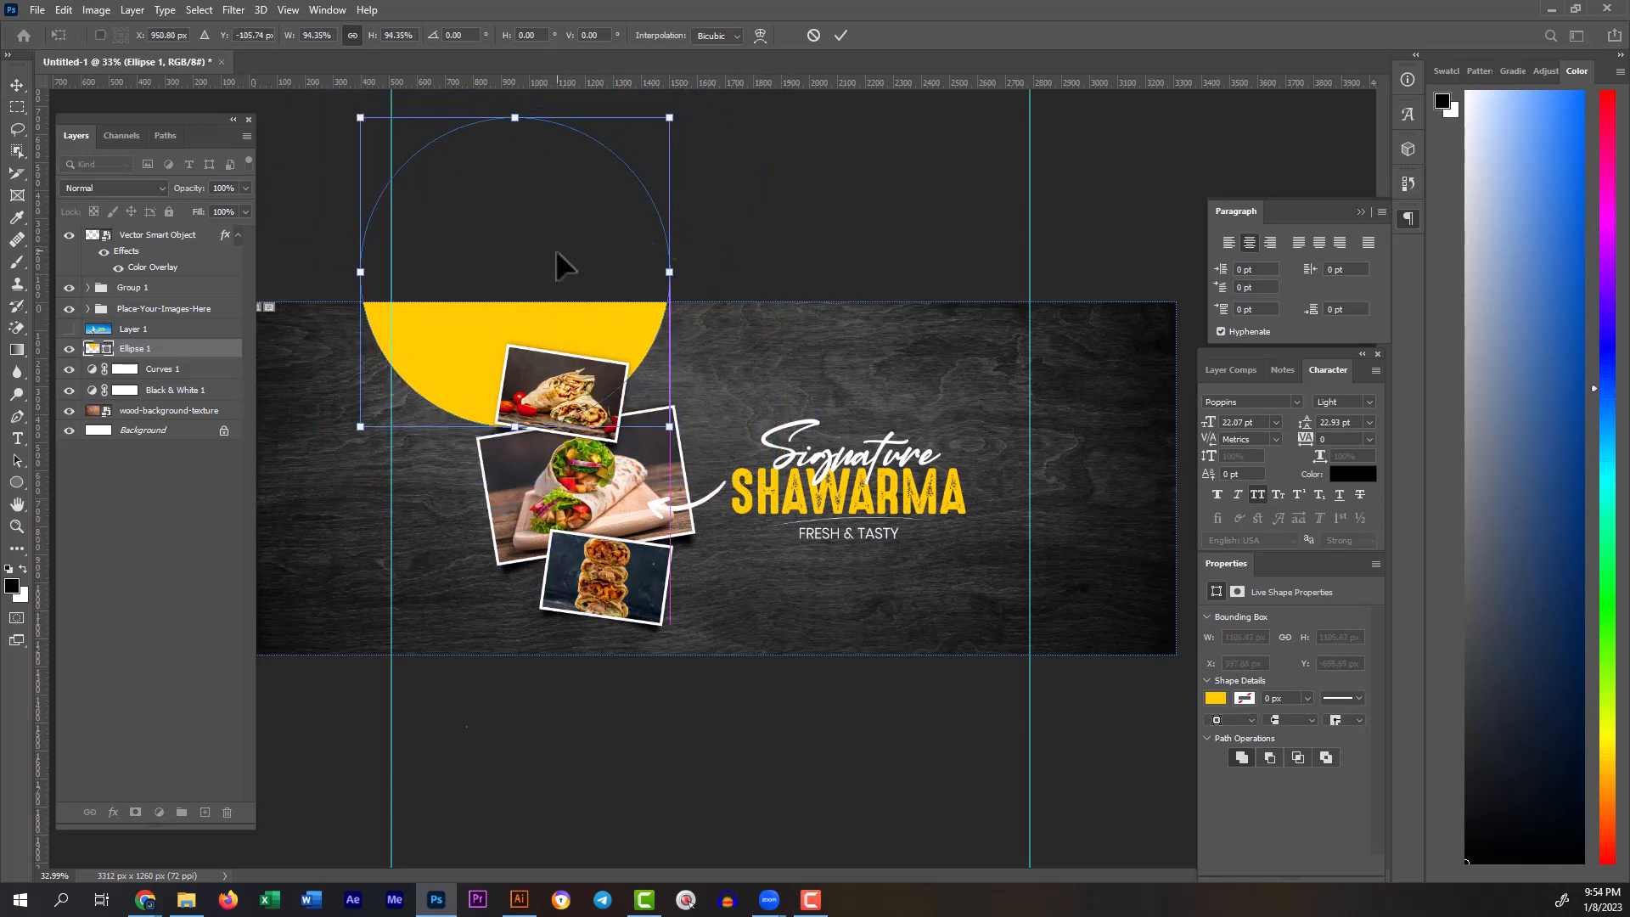
pyautogui.moveTo(556, 248); pyautogui.dragTo(616, 288)
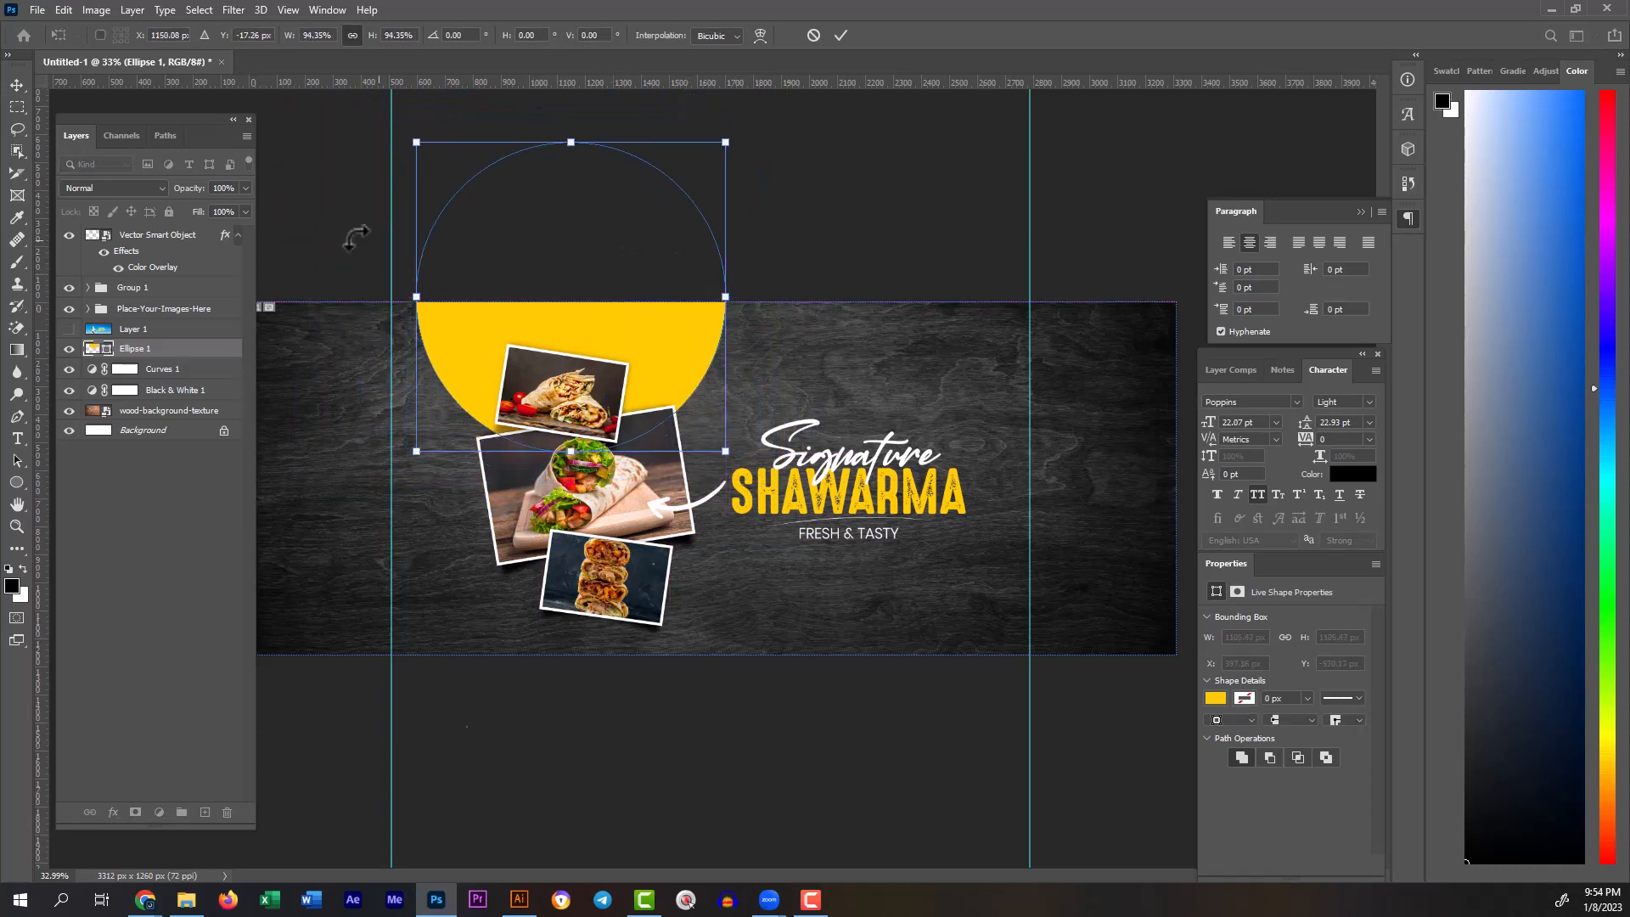
pyautogui.click(16, 107)
pyautogui.scroll(3, 510, 392)
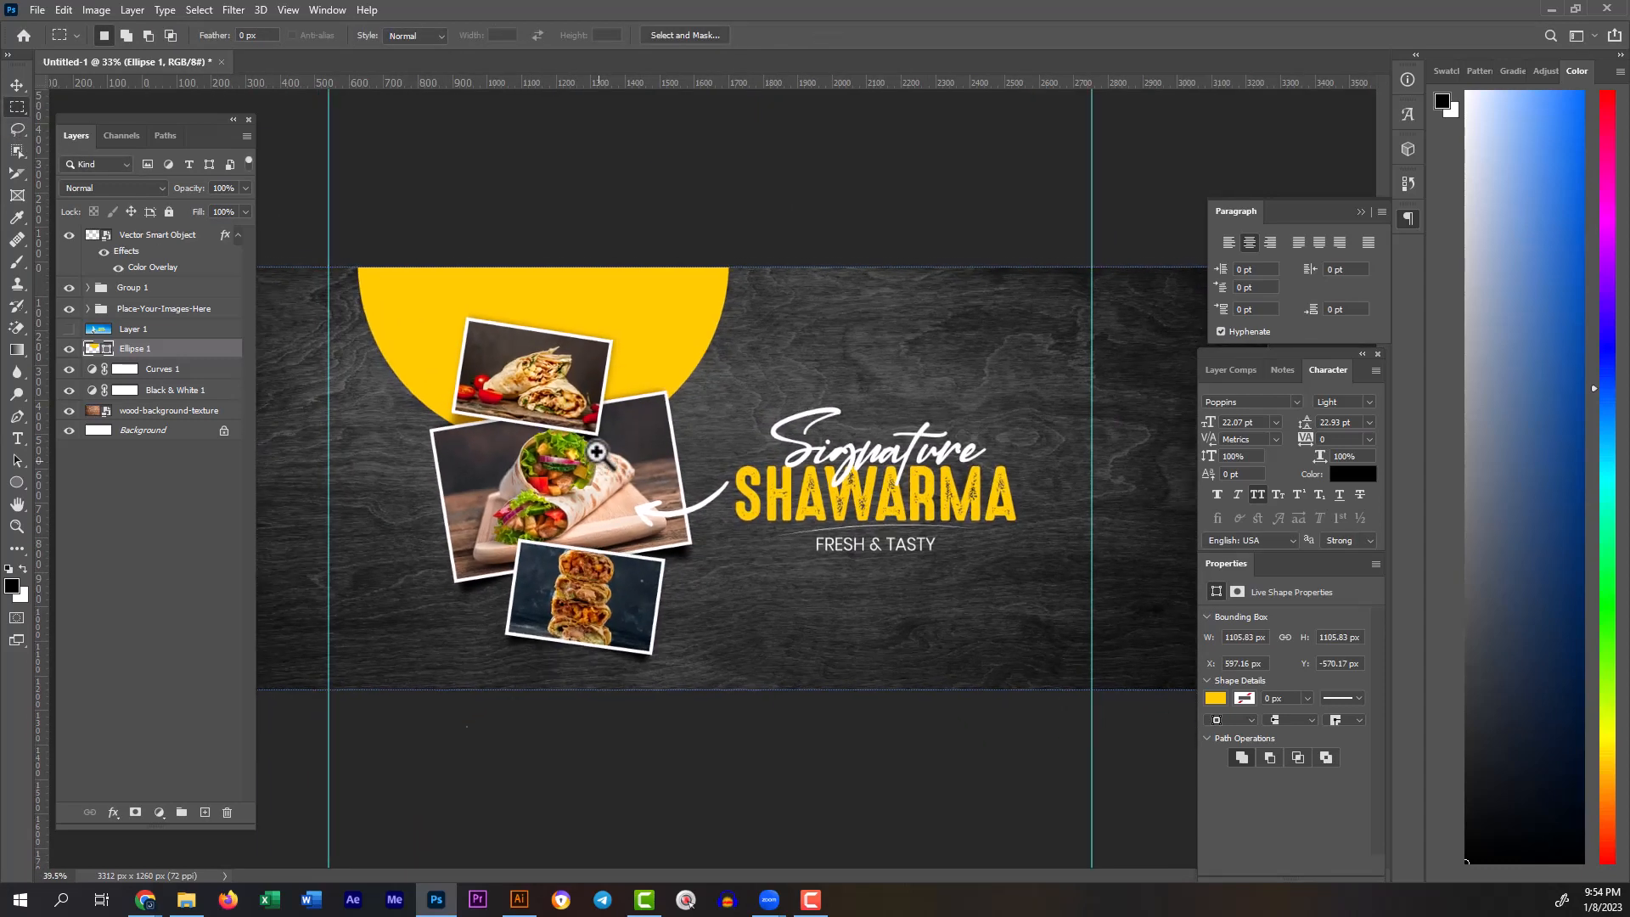
# Step: Try a copy of the yellow circle scaled to about 30% on the canvas's lower edge below the headline, and delete it
pyautogui.press('v')
pyautogui.moveTo(490, 254); pyautogui.dragTo(705, 663)
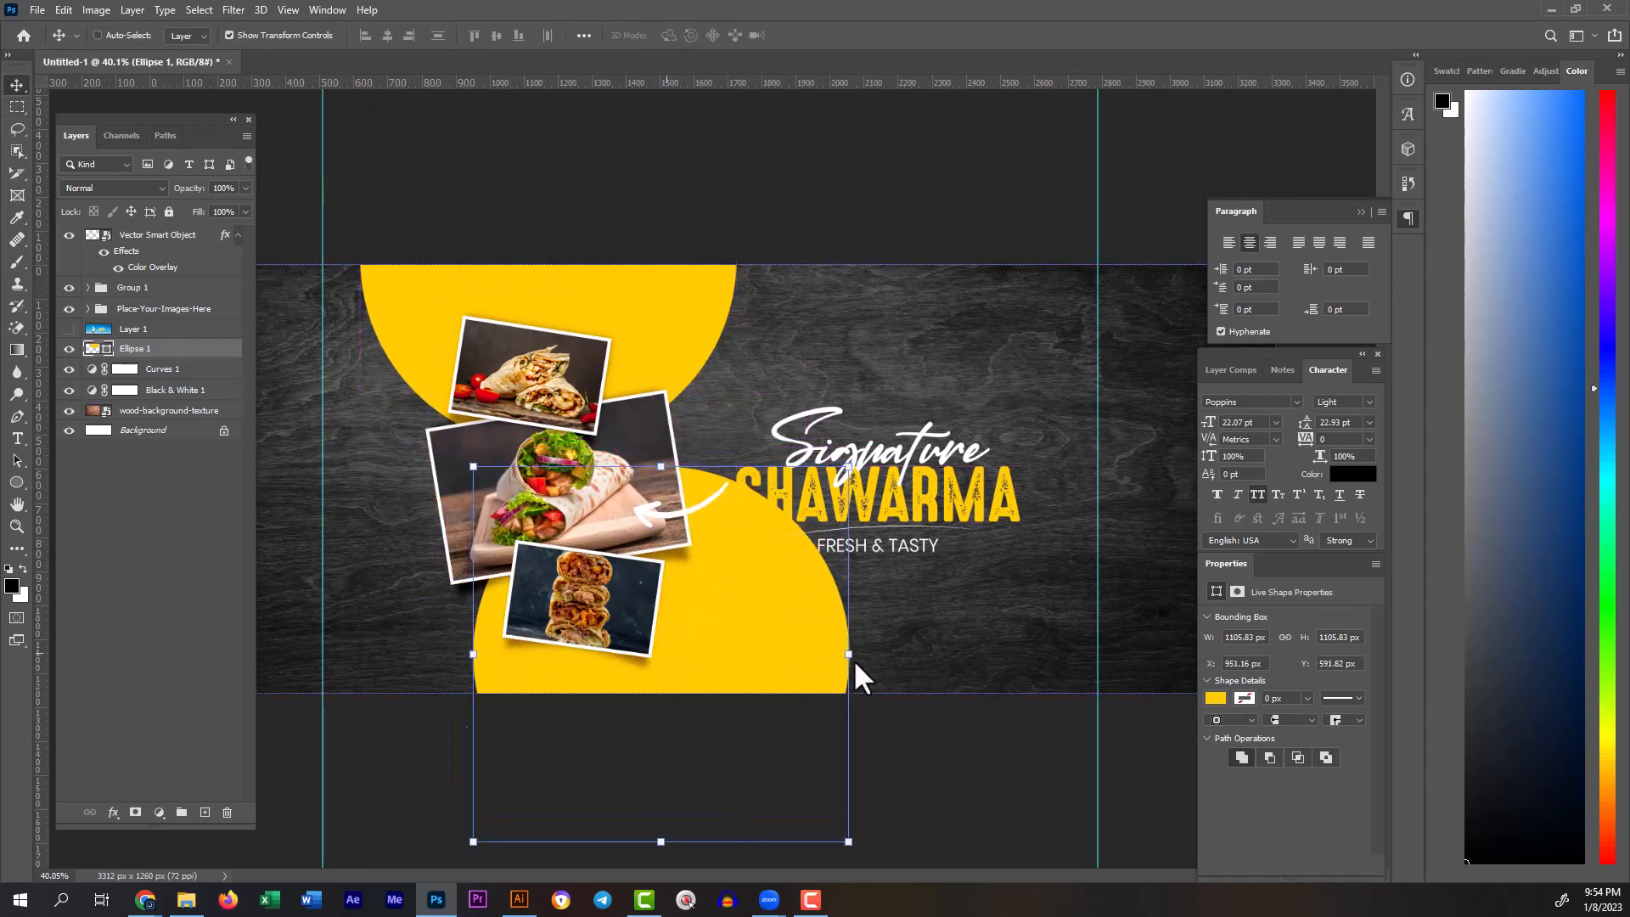
pyautogui.moveTo(848, 654); pyautogui.dragTo(999, 636)
pyautogui.moveTo(1002, 721); pyautogui.dragTo(1027, 700)
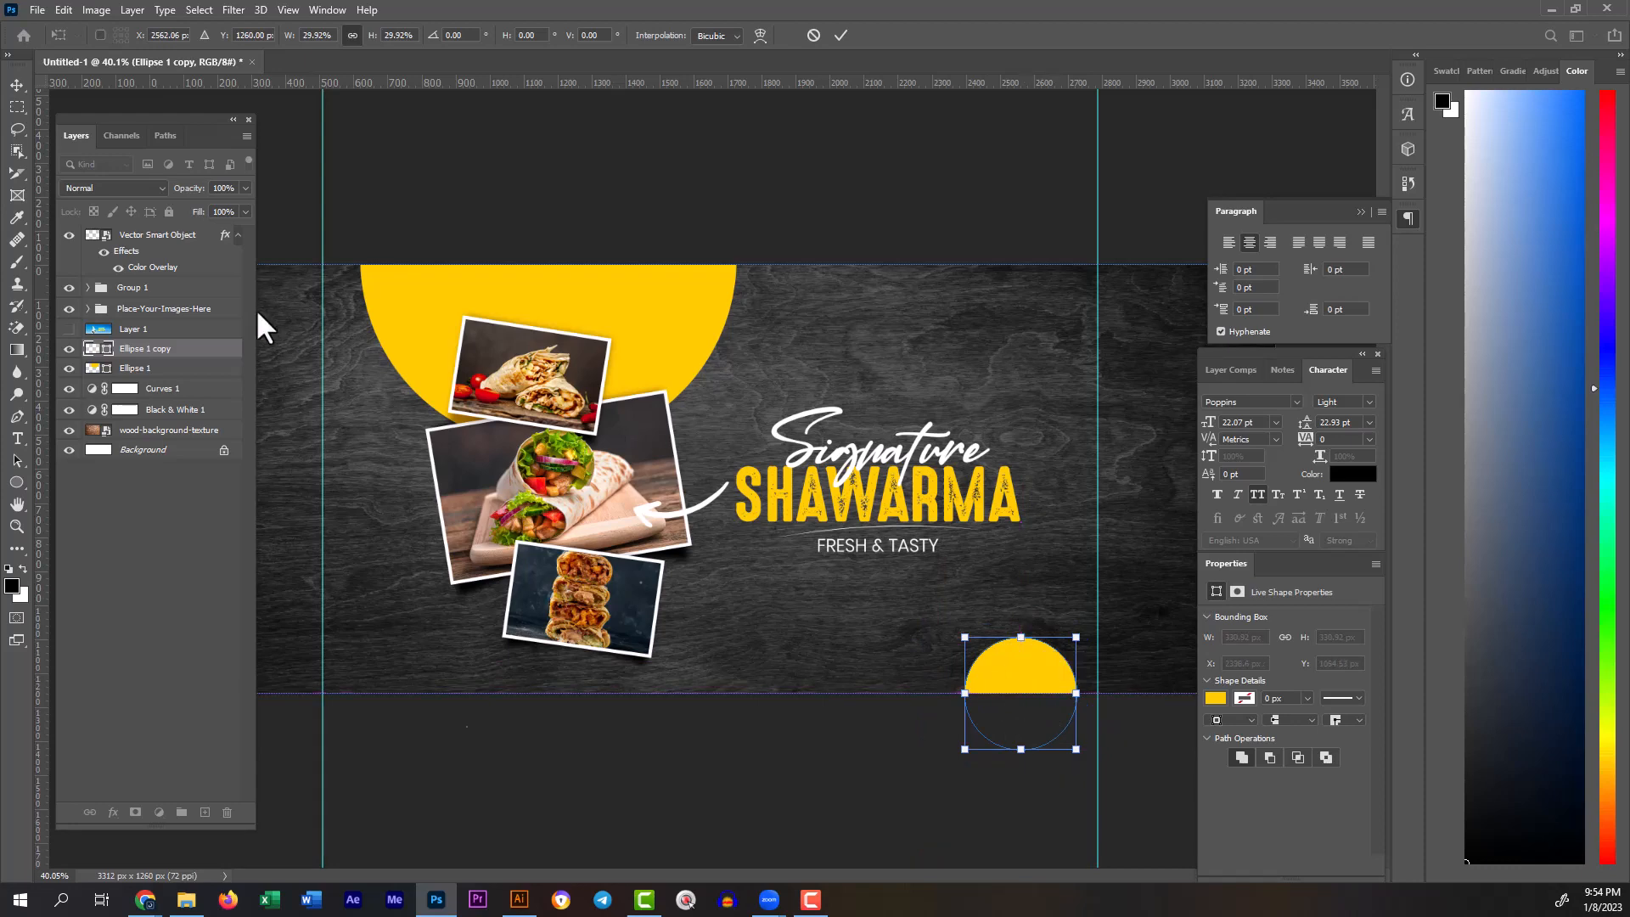
pyautogui.click(183, 331)
pyautogui.click(161, 351)
pyautogui.moveTo(610, 539); pyautogui.dragTo(606, 476)
pyautogui.press('Delete')
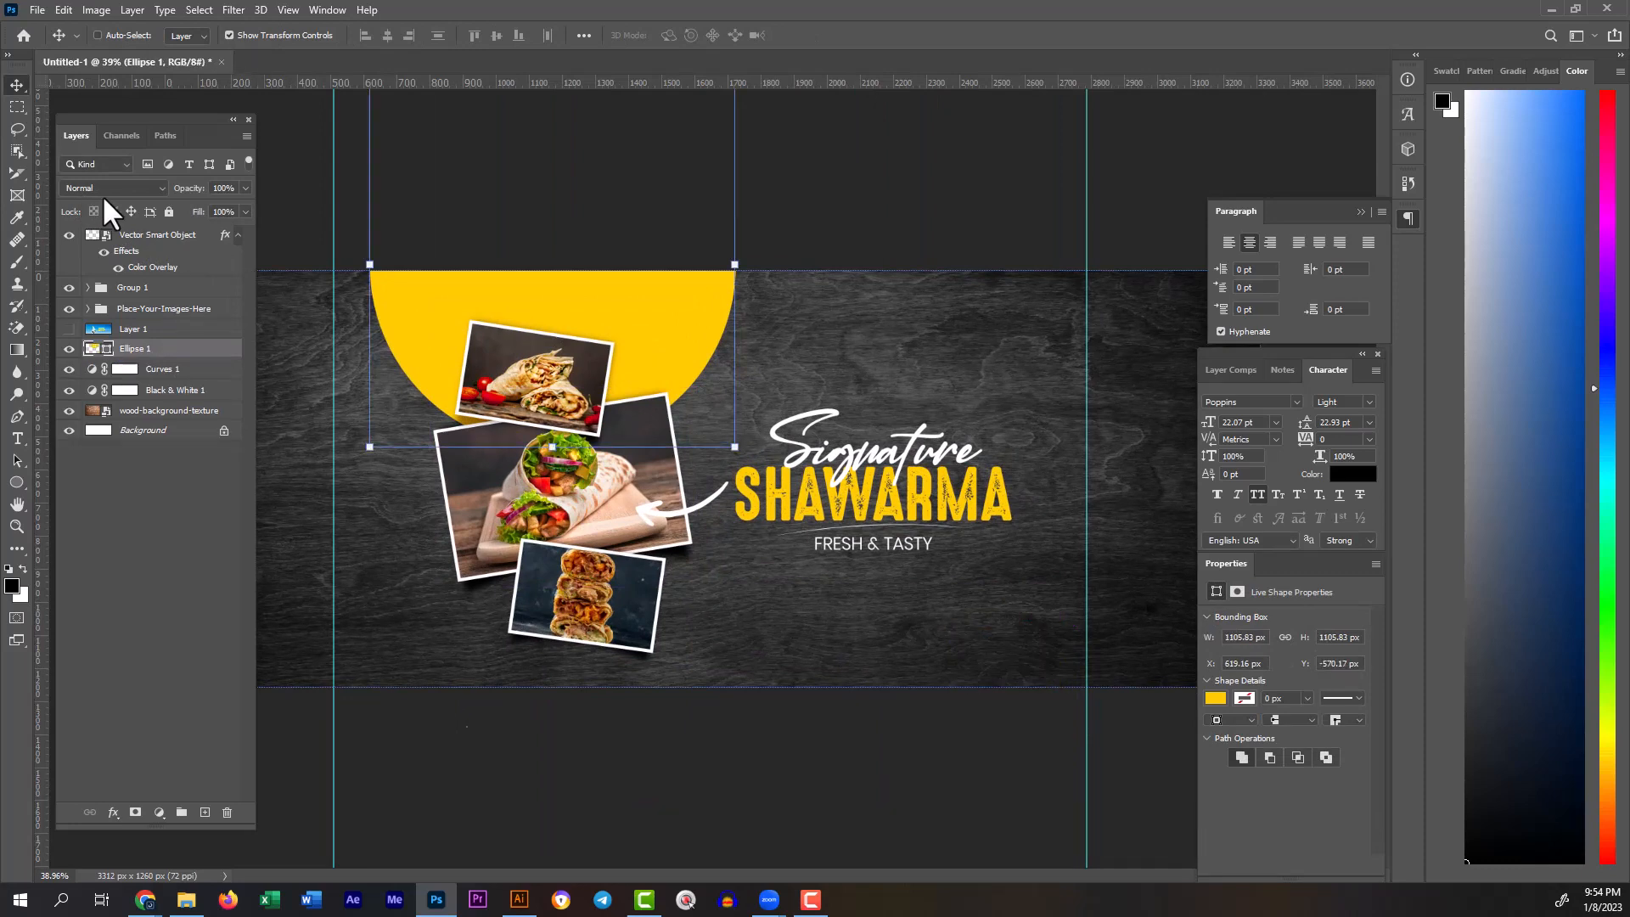
# Step: Readjust the yellow circle to about 1104 × 1104 px and set it slightly lower behind the top photo
pyautogui.moveTo(554, 447); pyautogui.dragTo(560, 641)
pyautogui.scroll(-4, 671, 628)
pyautogui.moveTo(635, 382); pyautogui.dragTo(625, 308)
pyautogui.scroll(5, 645, 383)
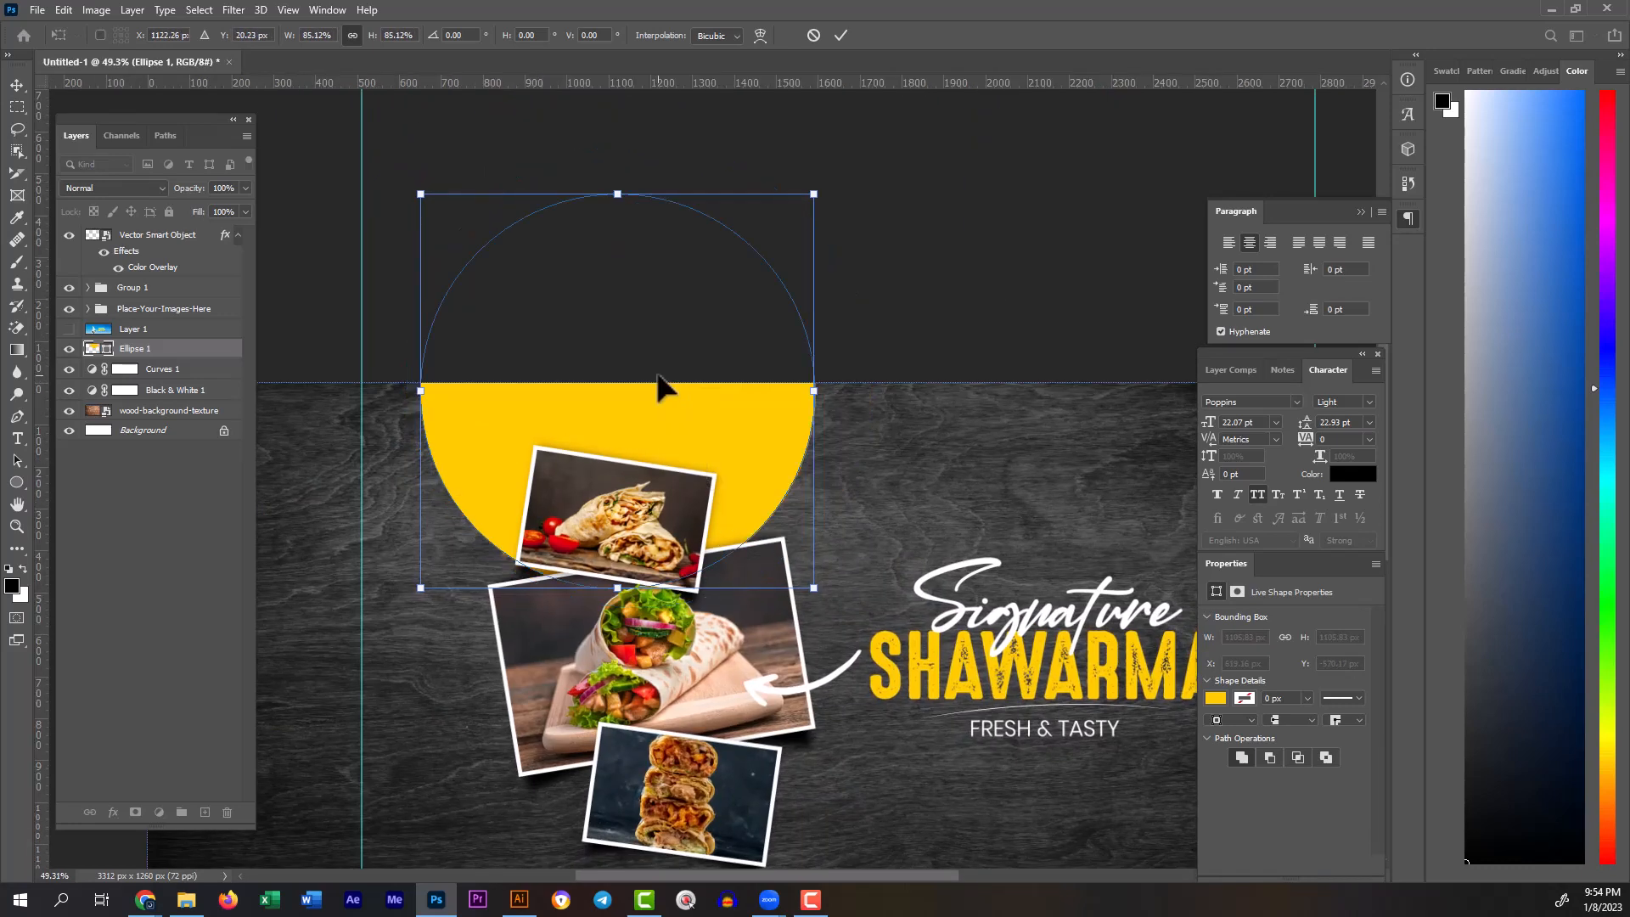
pyautogui.moveTo(657, 376); pyautogui.dragTo(663, 370)
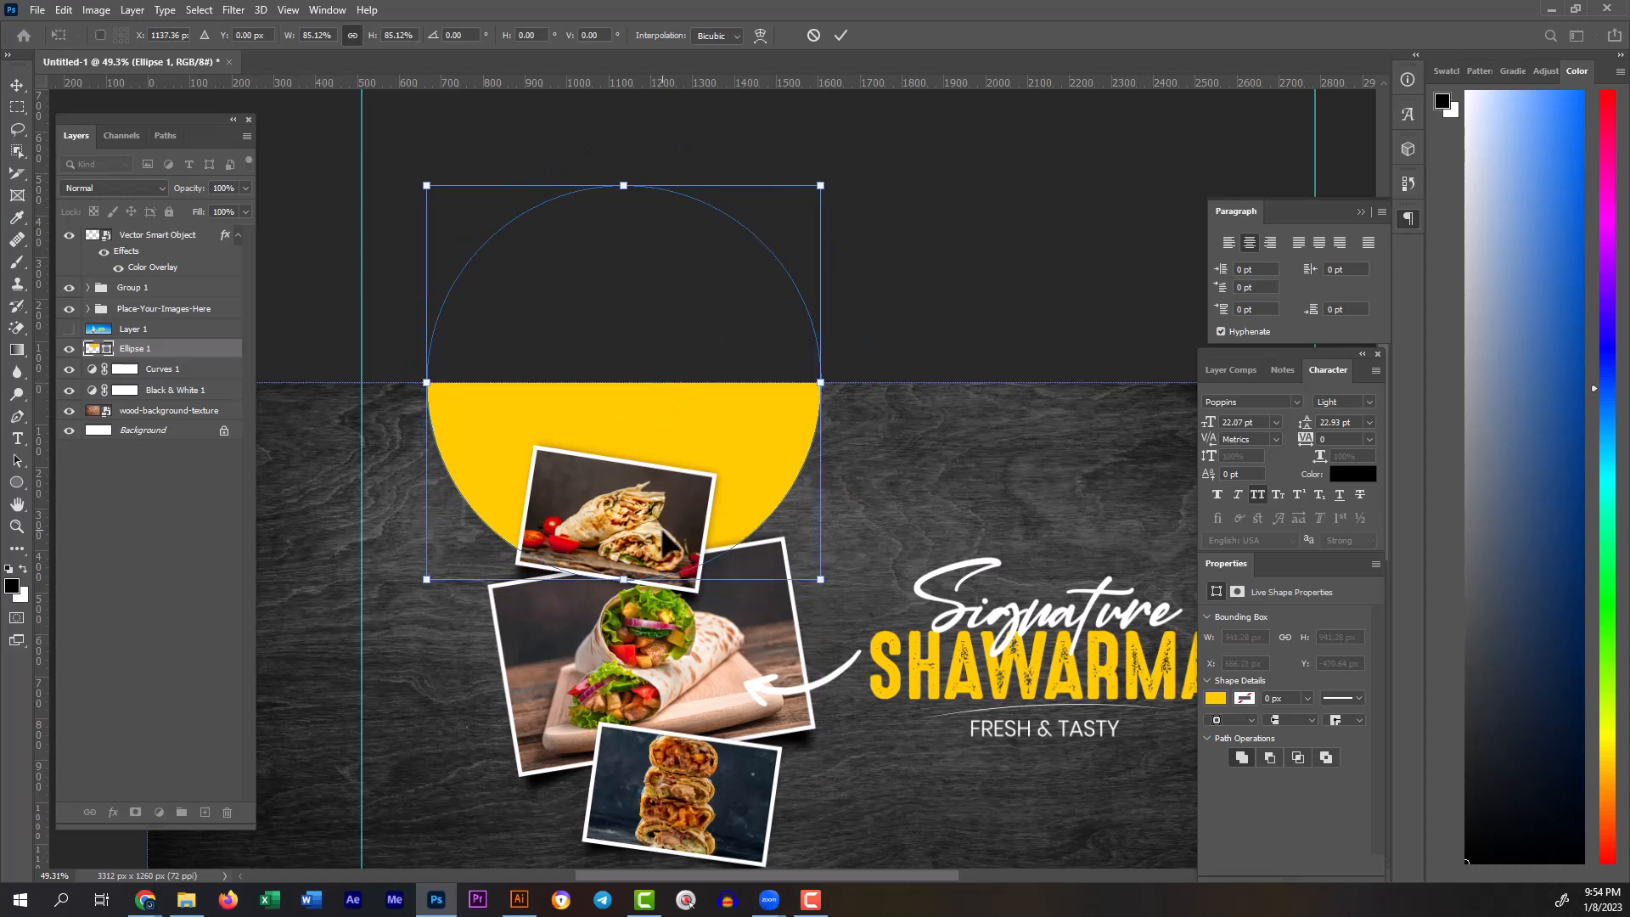
pyautogui.moveTo(633, 581); pyautogui.dragTo(635, 624)
pyautogui.moveTo(692, 548); pyautogui.dragTo(694, 527)
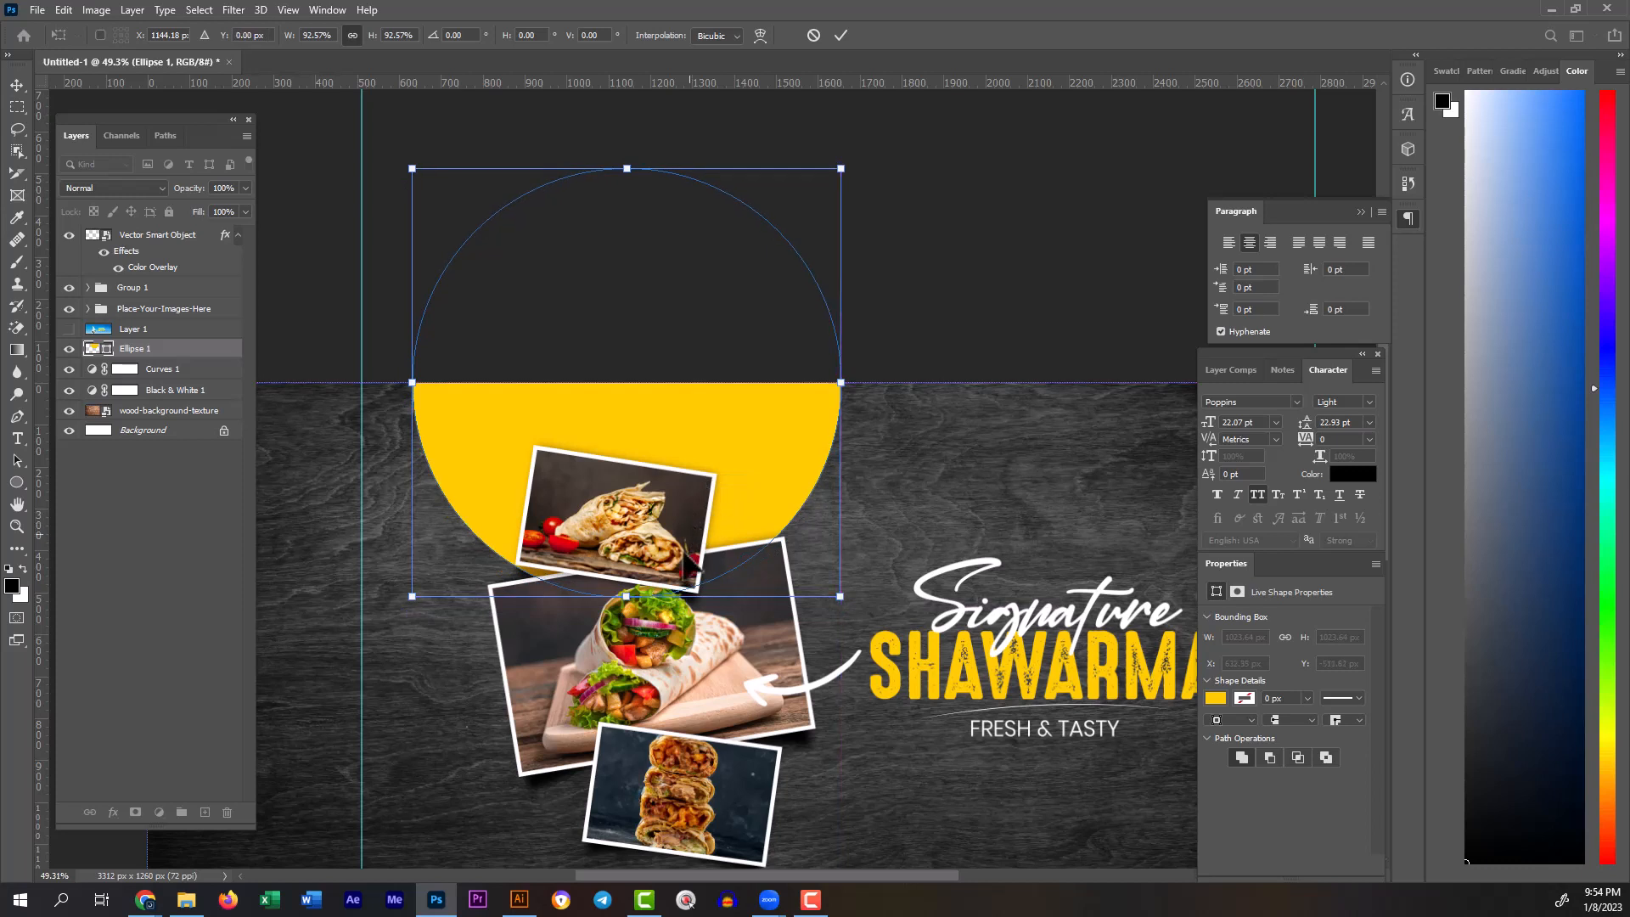
pyautogui.moveTo(666, 605); pyautogui.dragTo(624, 630)
pyautogui.hotkey('ctrl', 'z')
pyautogui.click(17, 106)
pyautogui.scroll(-3, 762, 575)
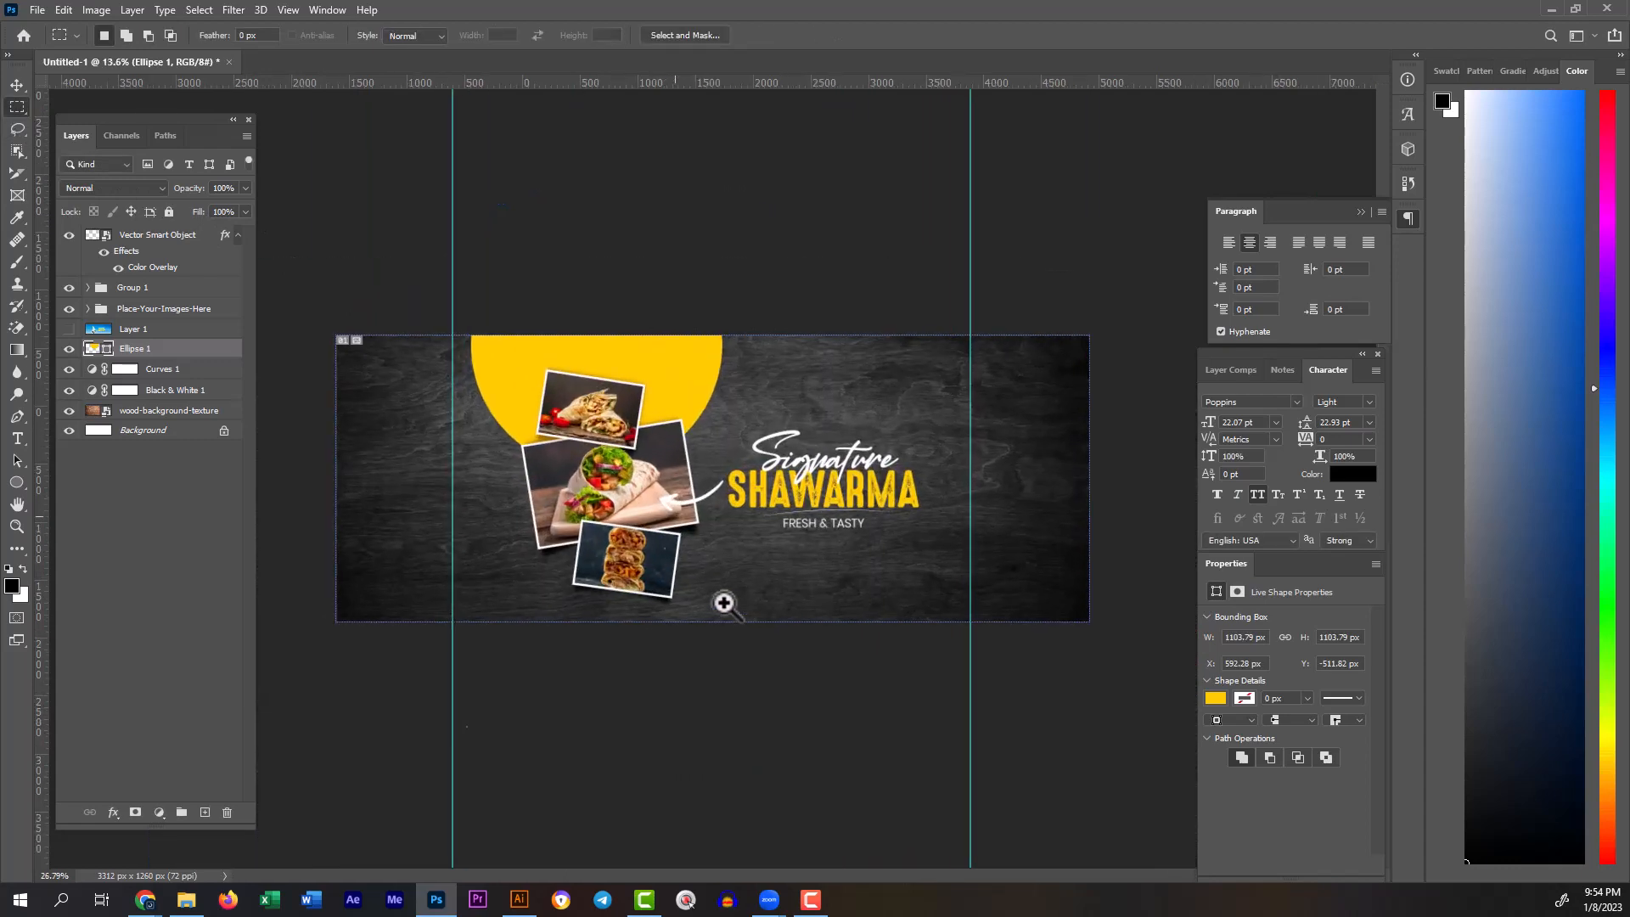
# Step: Duplicate the yellow circle and place the copy over the canvas's lower edge at the right guide, leaving only its top arc visible
pyautogui.scroll(2, 763, 574)
pyautogui.scroll(1, 763, 575)
pyautogui.scroll(-3, 823, 593)
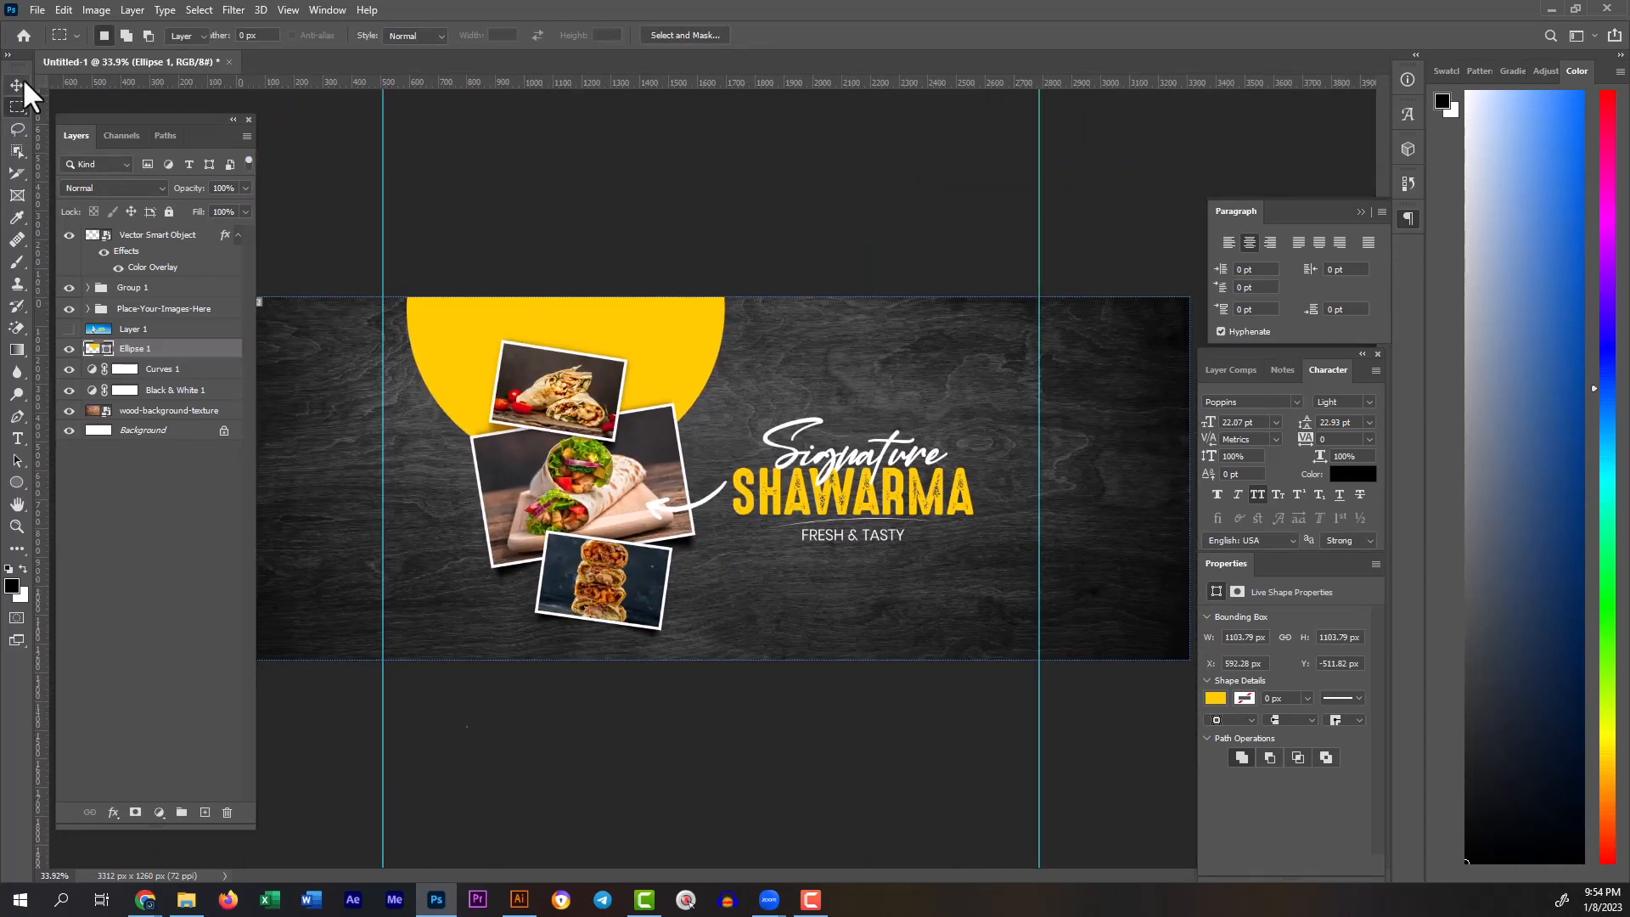
pyautogui.click(17, 85)
pyautogui.moveTo(565, 321); pyautogui.dragTo(988, 812)
pyautogui.hotkey('ctrl', '-')
pyautogui.moveTo(935, 698); pyautogui.dragTo(1003, 681)
# Step: Move the original yellow circle on the canvas's upper edge so its left side aligns with the left guide
pyautogui.click(161, 367)
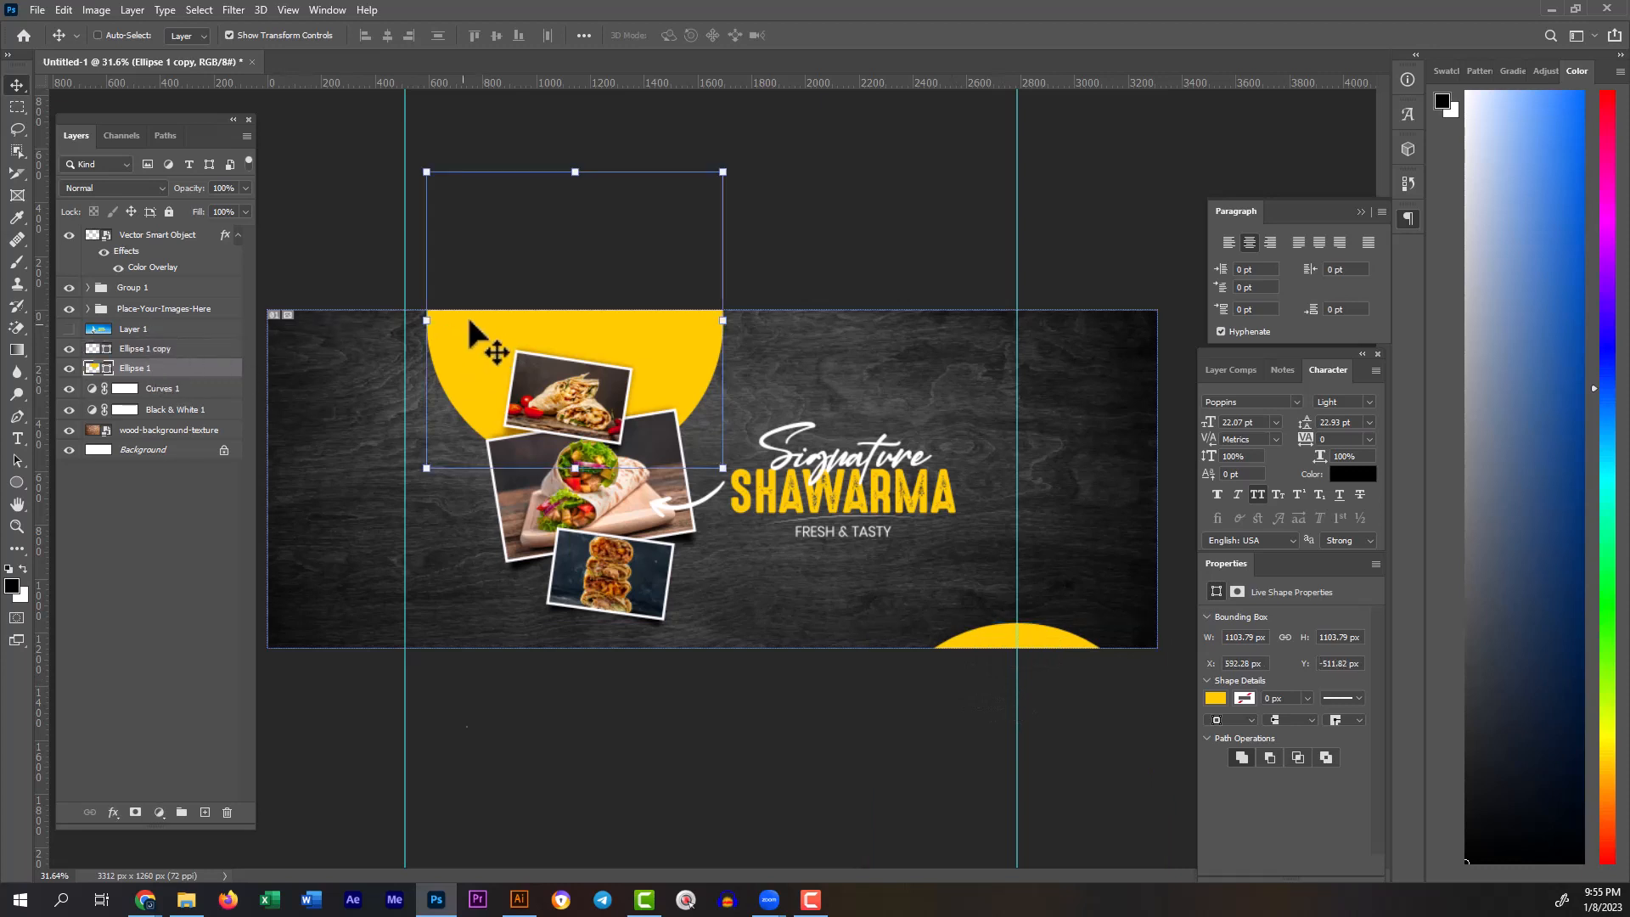
pyautogui.moveTo(561, 301); pyautogui.dragTo(510, 306)
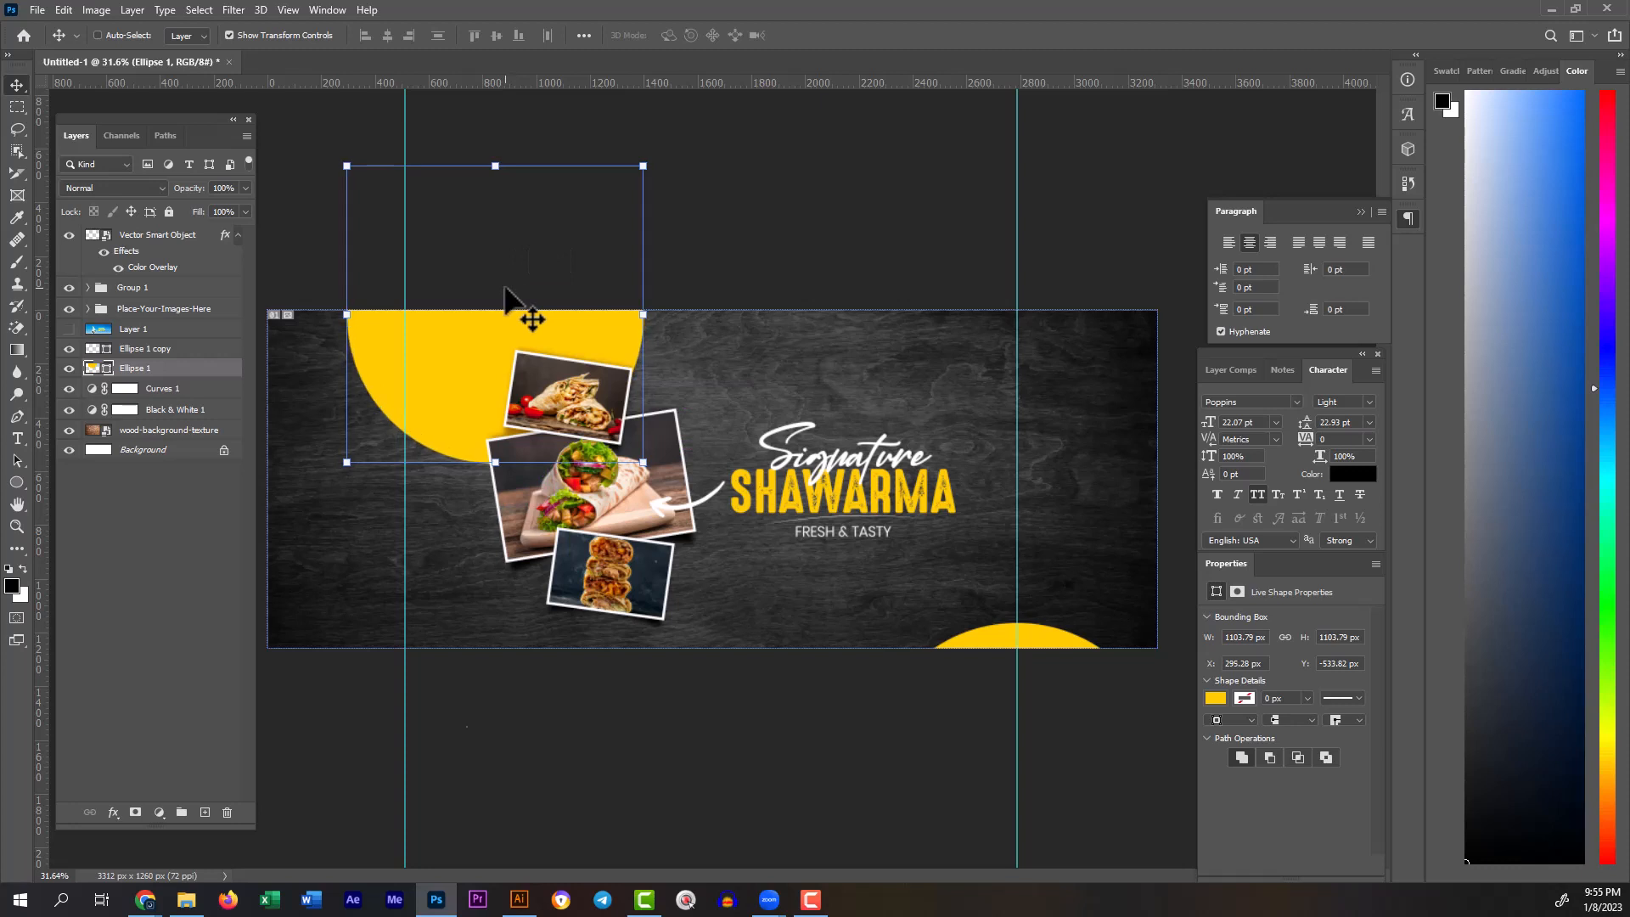
pyautogui.click(17, 108)
pyautogui.scroll(-4, 784, 498)
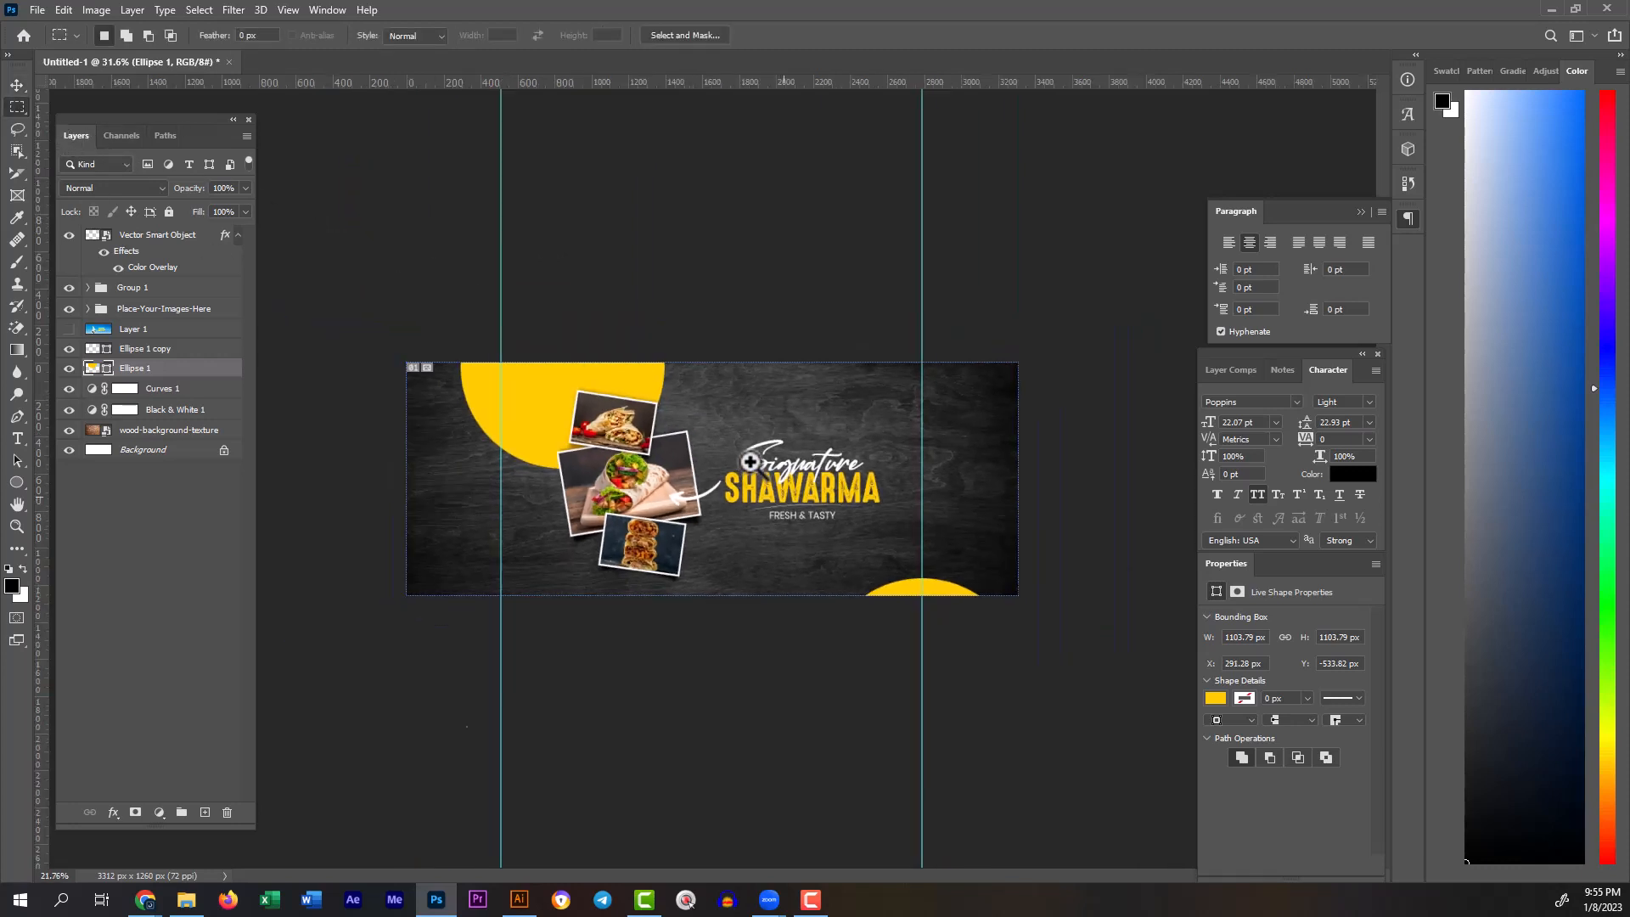
pyautogui.scroll(7, 622, 426)
pyautogui.click(19, 86)
pyautogui.moveTo(437, 212); pyautogui.dragTo(517, 200)
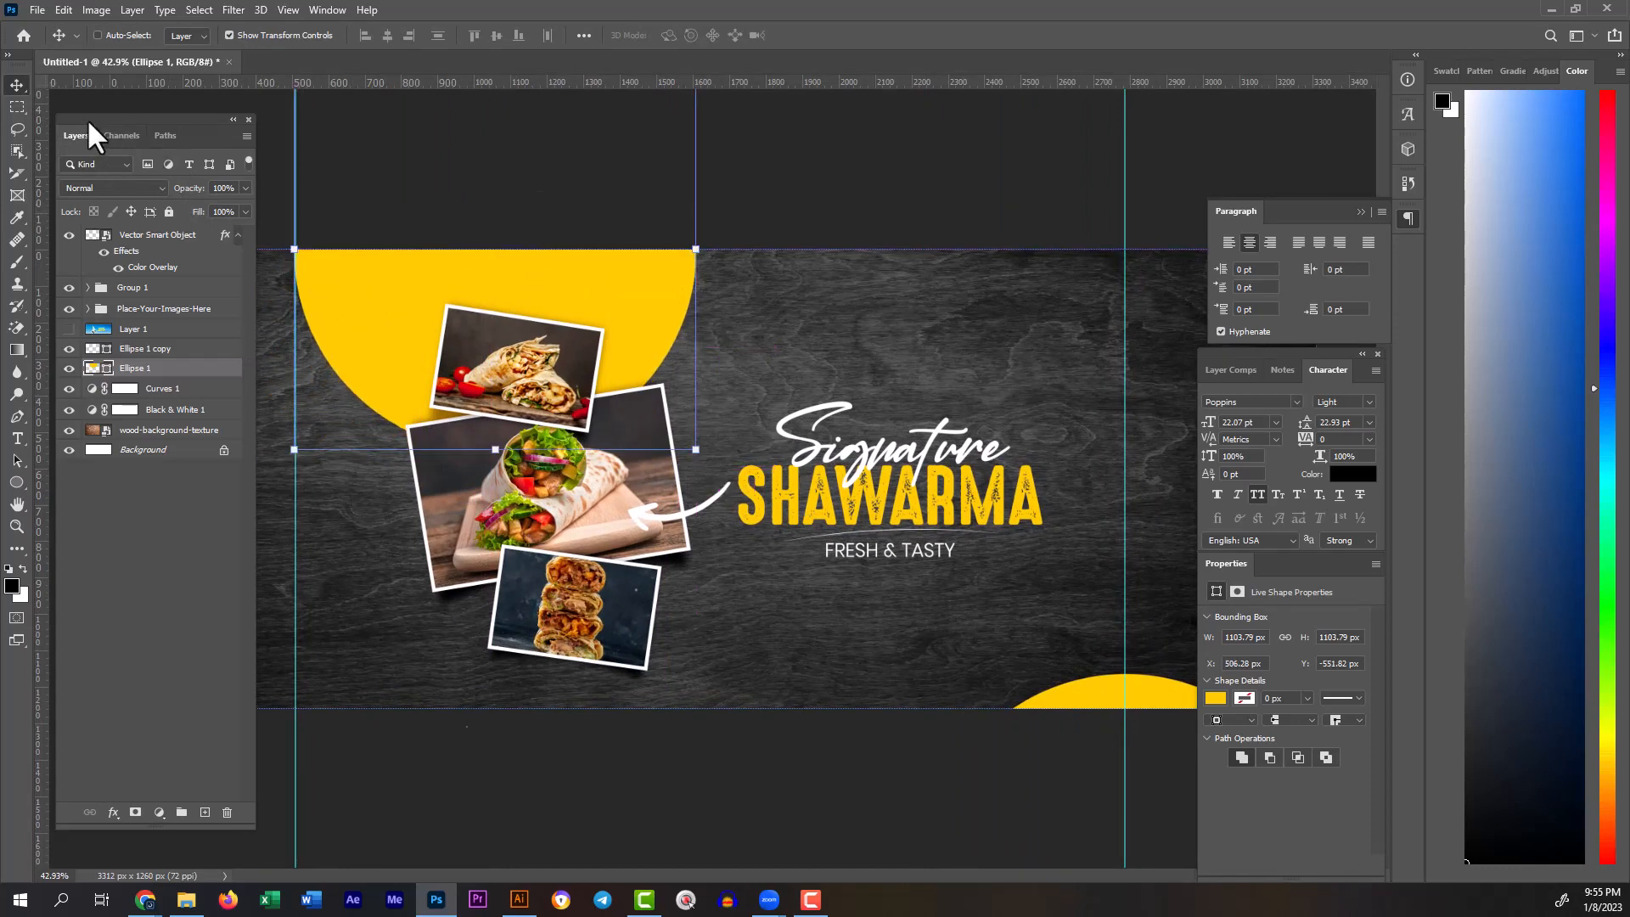
# Step: Shift the original yellow circle horizontally to about X 621 px, behind the top photo
pyautogui.click(17, 108)
pyautogui.scroll(-2, 737, 550)
pyautogui.moveTo(736, 549); pyautogui.dragTo(808, 651)
pyautogui.moveTo(858, 715); pyautogui.dragTo(856, 671)
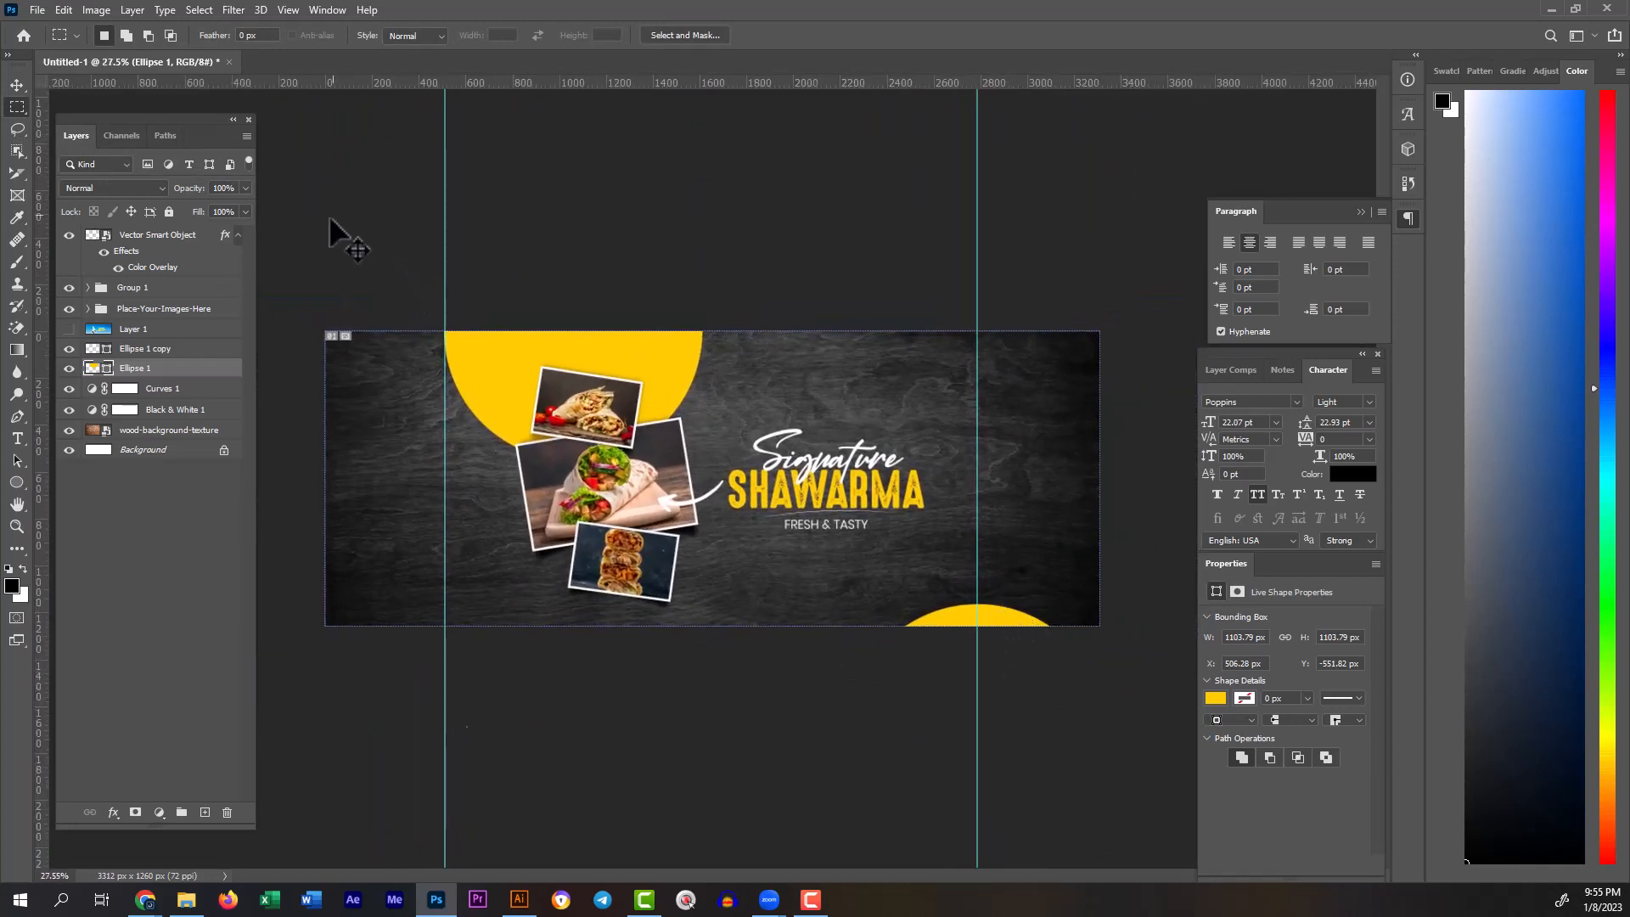
pyautogui.click(21, 84)
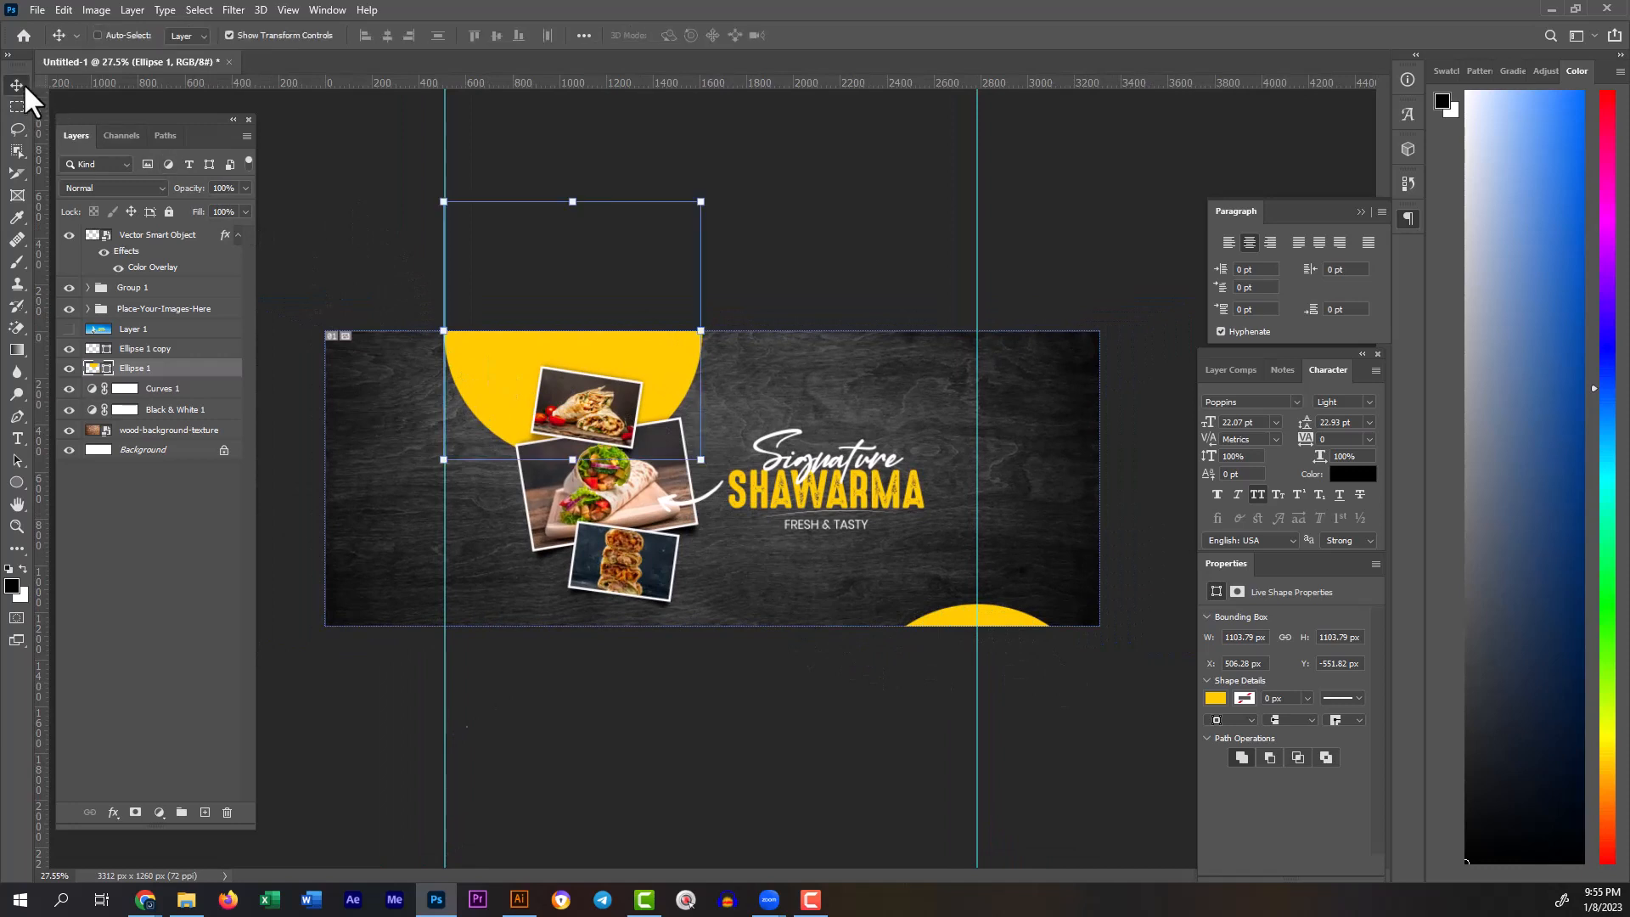
pyautogui.moveTo(619, 310)
pyautogui.mouseDown()
pyautogui.moveTo(666, 320)
pyautogui.moveTo(635, 306)
pyautogui.mouseUp()
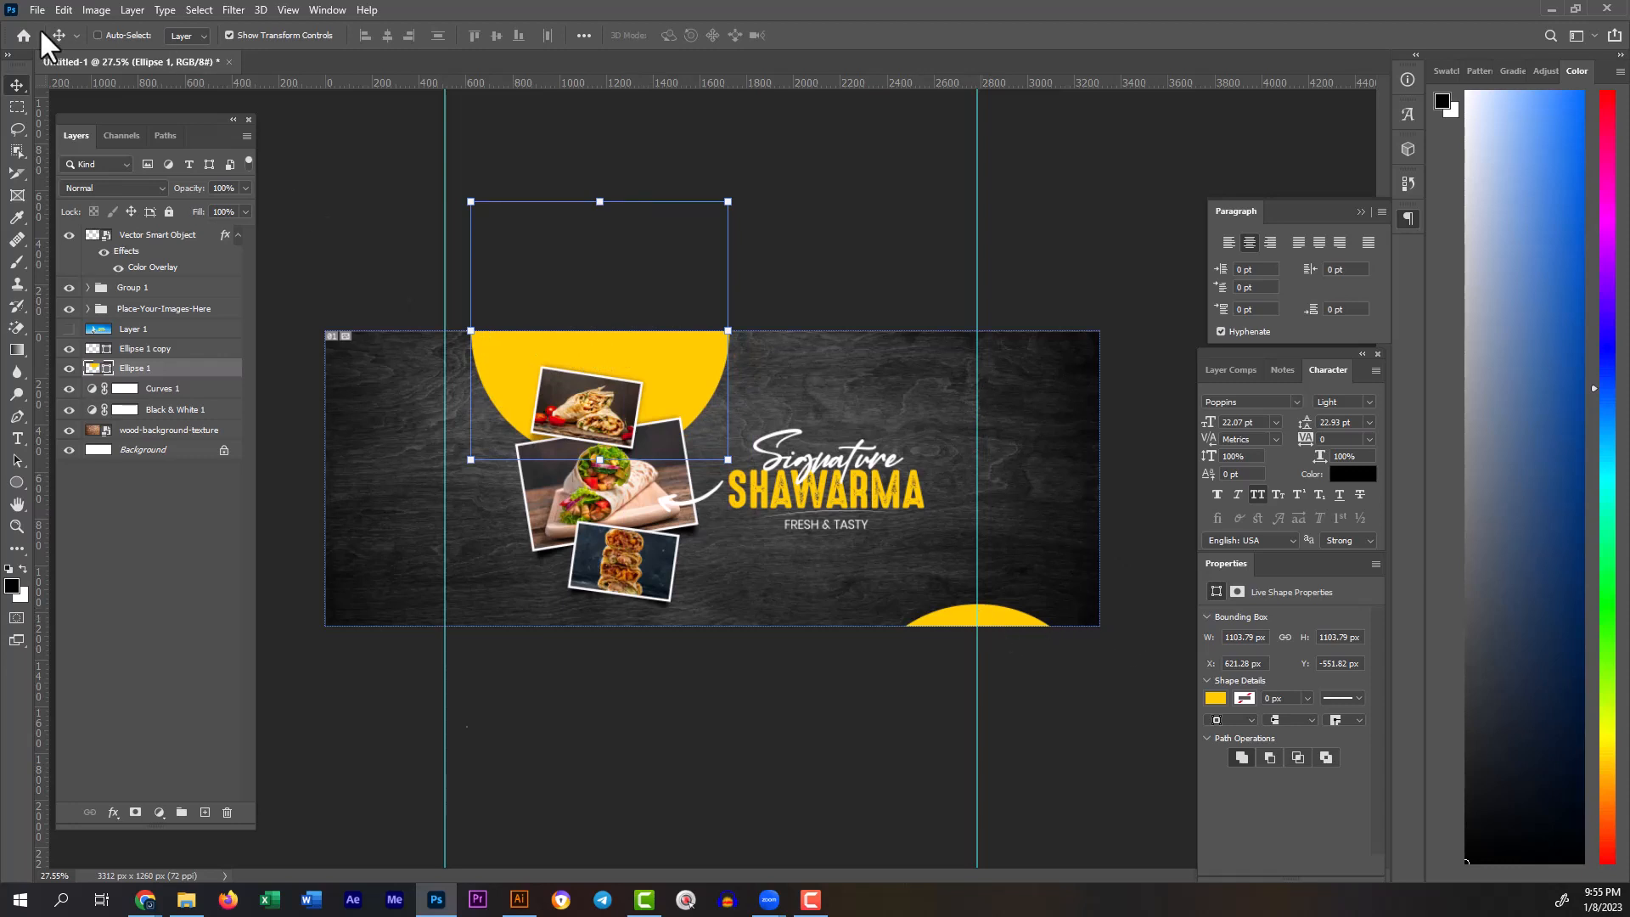
pyautogui.click(18, 106)
# Step: Scale the yellow circle copy on the lower edge to about 1190 × 1190 px, keeping it centred on the right guide
pyautogui.click(174, 349)
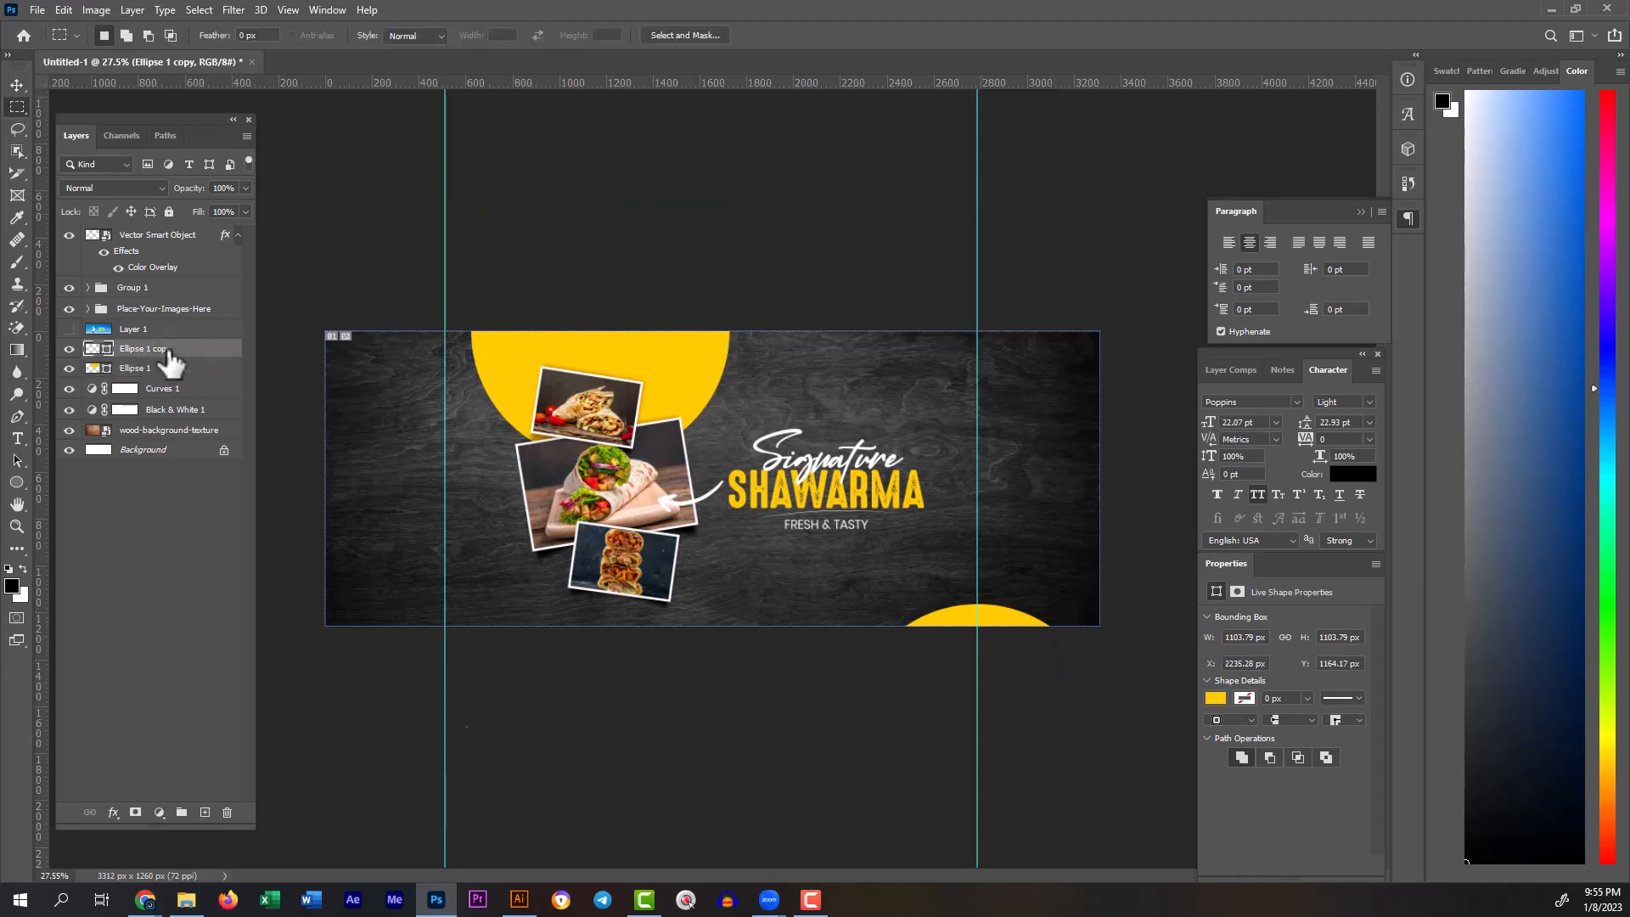
pyautogui.hotkey('ctrl', 't')
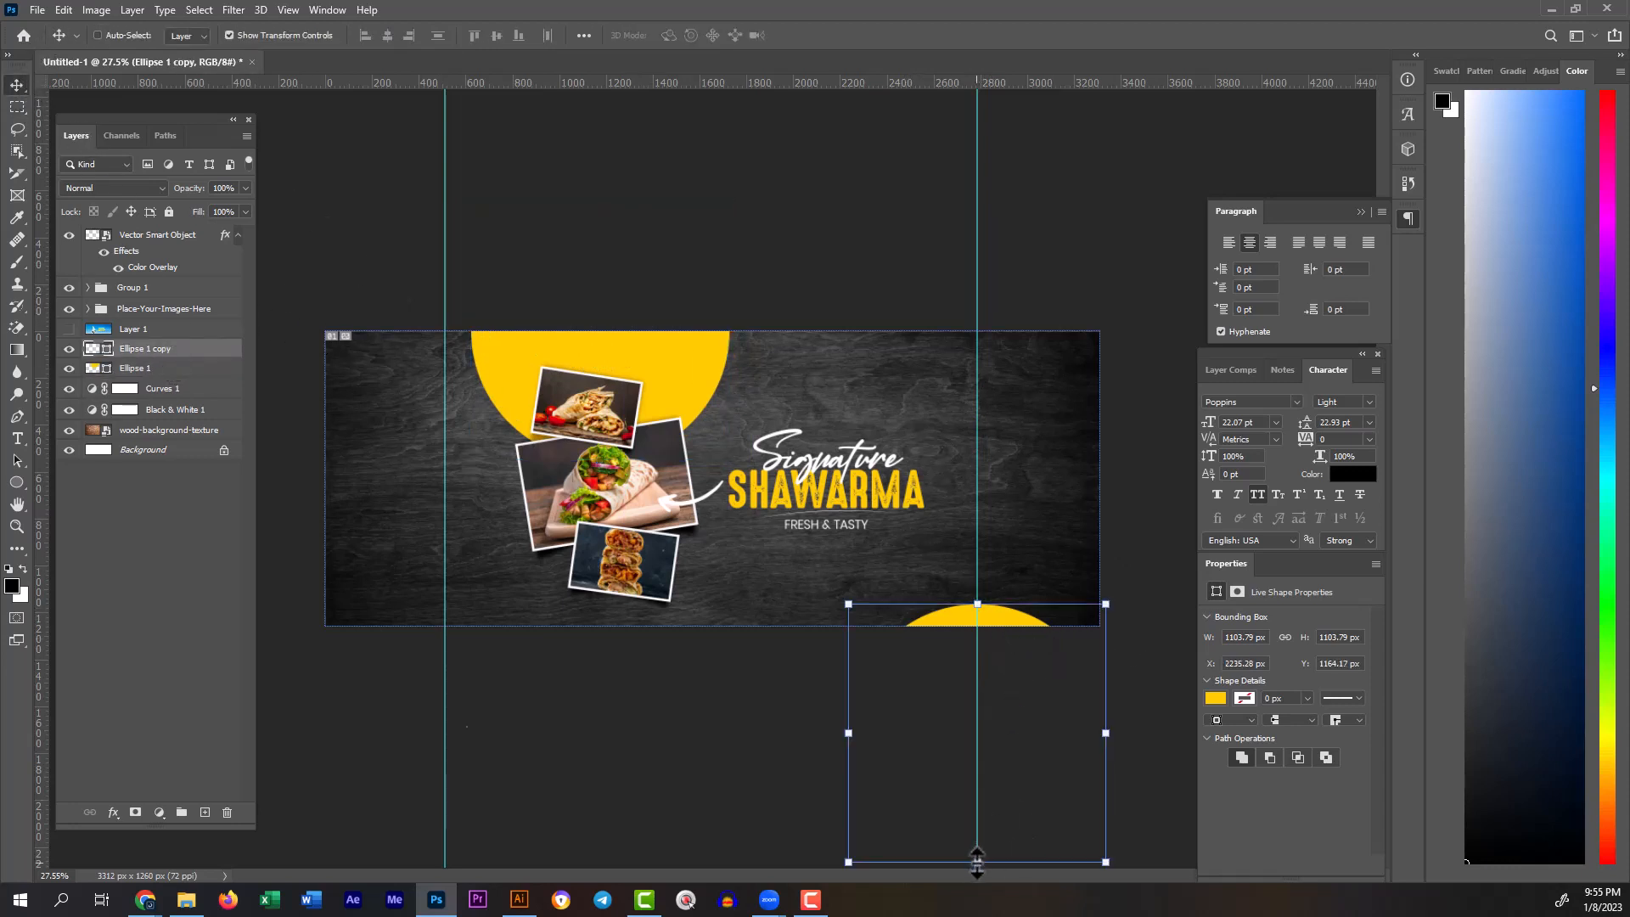
pyautogui.moveTo(978, 865); pyautogui.dragTo(983, 834)
pyautogui.moveTo(1081, 700); pyautogui.dragTo(1030, 718)
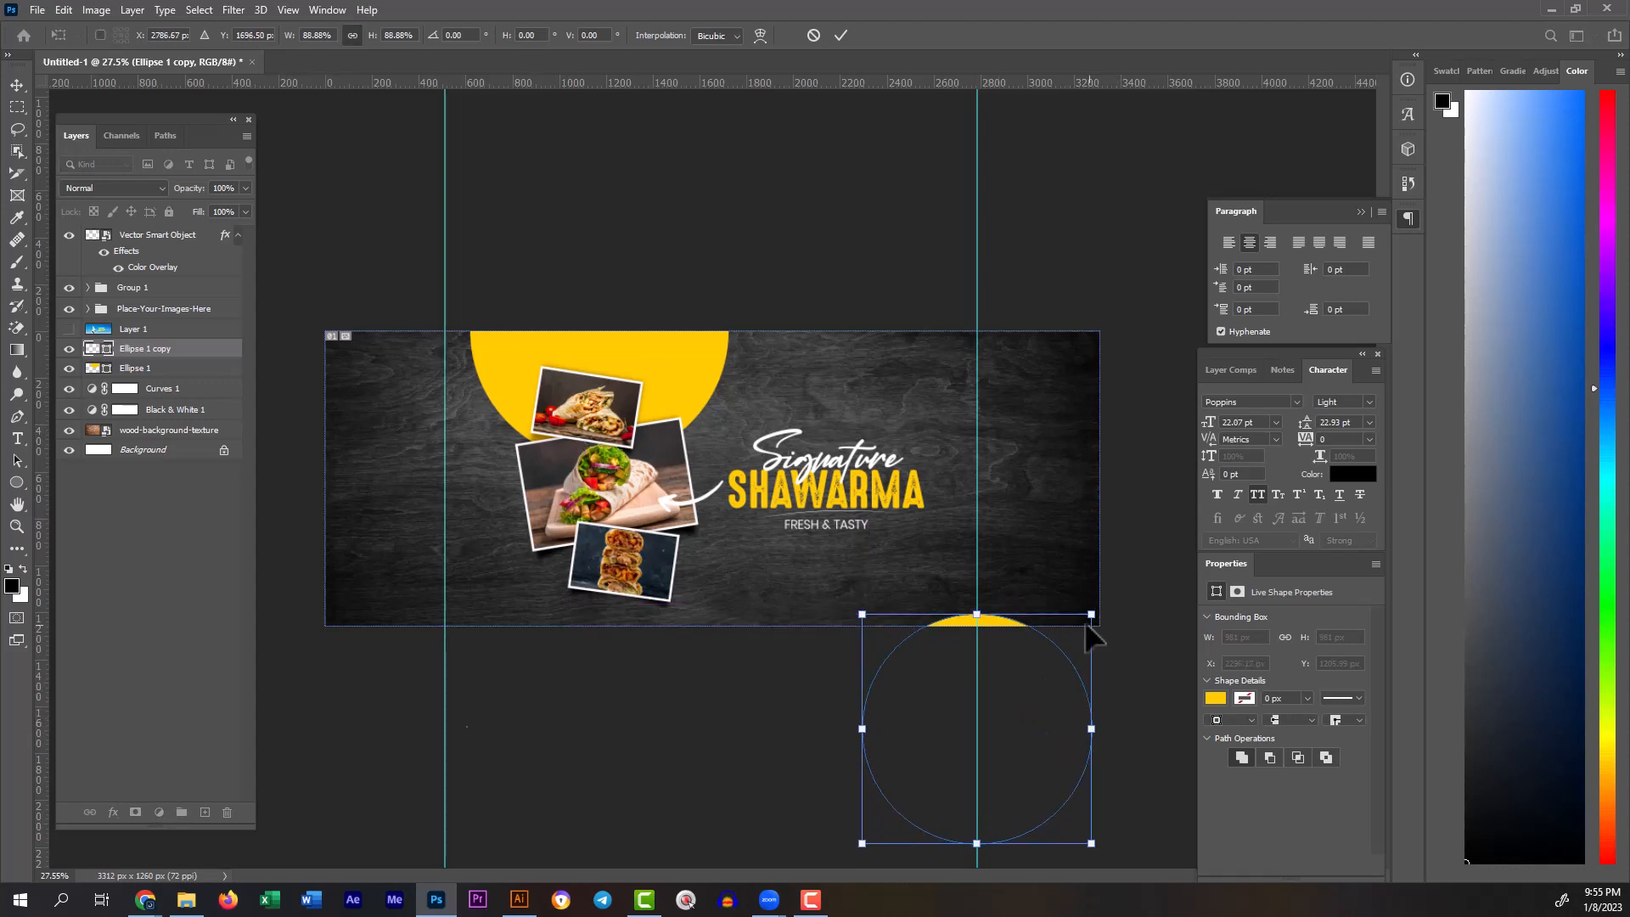
pyautogui.moveTo(979, 623); pyautogui.dragTo(1016, 660)
pyautogui.click(16, 108)
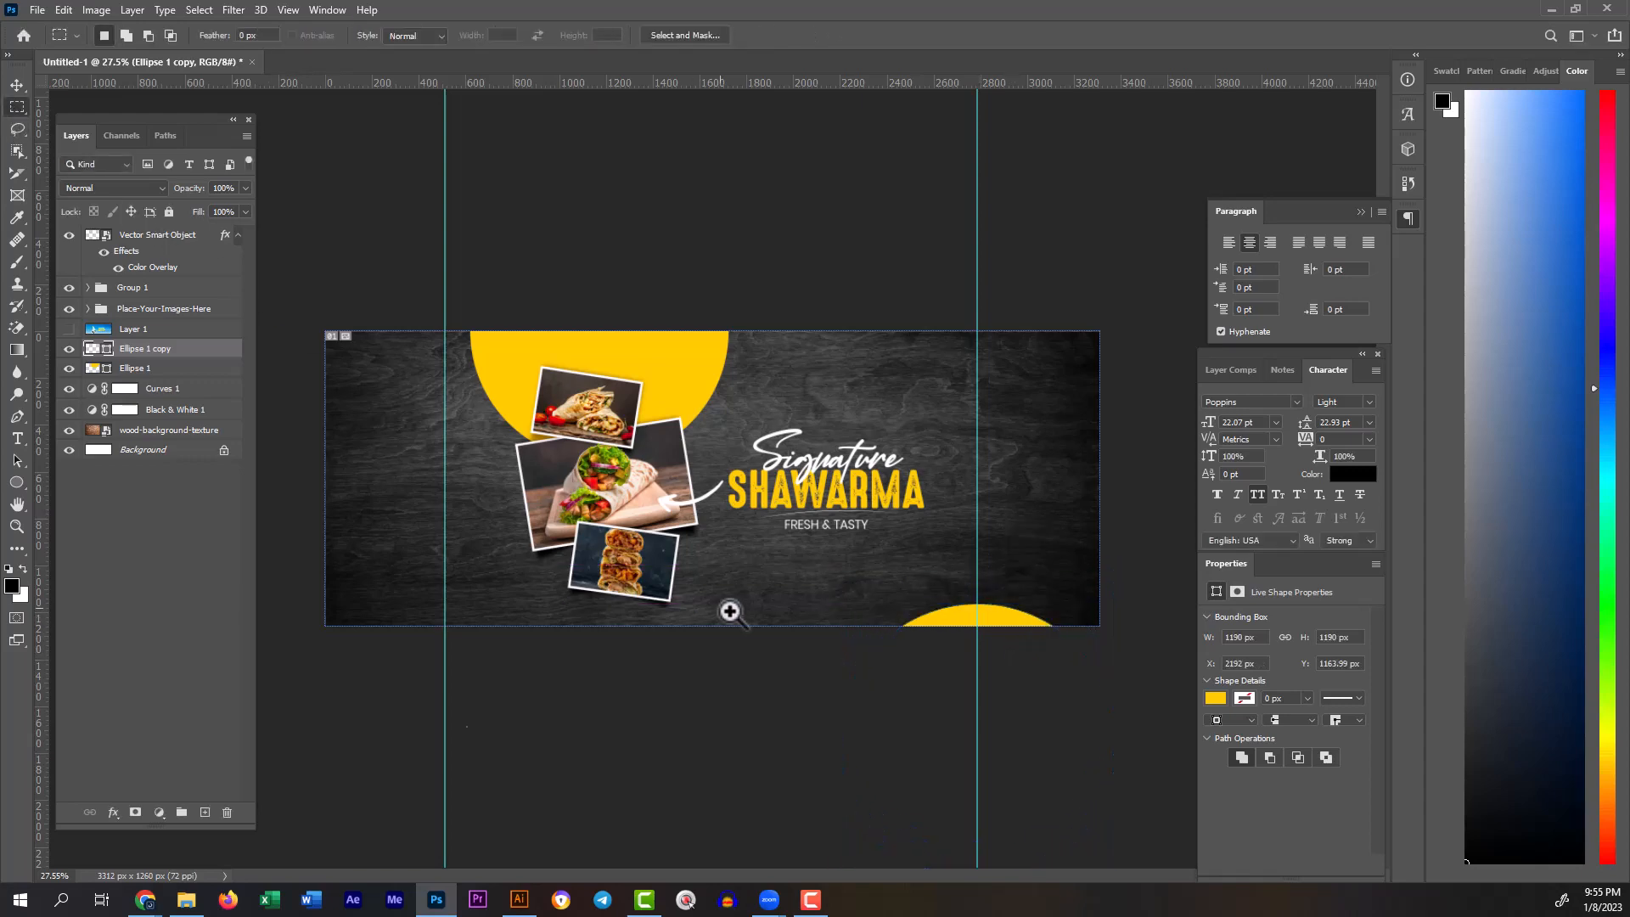
pyautogui.moveTo(728, 612); pyautogui.dragTo(809, 680)
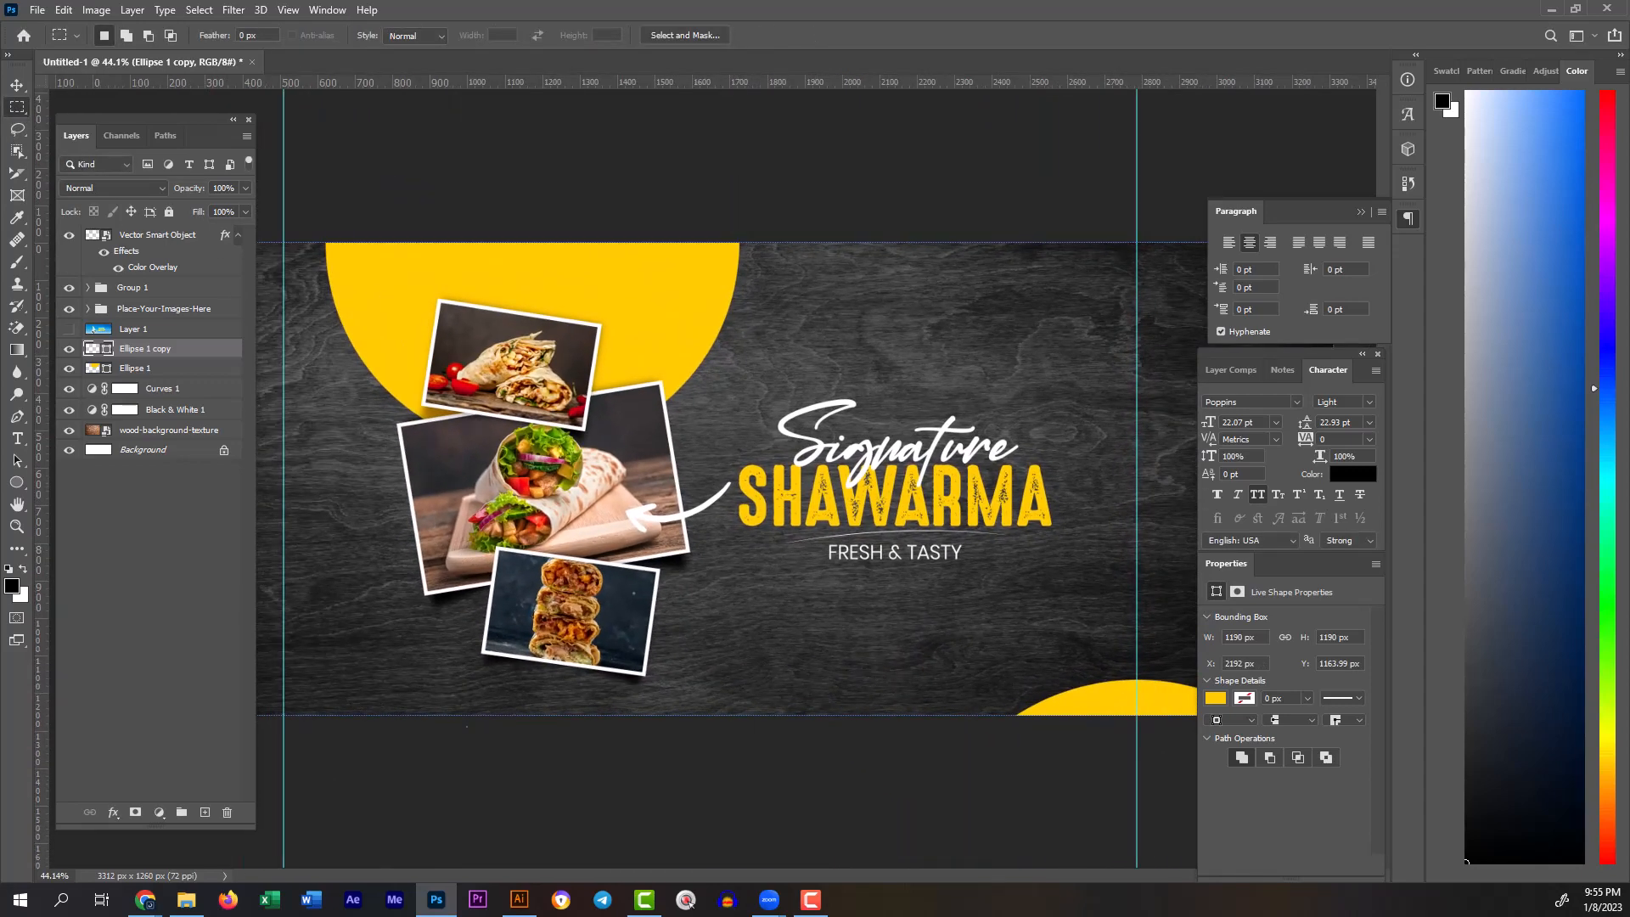
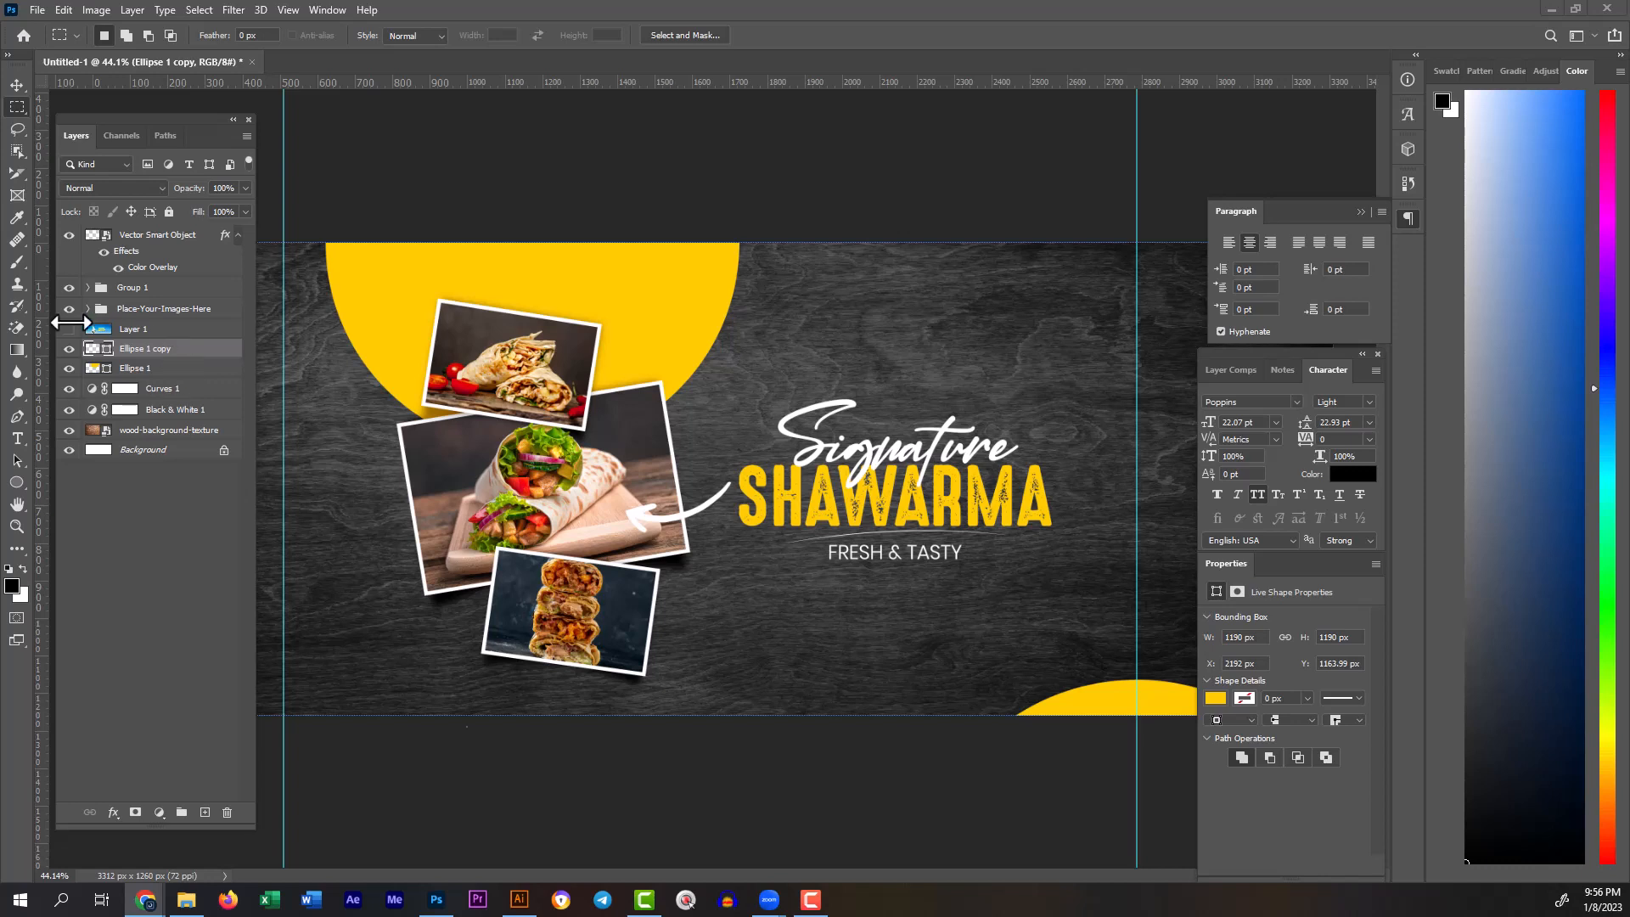
# Step: Paste the postal address as a text line, colour it white (ffffff), and place it below the FRESH & TASTY tagline
pyautogui.click(17, 438)
pyautogui.click(787, 643)
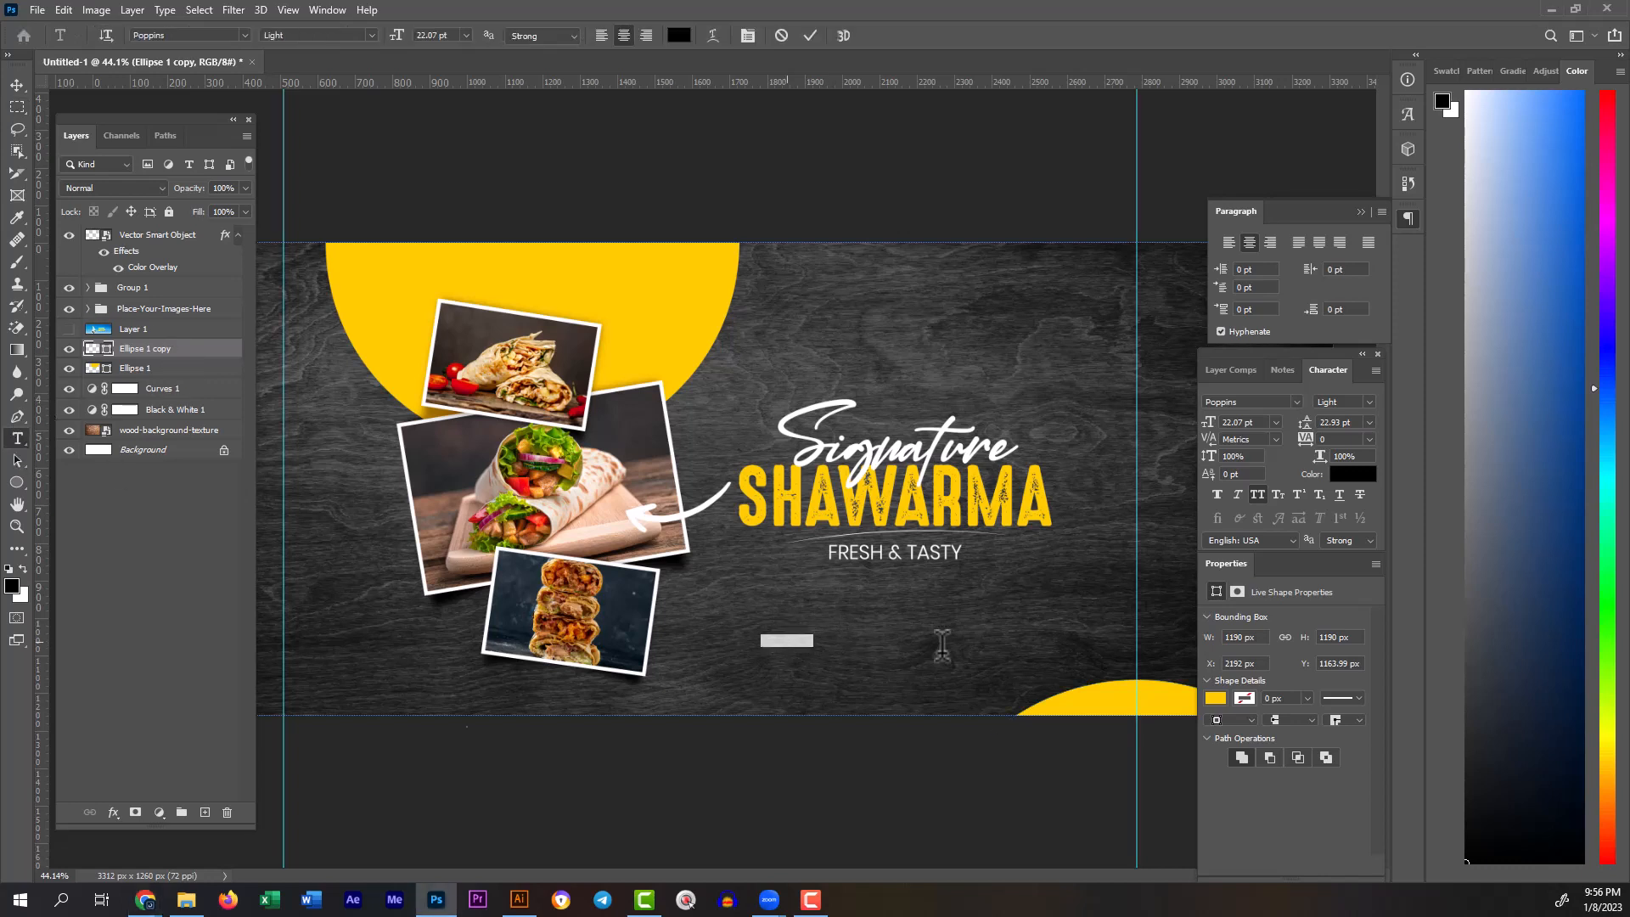
pyautogui.hotkey('ctrl', 'v')
pyautogui.hotkey('ctrl', 'a')
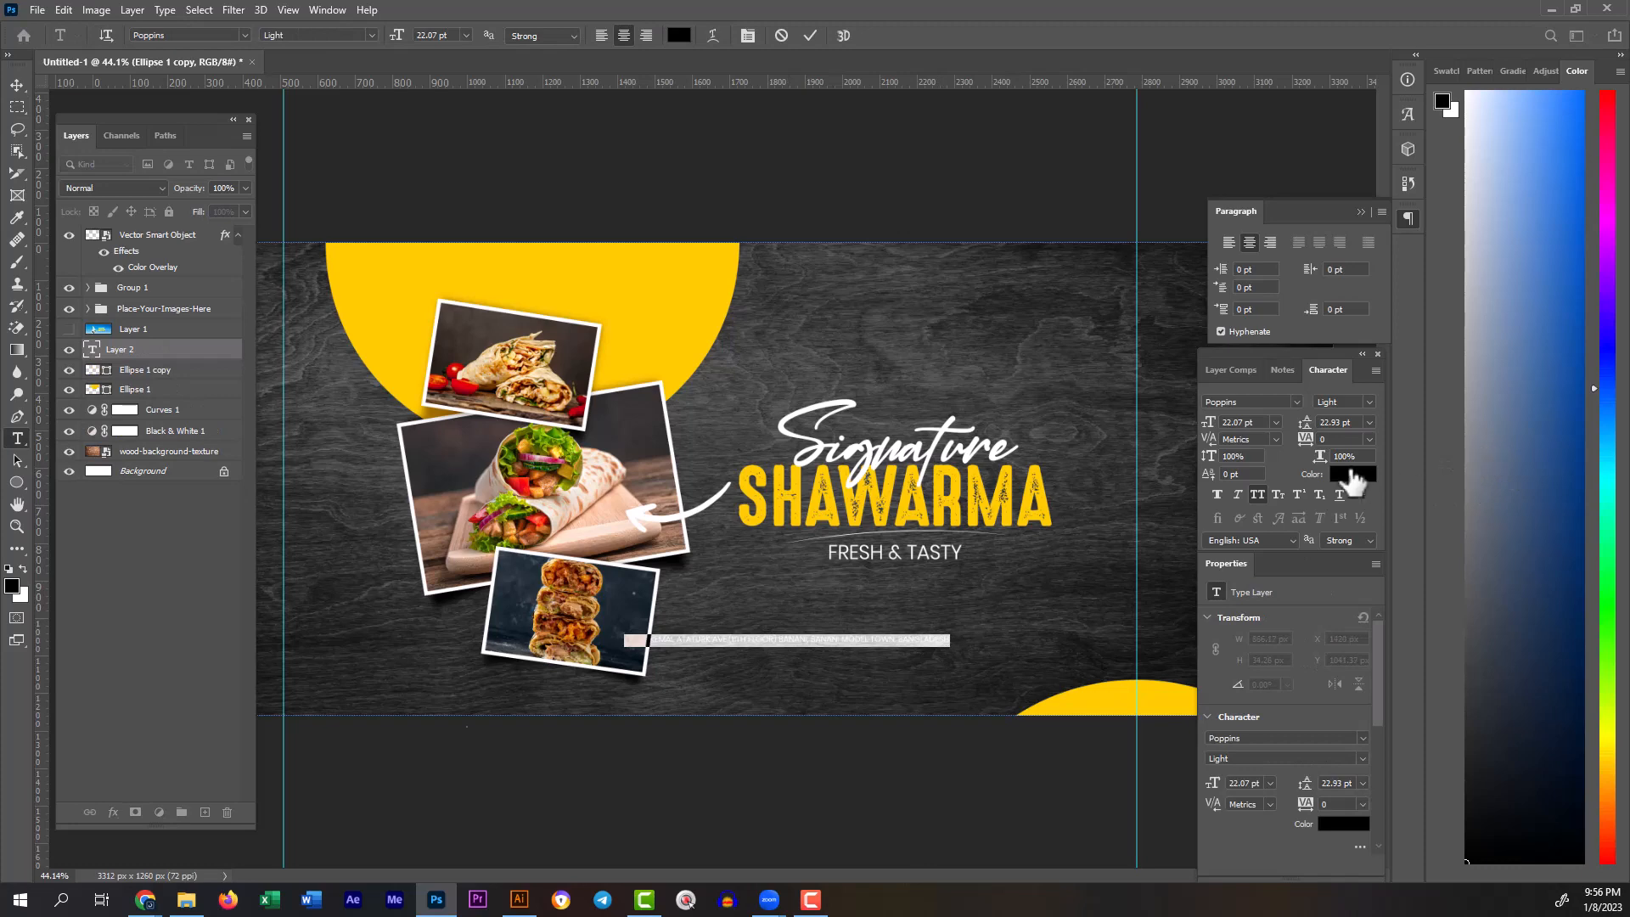
pyautogui.click(1353, 474)
pyautogui.write('ffffff')
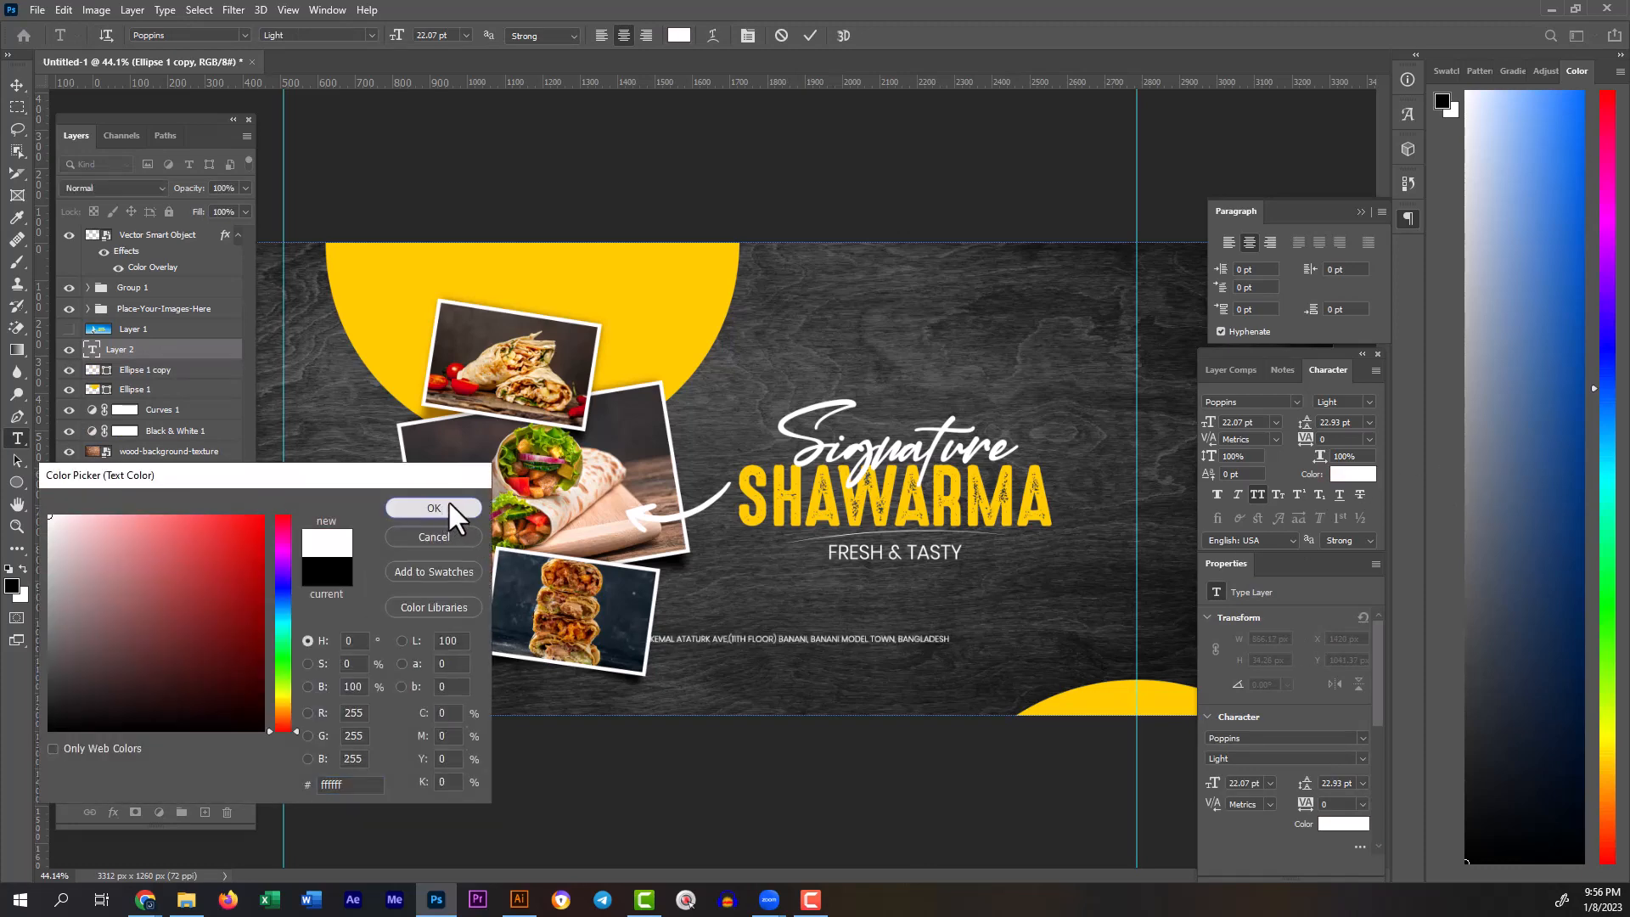
pyautogui.click(447, 502)
pyautogui.click(17, 84)
pyautogui.scroll(5, 768, 679)
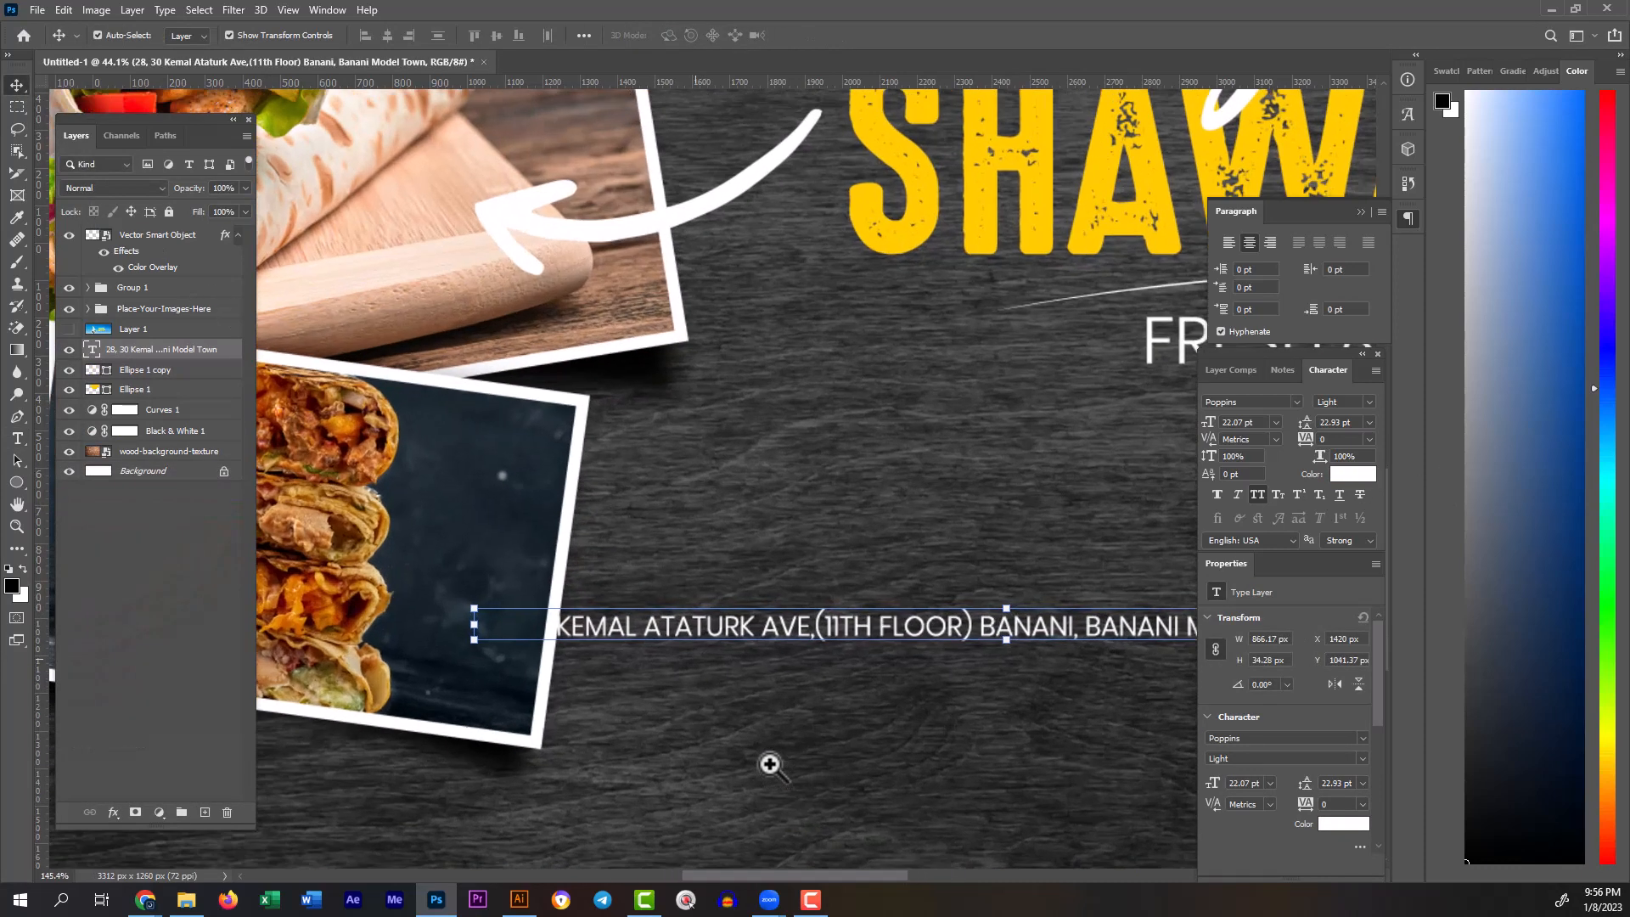
pyautogui.moveTo(633, 509); pyautogui.dragTo(777, 556)
pyautogui.scroll(-2, 727, 564)
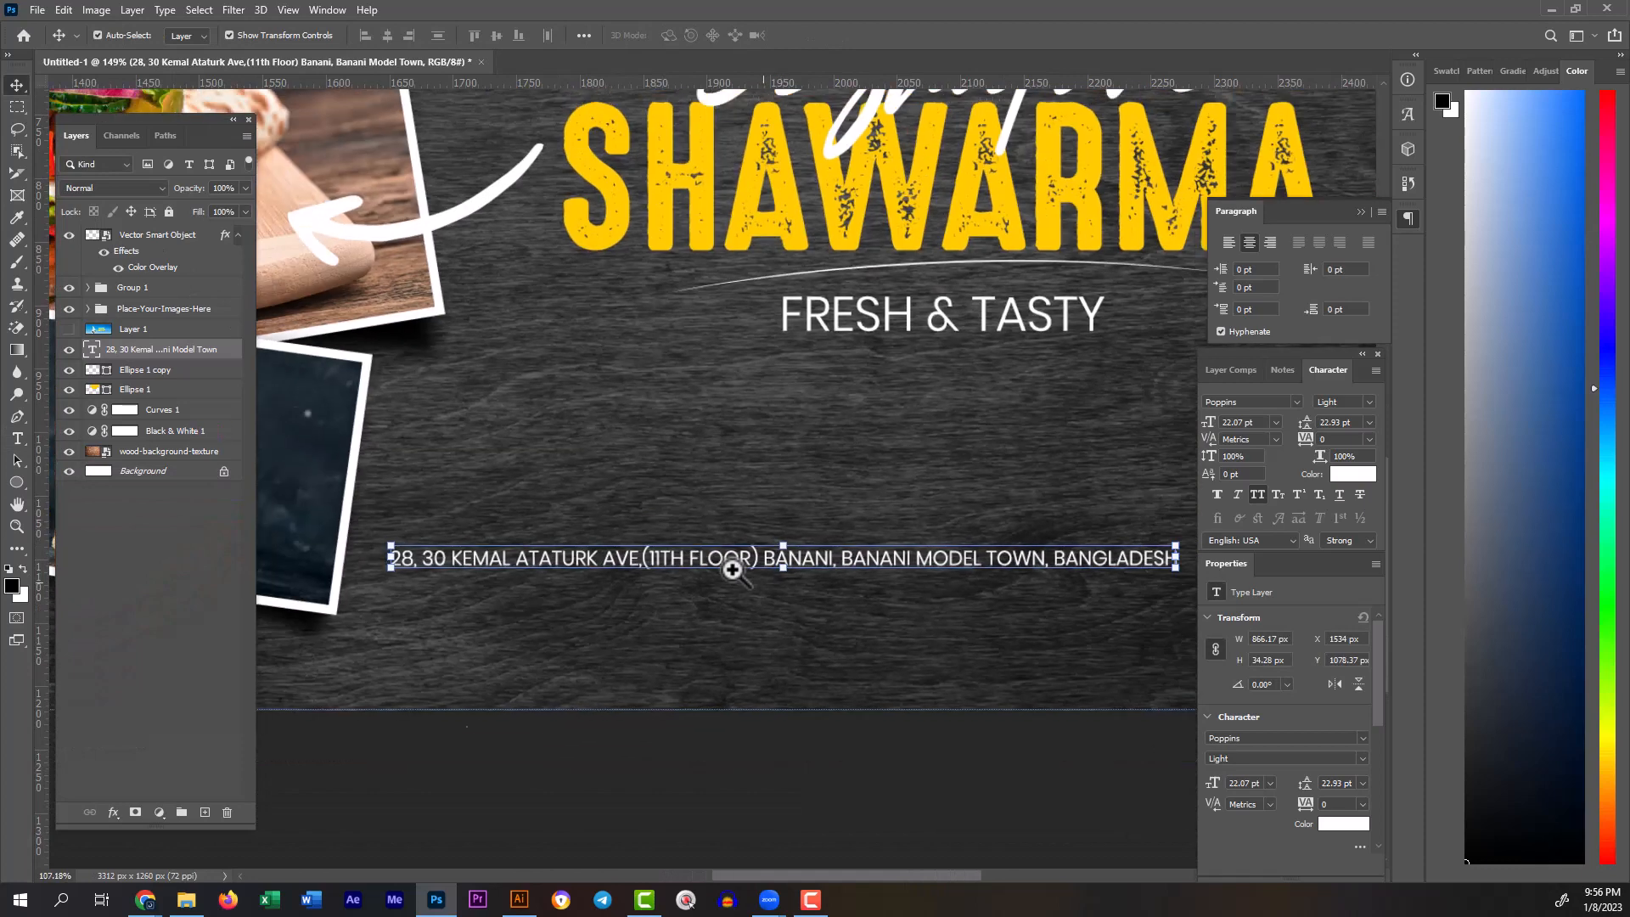
# Step: Break the address into two left-aligned lines and move it lower beneath the tagline
pyautogui.click(27, 438)
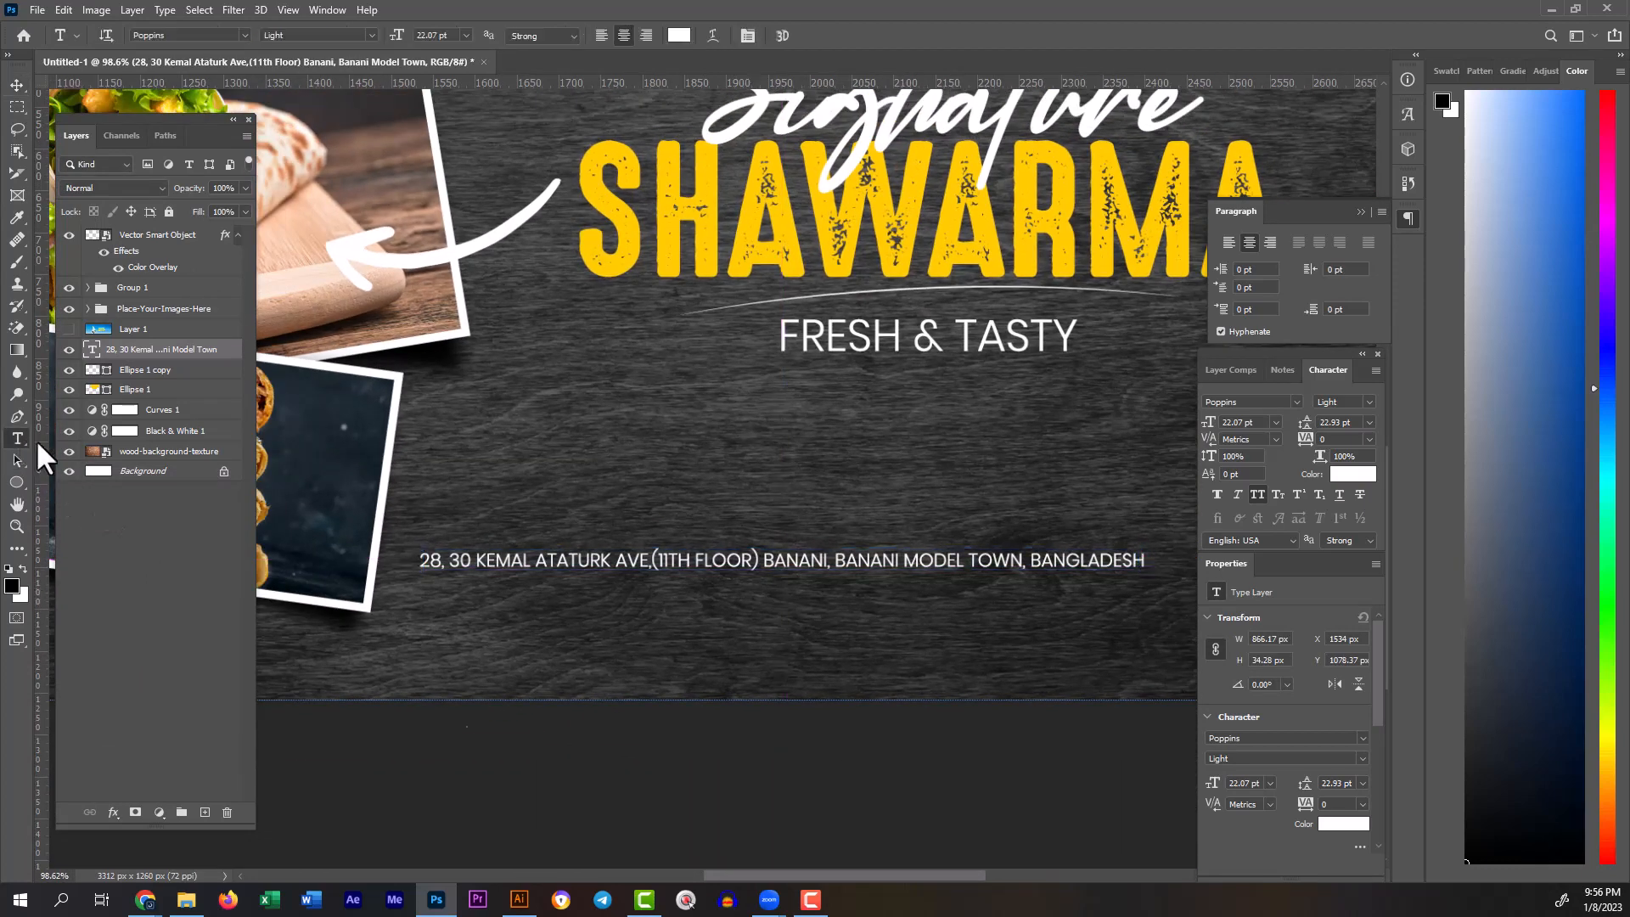
pyautogui.click(836, 560)
pyautogui.press('Return')
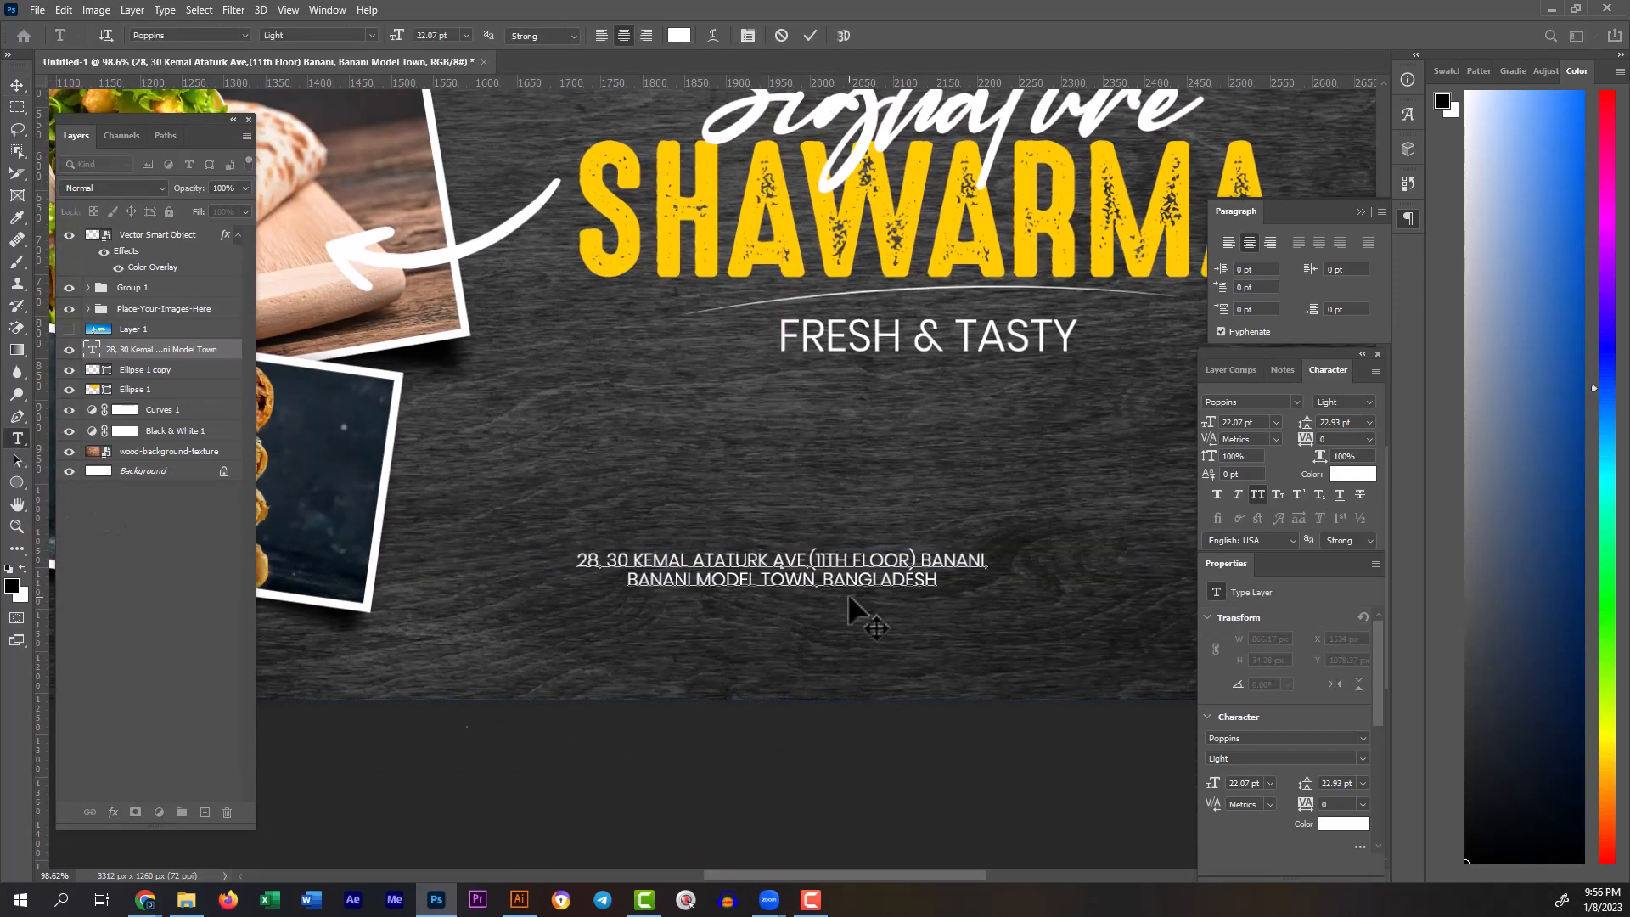
pyautogui.hotkey('ctrl', 'a')
pyautogui.click(601, 35)
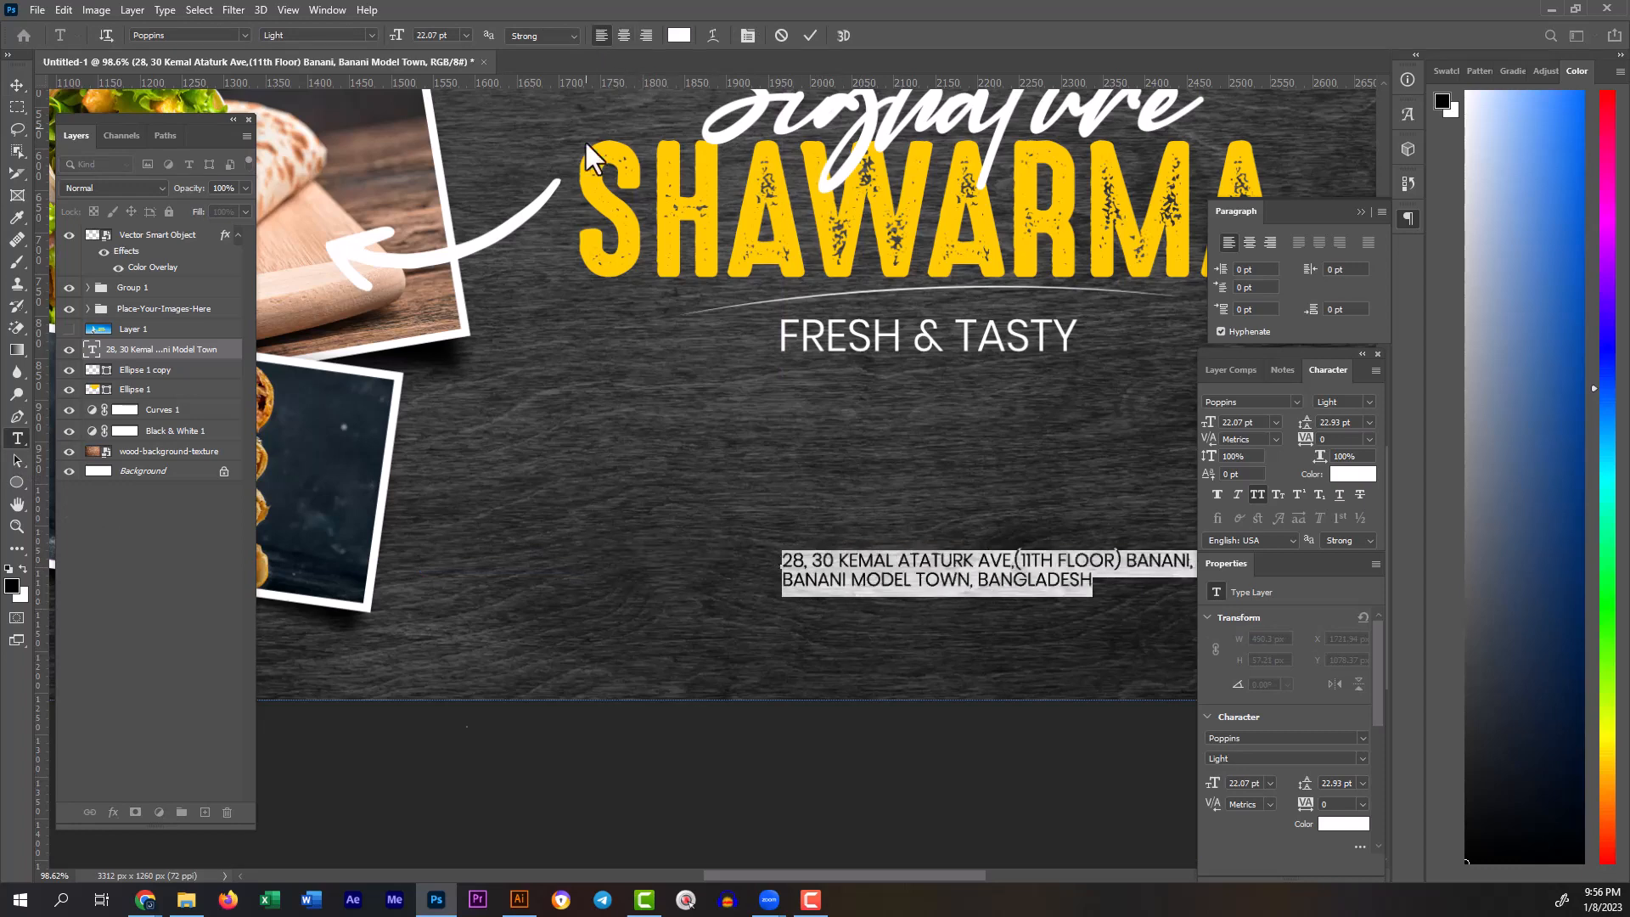
pyautogui.click(18, 82)
pyautogui.moveTo(637, 473); pyautogui.dragTo(425, 455)
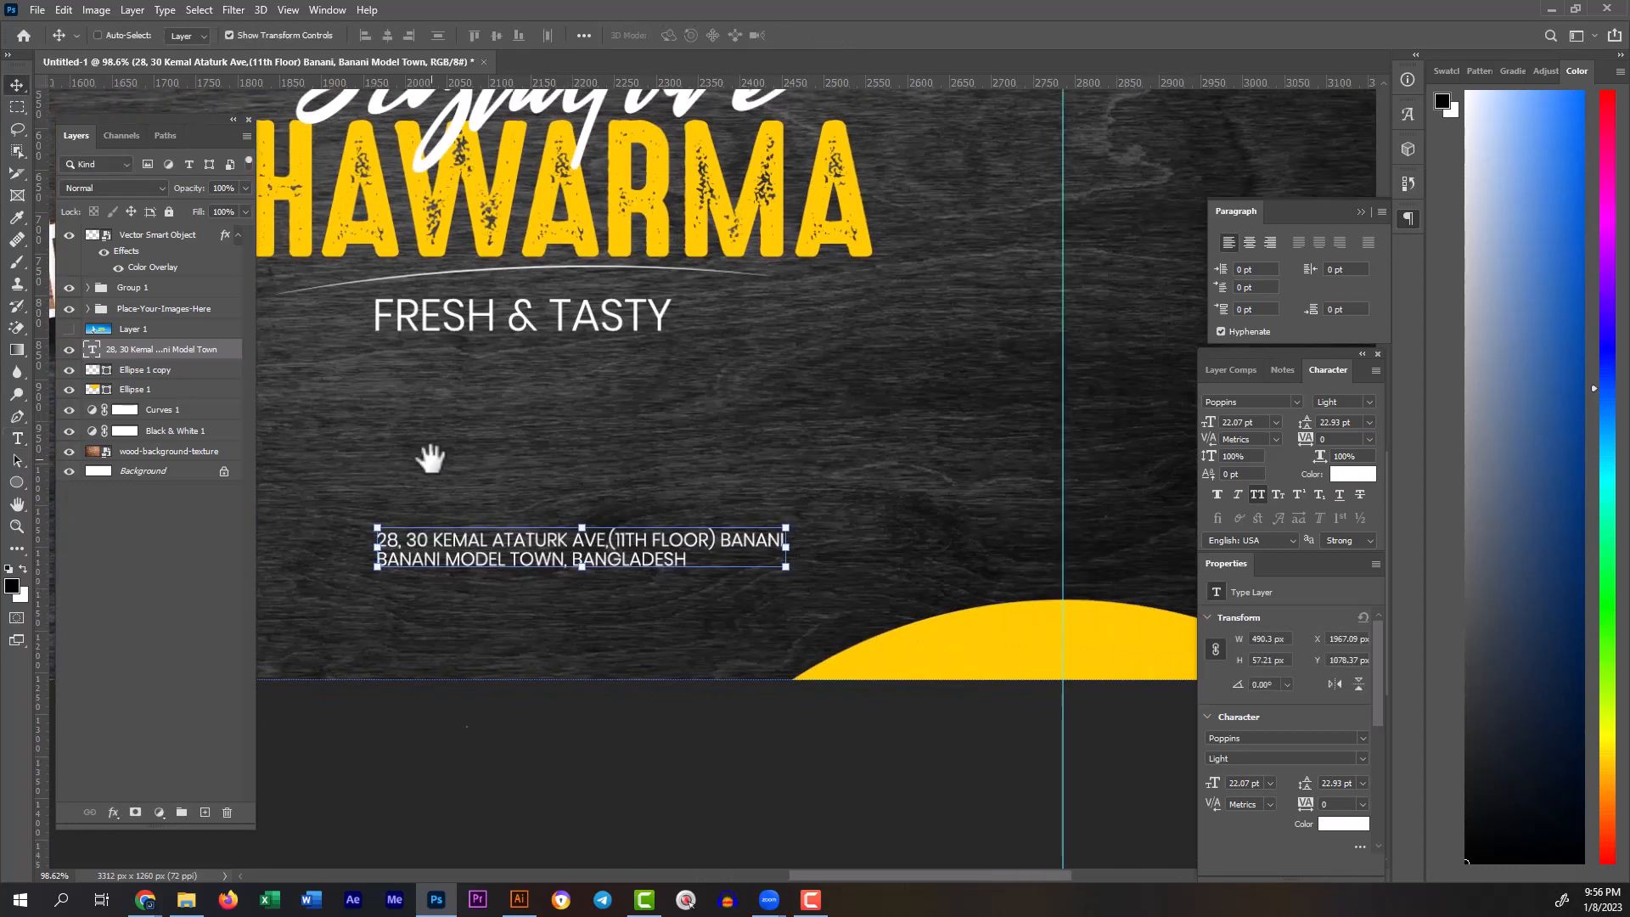
pyautogui.moveTo(575, 554); pyautogui.dragTo(589, 578)
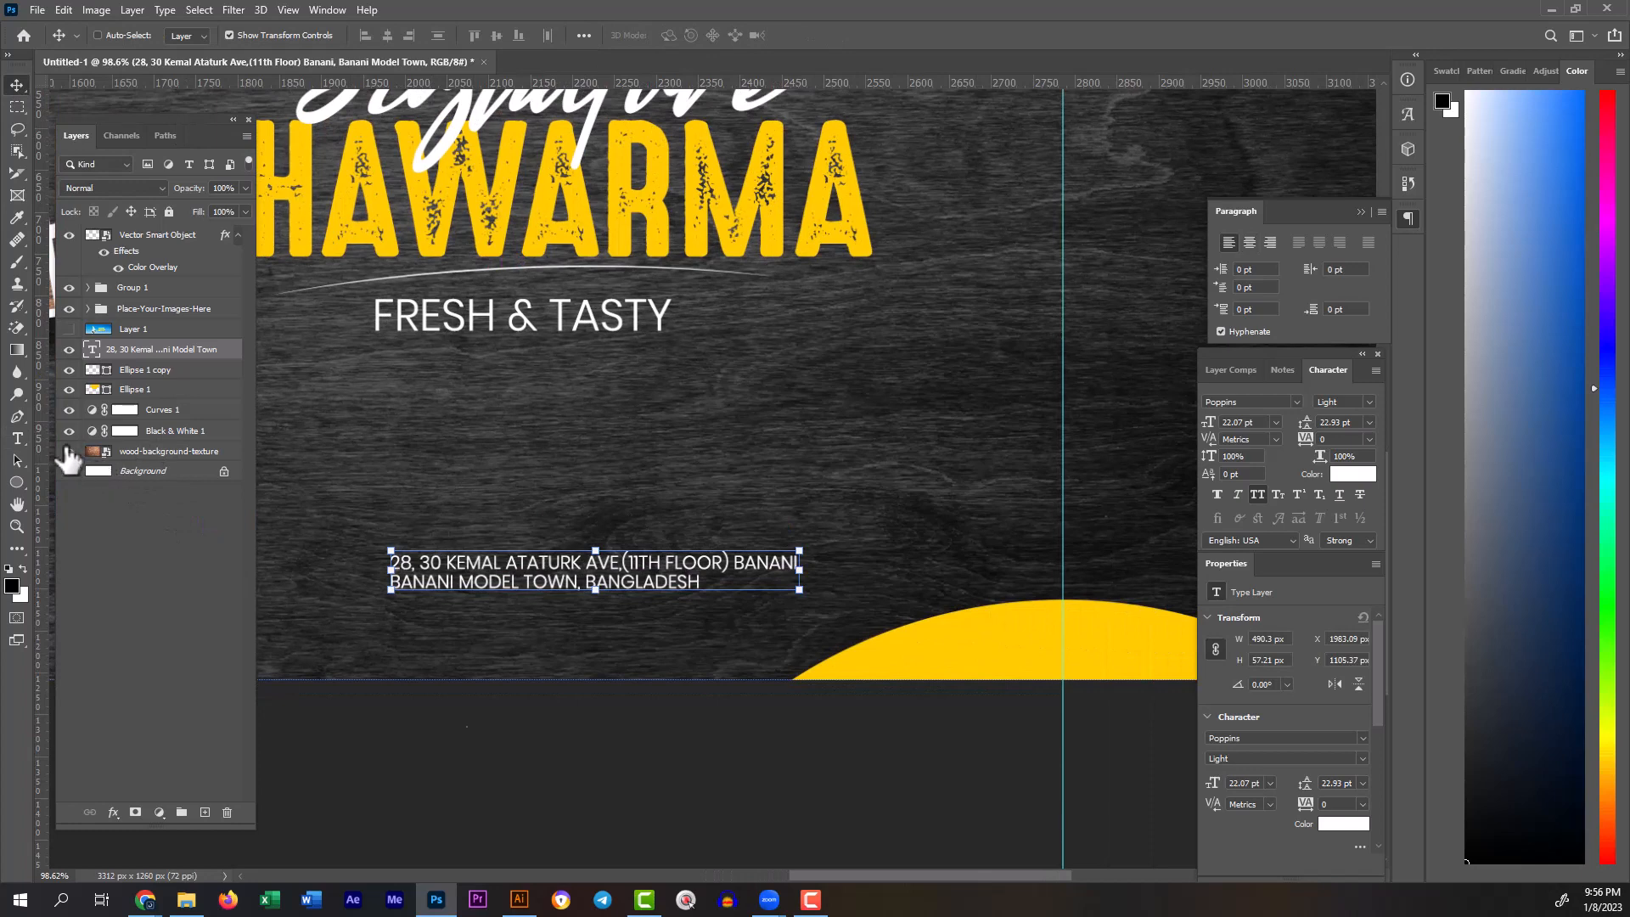
# Step: Delete the duplicated area name and its comma from the end of the address's first line
pyautogui.click(17, 437)
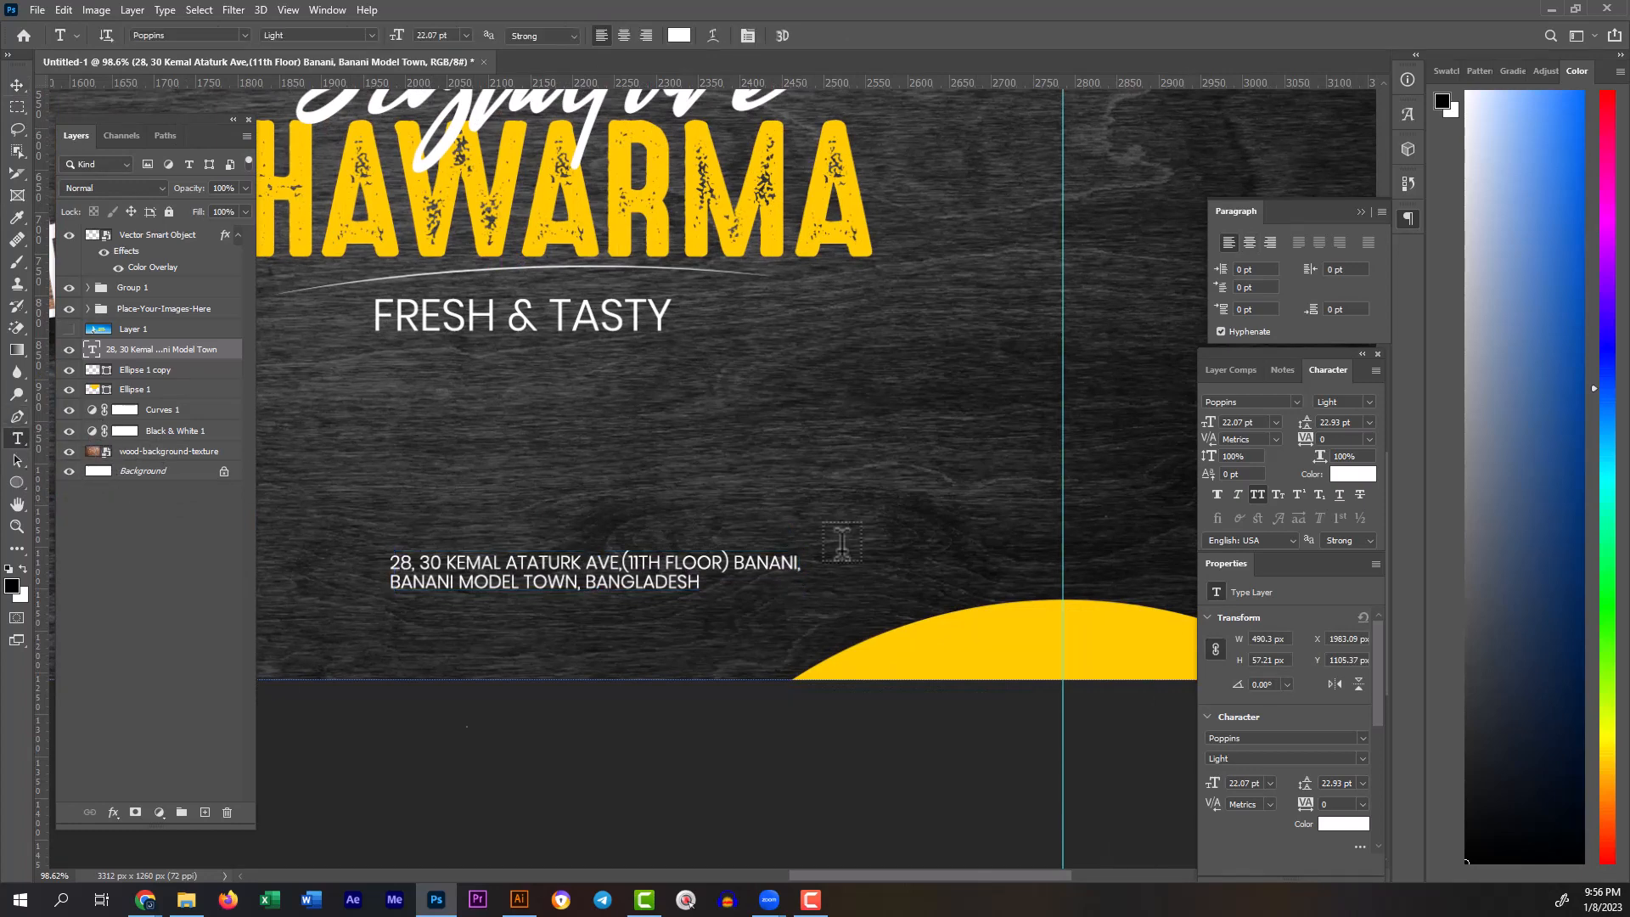
pyautogui.moveTo(731, 562); pyautogui.dragTo(909, 556)
pyautogui.click(772, 558)
pyautogui.press('BackSpace')
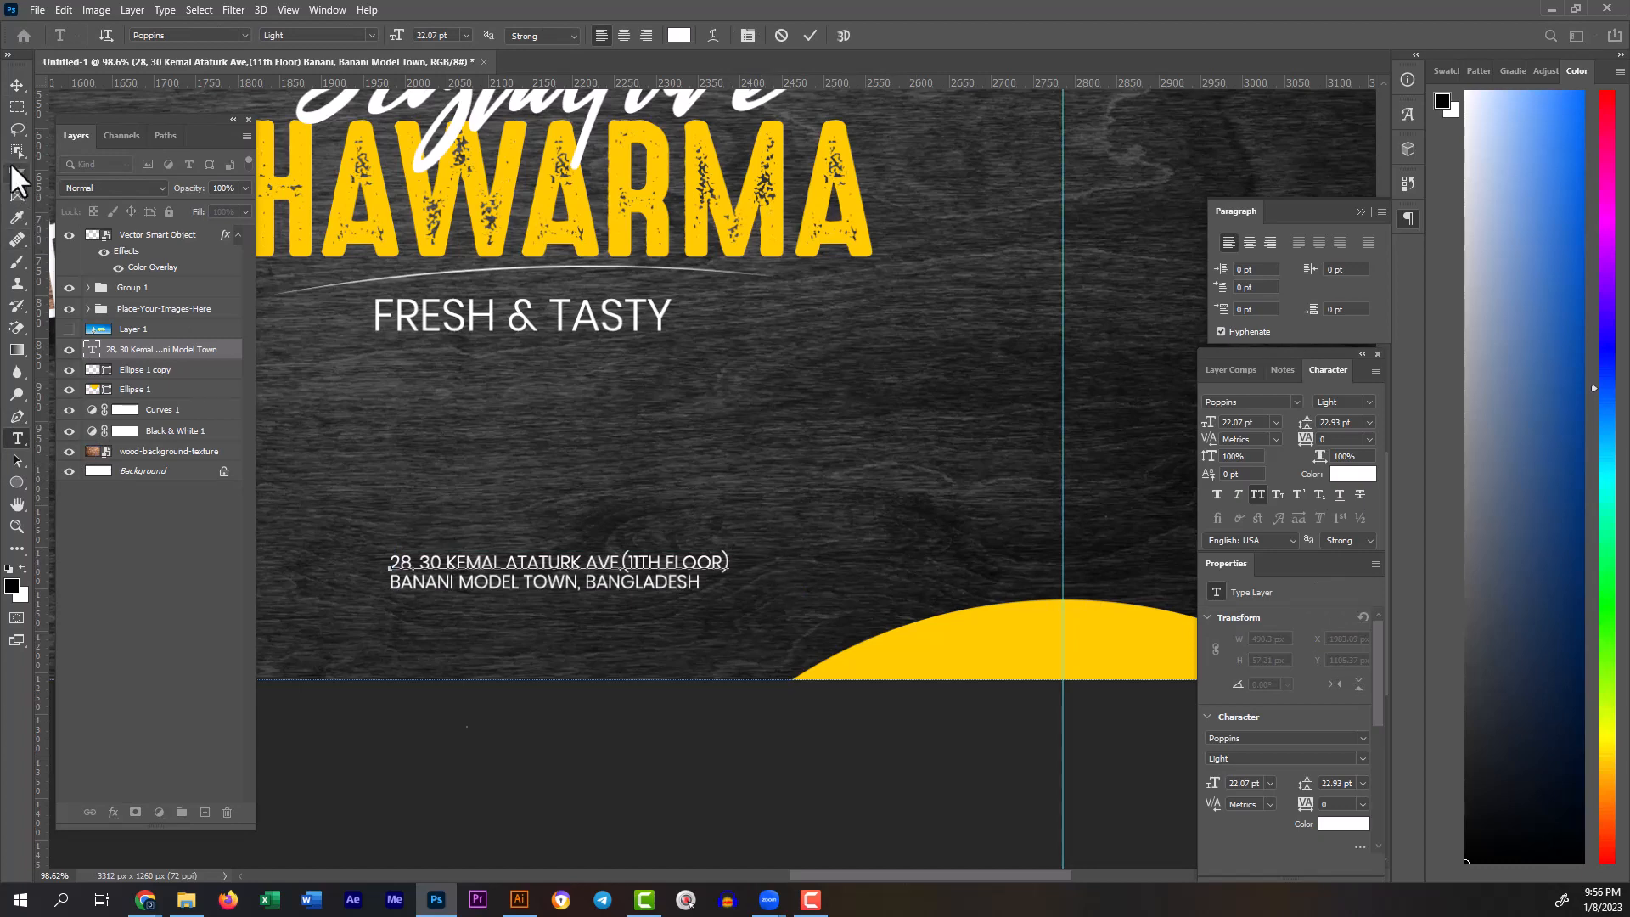
# Step: Scale the address text to about 125% and centre it under the headline, aligned with the lowest photo's bottom
pyautogui.click(17, 84)
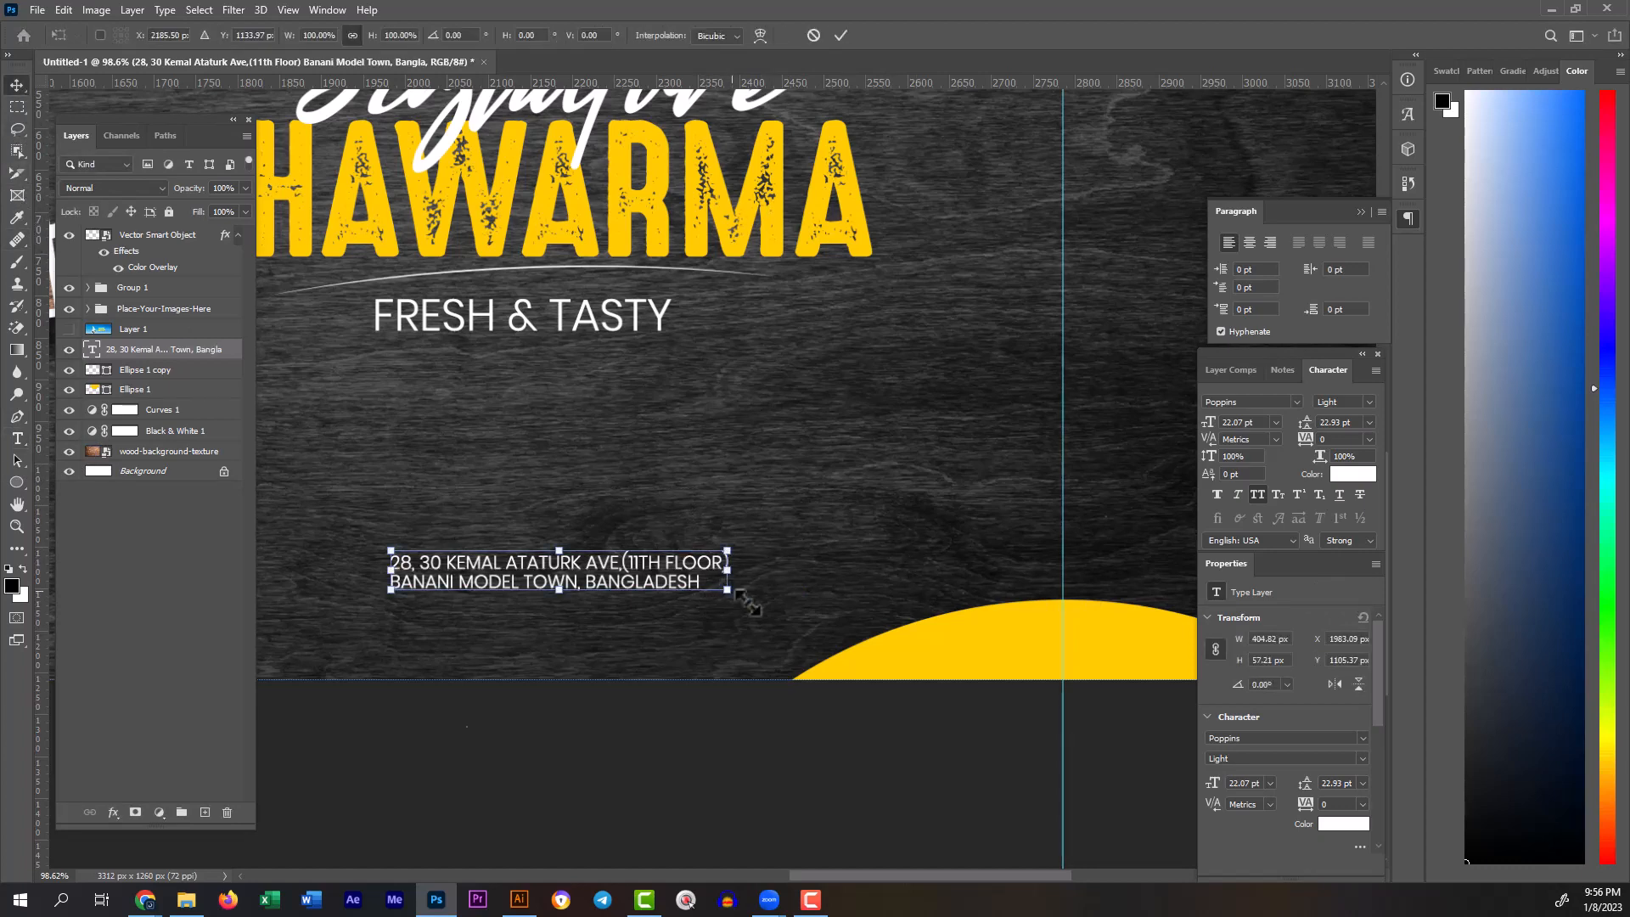
pyautogui.moveTo(732, 594); pyautogui.dragTo(811, 609)
pyautogui.moveTo(680, 584); pyautogui.dragTo(599, 576)
pyautogui.scroll(-3, 564, 608)
pyautogui.scroll(3, 563, 610)
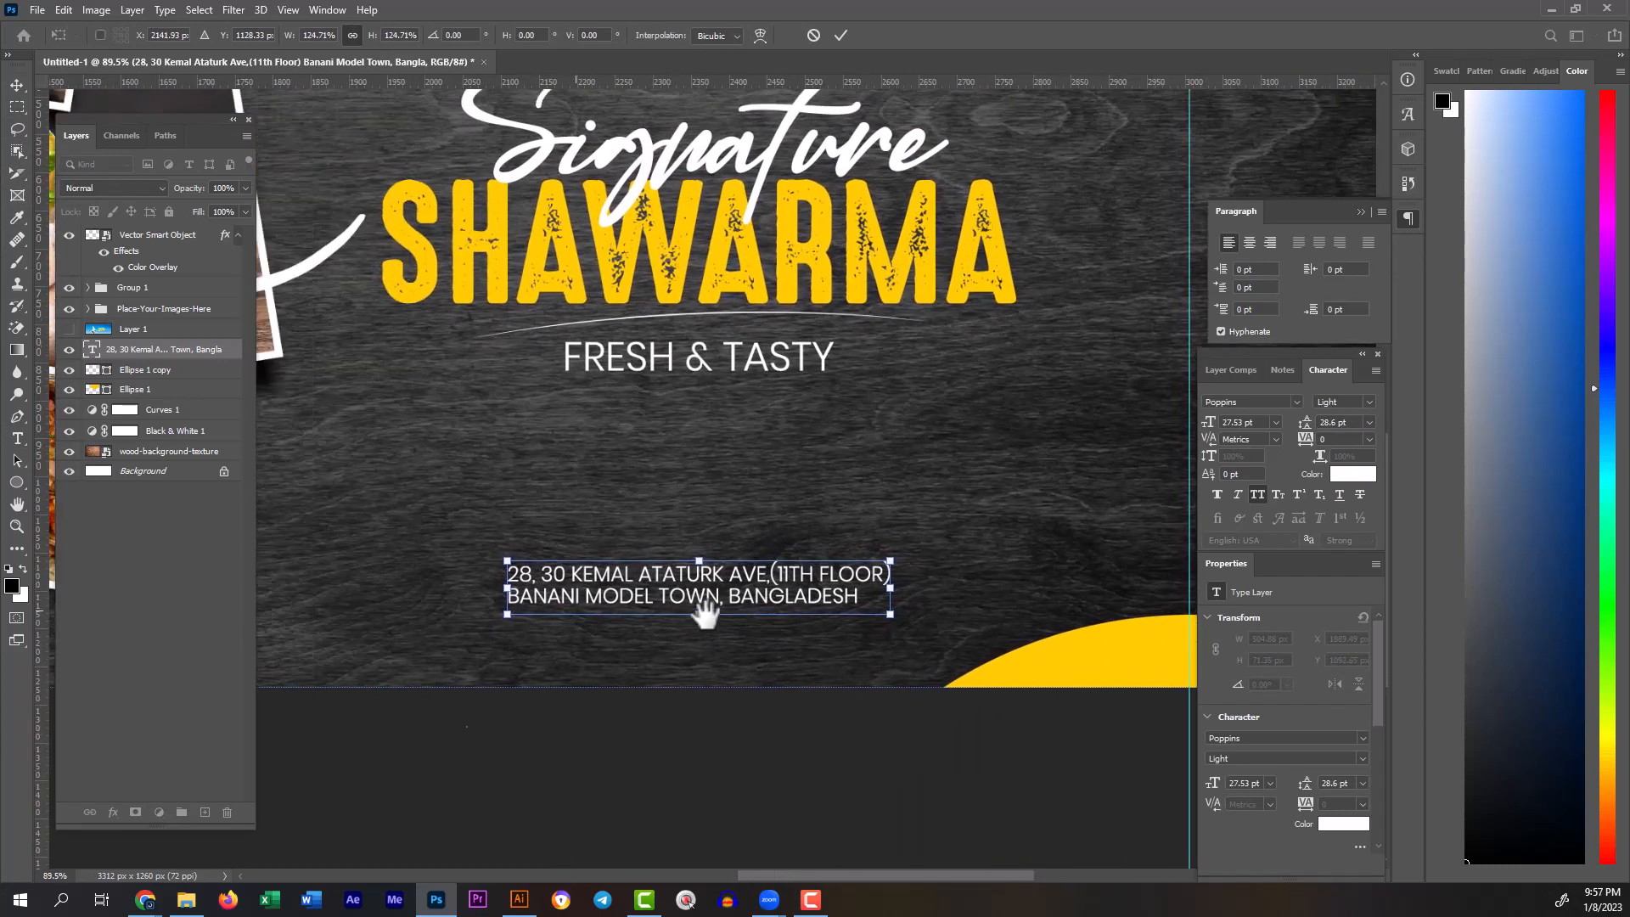
pyautogui.moveTo(843, 607); pyautogui.dragTo(842, 592)
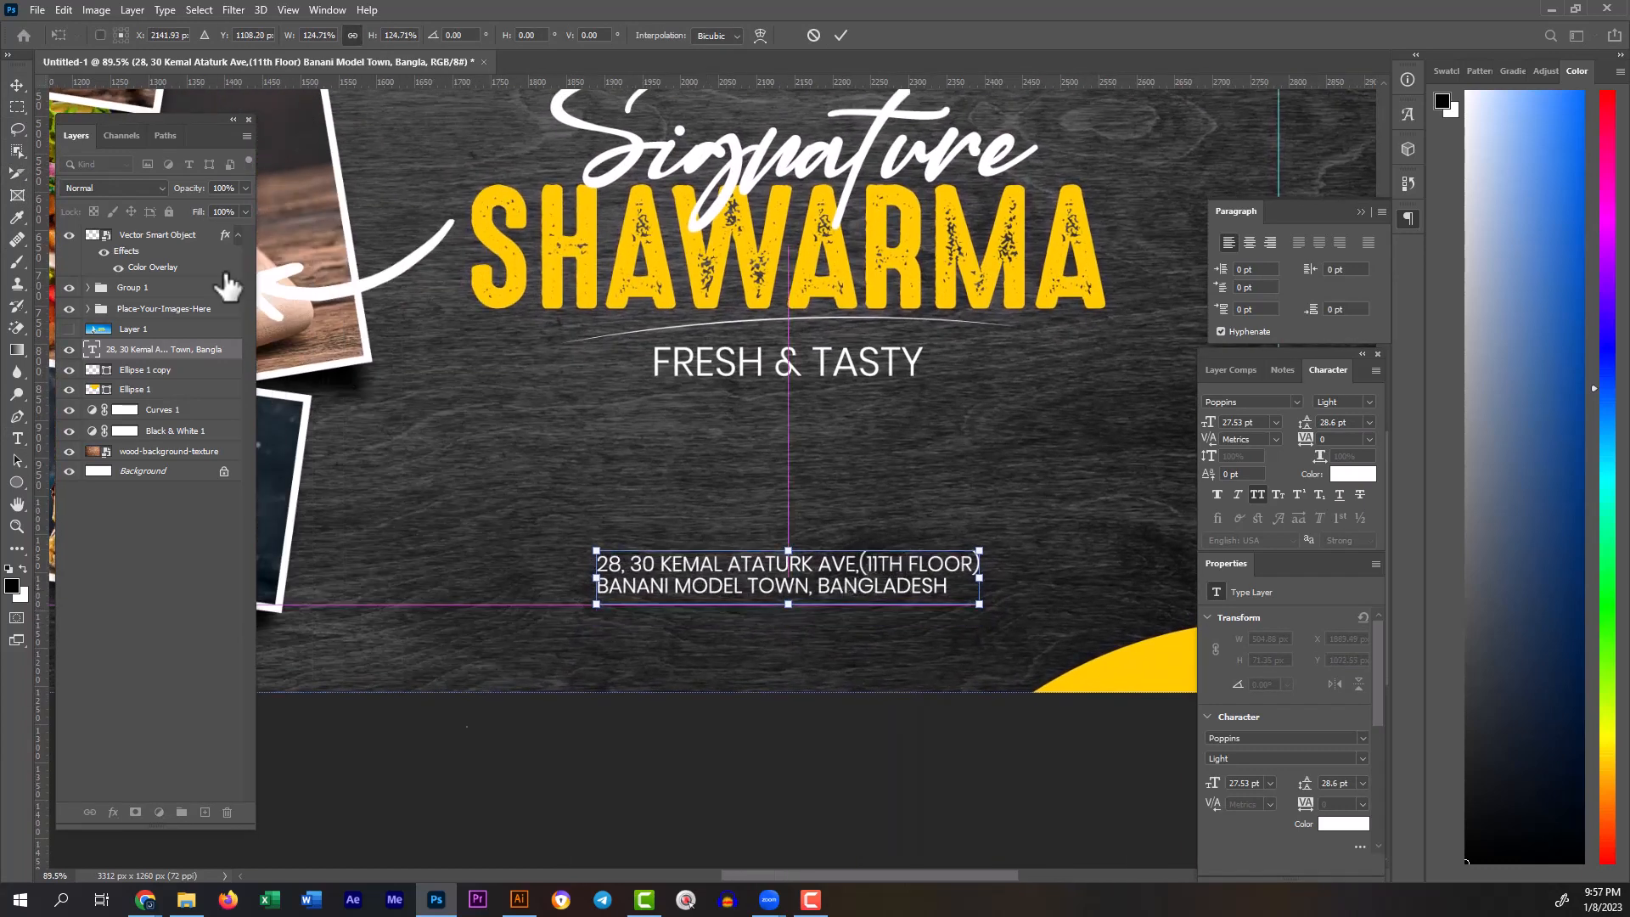
pyautogui.click(17, 108)
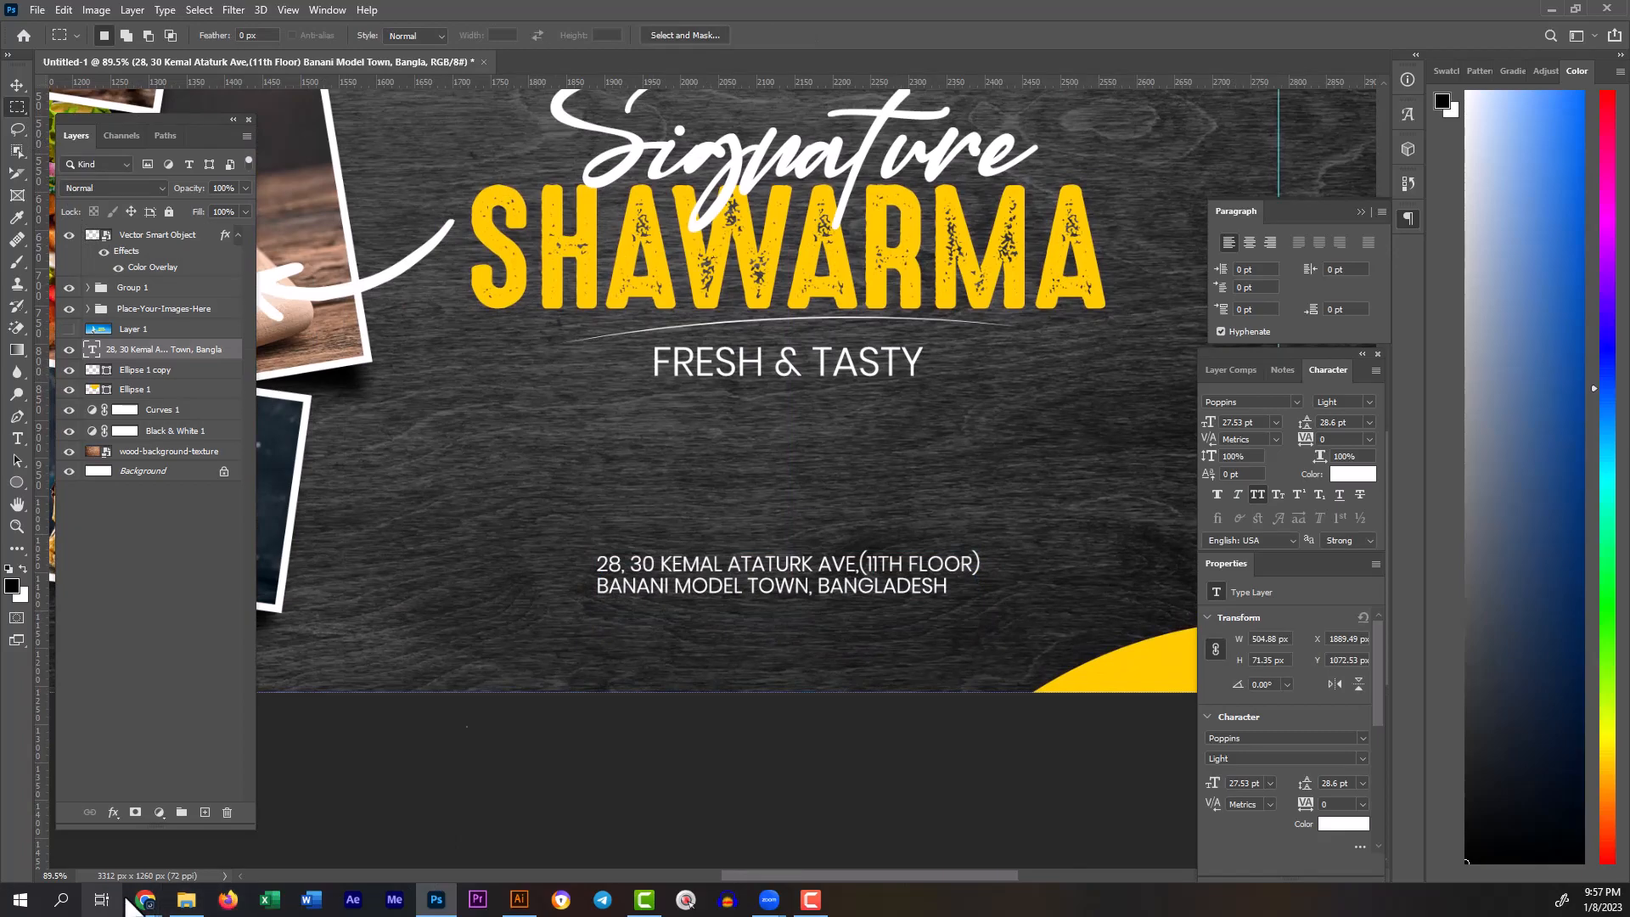
# Step: Switch to Chrome and open flaticon.com in a new browser tab
pyautogui.moveTo(146, 899)
pyautogui.click(437, 829)
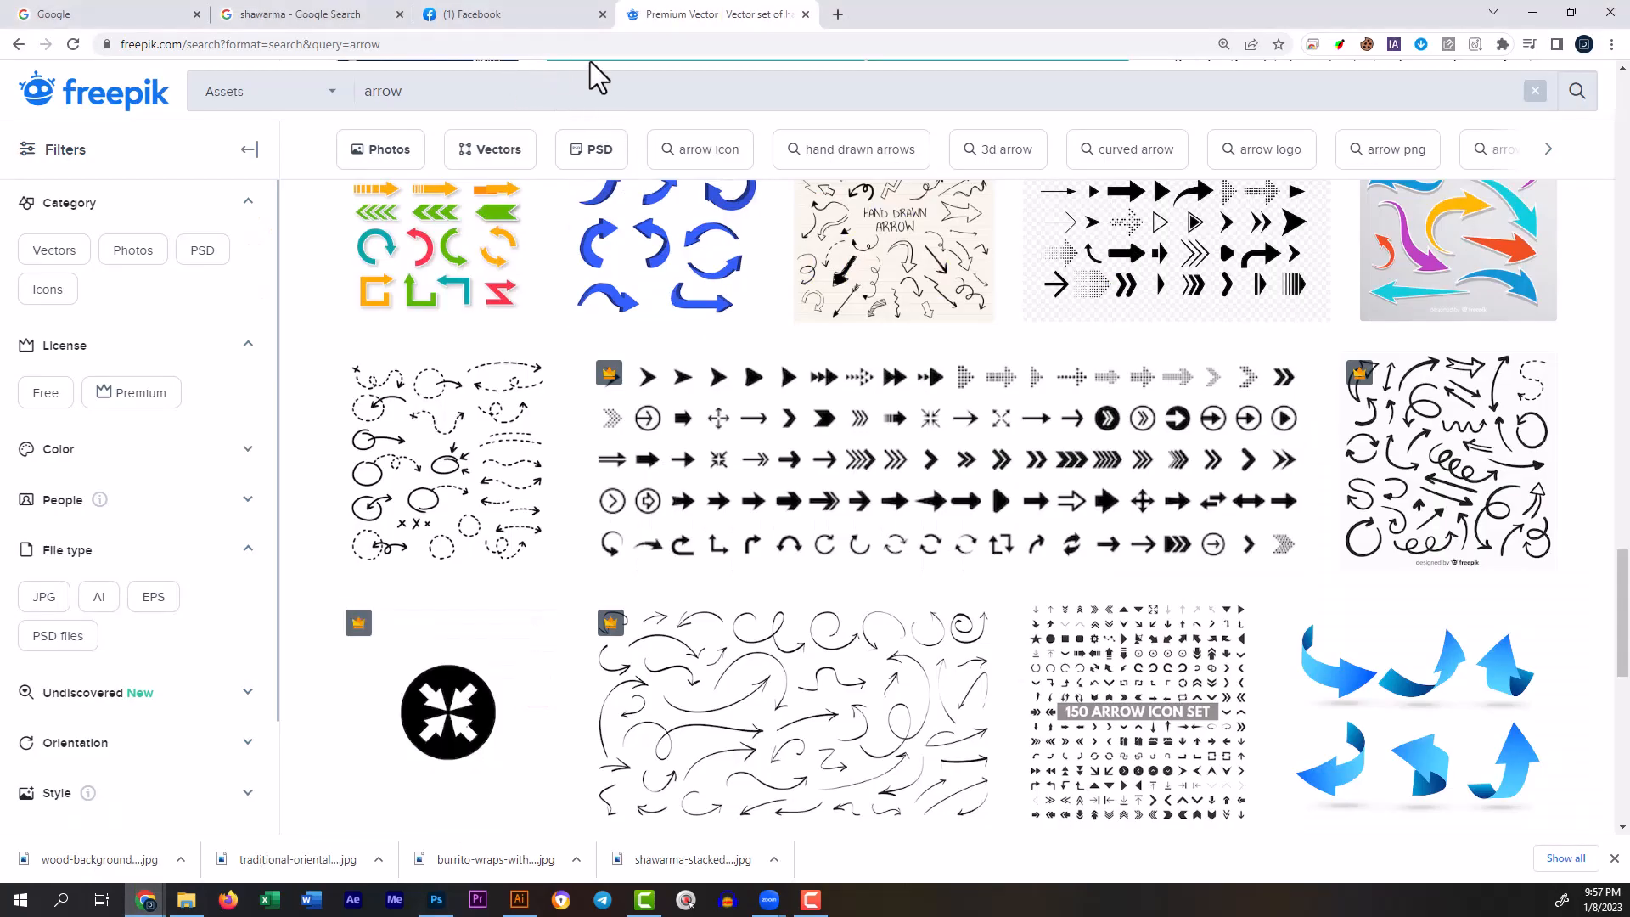
pyautogui.hotkey('ctrl', 'shift', 'Tab')
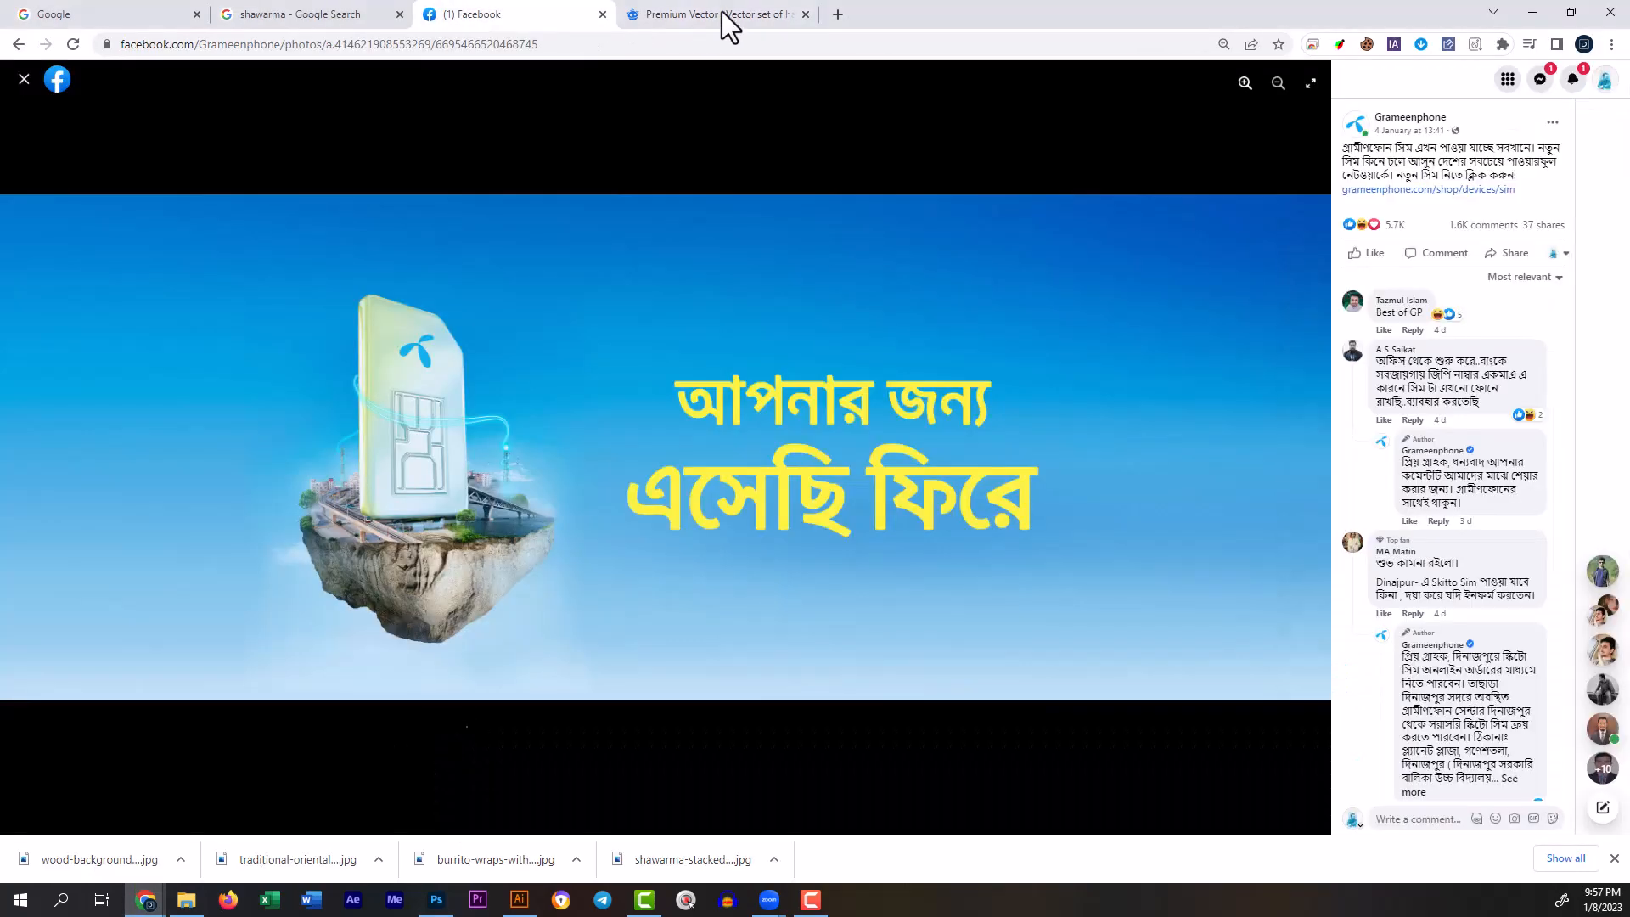
pyautogui.click(838, 15)
pyautogui.write('fla')
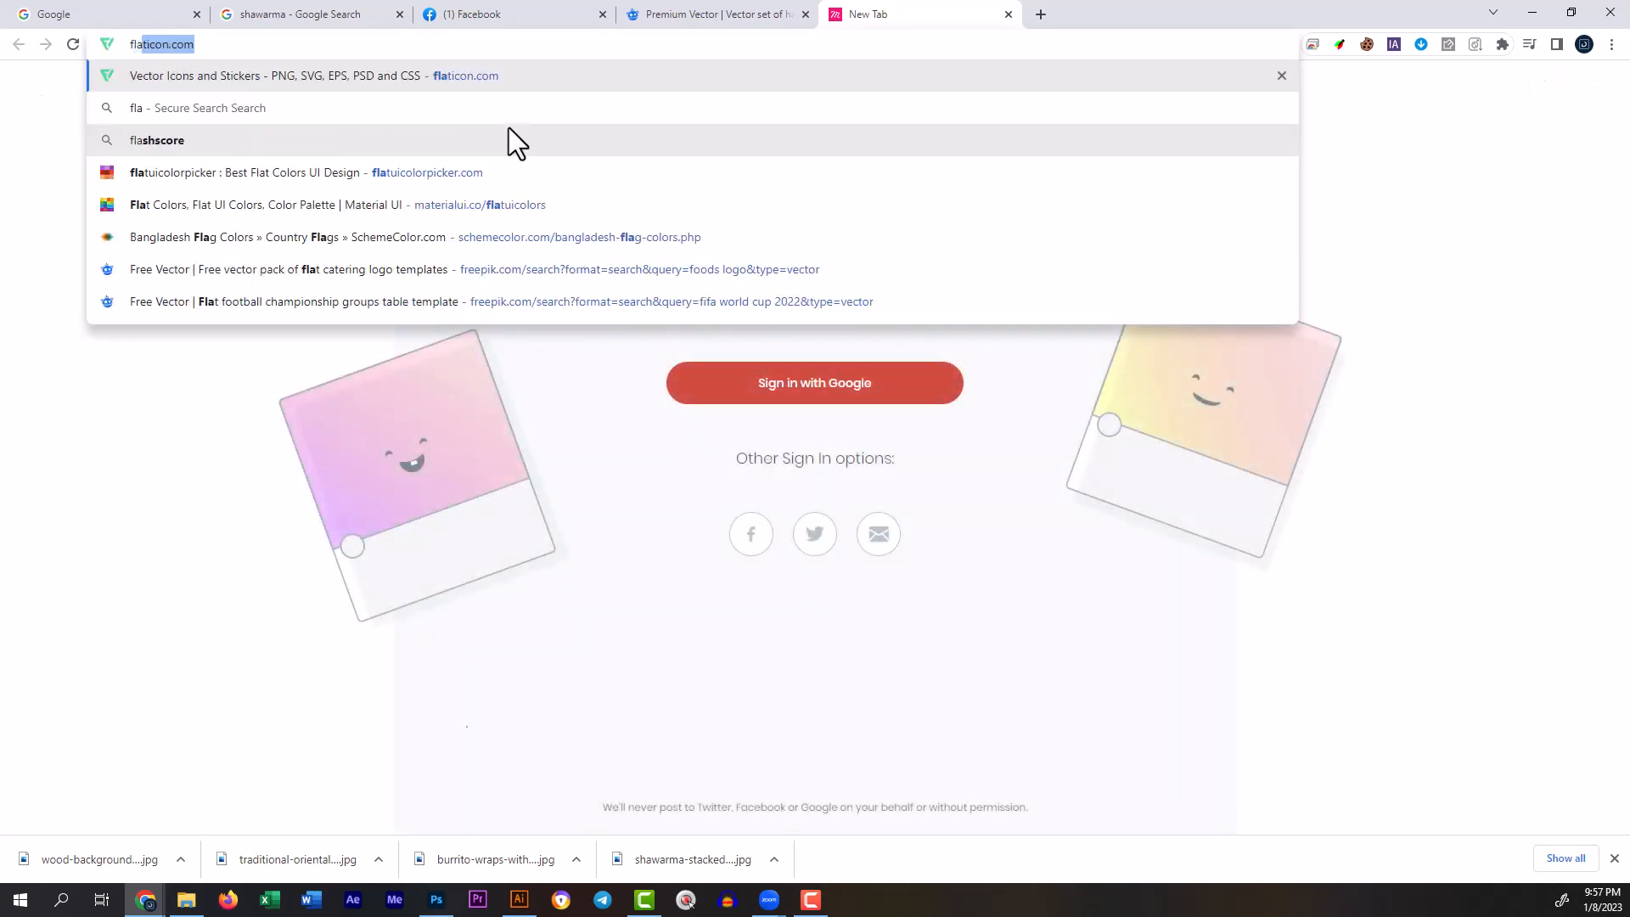
pyautogui.press('Return')
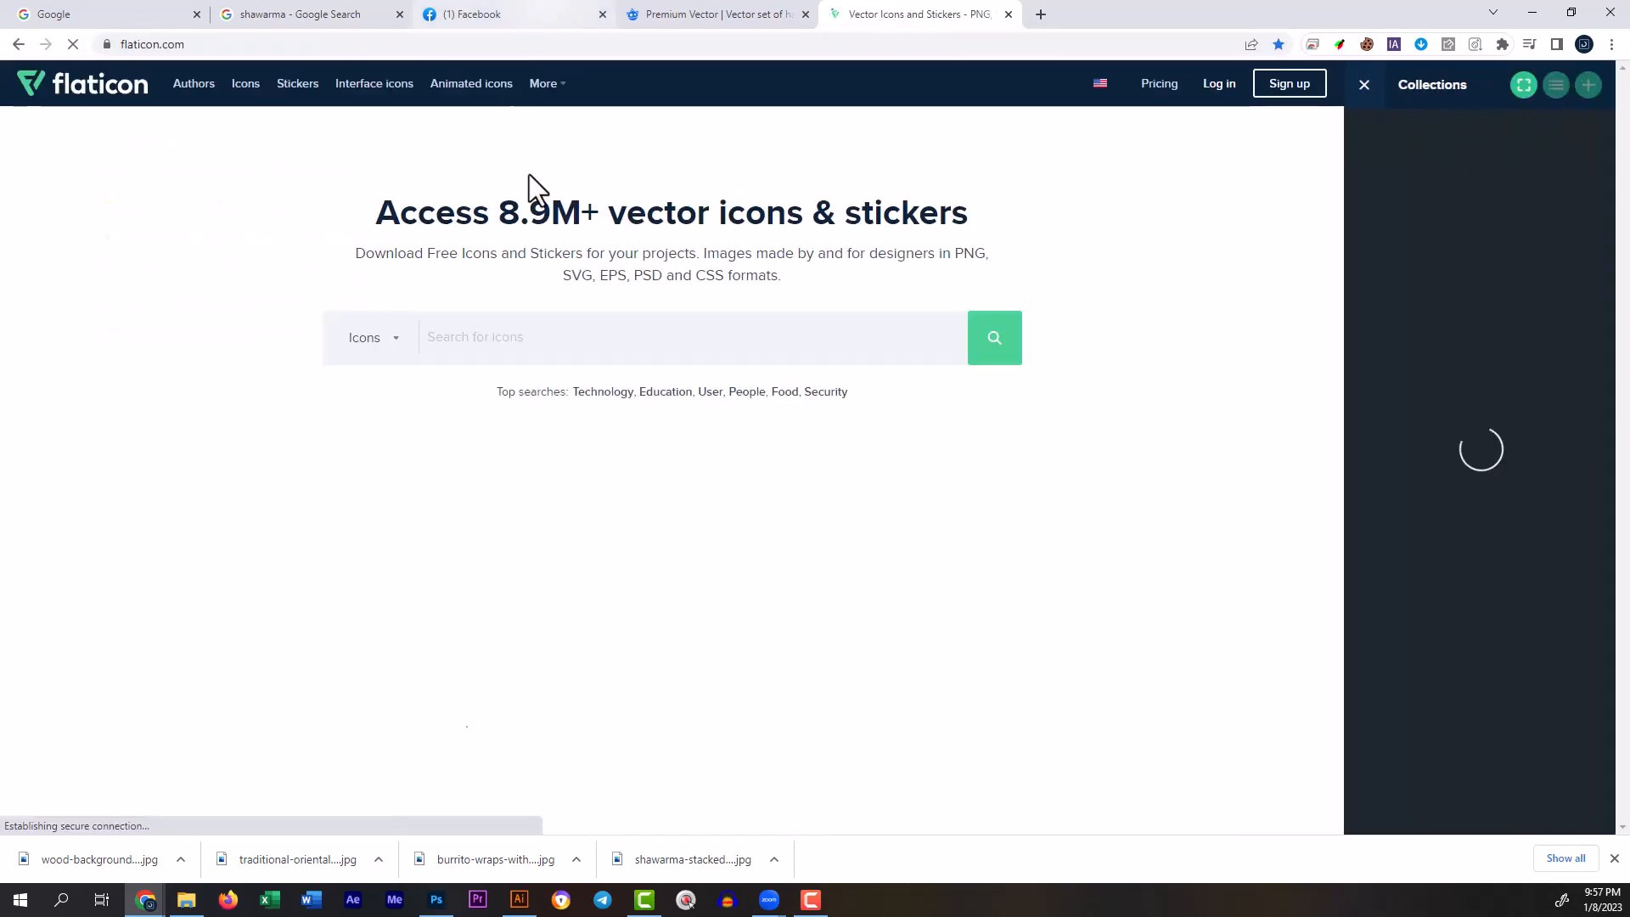
# Step: Search the Flaticon icons for "location"
pyautogui.click(519, 347)
pyautogui.write('k')
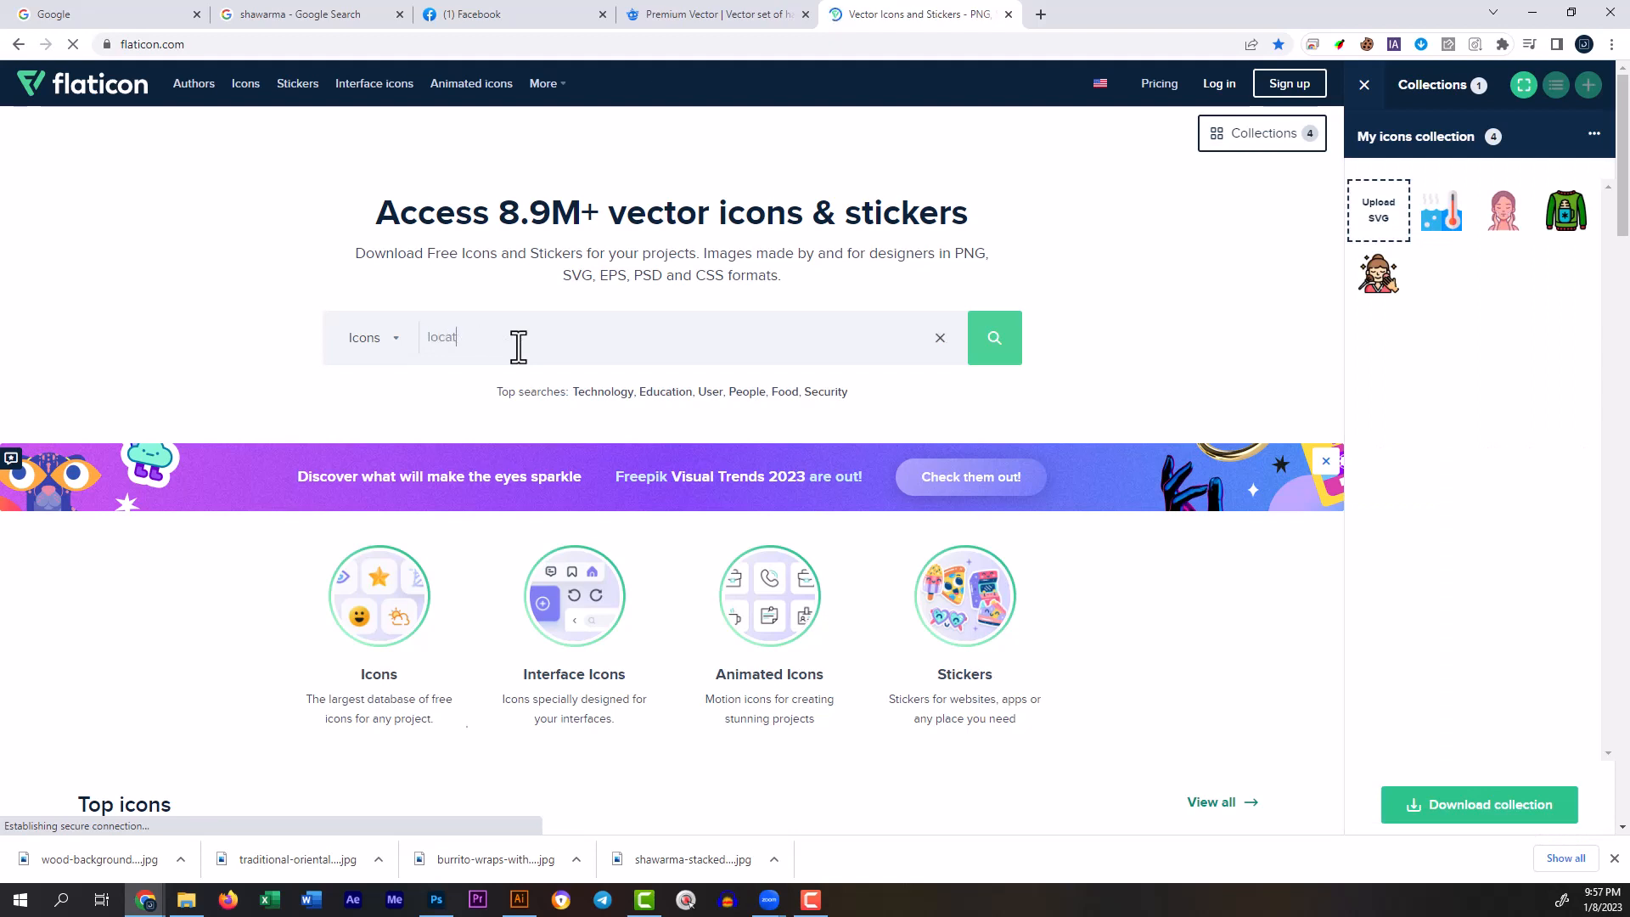
pyautogui.write('ocation')
pyautogui.click(459, 387)
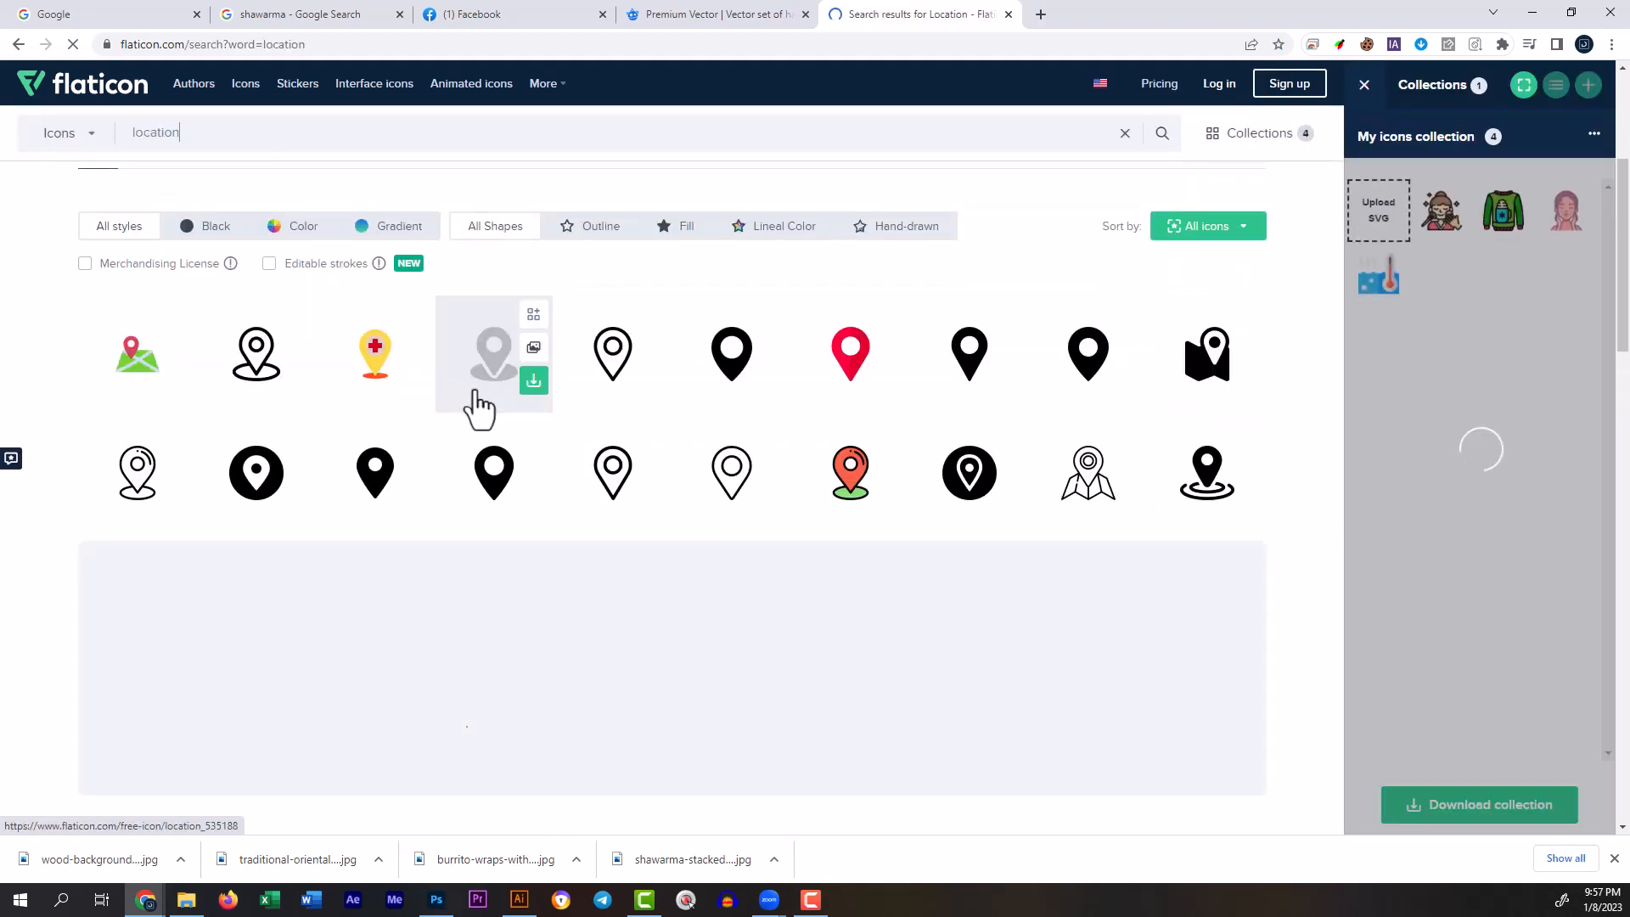
# Step: Open the outlined location pin with an inner circle and download it free as a PNG
pyautogui.scroll(-1, 537, 498)
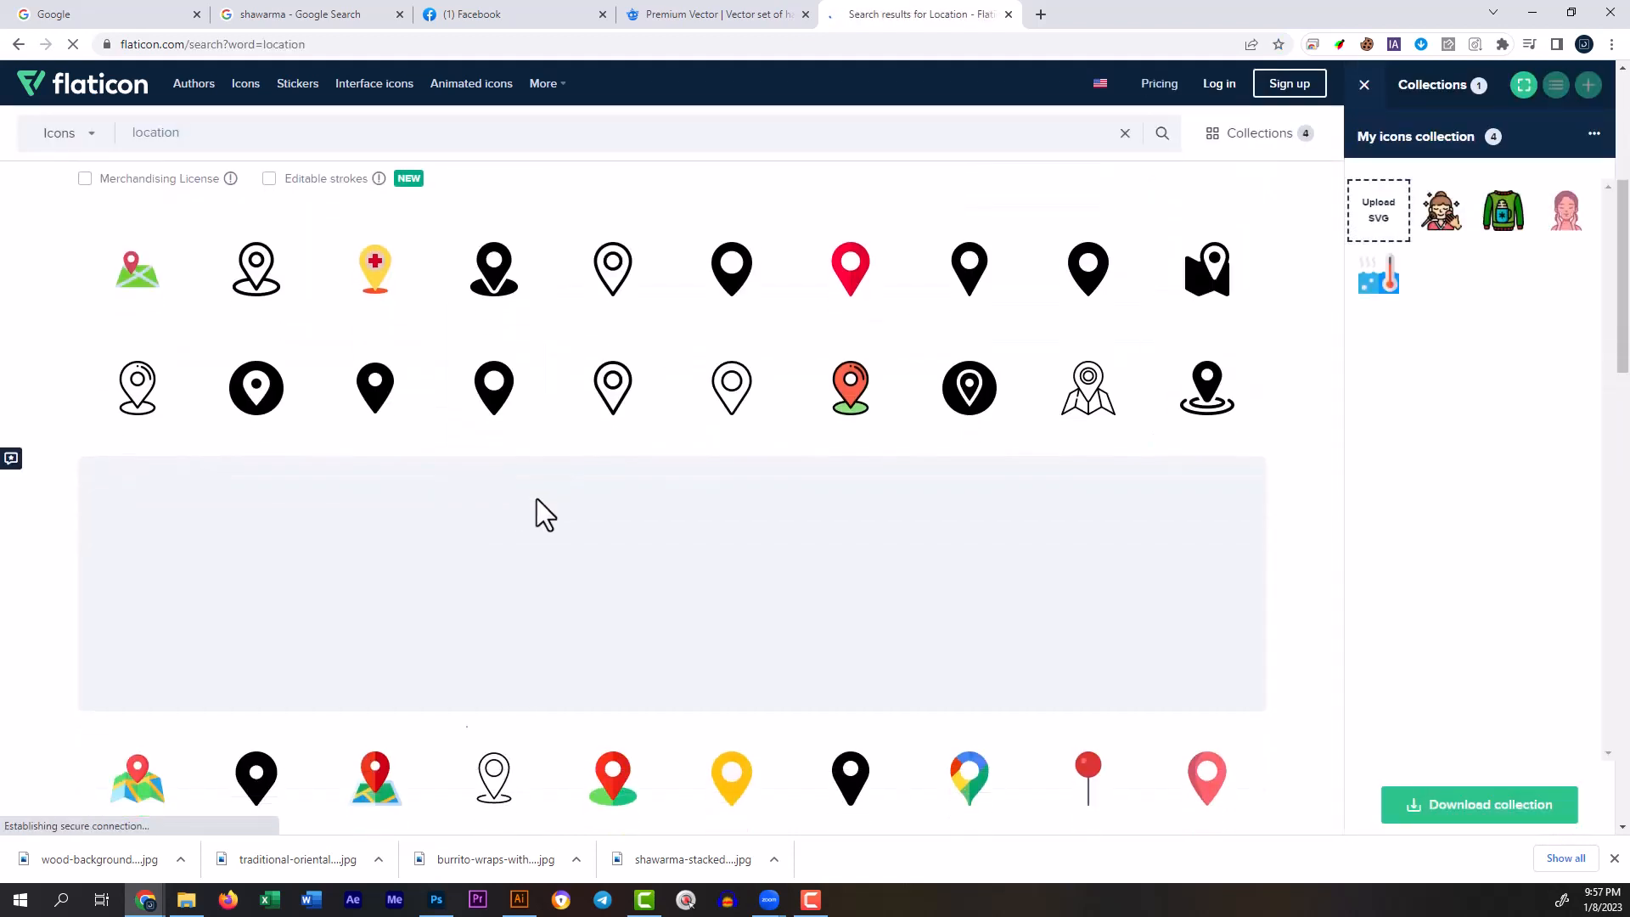
pyautogui.click(728, 404)
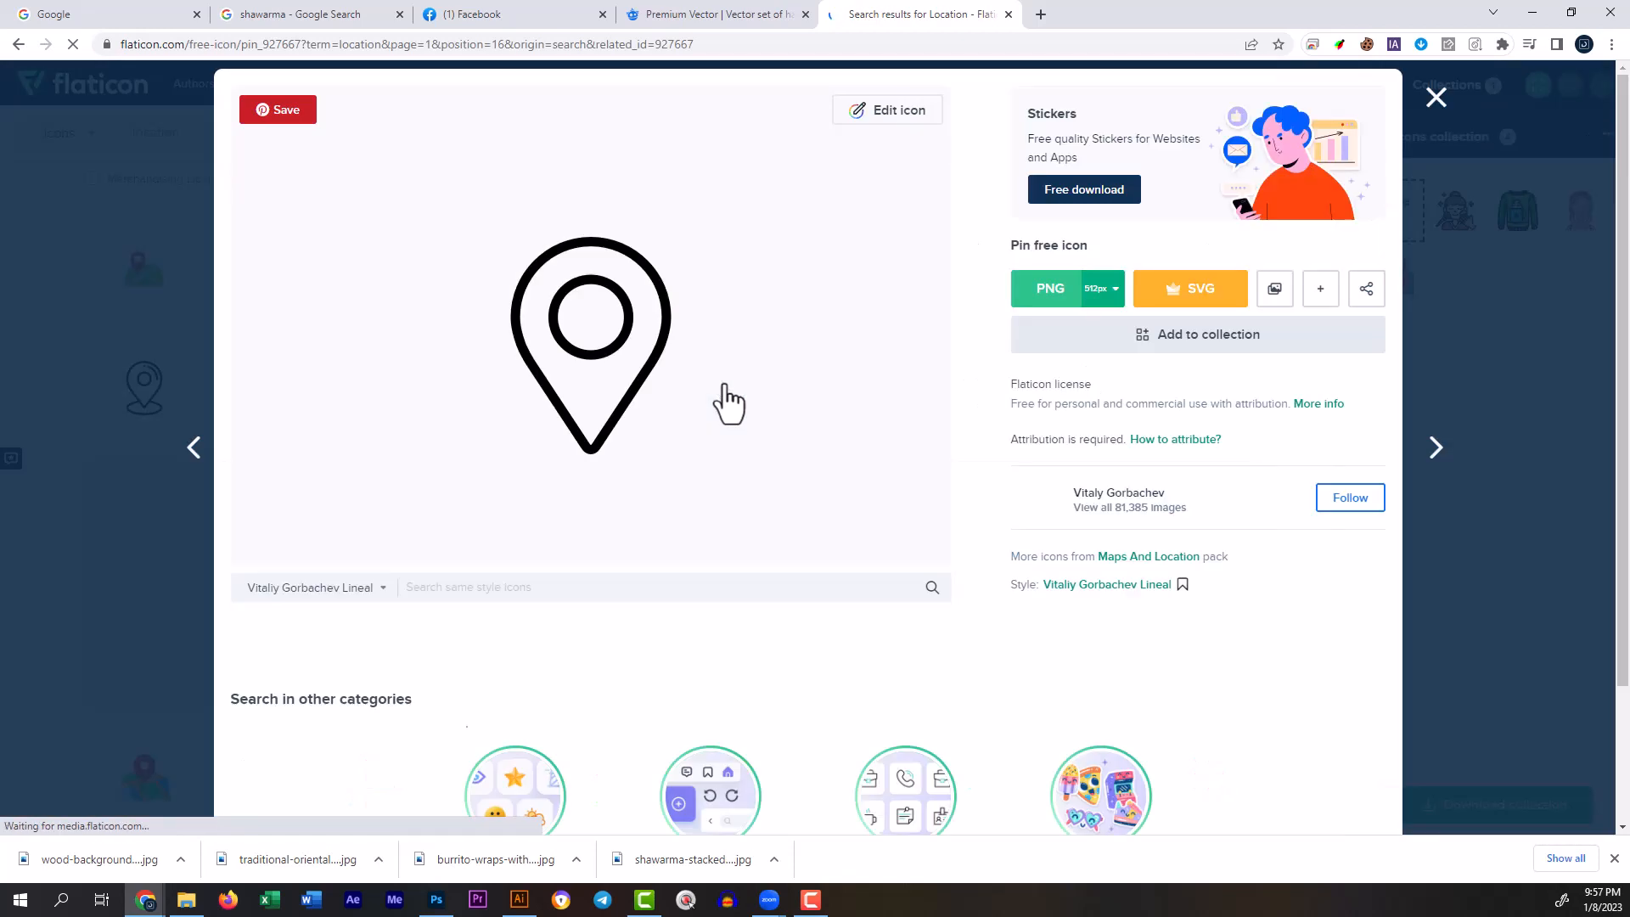
pyautogui.click(1051, 293)
pyautogui.scroll(-2, 767, 451)
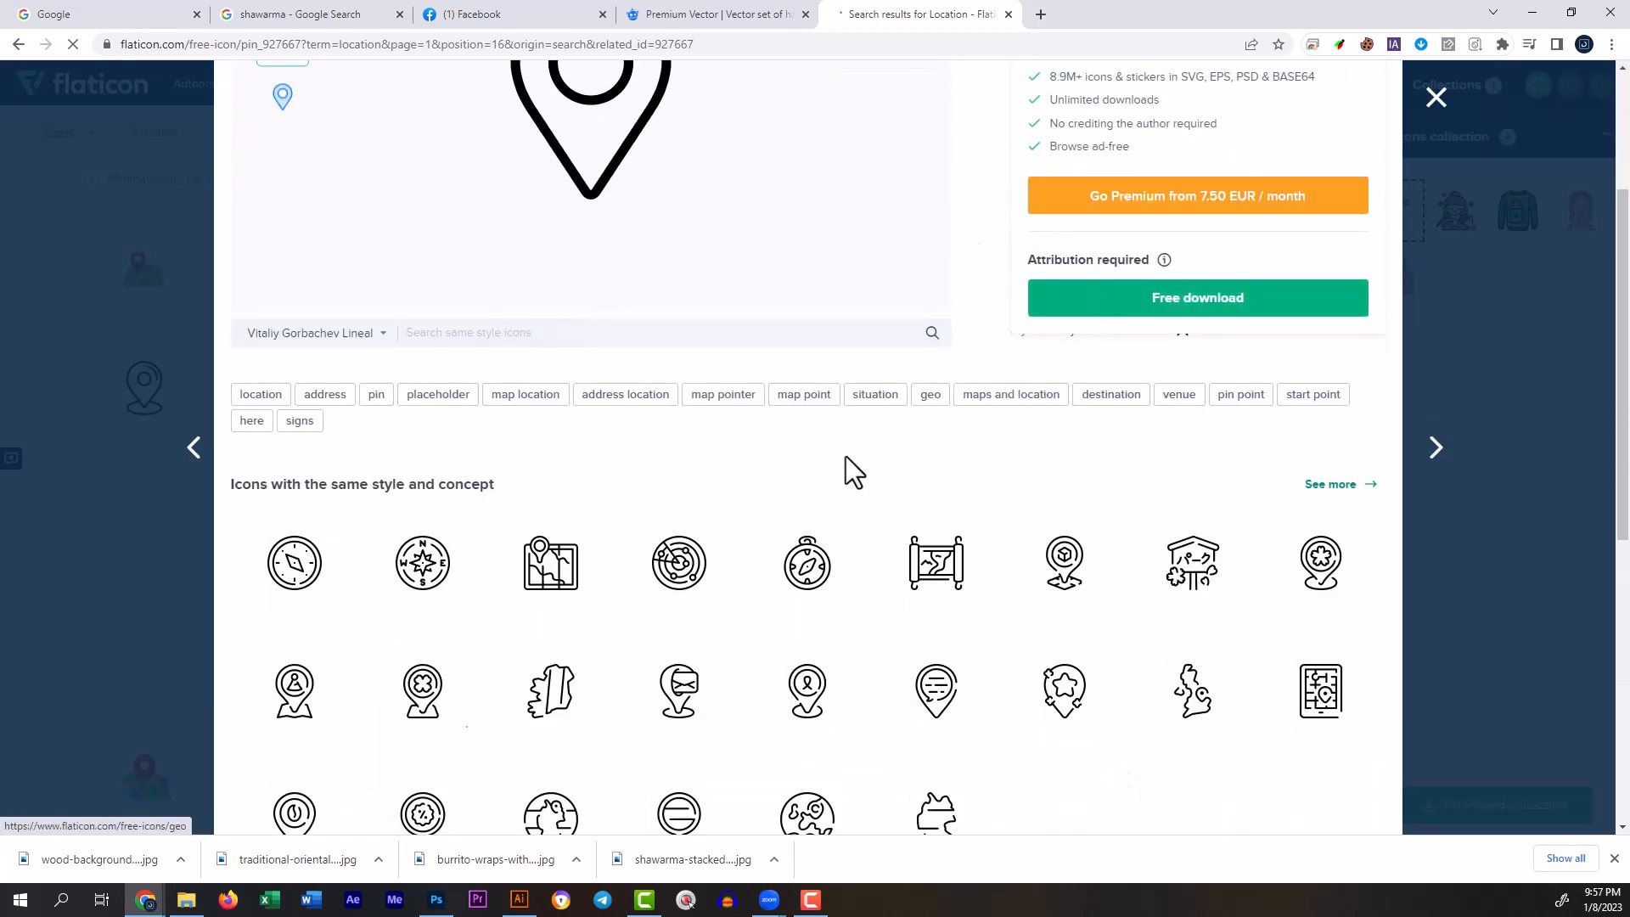
pyautogui.scroll(-4, 846, 458)
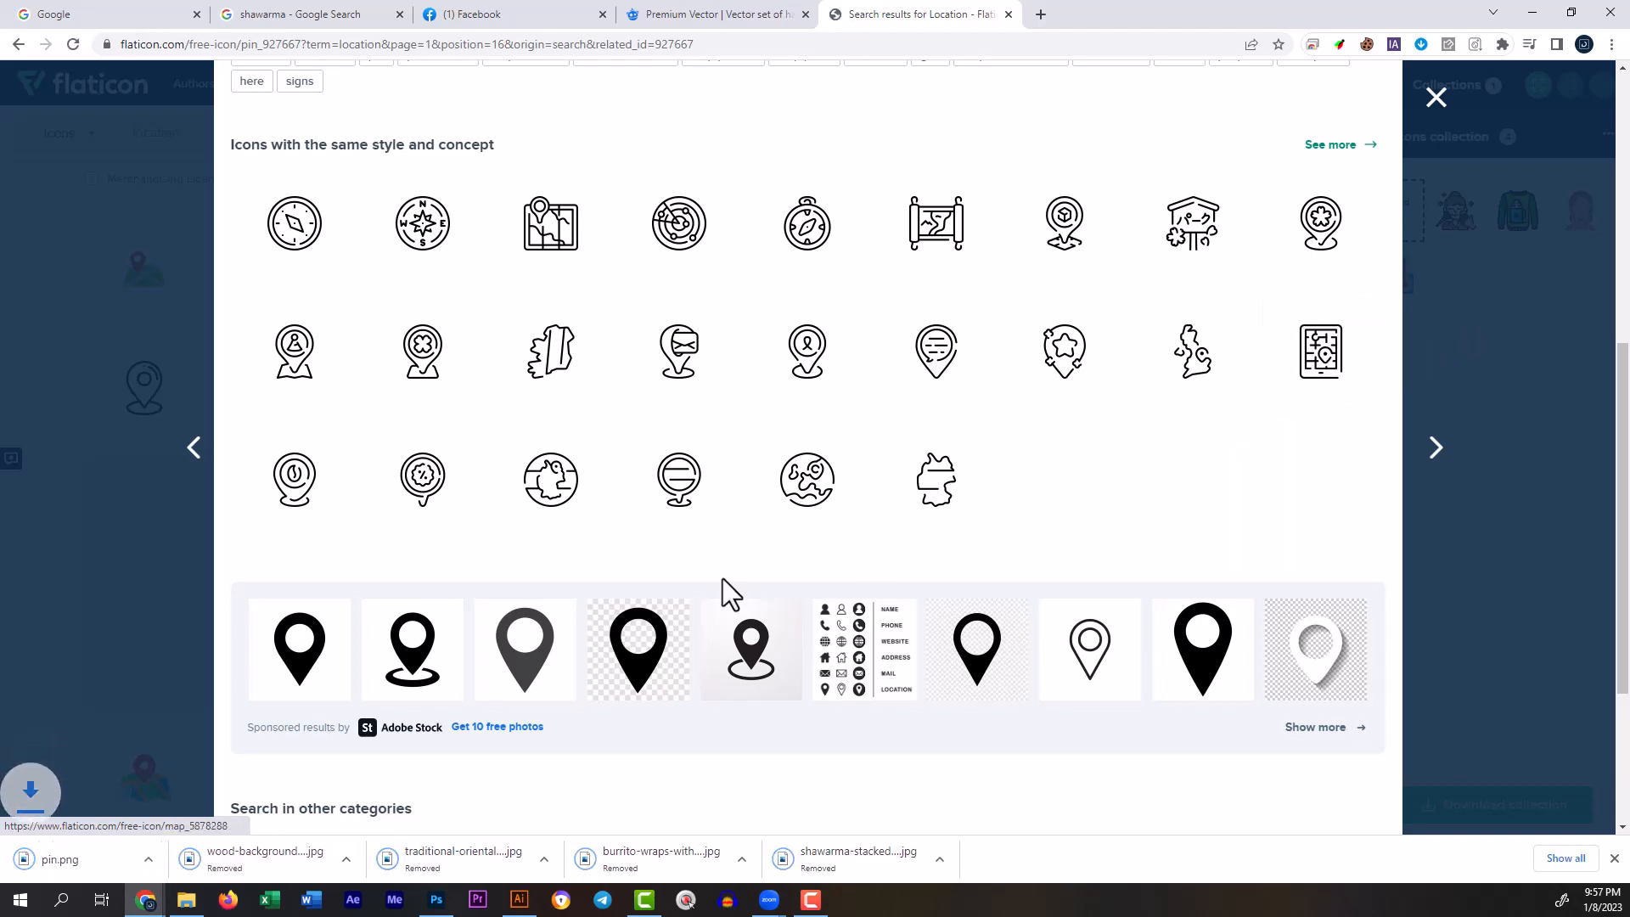
# Step: Place the downloaded pin.png in the Photoshop banner over the start of the address, with its tip past the bottom edge
pyautogui.moveTo(89, 871); pyautogui.dragTo(596, 642)
pyautogui.moveTo(637, 554); pyautogui.dragTo(633, 701)
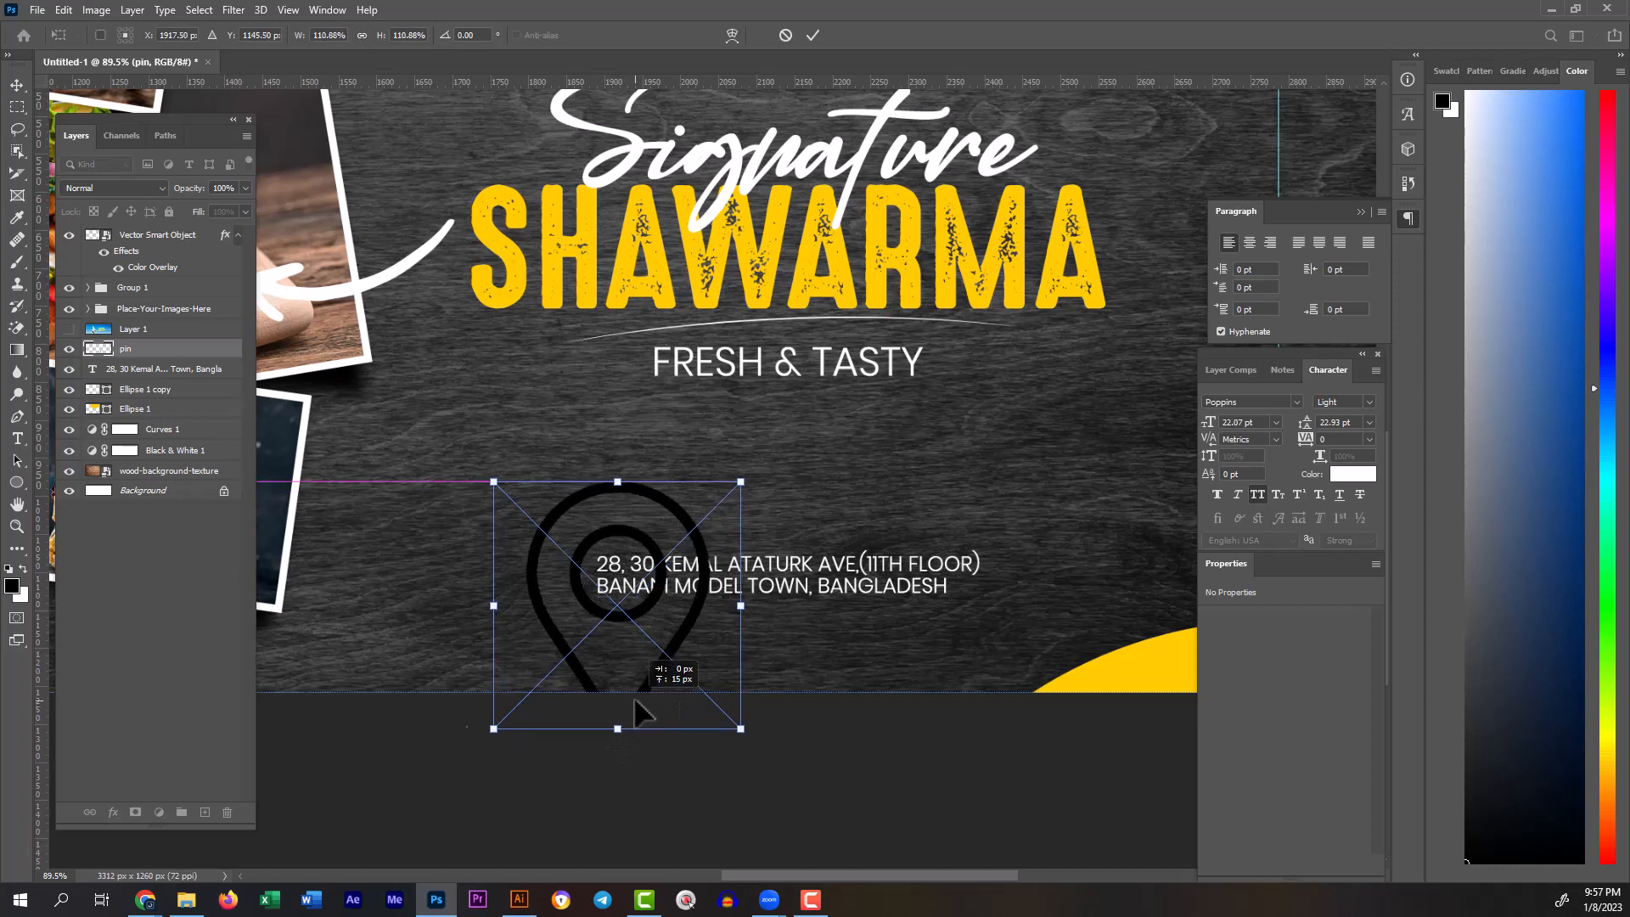
pyautogui.press('Return')
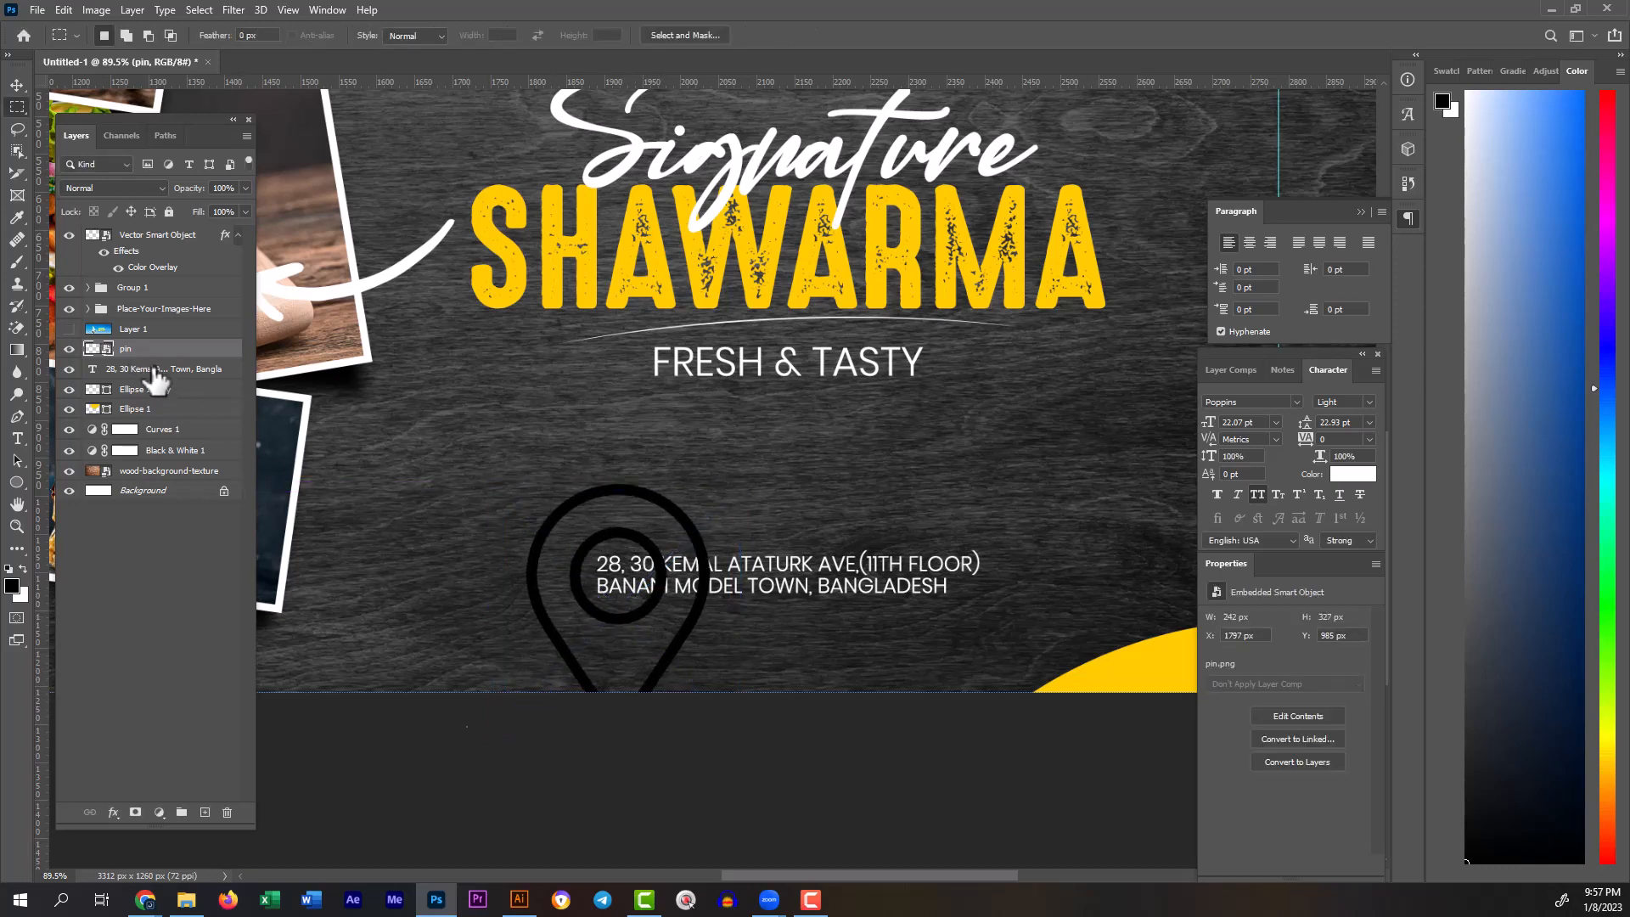
# Step: Hide the Ellipse 1 copy layer, the yellow circle in the banner's lower right corner
pyautogui.click(93, 372)
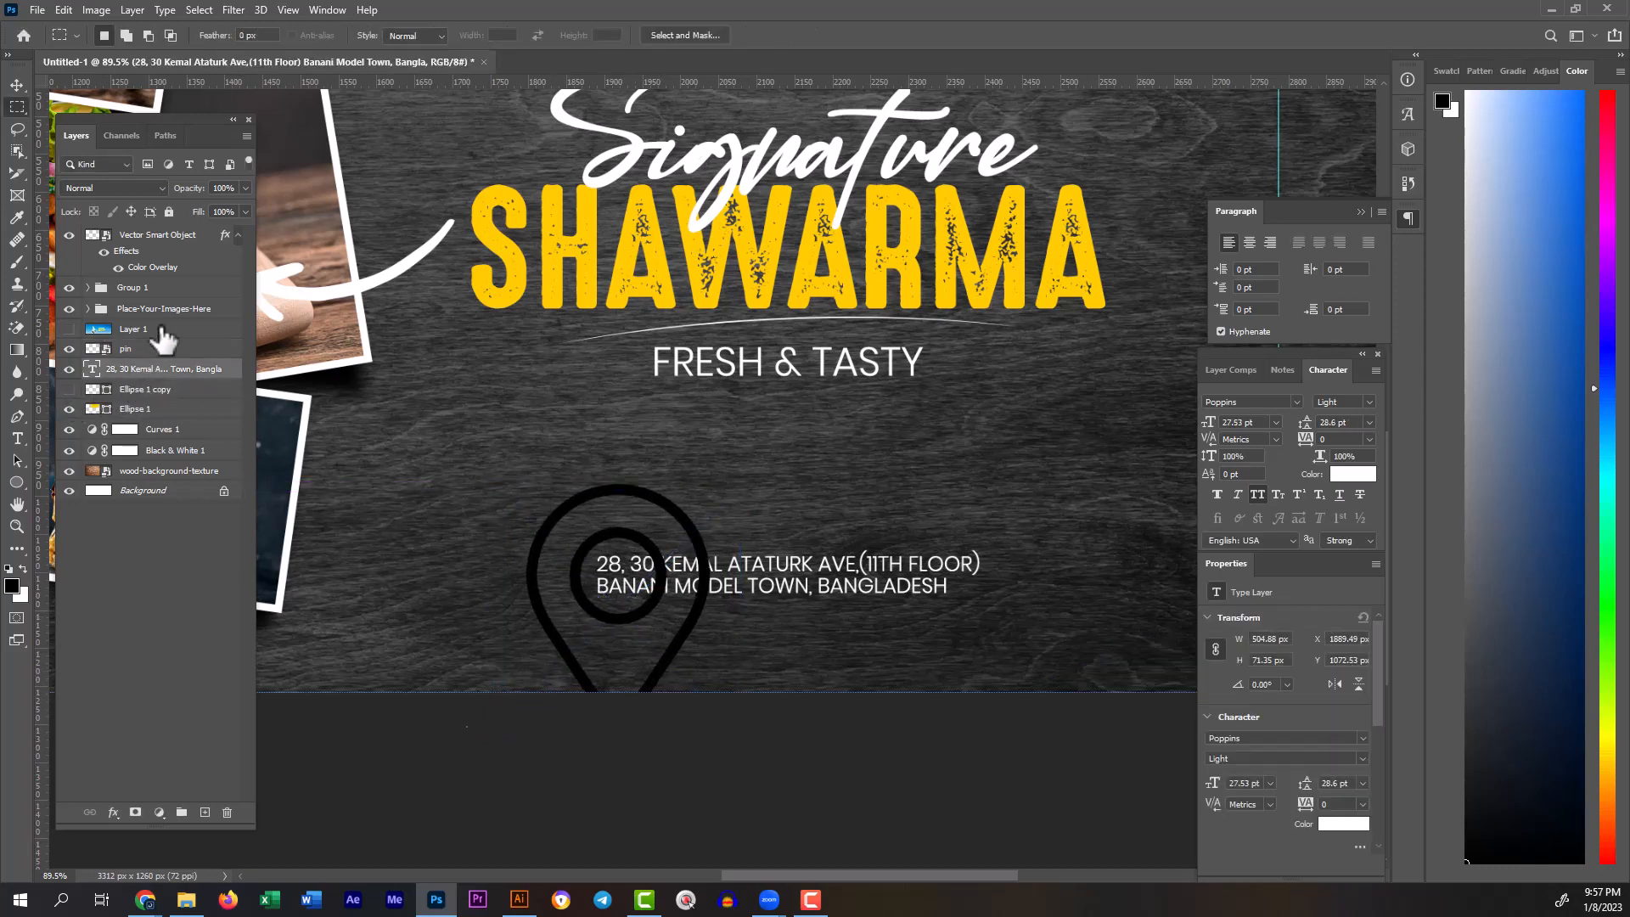
pyautogui.rightClick(134, 370)
pyautogui.click(123, 357)
# Step: Add a Color Overlay to the pin icon in yellow ffcc00, sampled from the SHAWARMA headline
pyautogui.rightClick(150, 349)
pyautogui.click(231, 175)
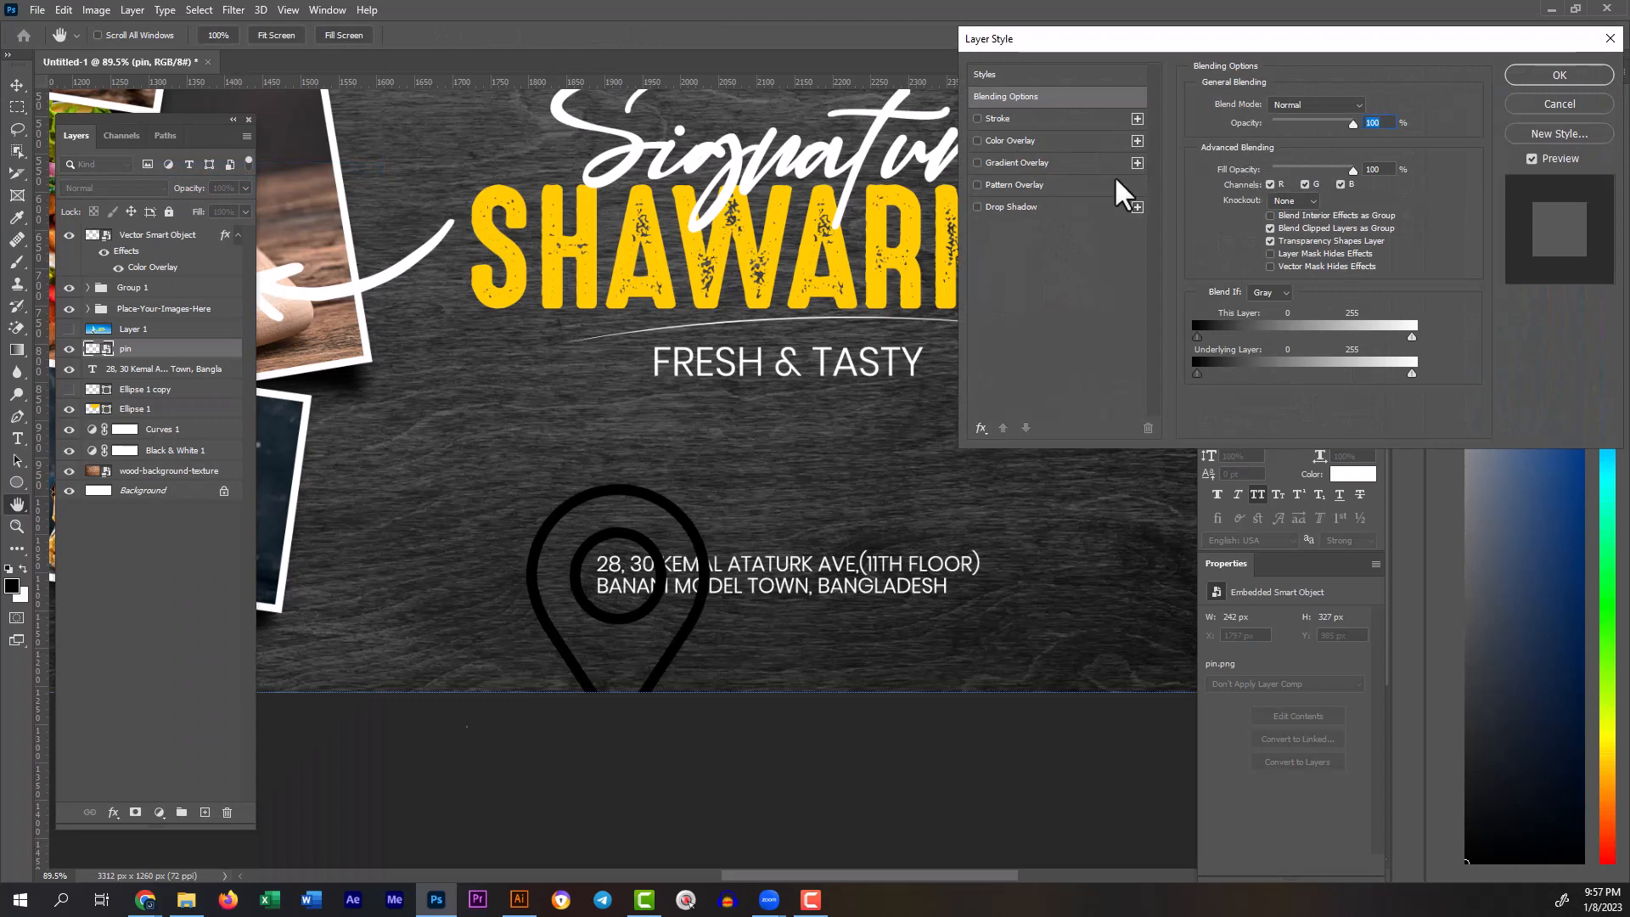
pyautogui.click(1010, 141)
pyautogui.click(1369, 108)
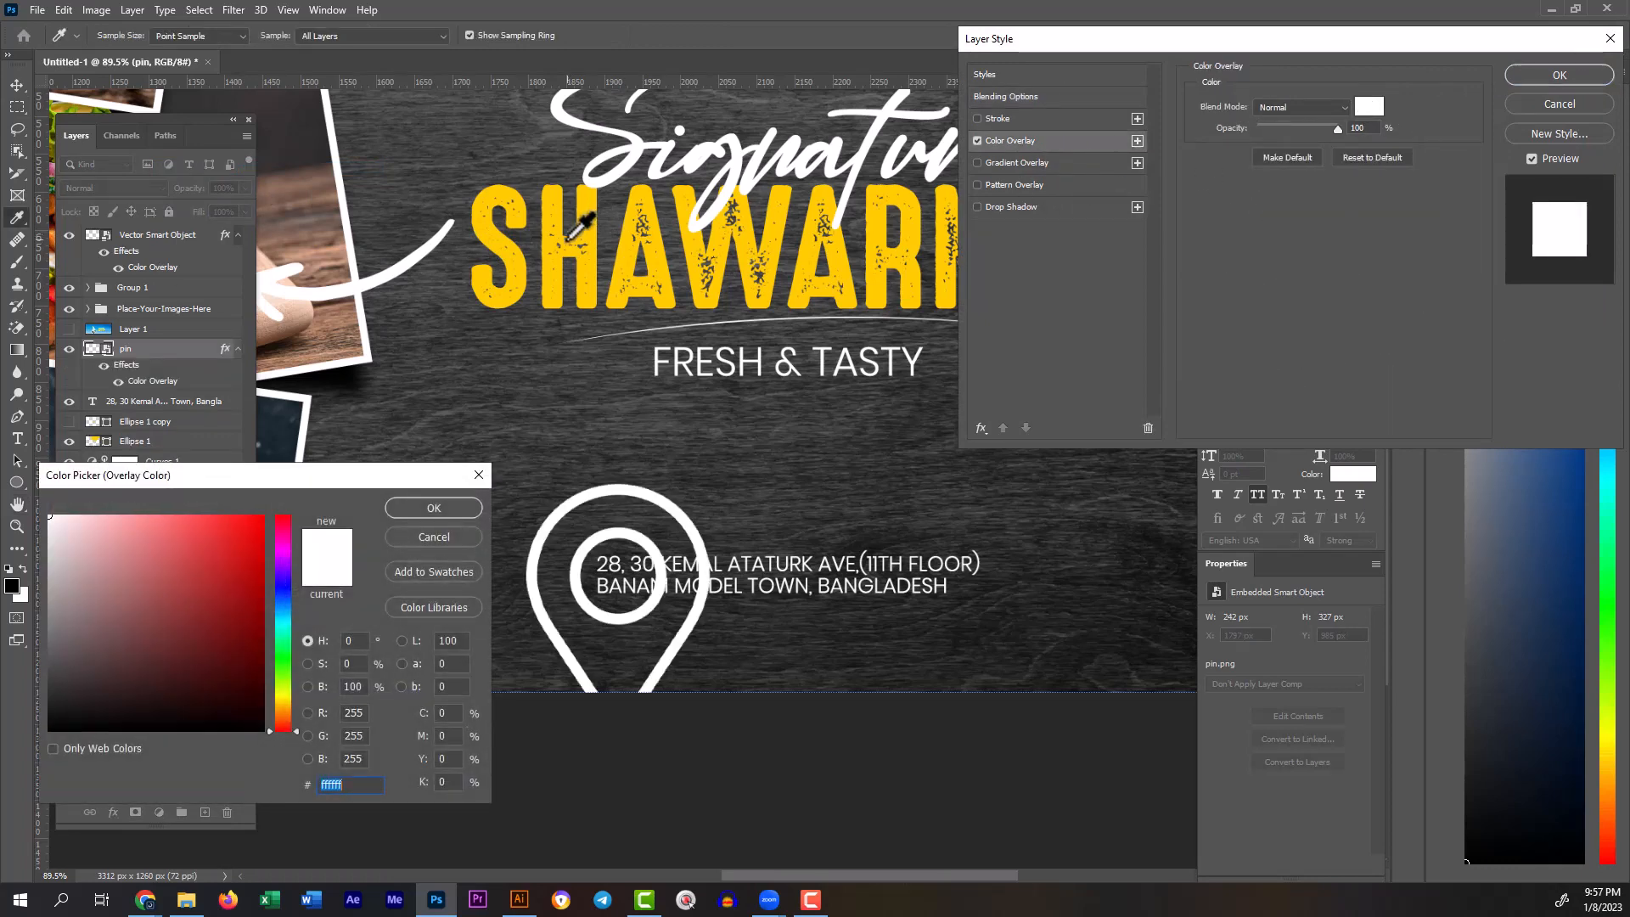
pyautogui.click(599, 214)
pyautogui.click(628, 238)
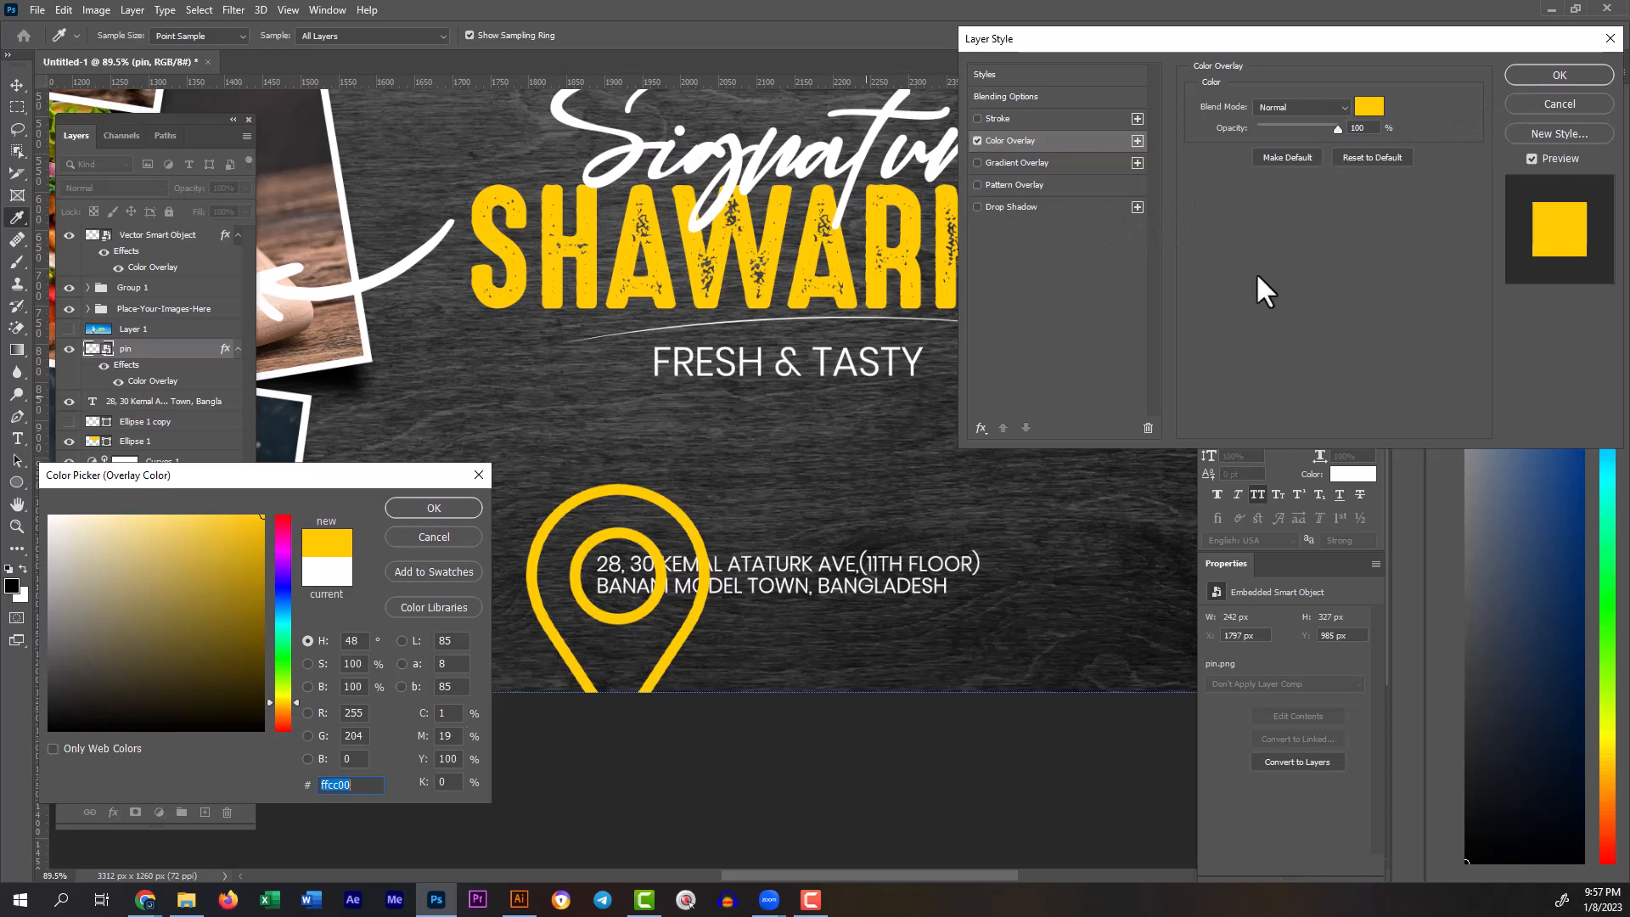
pyautogui.click(425, 507)
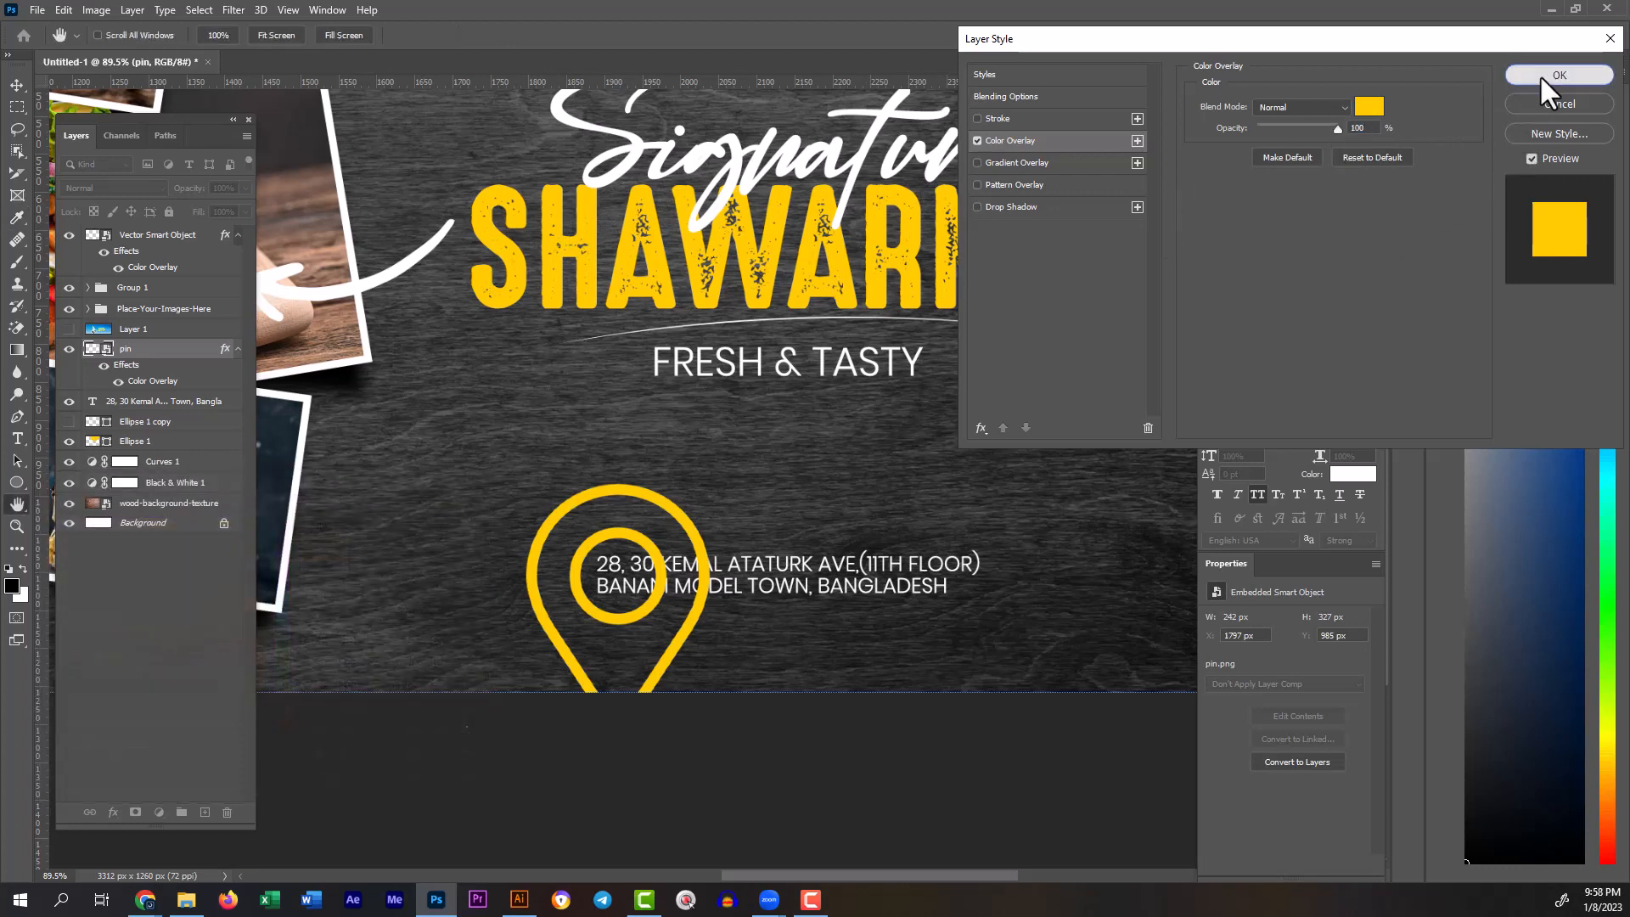
pyautogui.click(1540, 75)
# Step: Move the pin layer beneath the address text layer in the layer stack
pyautogui.moveTo(163, 351); pyautogui.dragTo(155, 413)
pyautogui.scroll(-5, 753, 614)
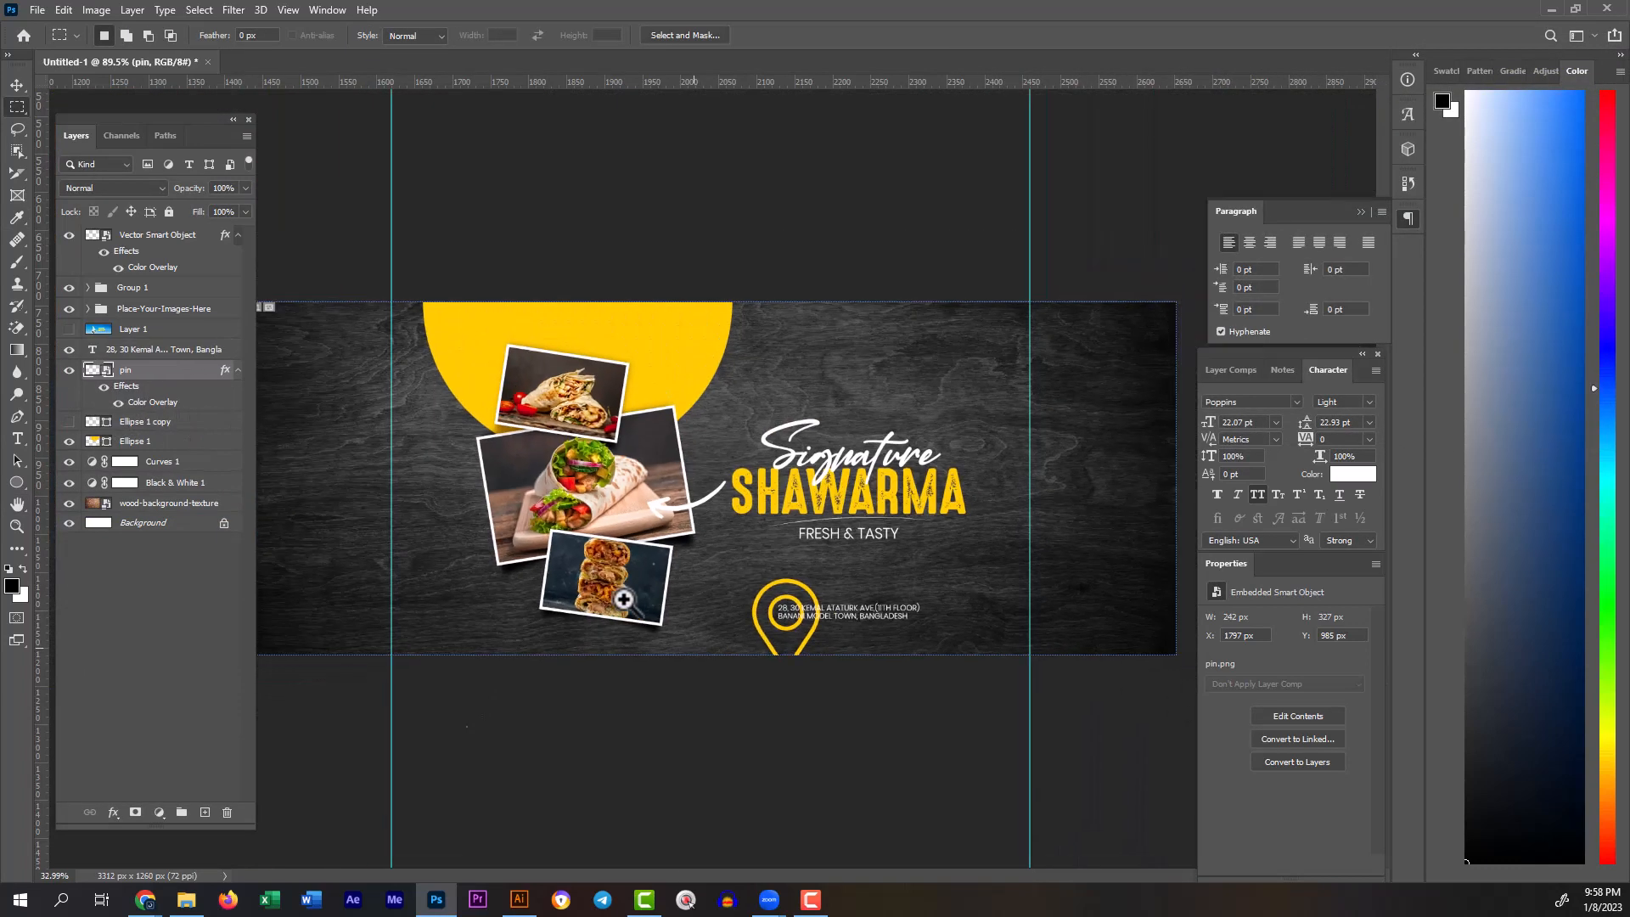
pyautogui.scroll(3, 768, 641)
pyautogui.scroll(-1, 820, 668)
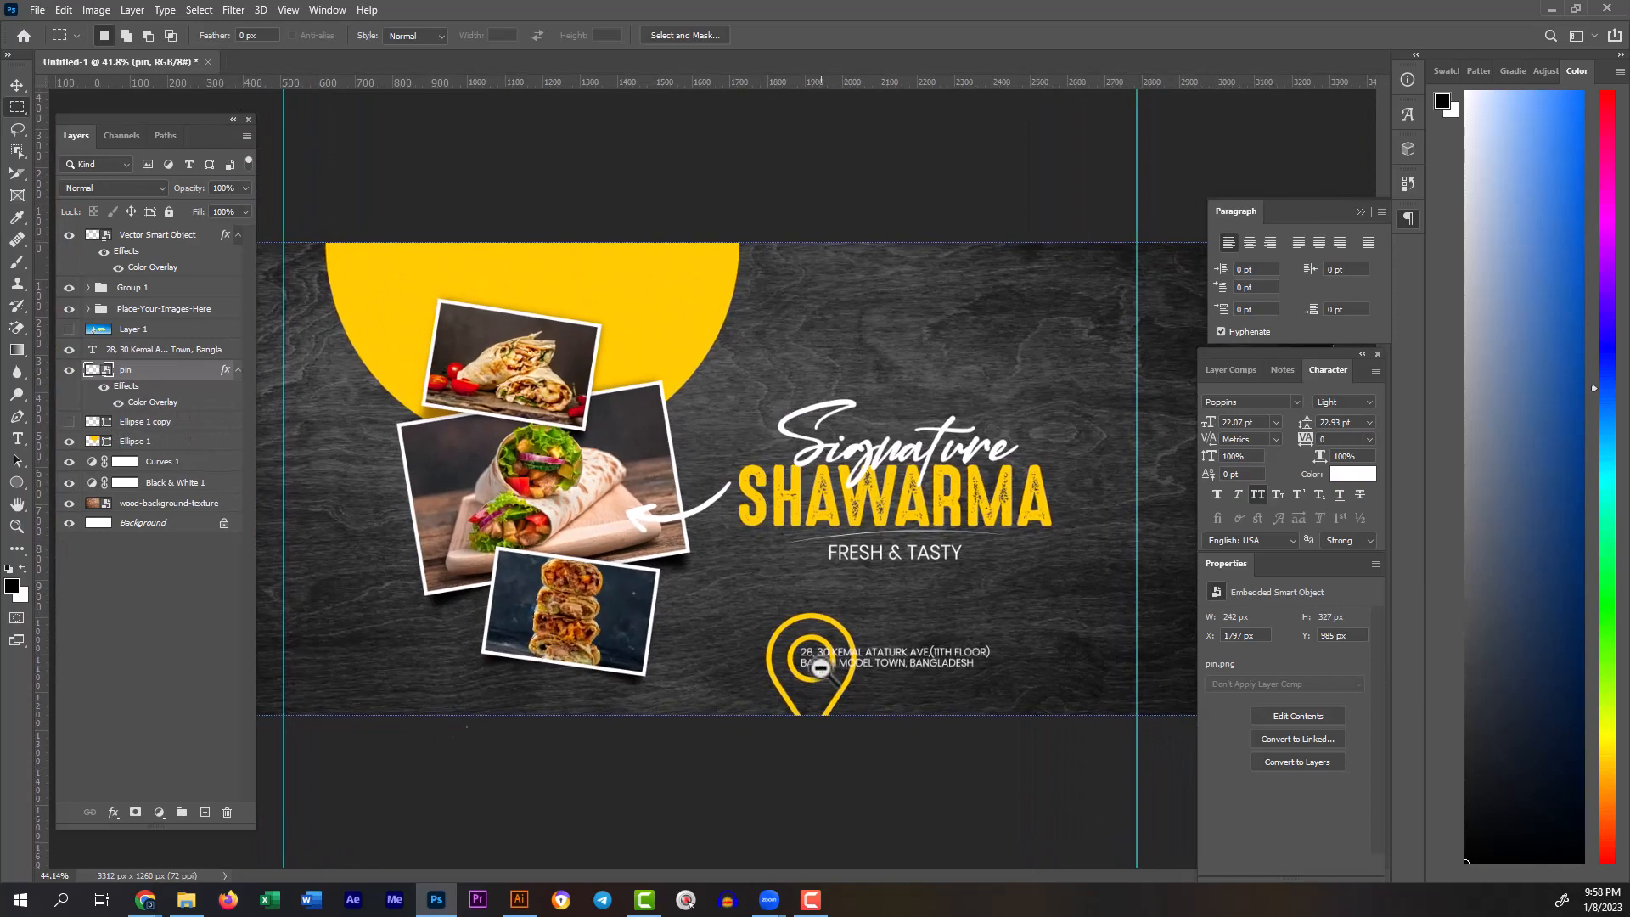
pyautogui.scroll(5, 821, 667)
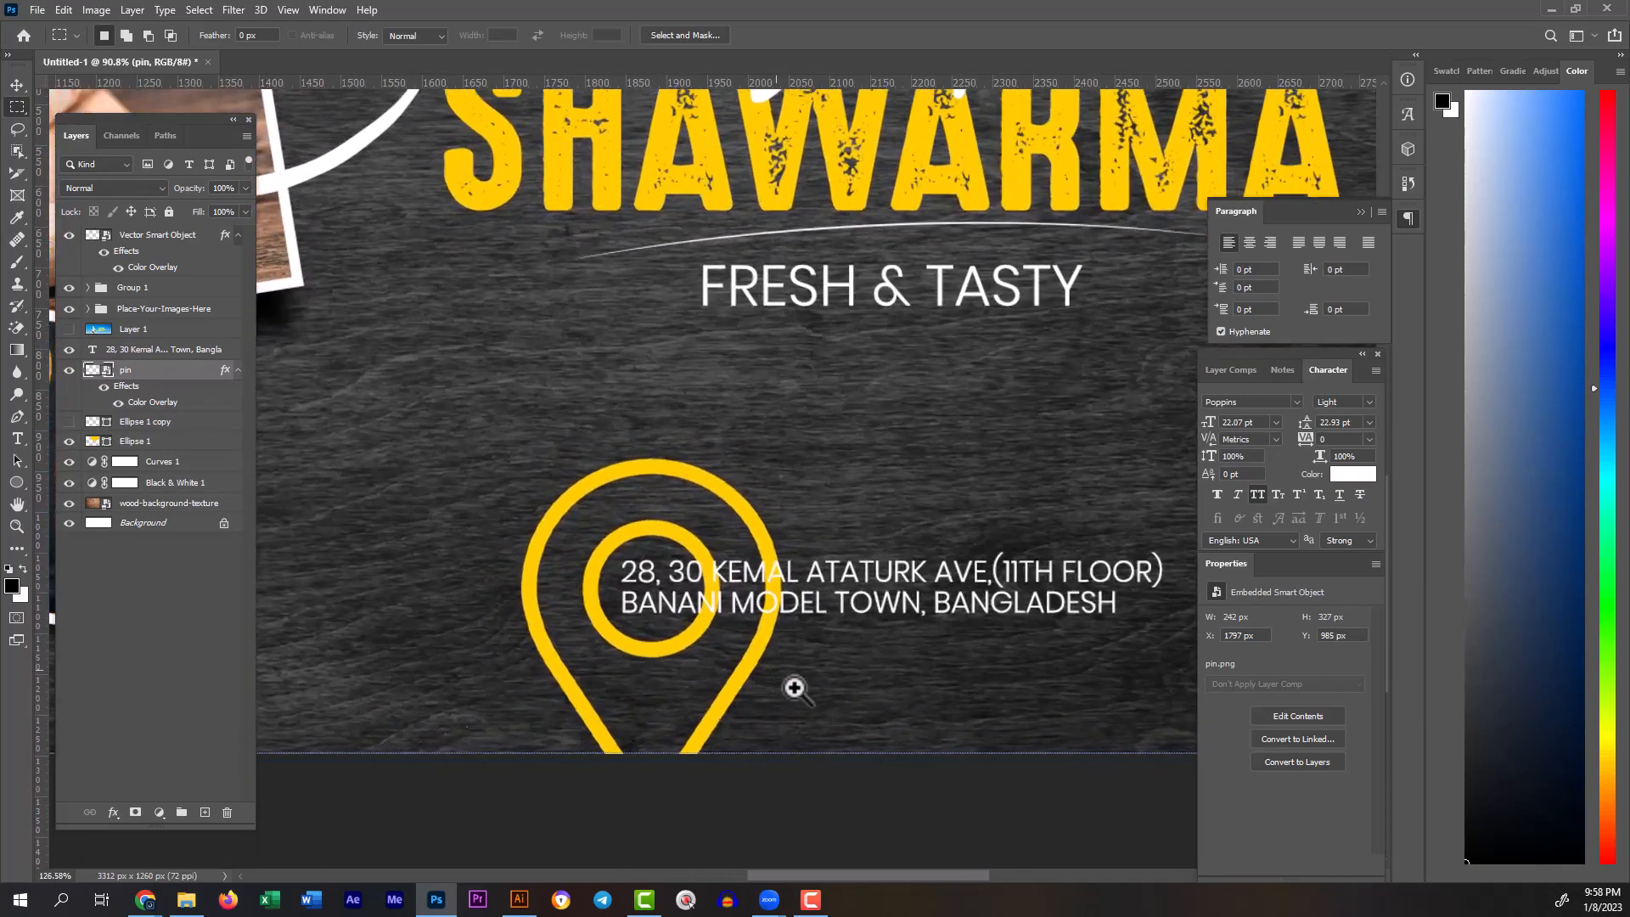
pyautogui.scroll(-3, 795, 688)
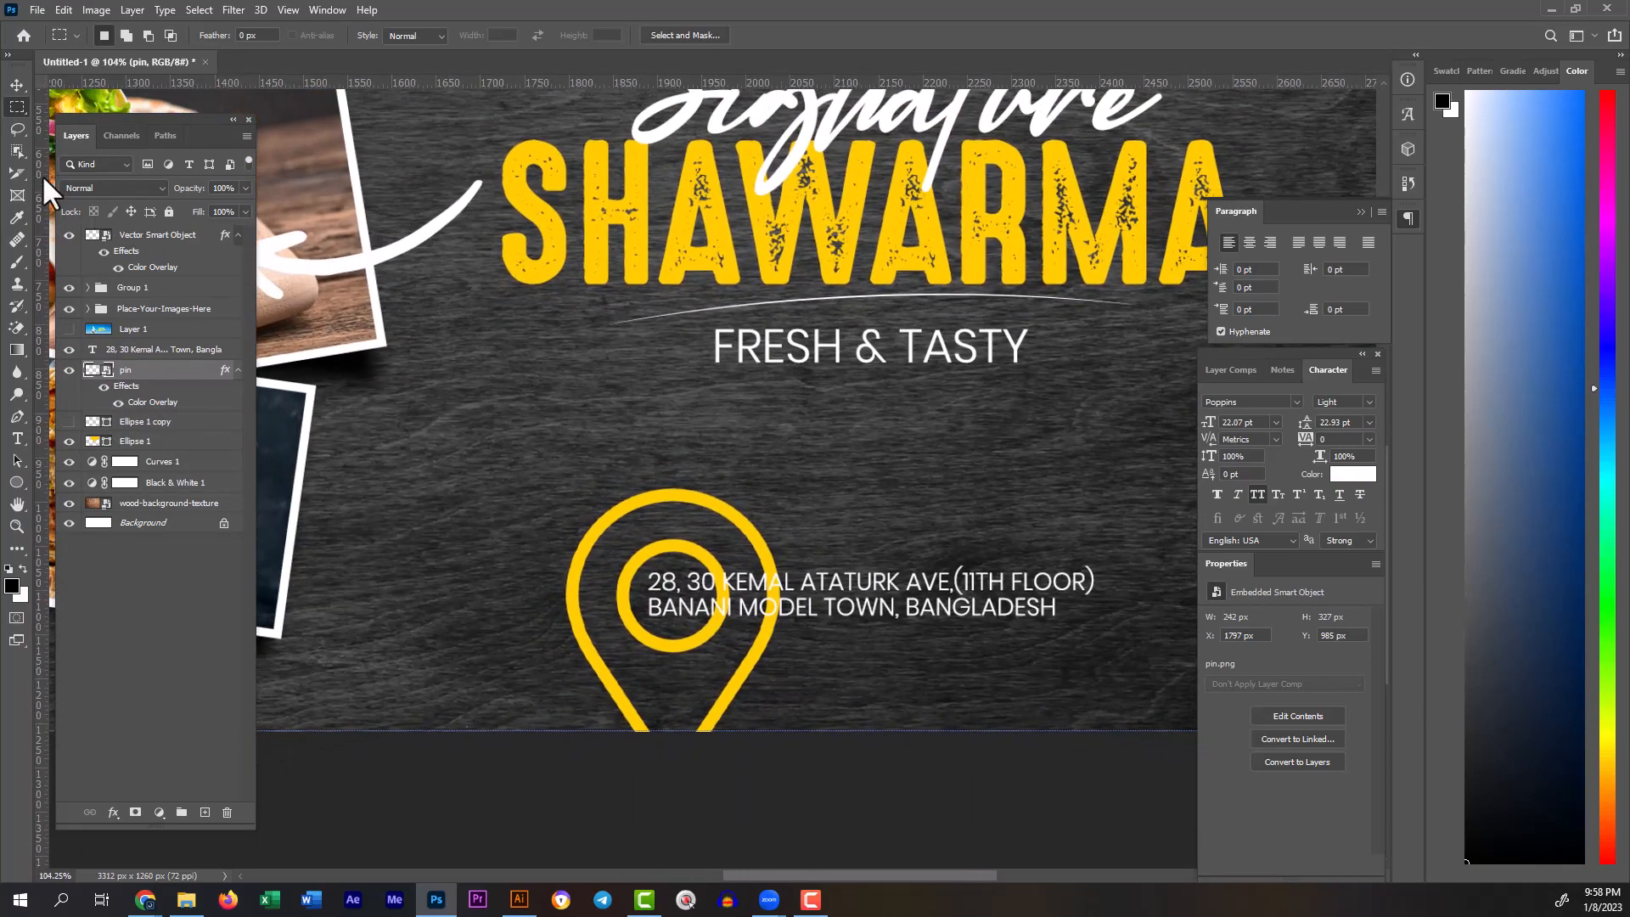
# Step: Try the Vivid Light blend mode on the pin layer
pyautogui.click(19, 87)
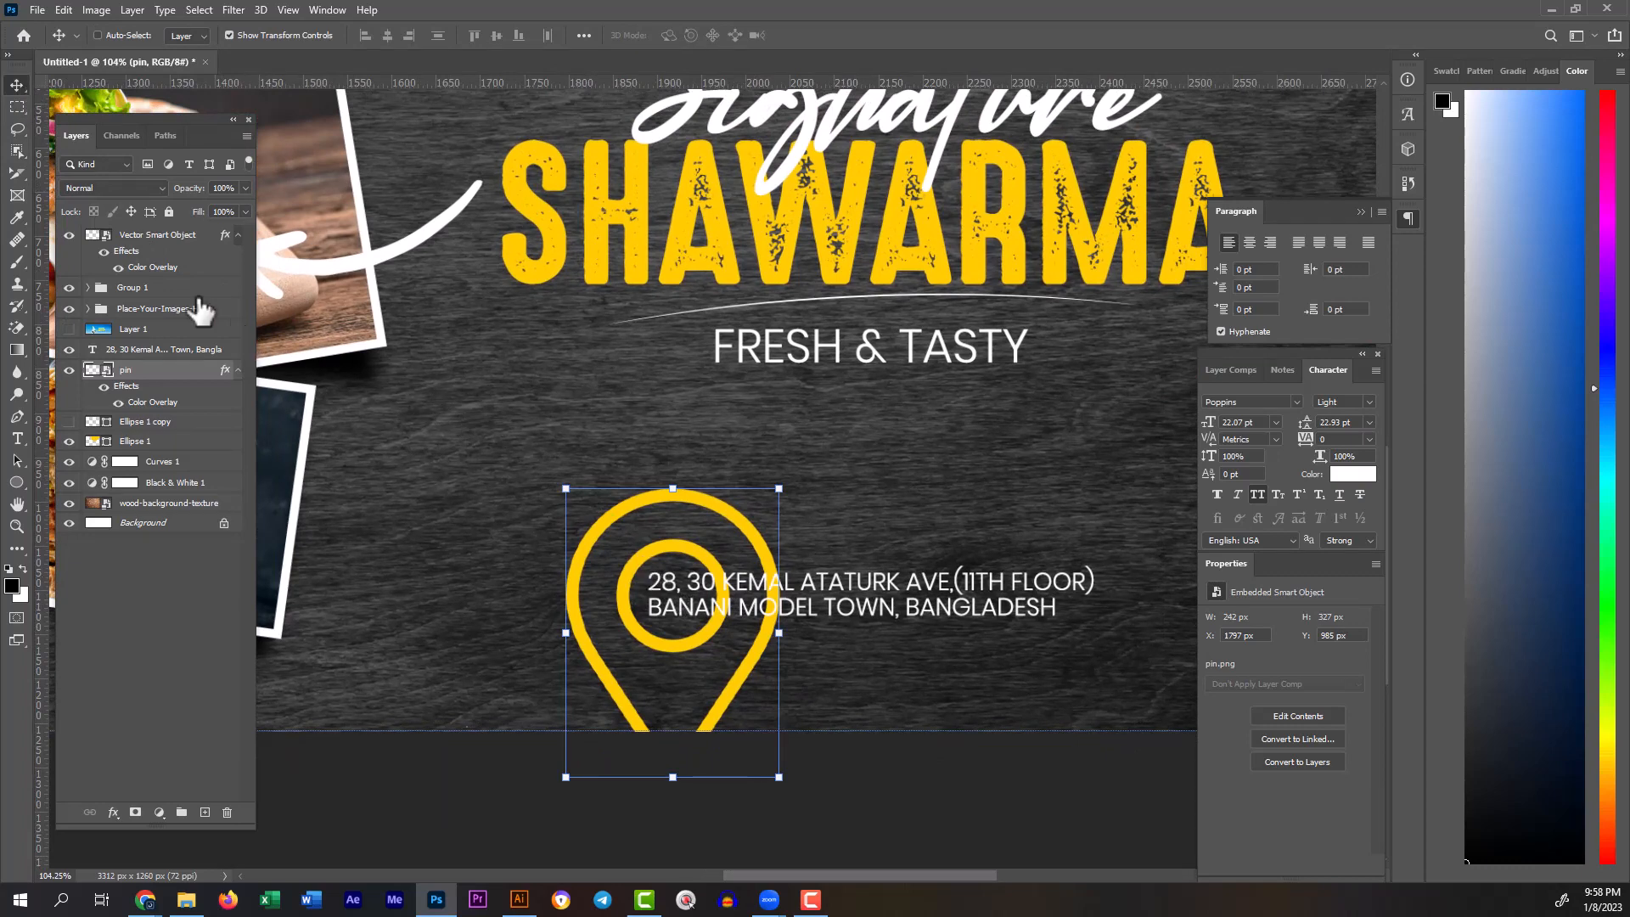
pyautogui.click(106, 188)
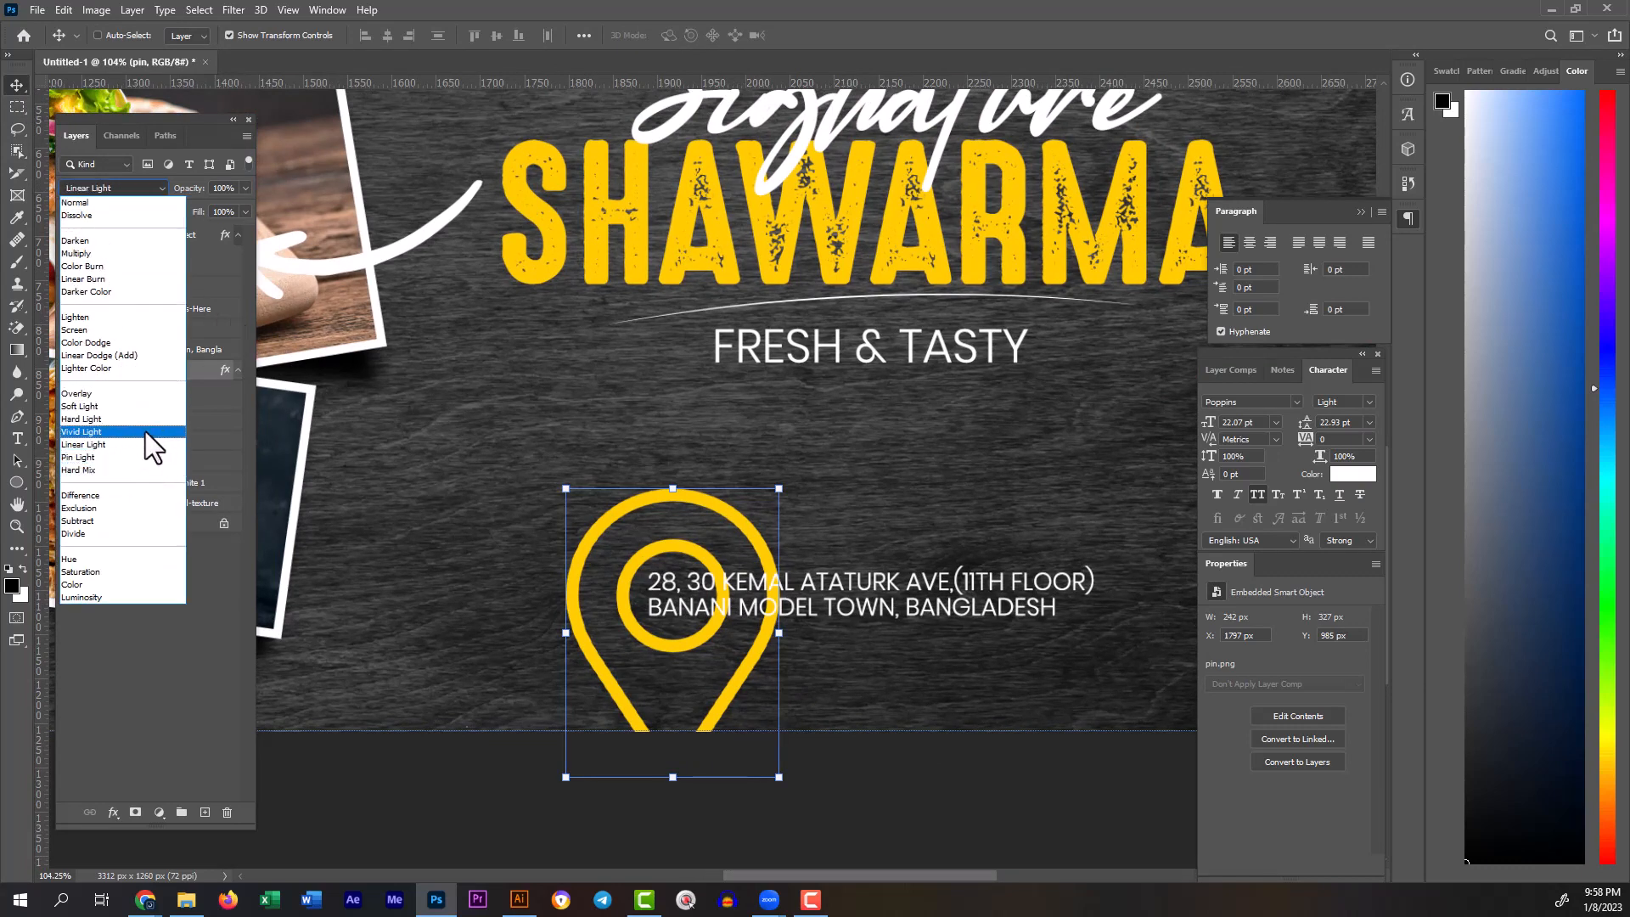
pyautogui.click(157, 429)
# Step: Set the blend mode of the pin's Color Overlay effect to Screen
pyautogui.doubleClick(154, 404)
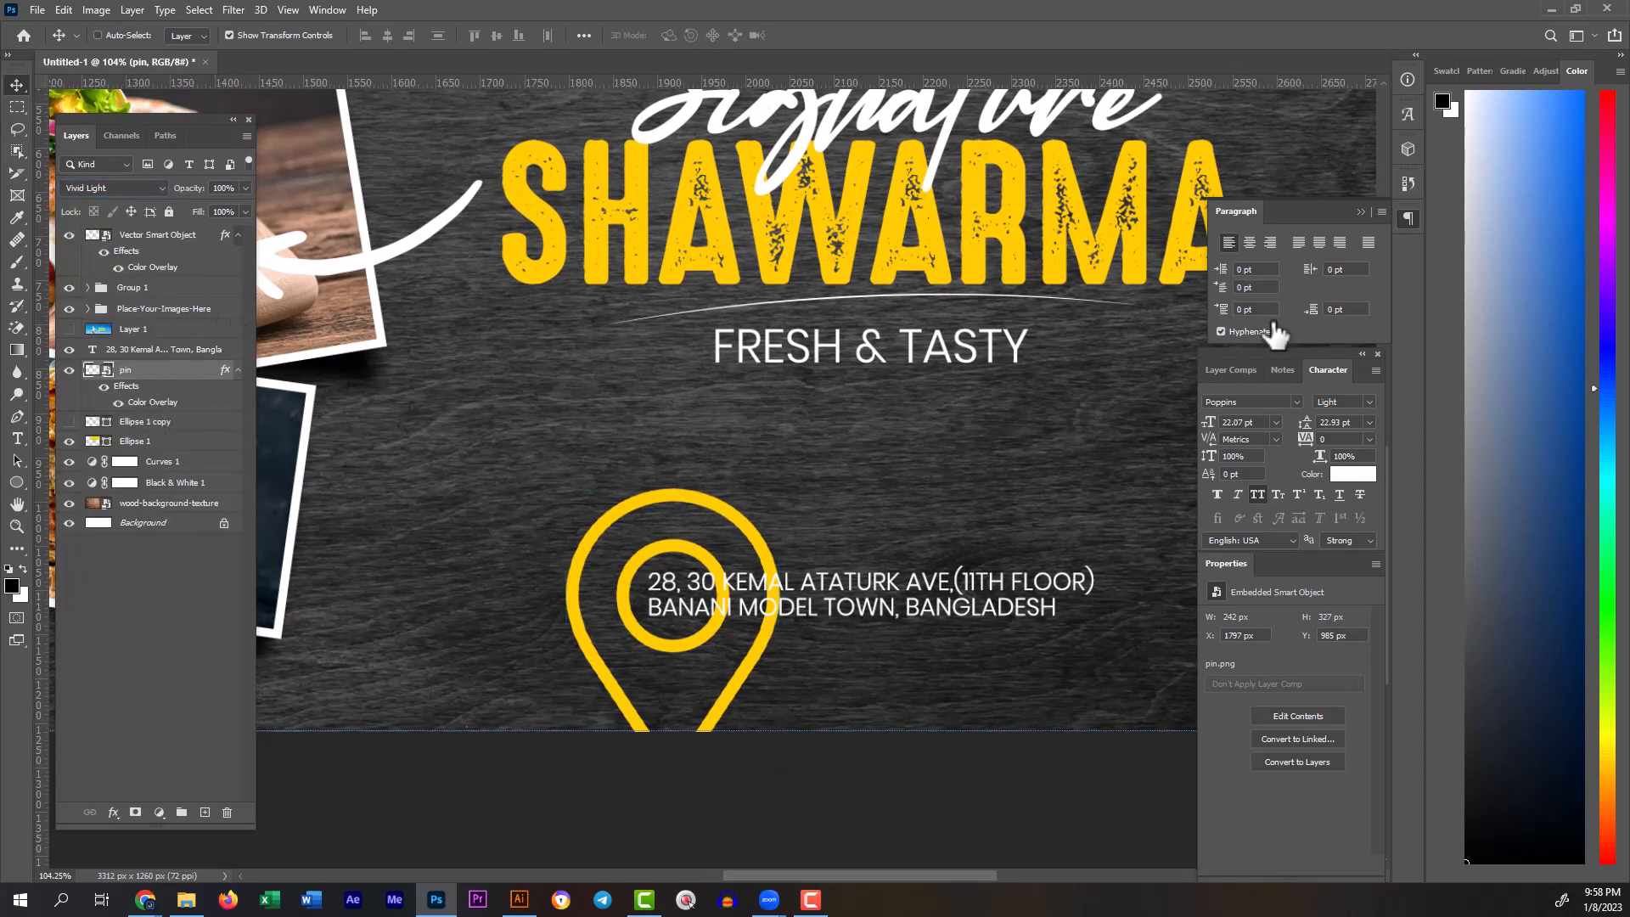
pyautogui.click(1291, 106)
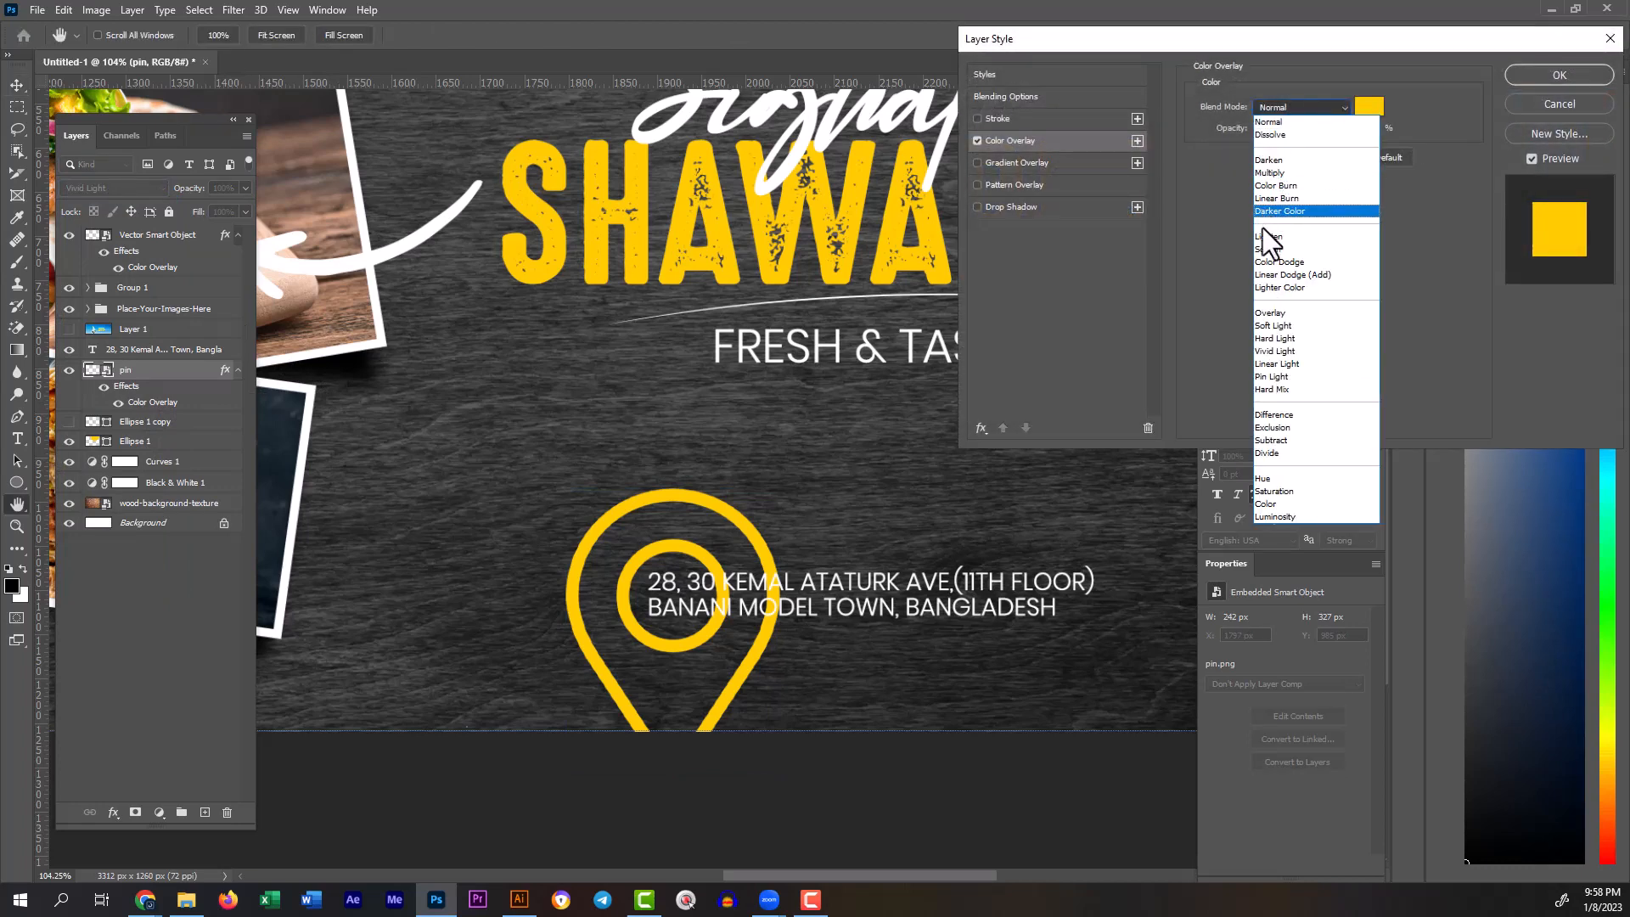
pyautogui.click(1276, 250)
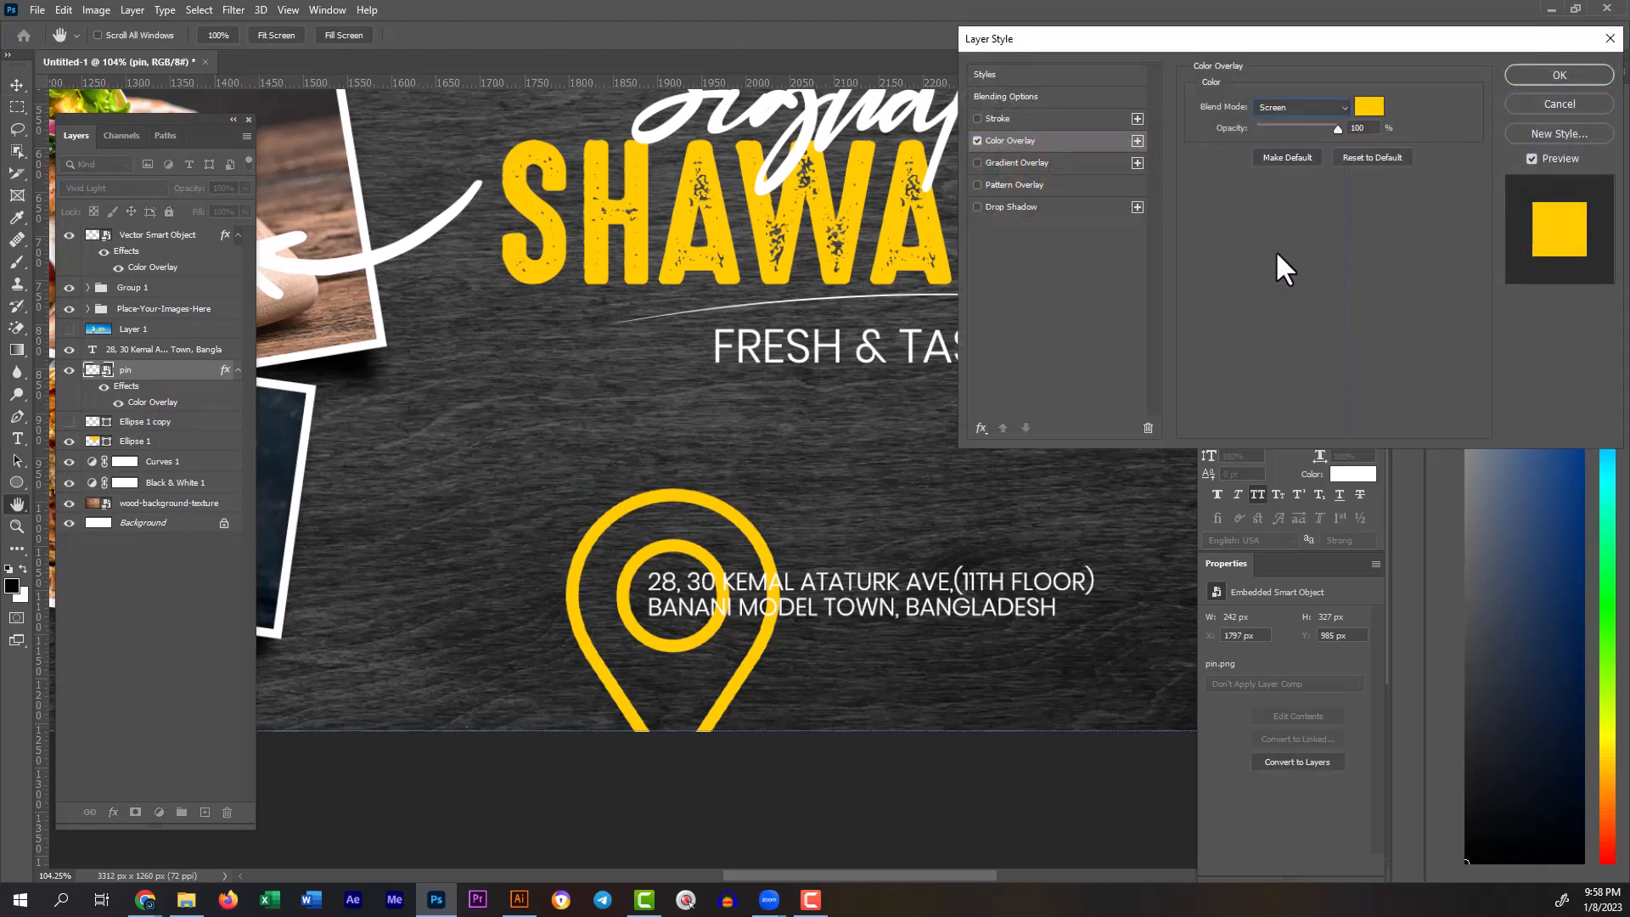
pyautogui.click(1534, 76)
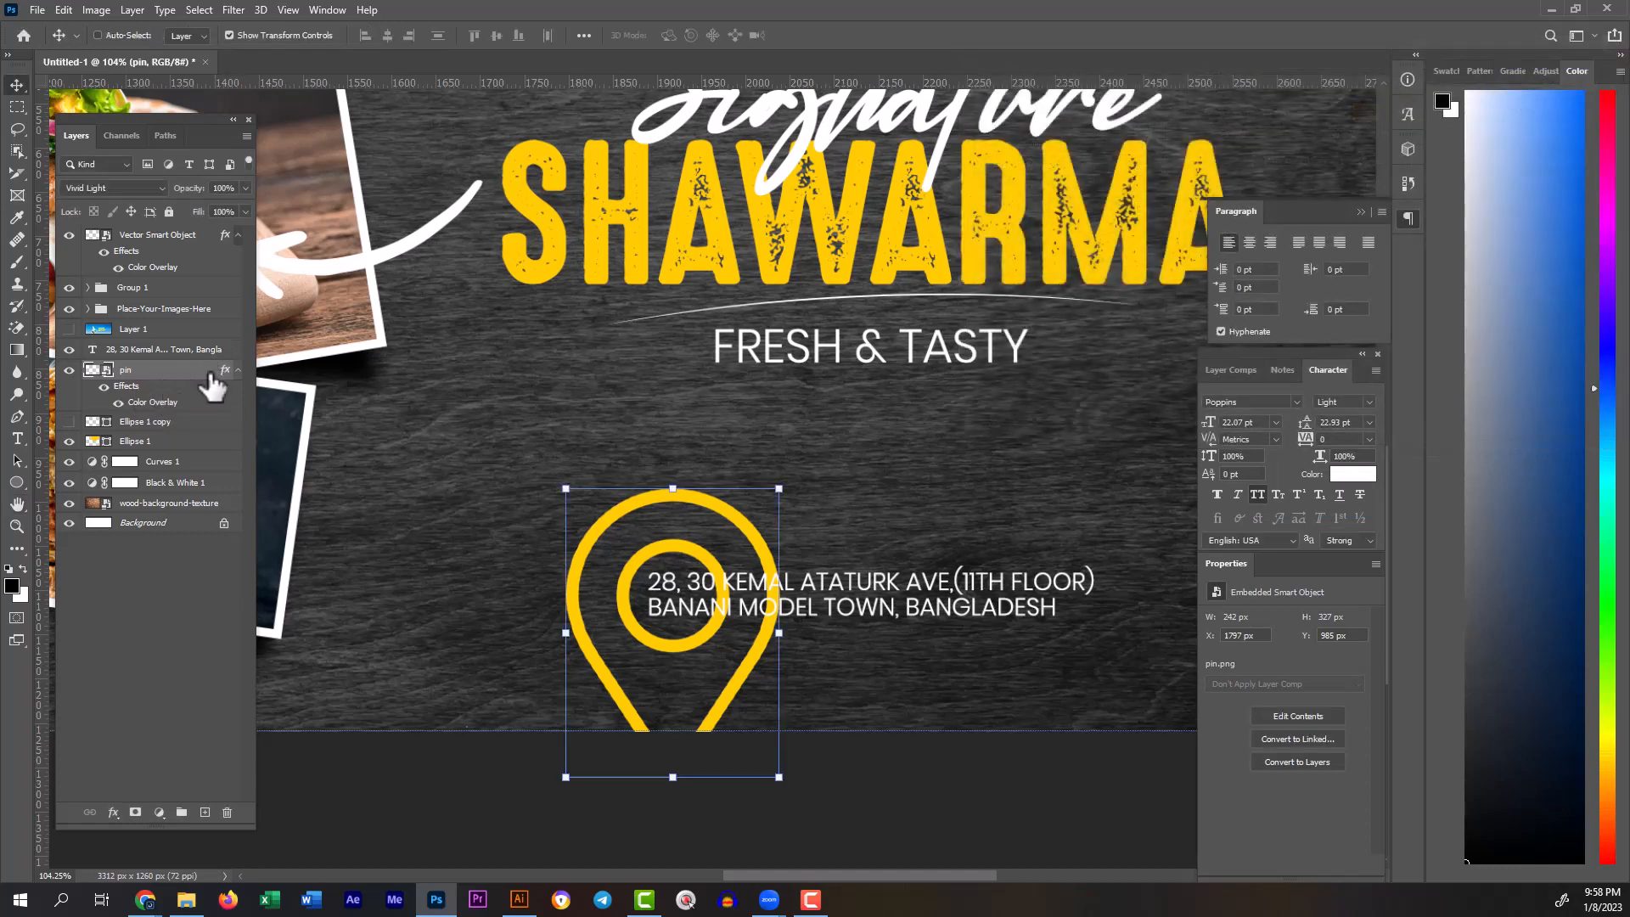
# Step: Convert the pin layer with its Color Overlay effect into a smart object
pyautogui.rightClick(141, 379)
pyautogui.click(125, 369)
pyautogui.rightClick(150, 374)
pyautogui.click(207, 324)
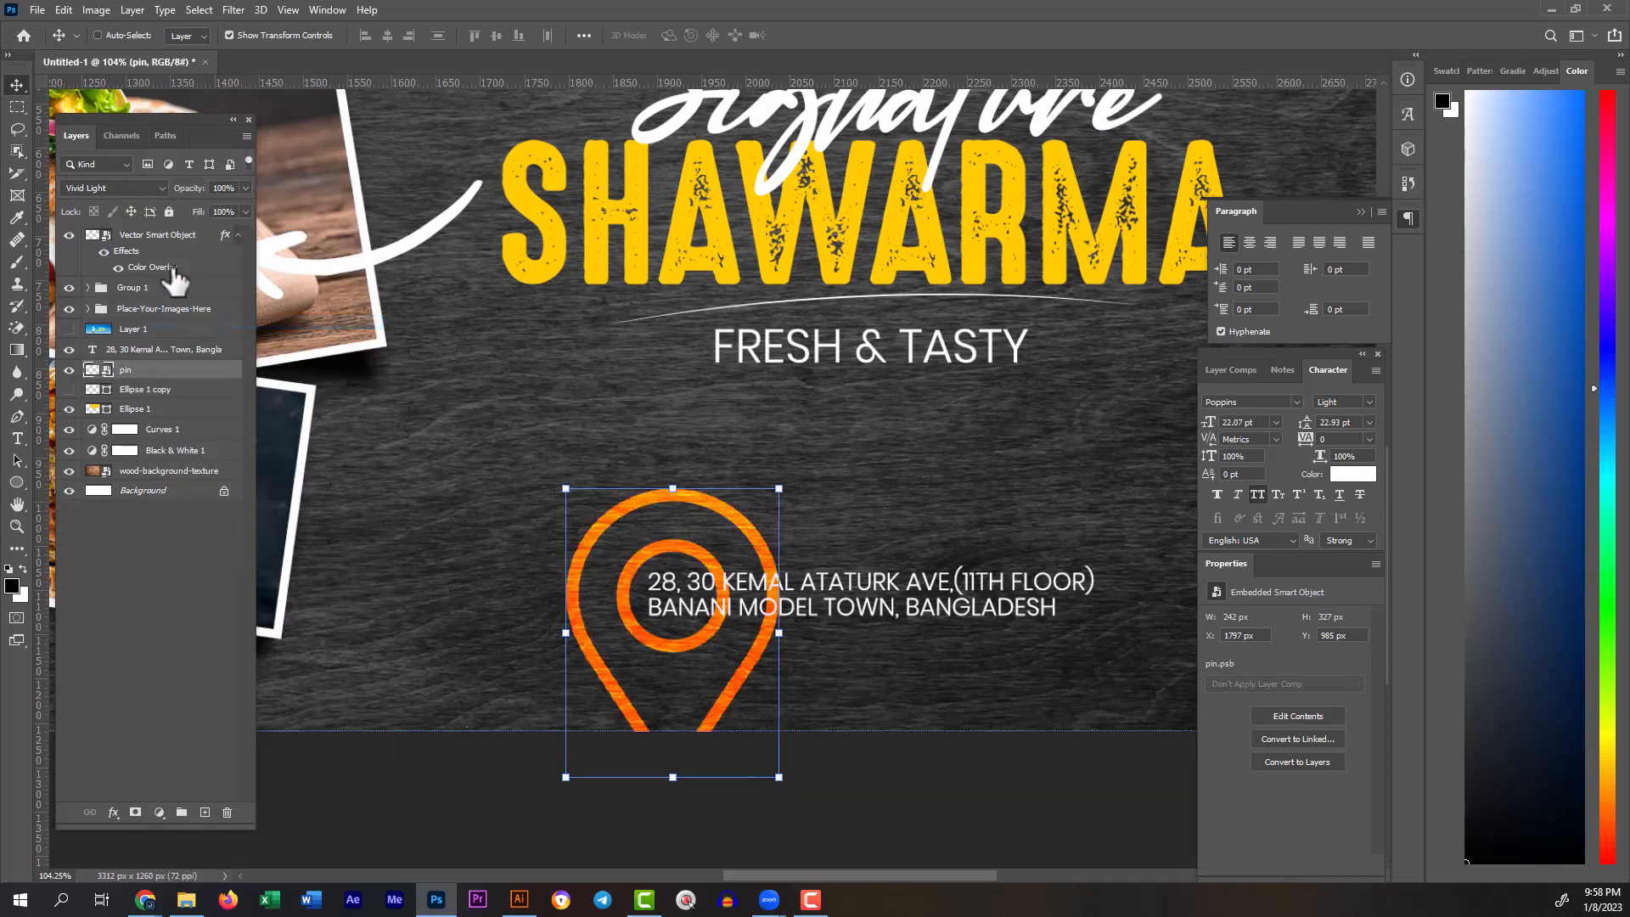
# Step: Set the pin layer's blend mode to Soft Light so the icon blends into the wood background
pyautogui.click(120, 192)
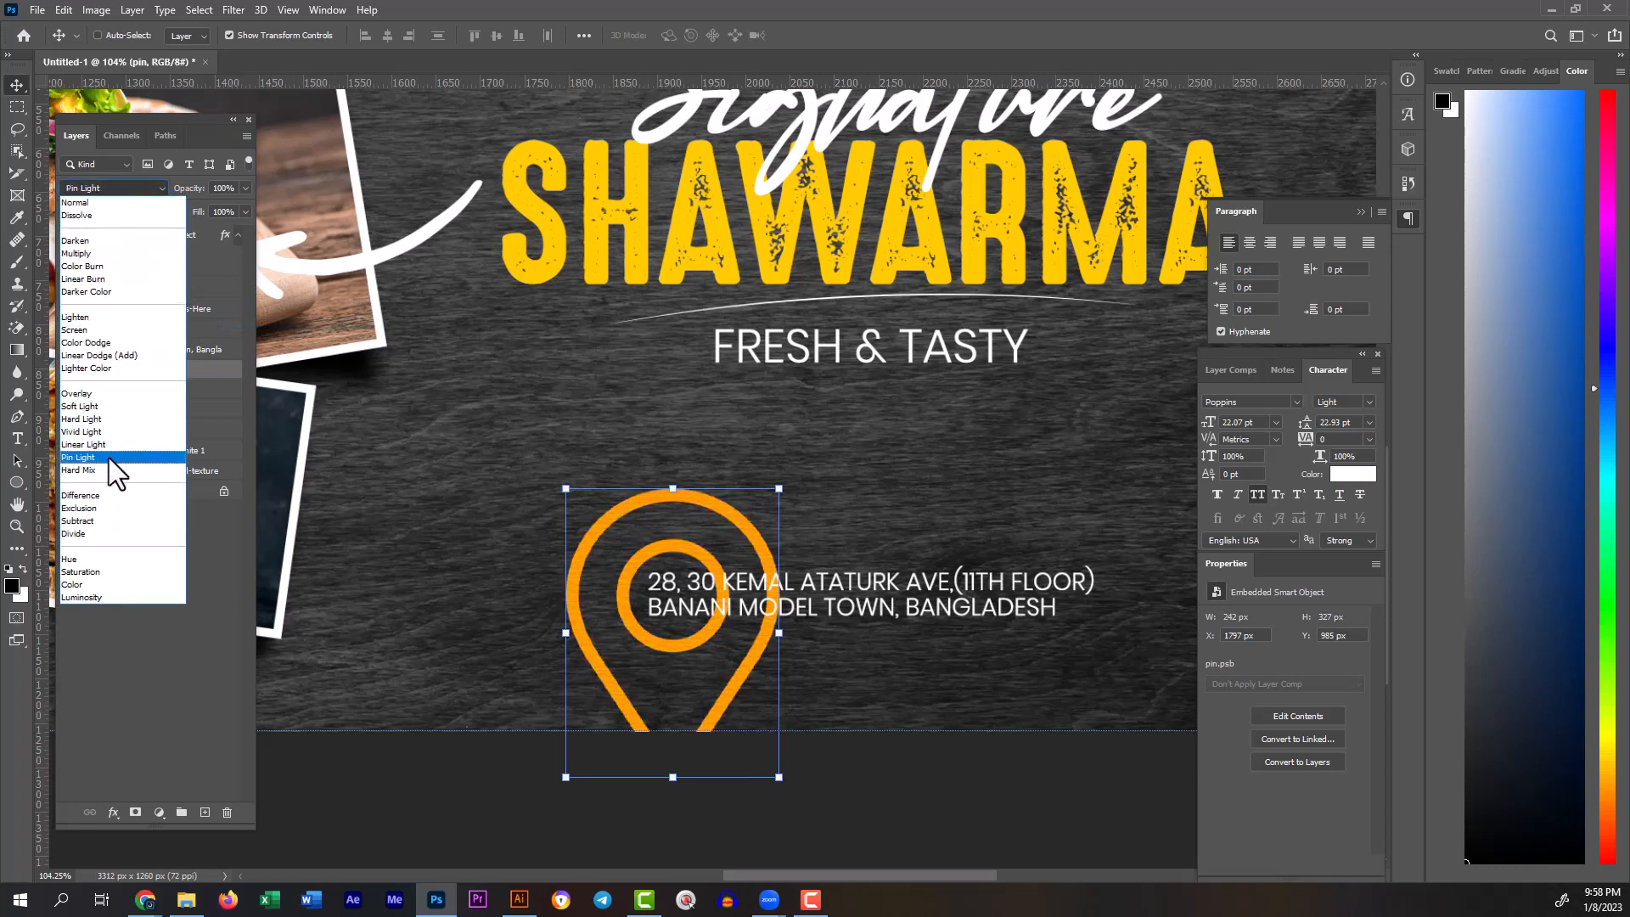
pyautogui.click(126, 406)
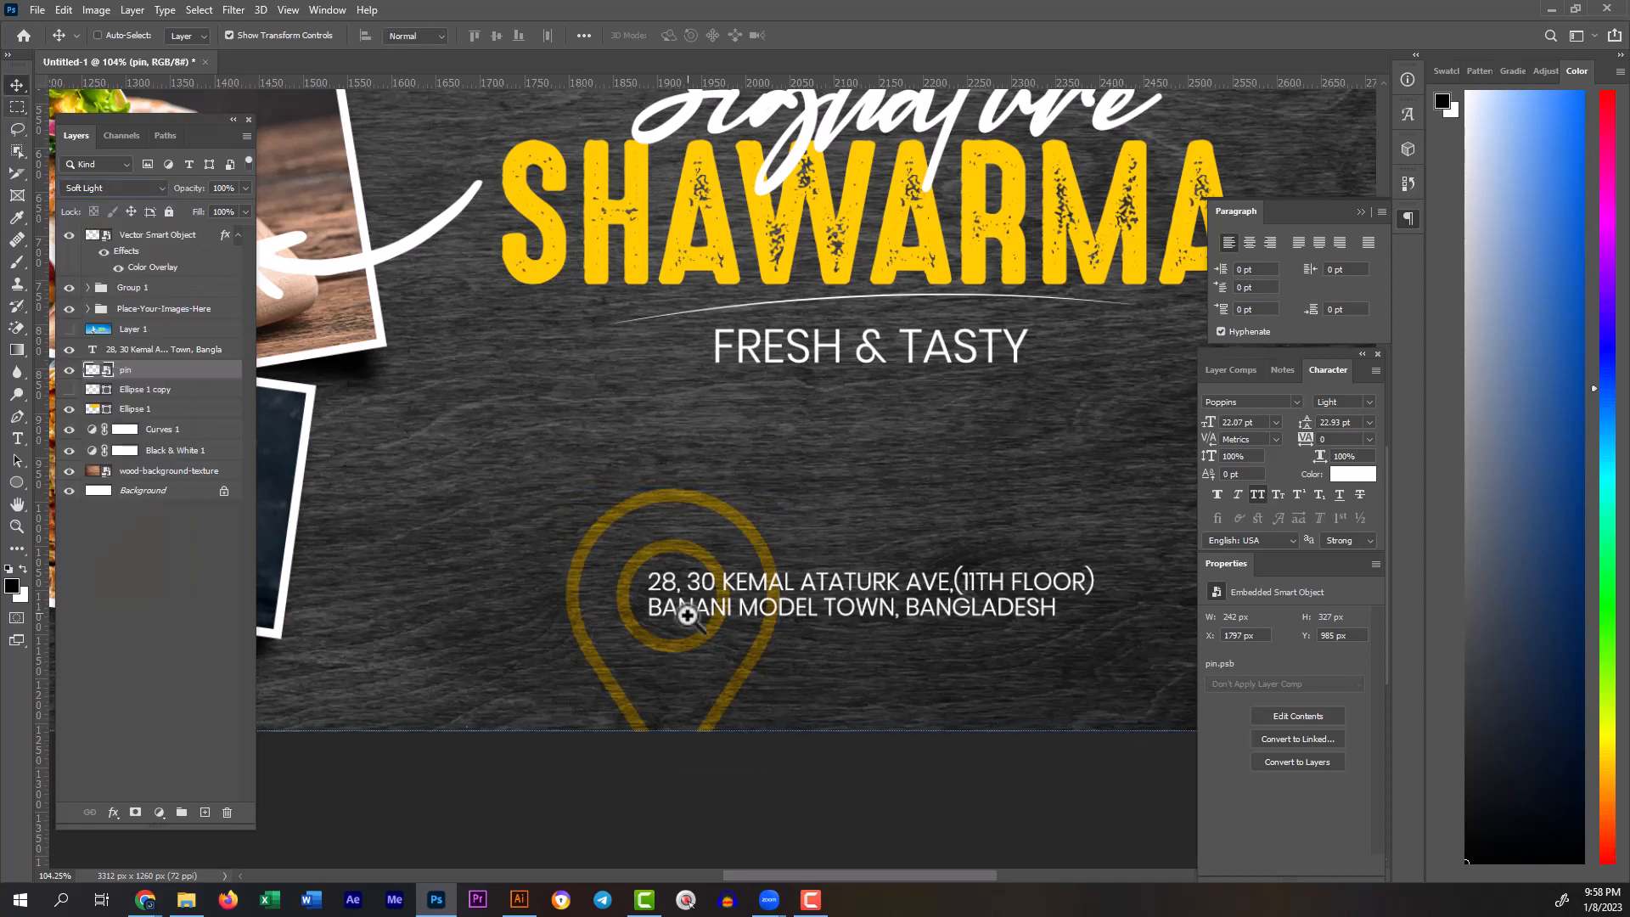
pyautogui.moveTo(688, 615); pyautogui.dragTo(637, 476)
pyautogui.moveTo(750, 604)
pyautogui.mouseDown()
pyautogui.moveTo(761, 619)
pyautogui.moveTo(752, 600)
pyautogui.mouseUp()
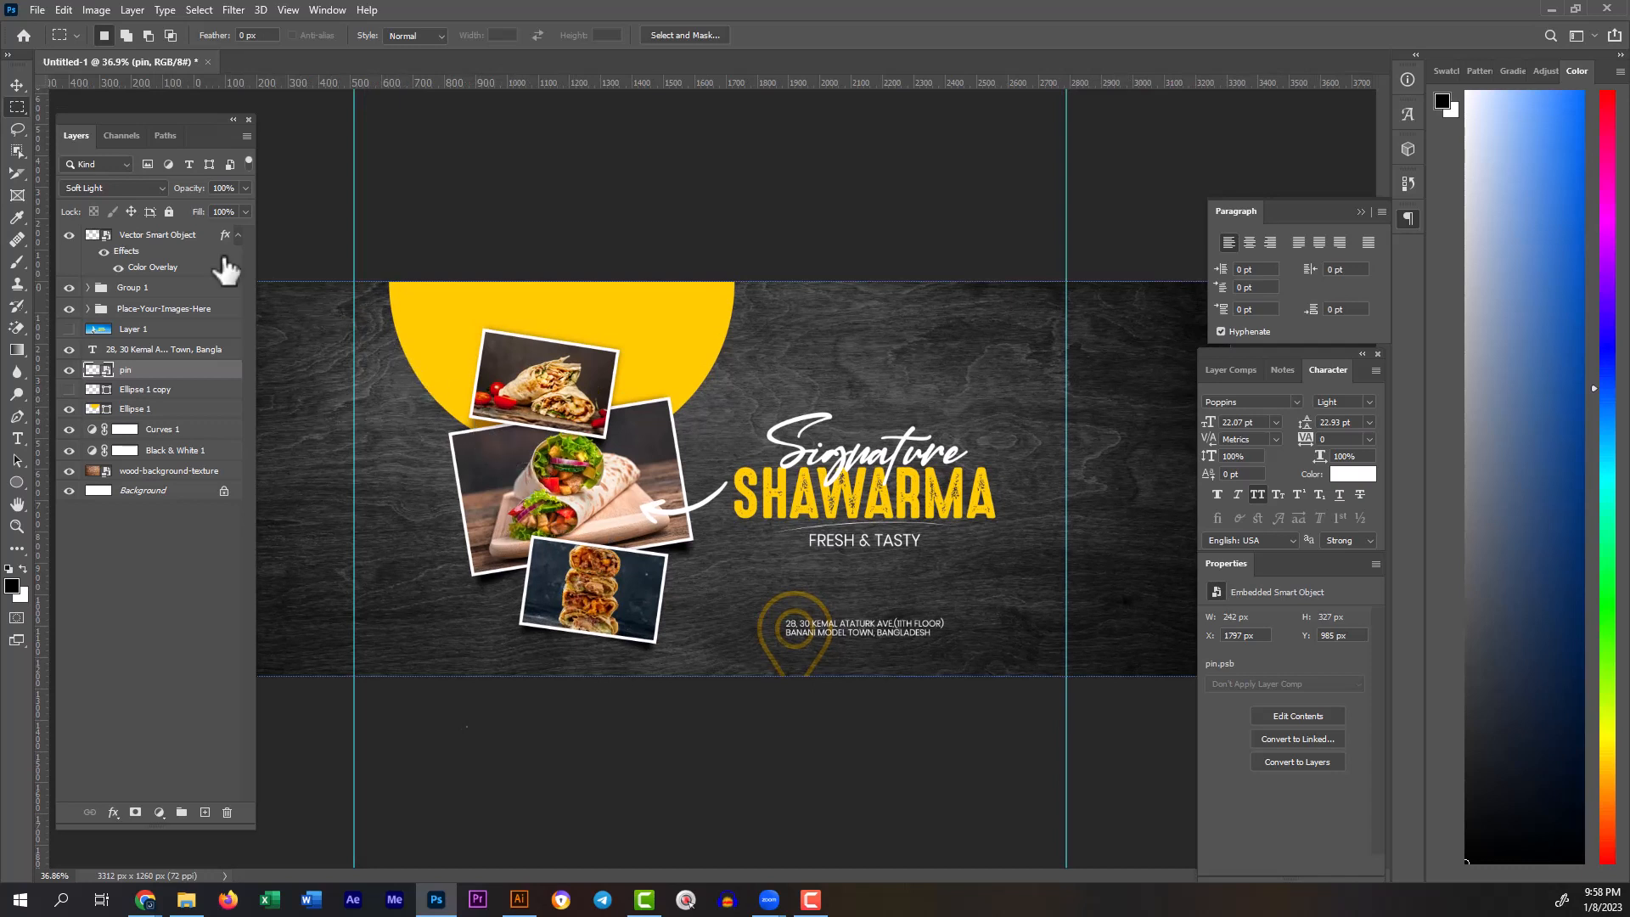
# Step: Set the blend mode of Ellipse 1, the large yellow circle behind the photos, to Soft Light
pyautogui.click(17, 85)
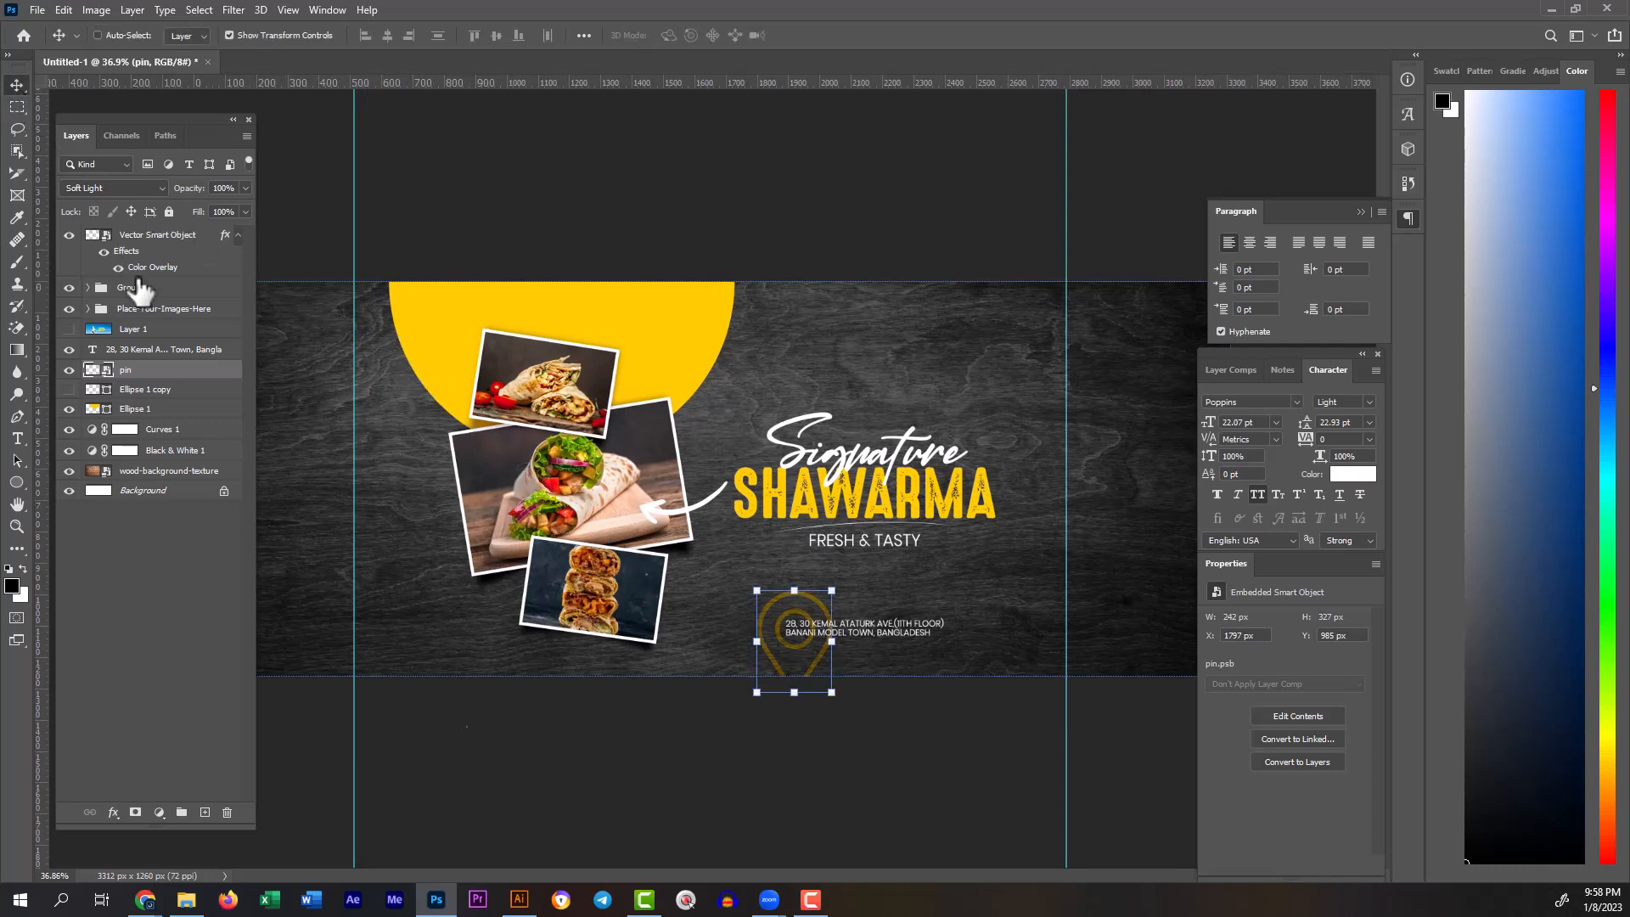
pyautogui.click(140, 390)
pyautogui.click(144, 412)
pyautogui.click(111, 189)
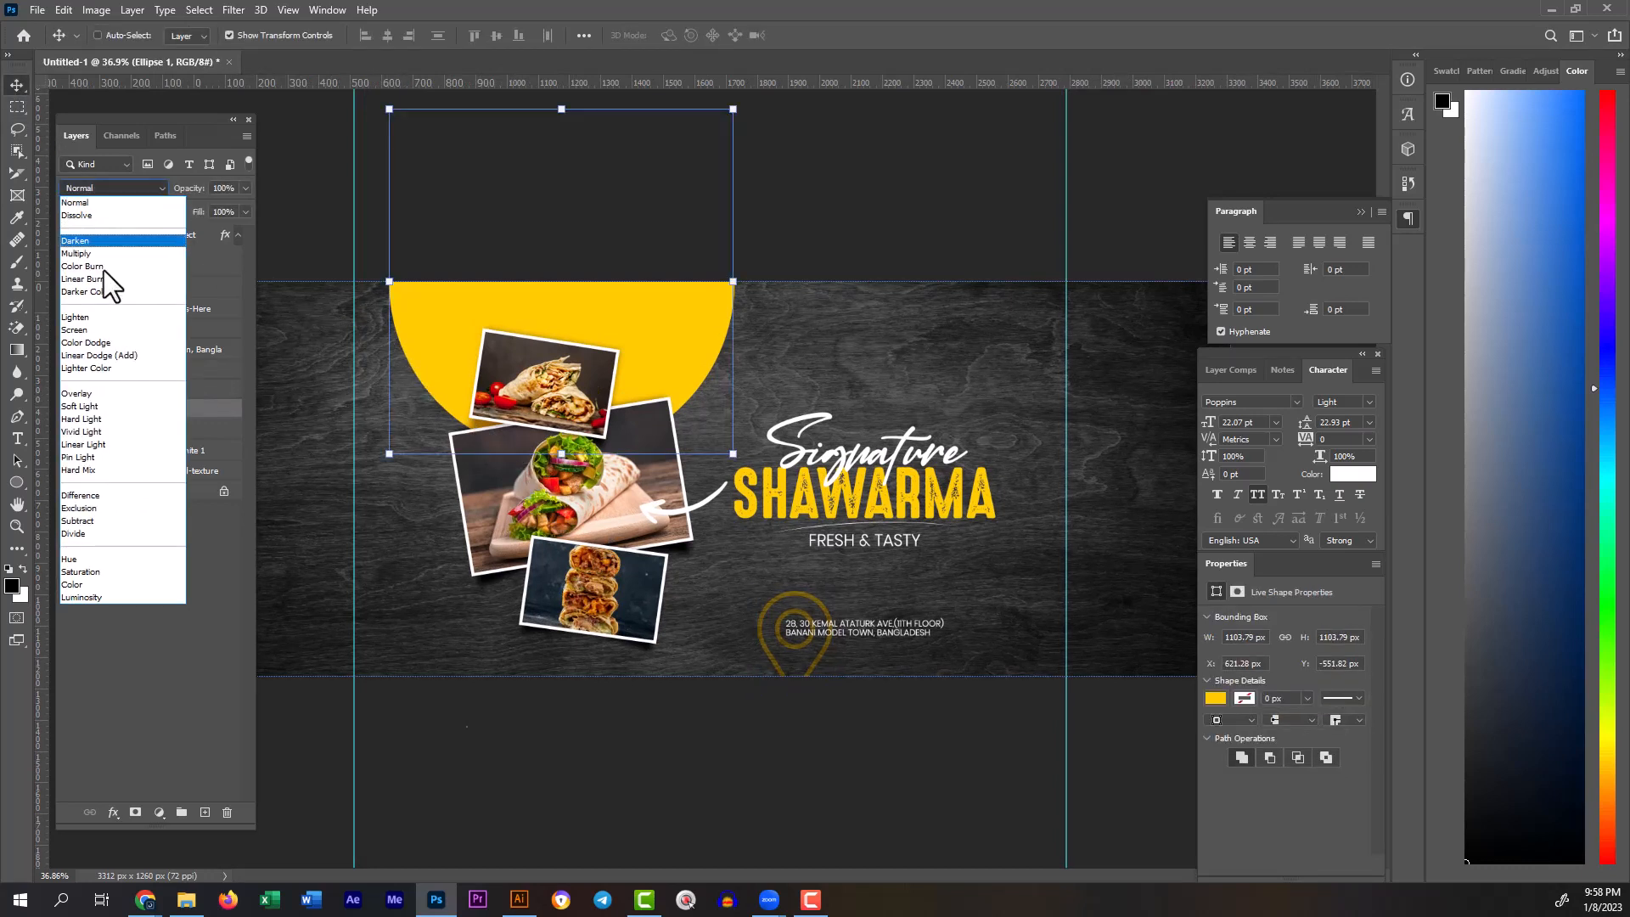
pyautogui.click(92, 406)
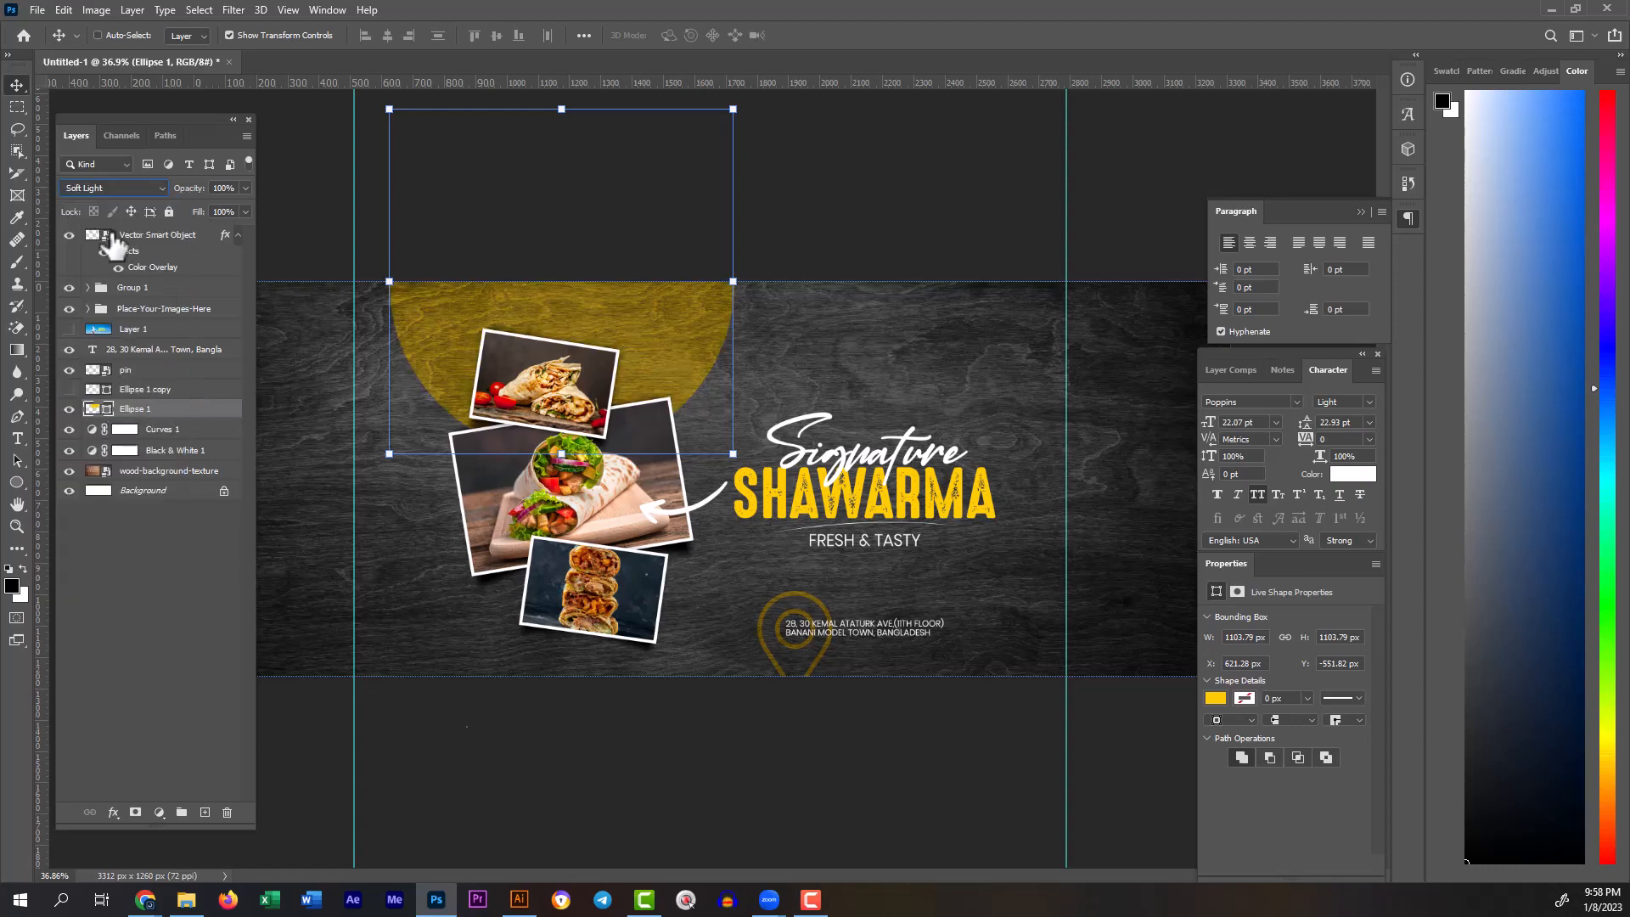
pyautogui.click(18, 106)
pyautogui.scroll(-3, 774, 591)
pyautogui.scroll(3, 774, 592)
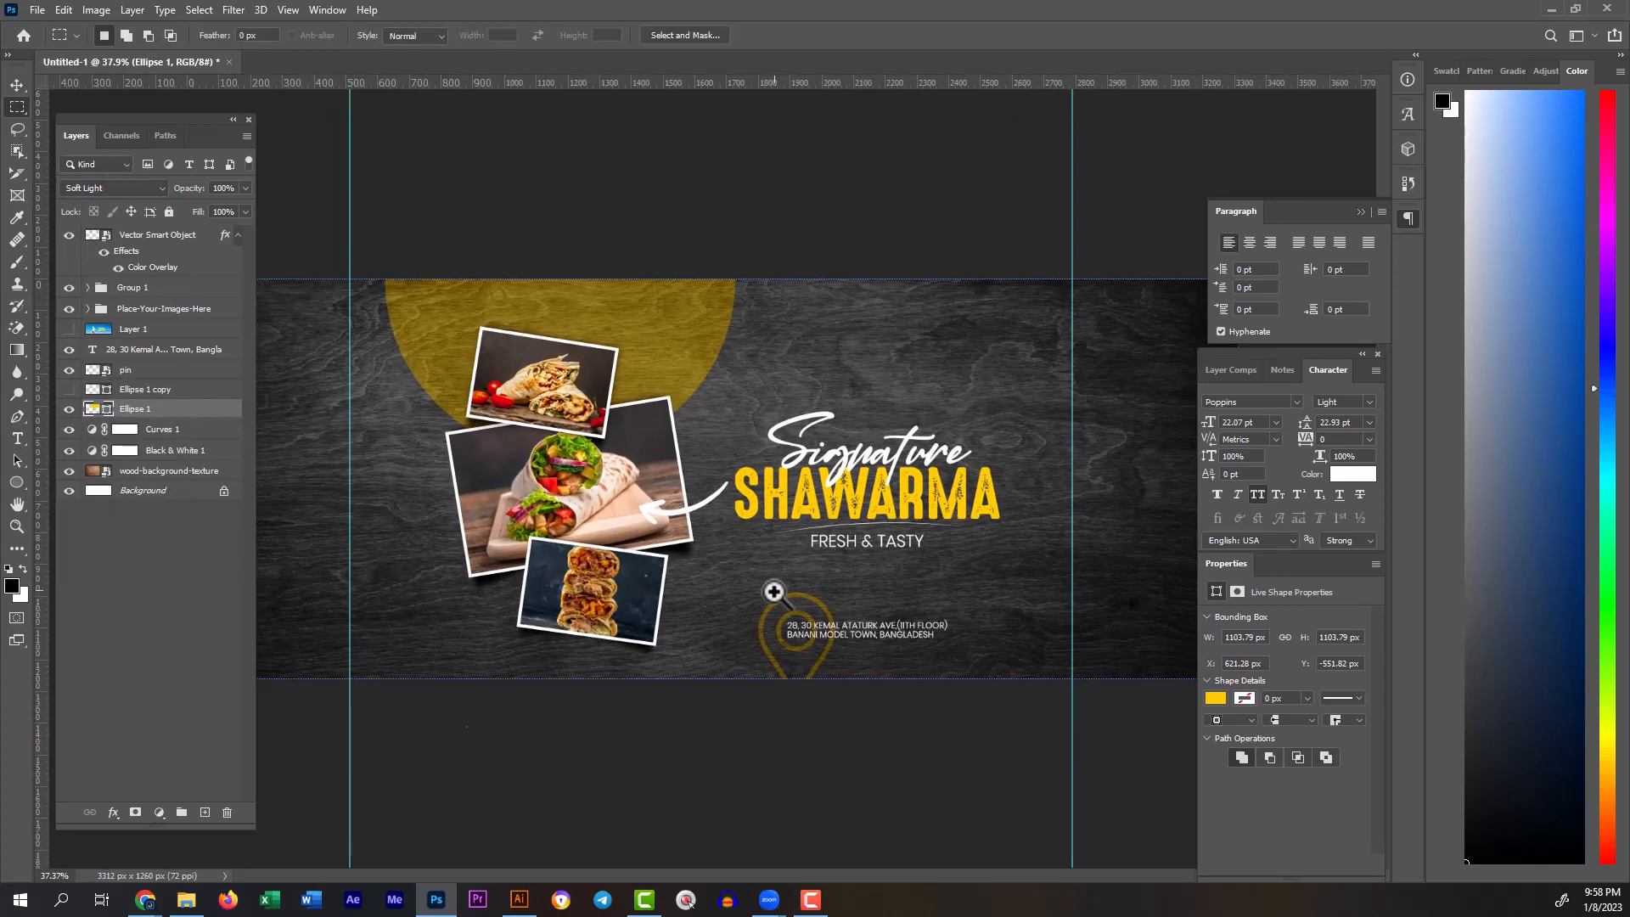
# Step: Hide the vertical guides so the whole banner can be reviewed without them
pyautogui.scroll(2, 777, 593)
pyautogui.scroll(-3, 781, 593)
pyautogui.scroll(3, 798, 585)
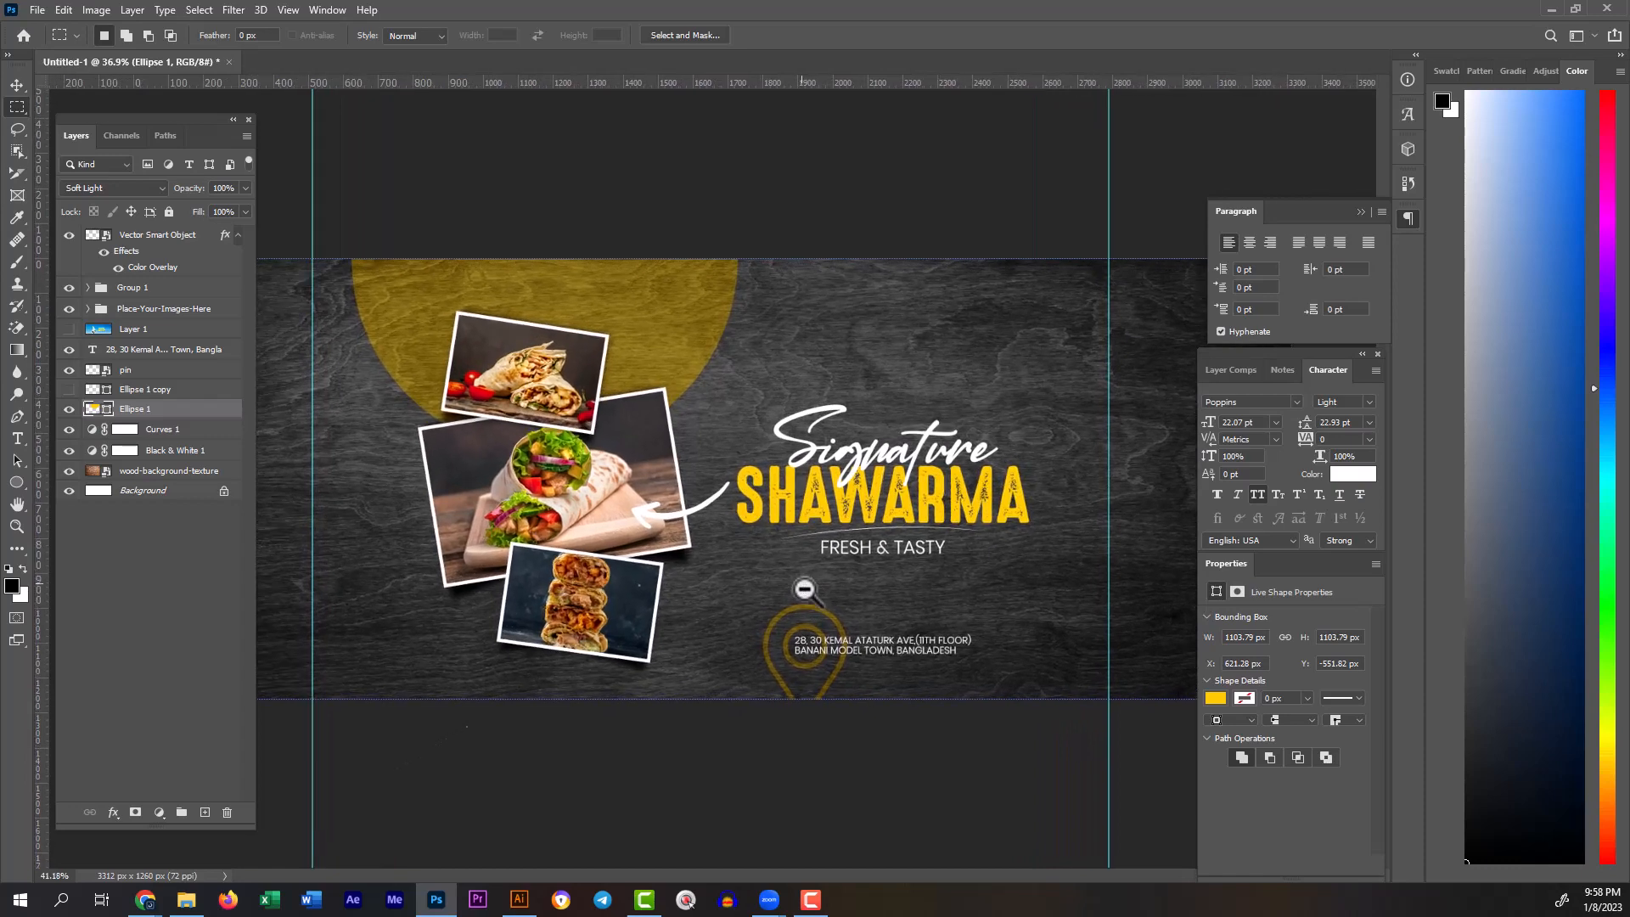
pyautogui.scroll(-4, 714, 484)
pyautogui.scroll(2, 713, 484)
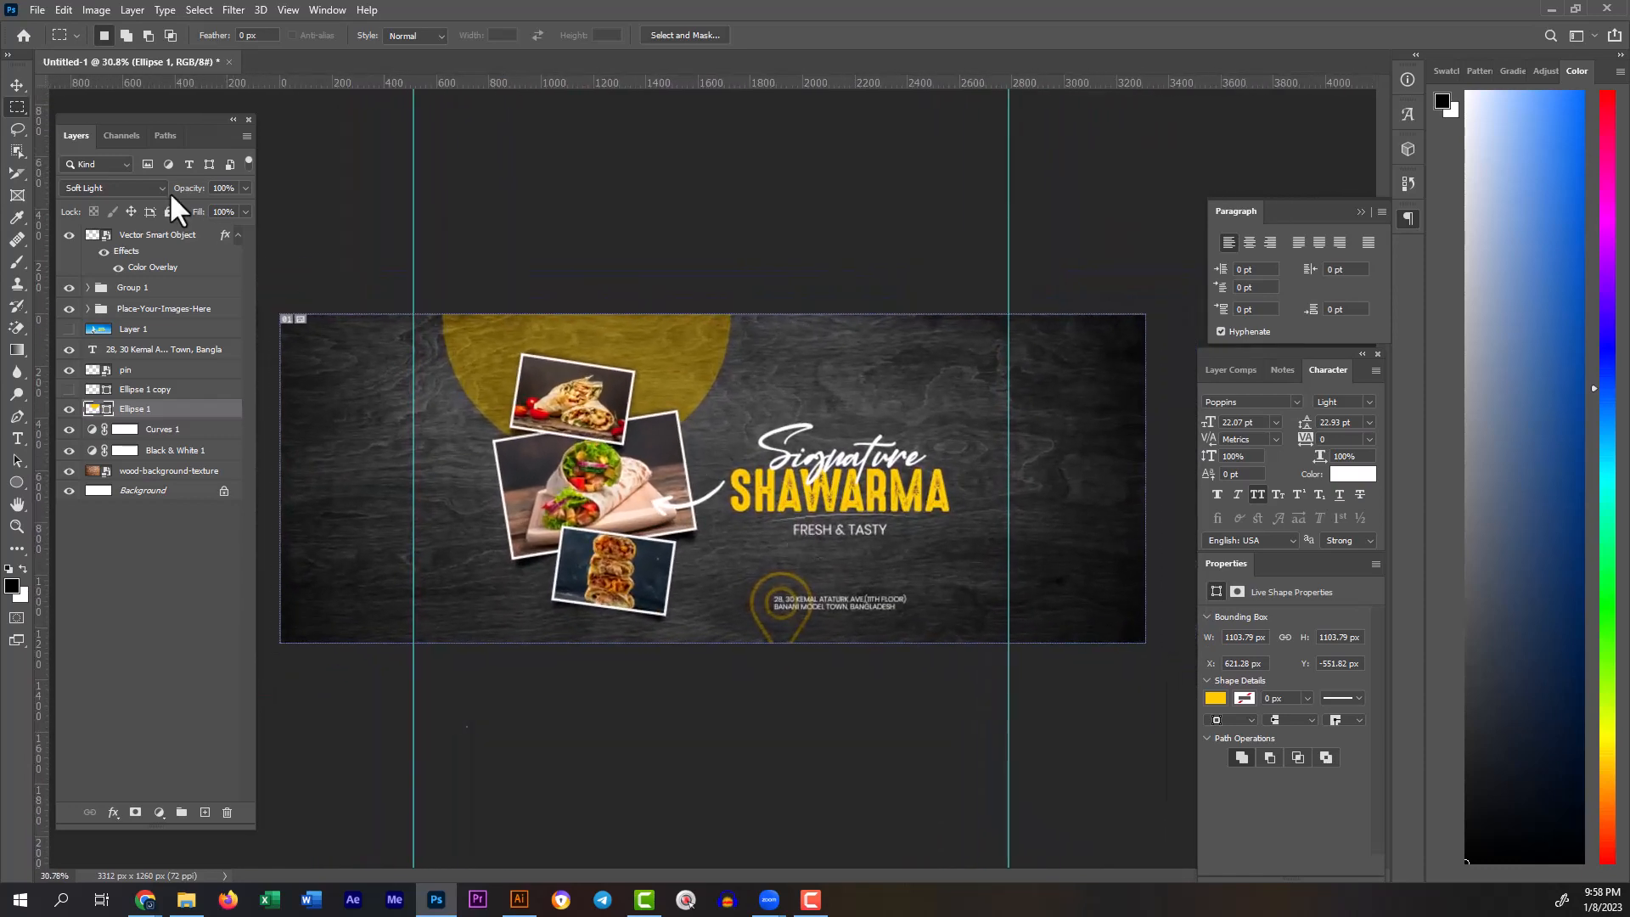
pyautogui.click(21, 86)
pyautogui.click(17, 106)
pyautogui.scroll(-2, 697, 501)
pyautogui.hotkey('ctrl', ';')
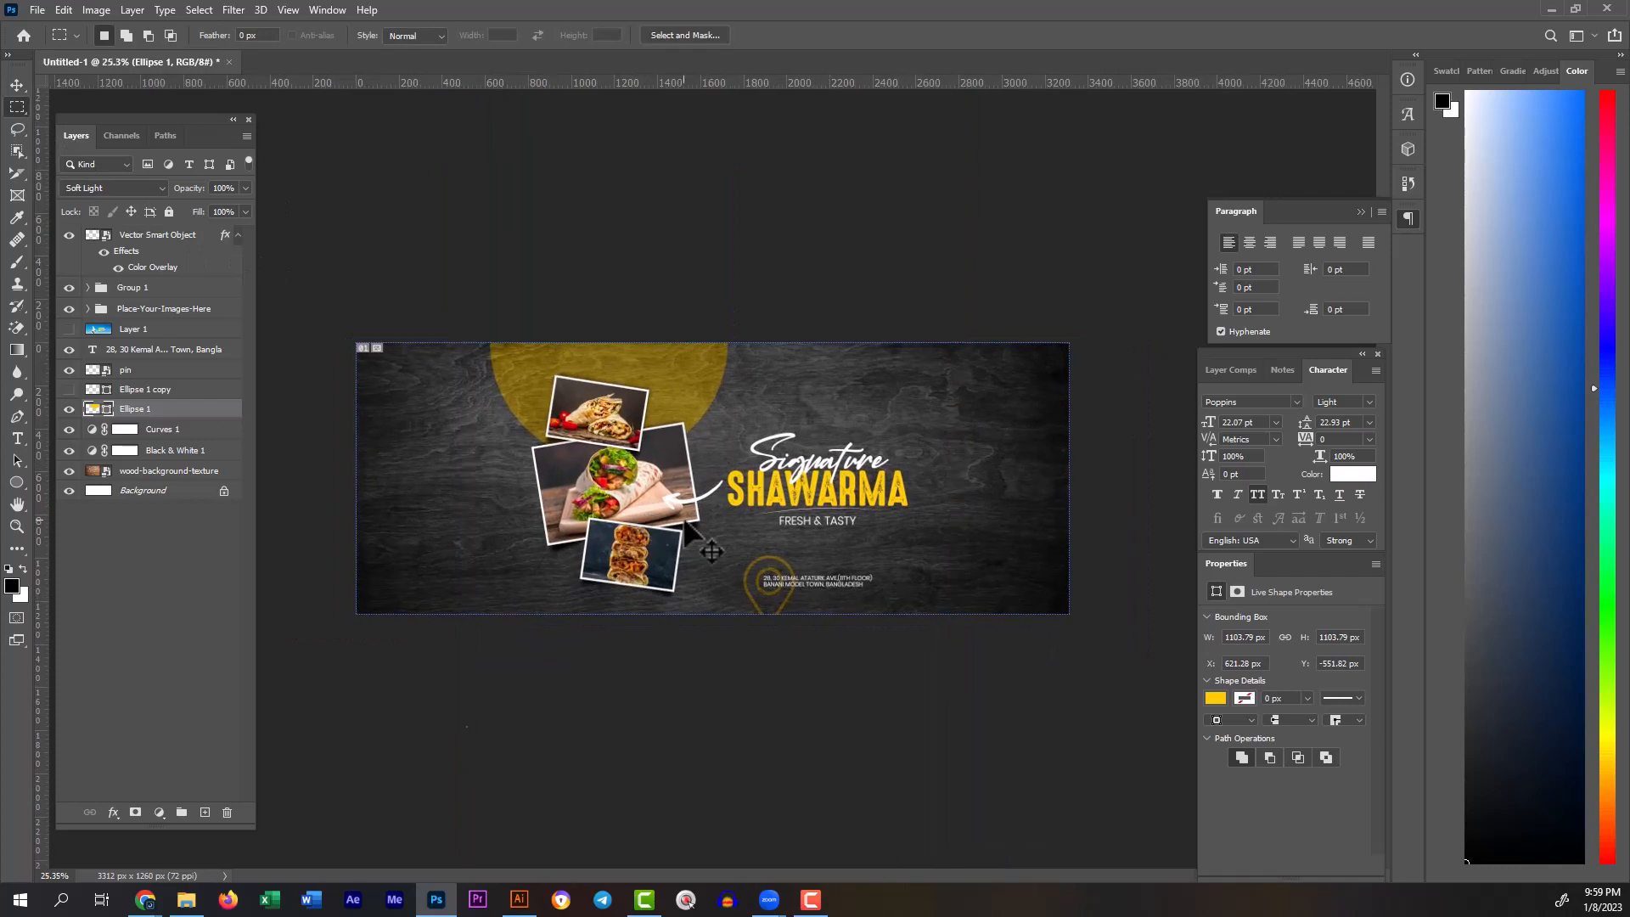
# Step: Review the full banner composition and switch to the Chrome browser
pyautogui.moveTo(685, 519); pyautogui.dragTo(697, 567)
pyautogui.click(17, 129)
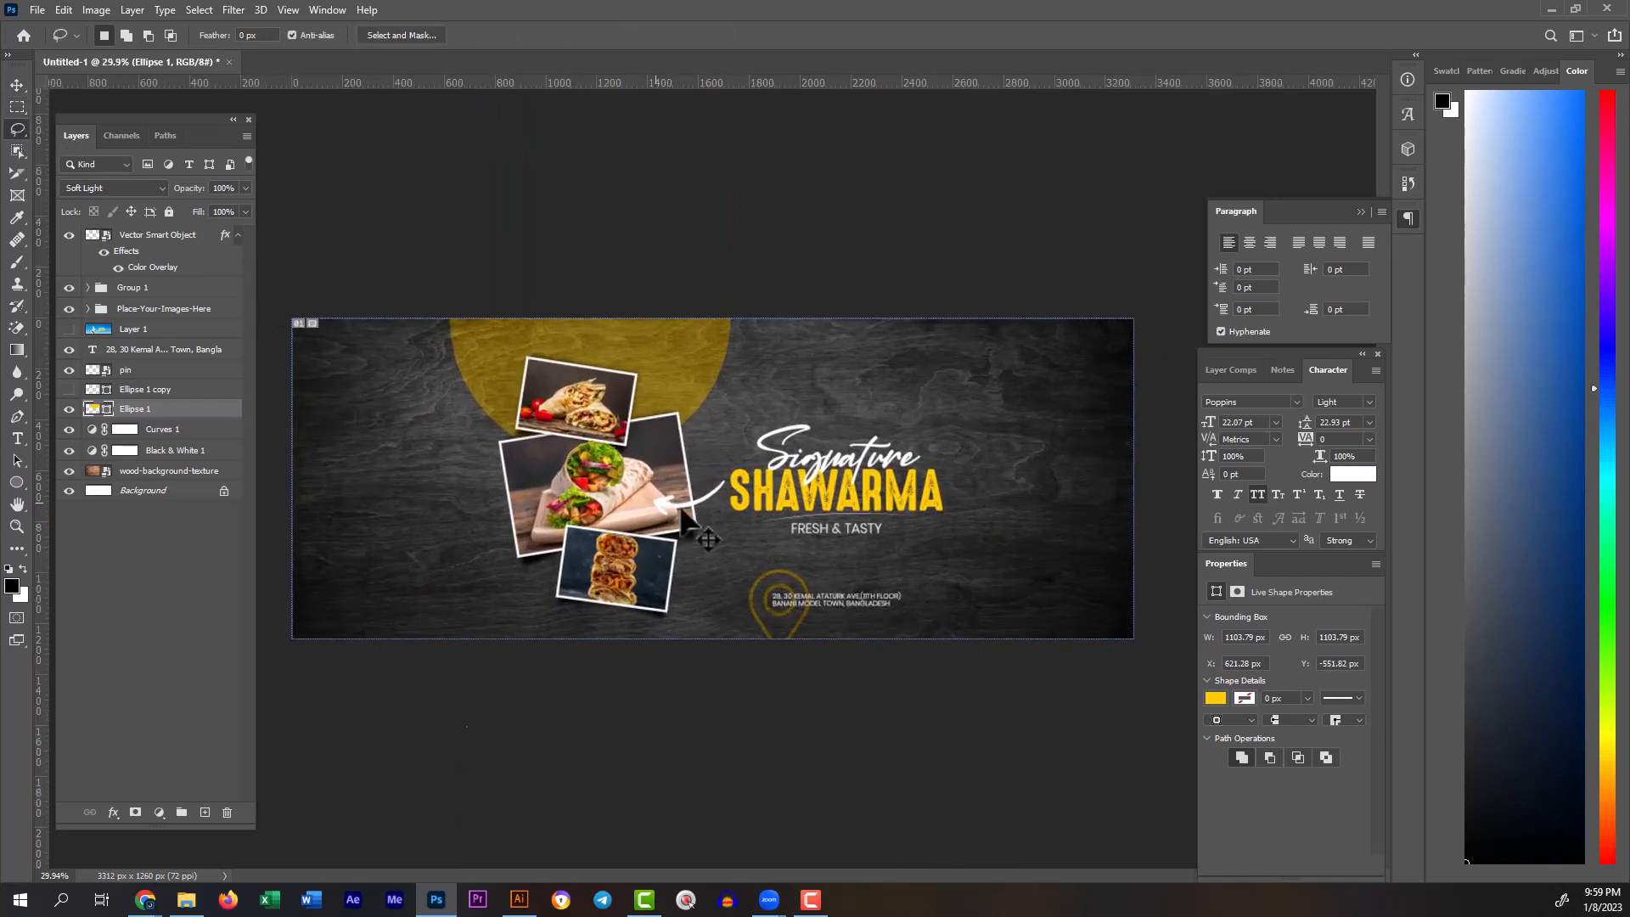
pyautogui.scroll(-1, 711, 522)
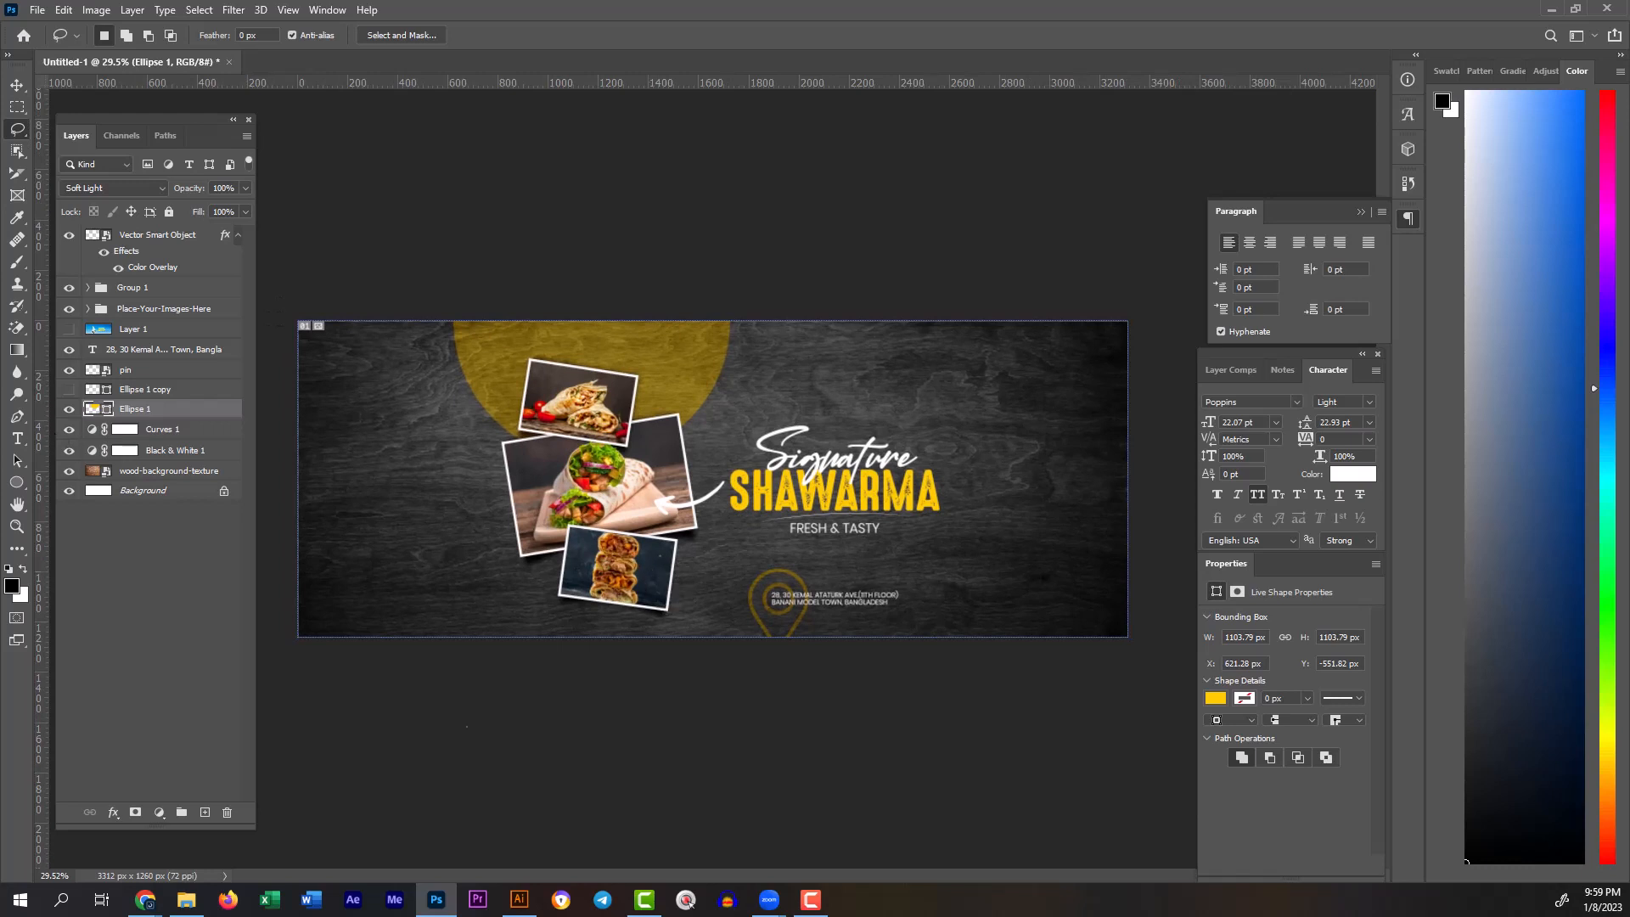
pyautogui.hotkey('alt', 'Tab')
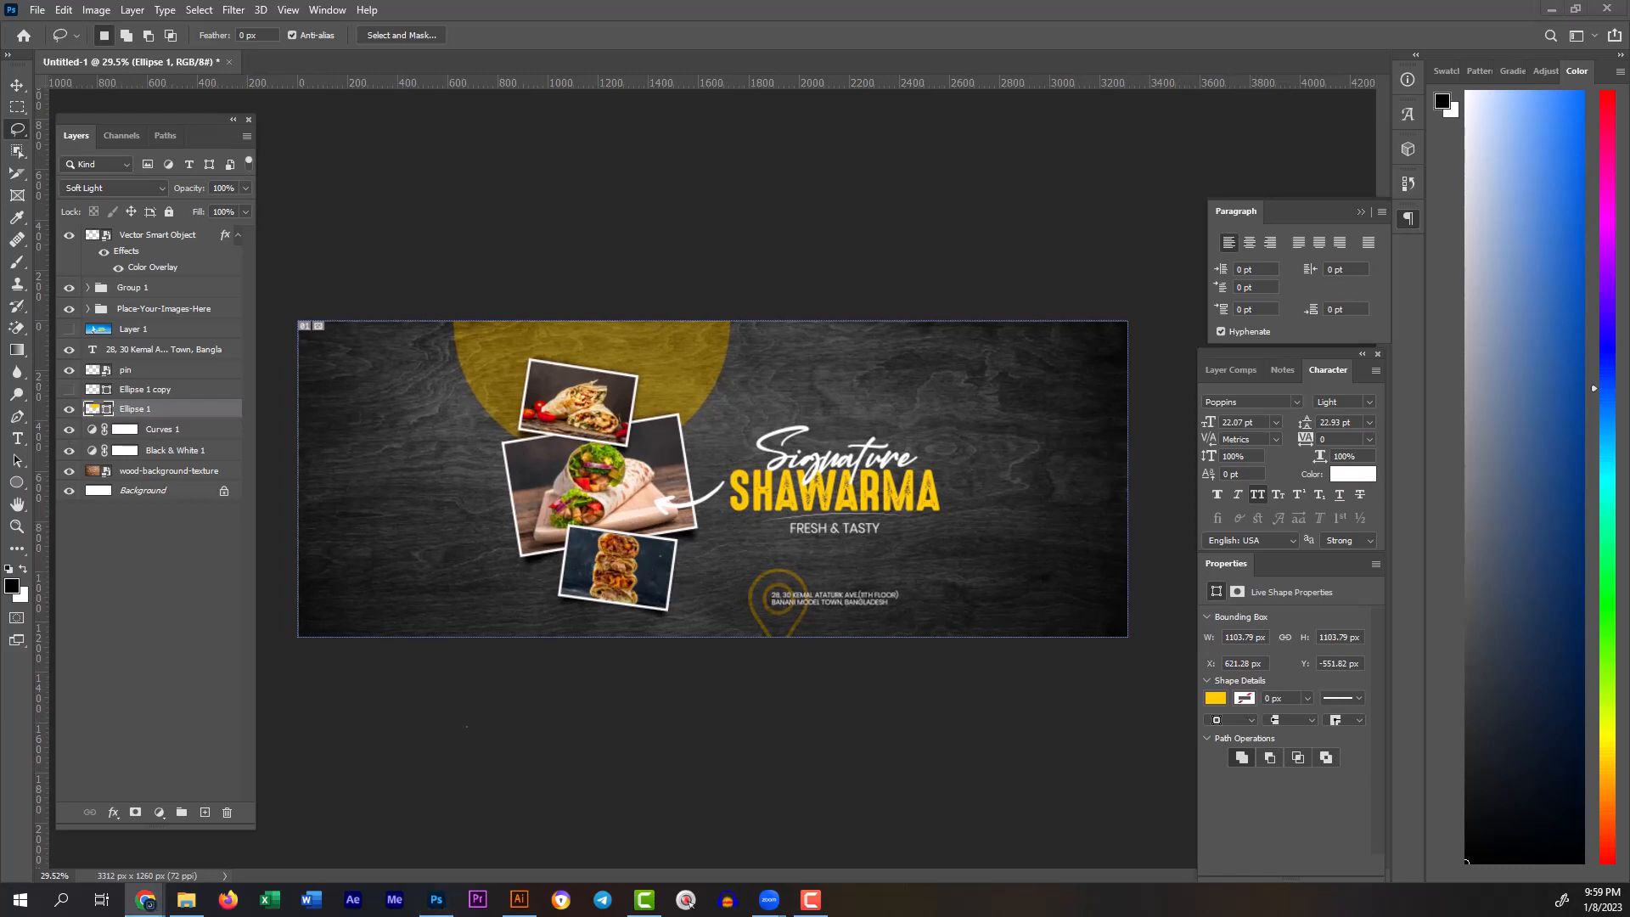